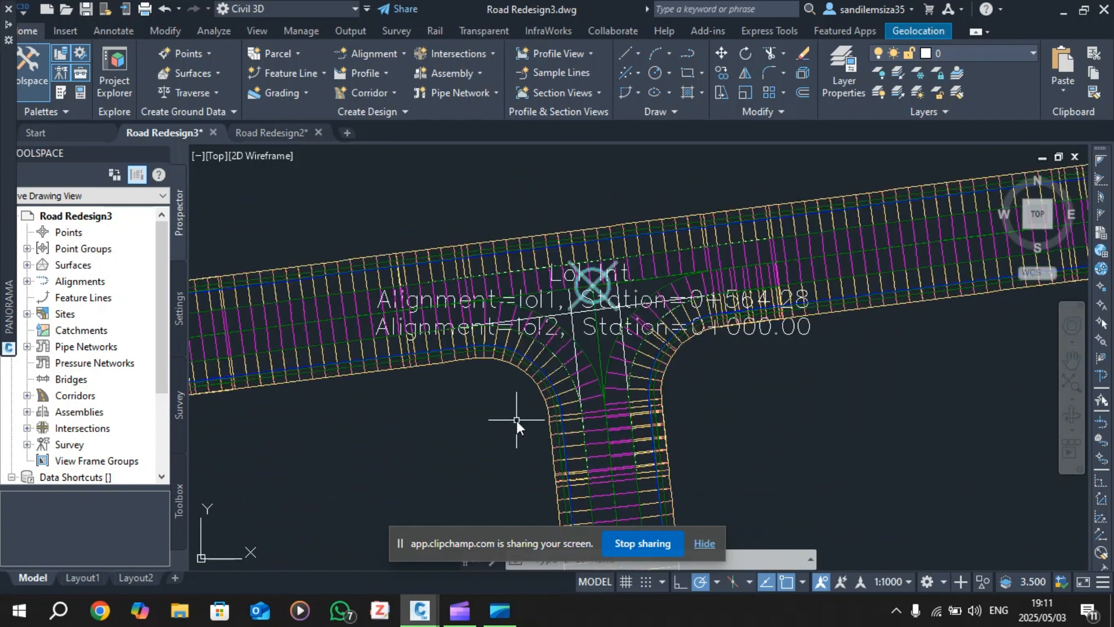
# - Examine the existing T-intersection corridor where alignments lol1 and lol2 meet, including its curb returns and approach roads
pyautogui.moveTo(516, 420)
pyautogui.scroll(-2, 731, 430)
pyautogui.scroll(2, 727, 456)
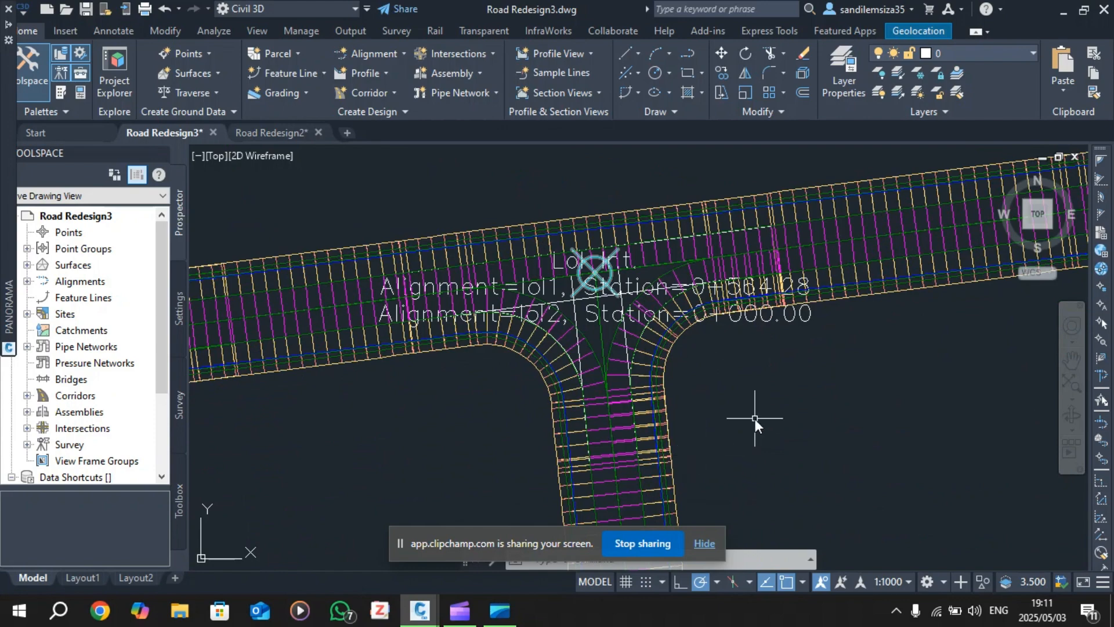
pyautogui.scroll(-2, 754, 419)
pyautogui.scroll(2, 731, 465)
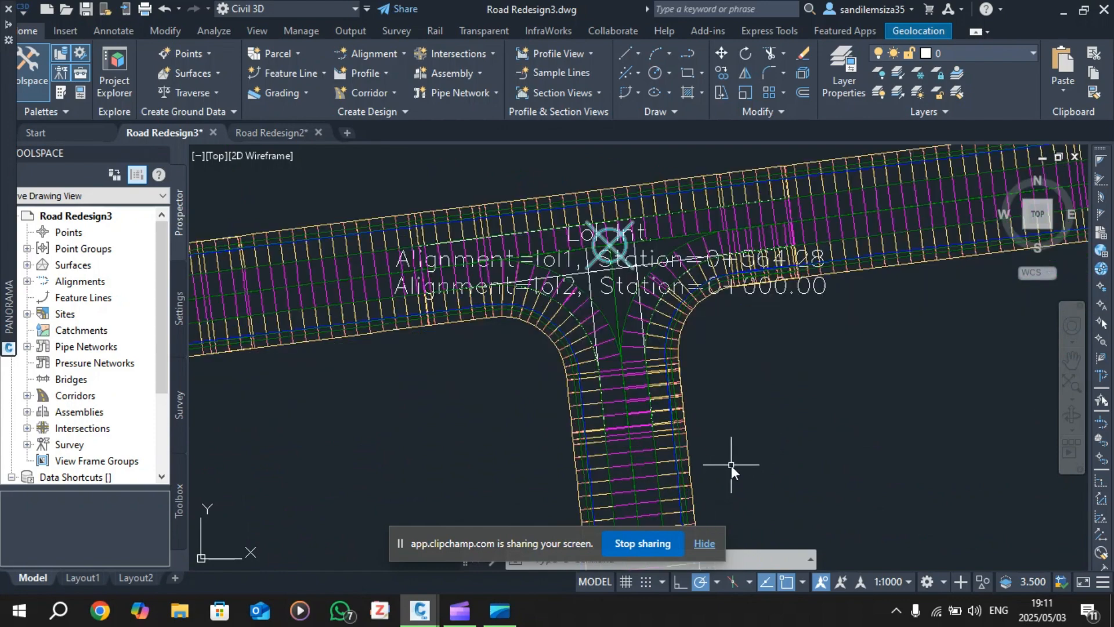
pyautogui.scroll(-2, 760, 290)
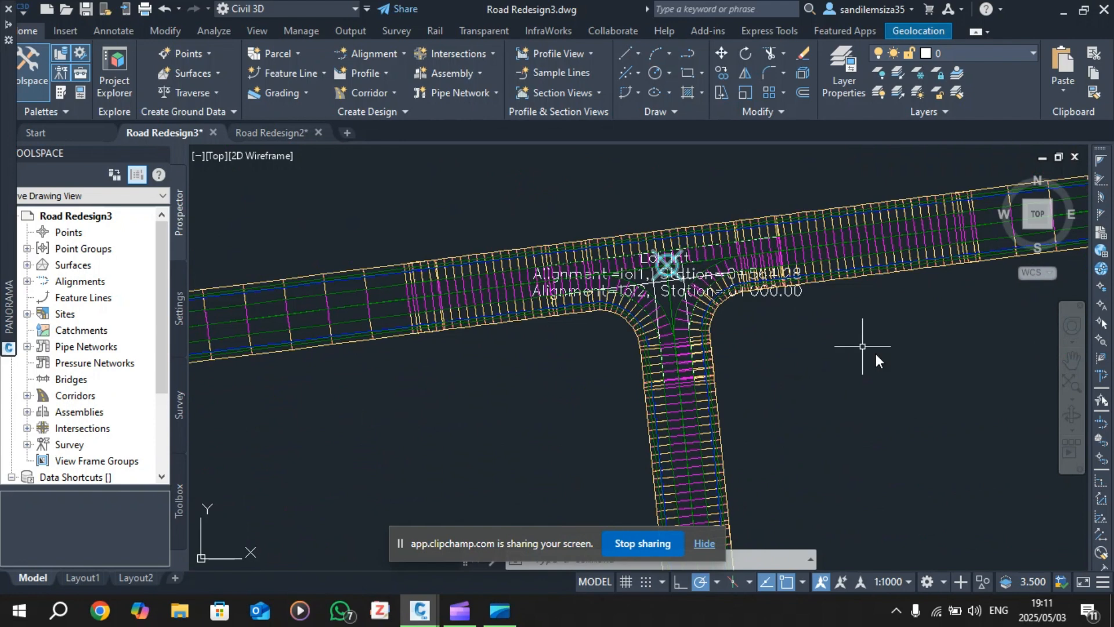
pyautogui.click(1070, 361)
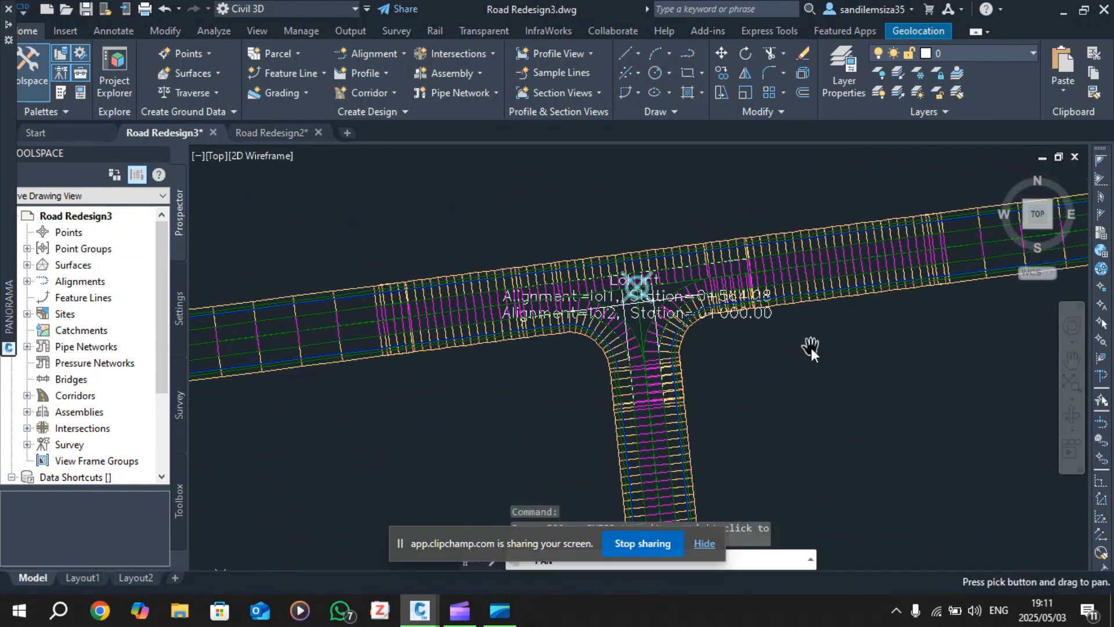
pyautogui.scroll(2, 811, 347)
pyautogui.moveTo(811, 347)
pyautogui.mouseDown()
pyautogui.moveTo(781, 360)
pyautogui.moveTo(837, 381)
pyautogui.mouseUp()
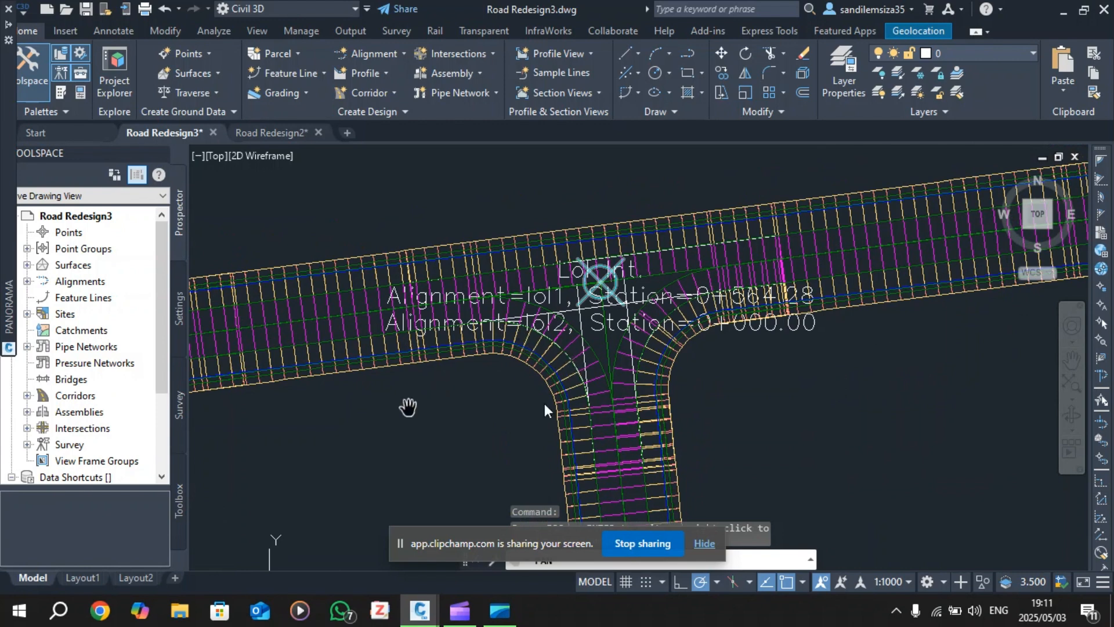
pyautogui.press('Escape')
pyautogui.press('Delete')
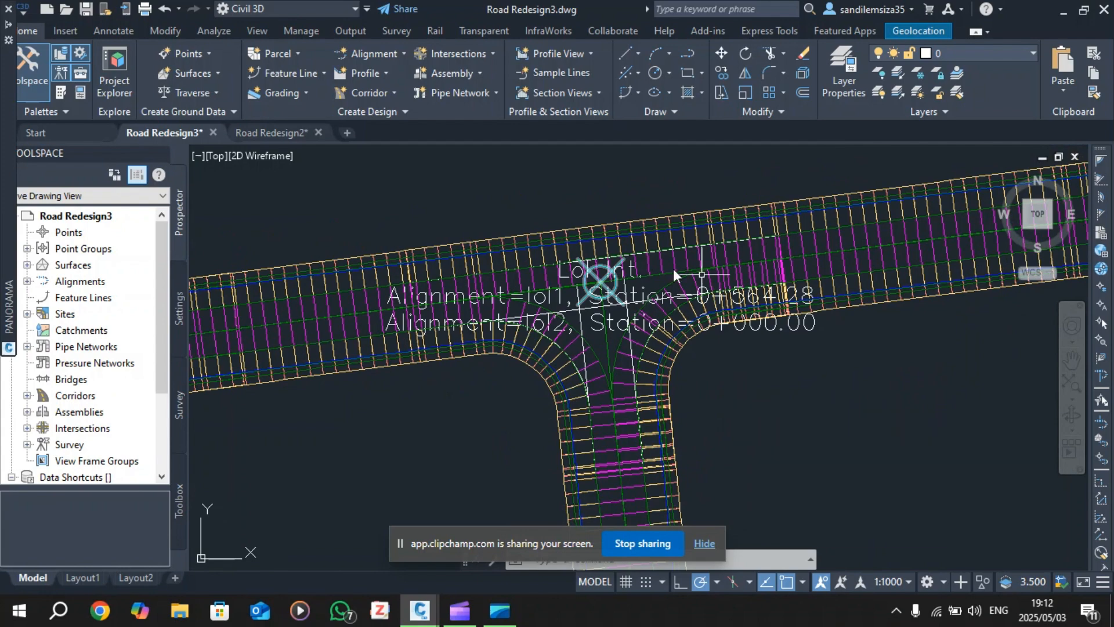
pyautogui.scroll(-2, 671, 292)
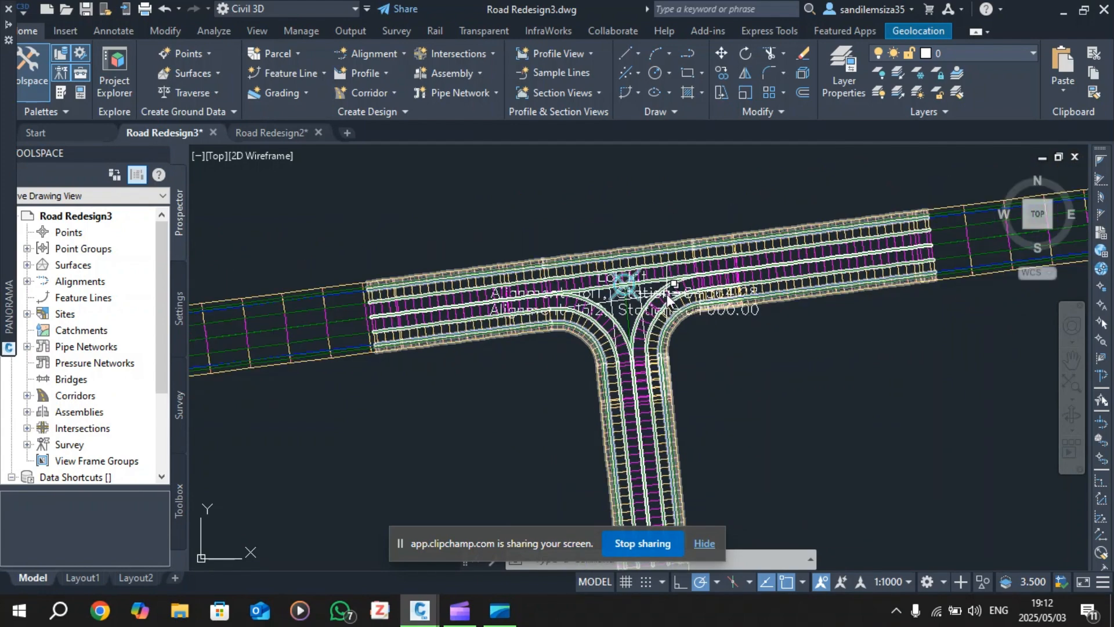
pyautogui.scroll(2, 675, 297)
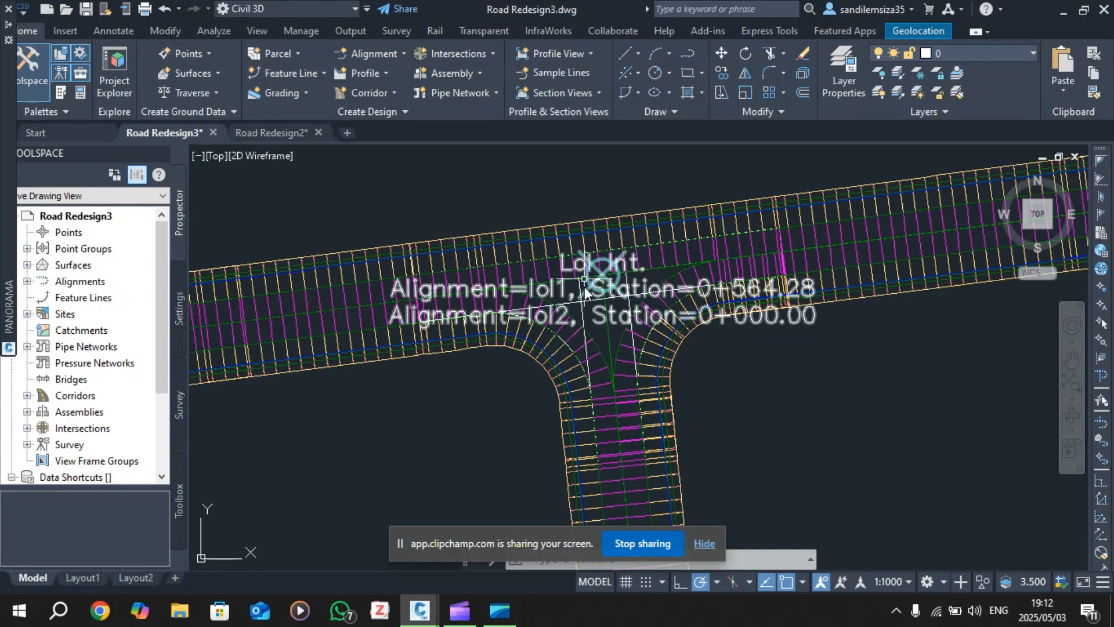
pyautogui.scroll(-2, 629, 283)
pyautogui.scroll(4, 628, 283)
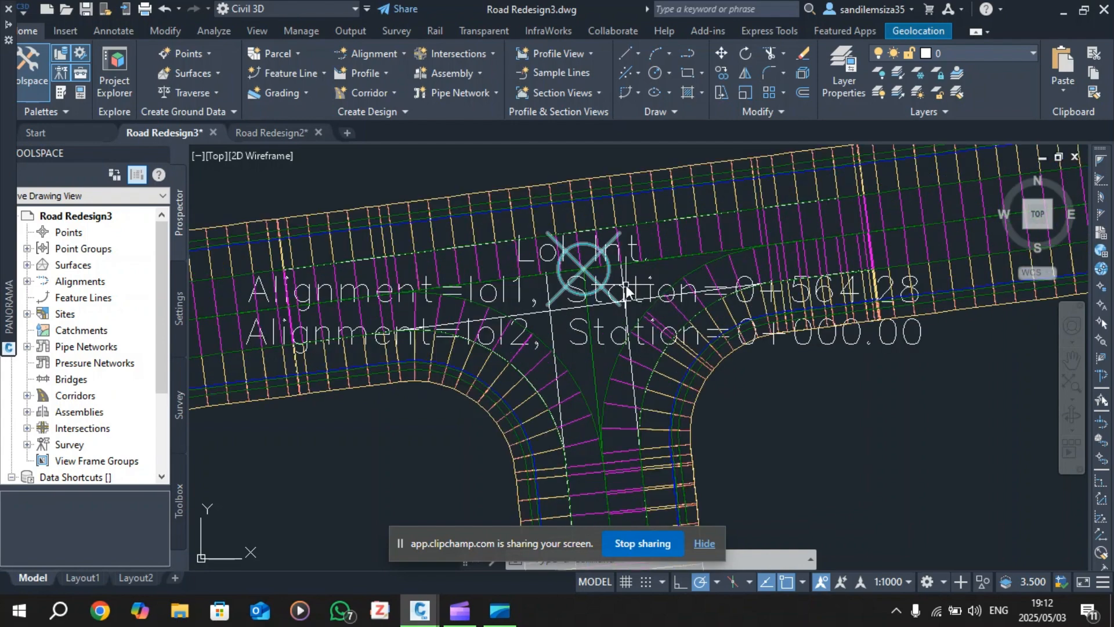
pyautogui.scroll(-3, 626, 288)
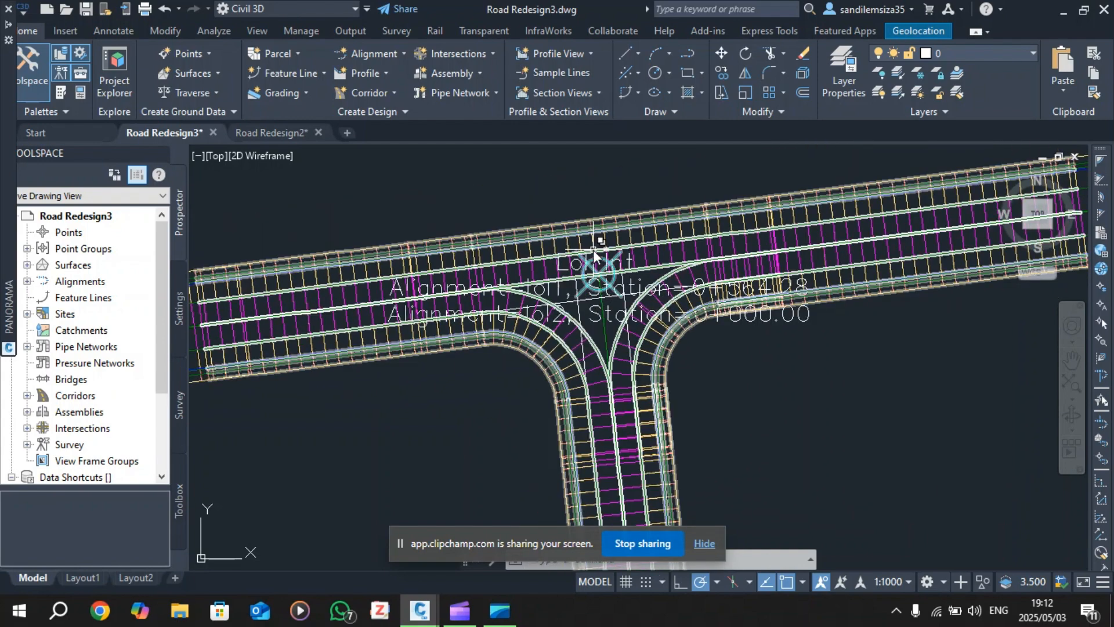
pyautogui.scroll(2, 597, 258)
pyautogui.scroll(-2, 604, 273)
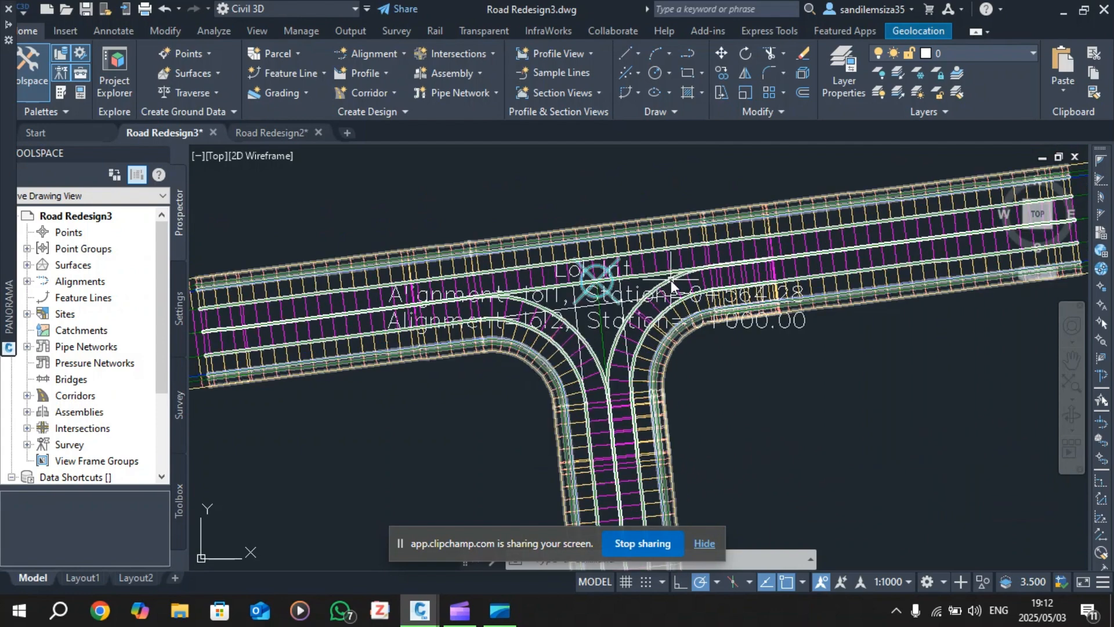
pyautogui.scroll(-1, 597, 285)
pyautogui.scroll(1, 600, 264)
pyautogui.scroll(-1, 600, 264)
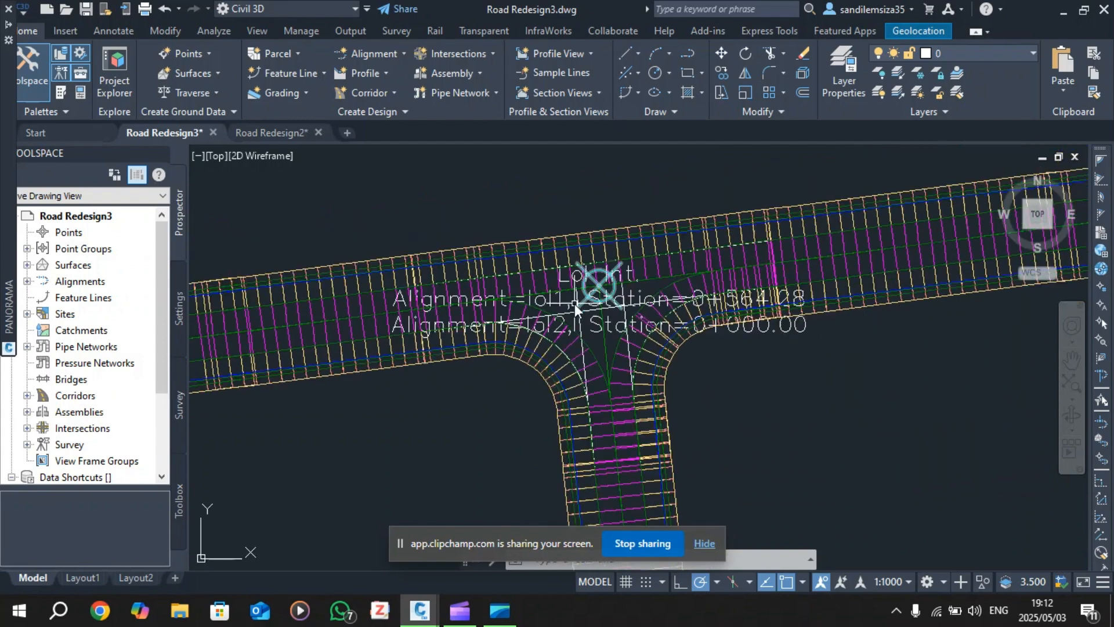
pyautogui.scroll(1, 517, 342)
pyautogui.scroll(2, 631, 256)
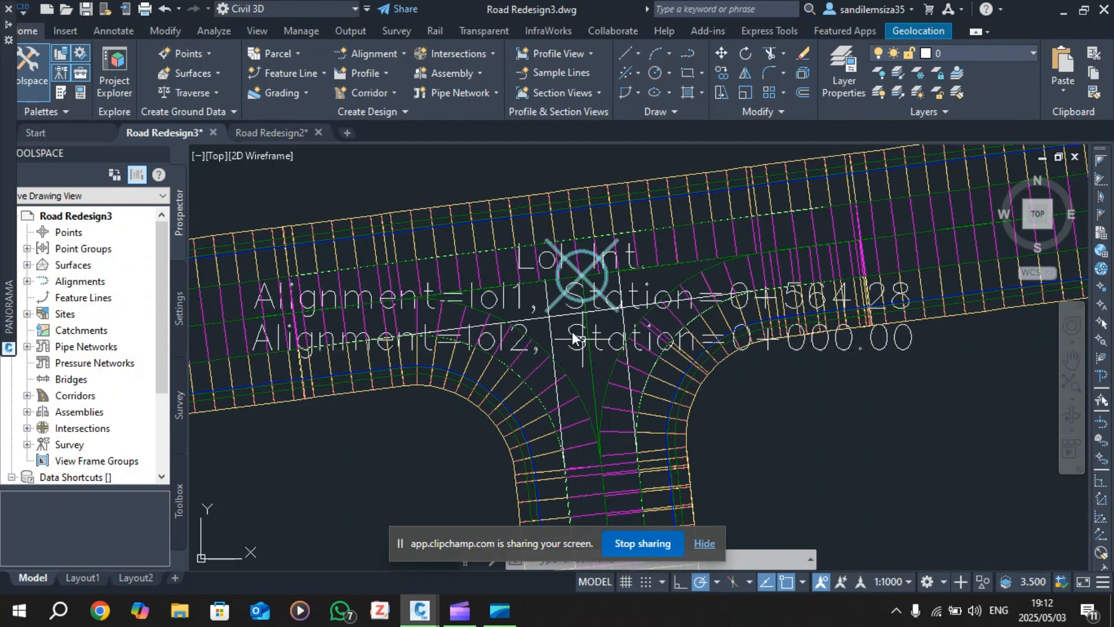
pyautogui.scroll(-5, 639, 265)
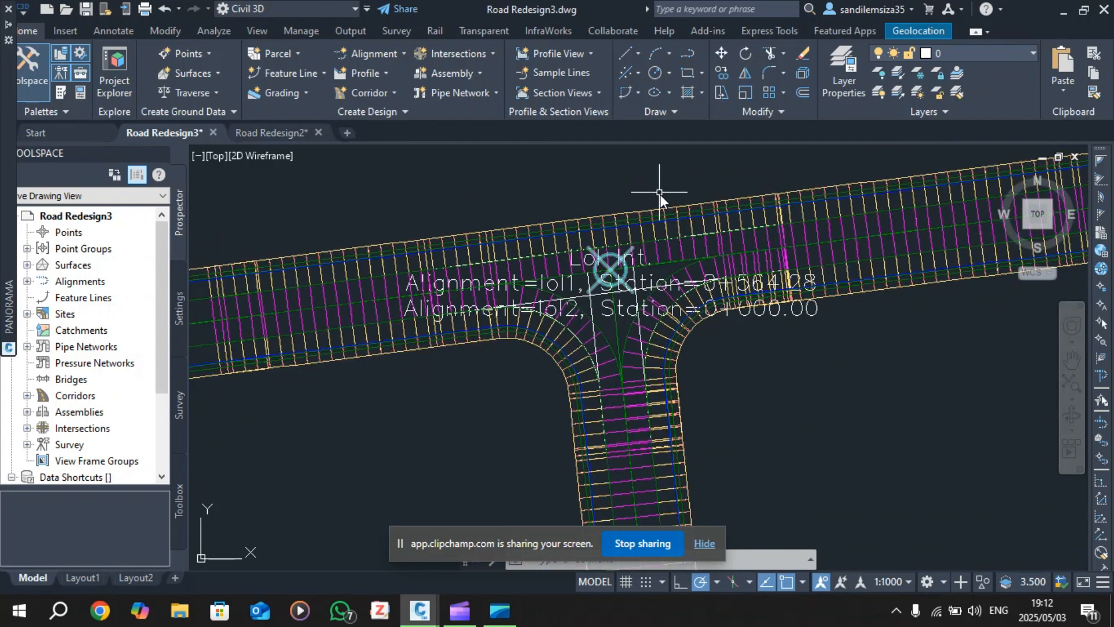
pyautogui.scroll(1, 660, 194)
pyautogui.scroll(2, 660, 195)
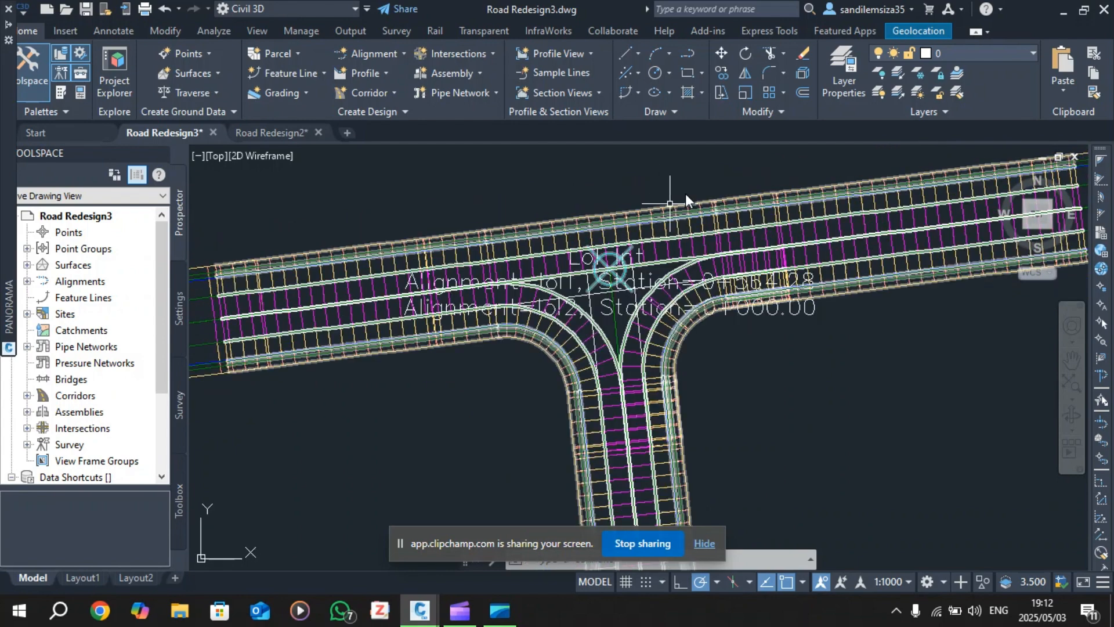
pyautogui.scroll(-2, 685, 193)
pyautogui.scroll(1, 701, 165)
pyautogui.scroll(-3, 701, 163)
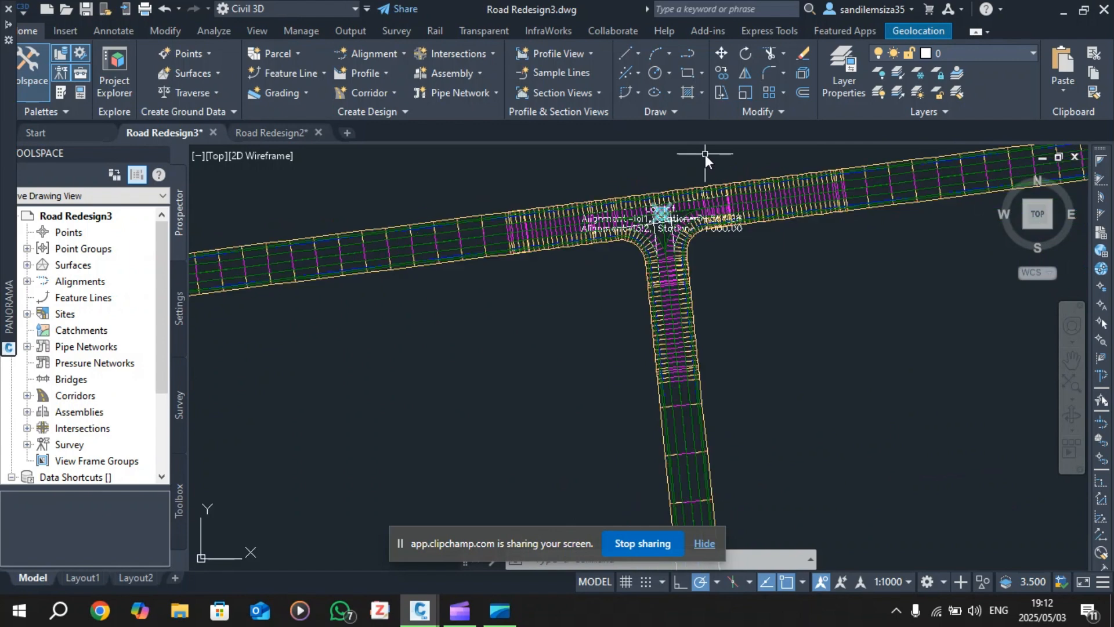
pyautogui.scroll(2, 705, 154)
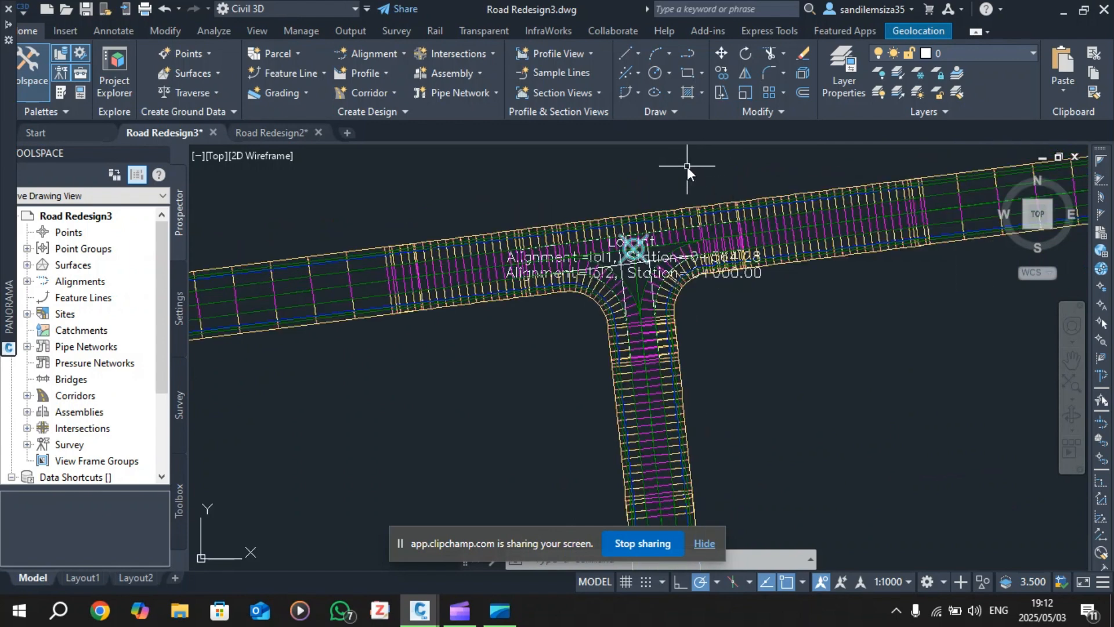
pyautogui.scroll(2, 687, 166)
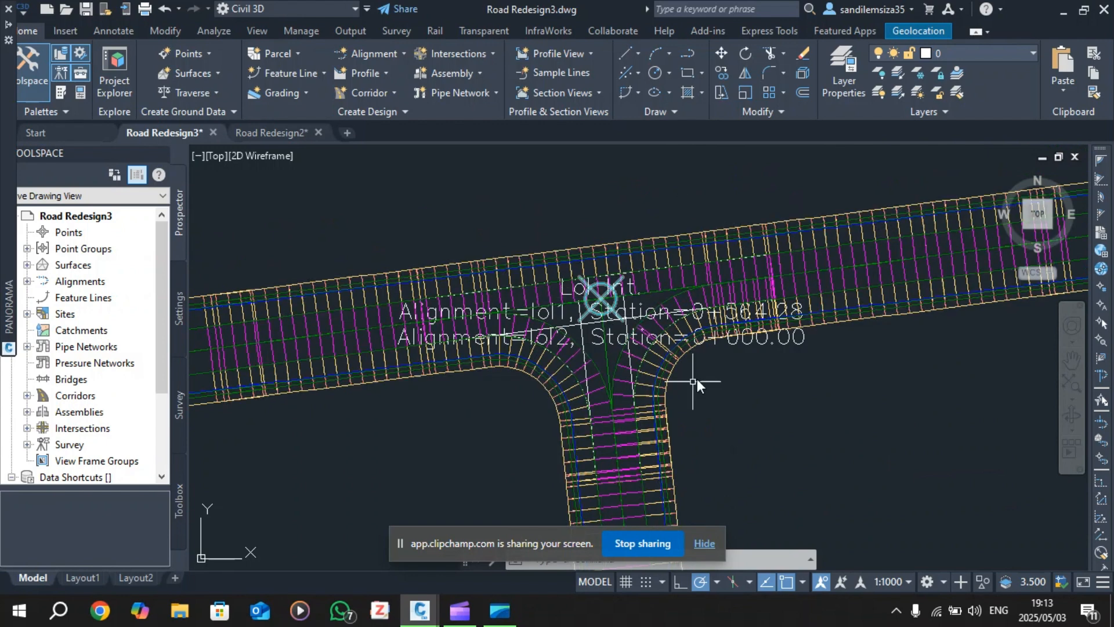
pyautogui.moveTo(695, 392); pyautogui.dragTo(691, 401, button='middle')
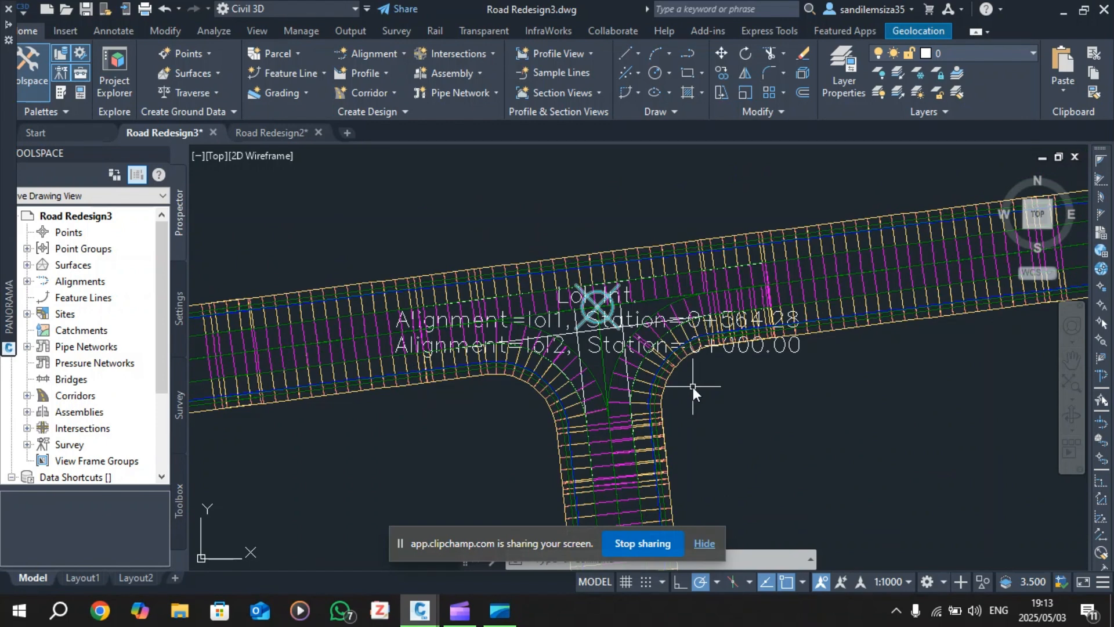
# - Close the Panorama palette that covers the edge of the Toolspace
pyautogui.scroll(-2, 715, 390)
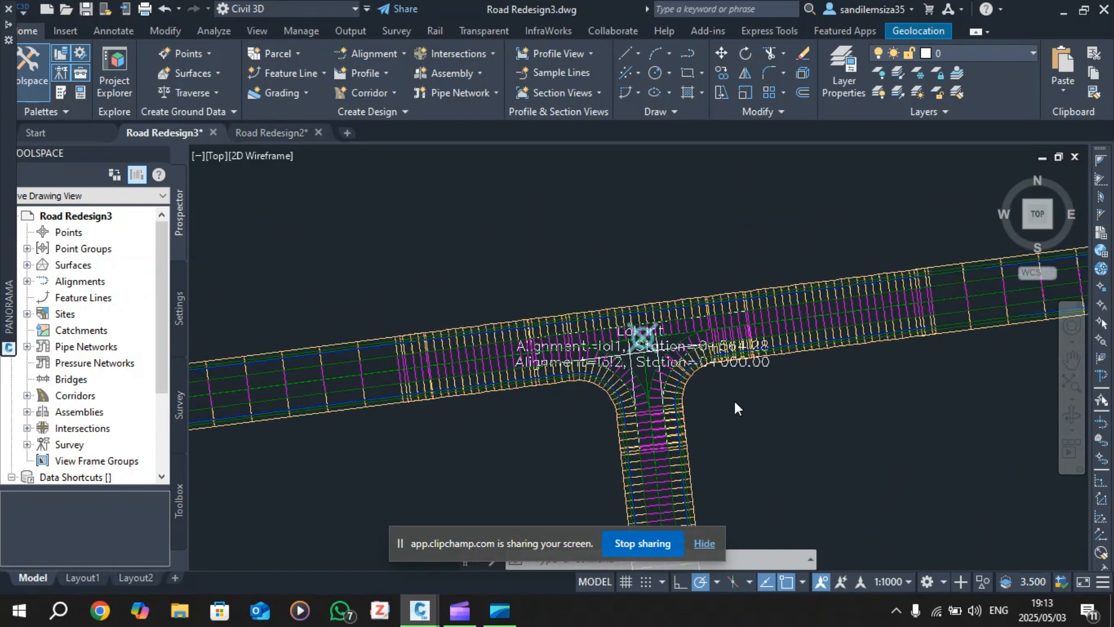
pyautogui.scroll(-2, 733, 398)
pyautogui.scroll(-5, 735, 400)
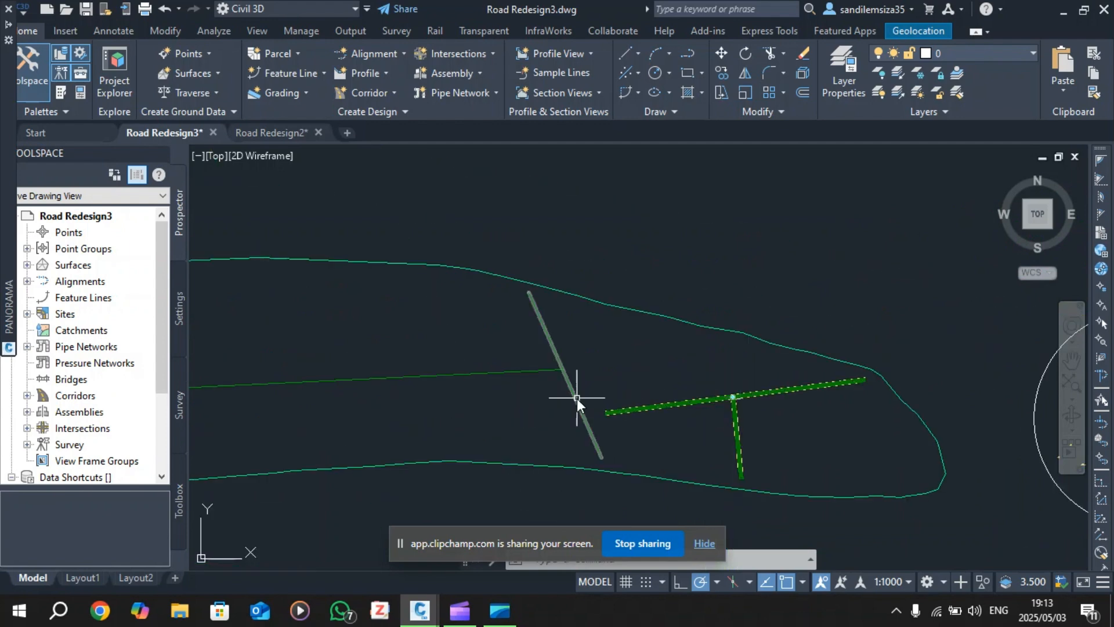
pyautogui.scroll(3, 558, 410)
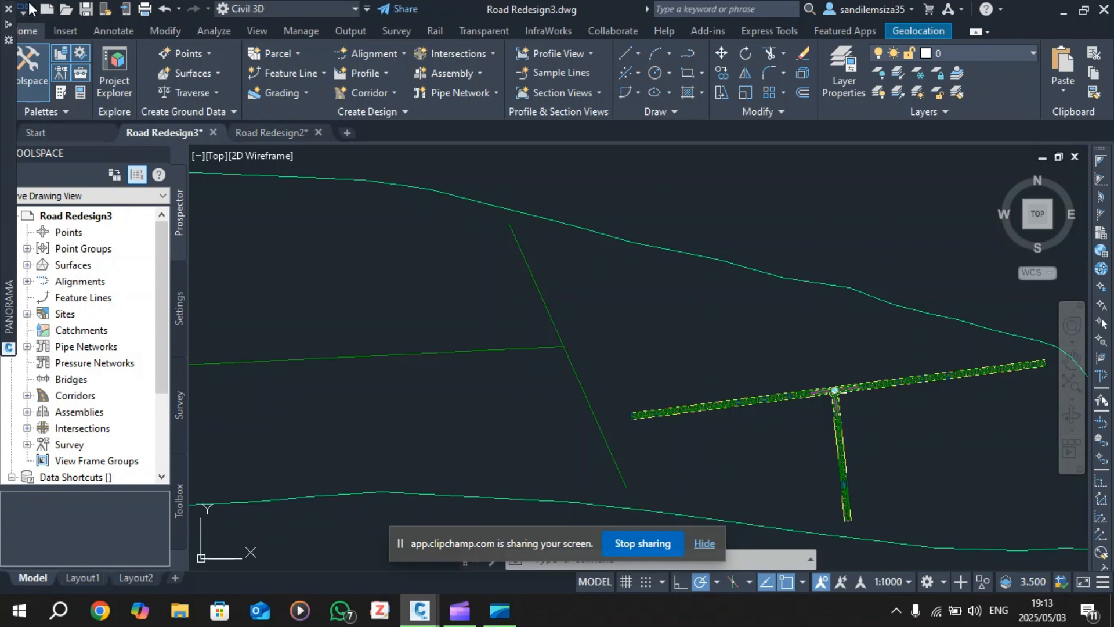
pyautogui.click(9, 9)
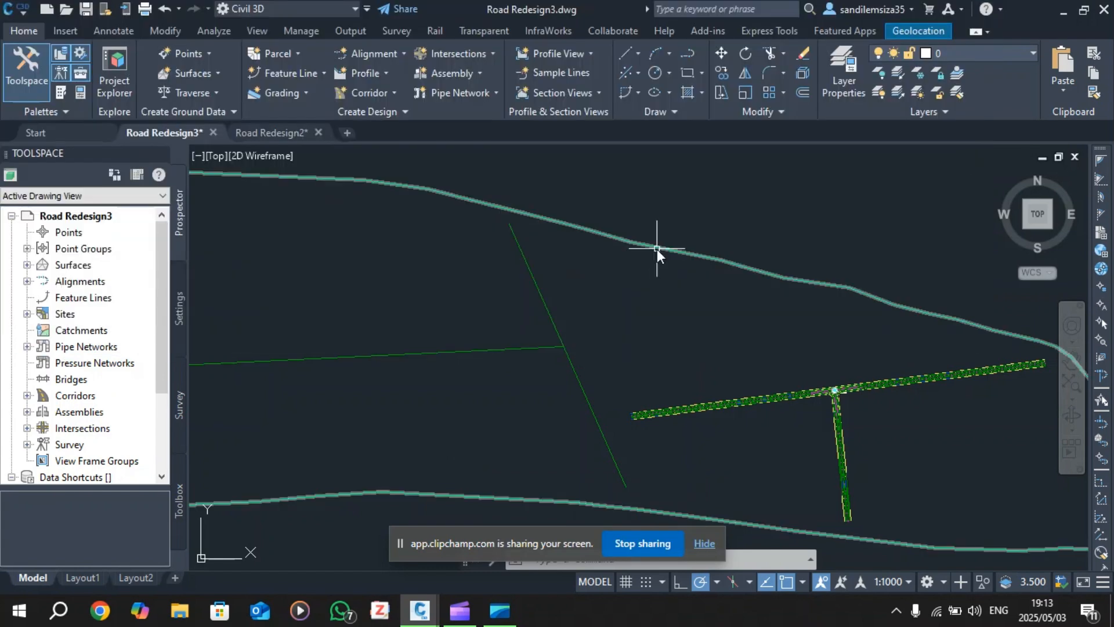
# - Inspect the sloping road 2 alignment and the point where the other bare alignment meets it
pyautogui.moveTo(685, 227)
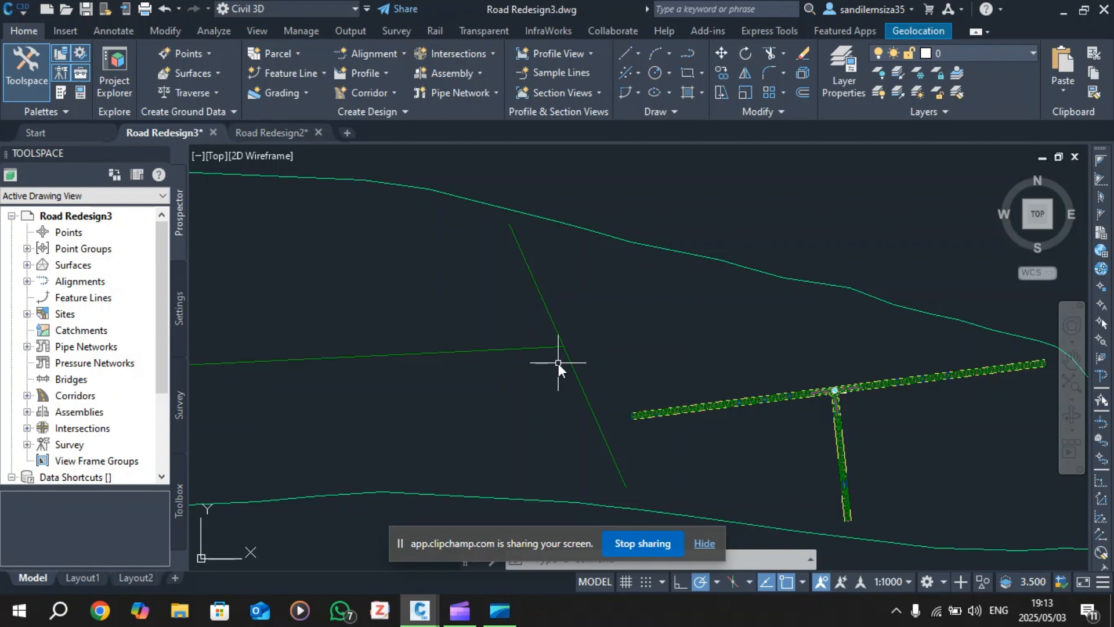
pyautogui.click(508, 351)
pyautogui.moveTo(521, 301)
pyautogui.moveTo(666, 347)
pyautogui.scroll(3, 517, 299)
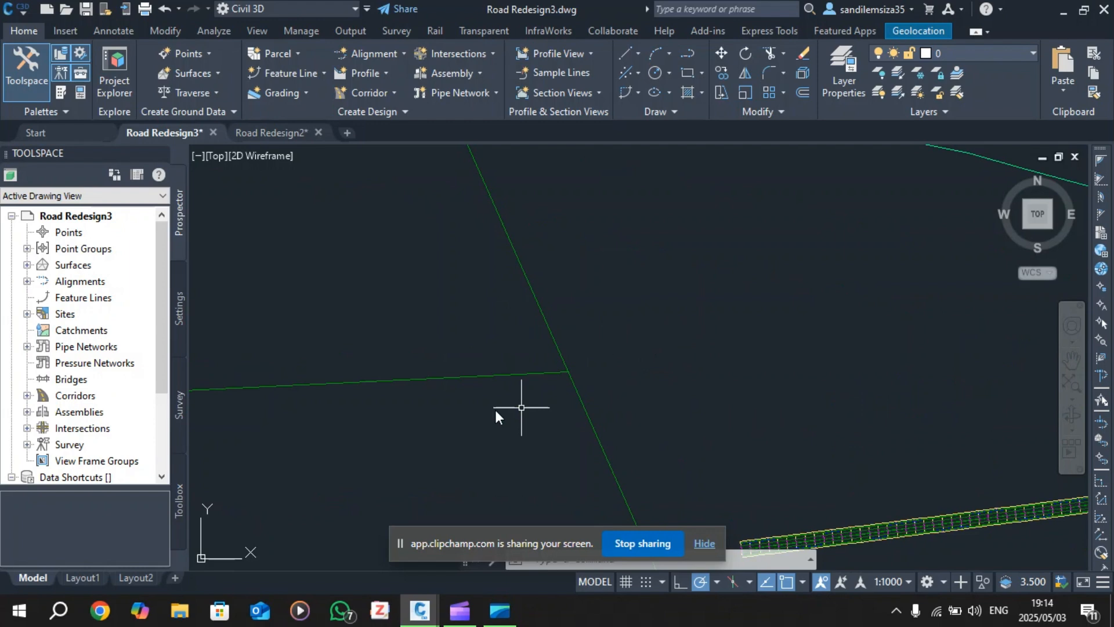
pyautogui.scroll(2, 495, 409)
pyautogui.scroll(2, 615, 384)
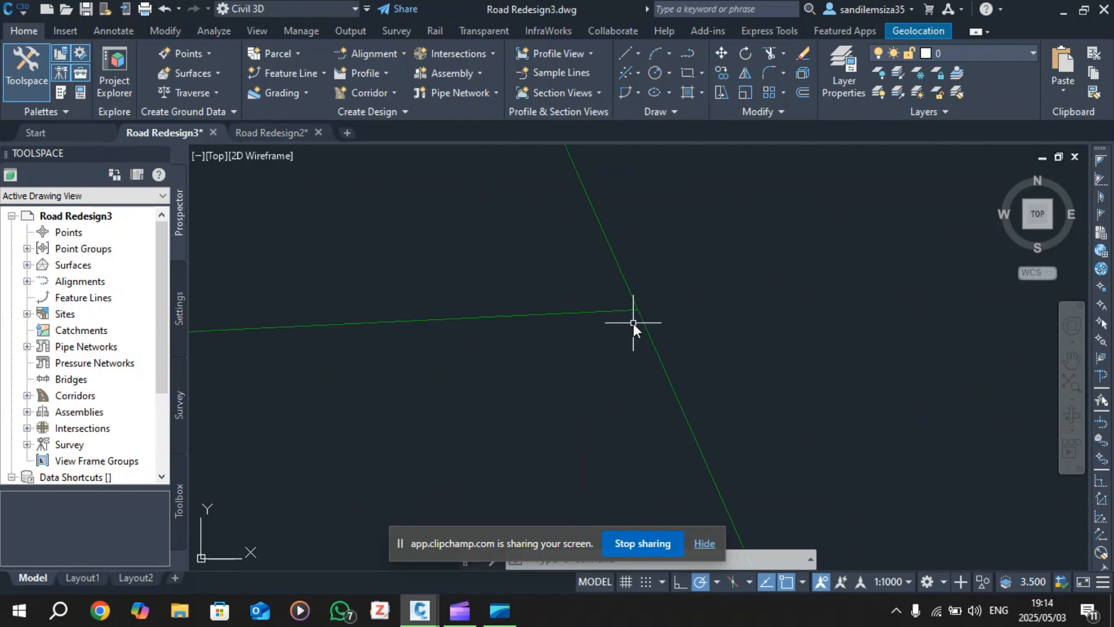
pyautogui.scroll(-1, 633, 327)
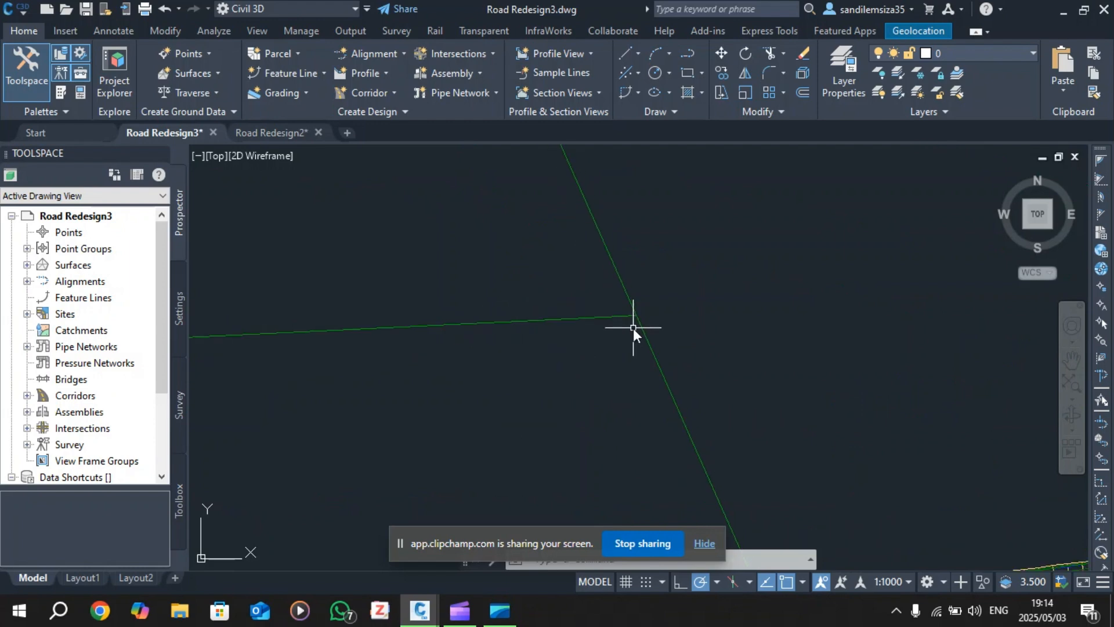
pyautogui.click(594, 218)
pyautogui.scroll(-3, 600, 223)
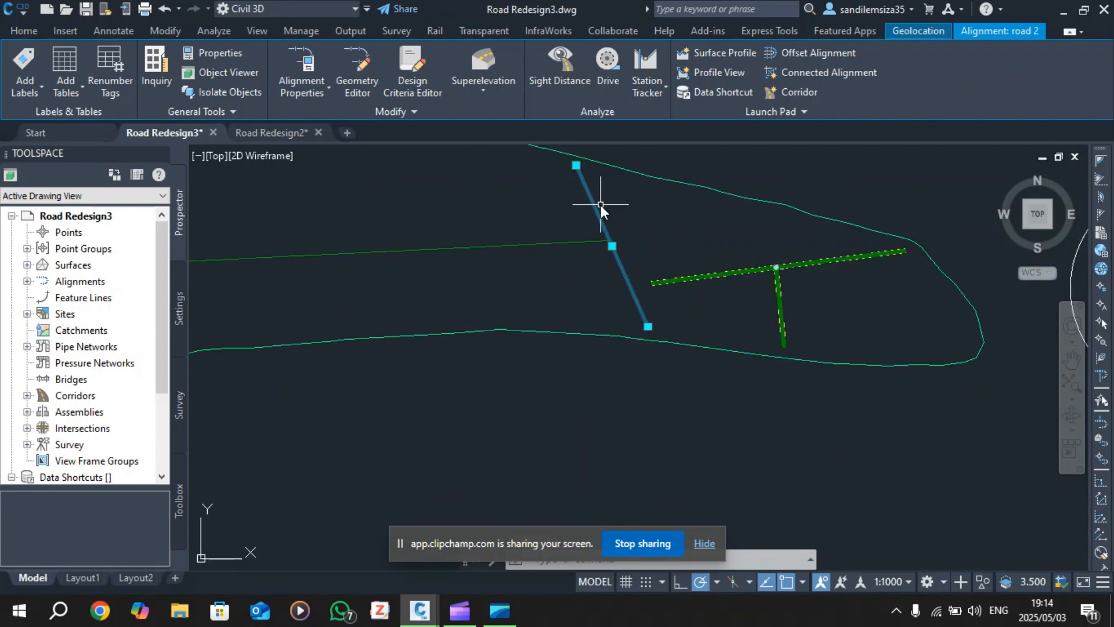
pyautogui.scroll(3, 603, 214)
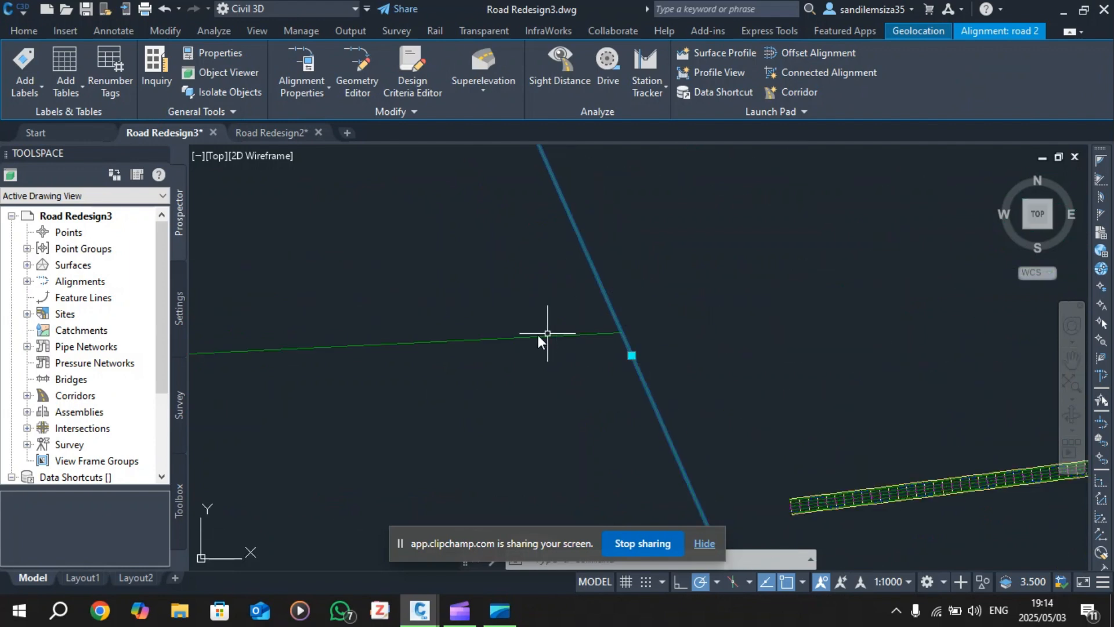
pyautogui.press('Escape')
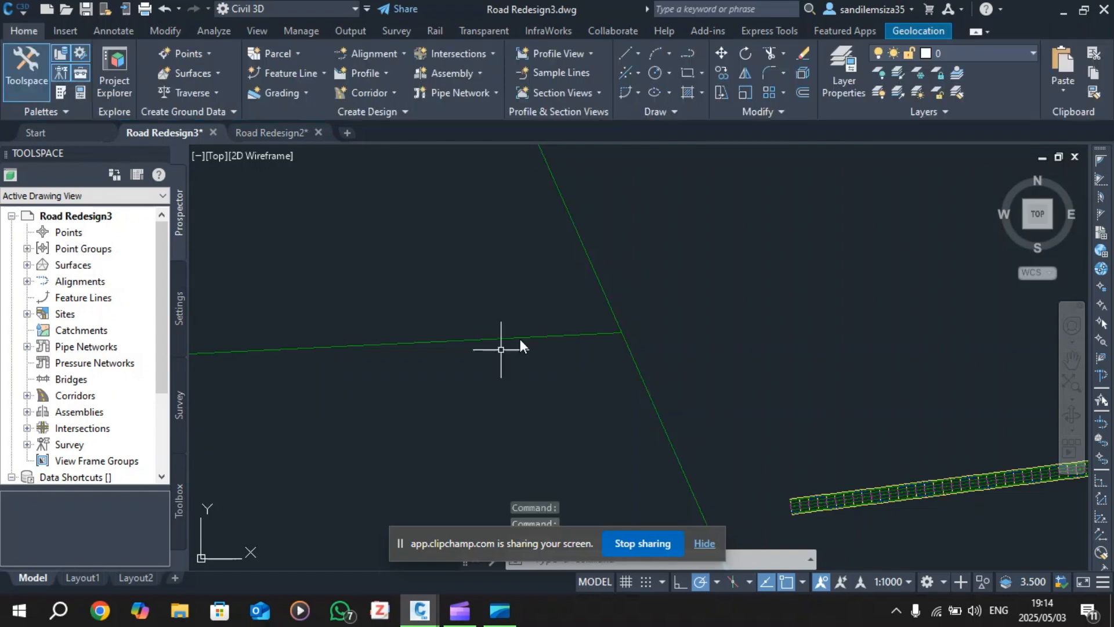
# - Check the near-horizontal redesign alignment that ends on road 2, leaving both alignments unselected
pyautogui.click(498, 335)
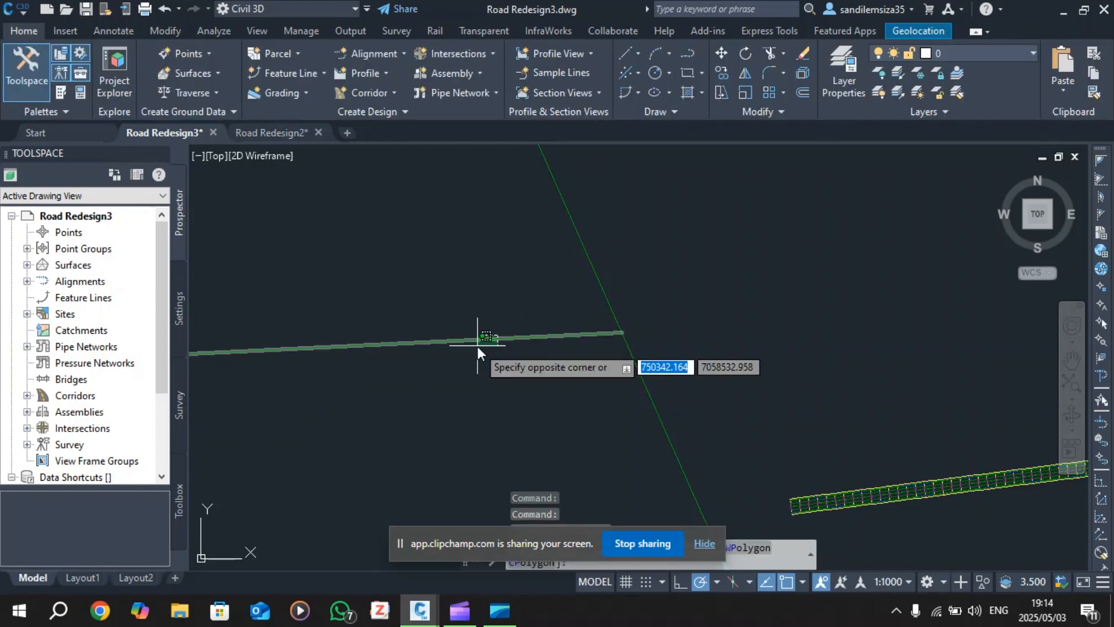
pyautogui.click(477, 345)
pyautogui.press('Escape')
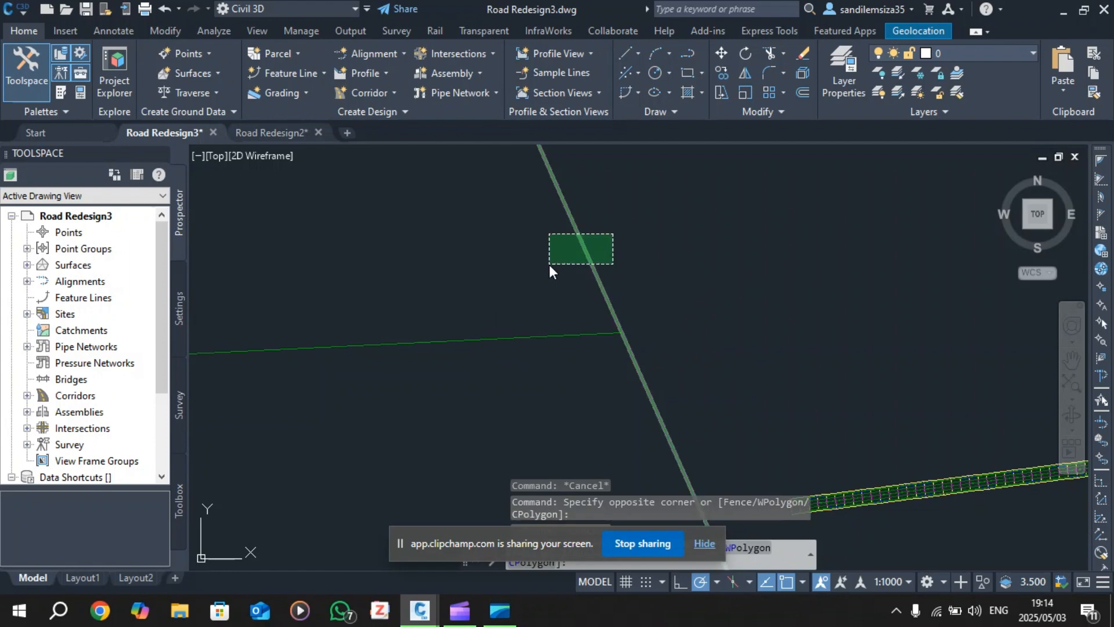
pyautogui.click(569, 282)
pyautogui.press('Escape')
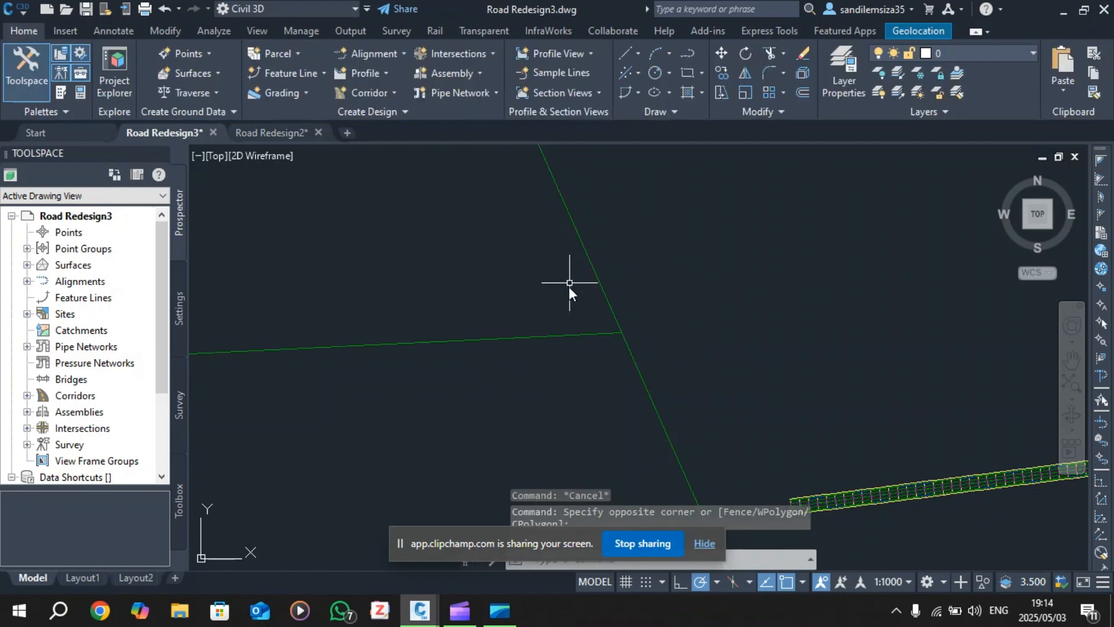
pyautogui.click(568, 286)
pyautogui.click(451, 370)
pyautogui.press('Escape')
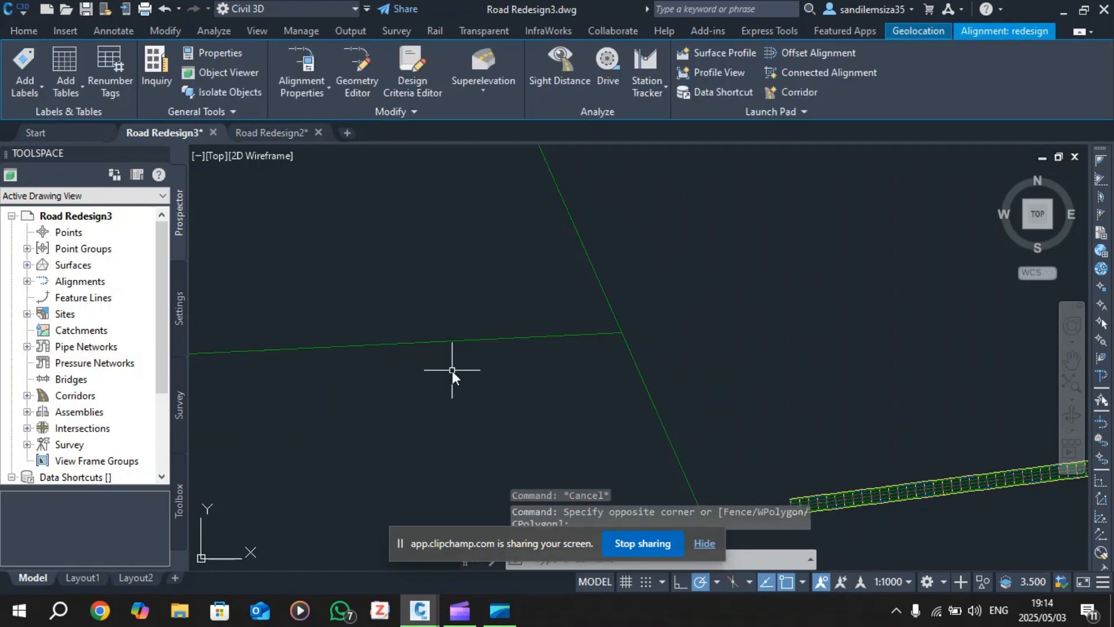
pyautogui.scroll(-2, 482, 352)
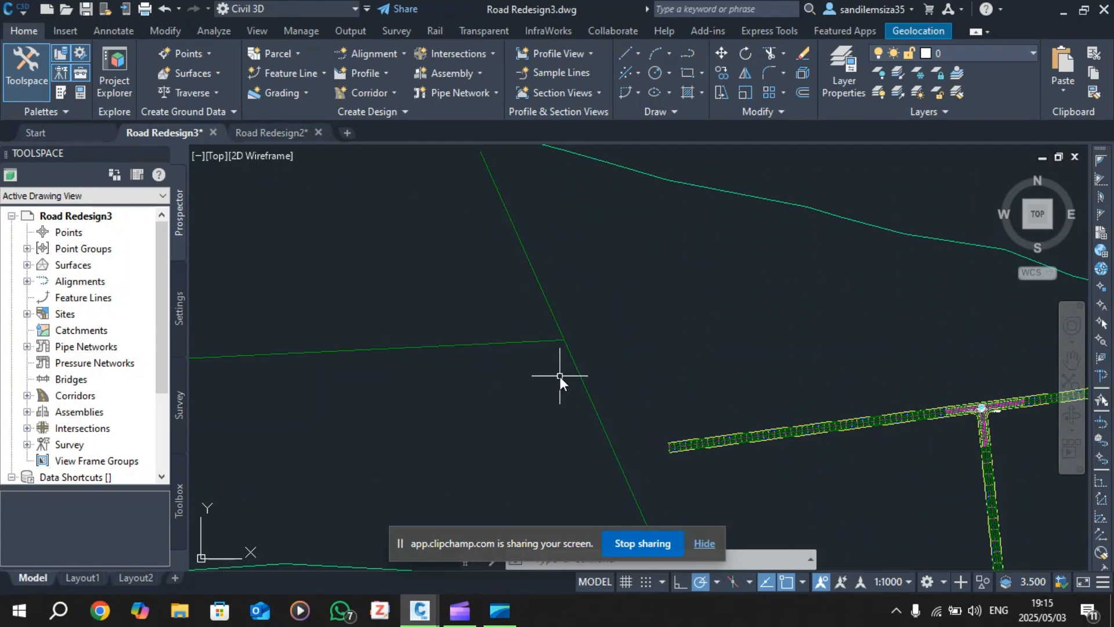
# - Compare the bare junction of the redesign and road 2 alignments with the curb return in the existing T-intersection corridor
pyautogui.scroll(1, 559, 376)
pyautogui.scroll(-1, 550, 386)
pyautogui.scroll(1, 549, 385)
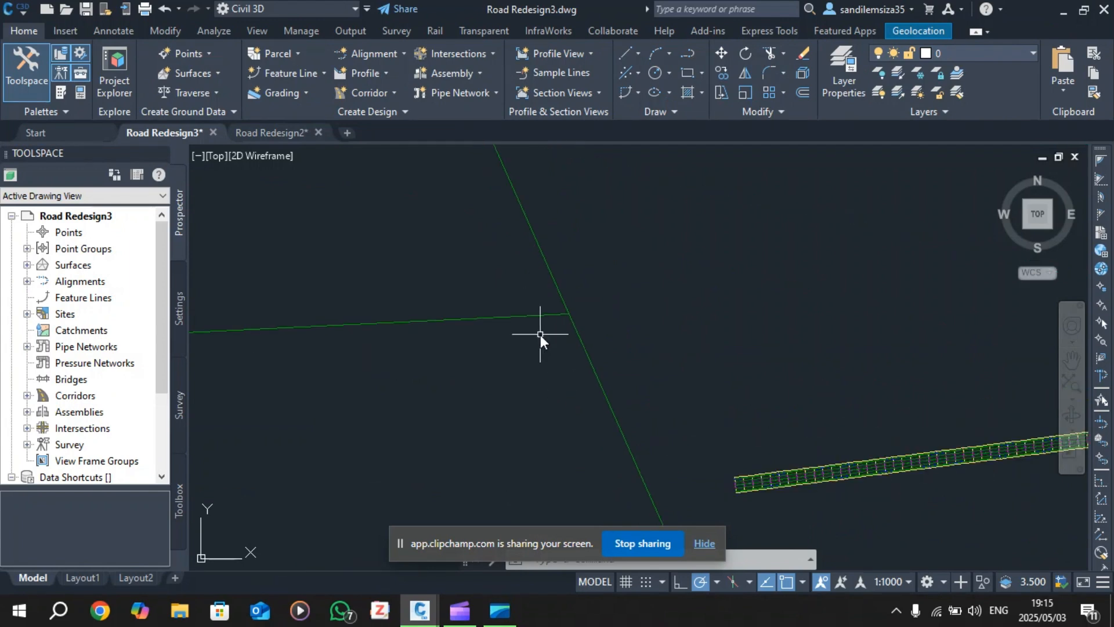
pyautogui.scroll(1, 540, 334)
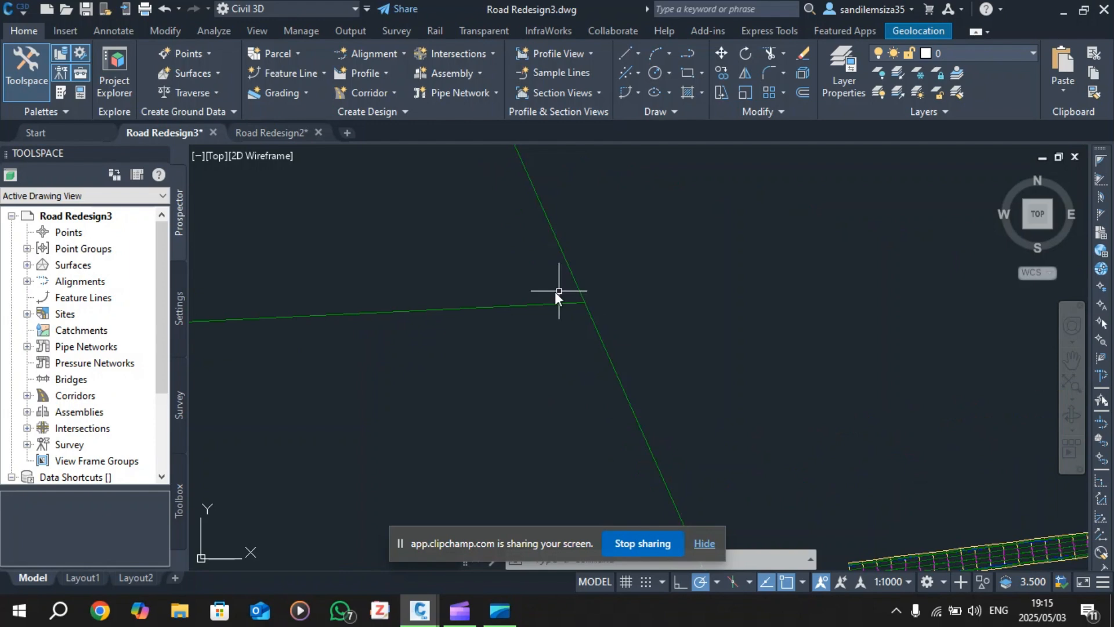
pyautogui.scroll(1, 555, 253)
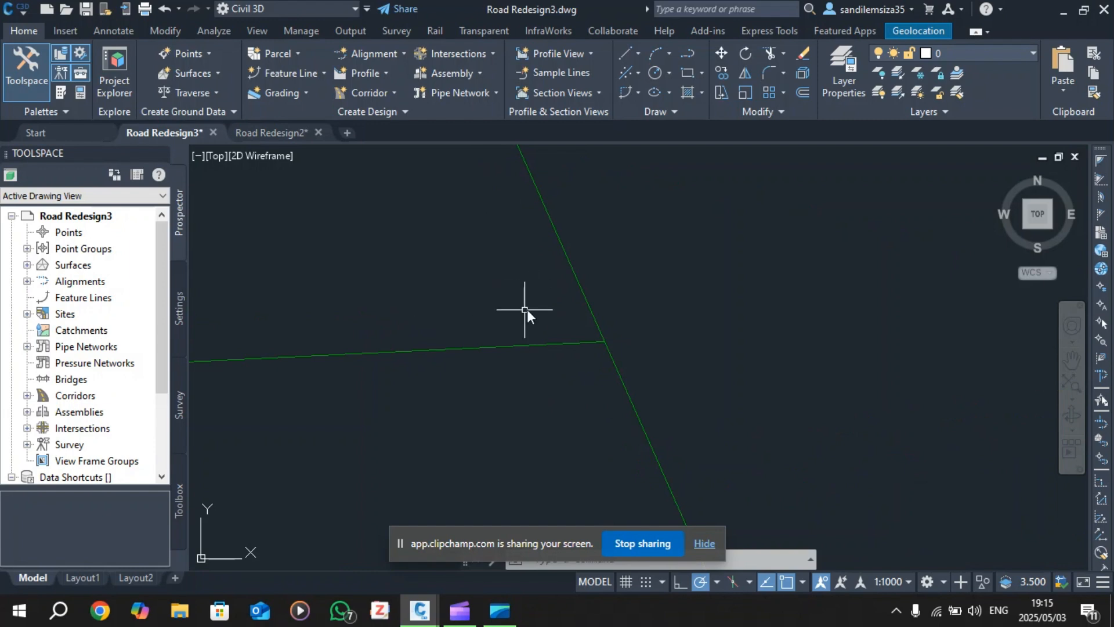
pyautogui.scroll(-2, 528, 308)
pyautogui.scroll(1, 1034, 403)
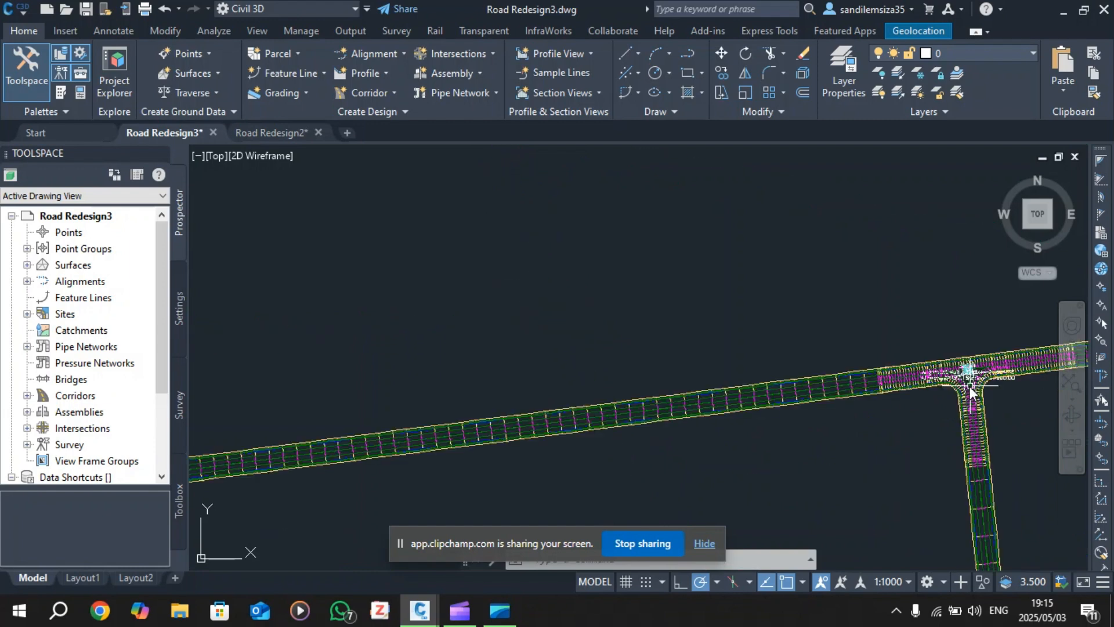
pyautogui.scroll(3, 945, 415)
pyautogui.scroll(1, 894, 406)
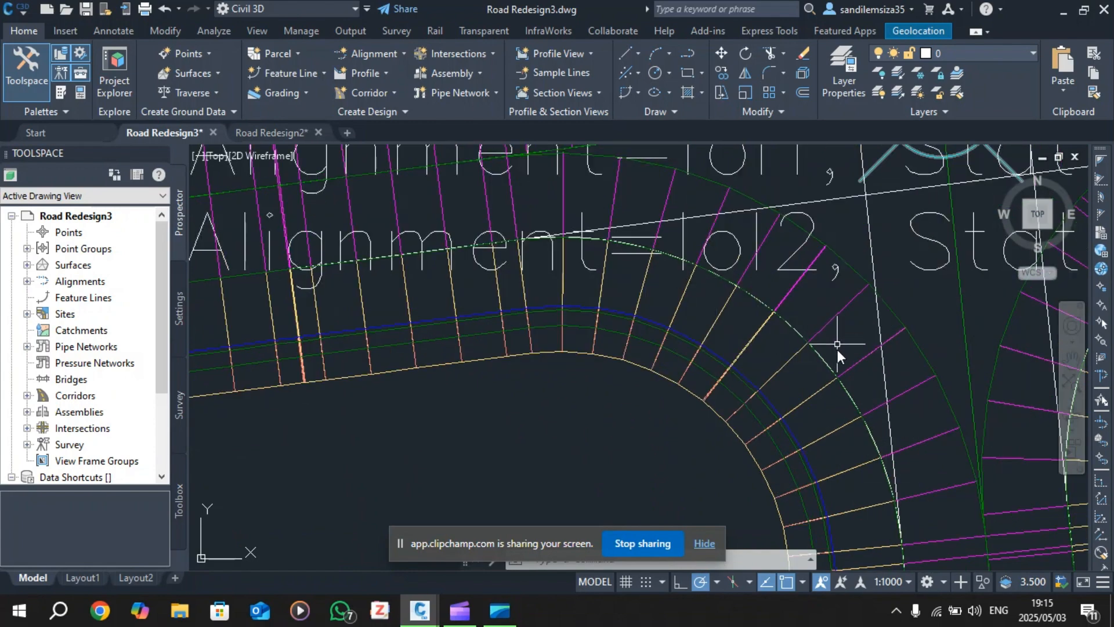
pyautogui.scroll(-8, 838, 354)
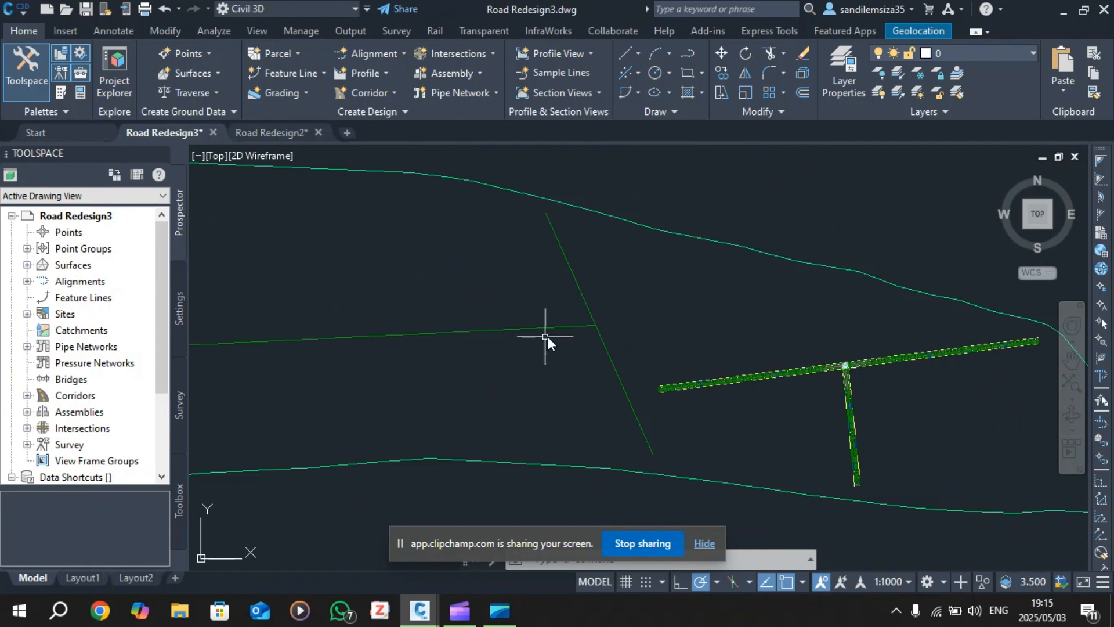
pyautogui.scroll(4, 576, 326)
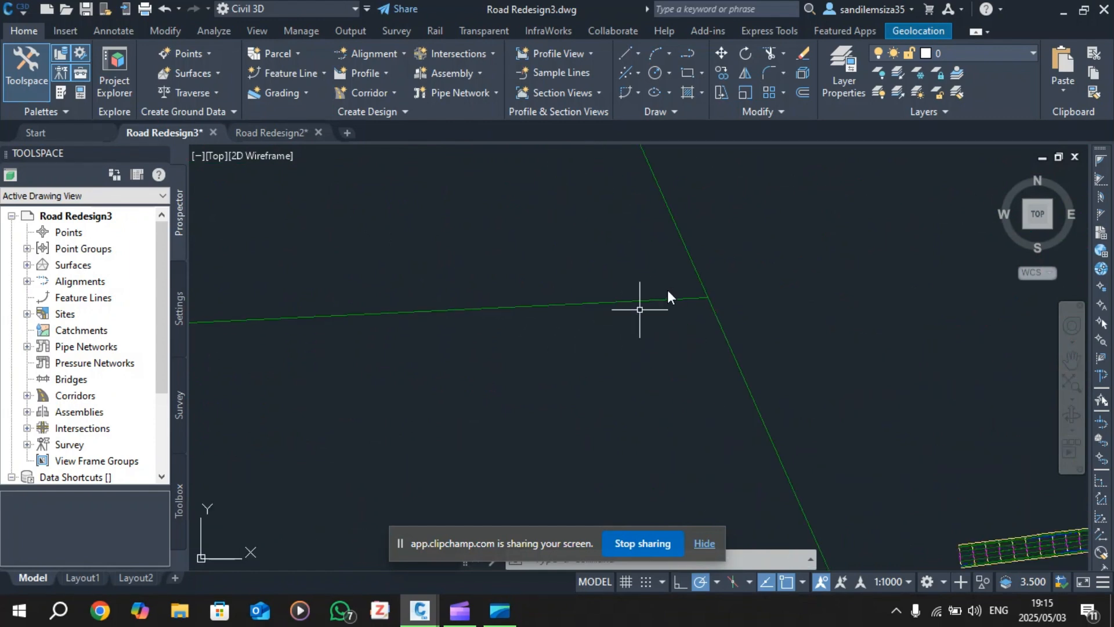
pyautogui.scroll(-4, 664, 269)
pyautogui.scroll(4, 644, 235)
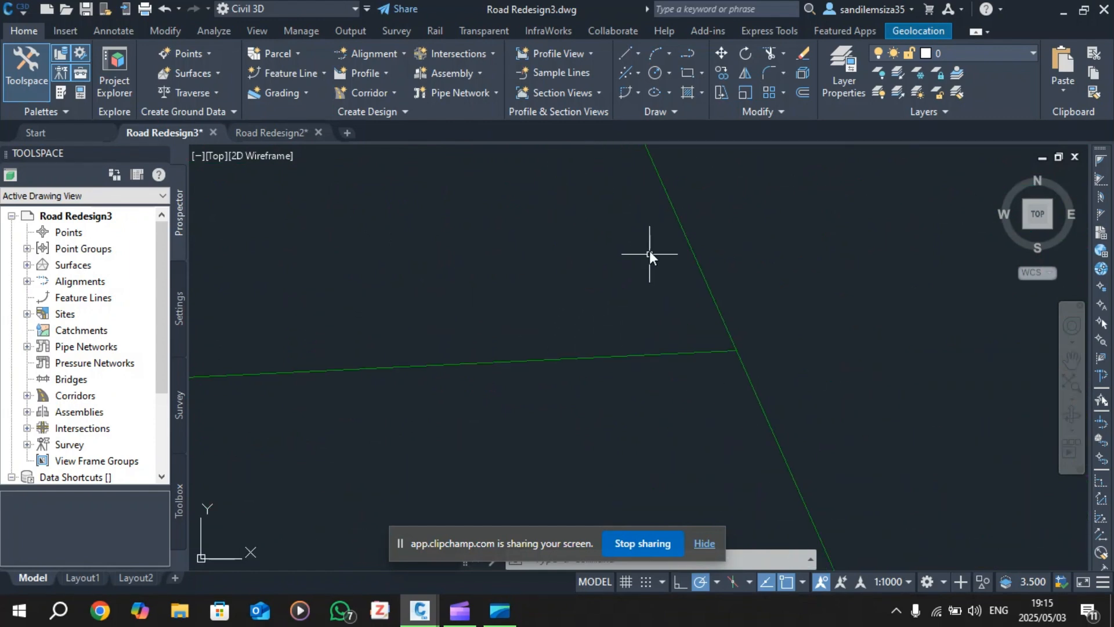
# - Start a connected alignment from road 2 to redesign, placing it in the corner south of redesign and west of road 2
pyautogui.click(750, 376)
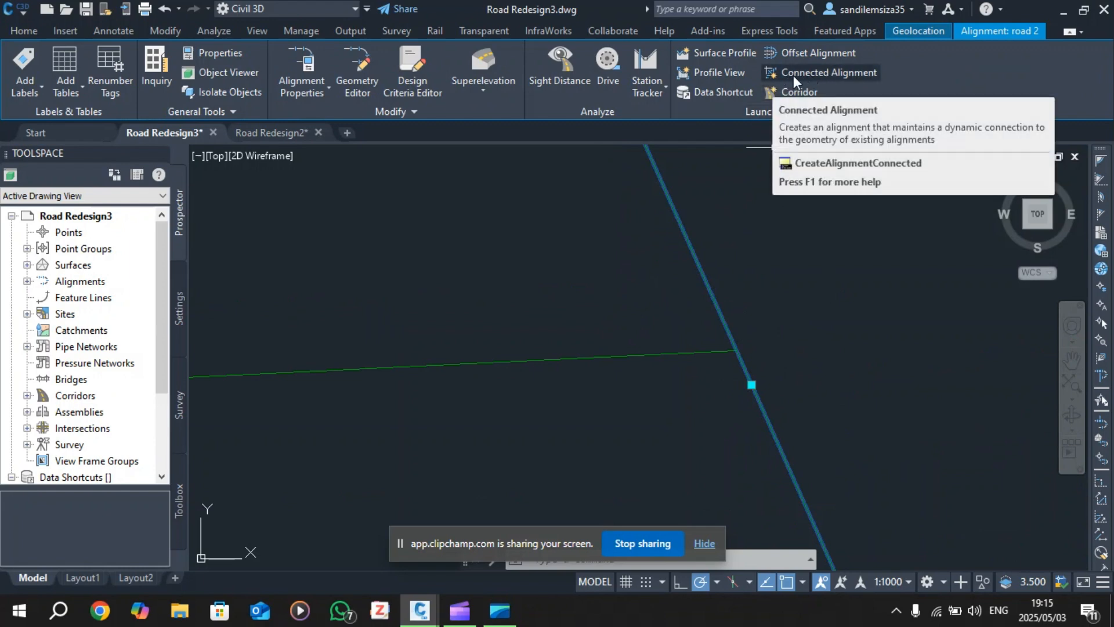
pyautogui.click(857, 71)
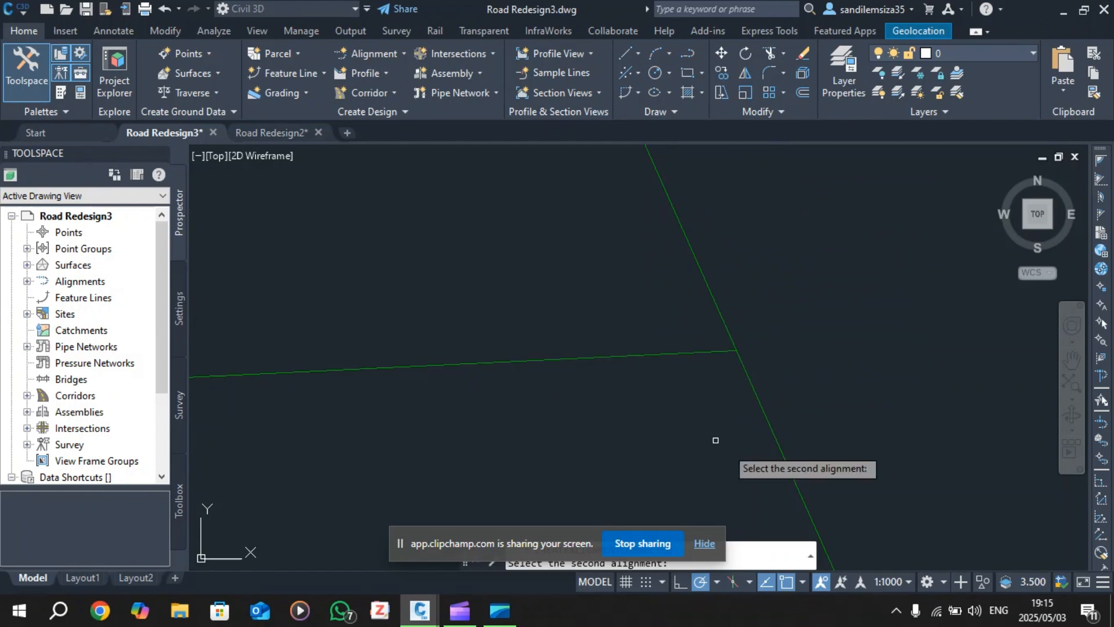
pyautogui.click(555, 361)
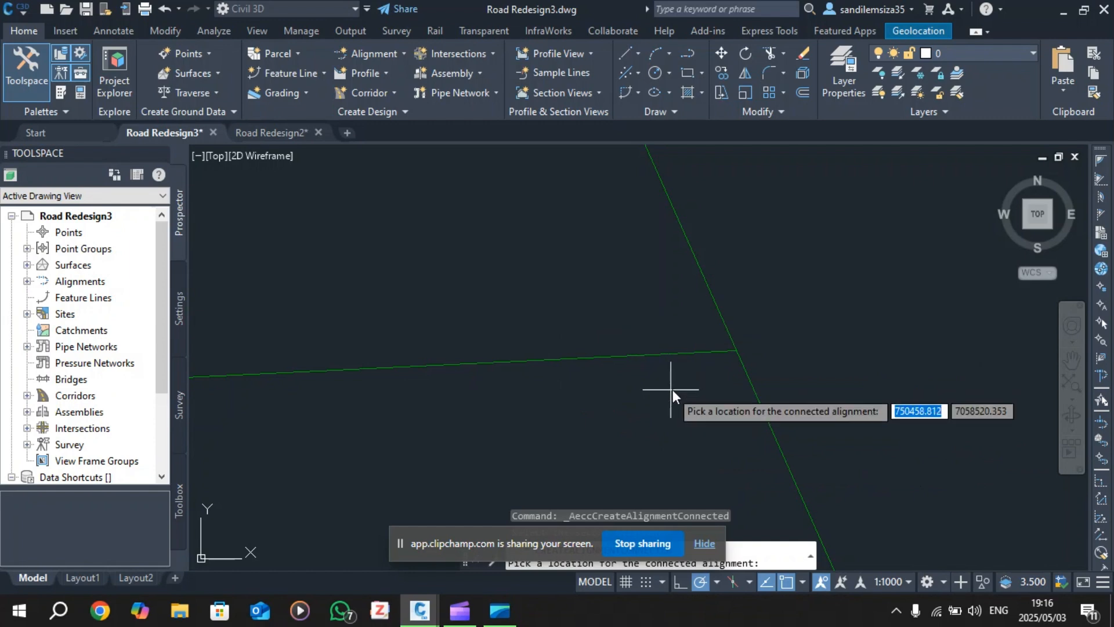
pyautogui.click(904, 288)
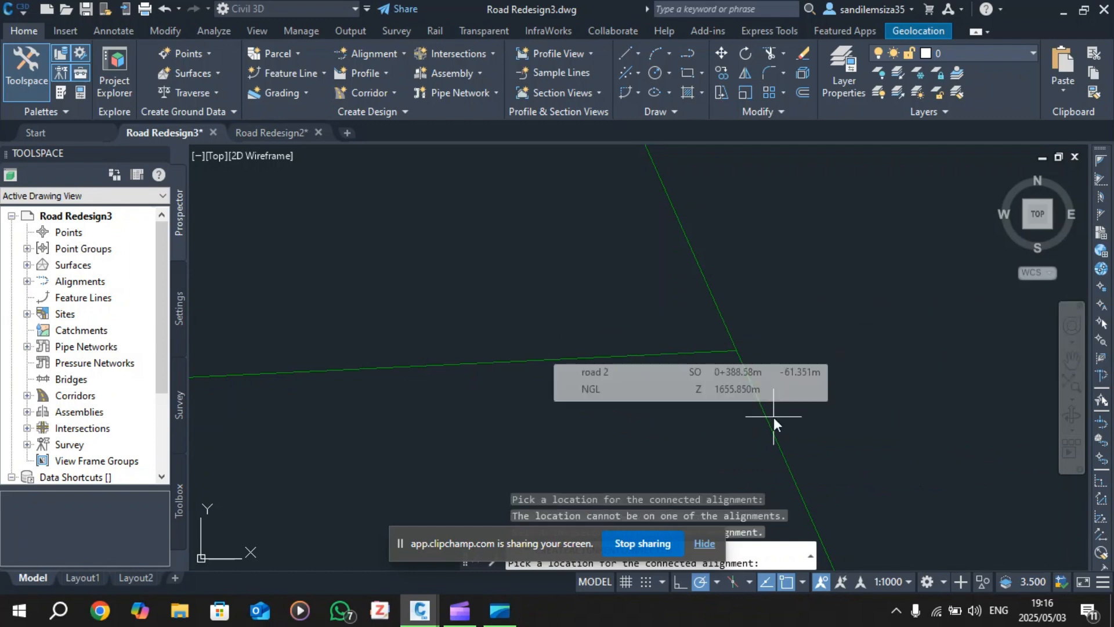
pyautogui.click(705, 543)
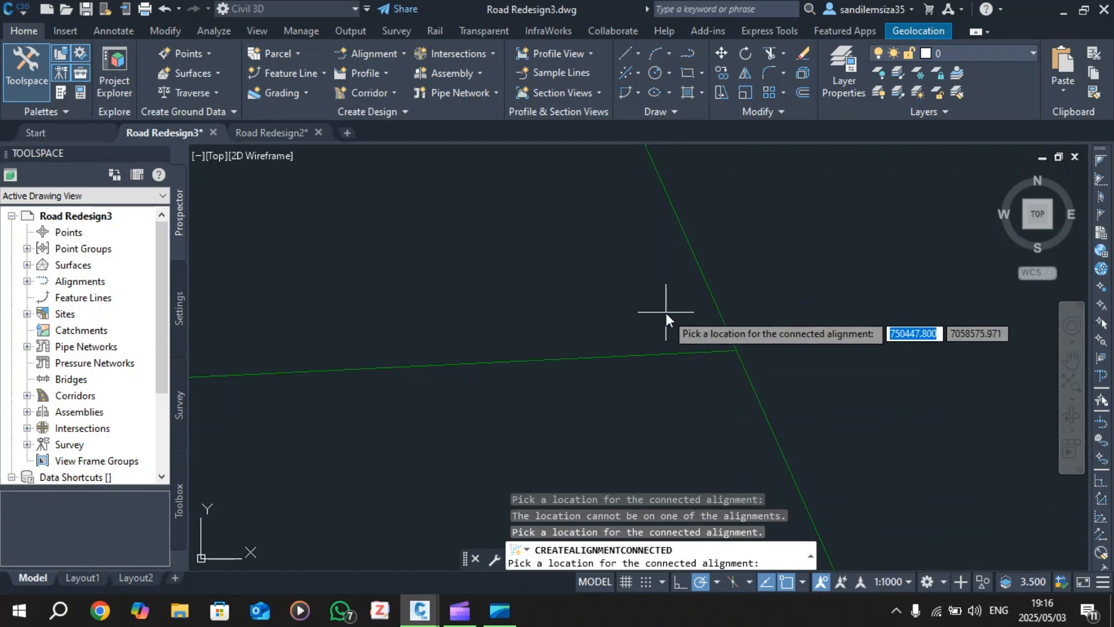
pyautogui.click(705, 409)
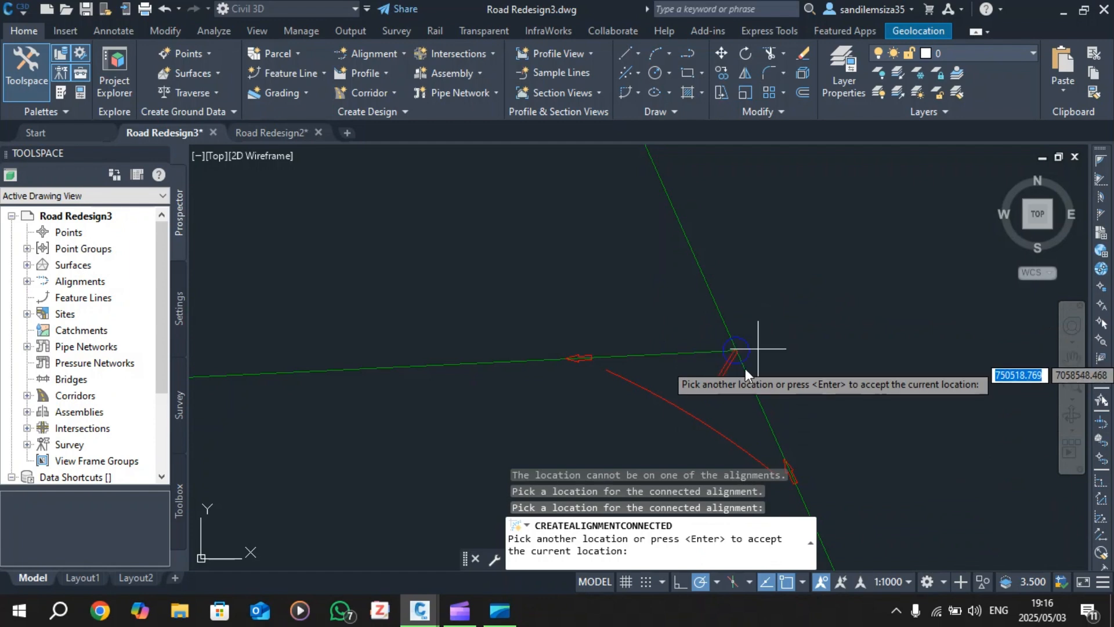
# - Check the previewed connection curve, pick its location again in the same southwest corner and accept it
pyautogui.scroll(-2, 732, 383)
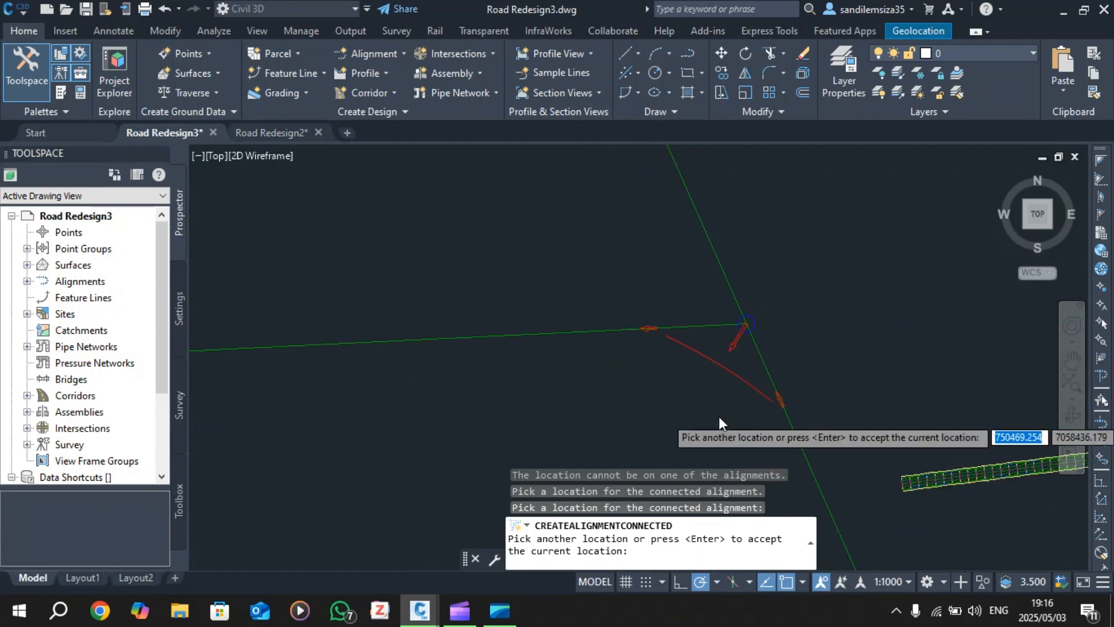
pyautogui.scroll(2, 722, 364)
pyautogui.scroll(2, 716, 376)
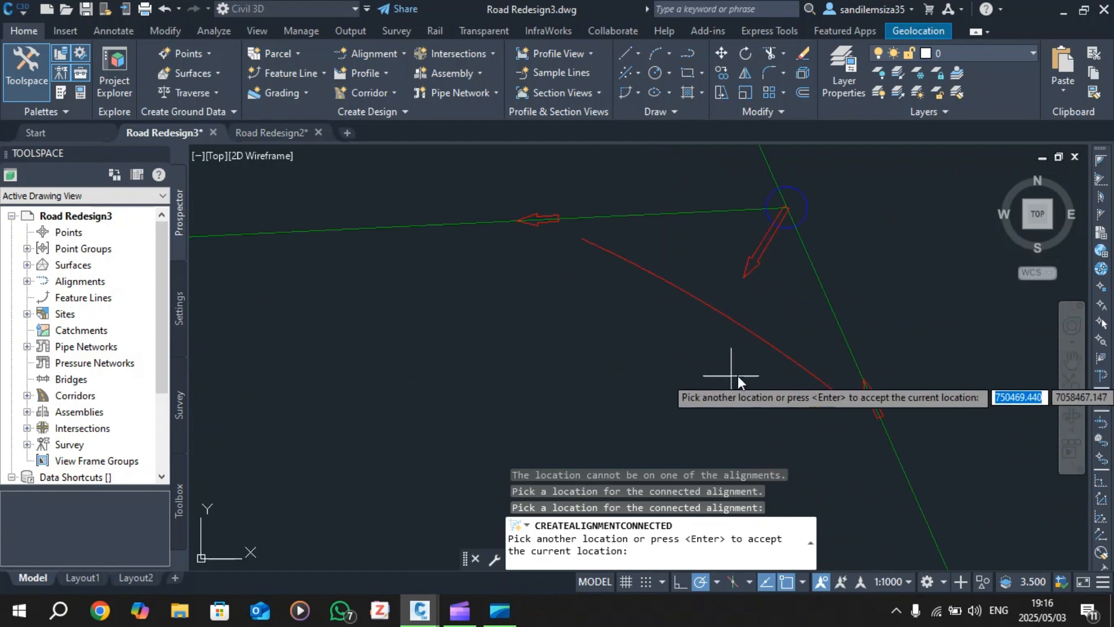
pyautogui.scroll(-2, 750, 370)
pyautogui.scroll(2, 713, 354)
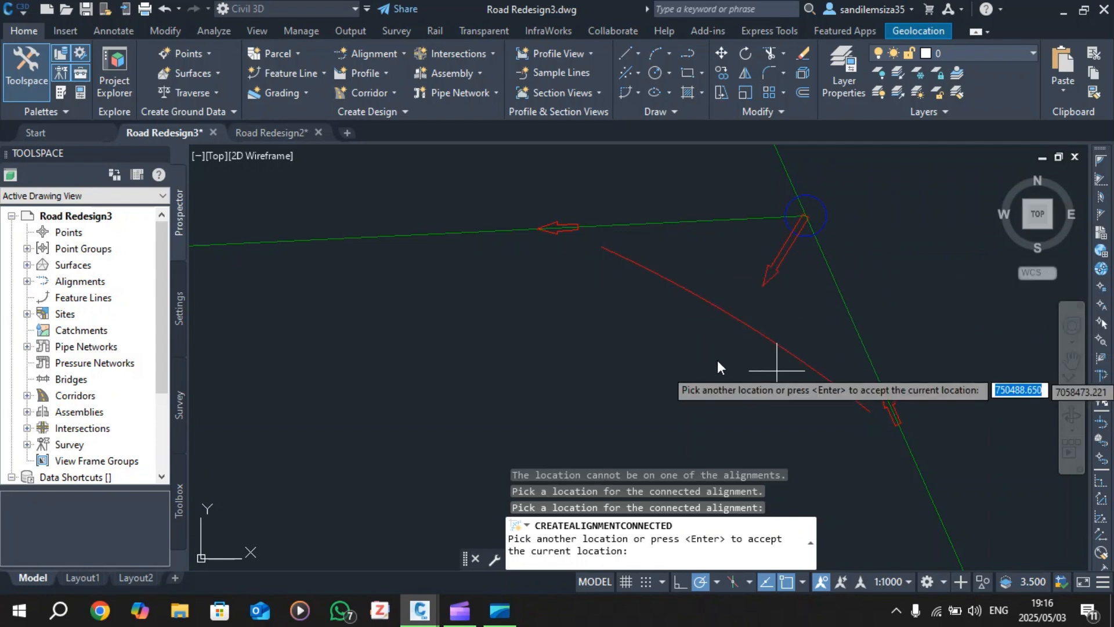
pyautogui.click(642, 312)
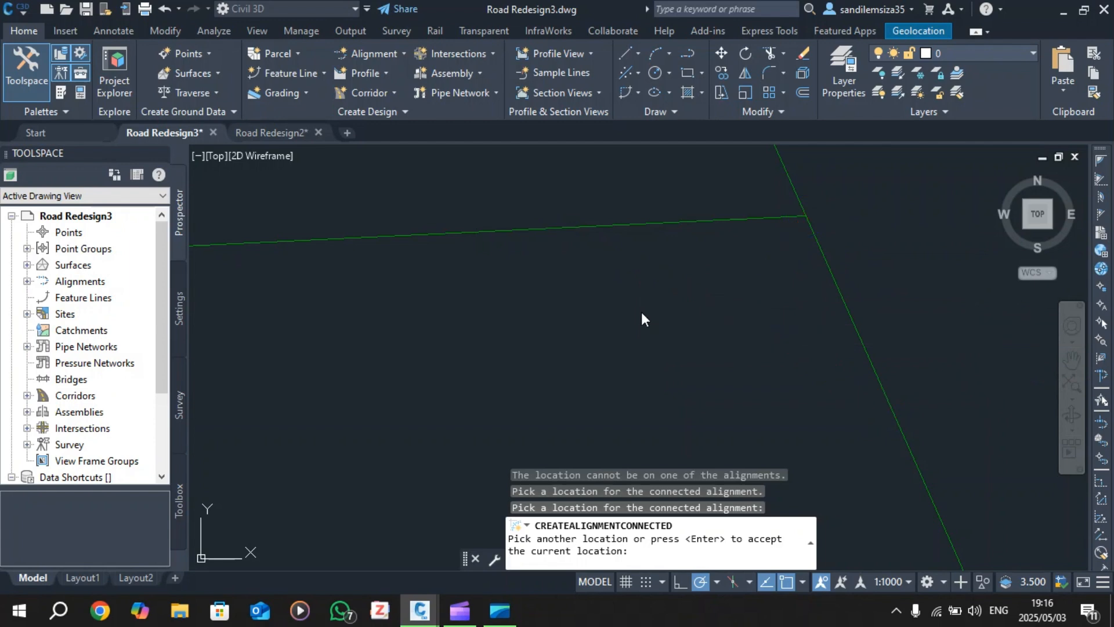
pyautogui.press('Return')
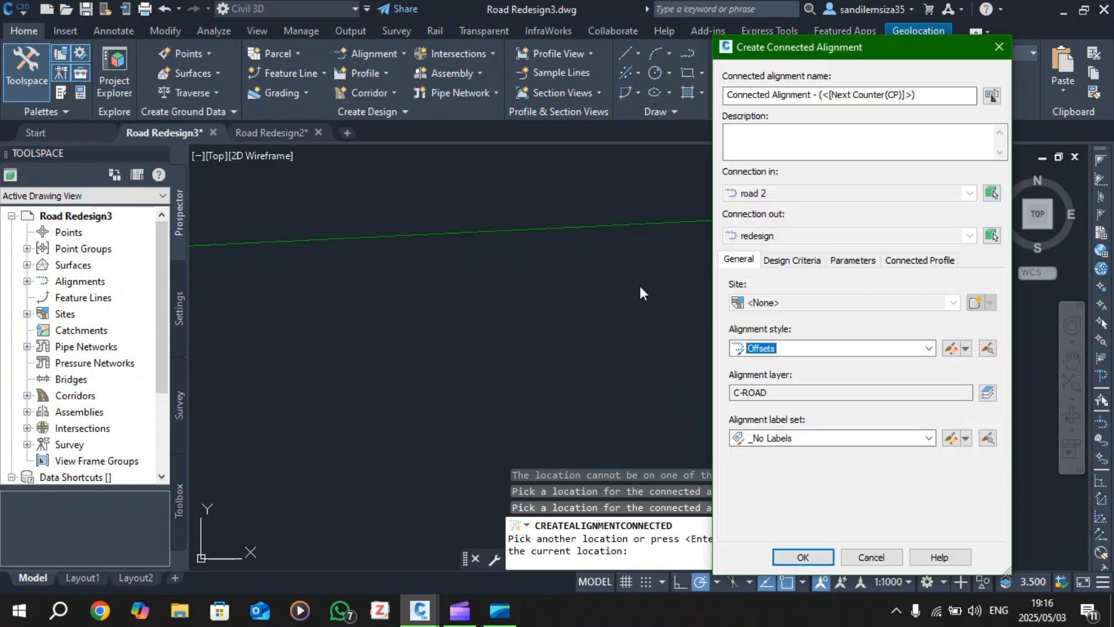
# - Name the connected alignment CA 1, with its settings dialog moved clear of the junction
pyautogui.moveTo(799, 44); pyautogui.dragTo(296, 43)
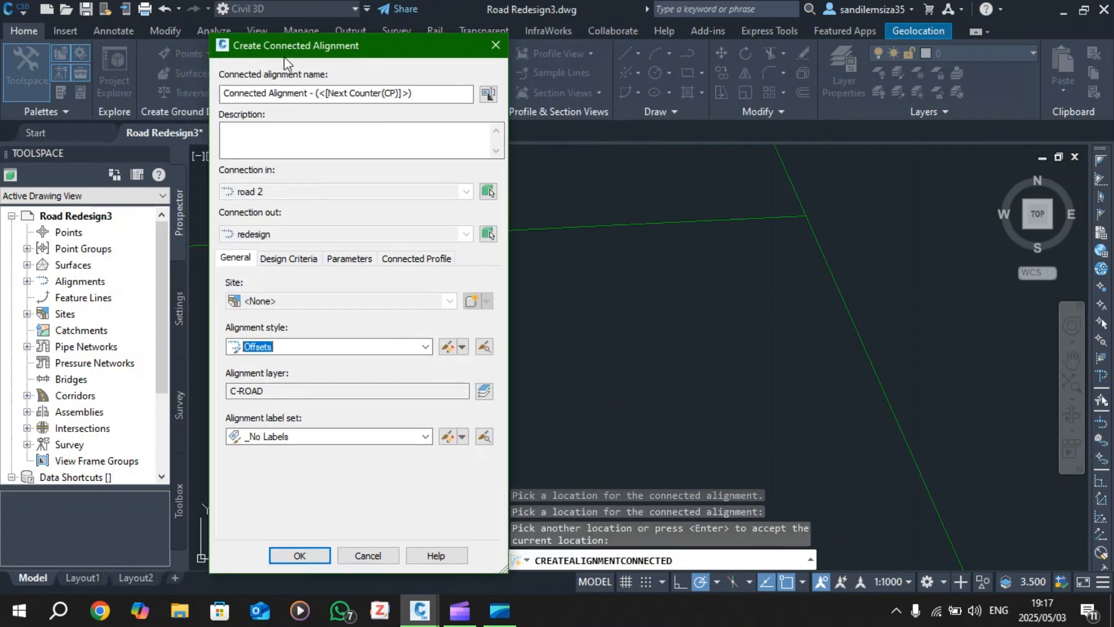
pyautogui.moveTo(426, 93); pyautogui.dragTo(186, 91)
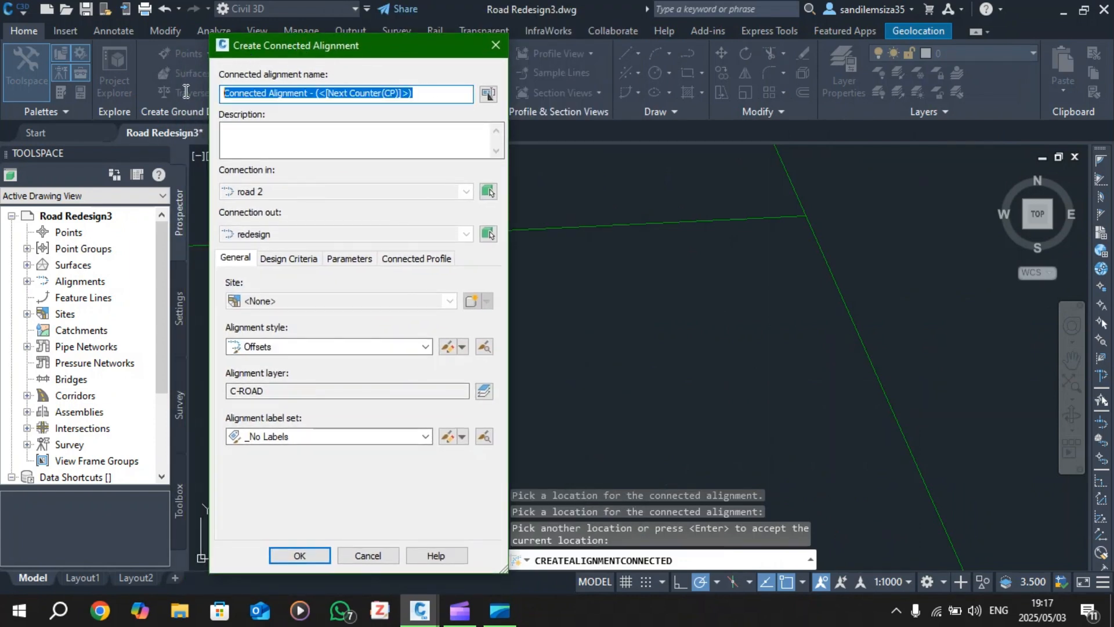
pyautogui.write('CA 1')
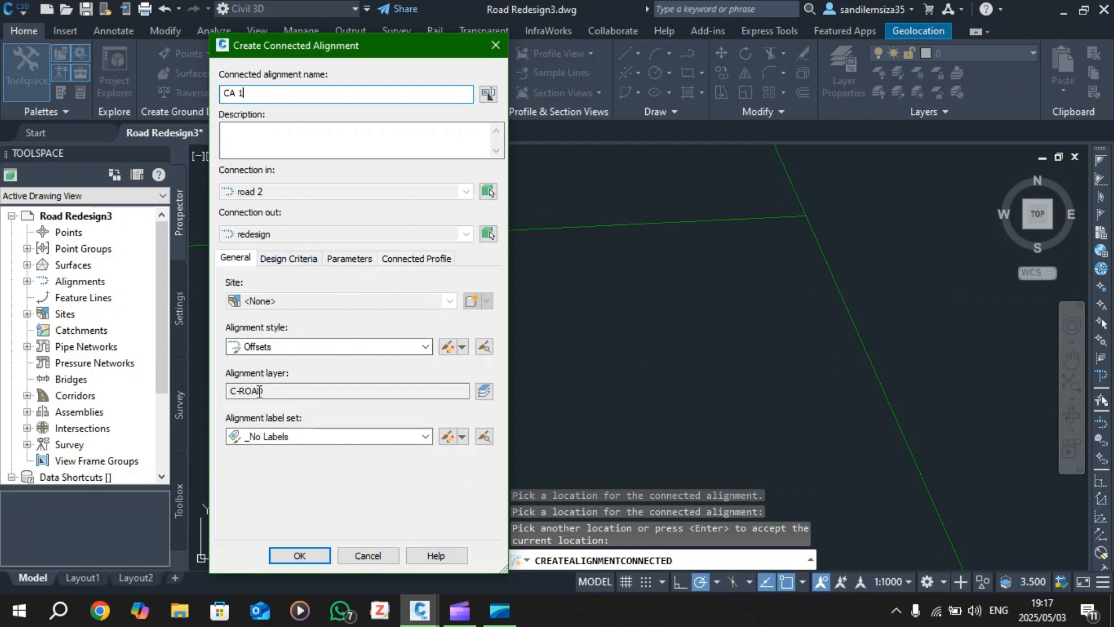
# - Choose a Circular Fillet curve group with a 10 m radius for the connected alignment and preview the curve at the junction
pyautogui.click(350, 259)
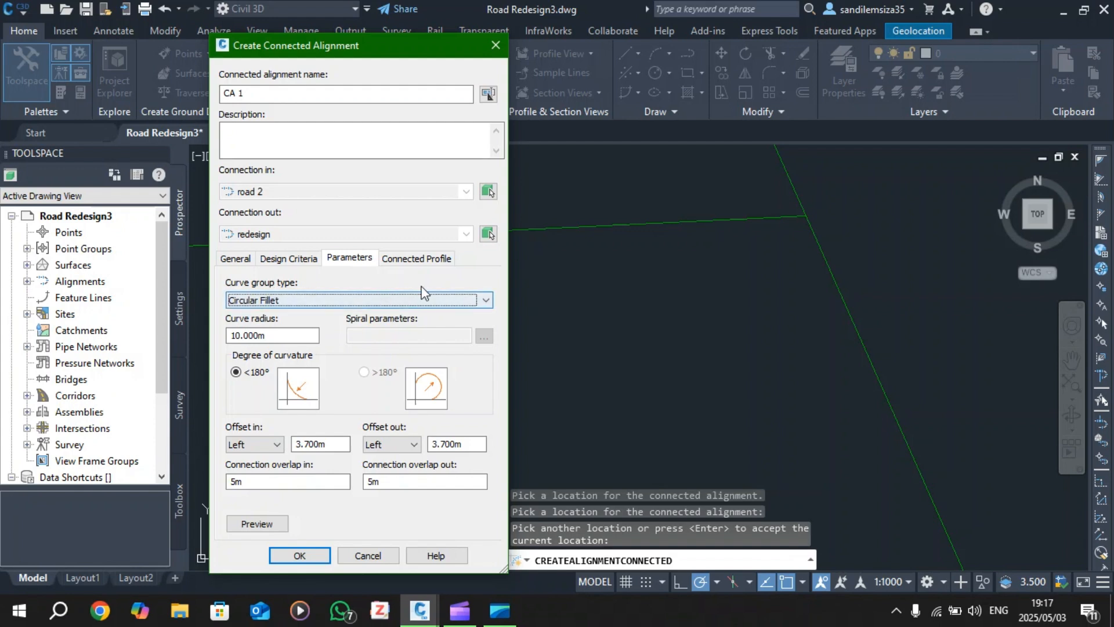
pyautogui.click(471, 299)
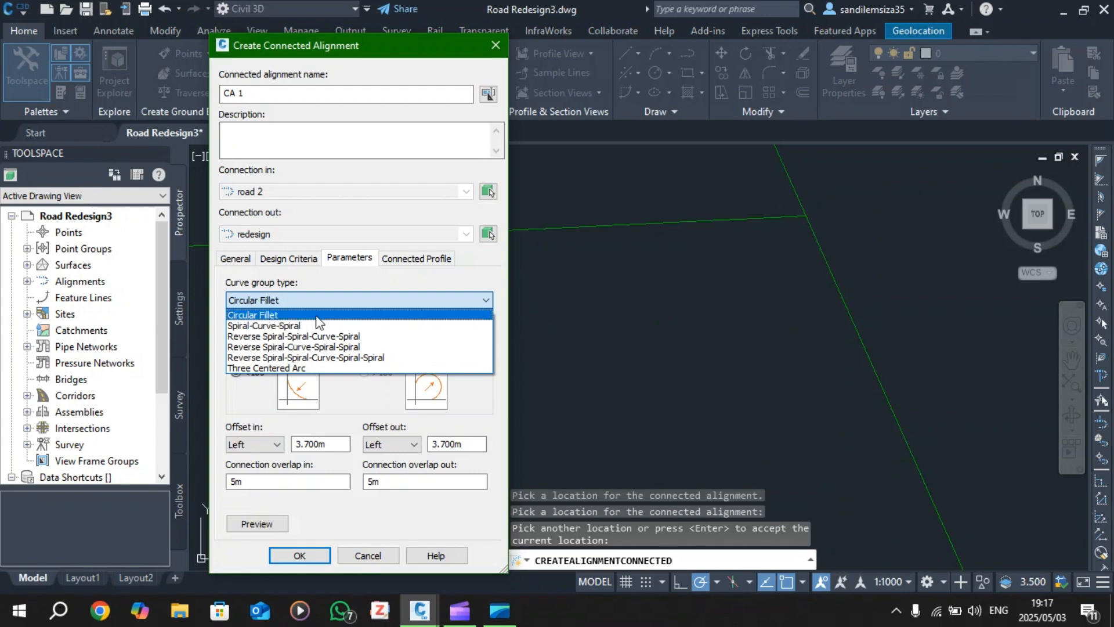
pyautogui.click(262, 313)
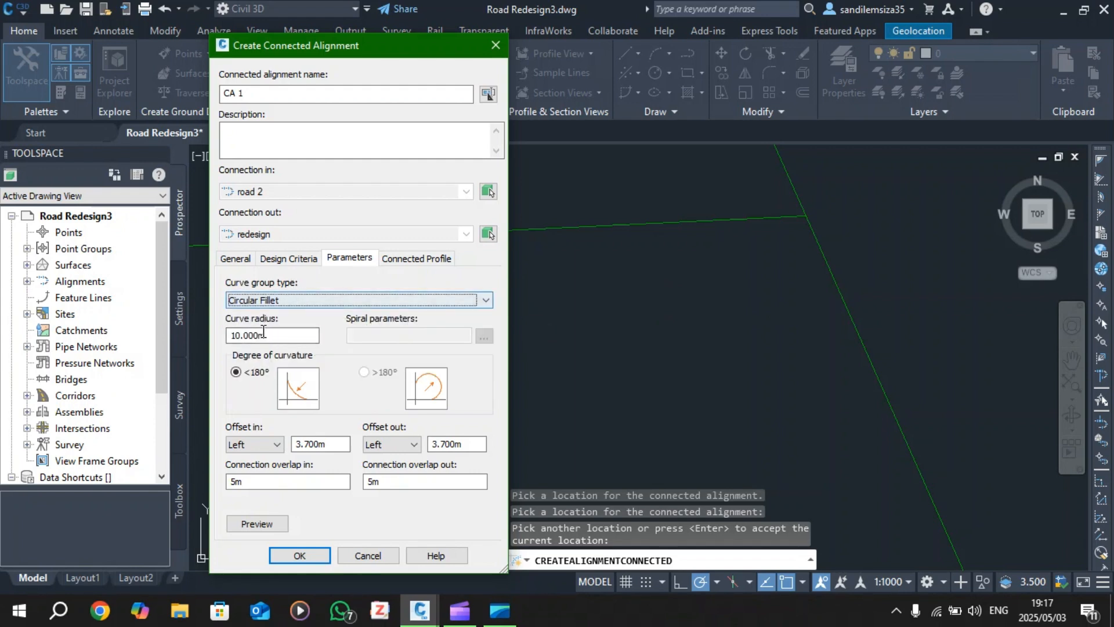
pyautogui.moveTo(270, 335); pyautogui.dragTo(224, 337)
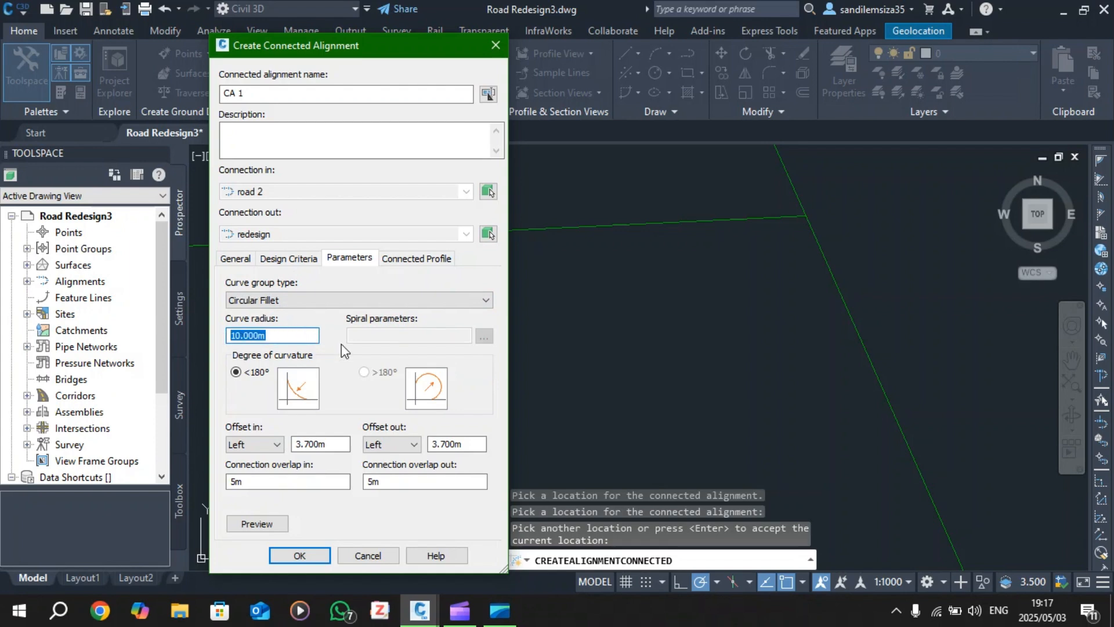
pyautogui.click(276, 338)
pyautogui.doubleClick(278, 336)
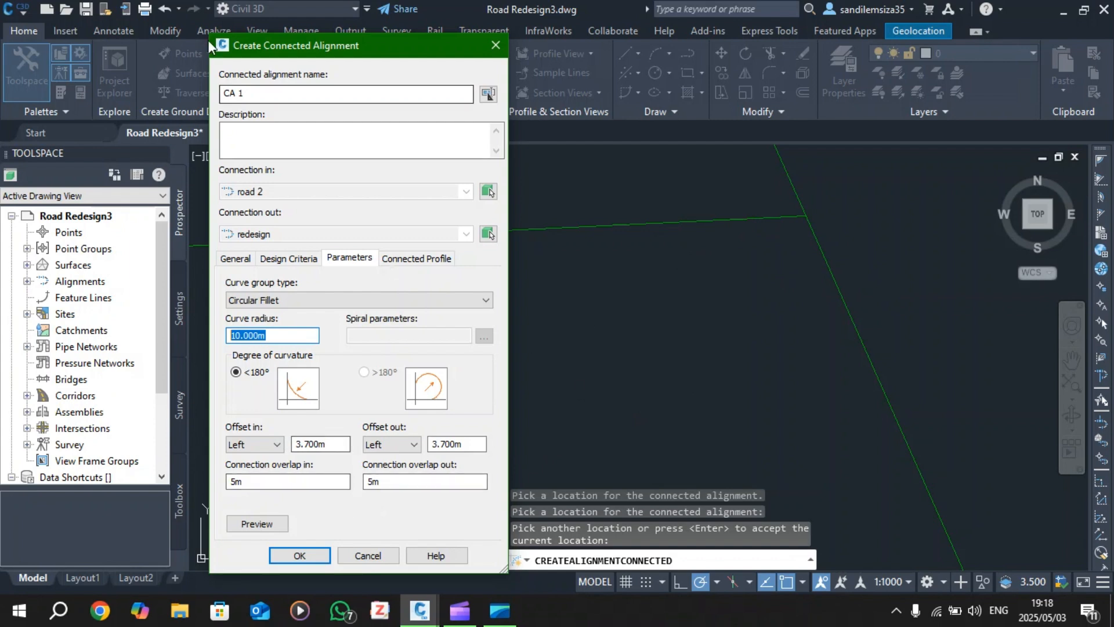
pyautogui.click(240, 524)
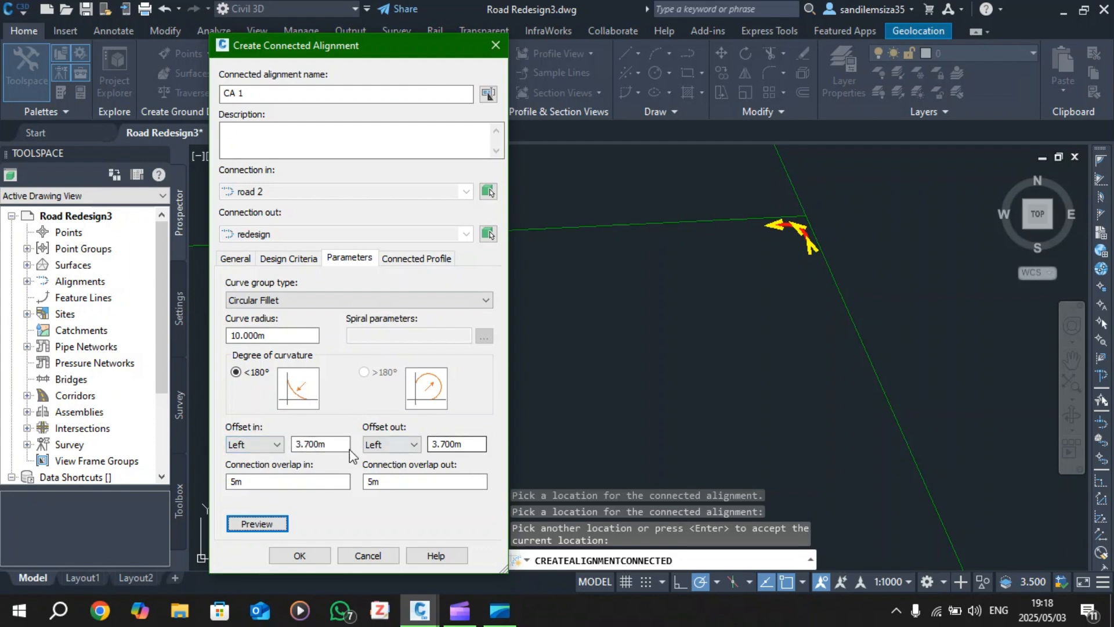
# - Set both the connection overlap in and the connection overlap out to 10 m
pyautogui.click(325, 444)
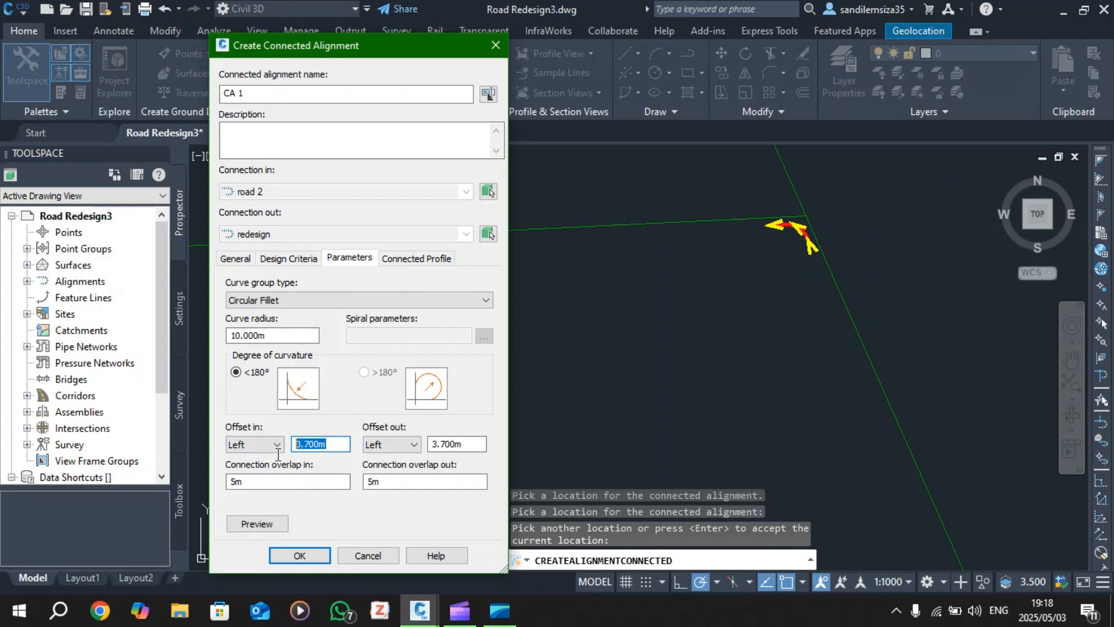
pyautogui.click(328, 442)
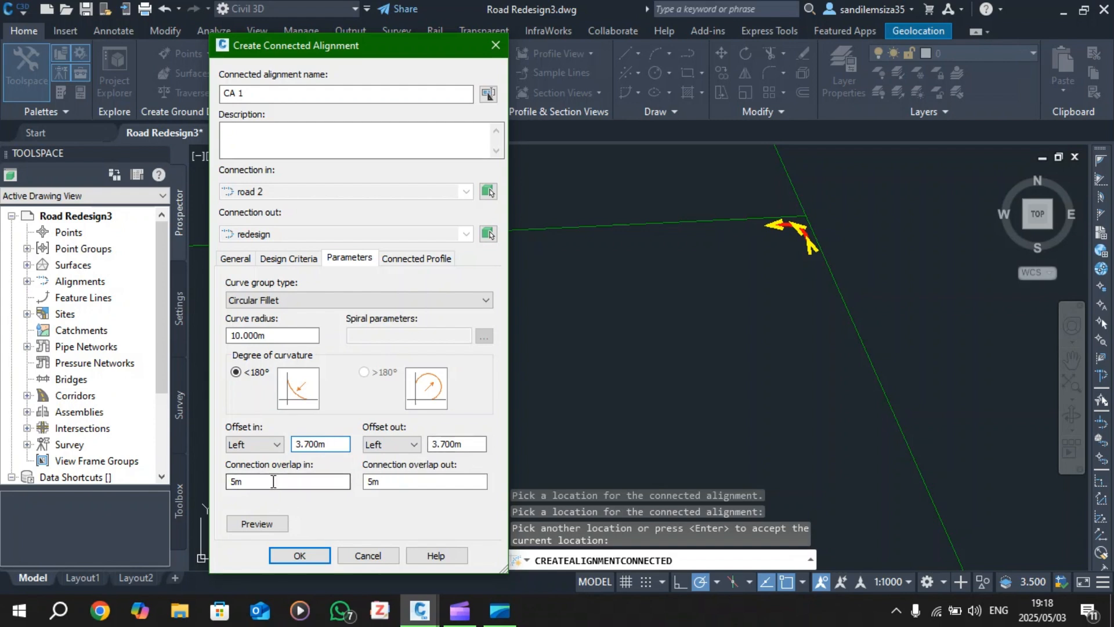
pyautogui.click(236, 483)
pyautogui.moveTo(273, 479); pyautogui.dragTo(207, 515)
pyautogui.write('10')
pyautogui.press('Tab')
pyautogui.write('10')
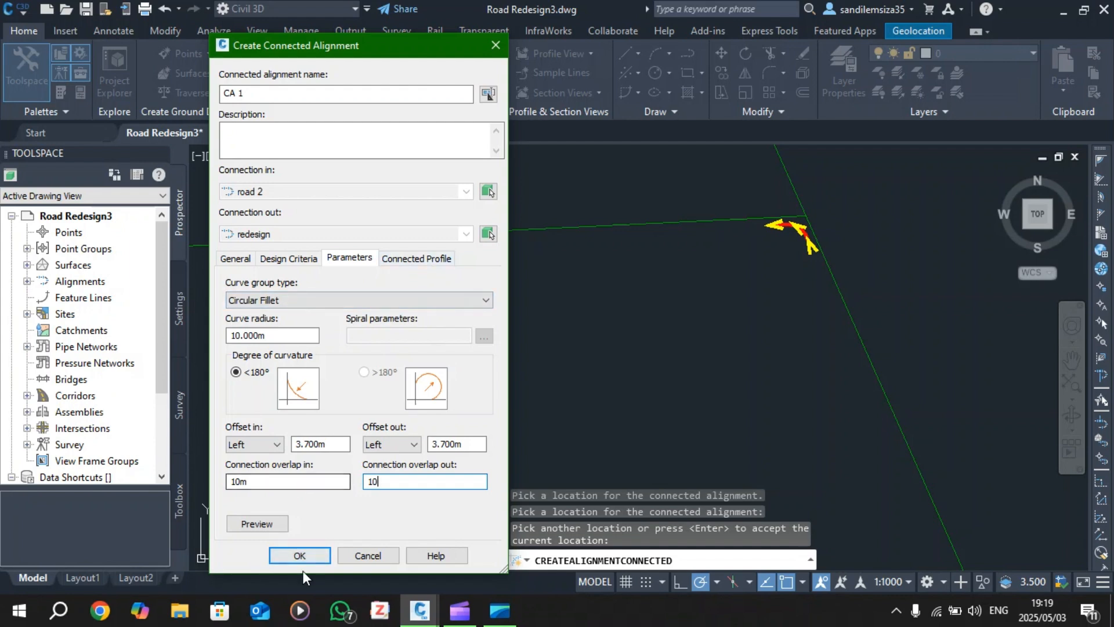
# - Name the connected profile CA1 Prof, check its curve type, and return to the connected alignment's curve and offset parameters
pyautogui.click(426, 260)
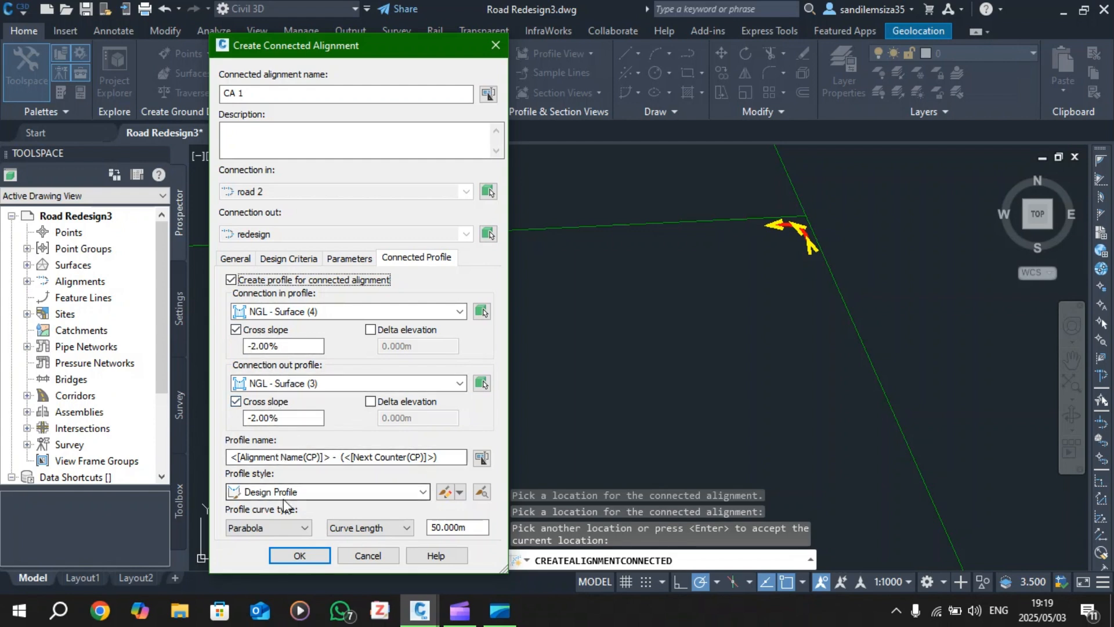
pyautogui.moveTo(447, 456); pyautogui.dragTo(198, 458)
pyautogui.write('CA1 Prof')
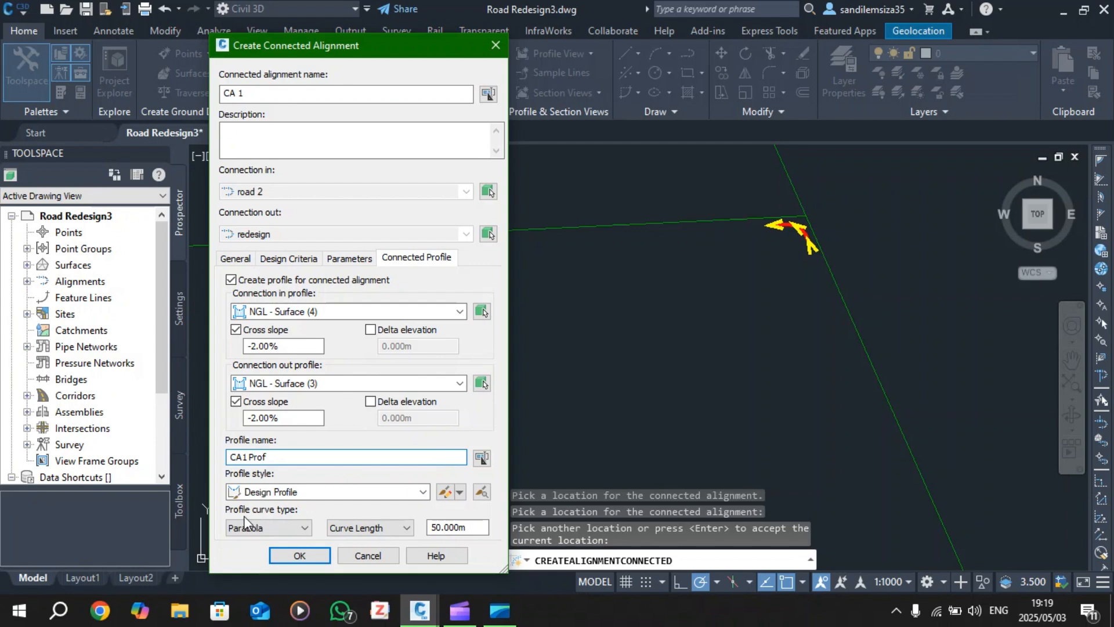
pyautogui.click(303, 527)
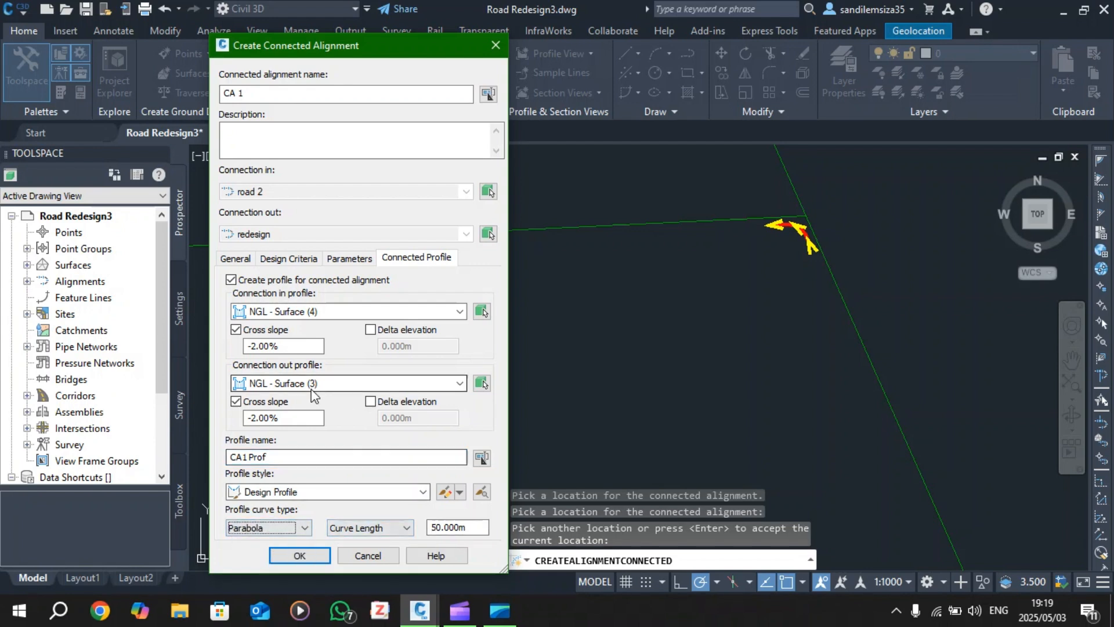
pyautogui.click(348, 256)
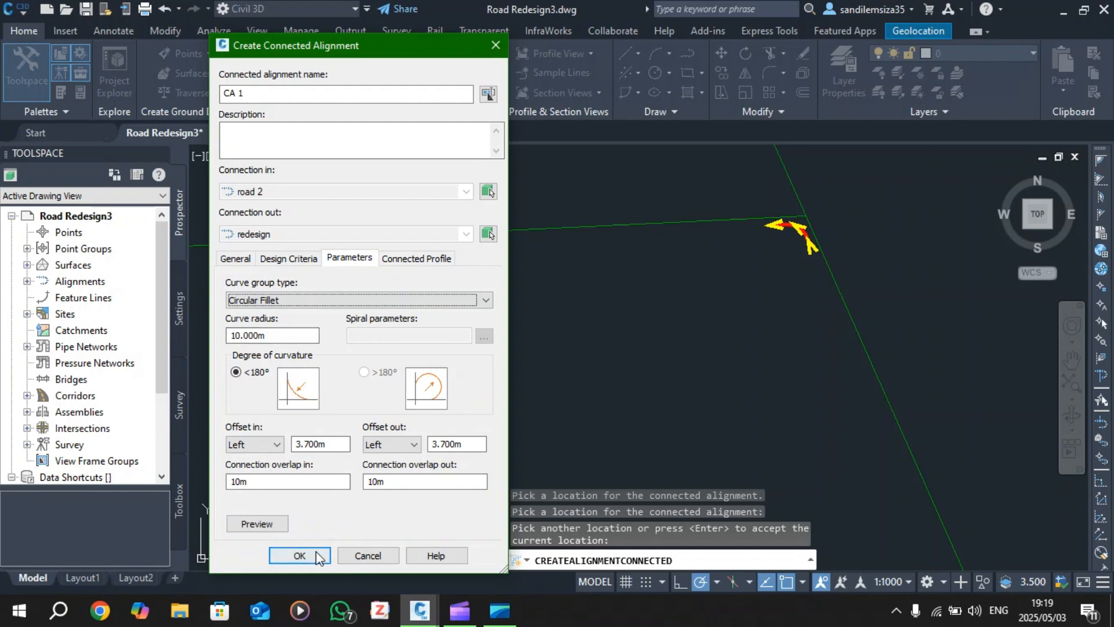
# - Create connected alignment CA 1 with its profile, and inspect the new curve's grips beside the junction
pyautogui.click(299, 554)
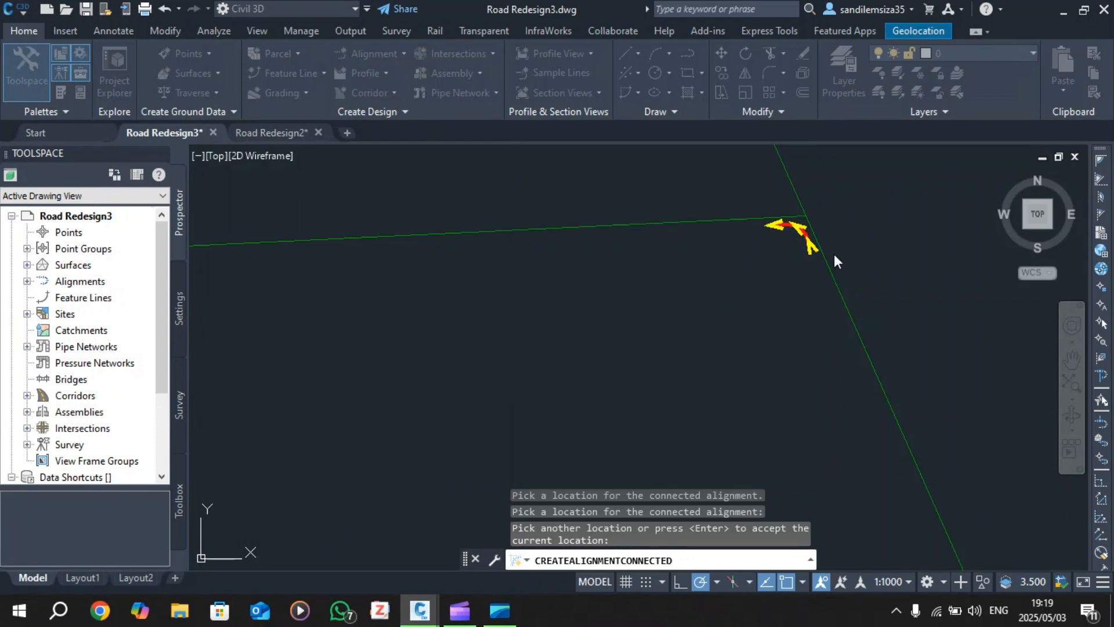
pyautogui.click(827, 267)
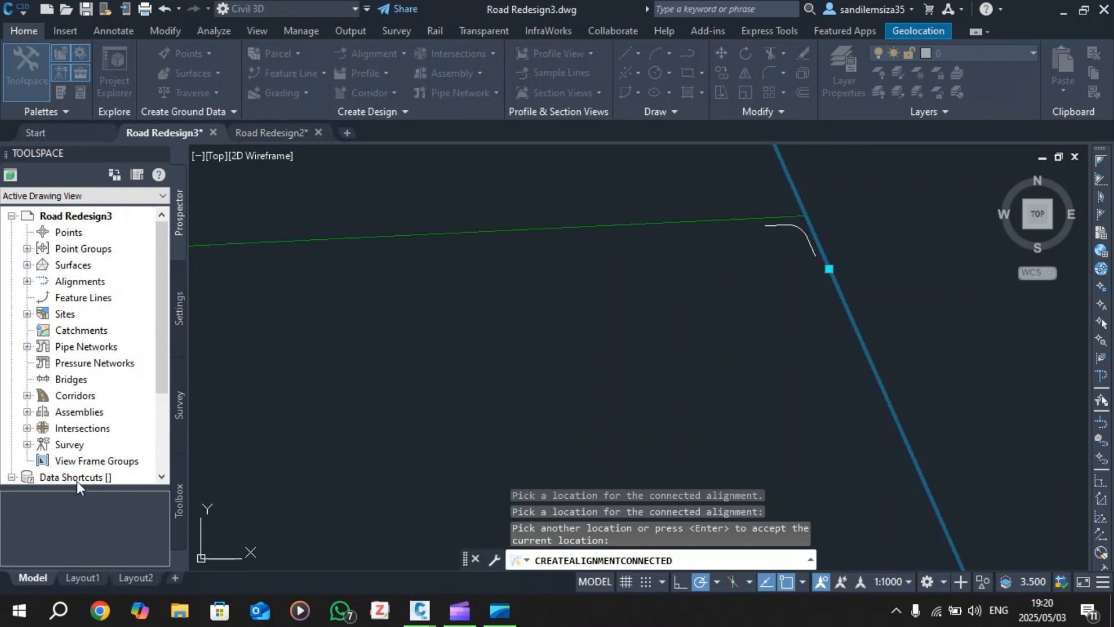
pyautogui.press('Return')
pyautogui.scroll(2, 808, 207)
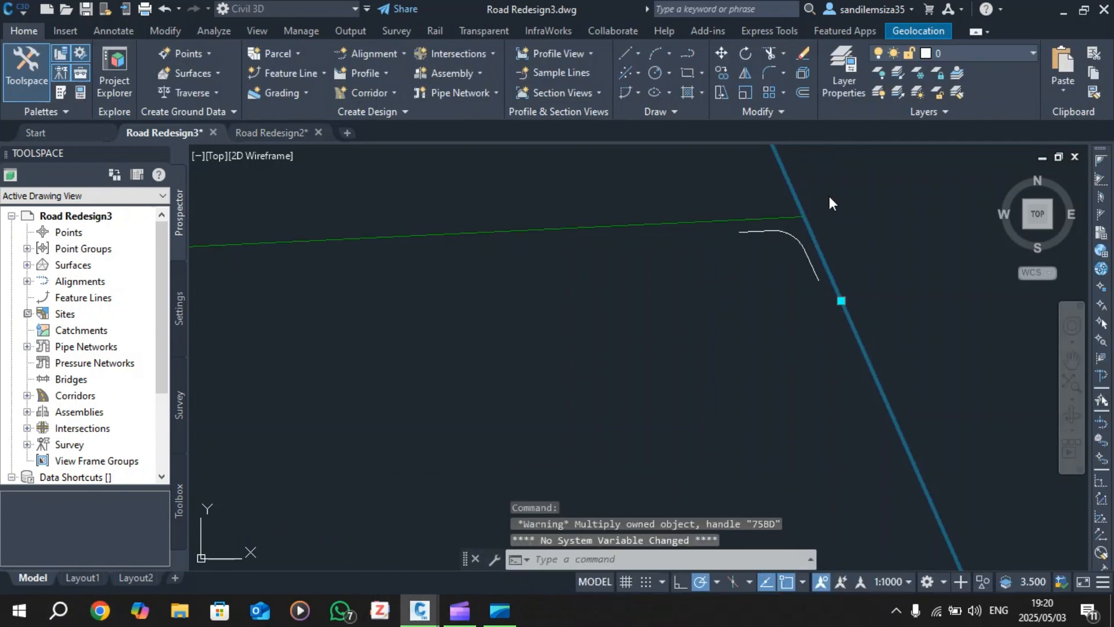
pyautogui.scroll(4, 826, 227)
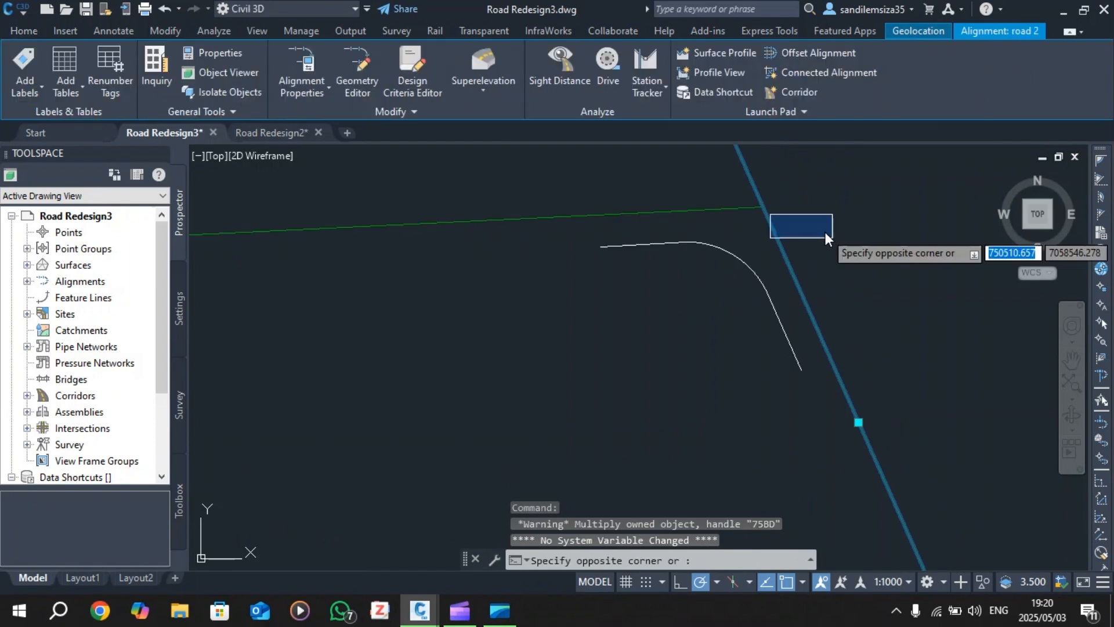
pyautogui.press('Escape')
pyautogui.press('Escape')
pyautogui.press('Escape')
pyautogui.press('Escape')
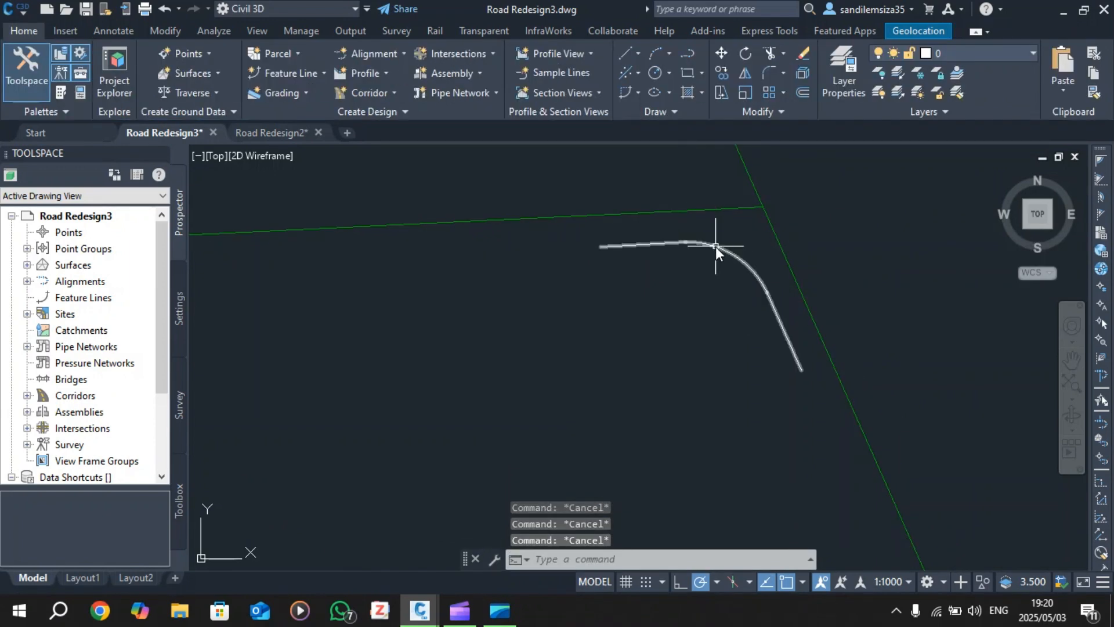
pyautogui.click(726, 252)
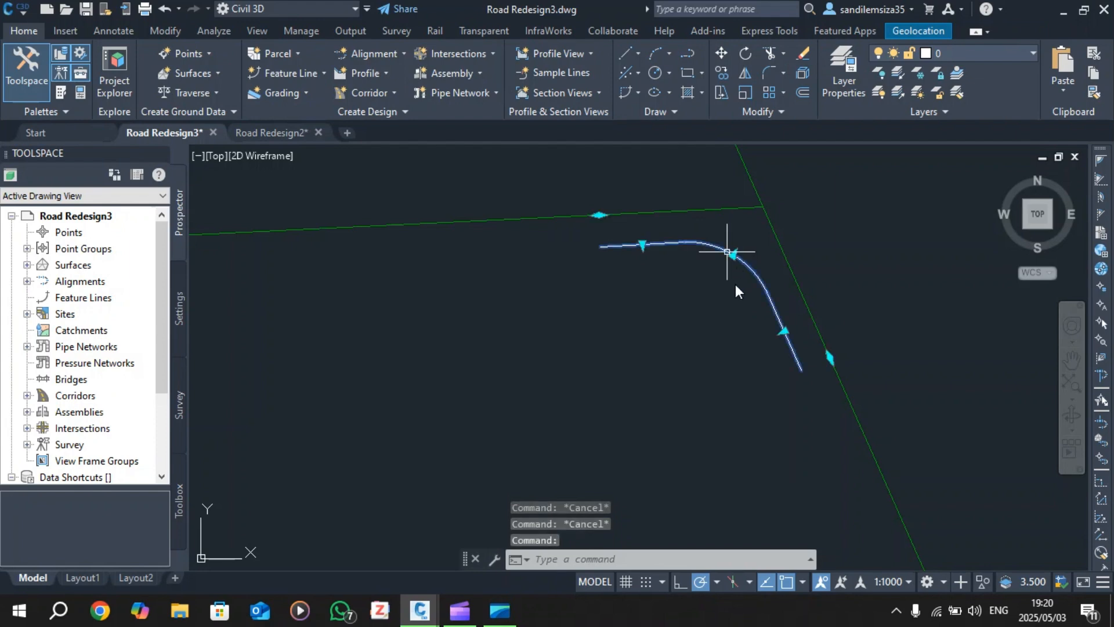
pyautogui.scroll(2, 727, 252)
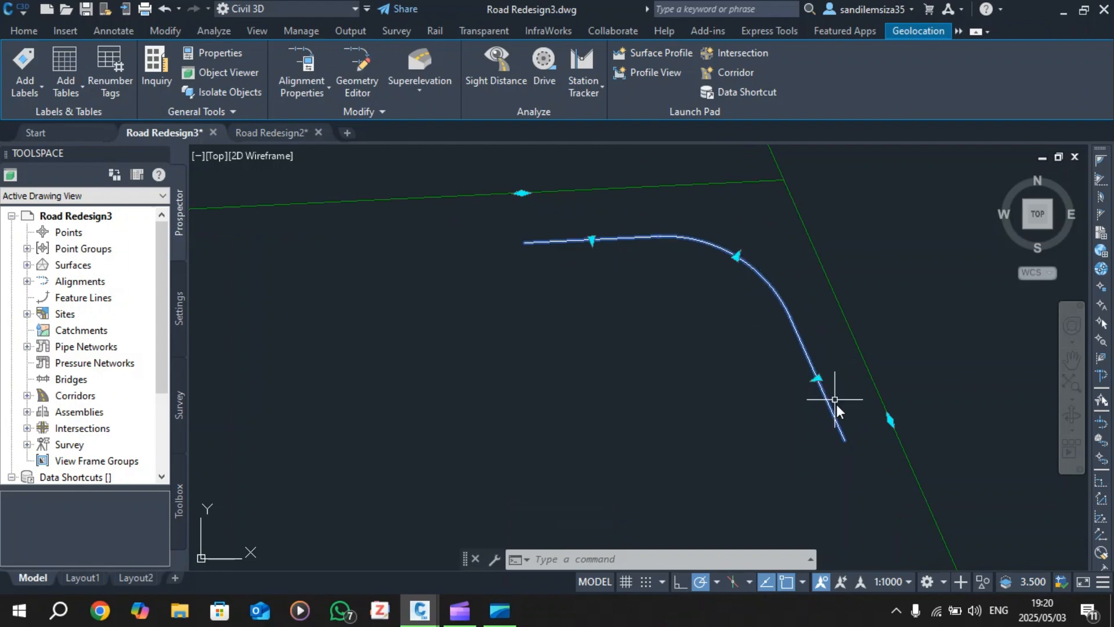
pyautogui.press('Escape')
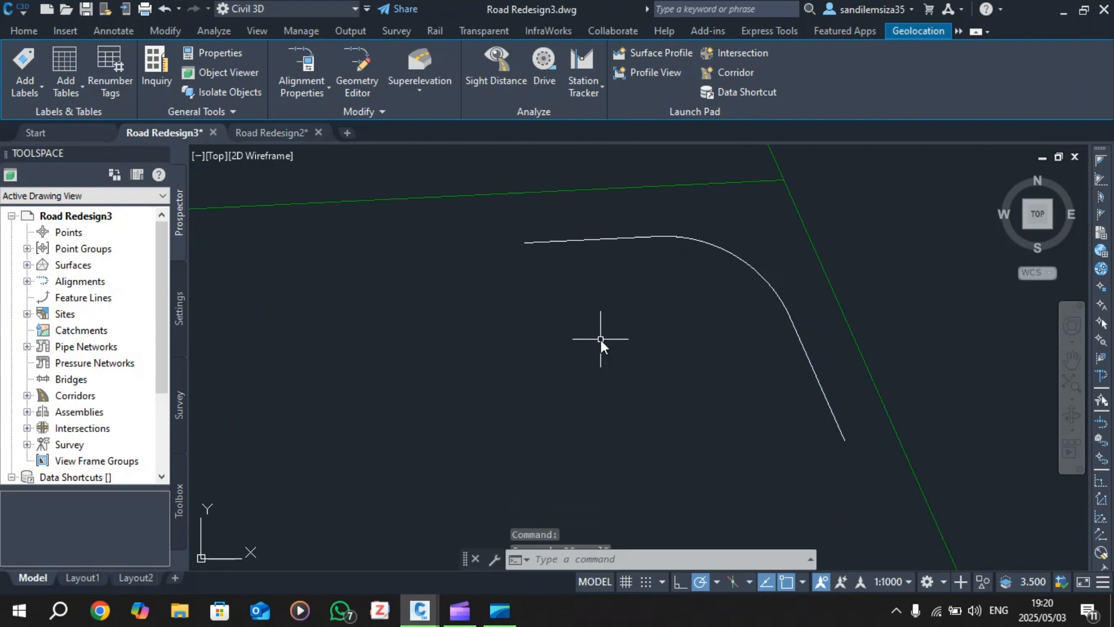
pyautogui.press('Escape')
pyautogui.scroll(-4, 600, 340)
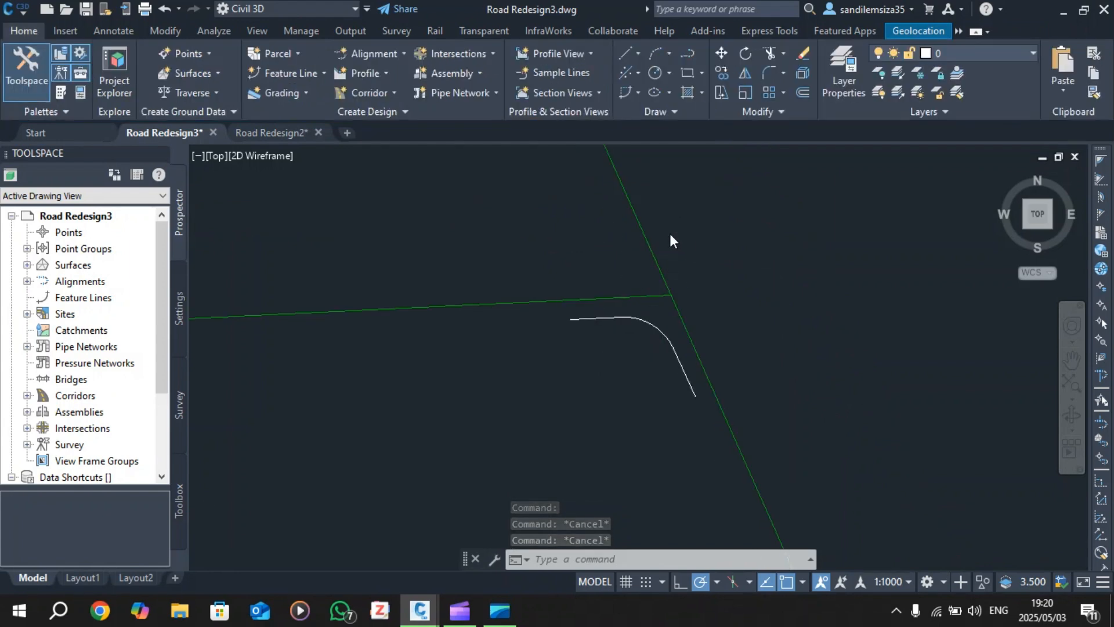
# - Start a second connected alignment from redesign to road 2, located in the junction corner above redesign
pyautogui.scroll(2, 670, 234)
pyautogui.click(482, 346)
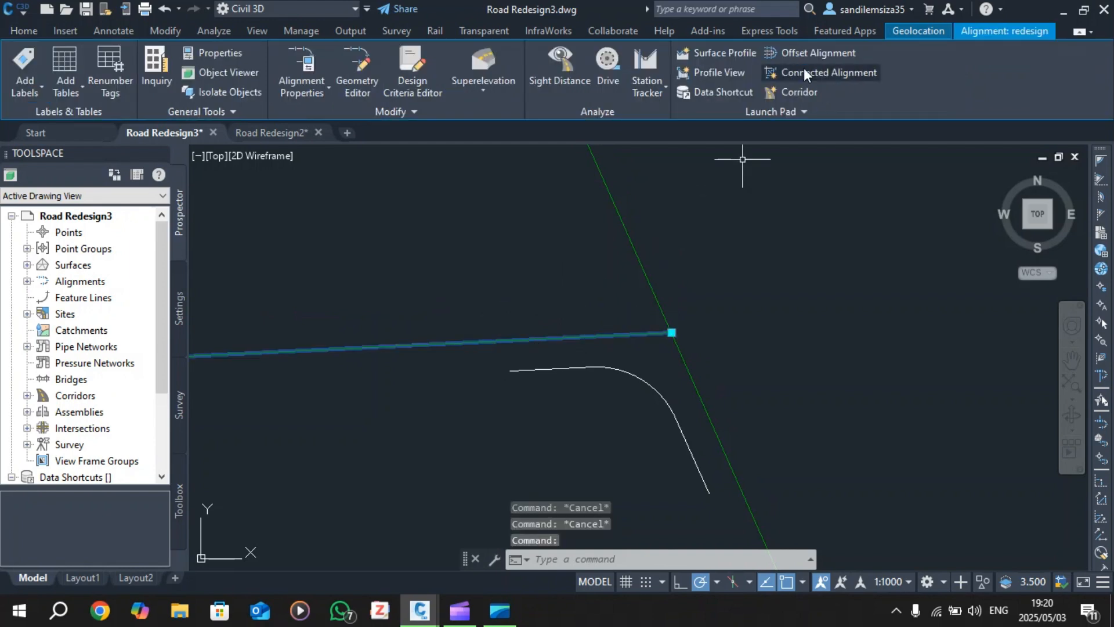
pyautogui.click(807, 70)
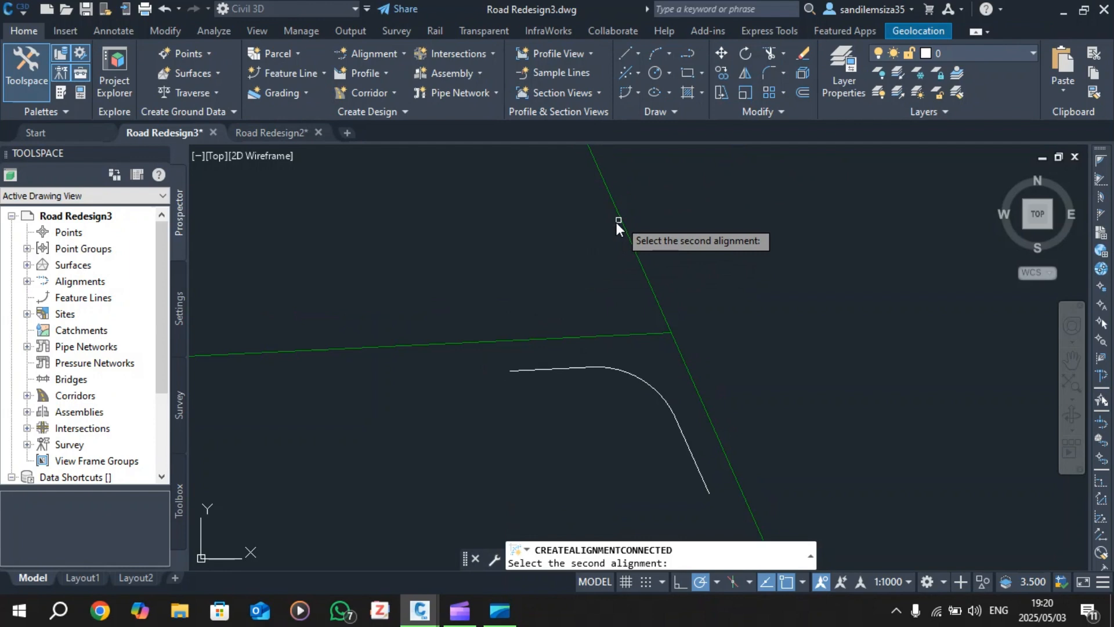
pyautogui.click(615, 205)
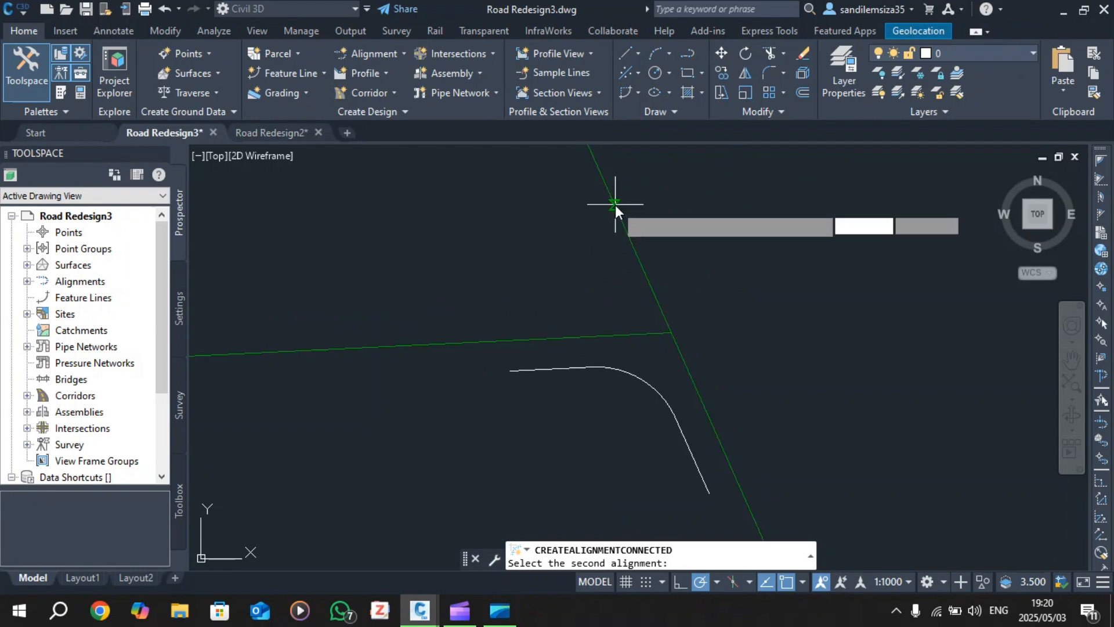
pyautogui.click(544, 248)
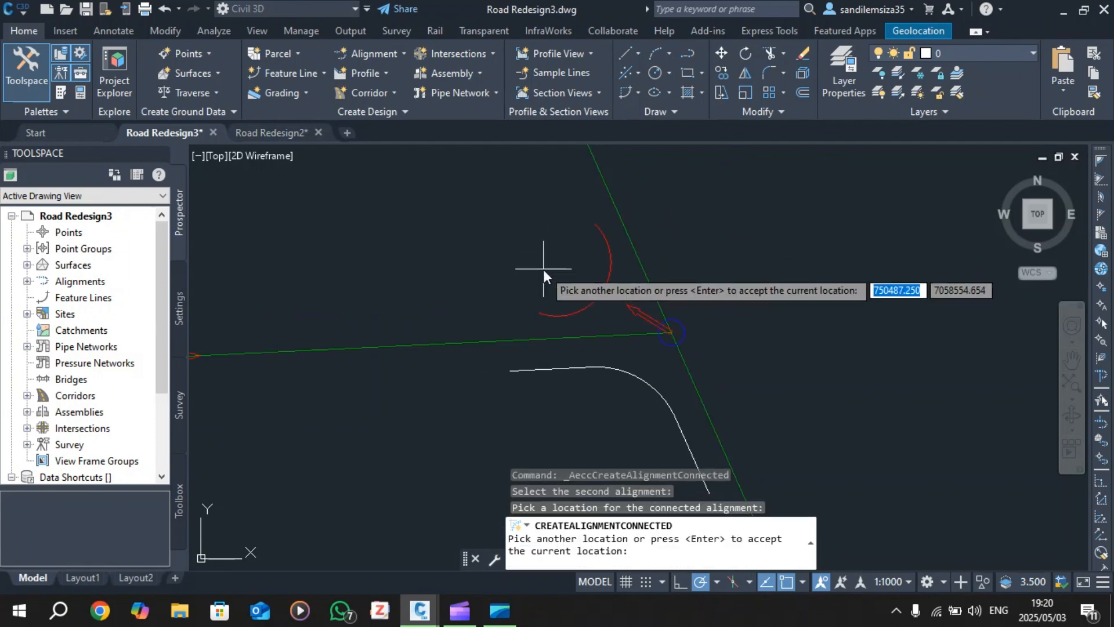
pyautogui.press('Return')
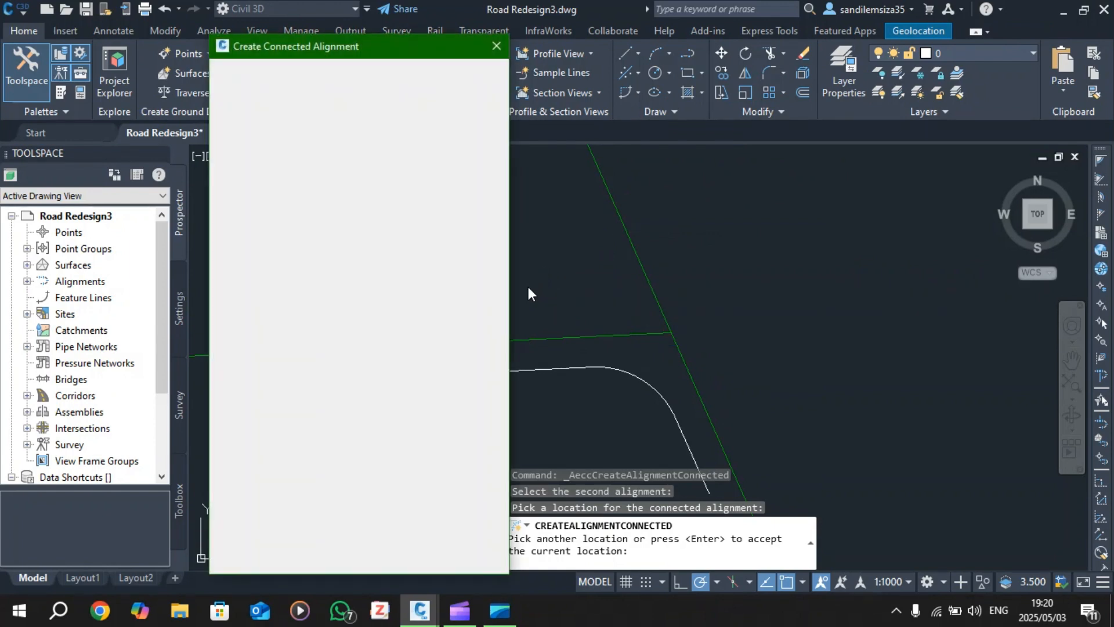
# - Name the connected alignment CA2 and preview its 10 m circular fillet, with the settings dialog moved clear of the curve
pyautogui.moveTo(418, 100); pyautogui.dragTo(142, 90)
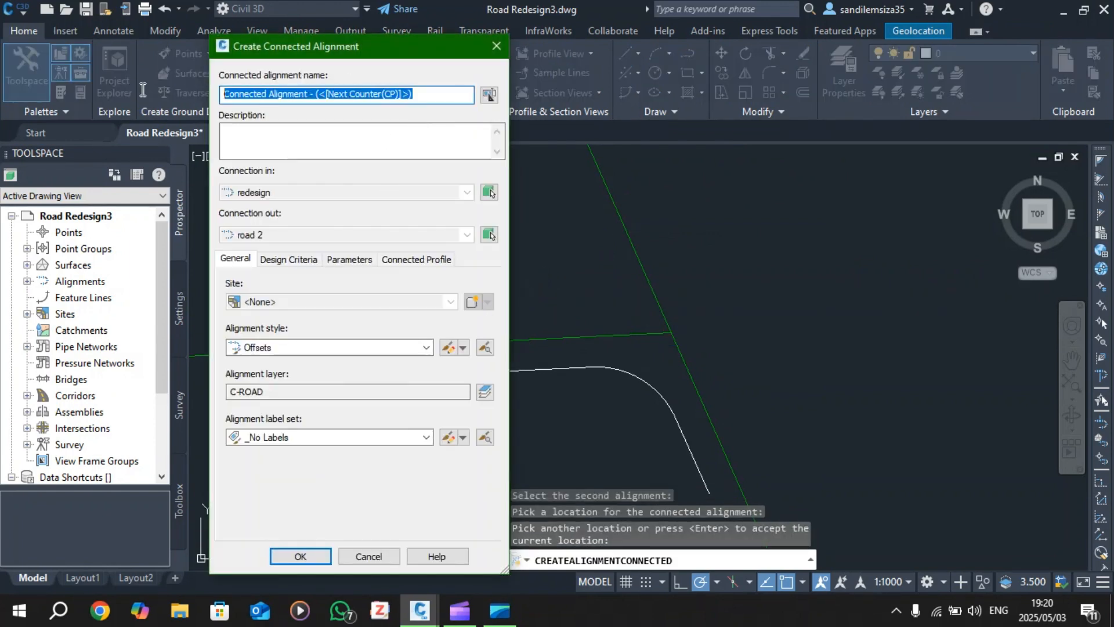
pyautogui.write('CA2')
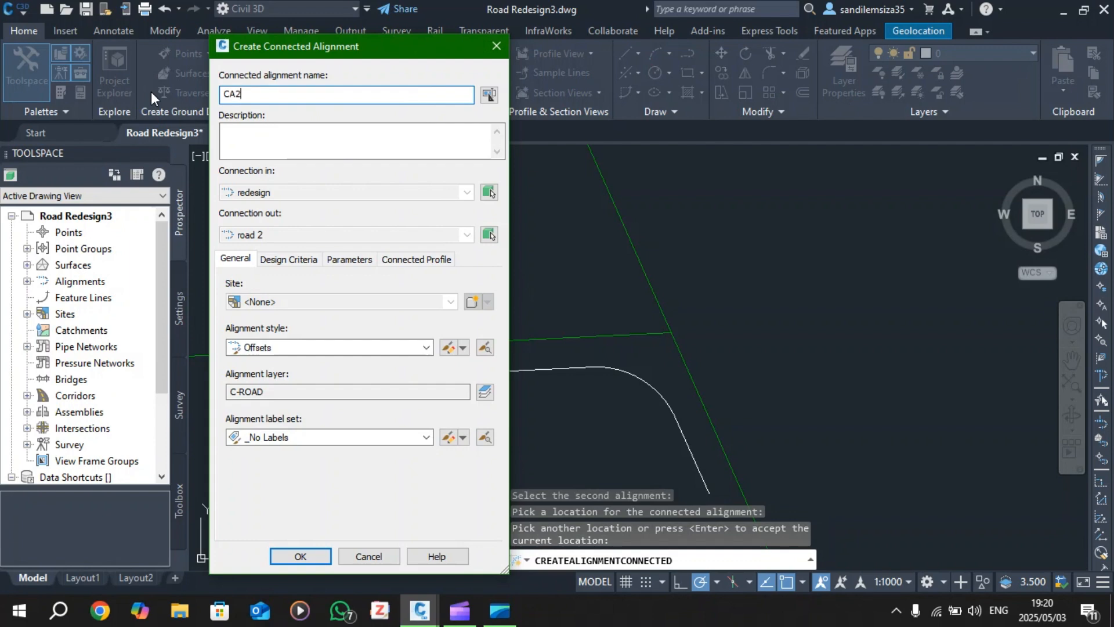
pyautogui.click(350, 260)
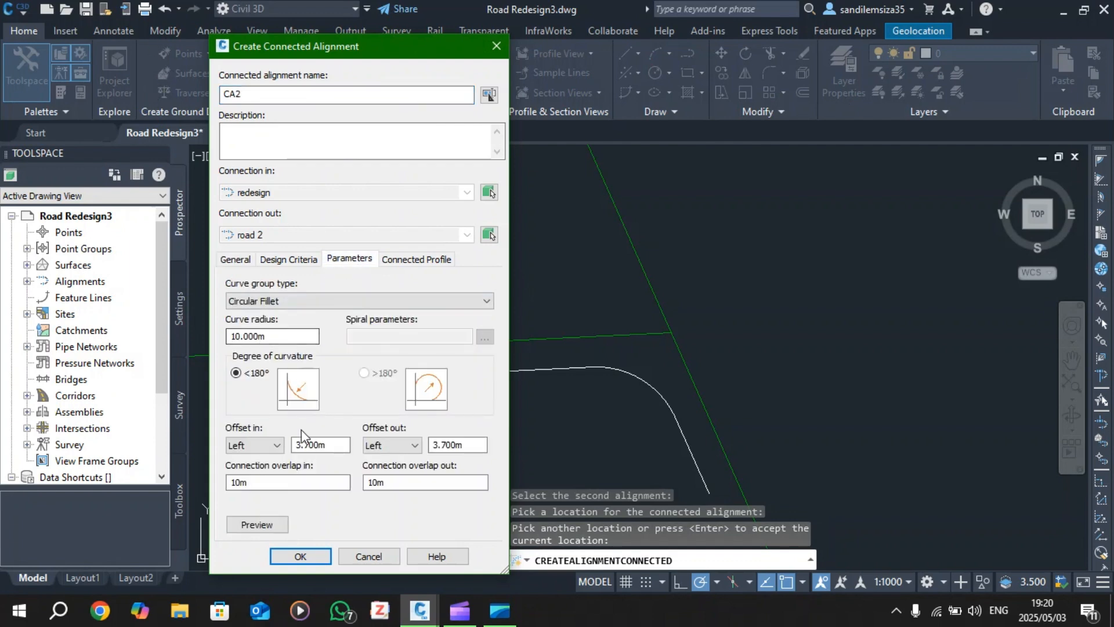
pyautogui.click(280, 525)
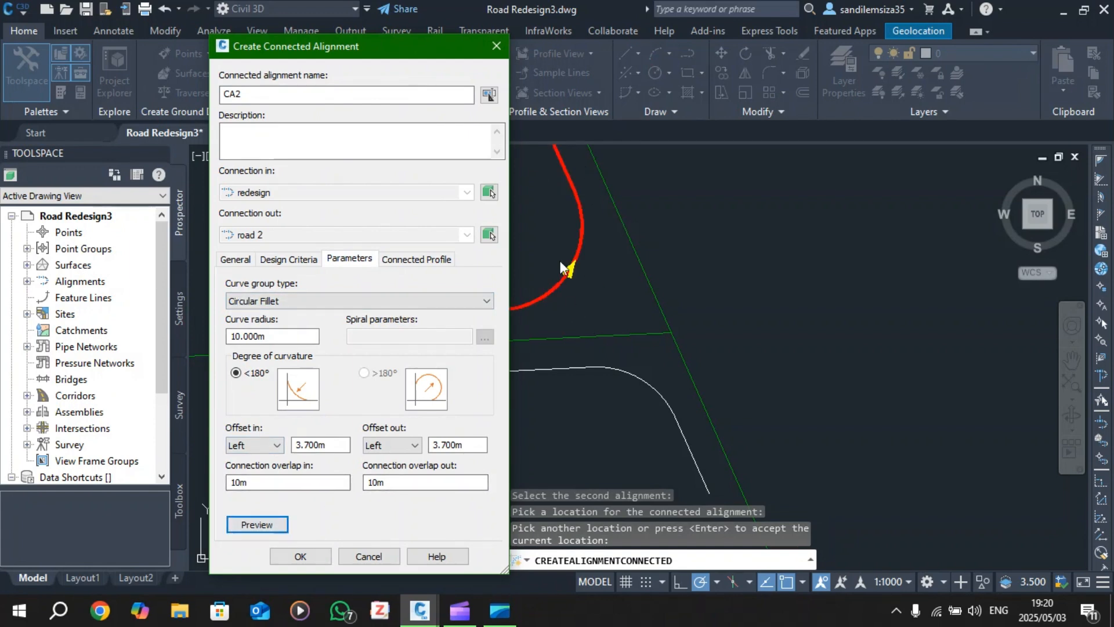
pyautogui.moveTo(298, 36); pyautogui.dragTo(125, 40)
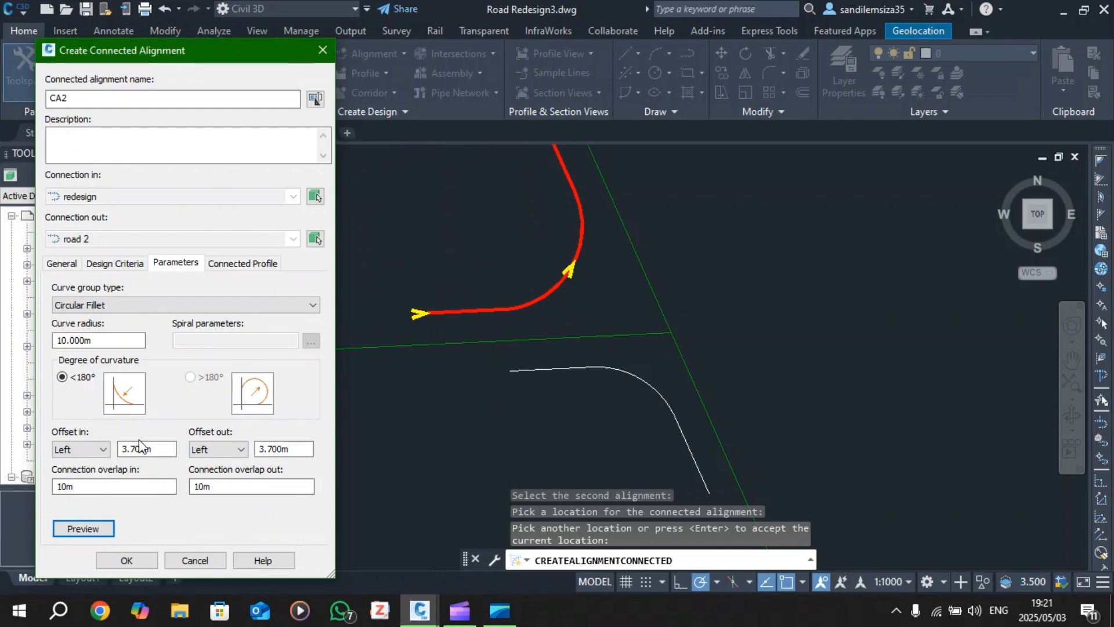
# - Change the number in the connected profile's name to 2 and create connected alignment CA2 with its profile
pyautogui.click(255, 264)
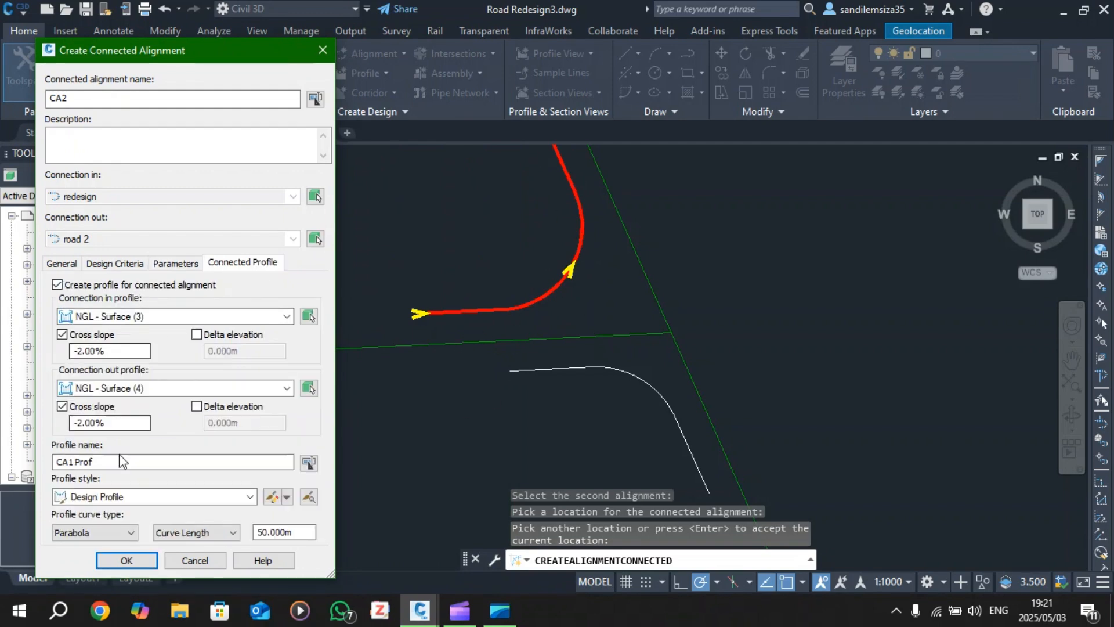
pyautogui.moveTo(93, 461); pyautogui.dragTo(69, 462)
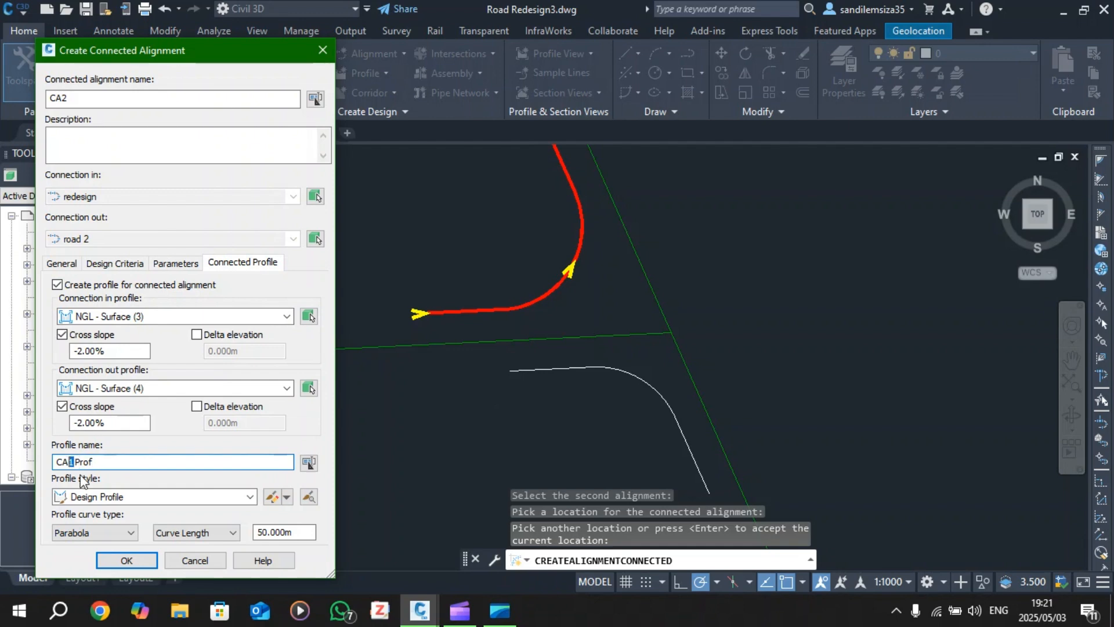
pyautogui.write('2')
pyautogui.click(138, 562)
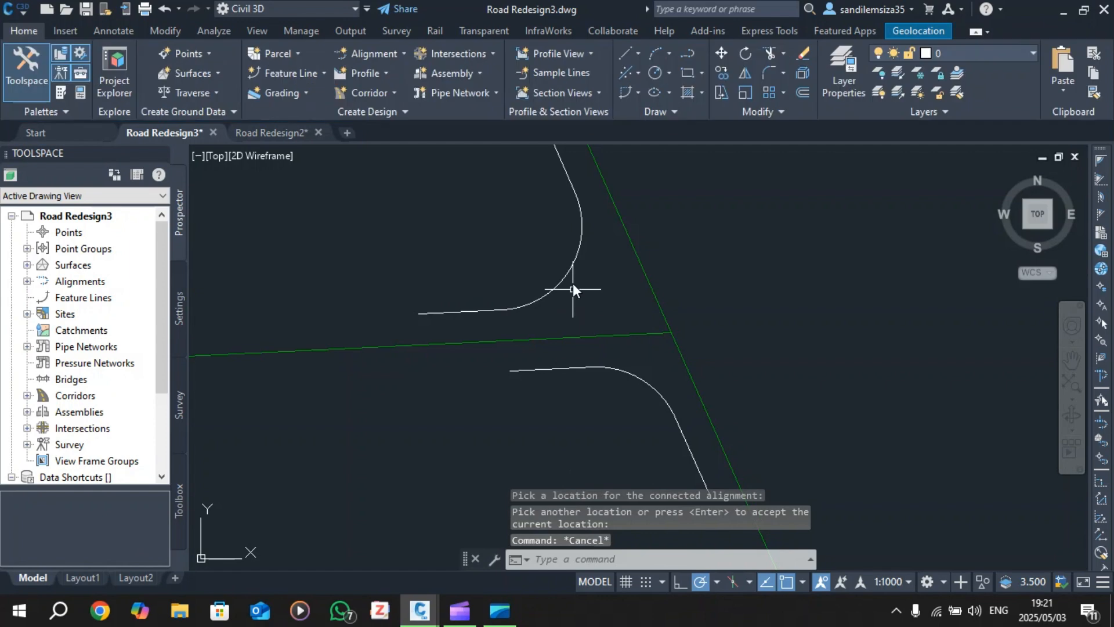
# - Examine the CA2 curve beside road 2, especially where its upper straight meets the arc
pyautogui.scroll(-4, 572, 283)
pyautogui.scroll(4, 570, 236)
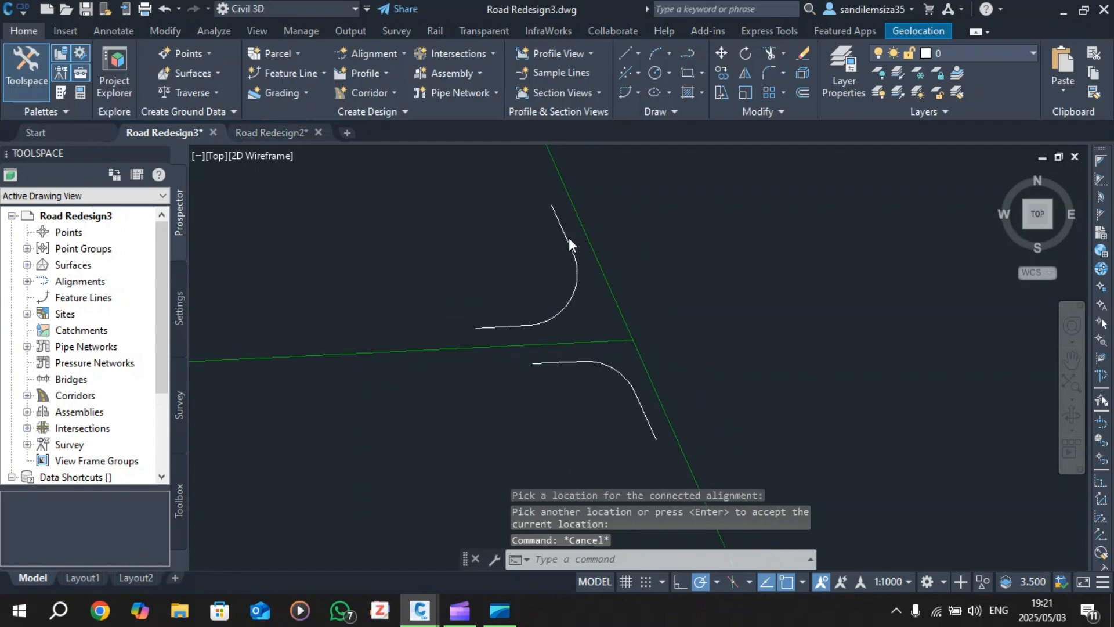
pyautogui.scroll(1, 560, 265)
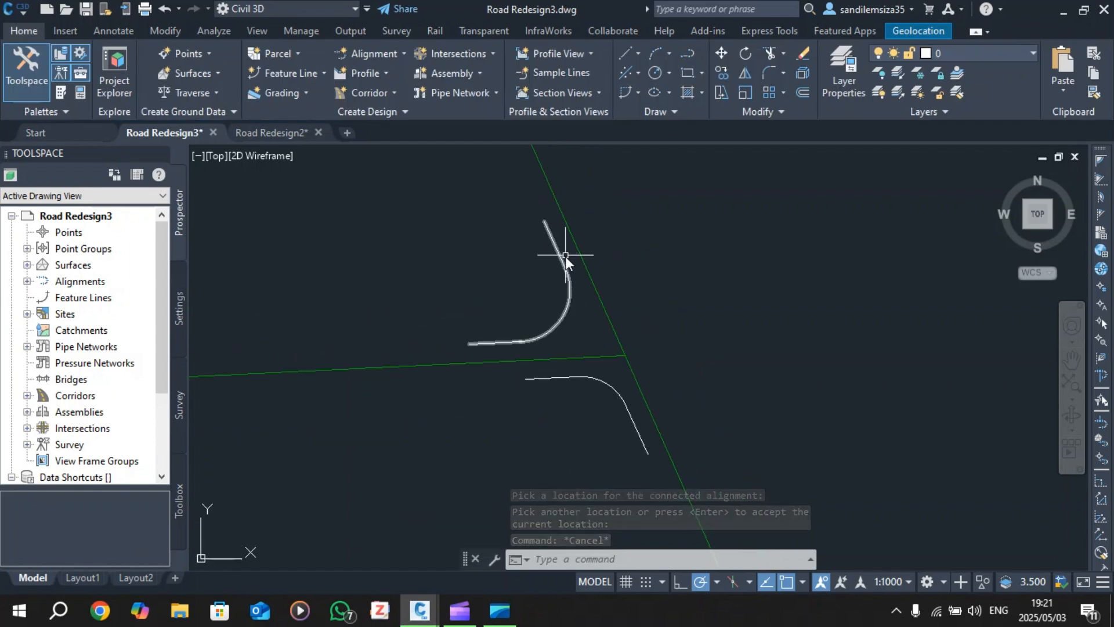
pyautogui.scroll(1, 565, 256)
pyautogui.scroll(-4, 562, 281)
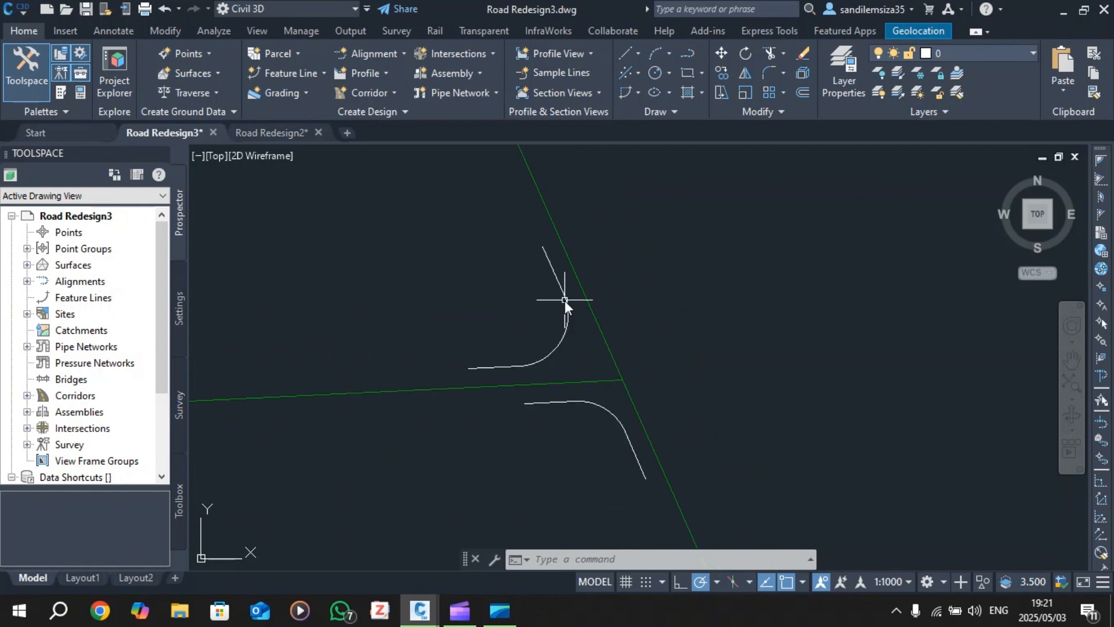
pyautogui.scroll(2, 565, 322)
pyautogui.scroll(3, 534, 245)
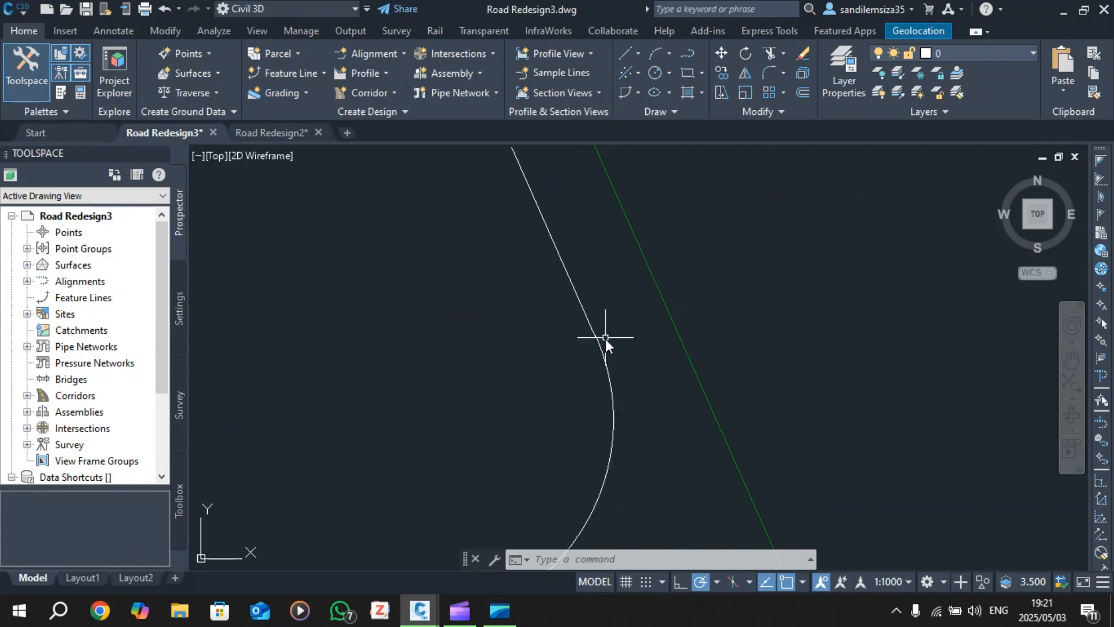
pyautogui.click(597, 340)
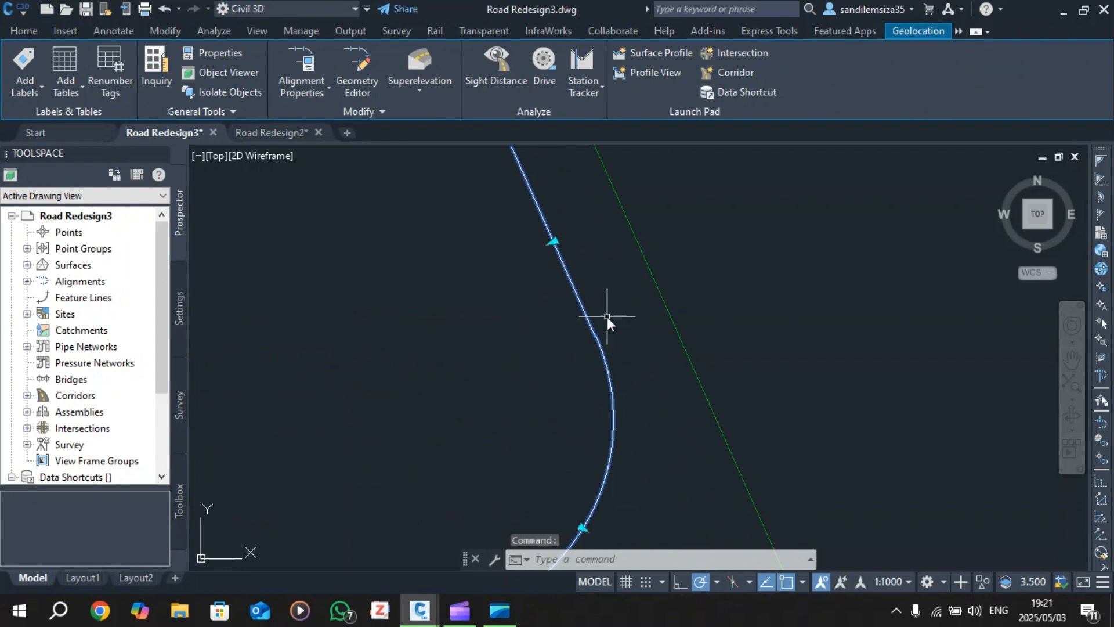
pyautogui.scroll(-2, 607, 317)
pyautogui.press('Escape')
pyautogui.press('Escape')
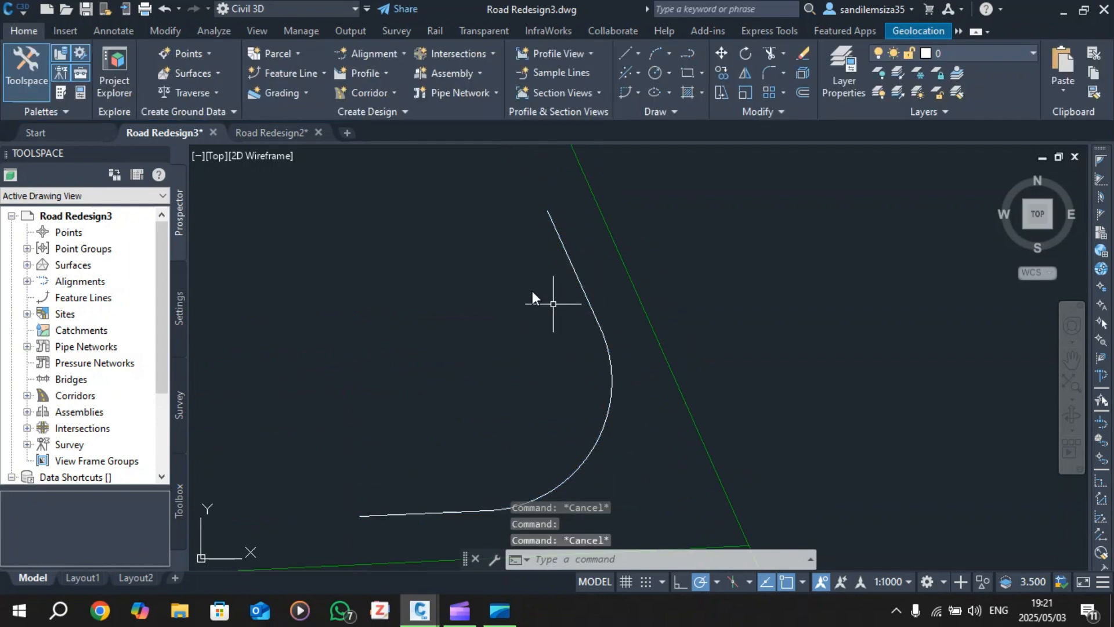
# - Draw a marker circle of about 1.04 m radius centred where CA2's upper straight meets its arc
pyautogui.click(655, 75)
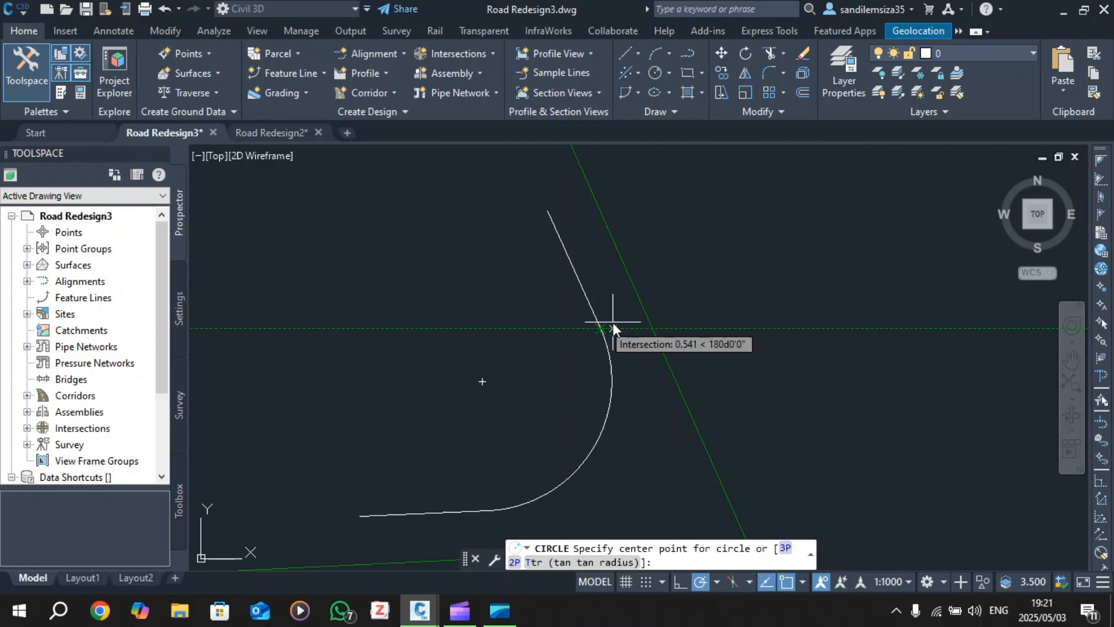
pyautogui.press('Escape')
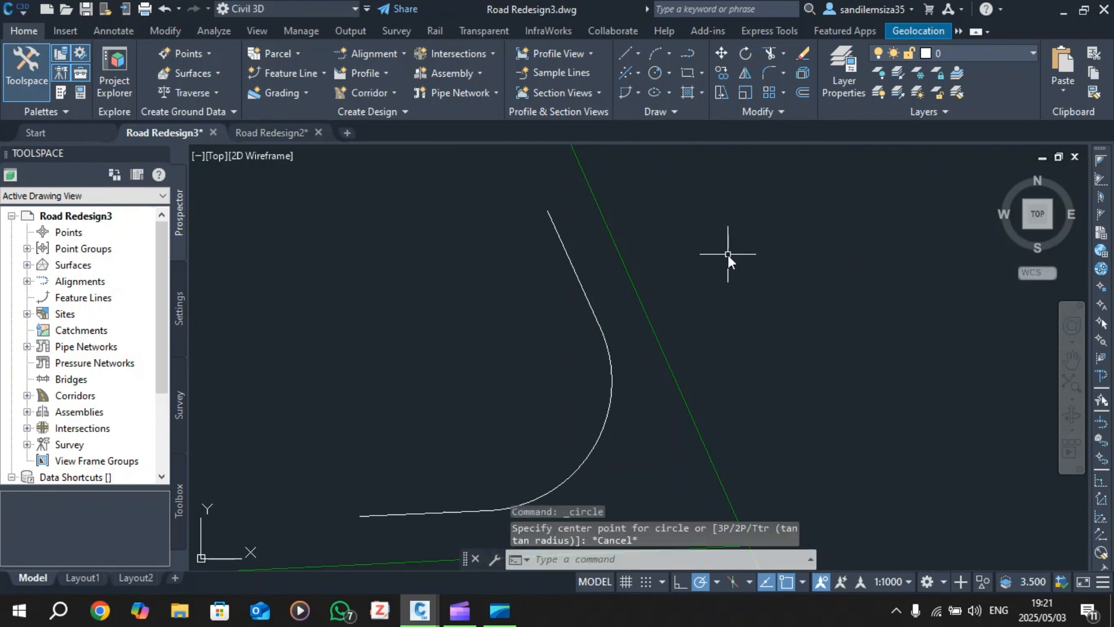
pyautogui.press('Return')
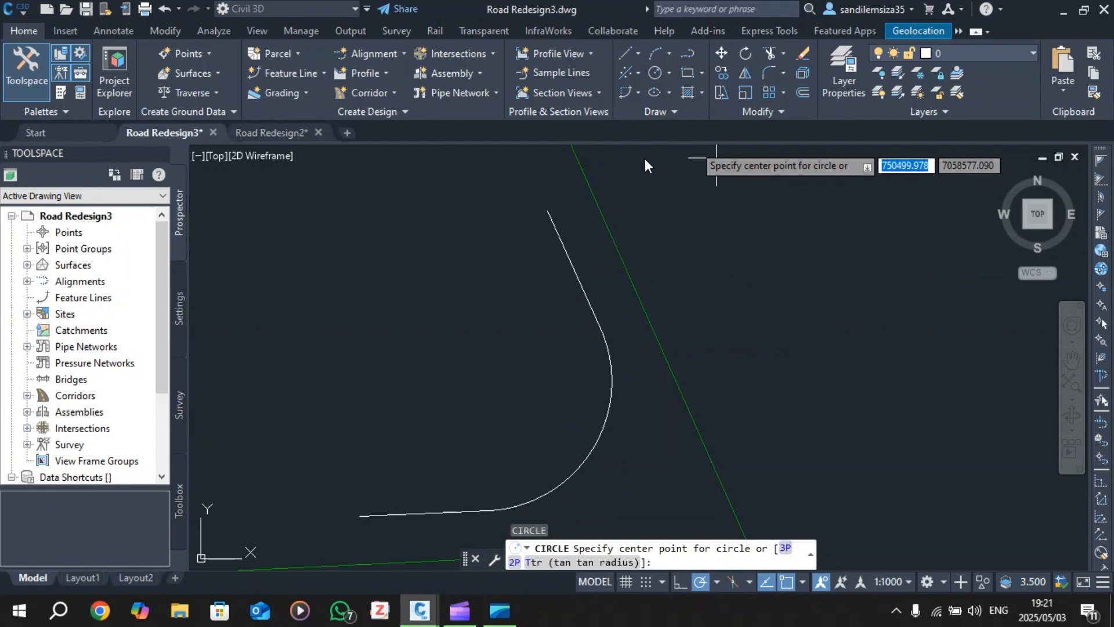
pyautogui.scroll(-2, 645, 368)
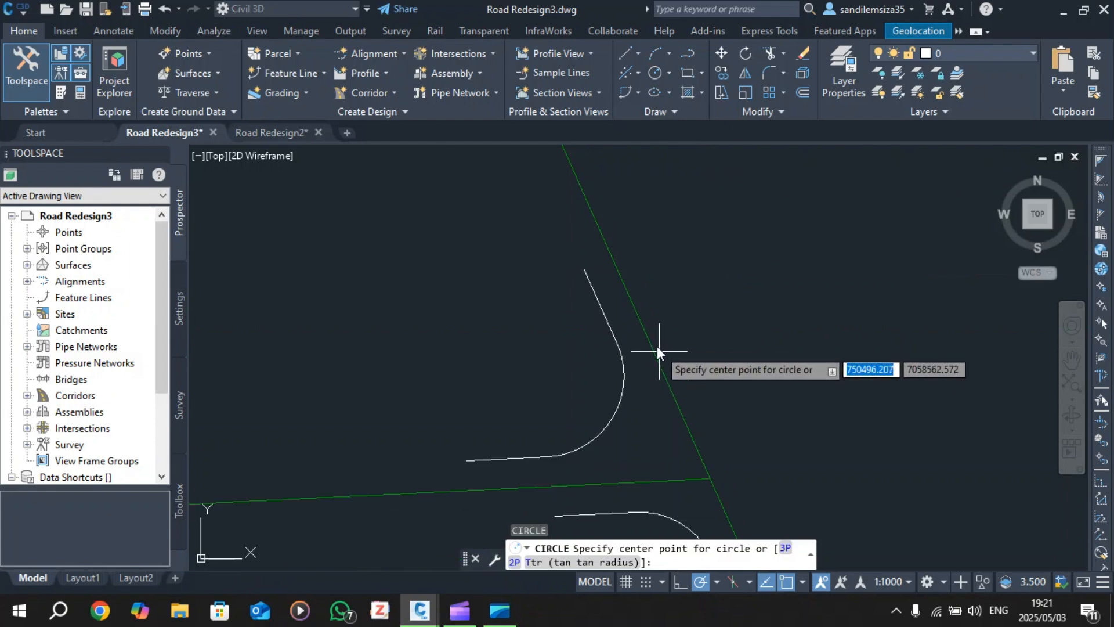
pyautogui.scroll(2, 649, 335)
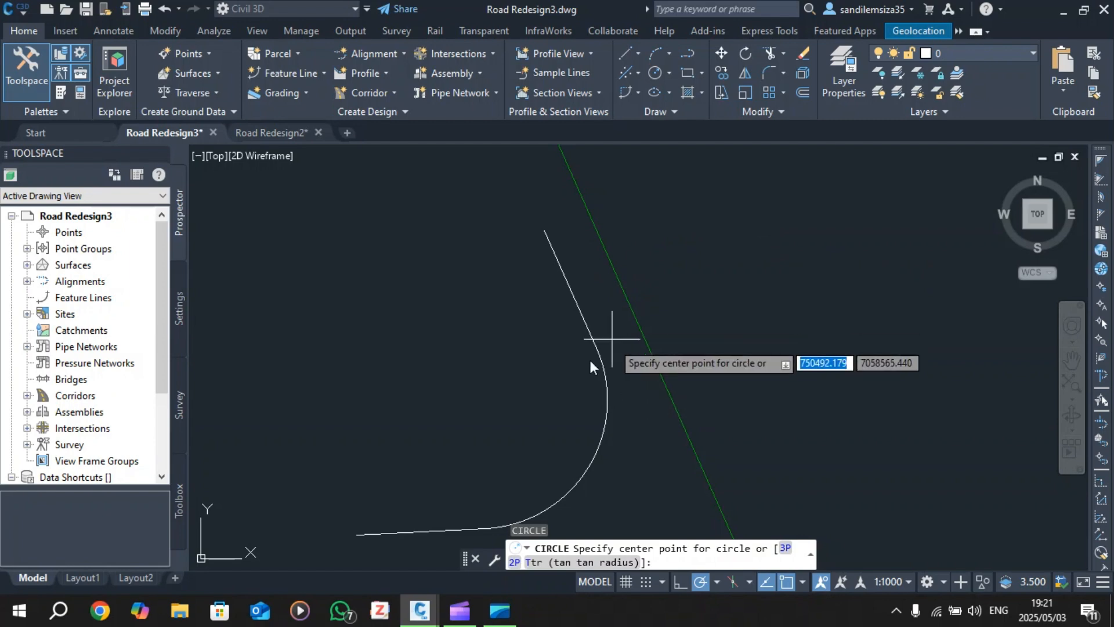
pyautogui.scroll(2, 545, 375)
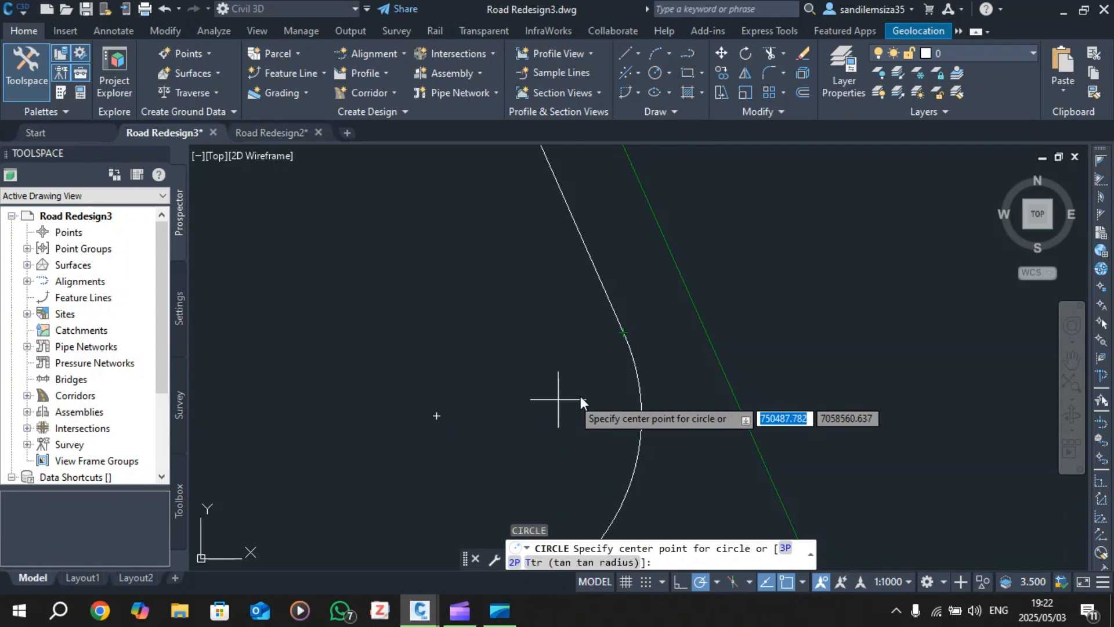
pyautogui.click(803, 581)
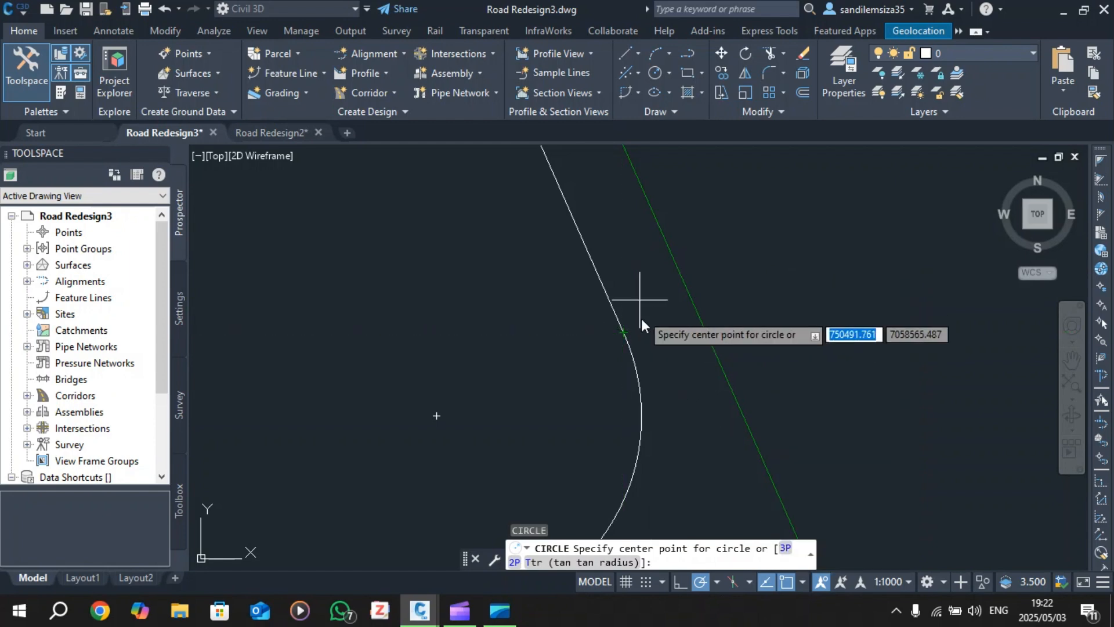
pyautogui.scroll(1, 617, 343)
pyautogui.scroll(-3, 604, 348)
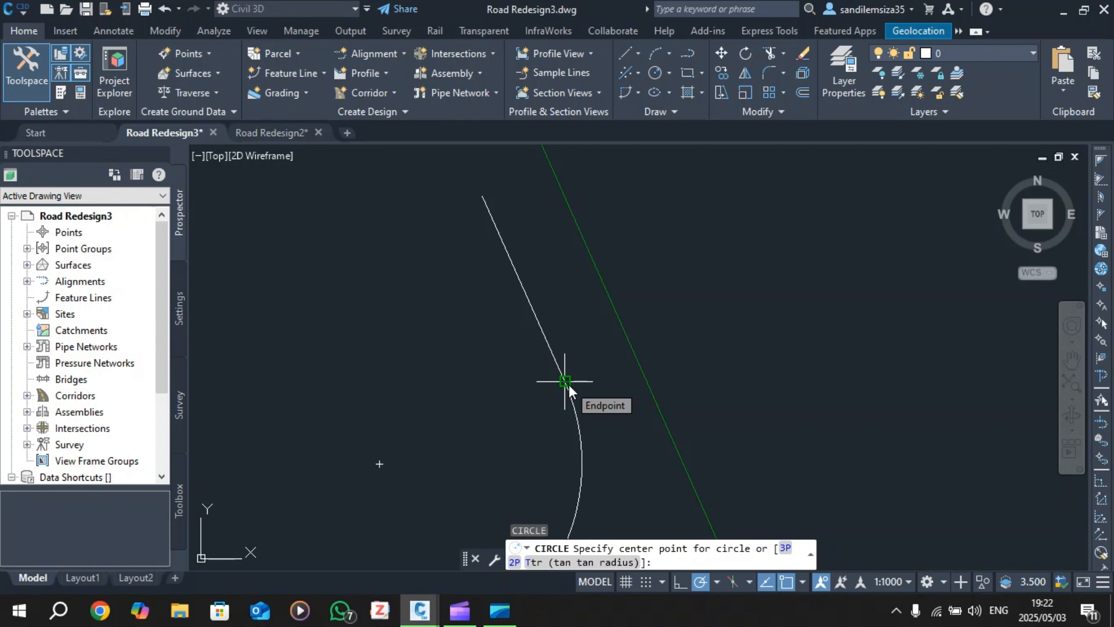
pyautogui.click(568, 384)
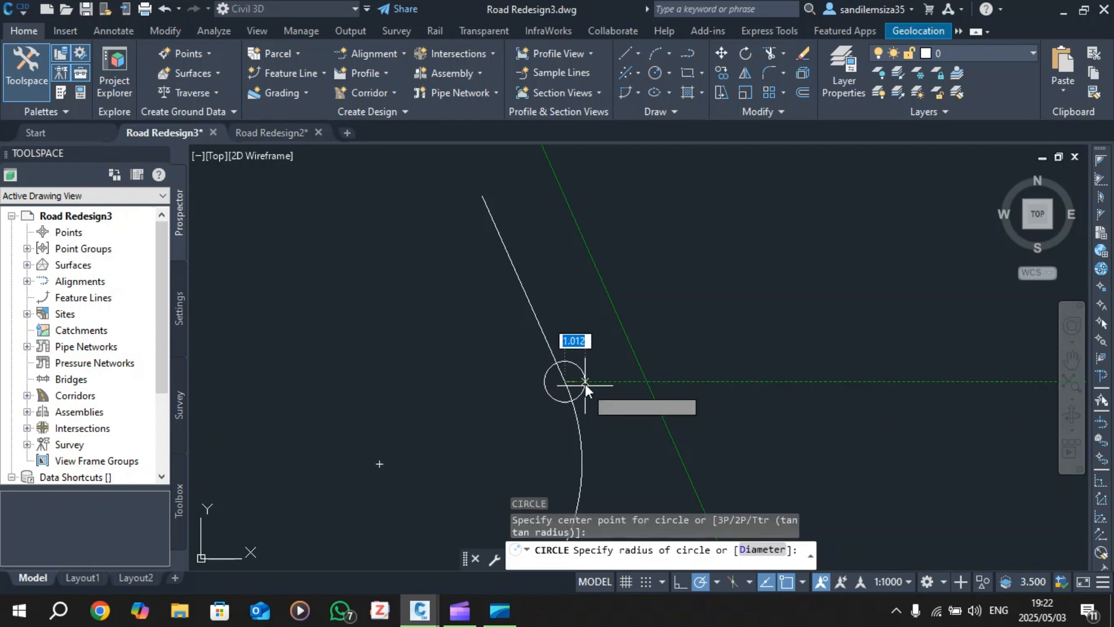
pyautogui.click(583, 373)
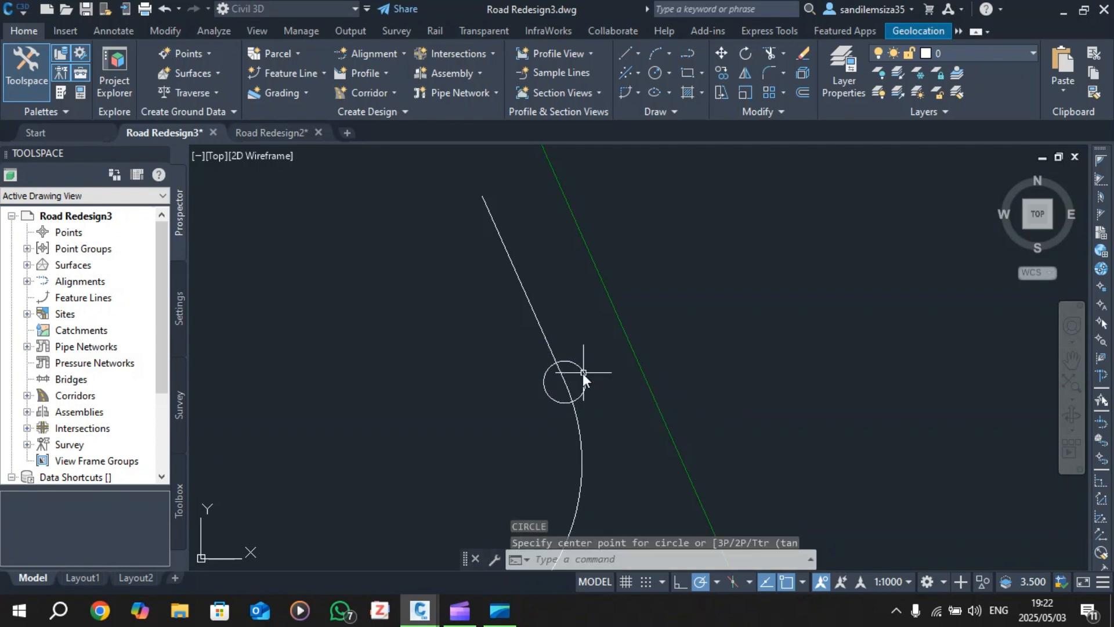
# - Draw a marker circle of about 1.64 m radius centred where CA2's arc meets the straight along redesign
pyautogui.scroll(-4, 584, 371)
pyautogui.scroll(4, 558, 461)
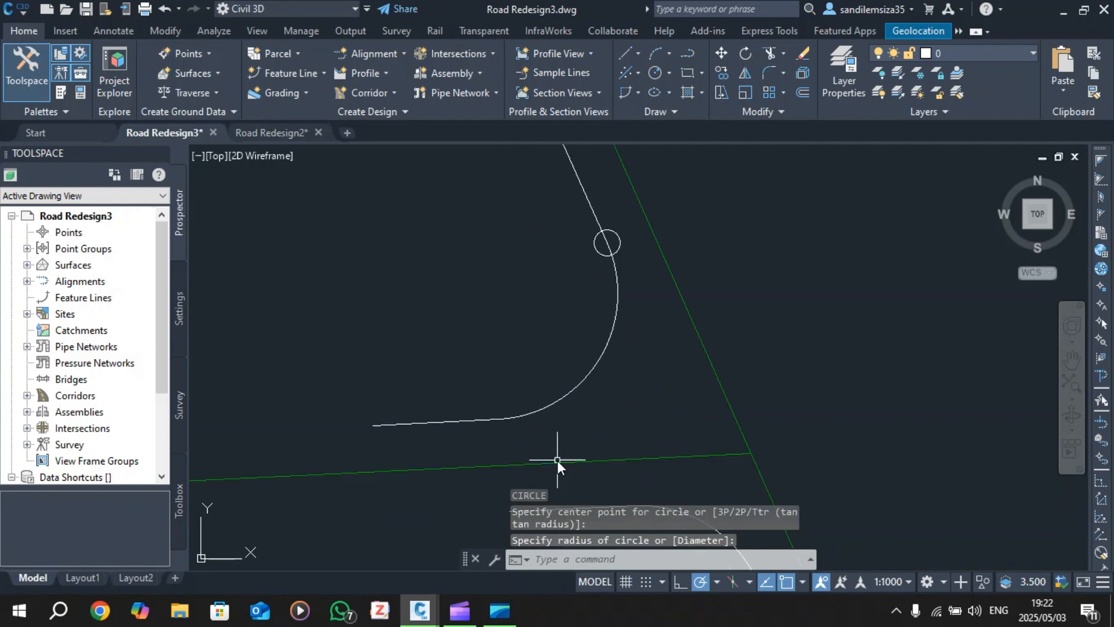
pyautogui.press('Return')
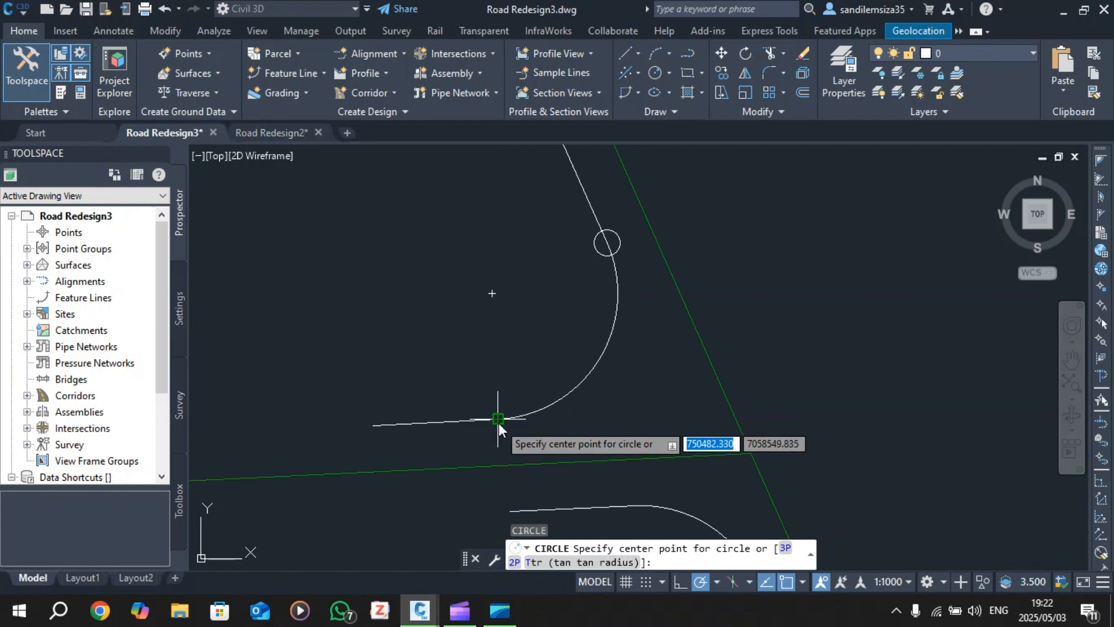
pyautogui.click(499, 422)
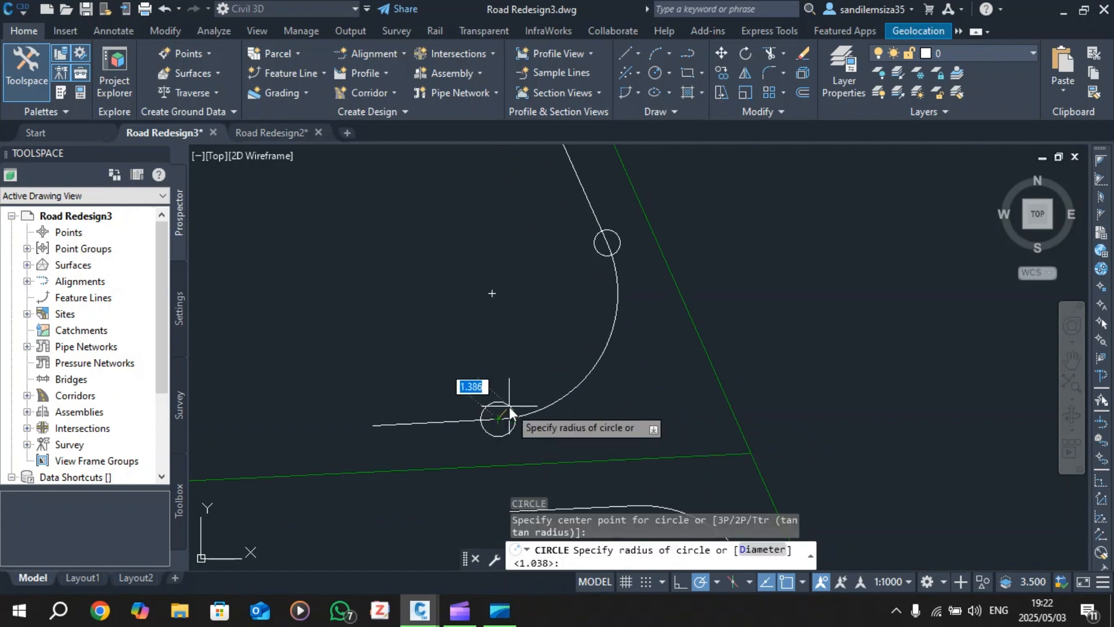
pyautogui.click(507, 399)
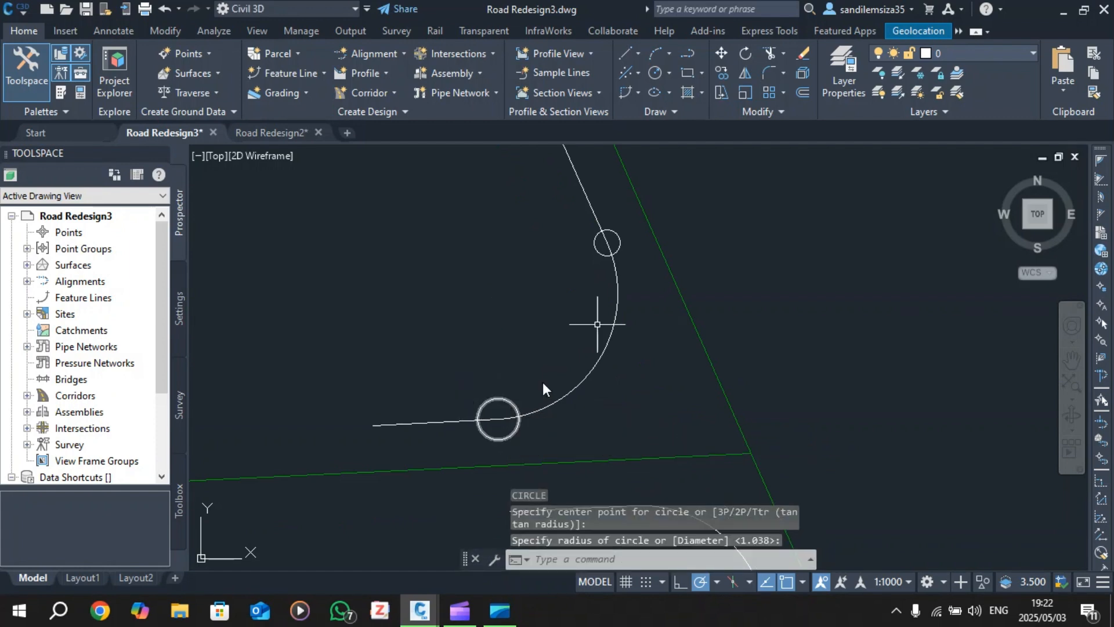
# - Draw a marker circle of about 1.05 m radius centred where CA 1's arc meets the straight along road 2
pyautogui.scroll(-4, 604, 310)
pyautogui.scroll(2, 615, 409)
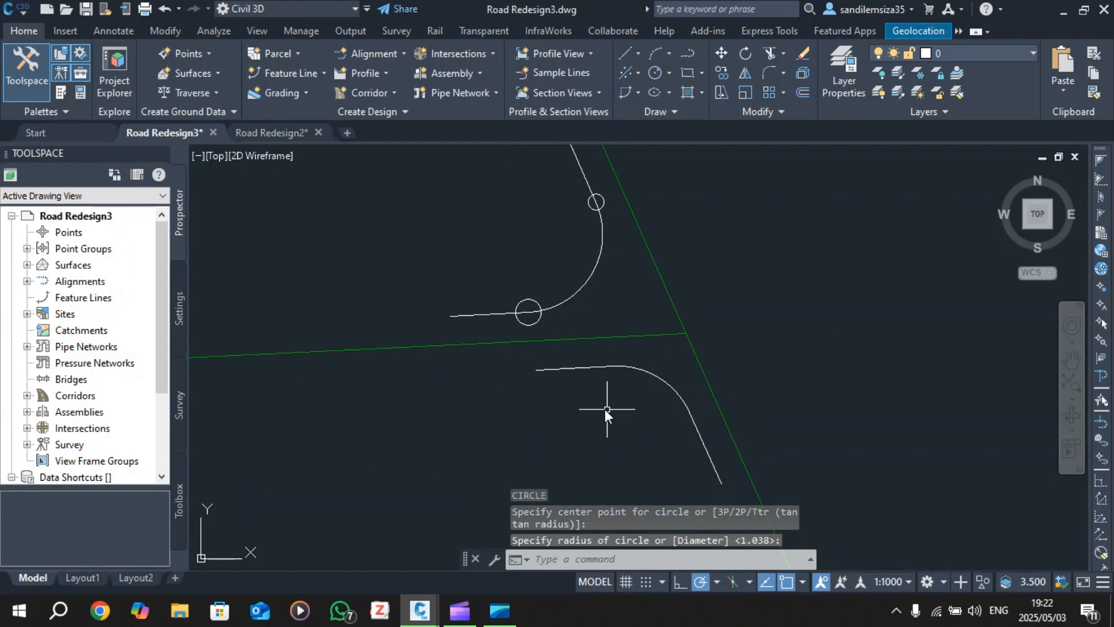
pyautogui.press('Return')
pyautogui.scroll(3, 613, 379)
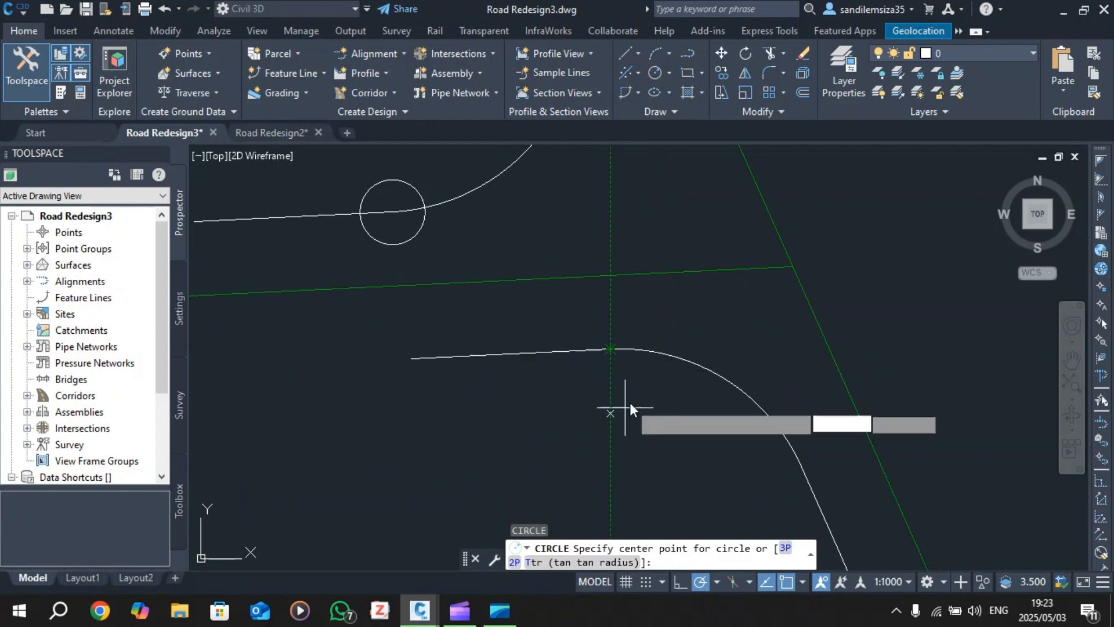
pyautogui.scroll(2, 618, 385)
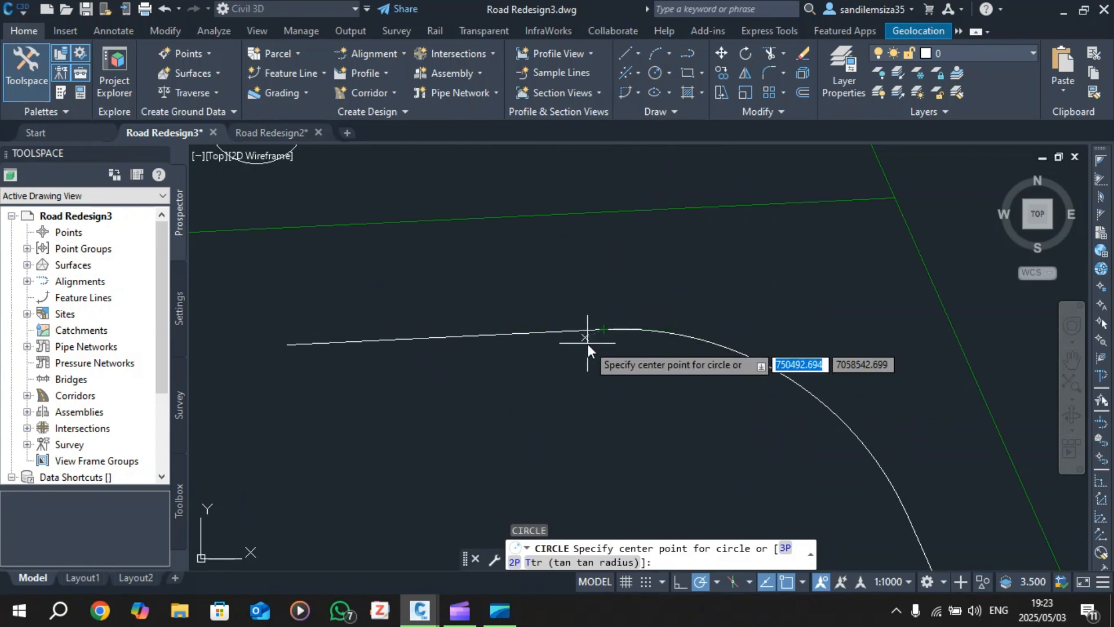
pyautogui.scroll(-2, 587, 343)
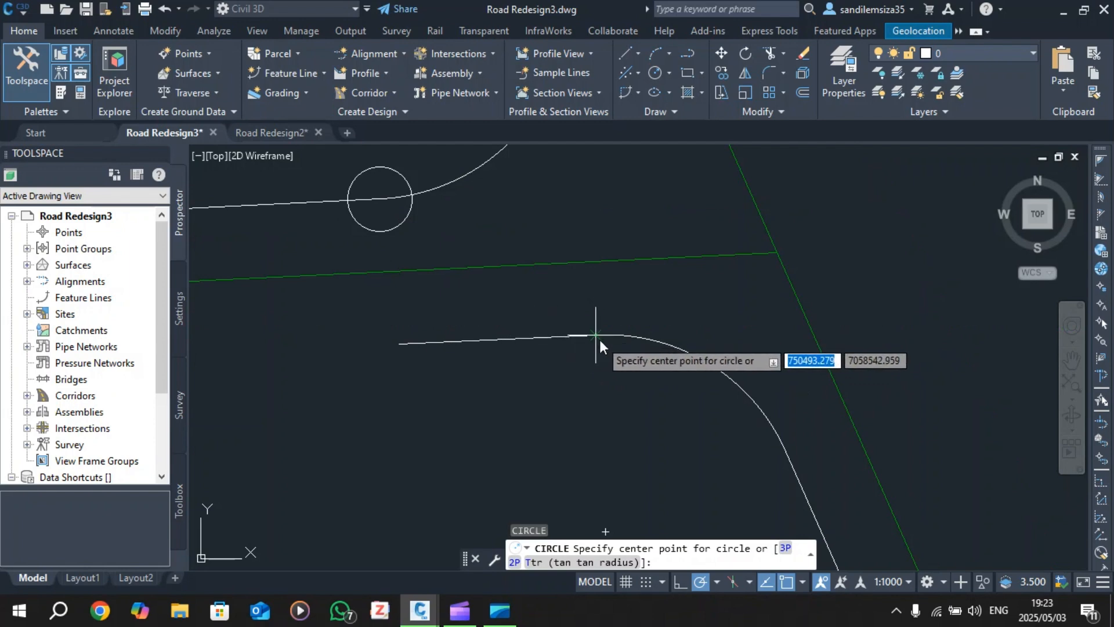
pyautogui.scroll(-3, 629, 338)
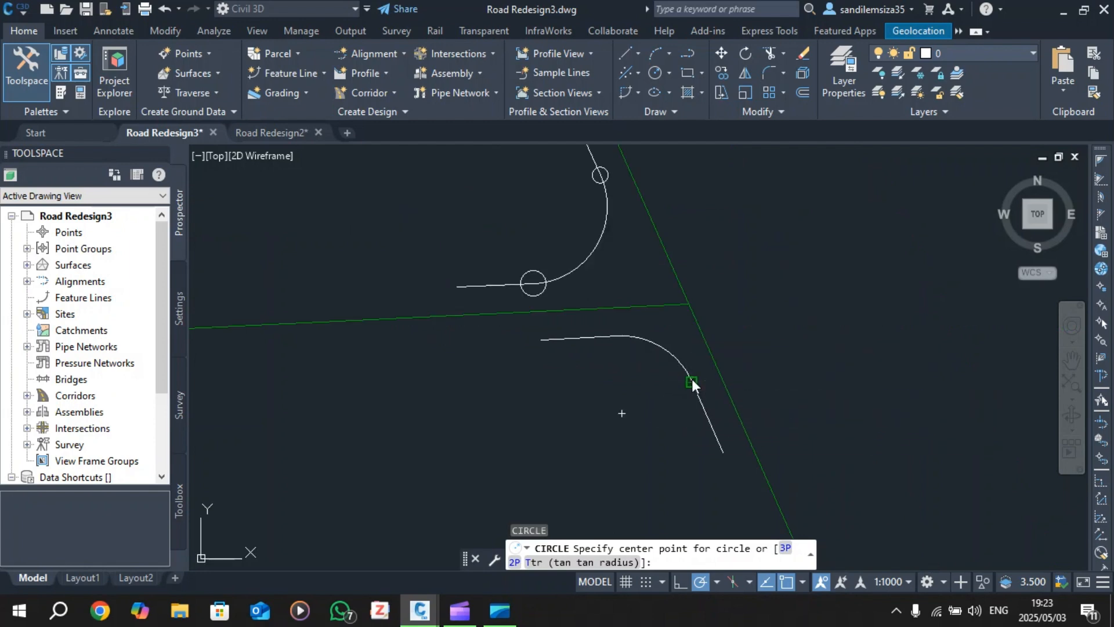
pyautogui.click(691, 381)
pyautogui.scroll(3, 692, 383)
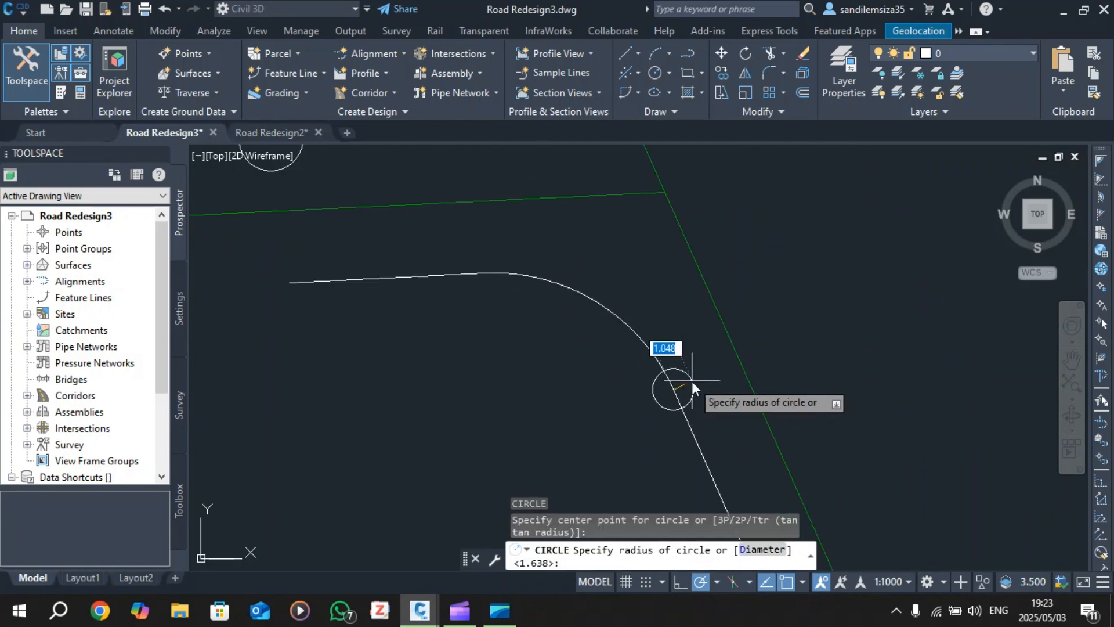
pyautogui.click(691, 381)
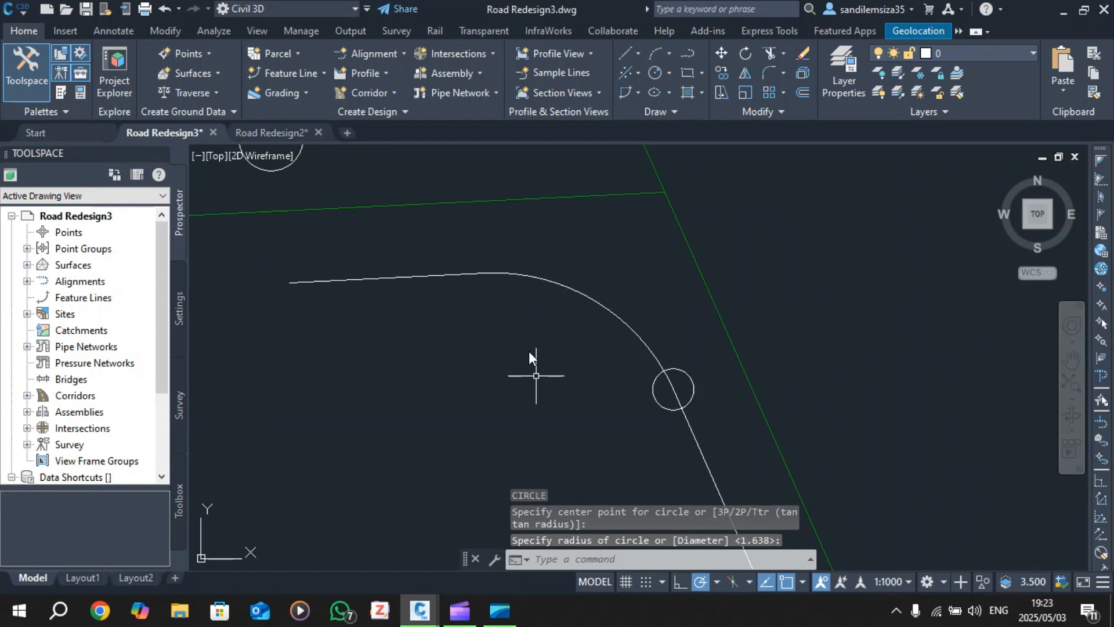
pyautogui.press('Return')
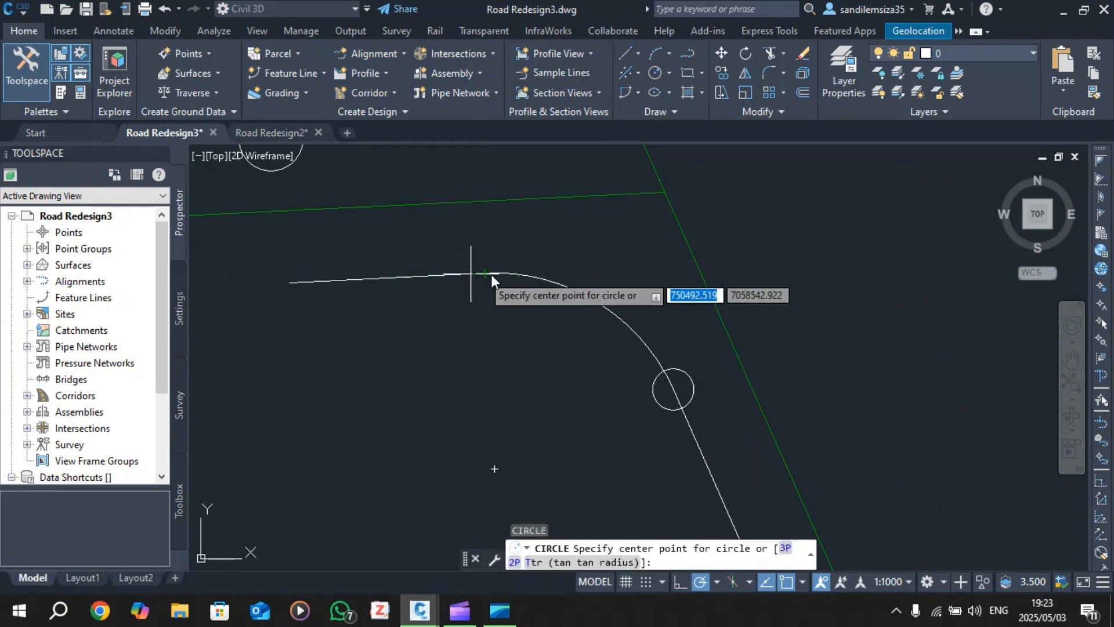
pyautogui.scroll(2, 485, 283)
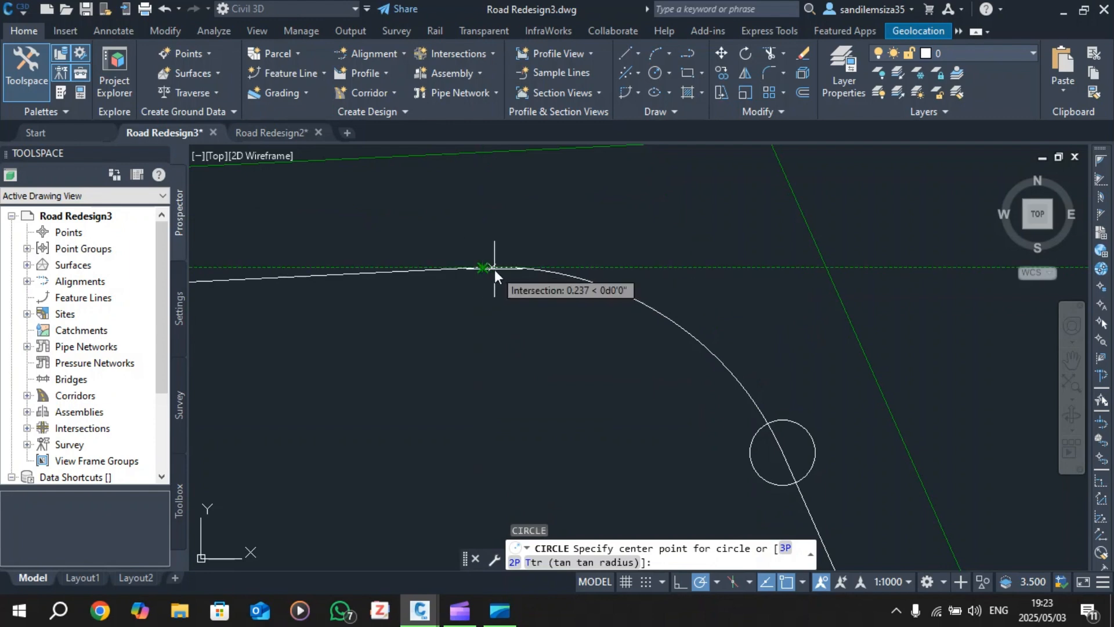
pyautogui.scroll(-3, 462, 338)
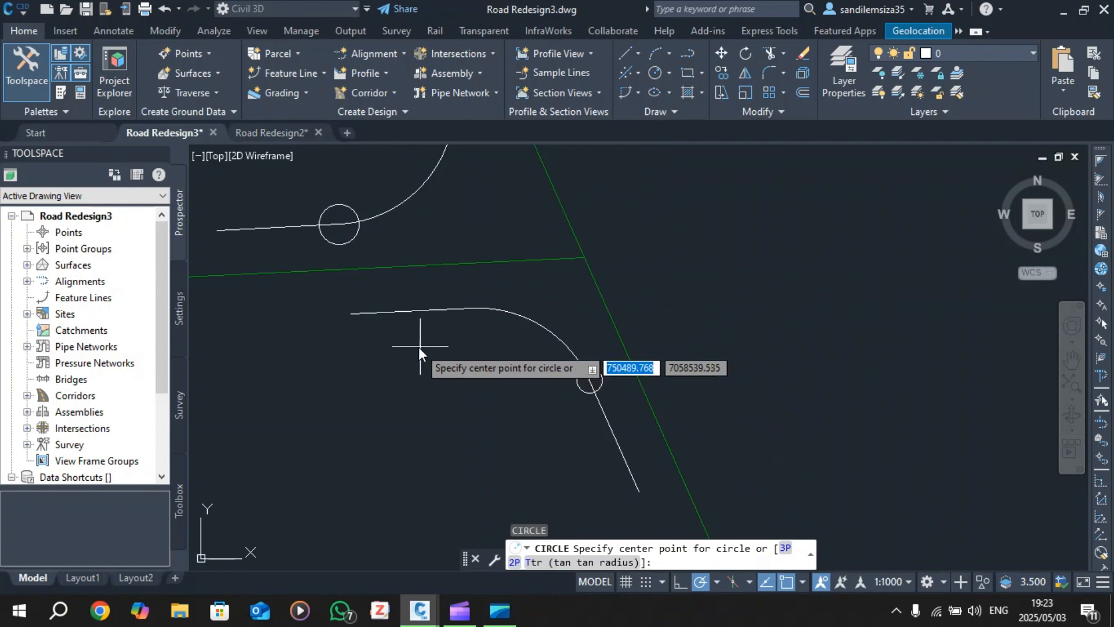
pyautogui.press('Escape')
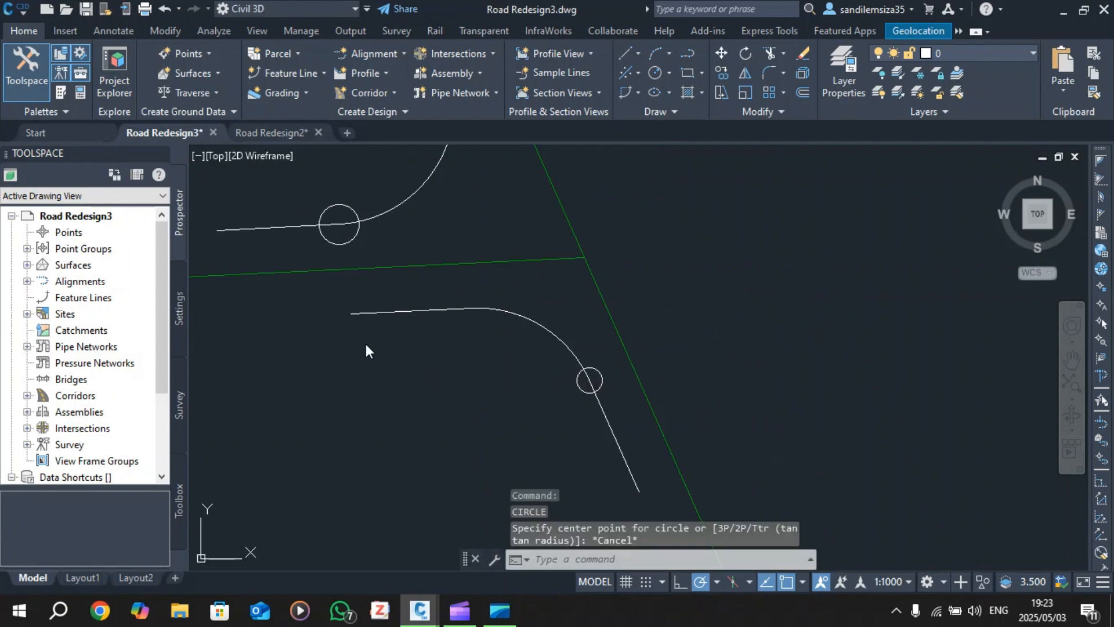
# - Draw a 10 m radius helper circle centred on CA 1's west end, reaching the junction of straight and arc
pyautogui.press('Return')
pyautogui.scroll(2, 342, 319)
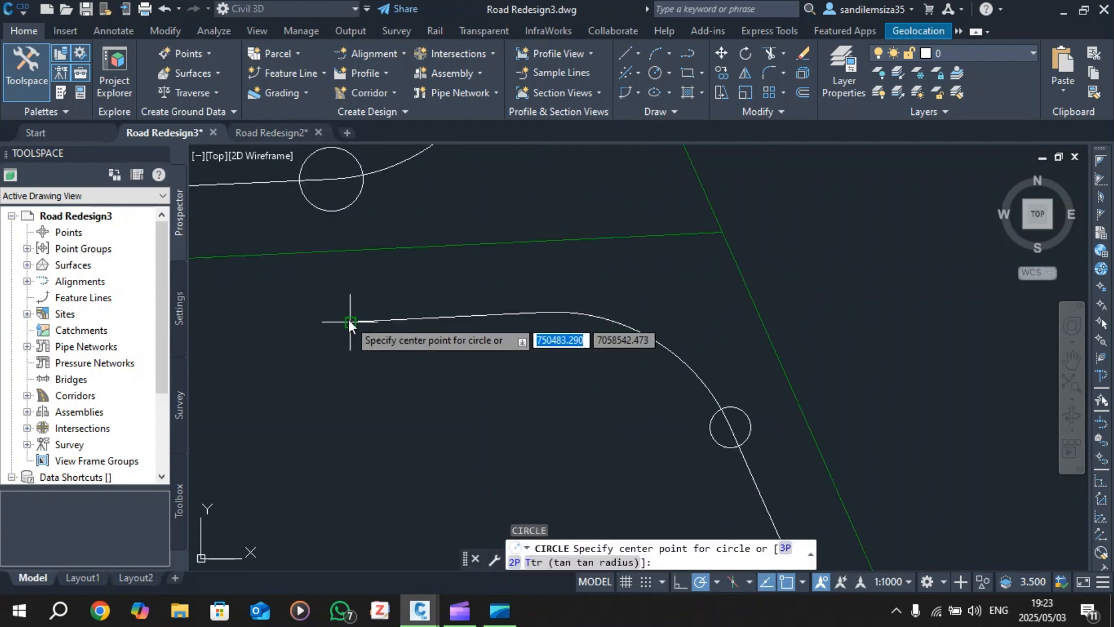
pyautogui.click(349, 321)
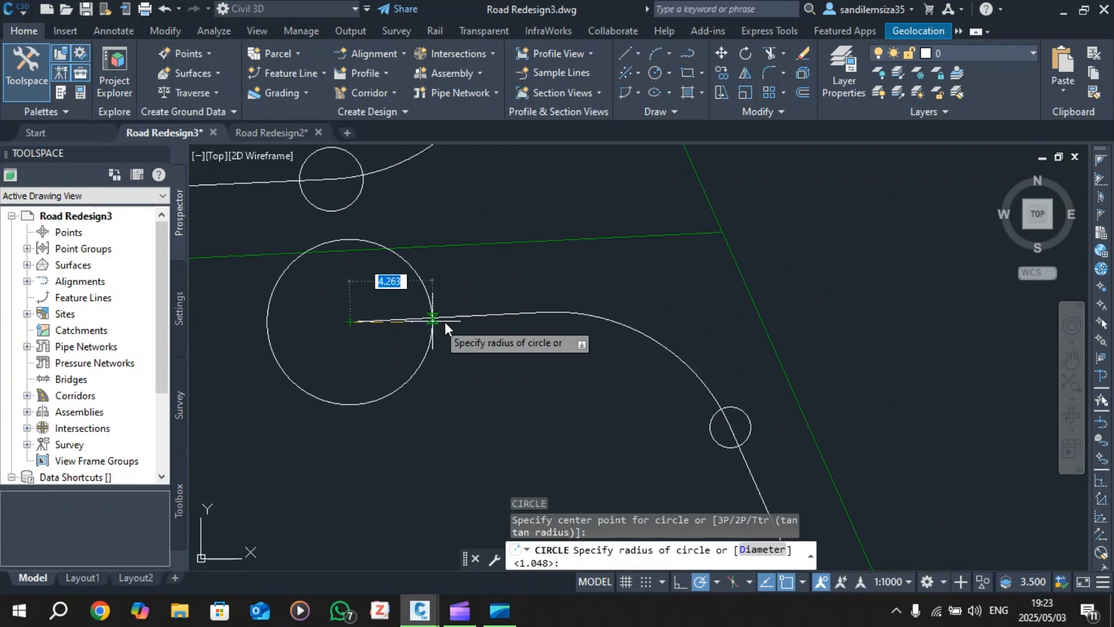
pyautogui.click(545, 311)
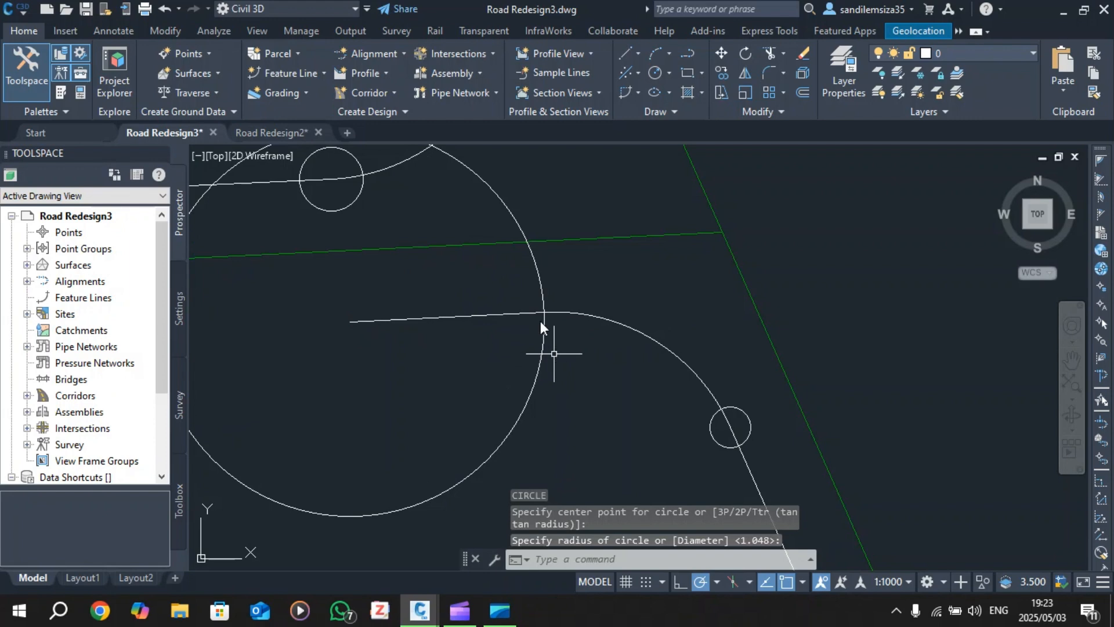
# - Draw a small marker circle of about 0.35 m radius where the helper circle crosses CA 1 at its arc's start
pyautogui.press('Return')
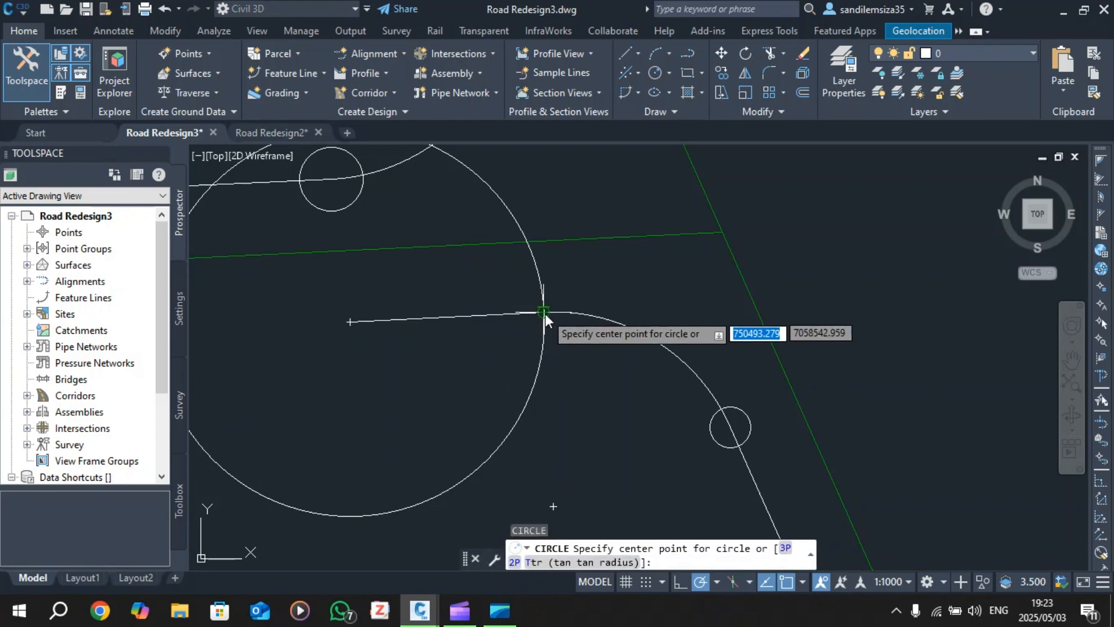
pyautogui.scroll(5, 544, 313)
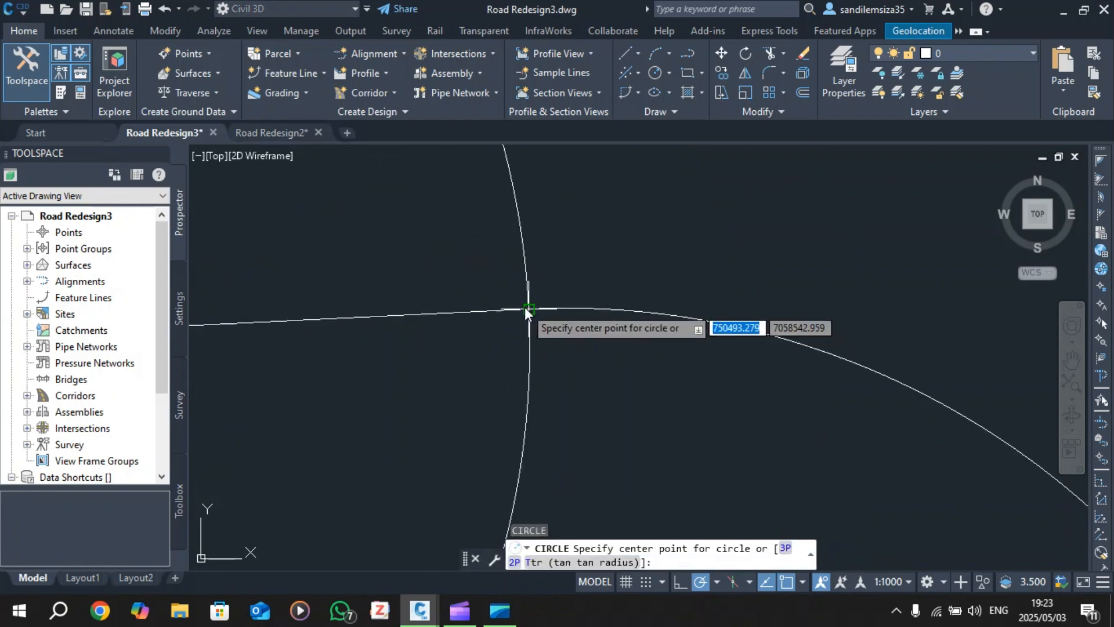
pyautogui.click(528, 308)
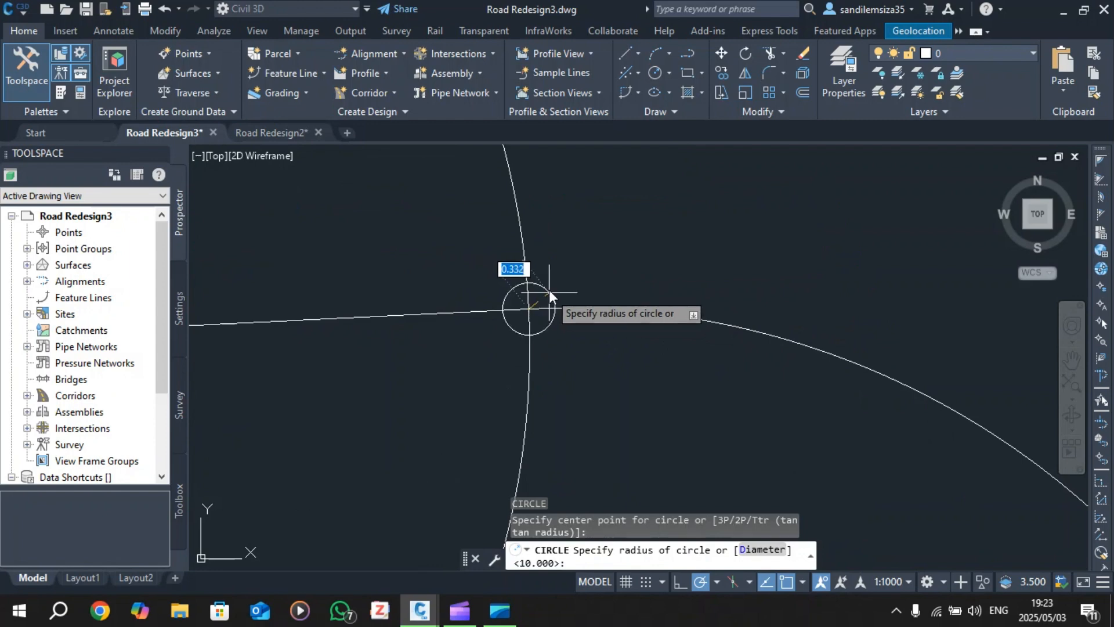
pyautogui.click(549, 290)
pyautogui.press('Escape')
# - Erase the 10 m helper circle around CA 1's west end
pyautogui.click(517, 246)
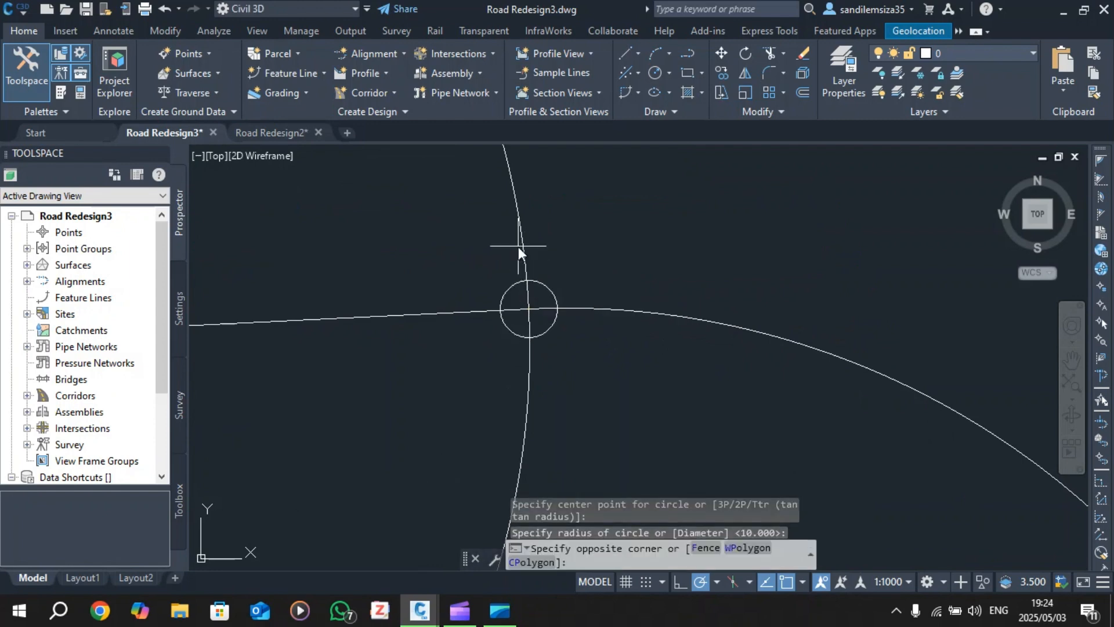
pyautogui.click(541, 205)
pyautogui.click(490, 231)
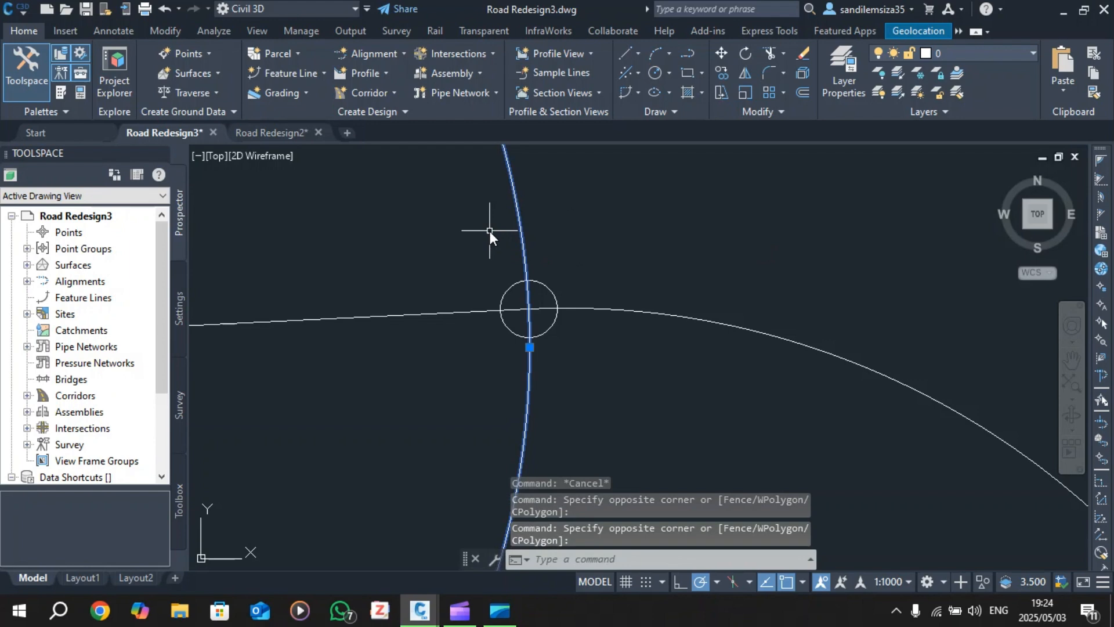
pyautogui.press('Delete')
# - Enlarge the small marker circle at the start of CA 1's arc by stretching it to roughly twice its radius
pyautogui.scroll(3, 505, 241)
pyautogui.scroll(-2, 517, 249)
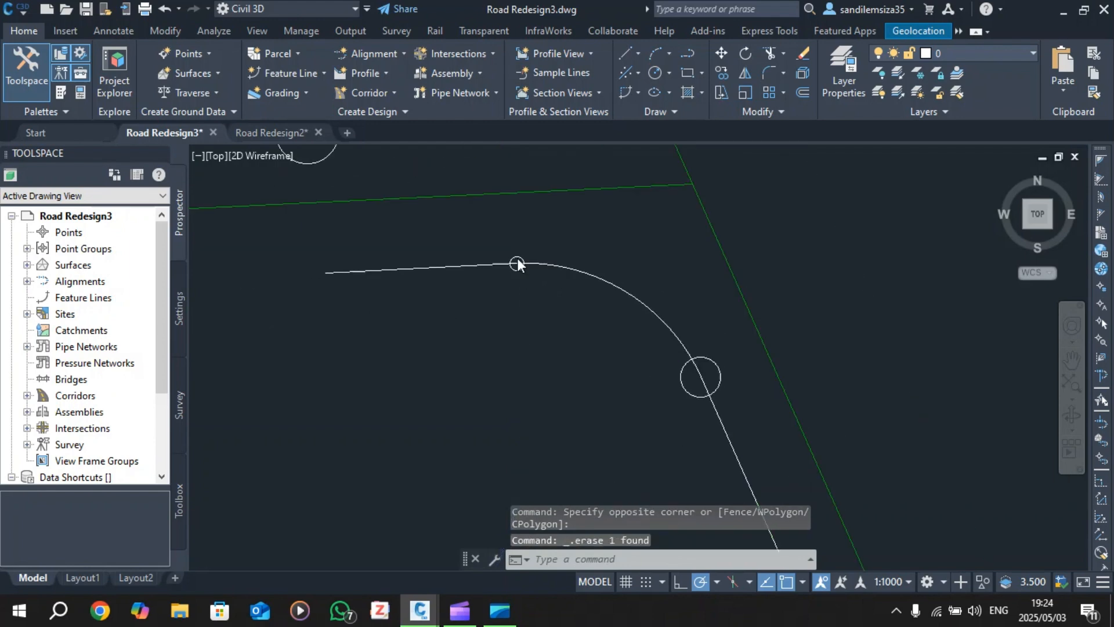
pyautogui.scroll(3, 517, 264)
pyautogui.click(509, 258)
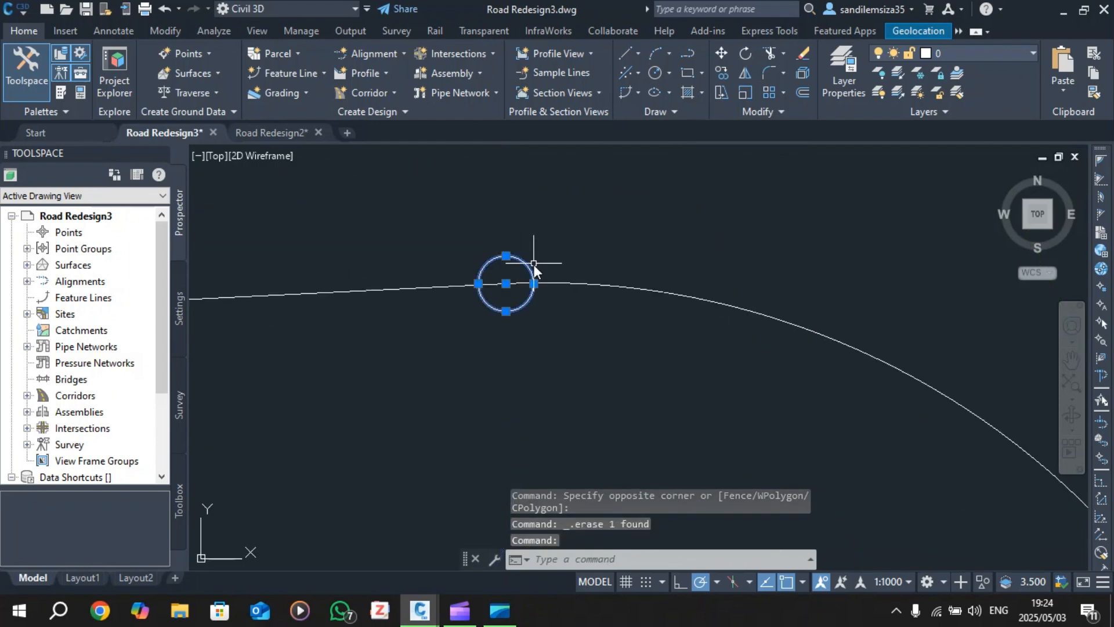
pyautogui.click(506, 256)
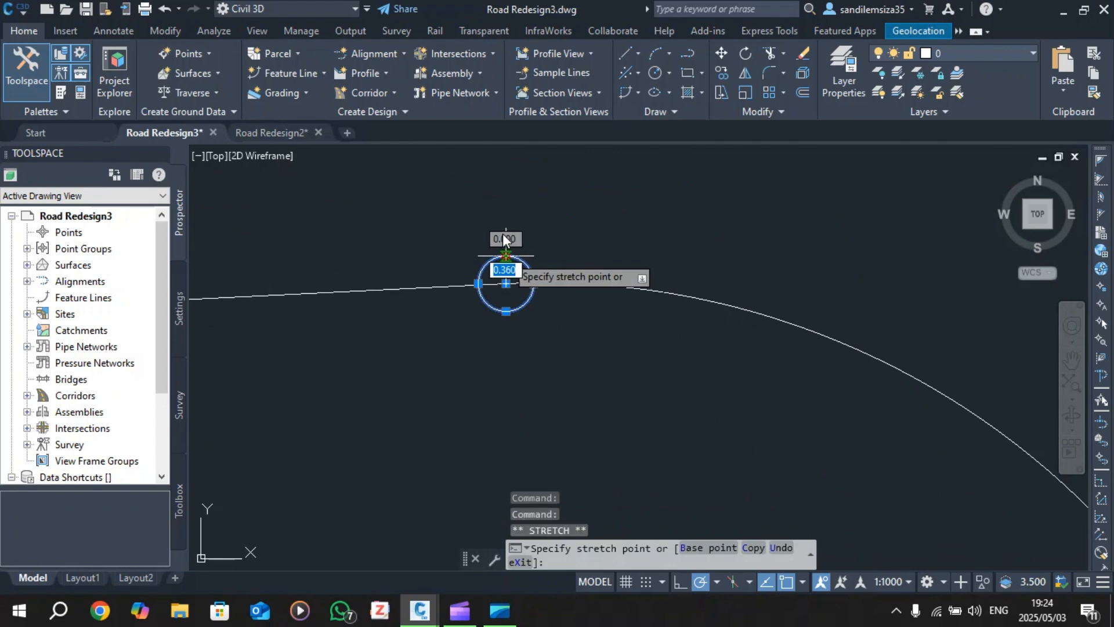
pyautogui.click(505, 225)
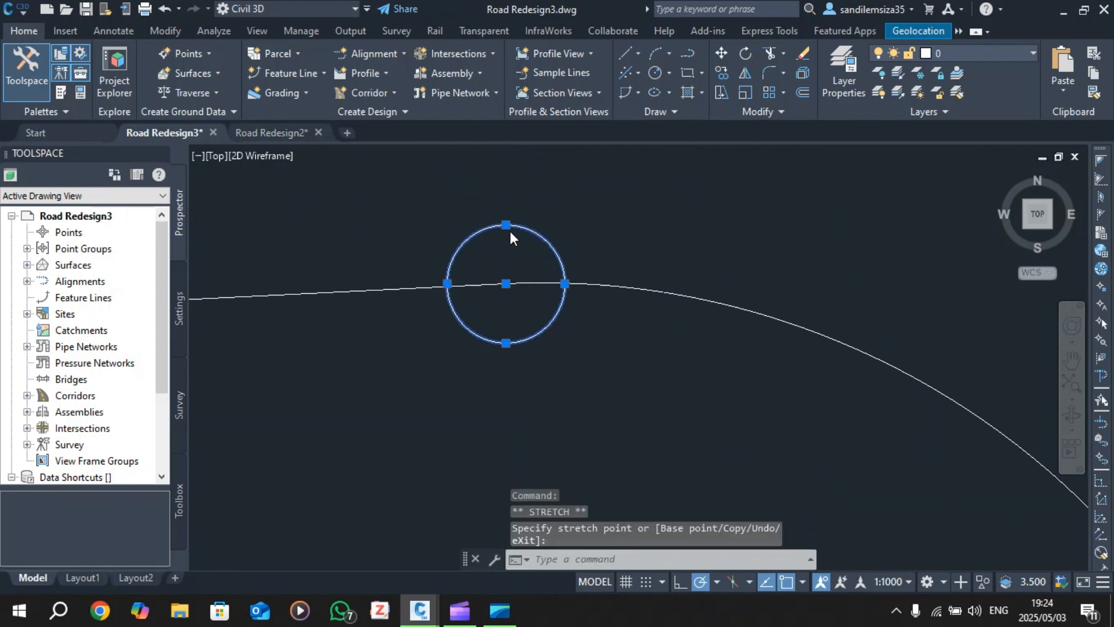
pyautogui.scroll(-5, 510, 231)
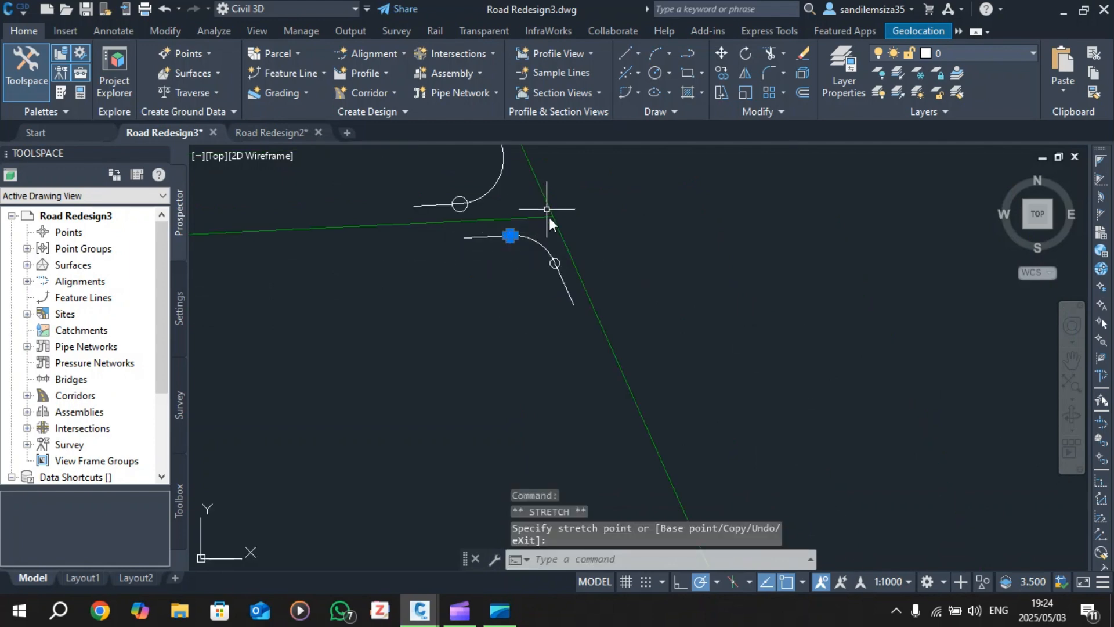
pyautogui.press('Escape')
pyautogui.press('Escape')
pyautogui.scroll(-3, 561, 228)
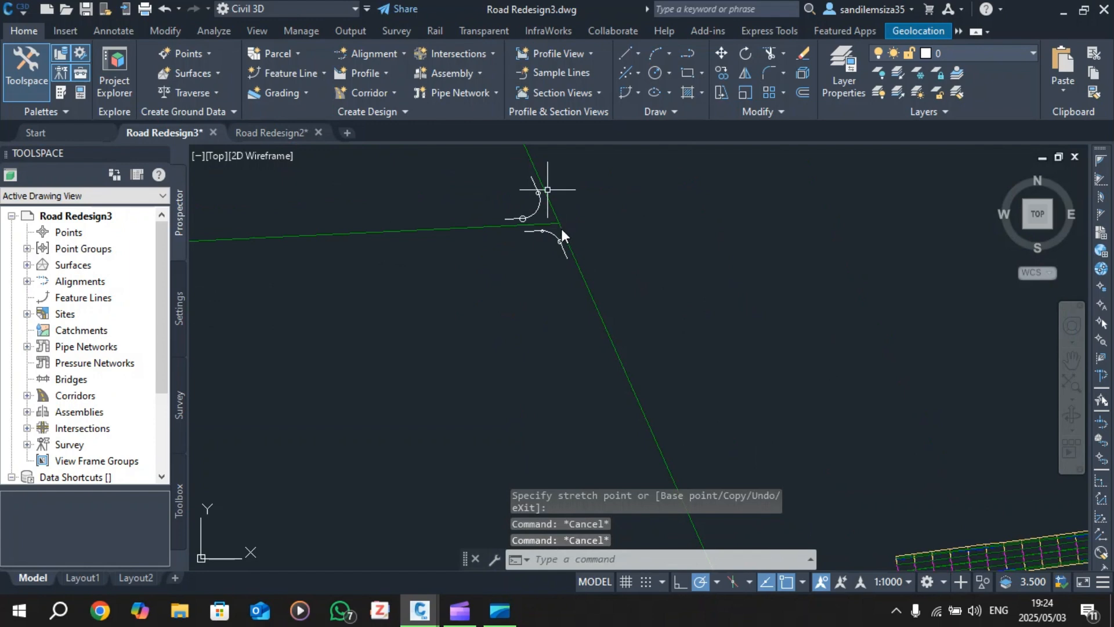
# - Create a profile view of alignment CA2 with the default settings and place it in the empty area north of the site boundary
pyautogui.scroll(4, 561, 228)
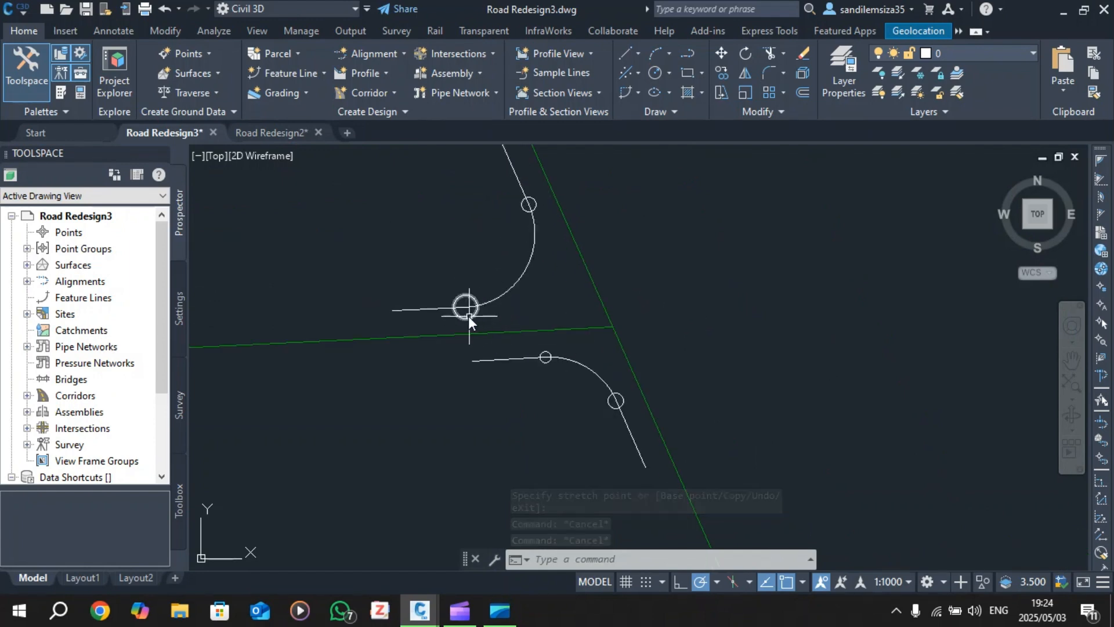
pyautogui.scroll(-3, 522, 321)
pyautogui.scroll(2, 521, 323)
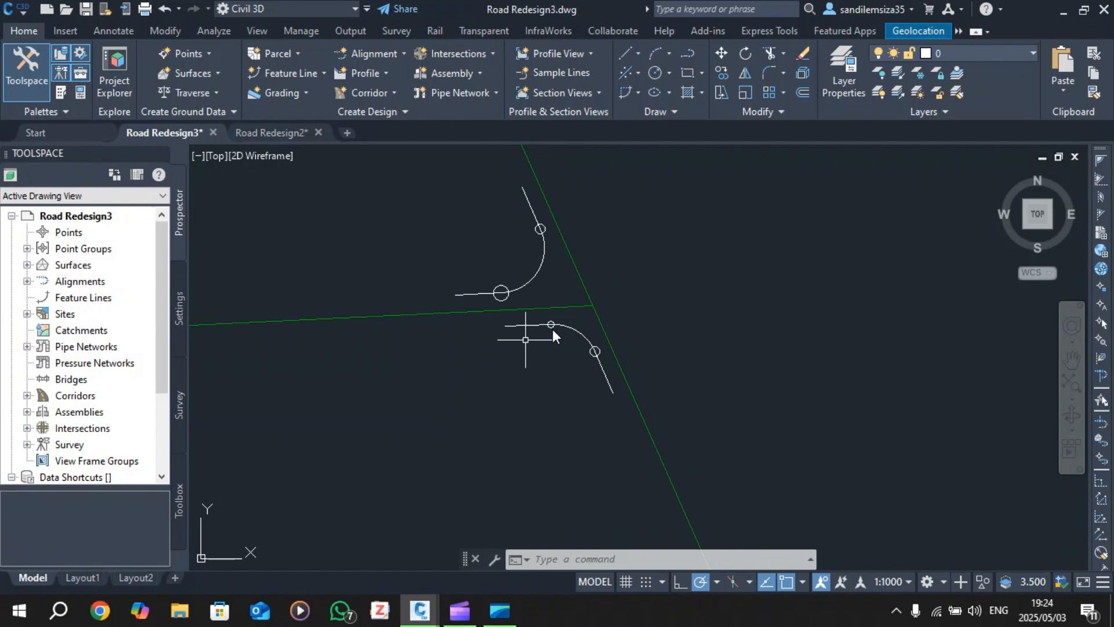
pyautogui.click(544, 248)
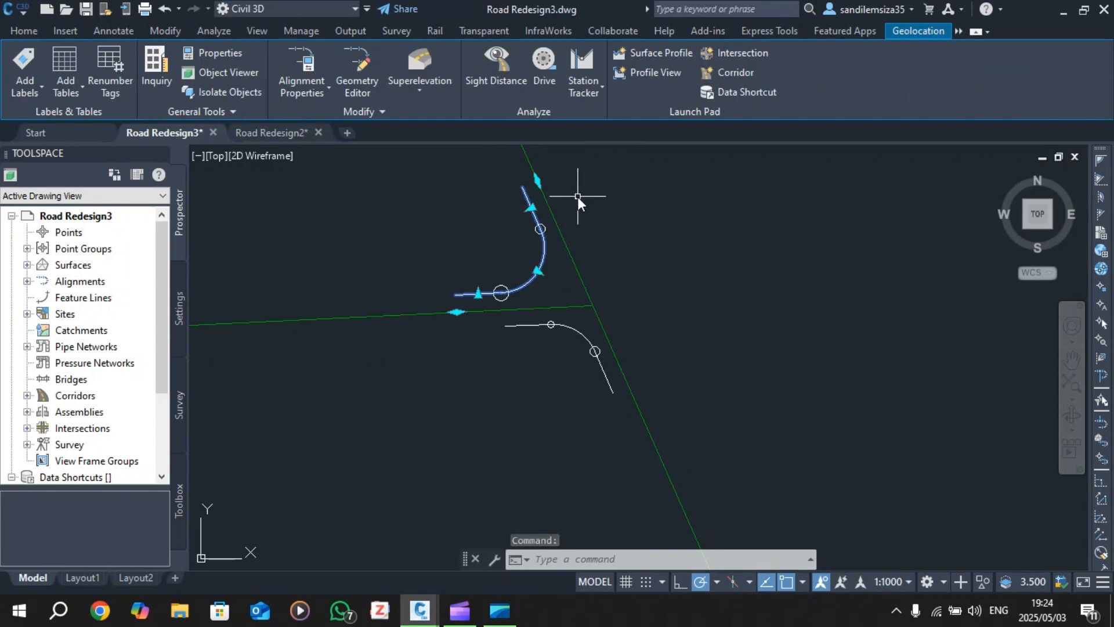
pyautogui.click(643, 82)
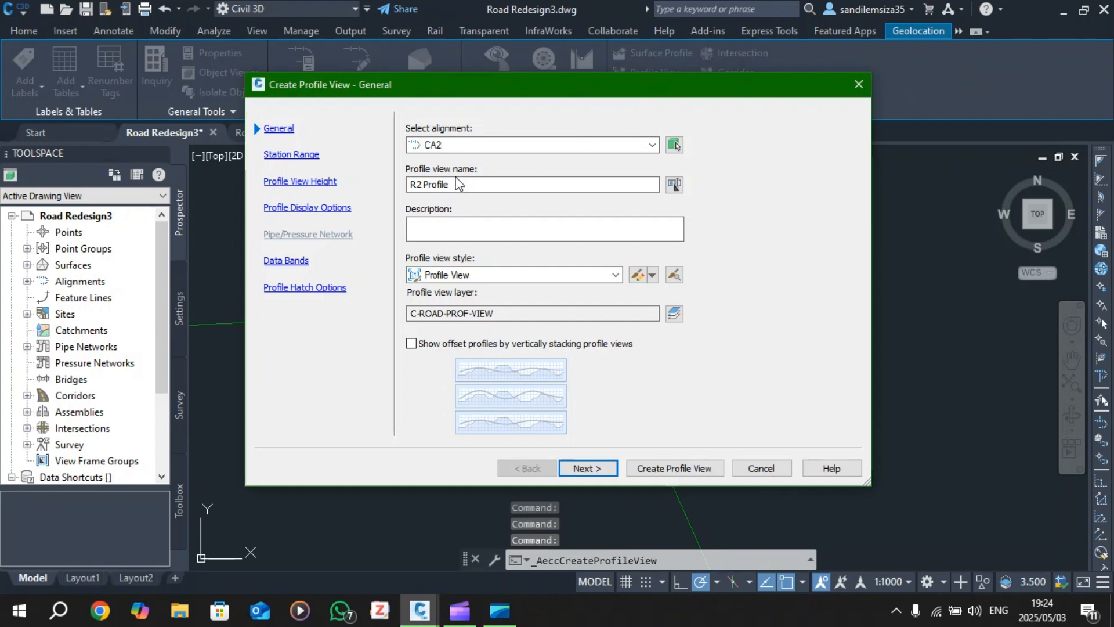
pyautogui.click(663, 469)
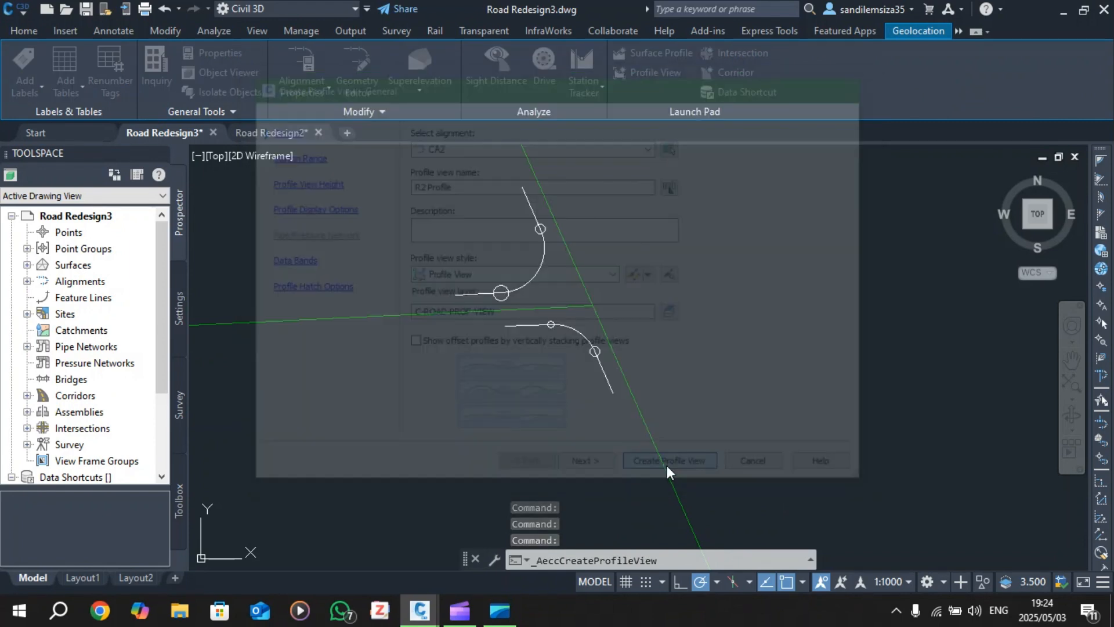
pyautogui.scroll(-2, 631, 463)
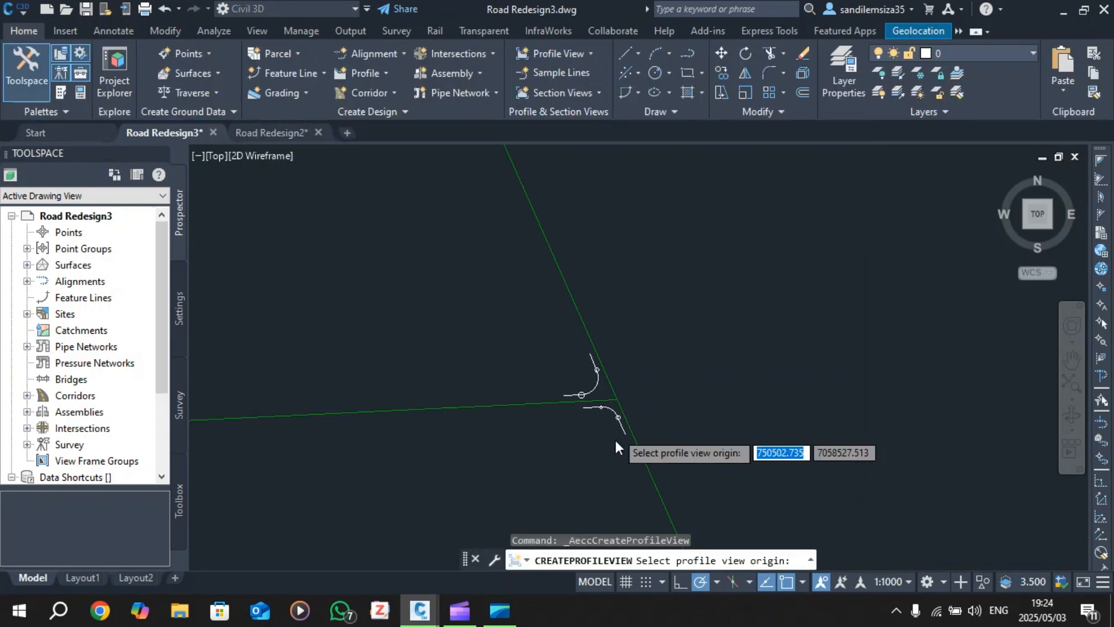
pyautogui.scroll(-4, 615, 439)
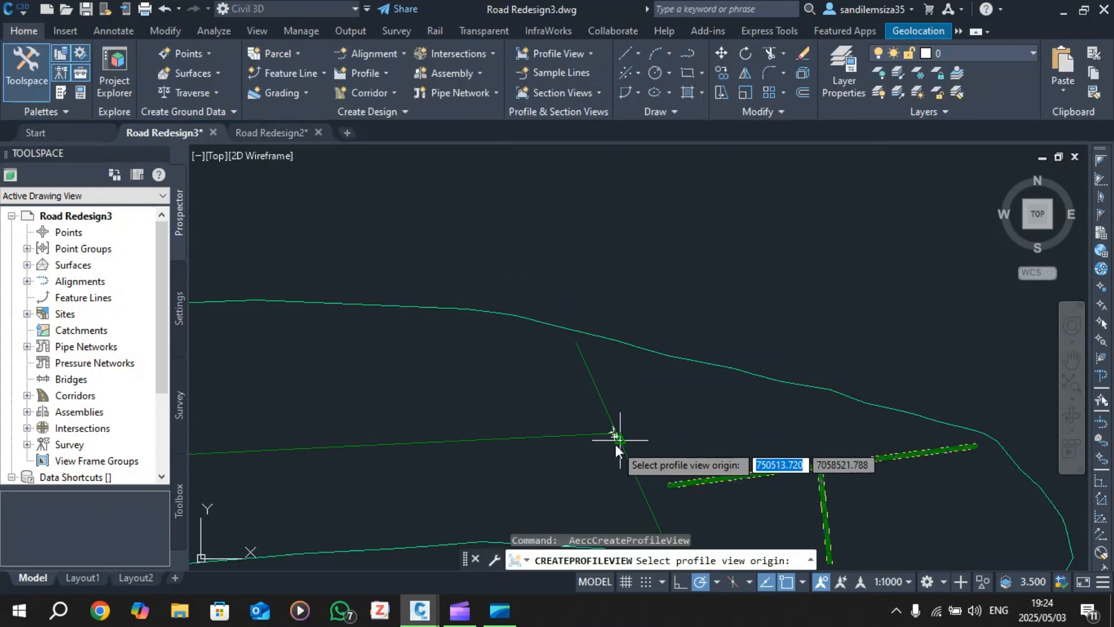
pyautogui.click(684, 314)
pyautogui.scroll(6, 692, 323)
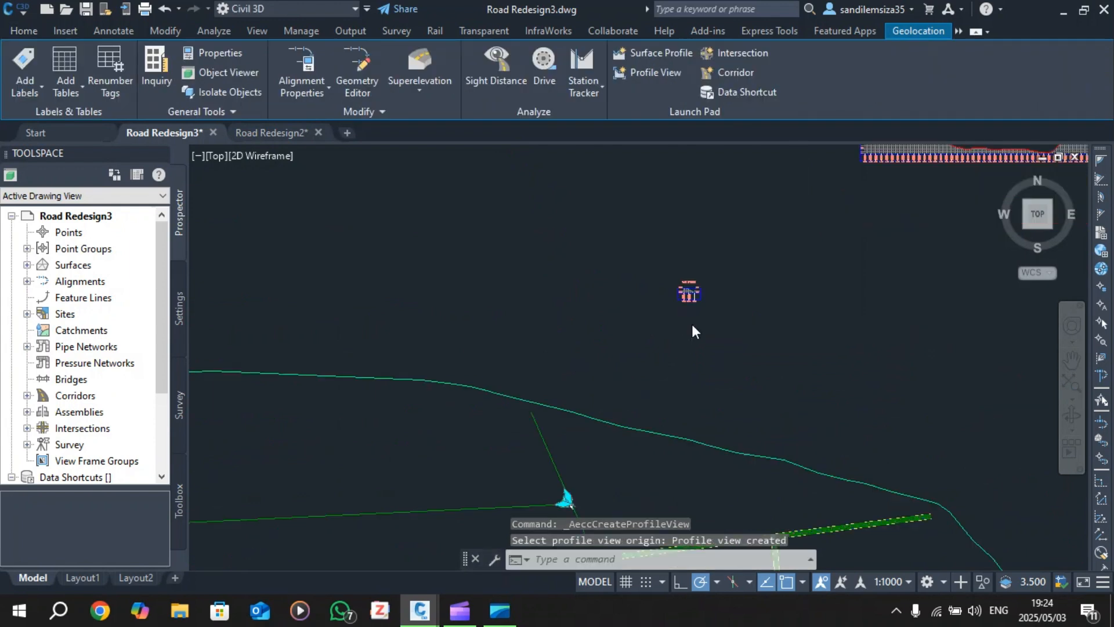
pyautogui.scroll(-3, 685, 239)
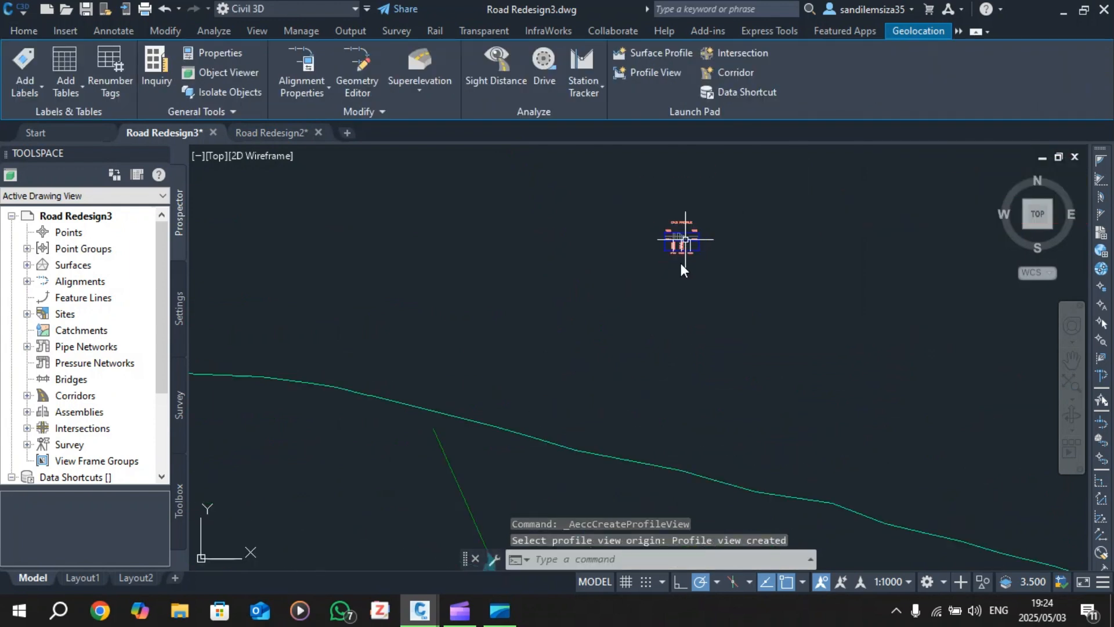
pyautogui.scroll(-2, 601, 407)
pyautogui.scroll(4, 569, 479)
pyautogui.scroll(2, 569, 478)
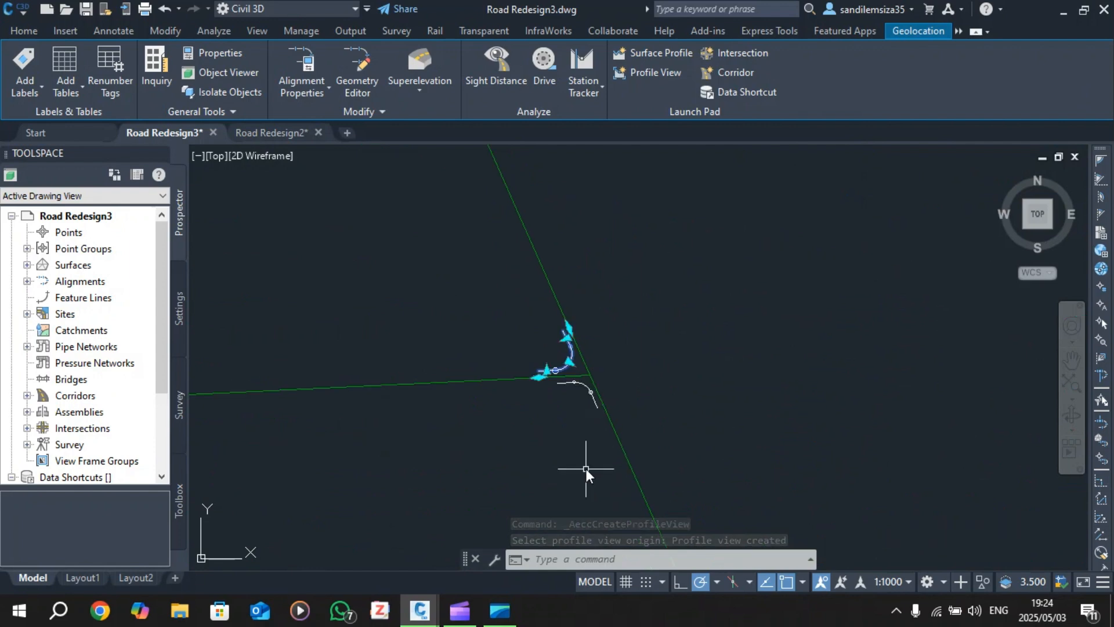
pyautogui.press('Escape')
# - Create a profile view of alignment CA 1 with the default settings and place it just east of the CA2 profile view
pyautogui.scroll(3, 590, 385)
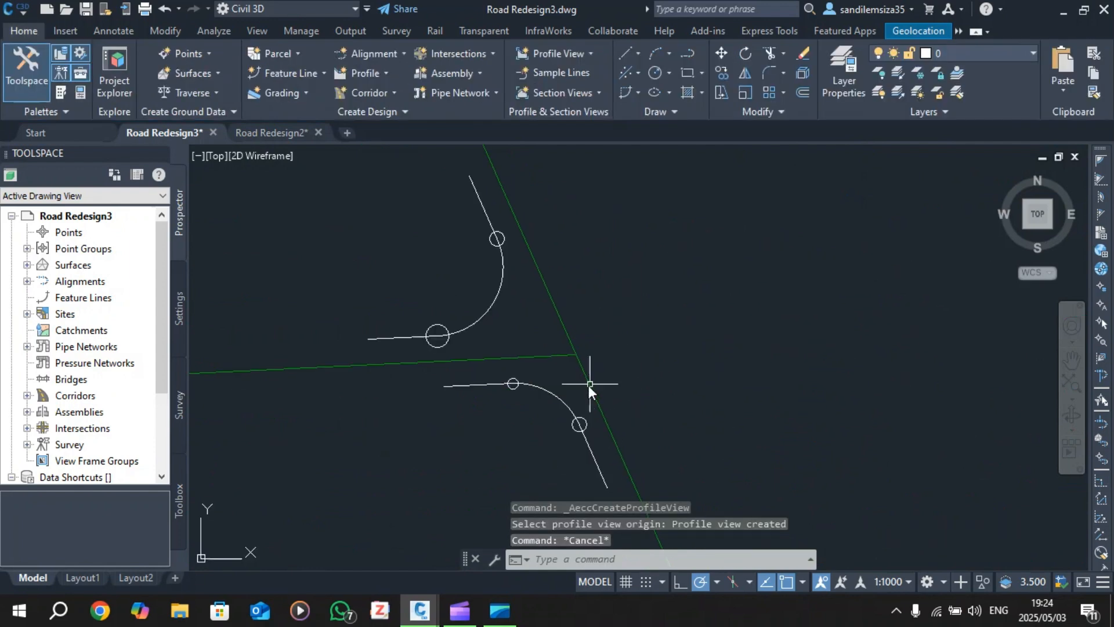
pyautogui.click(551, 381)
pyautogui.click(541, 410)
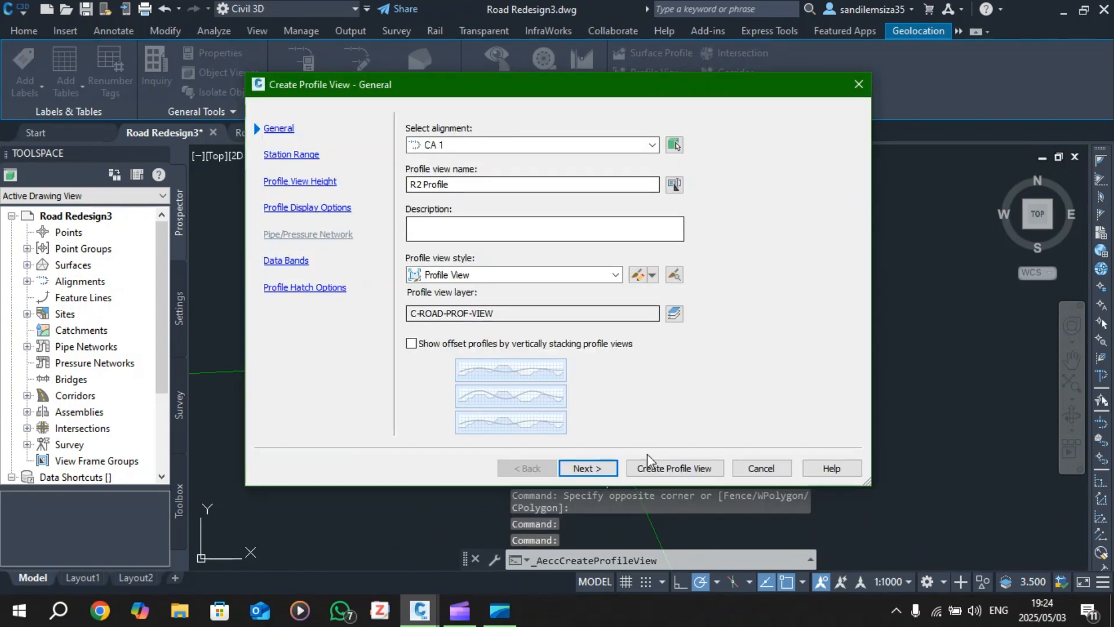
pyautogui.click(668, 465)
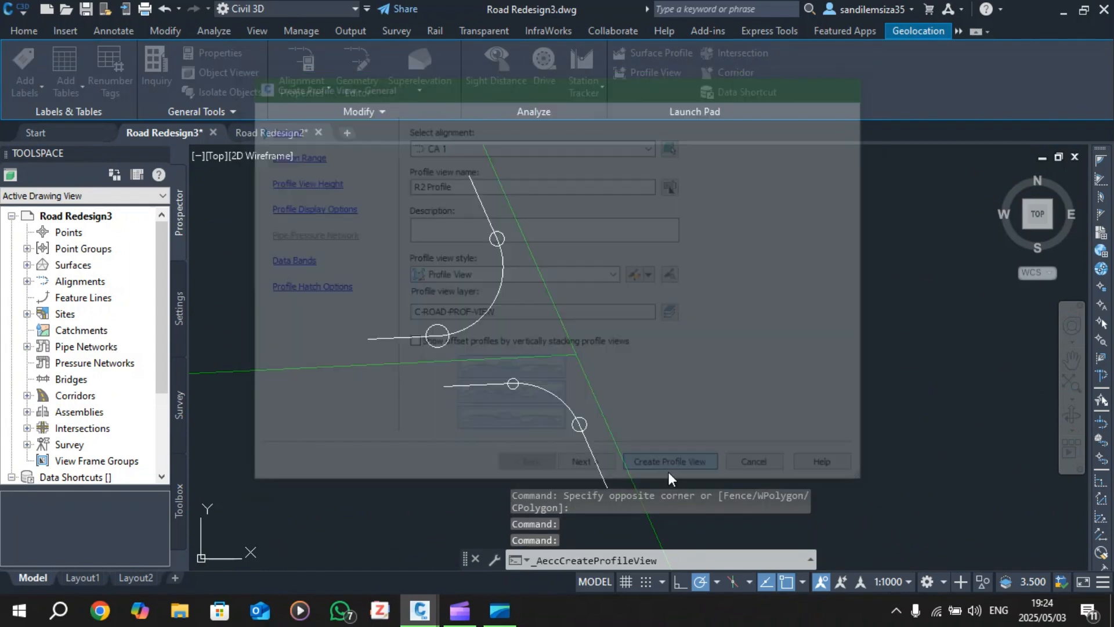
pyautogui.scroll(-5, 543, 335)
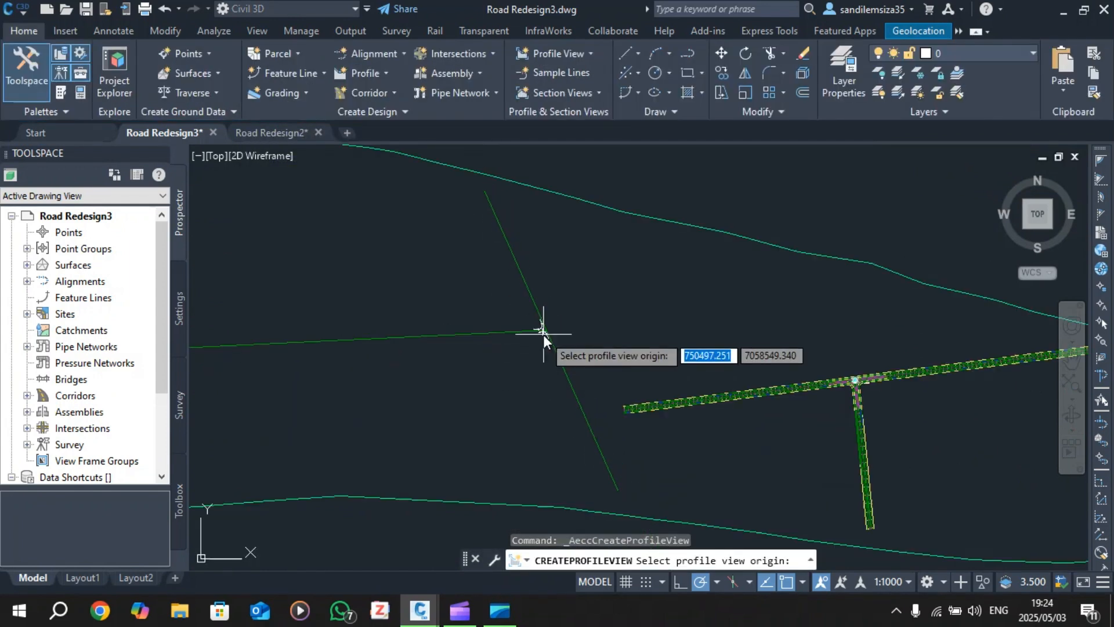
pyautogui.scroll(-2, 548, 343)
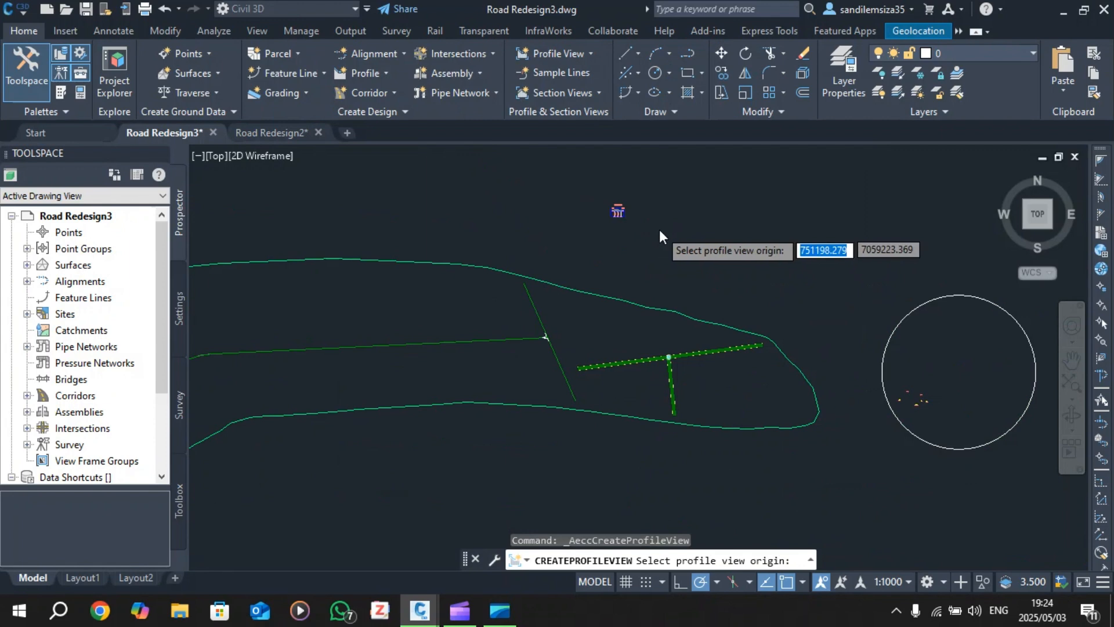
pyautogui.scroll(6, 659, 228)
pyautogui.click(539, 177)
pyautogui.scroll(-3, 555, 219)
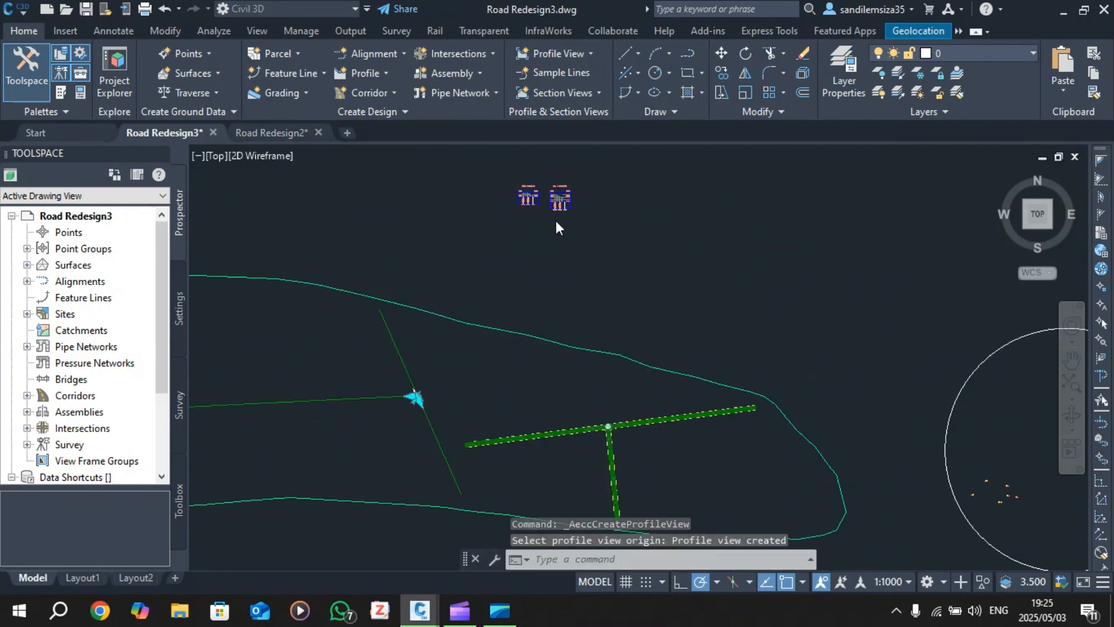
# - Examine the CA2 and CA 1 profile views, comparing their profile lines, elevations and stations
pyautogui.scroll(7, 535, 188)
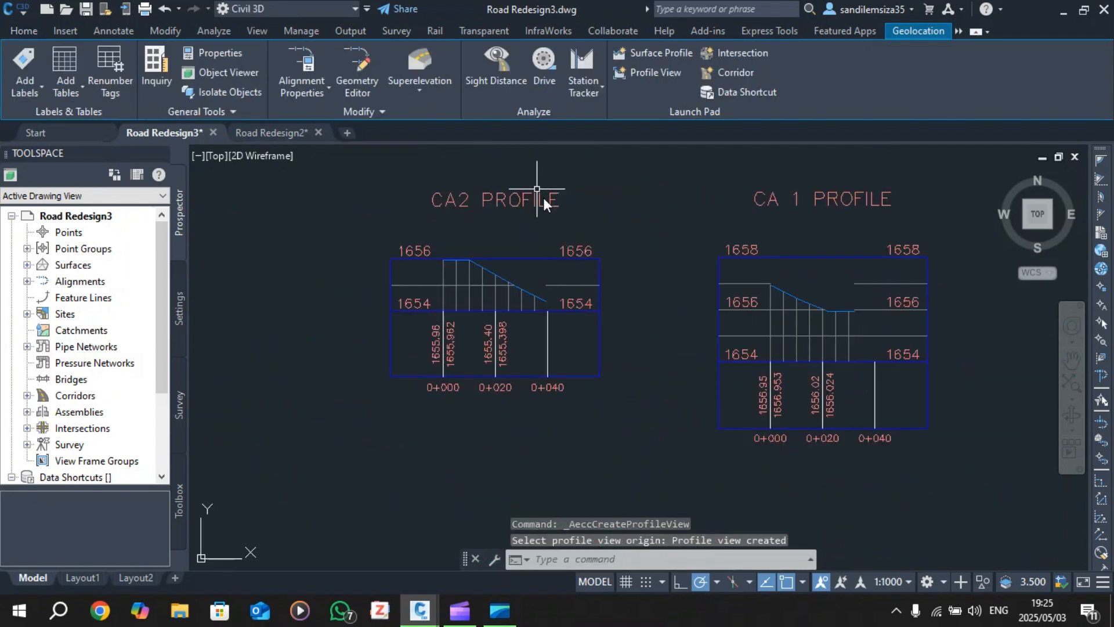
pyautogui.scroll(-2, 535, 290)
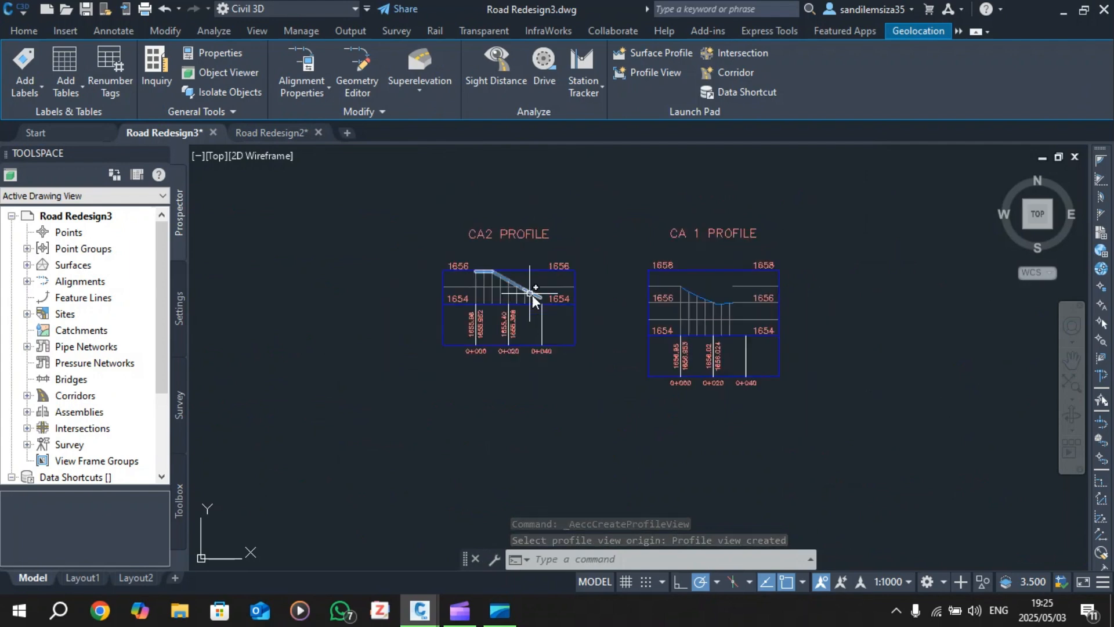
pyautogui.scroll(4, 733, 307)
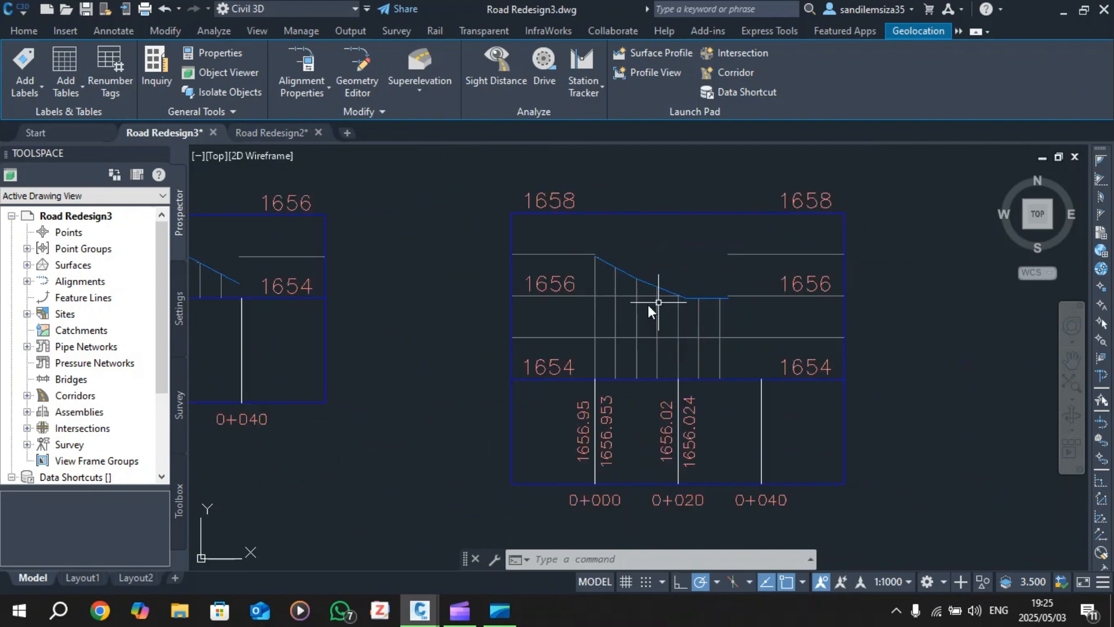
pyautogui.scroll(-5, 638, 308)
pyautogui.scroll(1, 520, 318)
pyautogui.scroll(6, 432, 296)
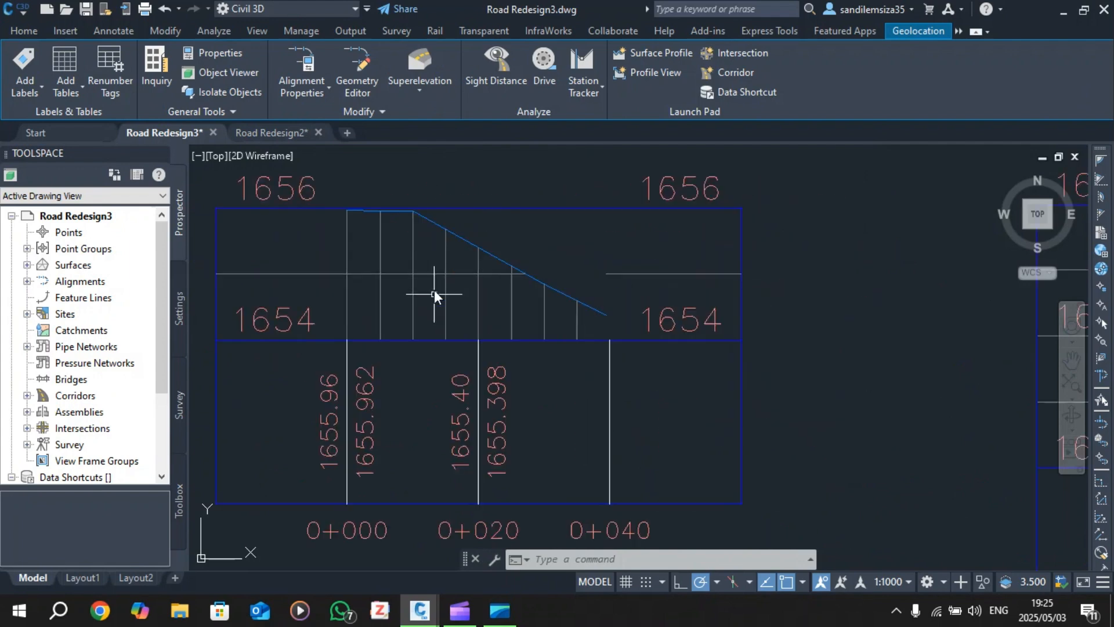
pyautogui.scroll(-6, 476, 260)
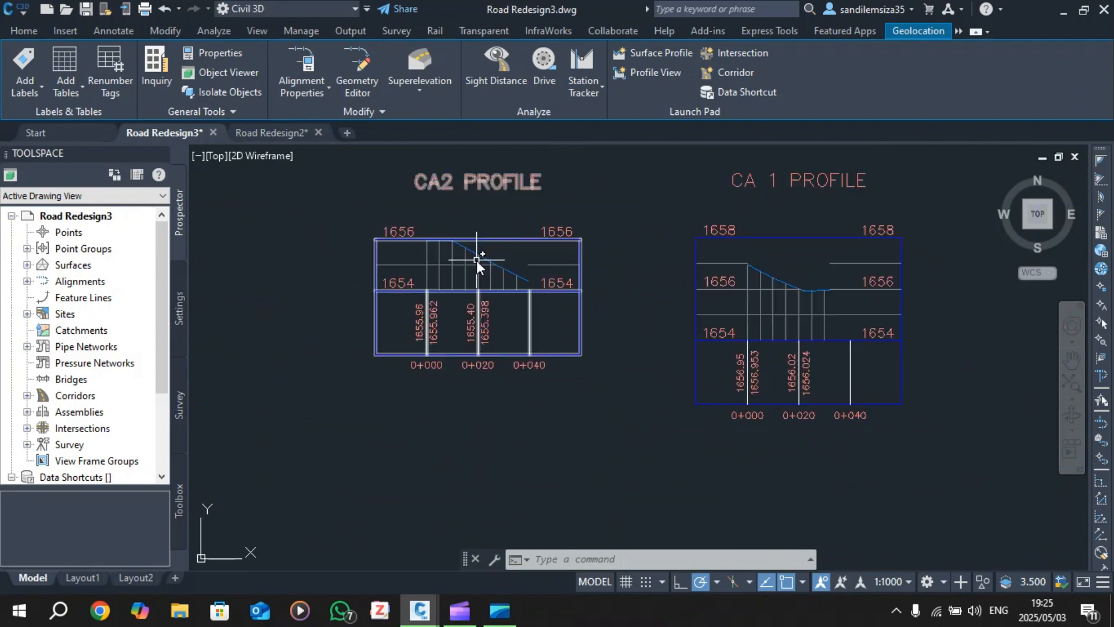
pyautogui.scroll(-7, 491, 283)
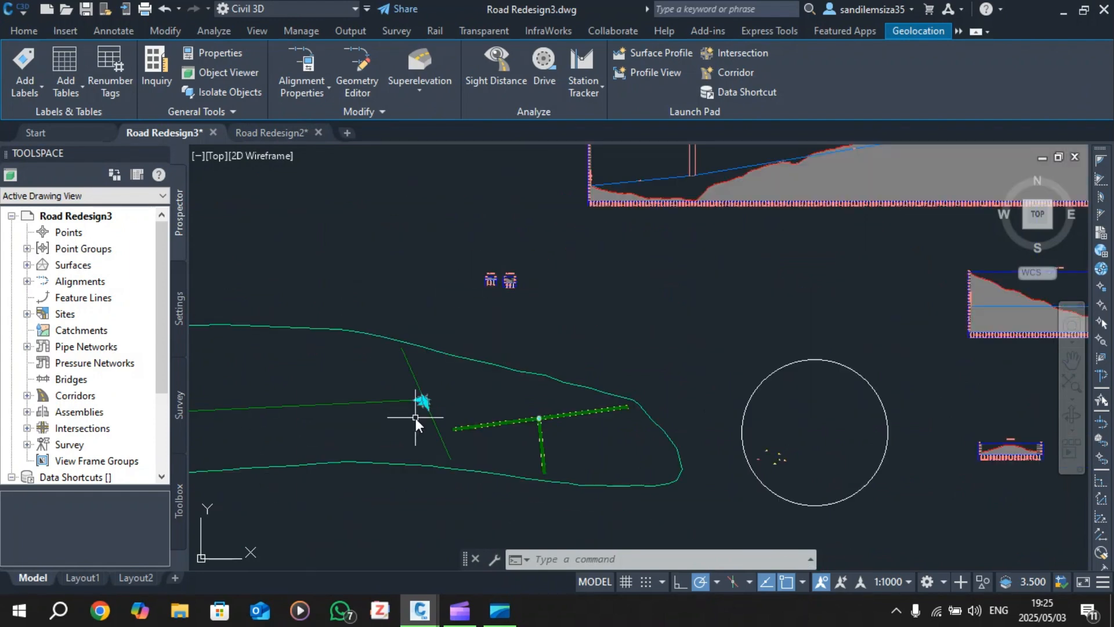
pyautogui.scroll(3, 415, 418)
pyautogui.press('Escape')
pyautogui.scroll(4, 412, 366)
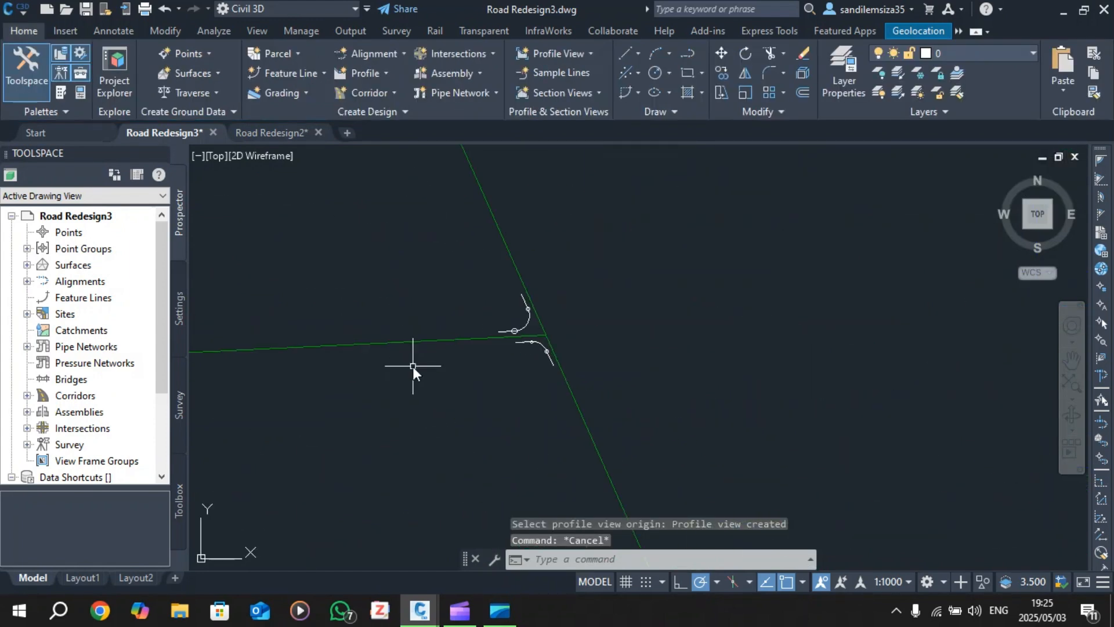
pyautogui.scroll(-1, 486, 341)
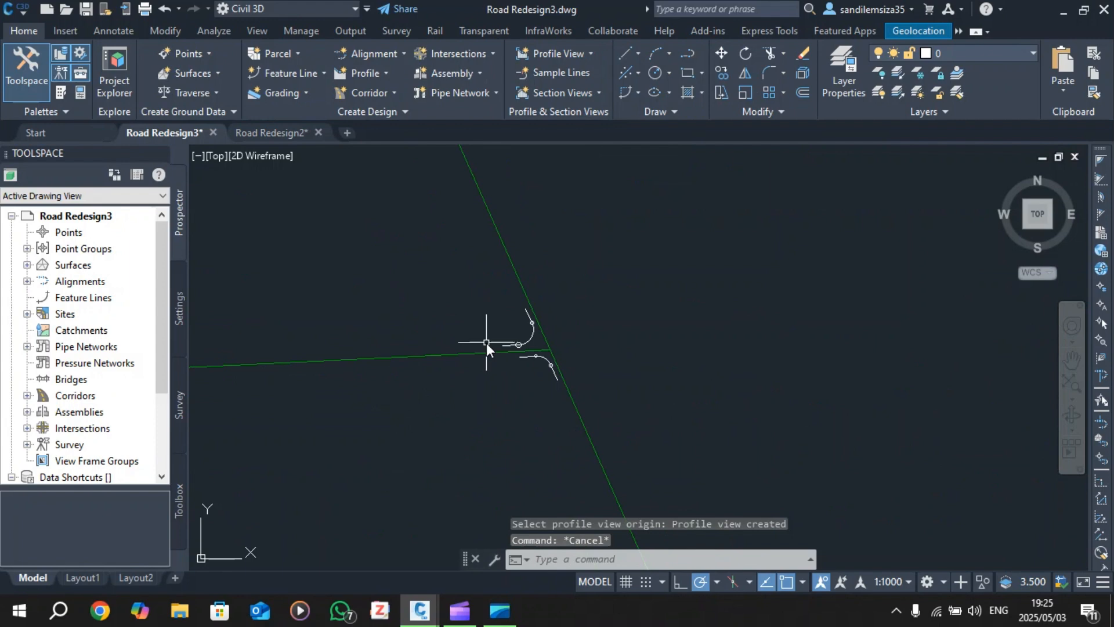
pyautogui.click(460, 610)
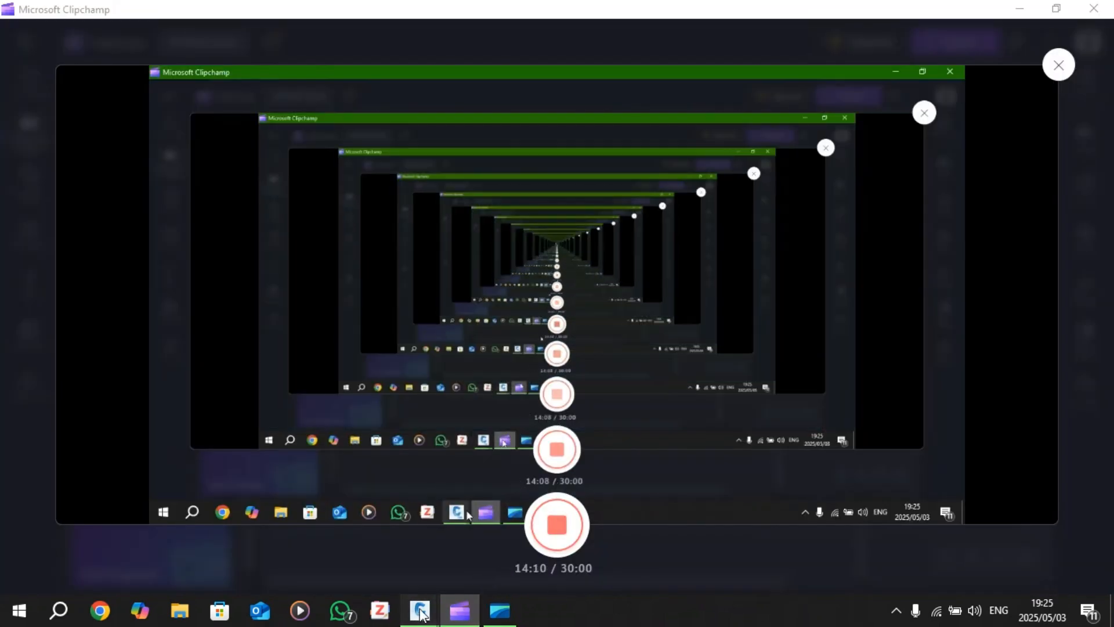
pyautogui.moveTo(420, 611)
pyautogui.click(381, 542)
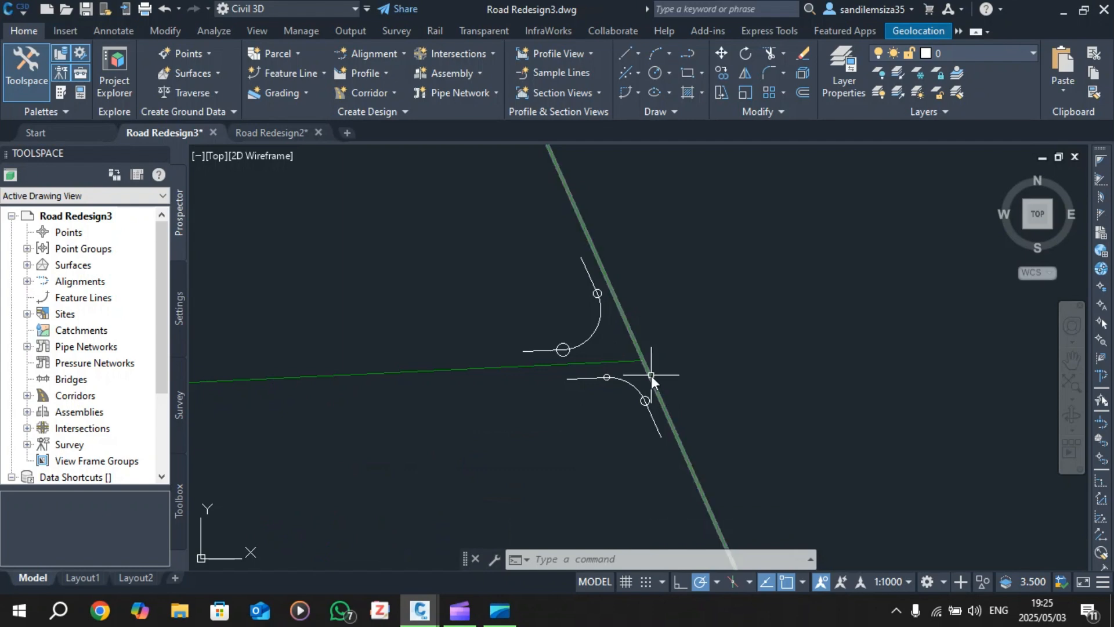
# - Set up a corridor named R2 render2 along alignment road 2, using profile Vert 2, assembly Cross Section and target surface NGL
pyautogui.scroll(-2, 653, 375)
pyautogui.scroll(2, 689, 370)
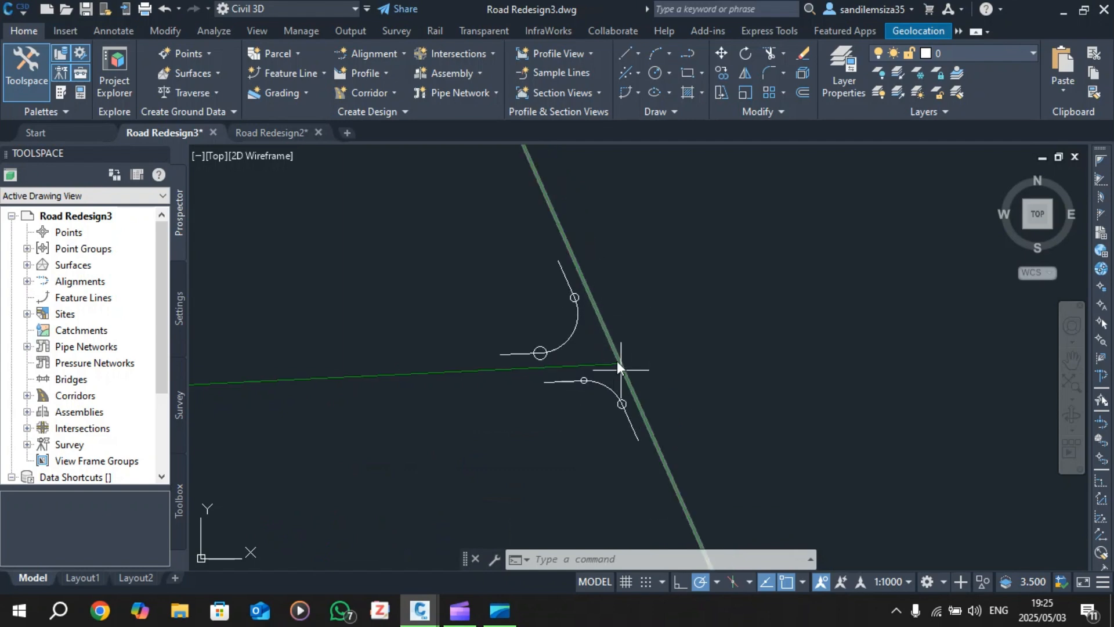
pyautogui.scroll(-5, 621, 308)
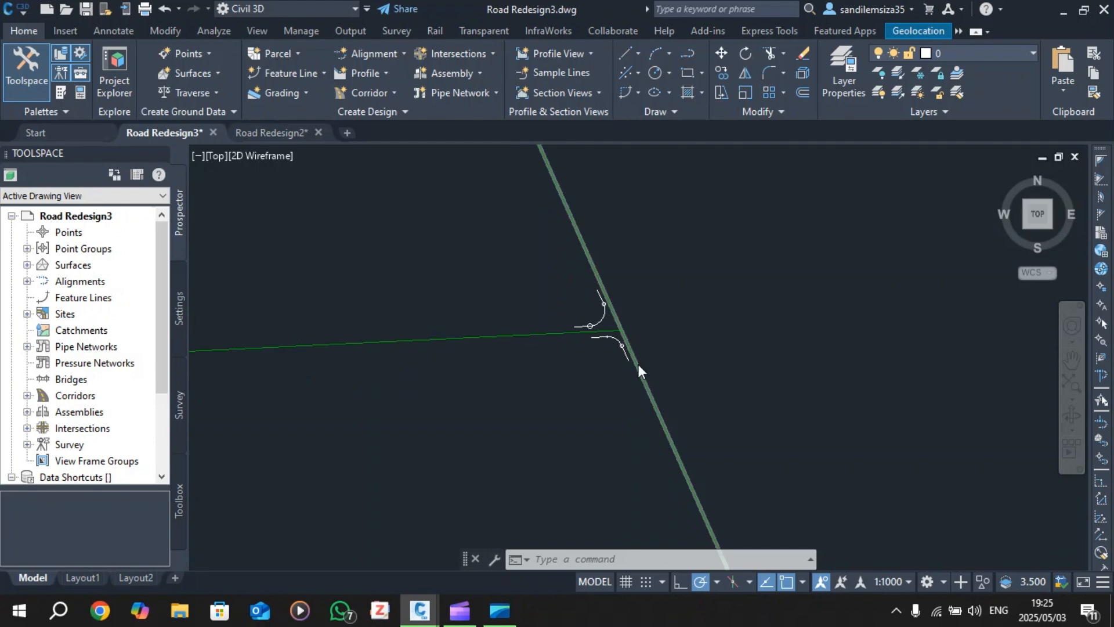
pyautogui.click(655, 398)
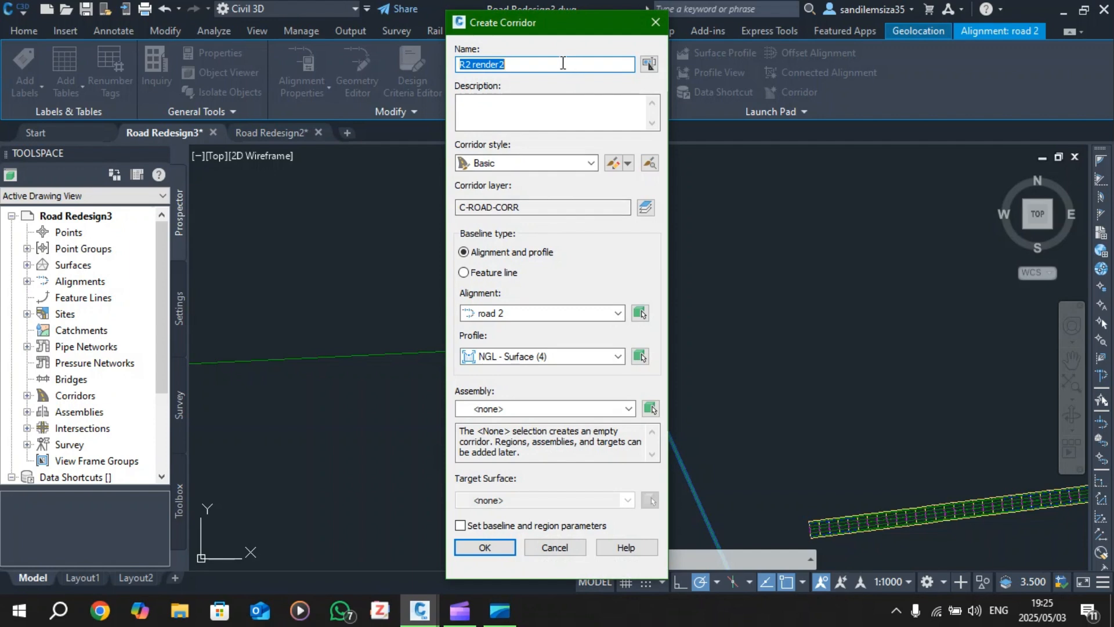
pyautogui.click(532, 65)
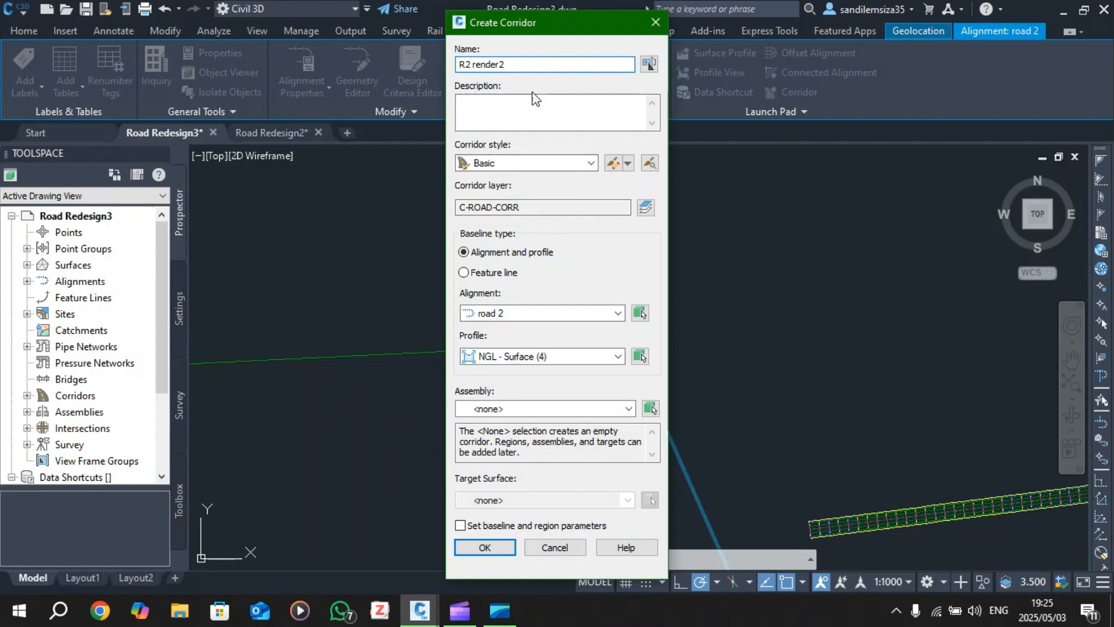
pyautogui.click(599, 356)
pyautogui.click(544, 388)
pyautogui.click(546, 409)
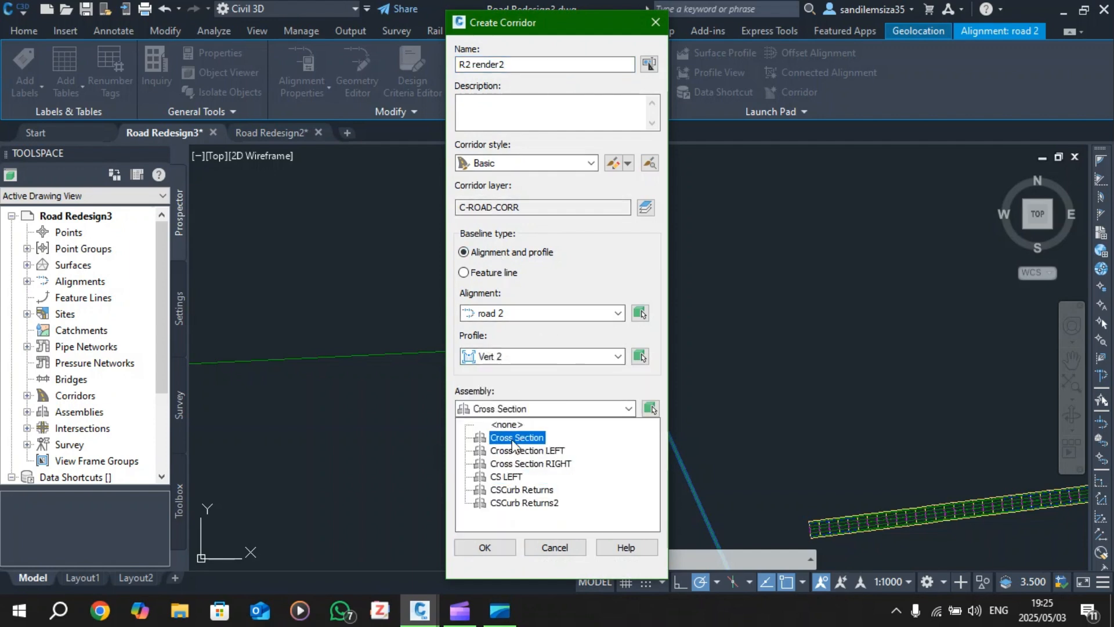
pyautogui.click(513, 439)
pyautogui.click(508, 500)
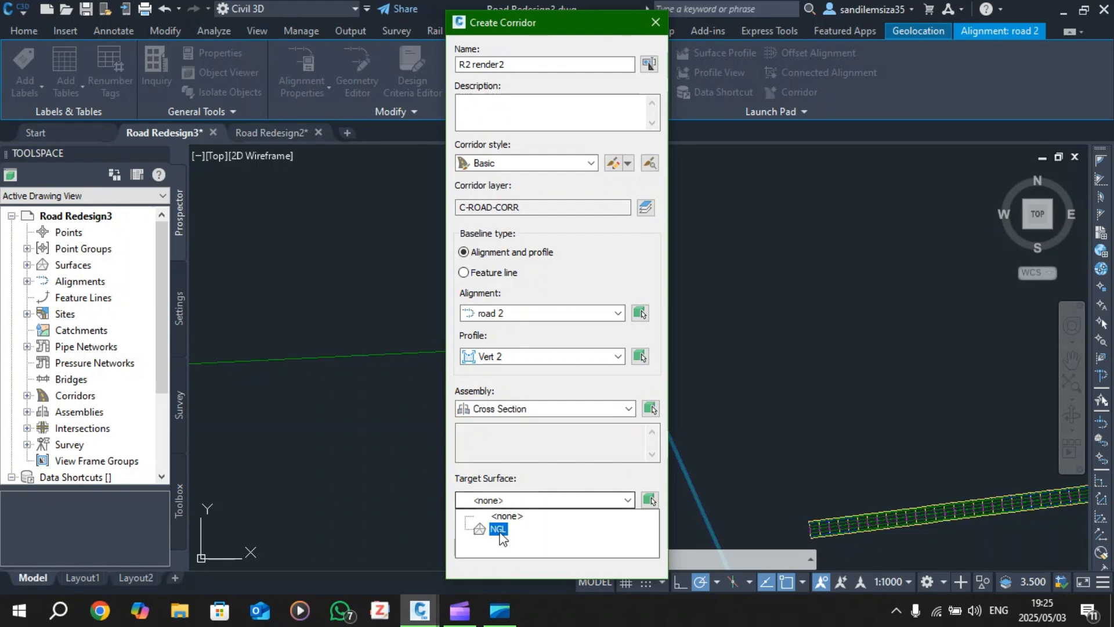
pyautogui.click(497, 524)
pyautogui.click(498, 546)
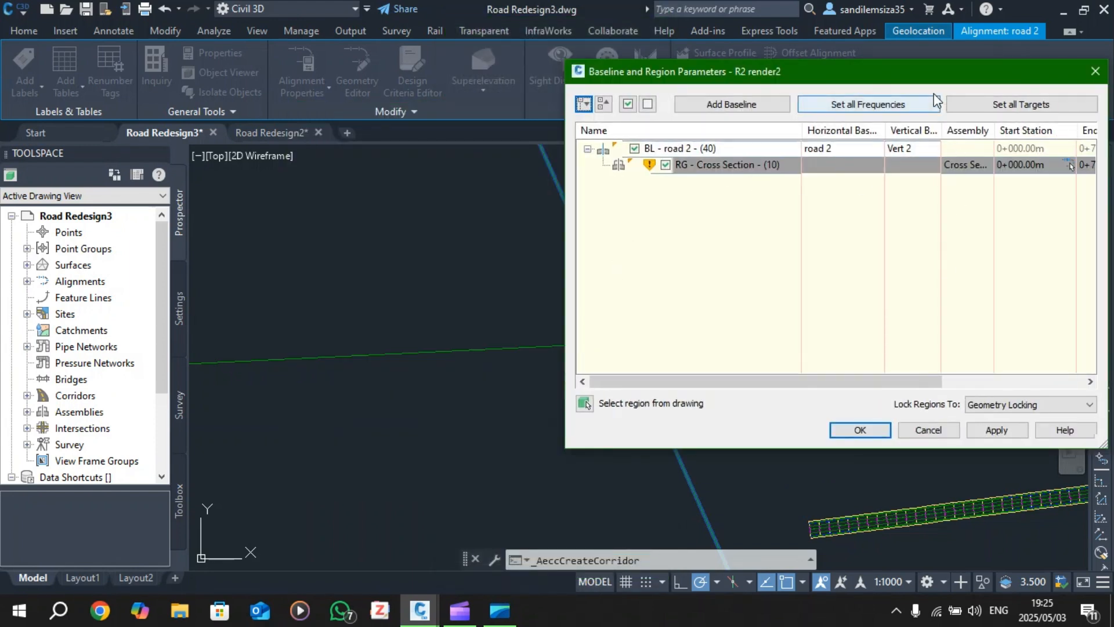
# - Set the Cross Section region's assembly frequency to 15 m along tangents, curves and spirals
pyautogui.moveTo(900, 69); pyautogui.dragTo(630, 102)
pyautogui.moveTo(620, 414); pyautogui.dragTo(748, 414)
pyautogui.click(739, 199)
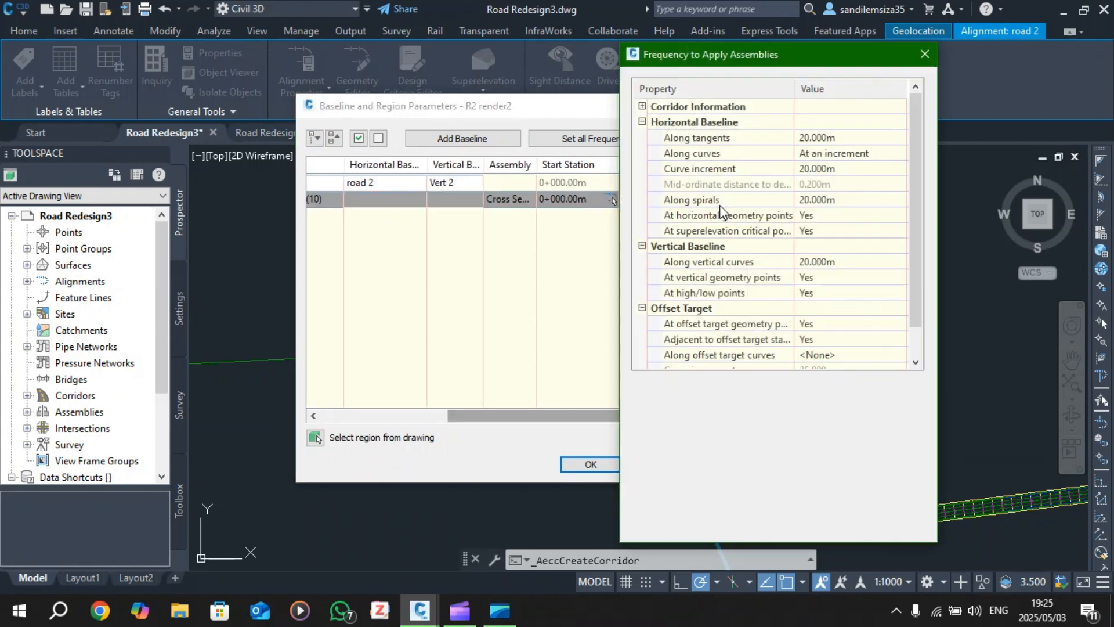
pyautogui.click(829, 136)
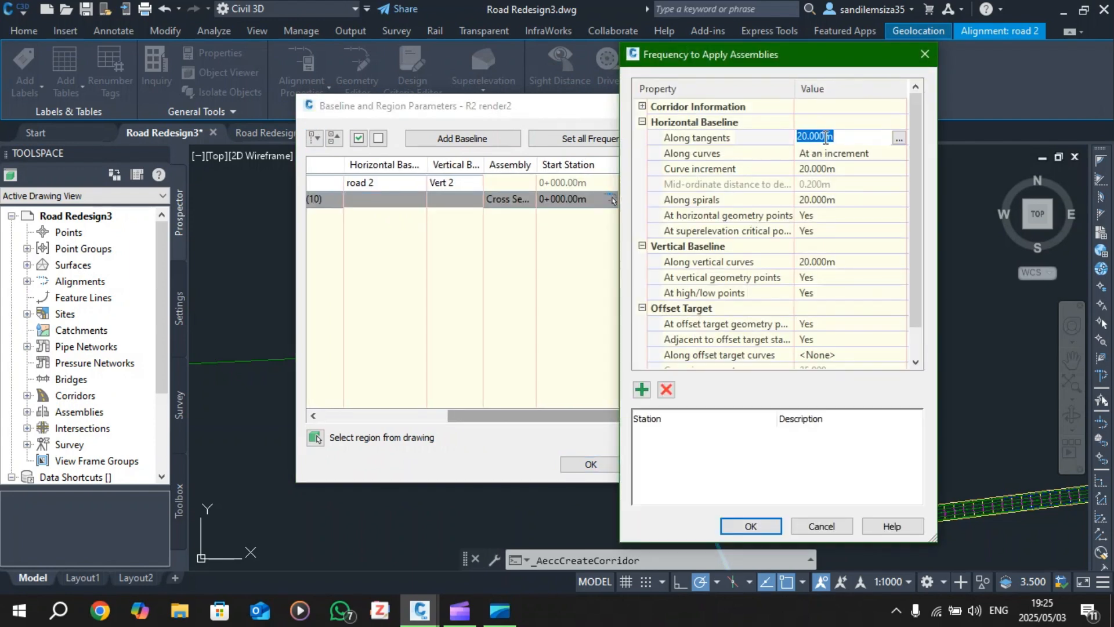
pyautogui.click(833, 174)
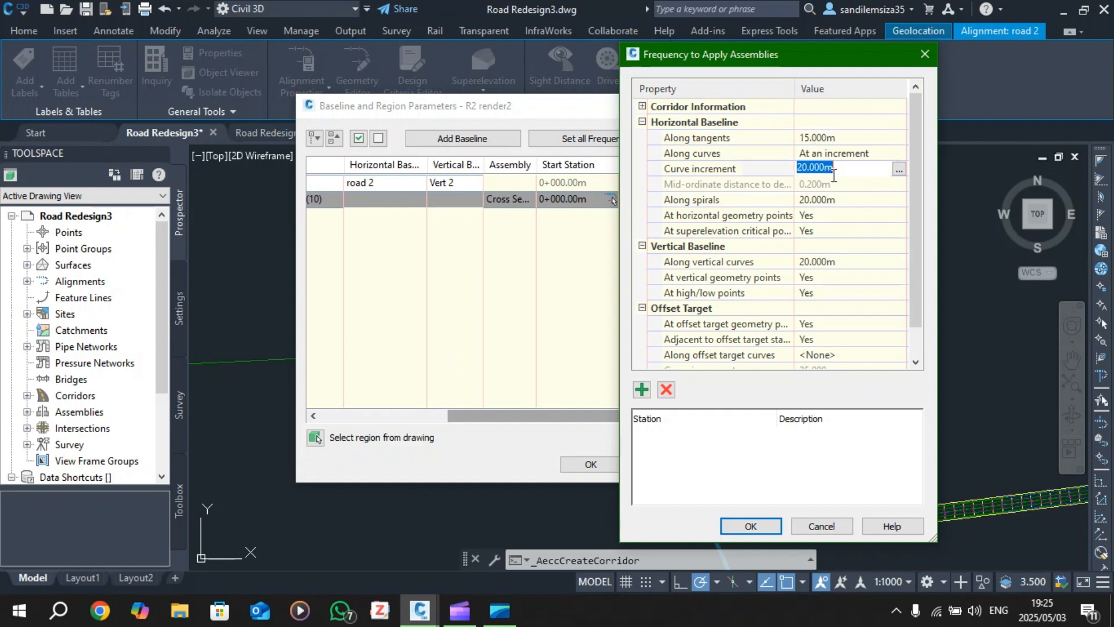
pyautogui.press('Return')
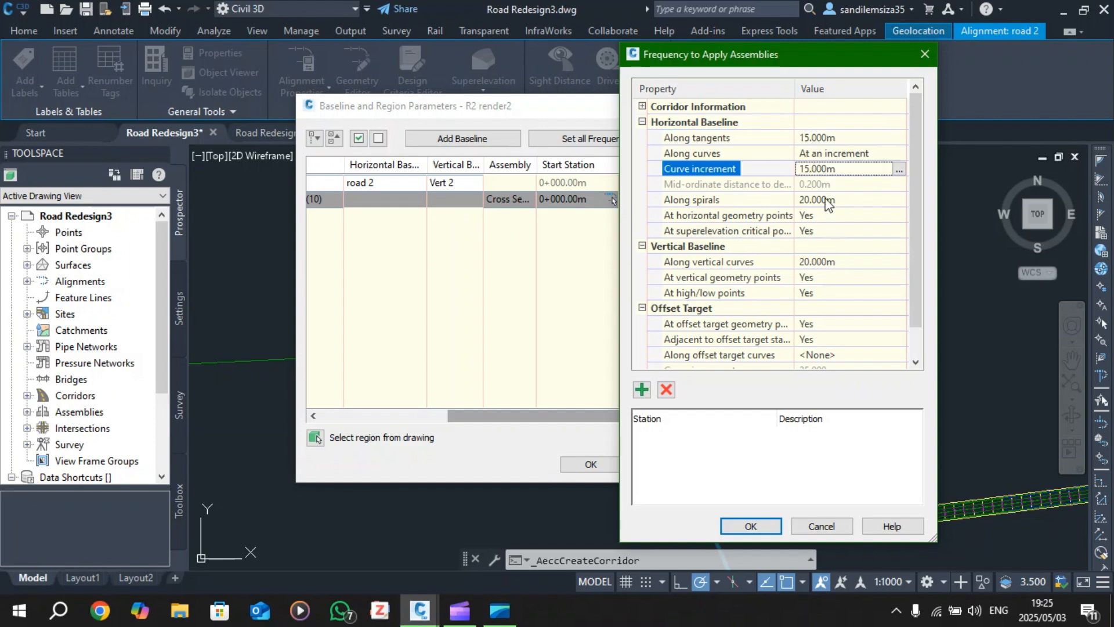
pyautogui.click(829, 199)
pyautogui.write('15')
pyautogui.click(829, 261)
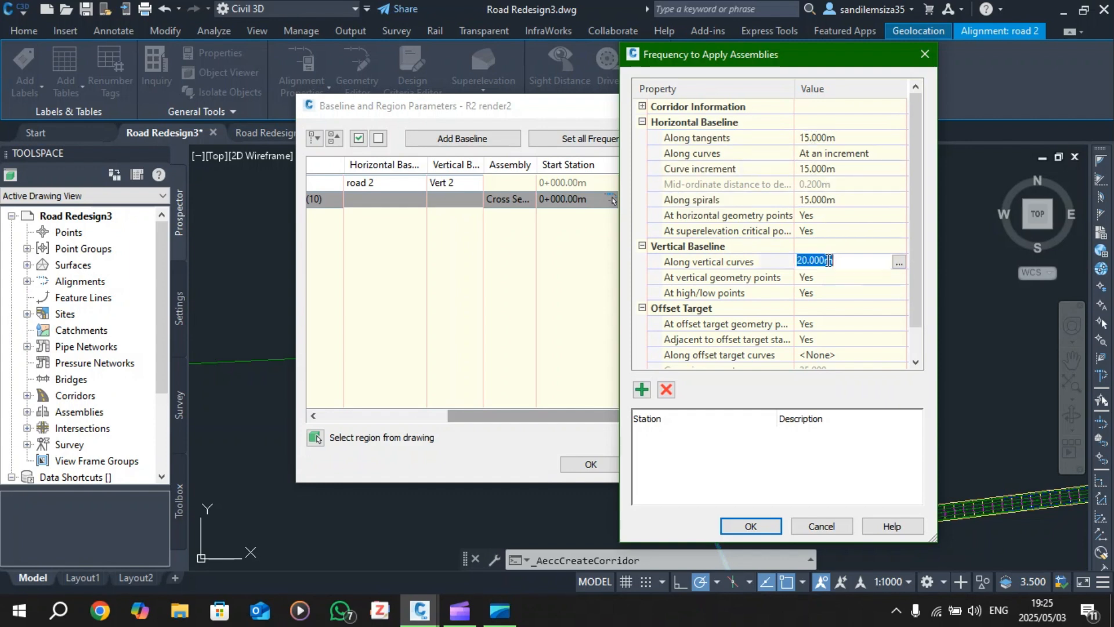
pyautogui.click(769, 526)
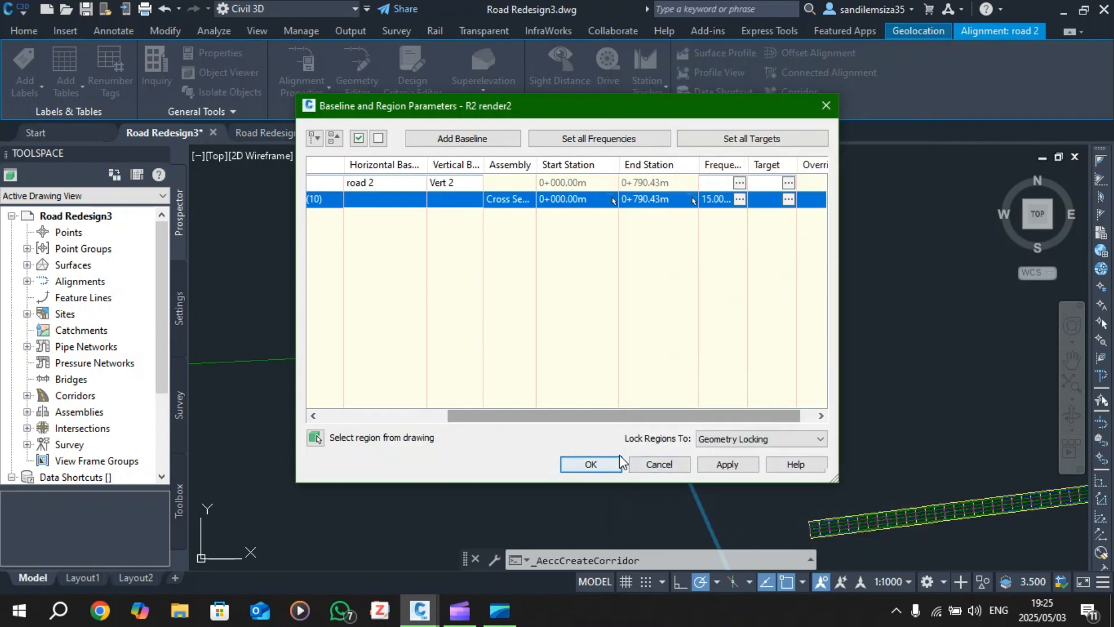
# - Apply the baseline and region parameters and build the R2 render2 corridor
pyautogui.click(726, 464)
pyautogui.click(480, 270)
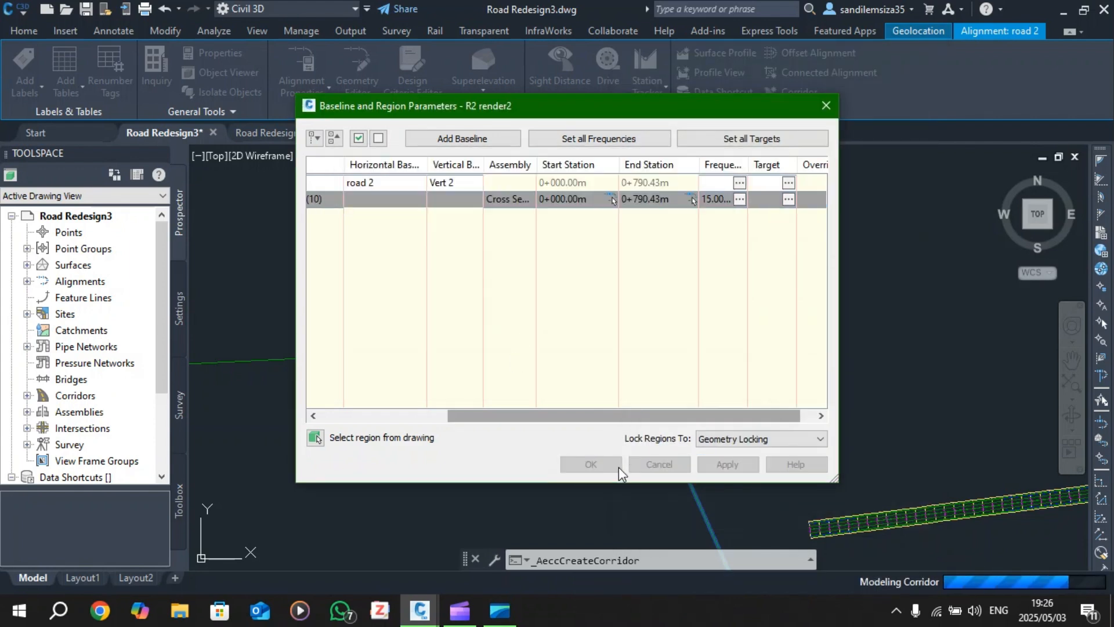
pyautogui.click(590, 464)
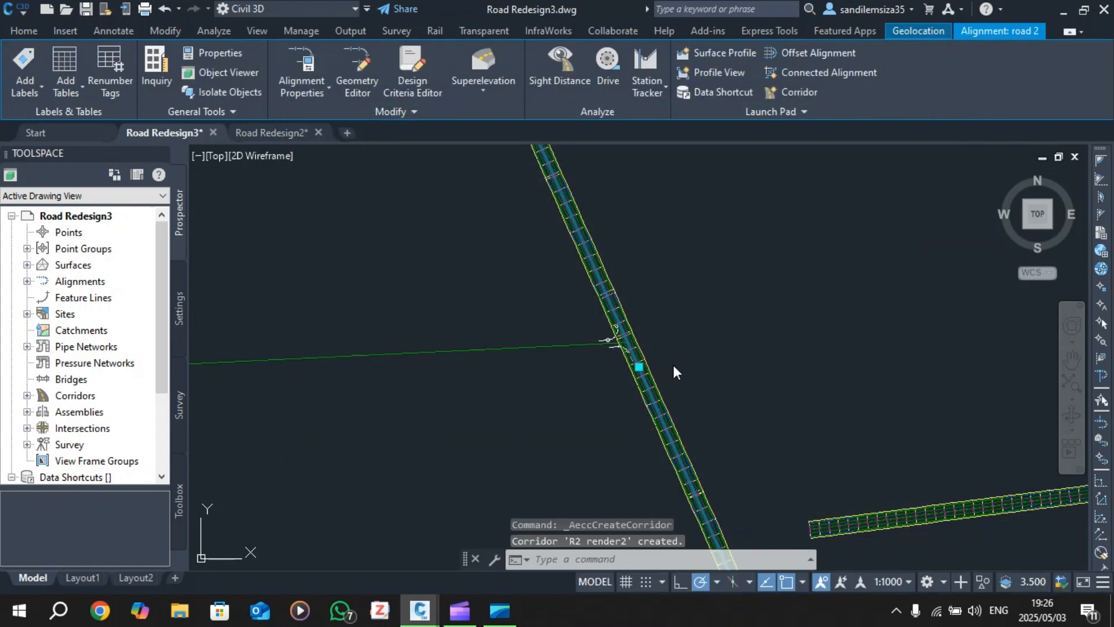
pyautogui.press('Escape')
# - Examine where the road 2 corridor overlaps the CA 1 and CA2 curb return arcs and their marker circles at the junction
pyautogui.scroll(5, 618, 332)
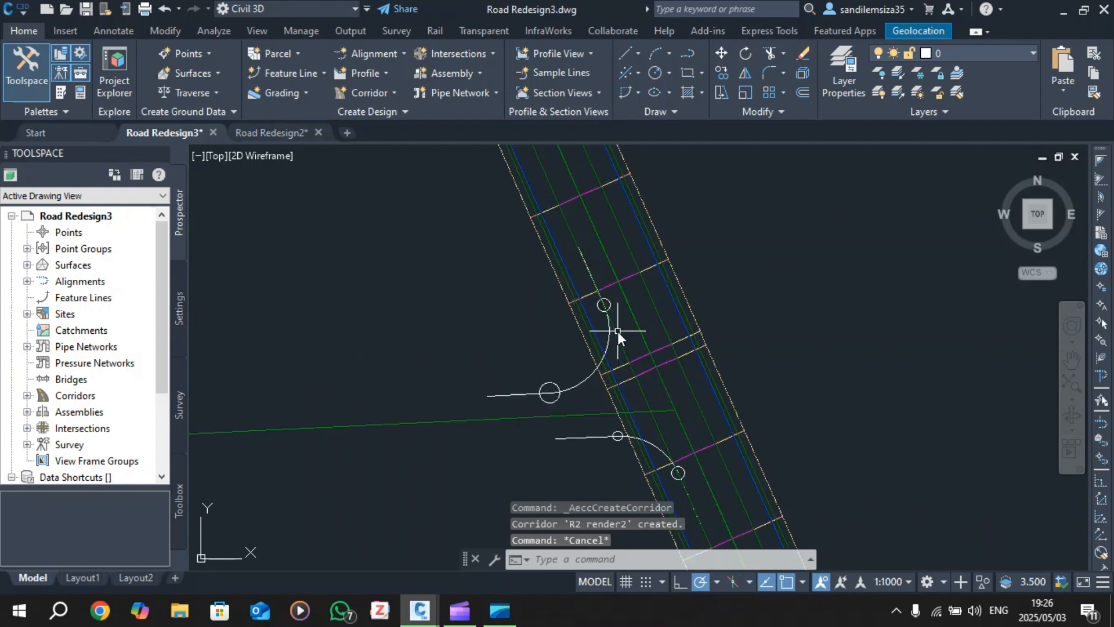
pyautogui.scroll(-8, 620, 332)
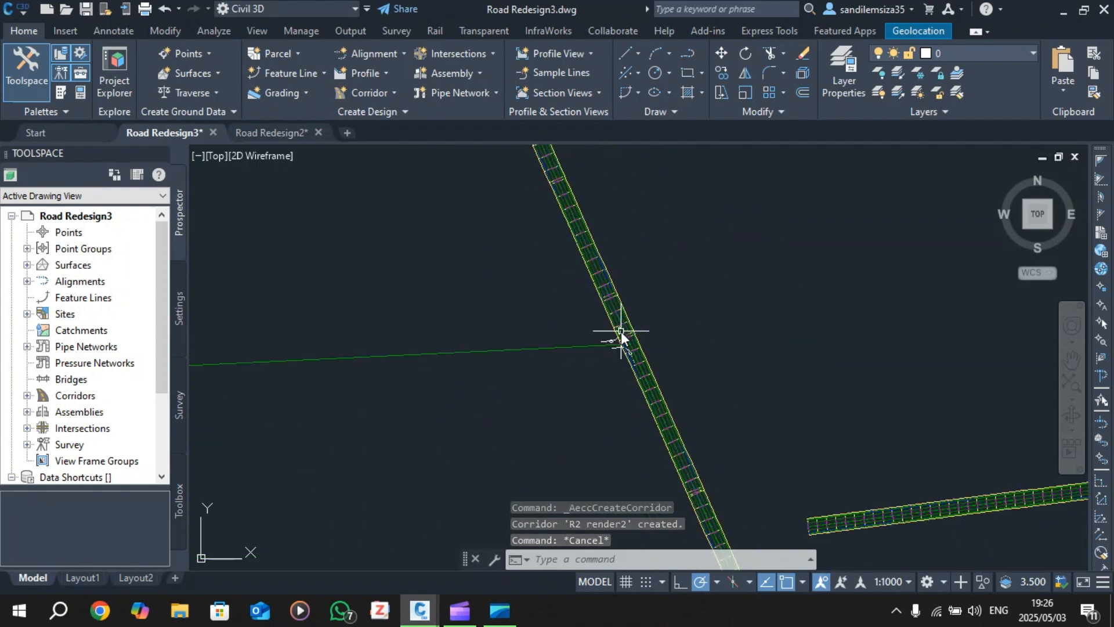
pyautogui.scroll(3, 621, 331)
pyautogui.scroll(2, 621, 332)
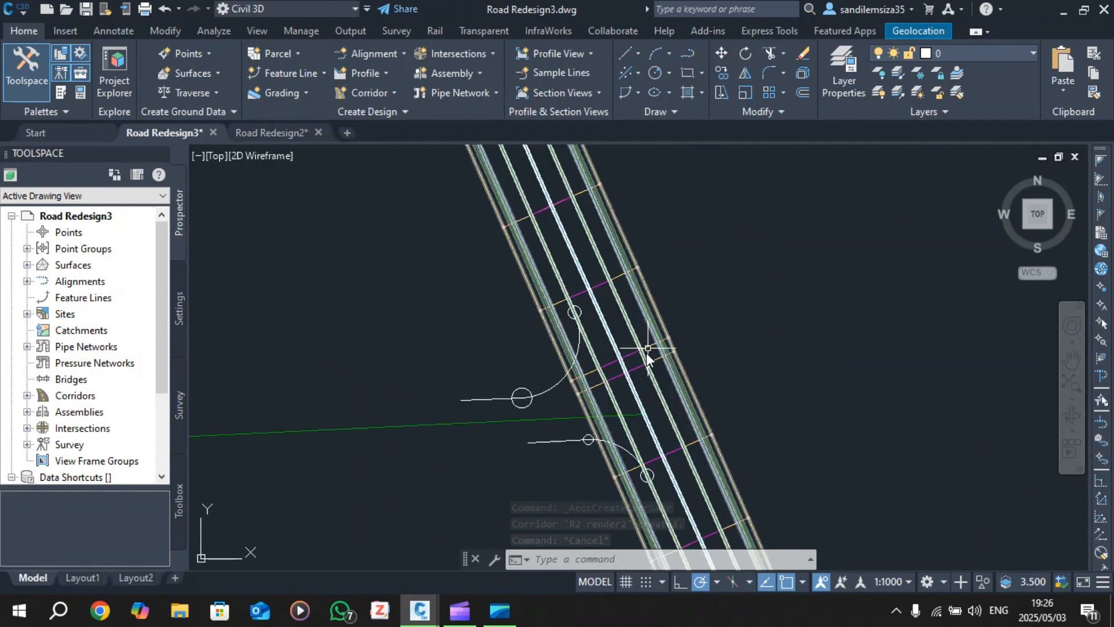
pyautogui.scroll(-2, 646, 357)
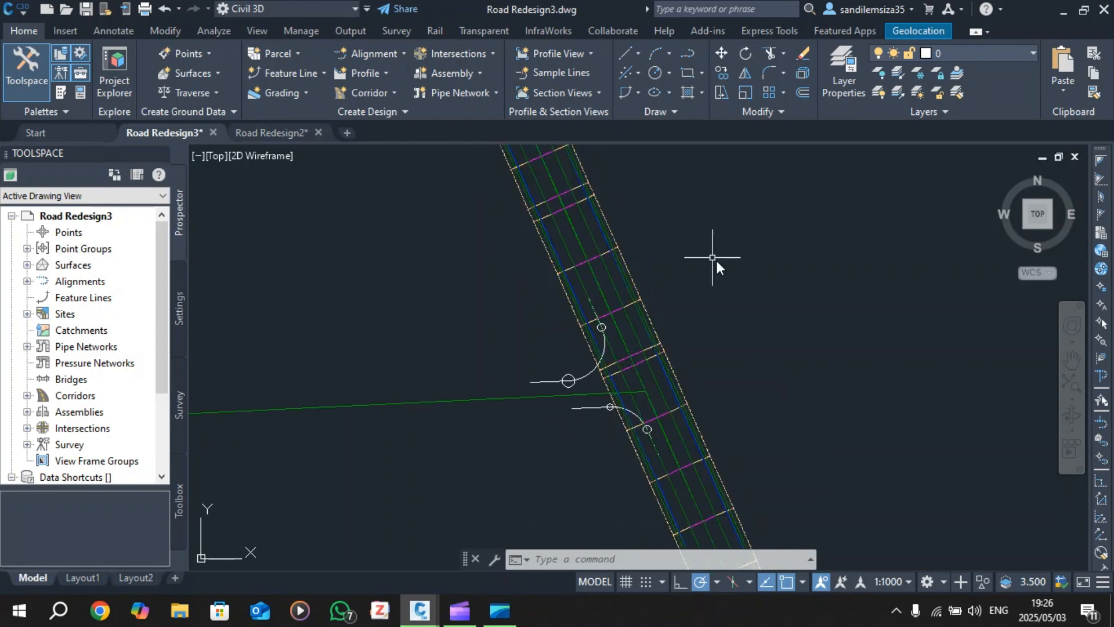
pyautogui.scroll(-2, 666, 369)
pyautogui.scroll(2, 650, 371)
pyautogui.scroll(2, 649, 371)
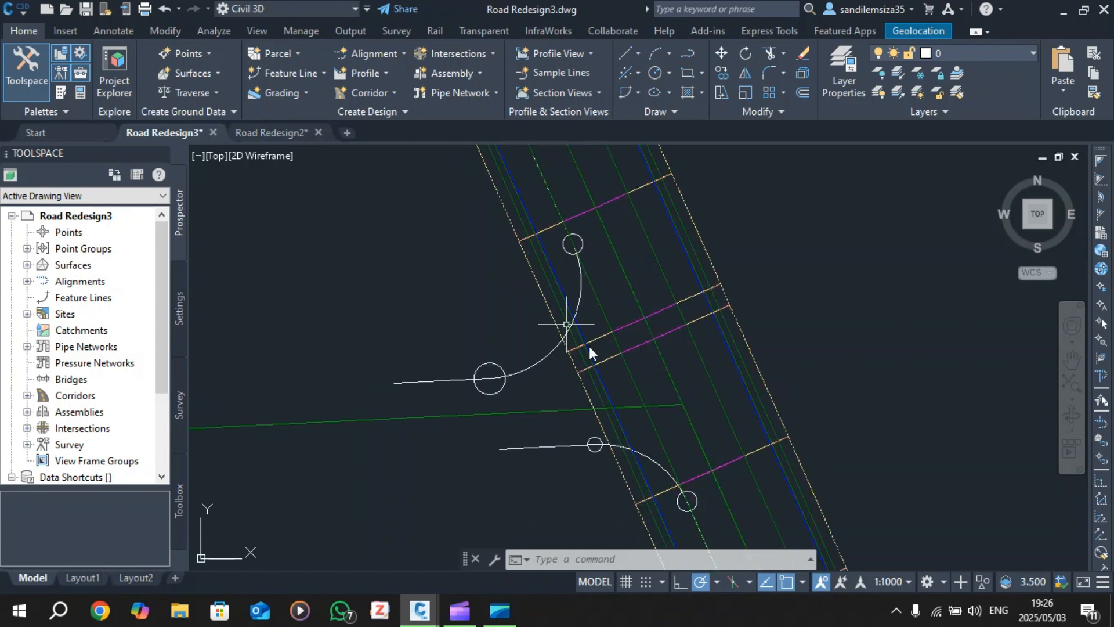
pyautogui.scroll(-5, 652, 284)
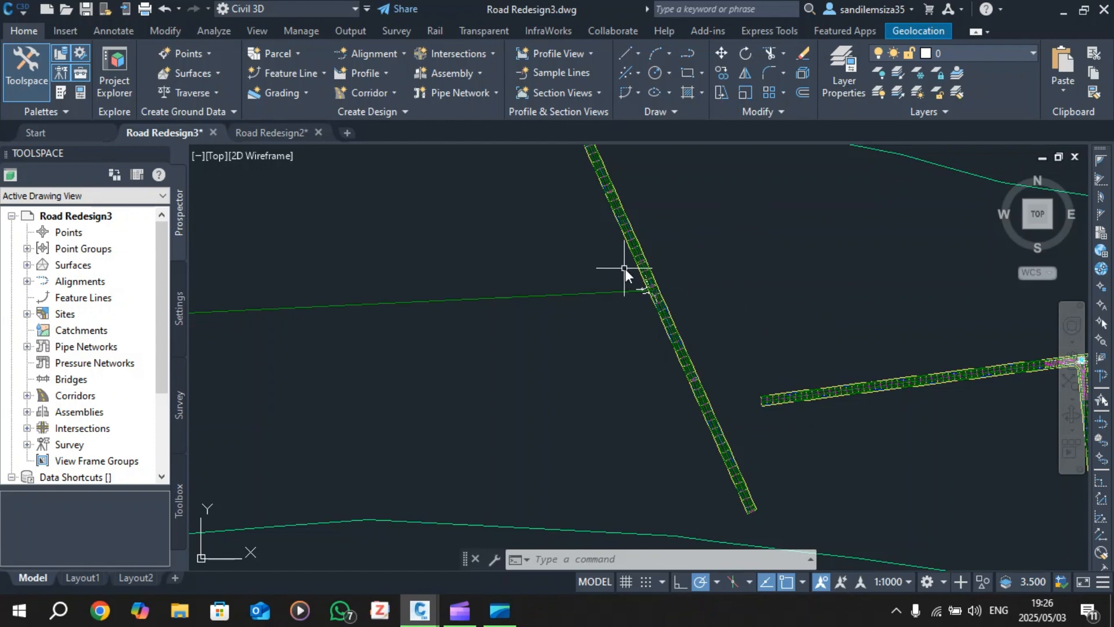
pyautogui.scroll(5, 625, 269)
pyautogui.scroll(8, 511, 225)
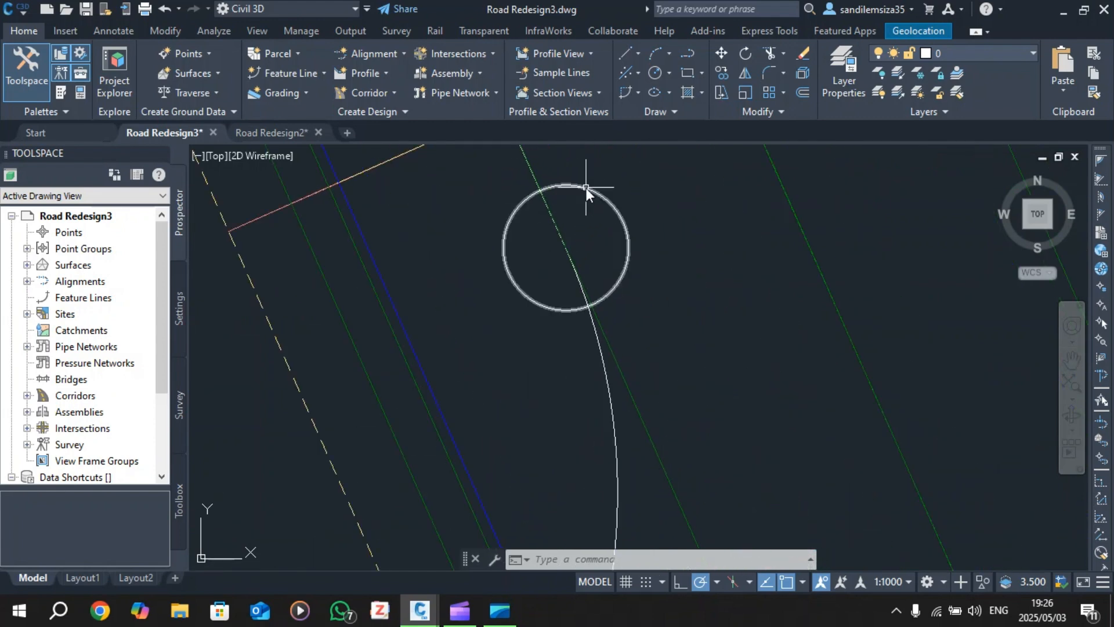
pyautogui.scroll(-2, 569, 248)
pyautogui.scroll(-3, 582, 229)
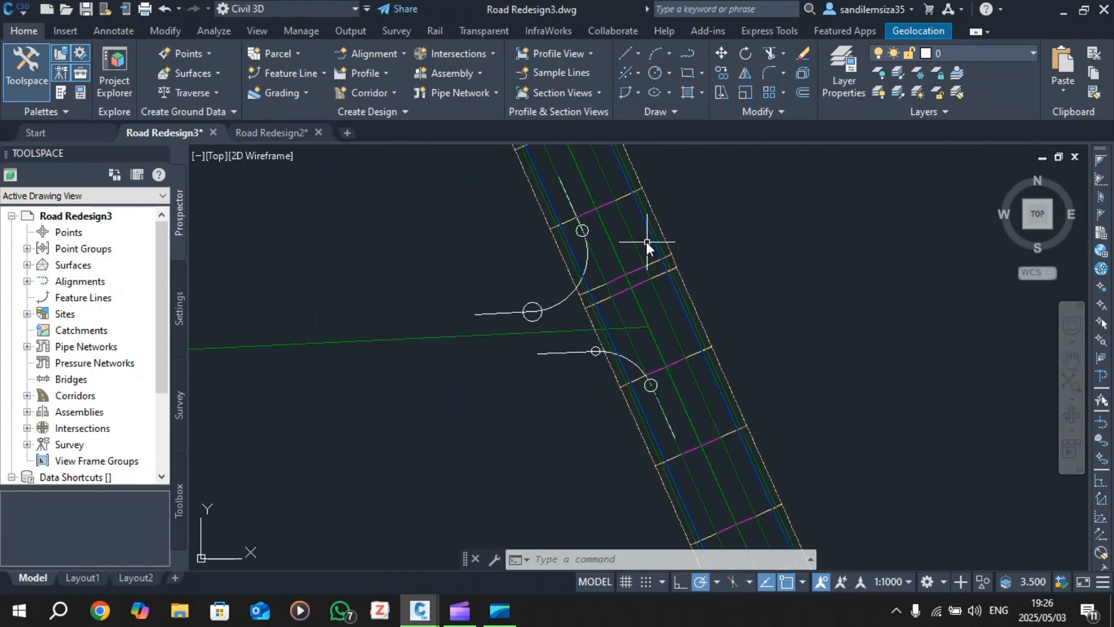
pyautogui.scroll(2, 646, 347)
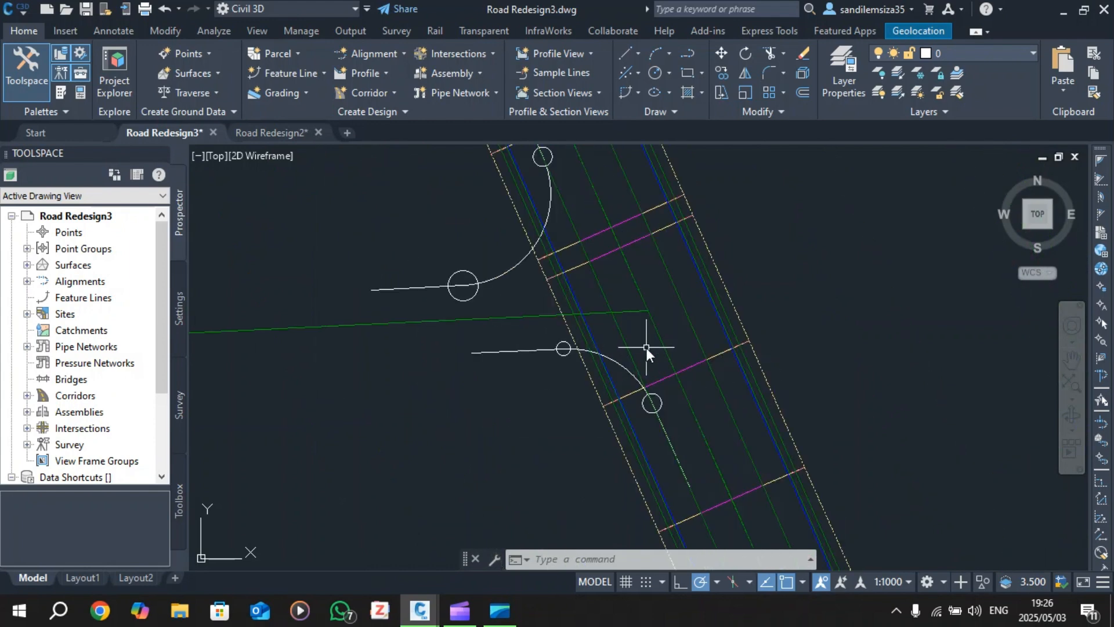
pyautogui.scroll(-2, 647, 347)
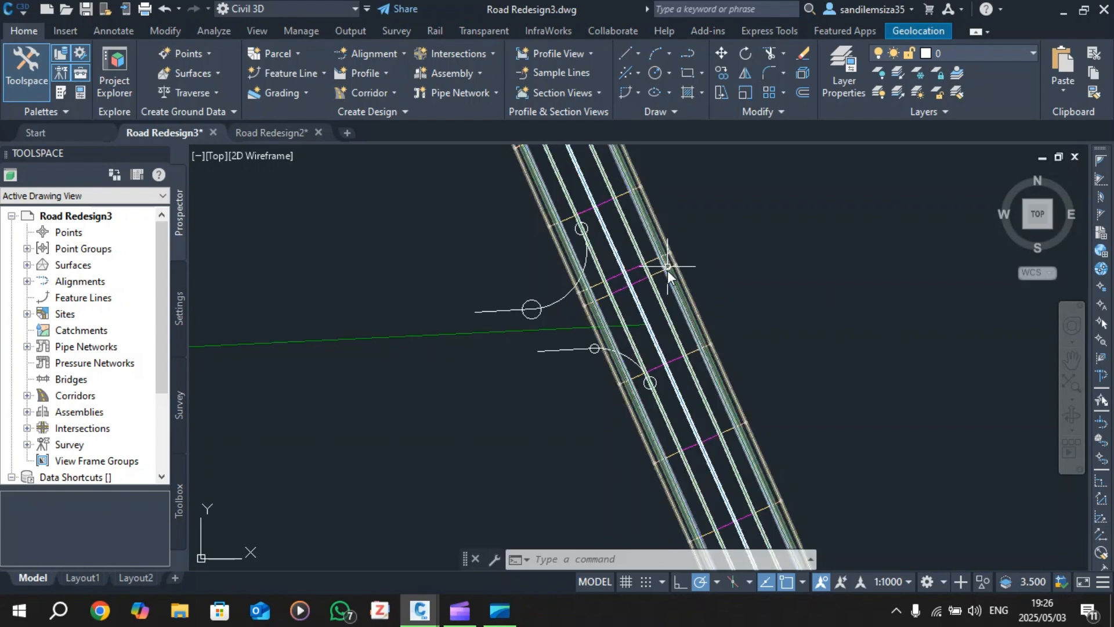
pyautogui.scroll(-3, 681, 290)
pyautogui.scroll(1, 667, 299)
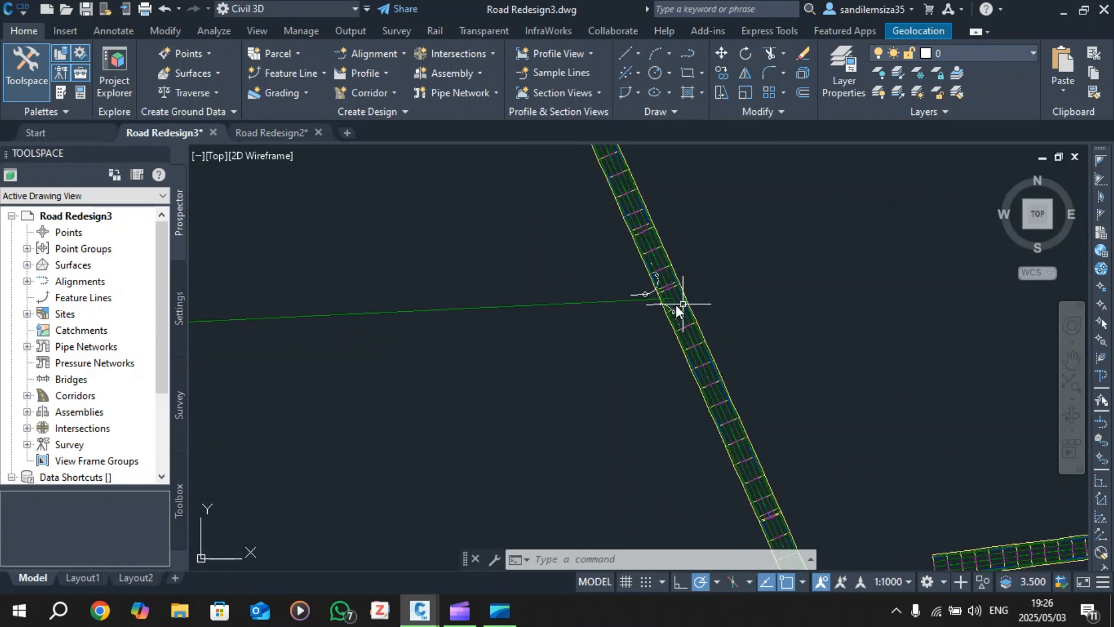
# - Split the R2 render2 corridor's Cross Section region at the northern curb return arc's endpoint on road 2, station 0+347.52 m
pyautogui.scroll(2, 671, 304)
pyautogui.click(688, 242)
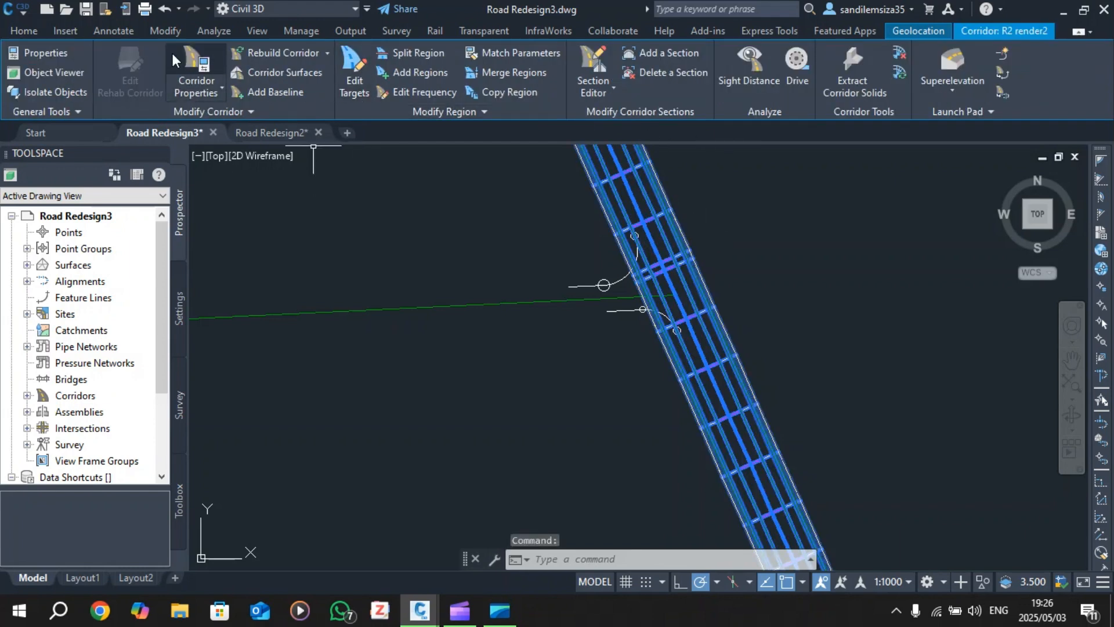
pyautogui.click(203, 66)
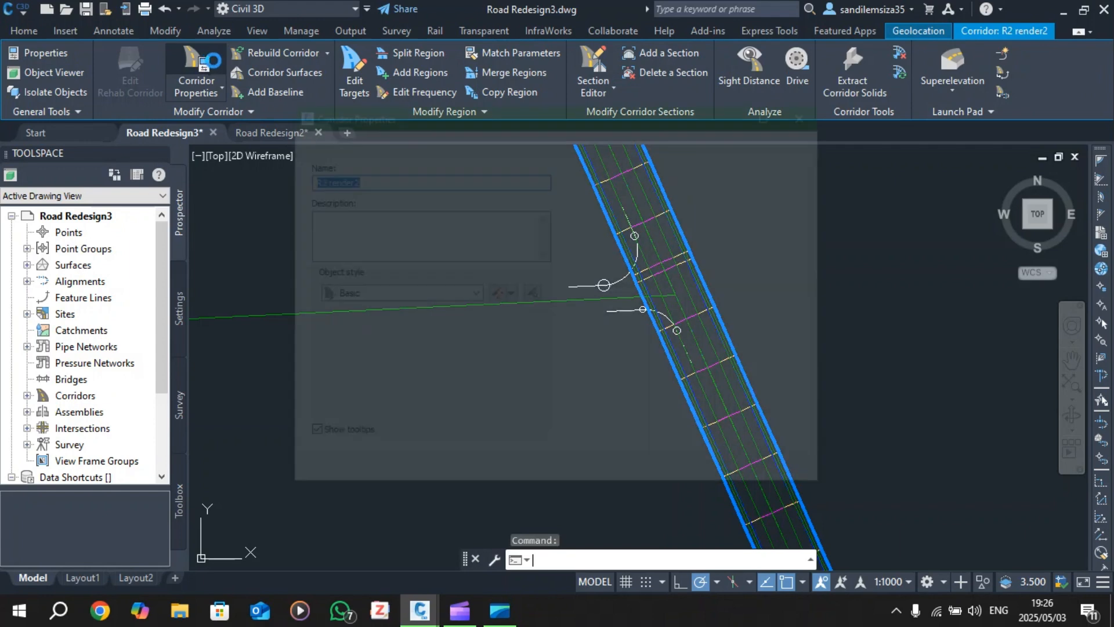
pyautogui.moveTo(464, 103)
pyautogui.mouseDown()
pyautogui.moveTo(138, 89)
pyautogui.moveTo(190, 101)
pyautogui.mouseUp()
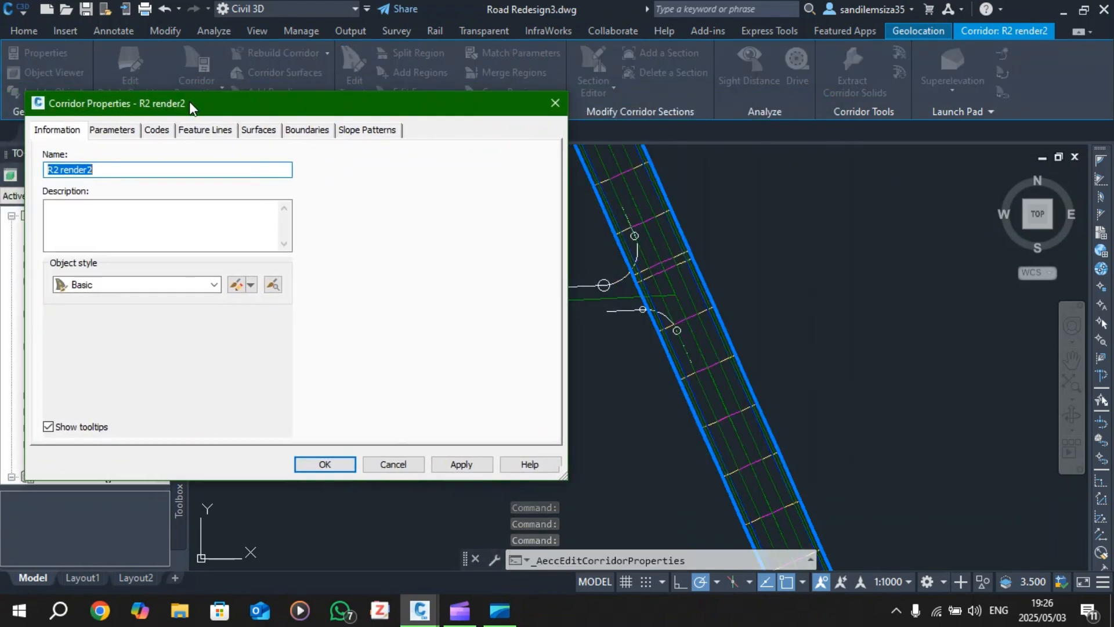
pyautogui.click(119, 131)
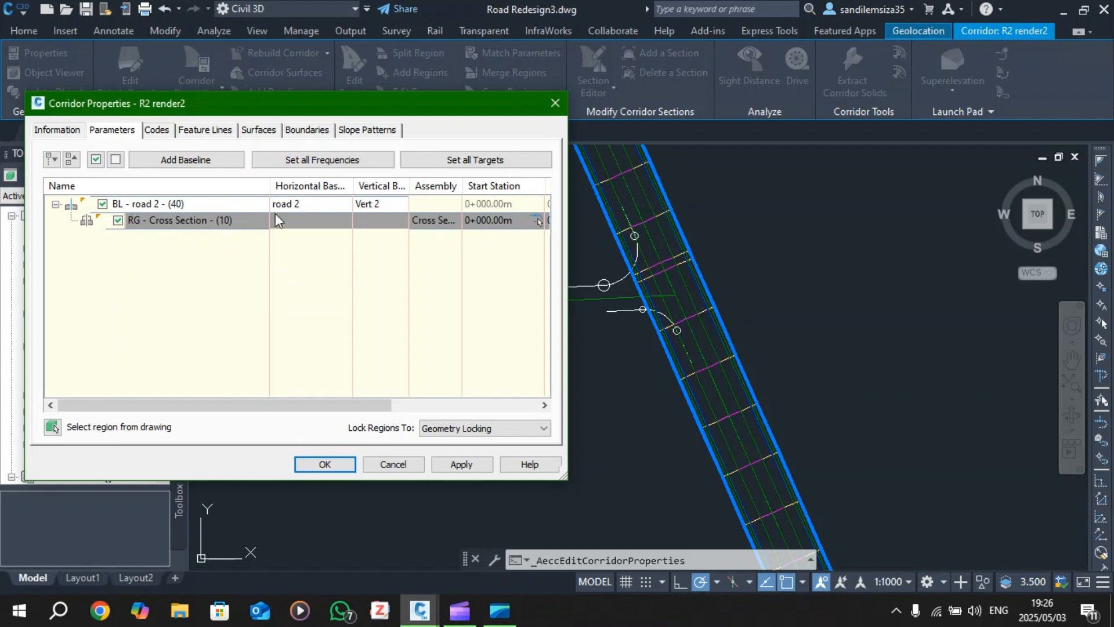
pyautogui.click(192, 226)
pyautogui.click(232, 251)
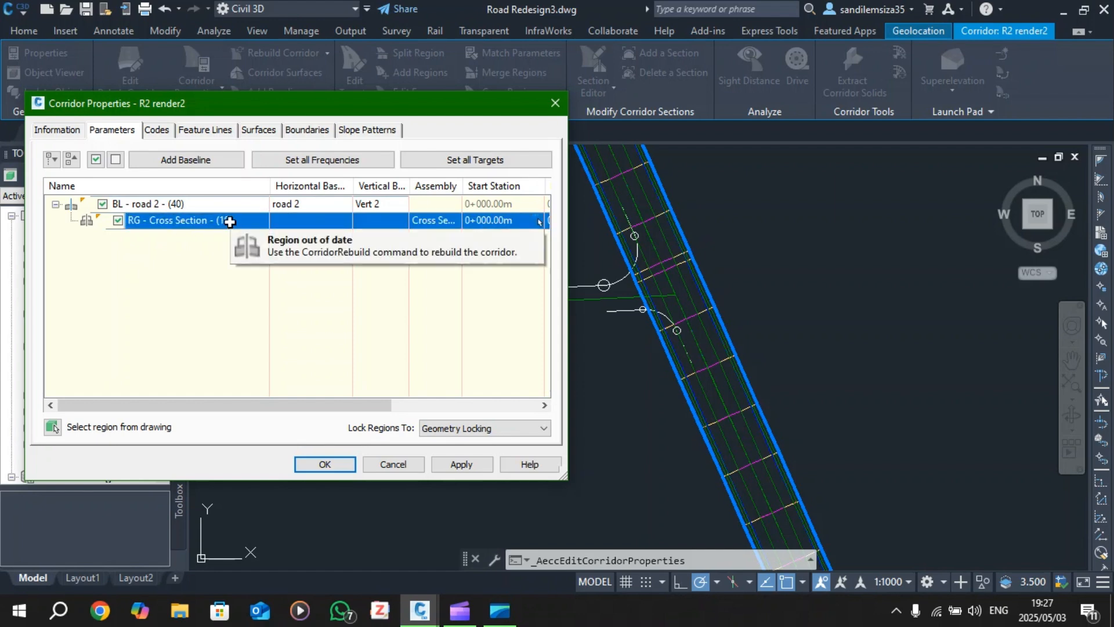
pyautogui.click(194, 203)
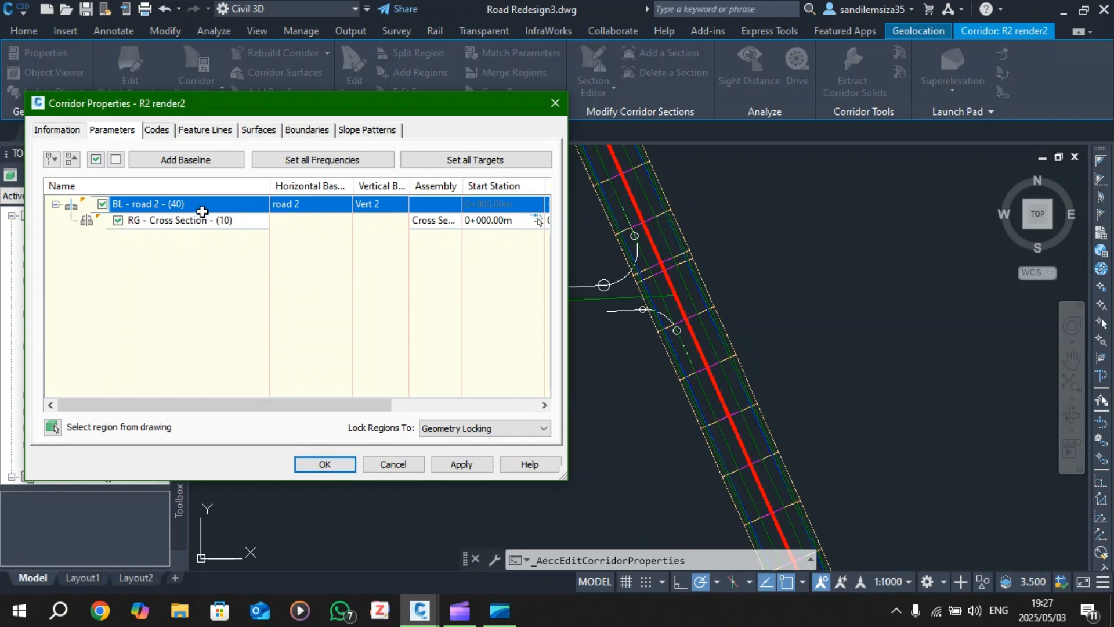
pyautogui.click(164, 221)
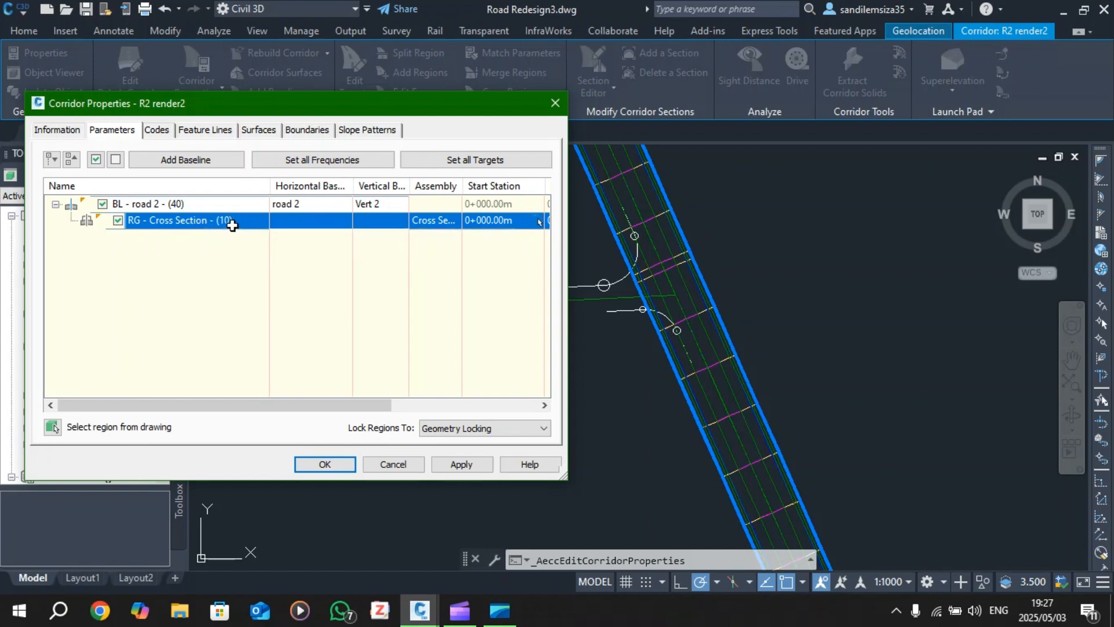
pyautogui.rightClick(209, 221)
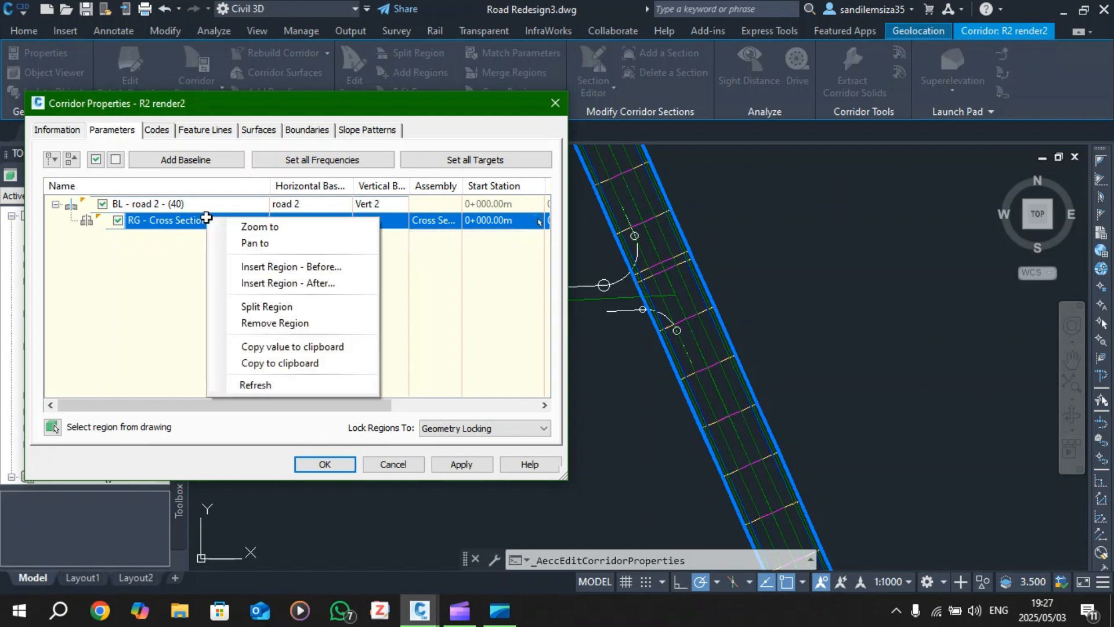
pyautogui.click(266, 307)
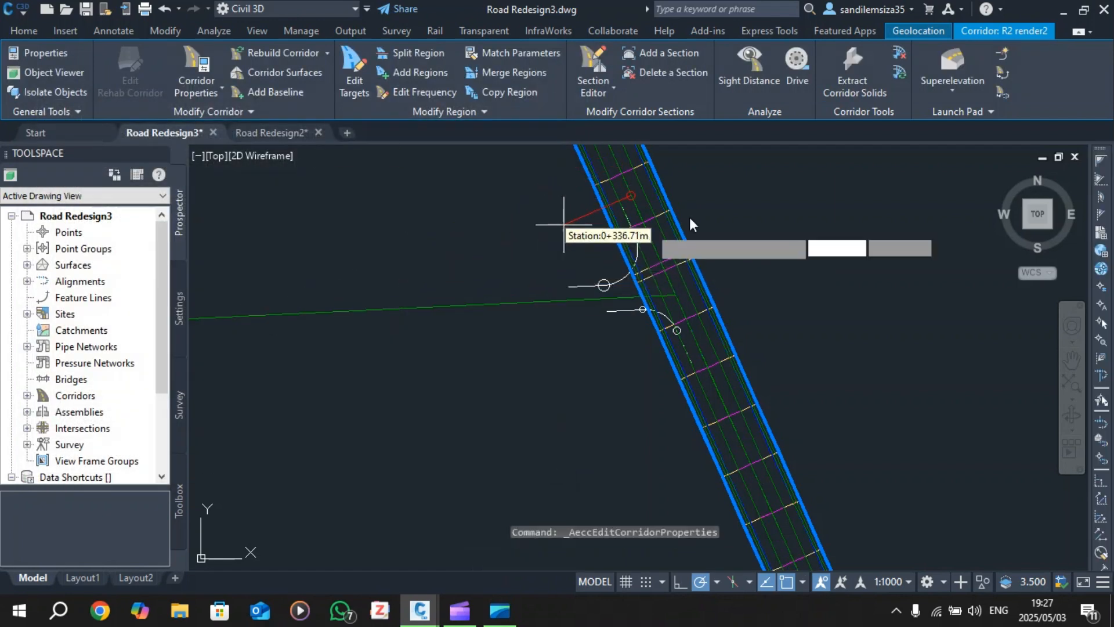
pyautogui.scroll(5, 715, 213)
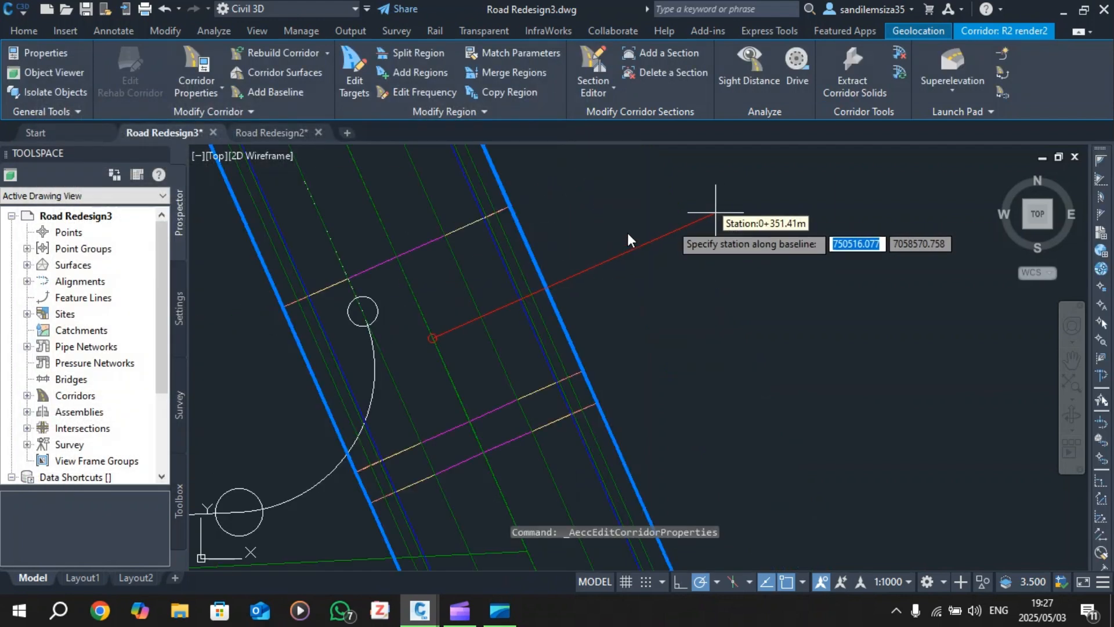
pyautogui.click(362, 312)
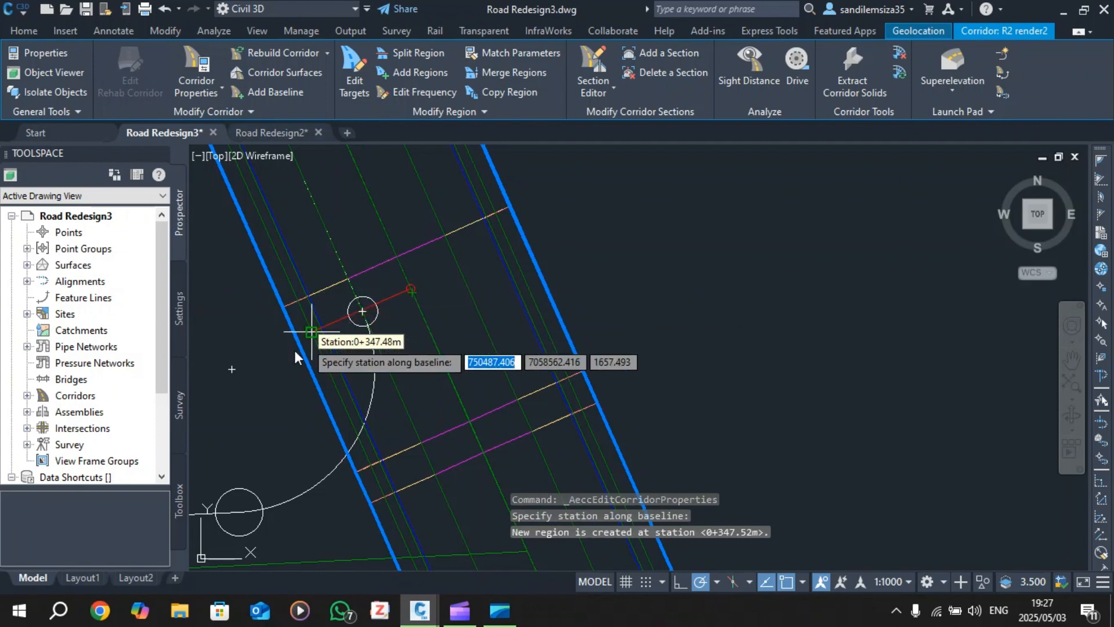
# - Add another region split at the same northern arc endpoint, station 0+347.52 m, snapping precisely to the circle's centre
pyautogui.scroll(3, 322, 347)
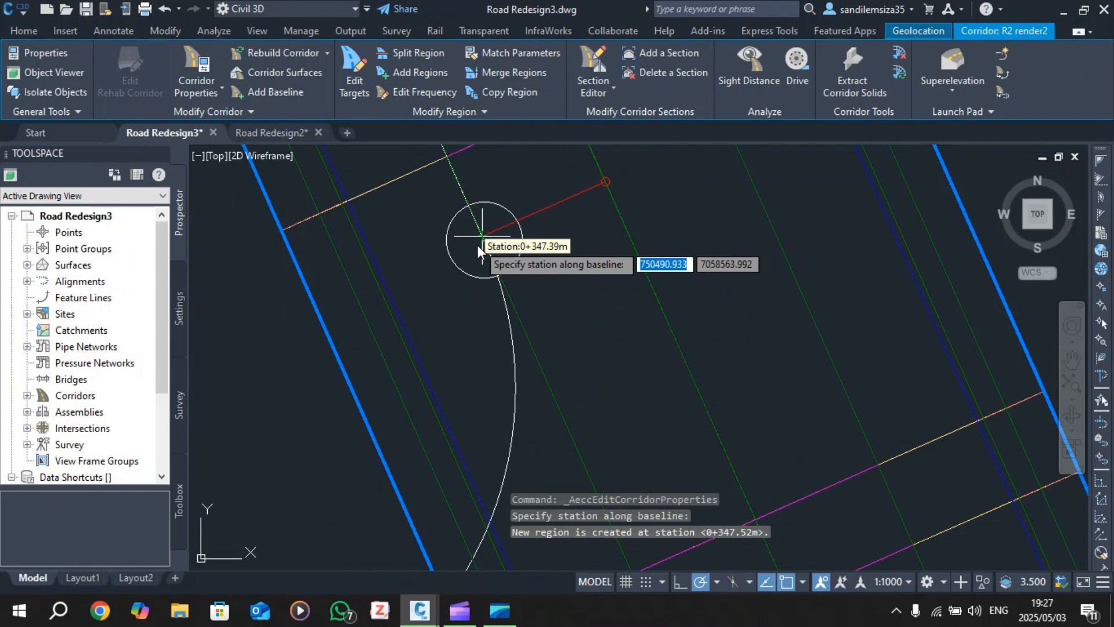
pyautogui.scroll(4, 480, 243)
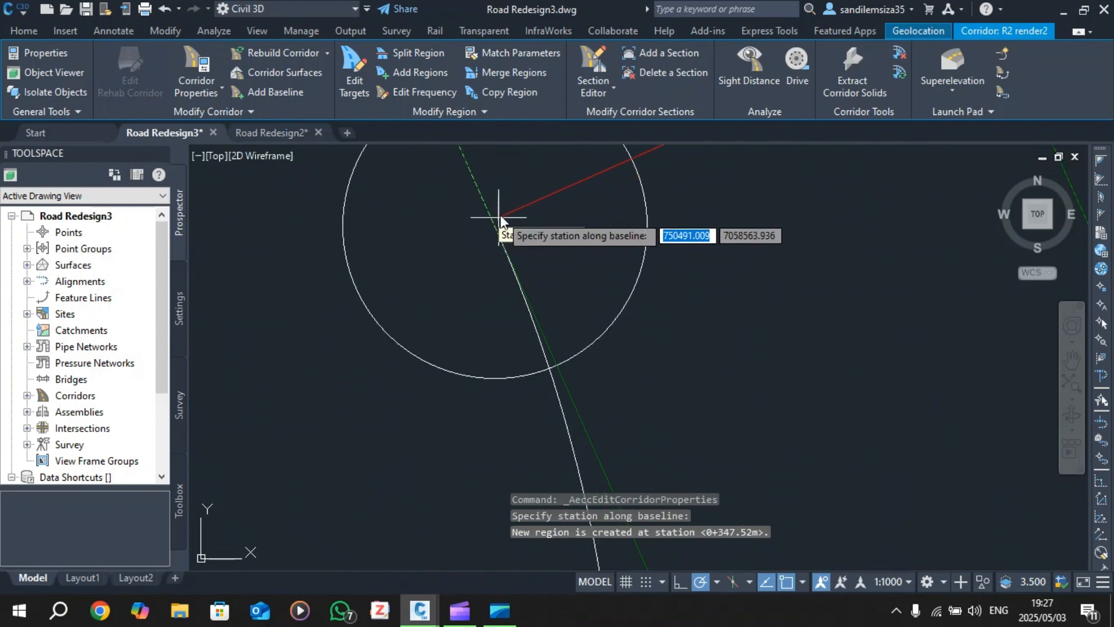
pyautogui.scroll(-4, 502, 224)
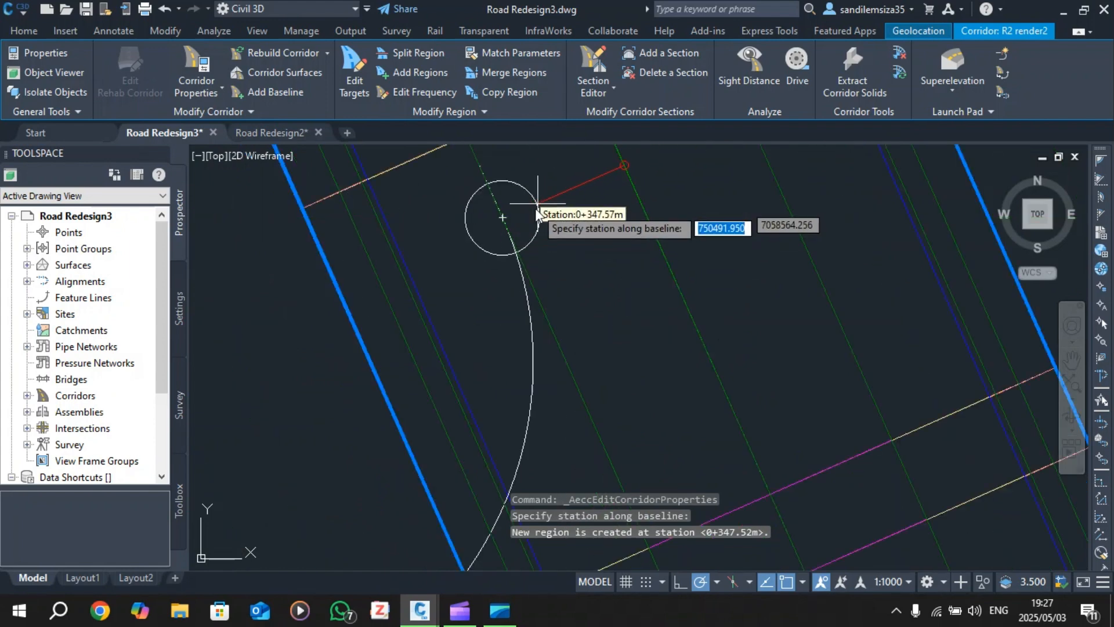
pyautogui.click(502, 218)
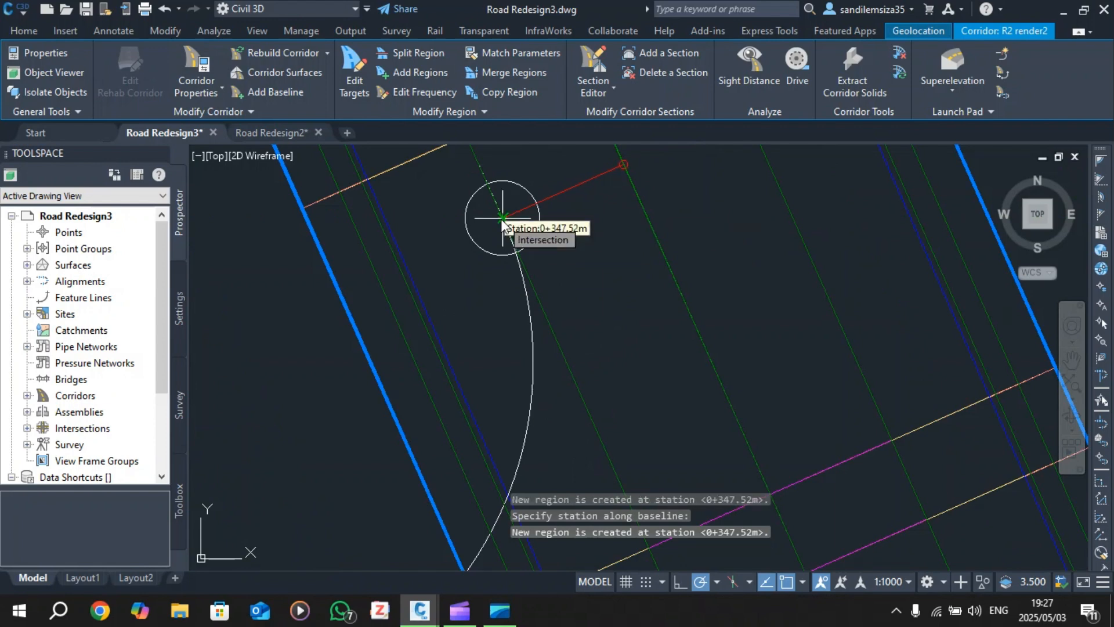
# - Split the region at the southern curb return arc's endpoint, station 0+376.90 m, and finish specifying split stations
pyautogui.scroll(-10, 503, 224)
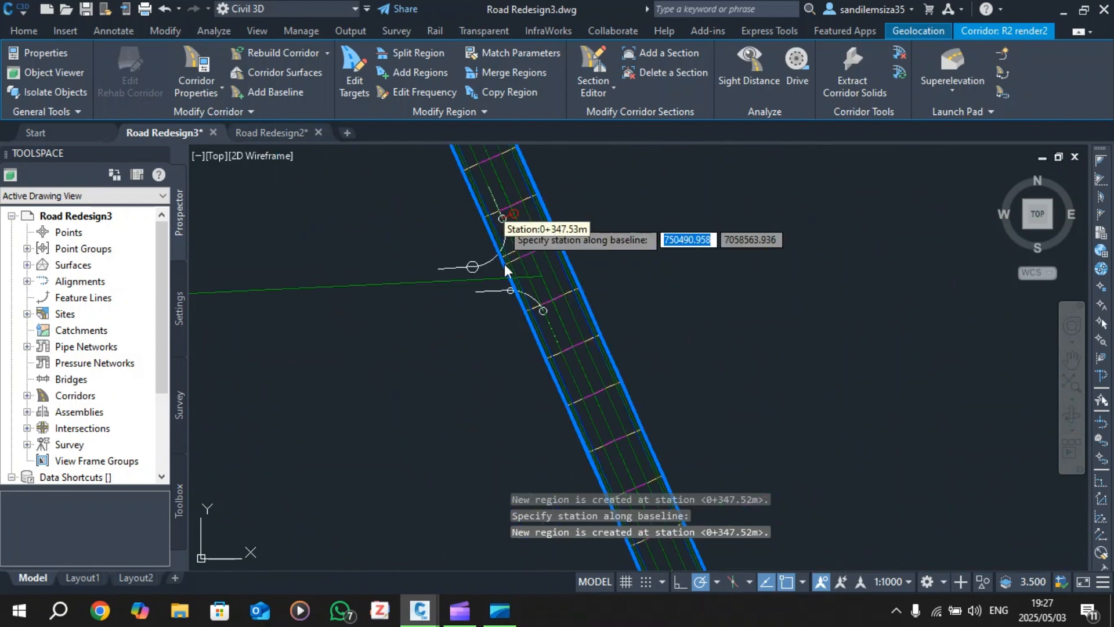
pyautogui.scroll(-2, 505, 265)
pyautogui.scroll(2, 502, 321)
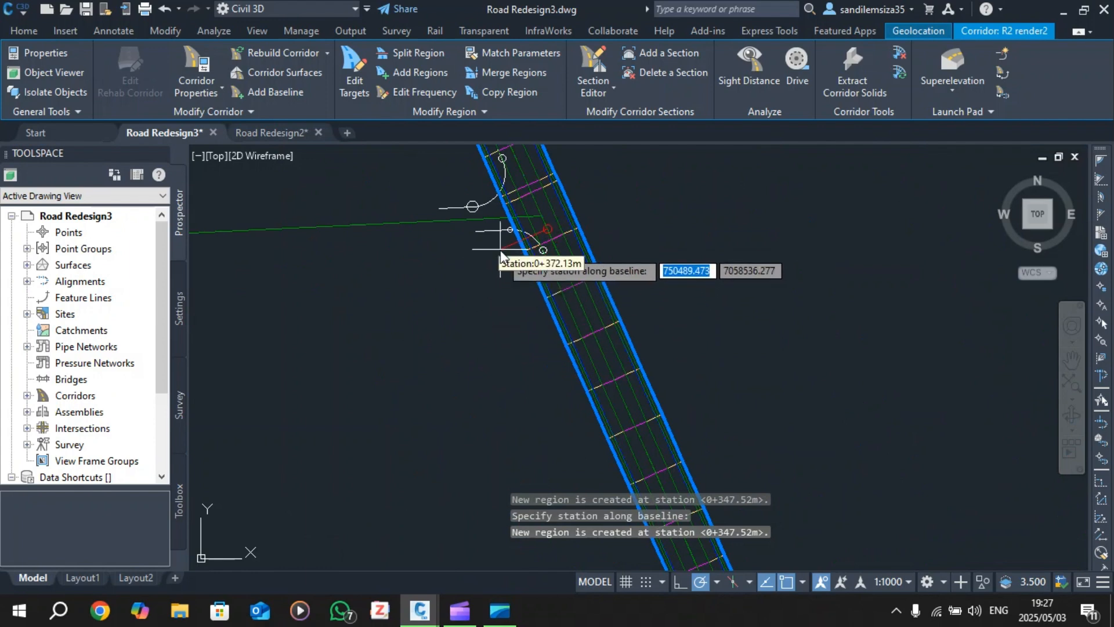
pyautogui.scroll(4, 493, 253)
pyautogui.scroll(2, 615, 250)
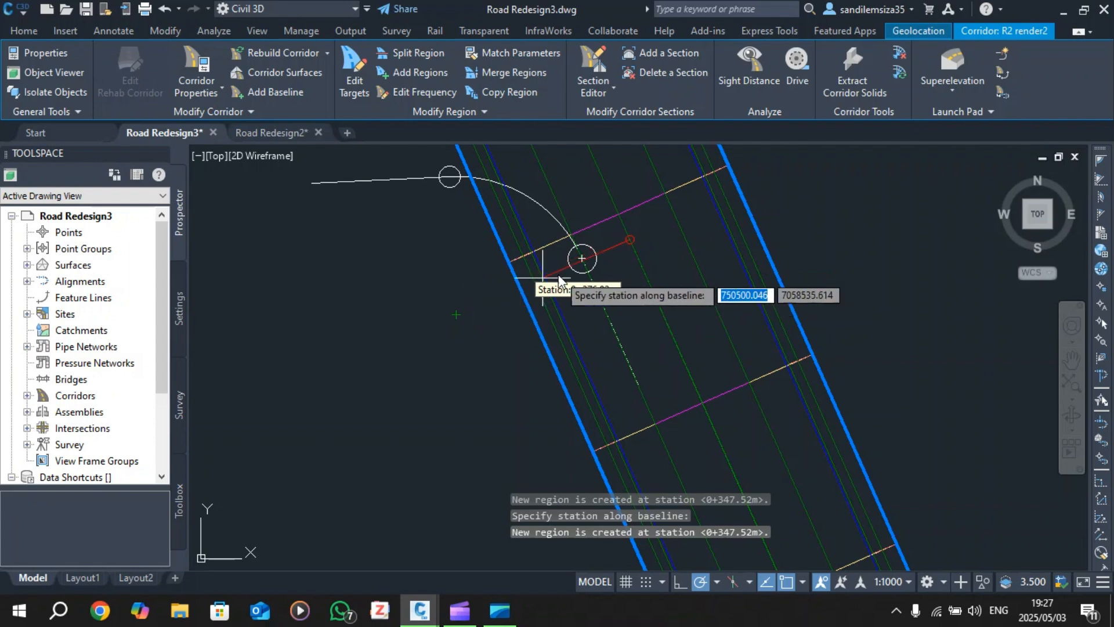
pyautogui.click(584, 264)
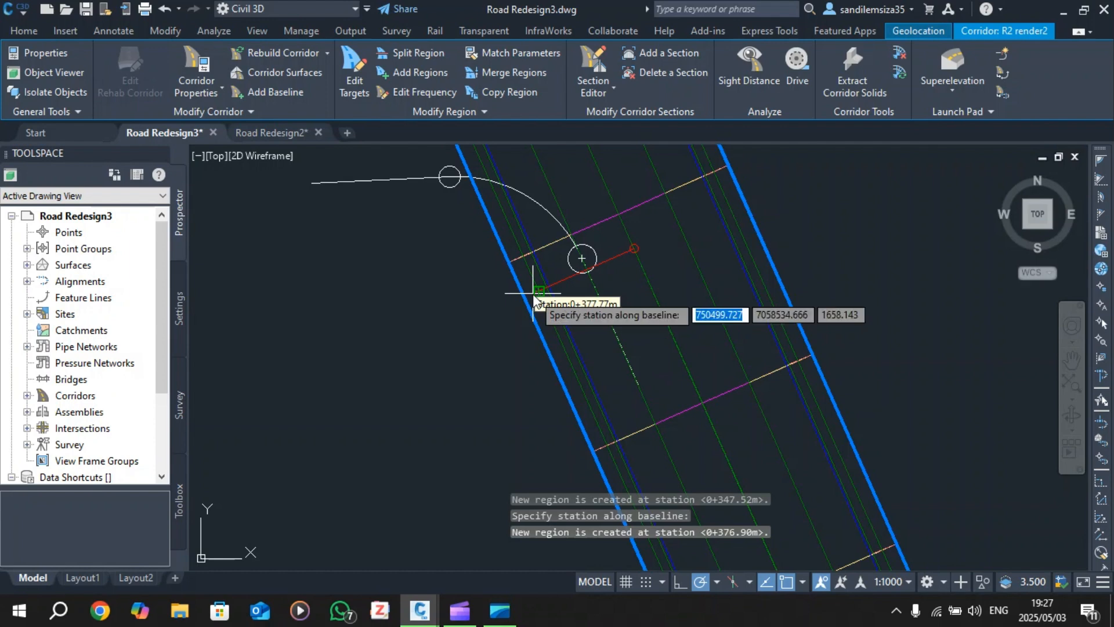
pyautogui.press('Return')
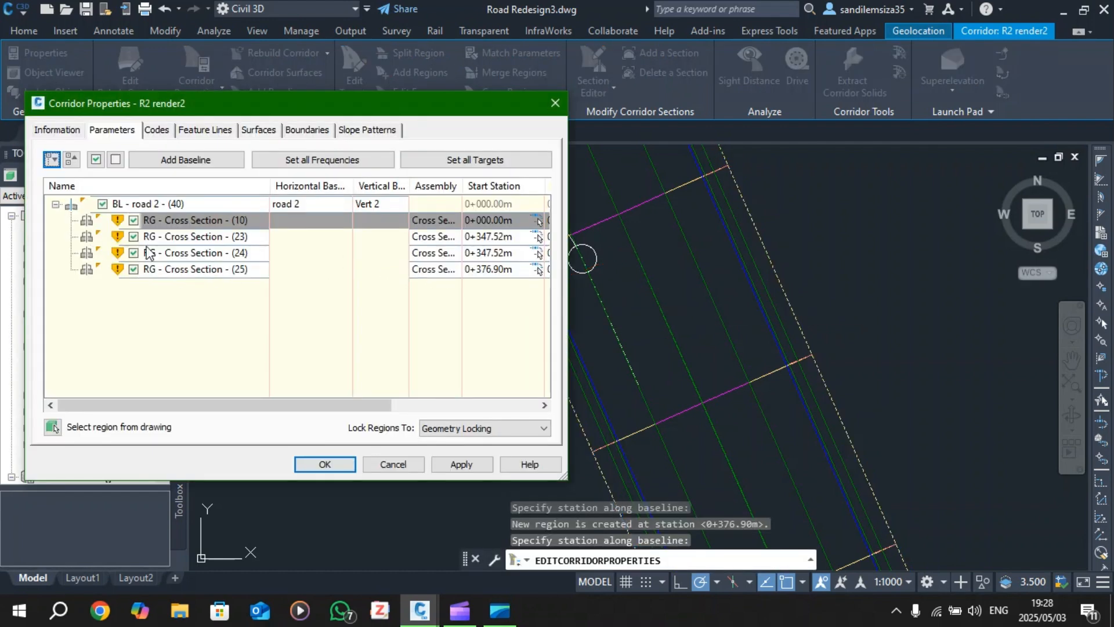
# - Try to apply the split regions to the R2 render2 corridor and discard the pending corridor property changes
pyautogui.moveTo(267, 111); pyautogui.dragTo(555, 144)
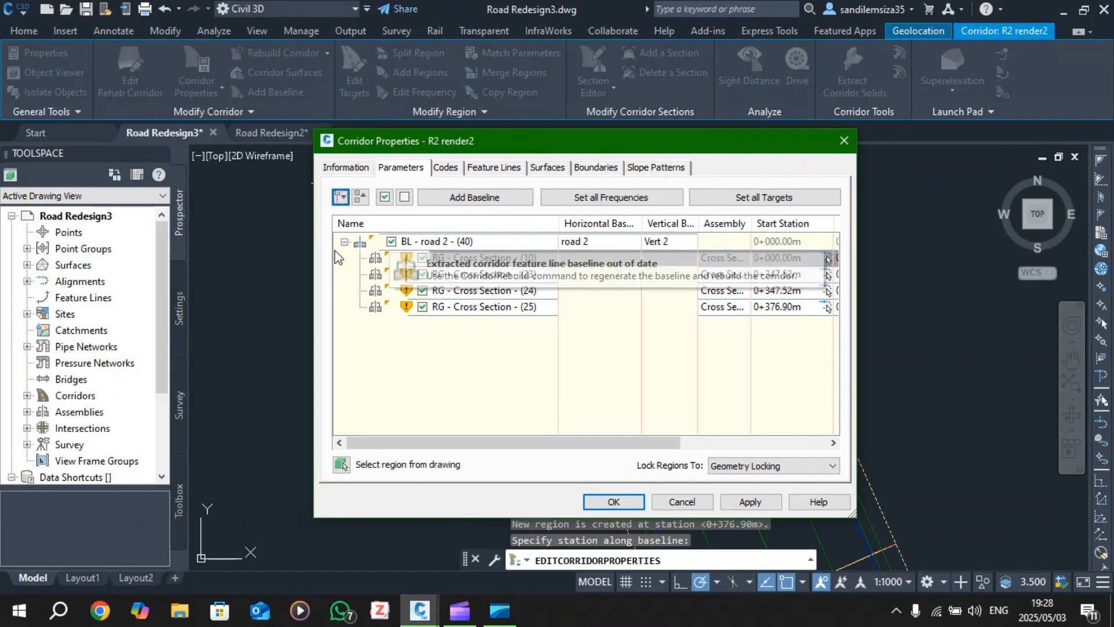
pyautogui.moveTo(470, 138); pyautogui.dragTo(80, 75)
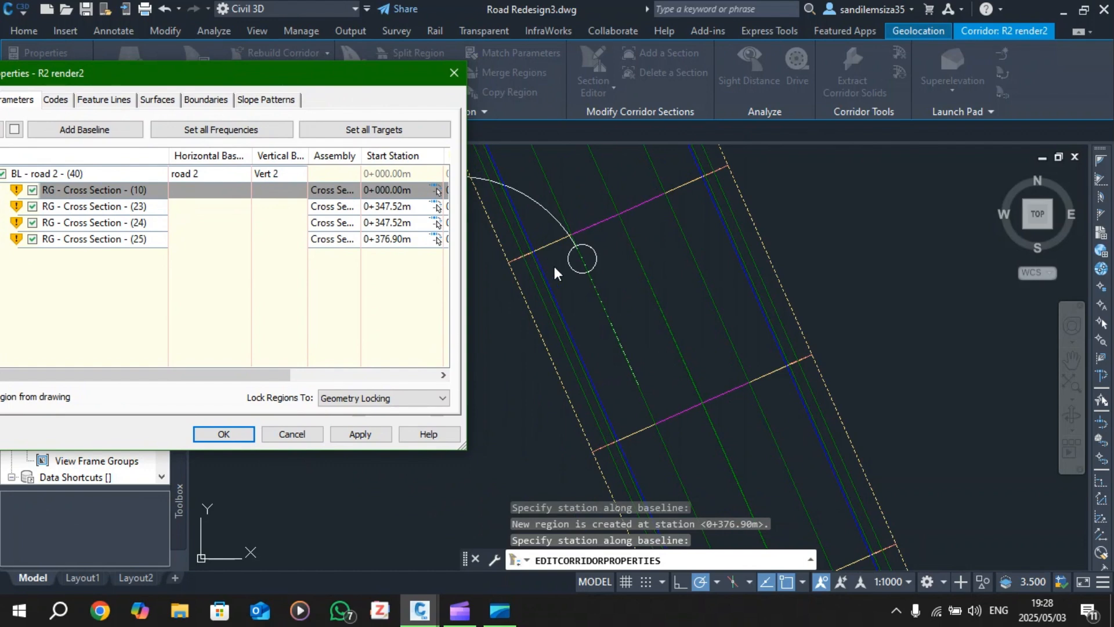
pyautogui.moveTo(280, 82); pyautogui.dragTo(879, 93)
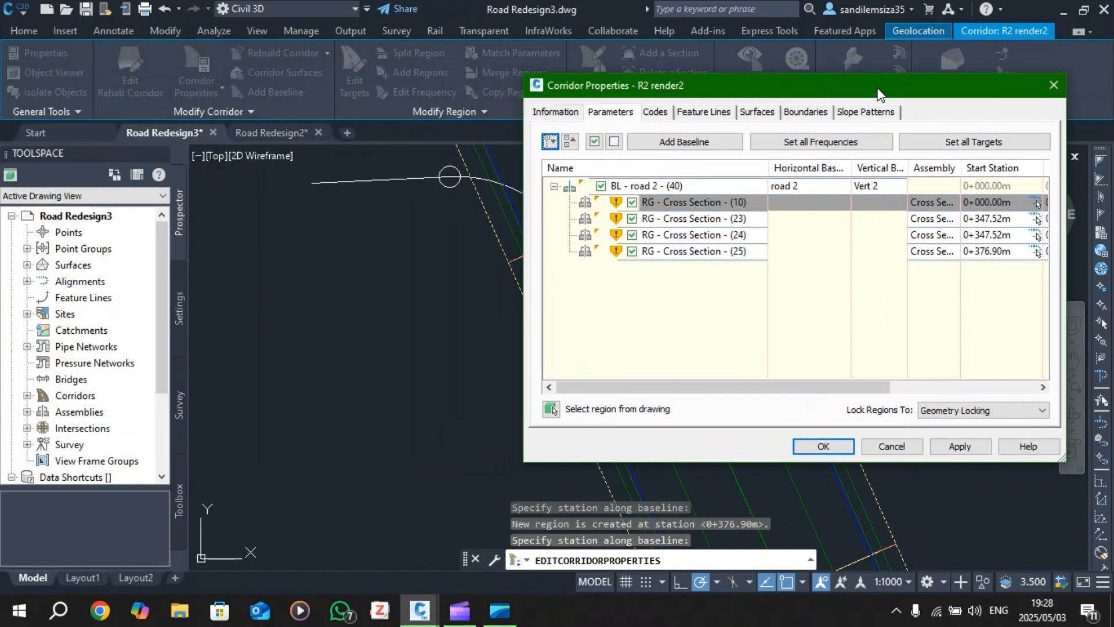
pyautogui.click(959, 447)
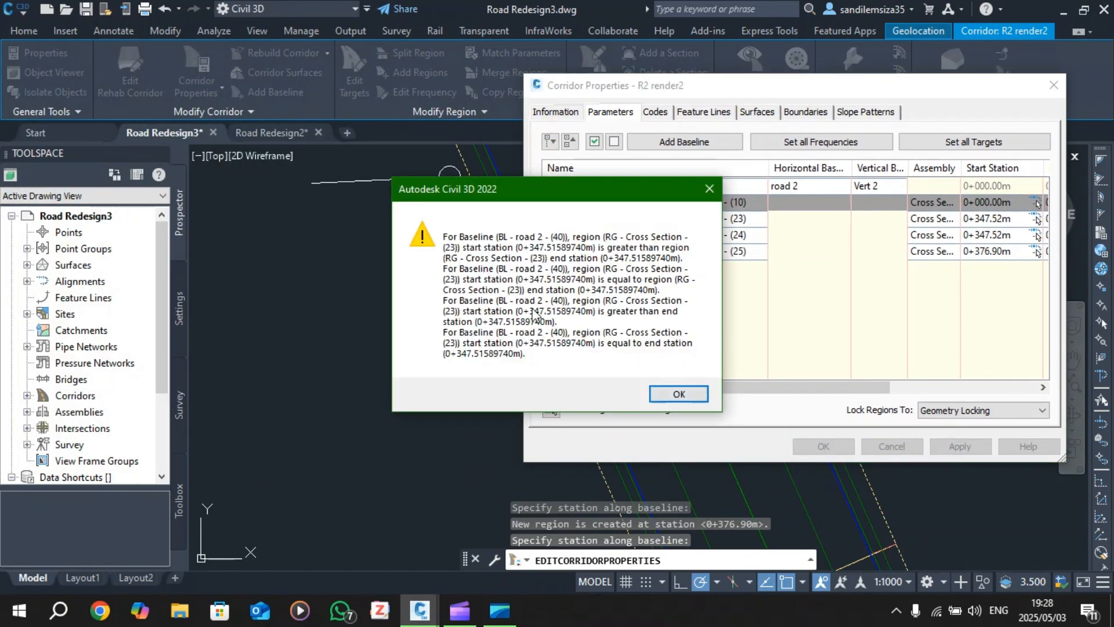
pyautogui.click(681, 394)
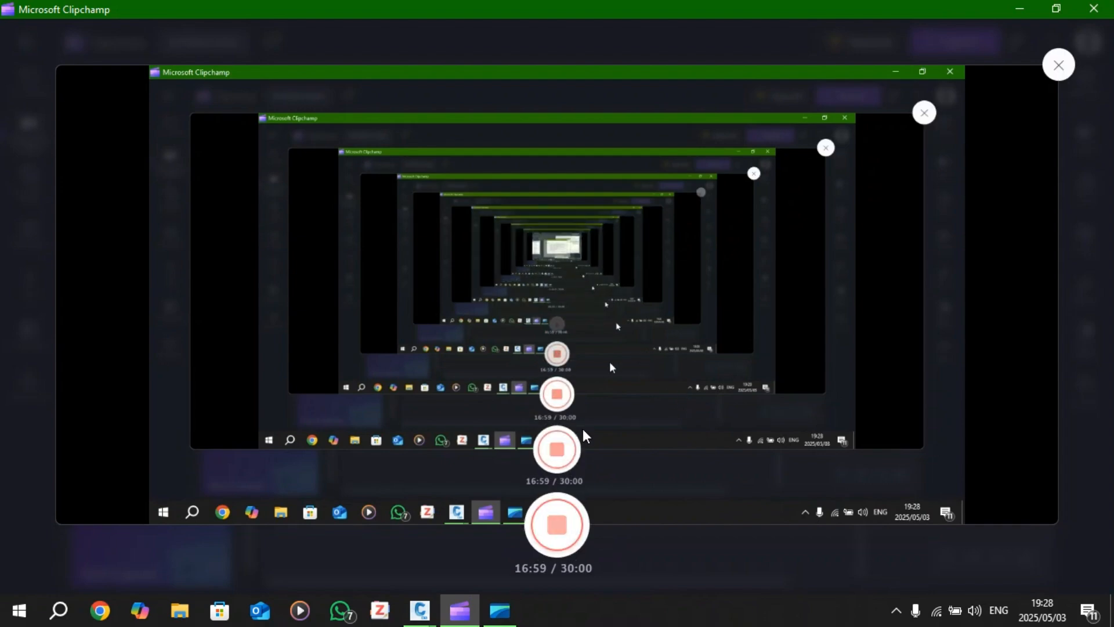
pyautogui.moveTo(419, 609)
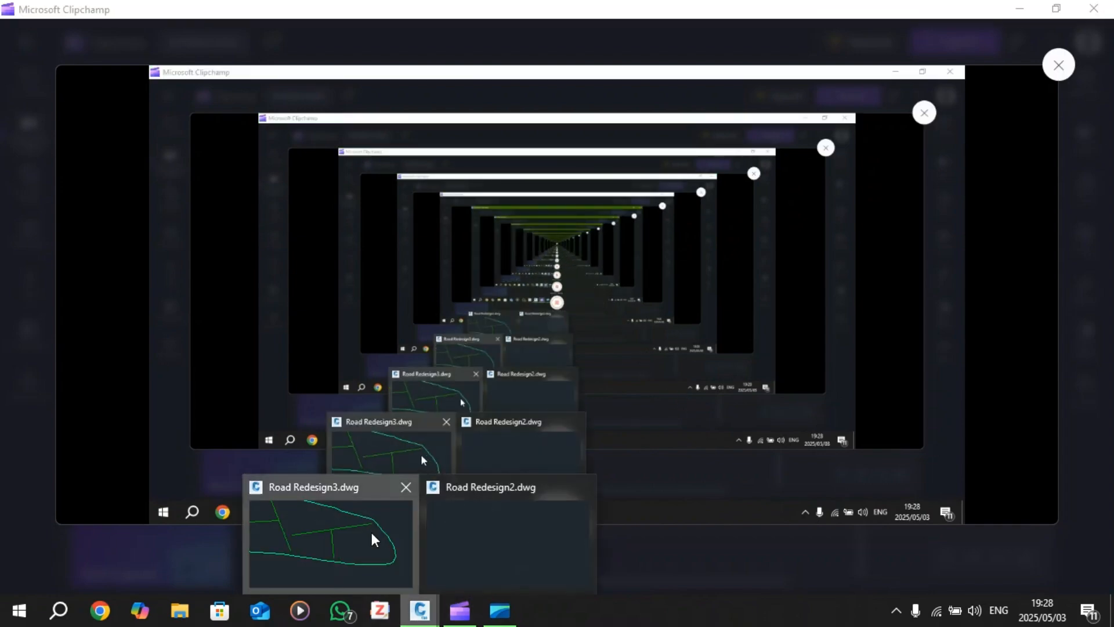
pyautogui.click(371, 532)
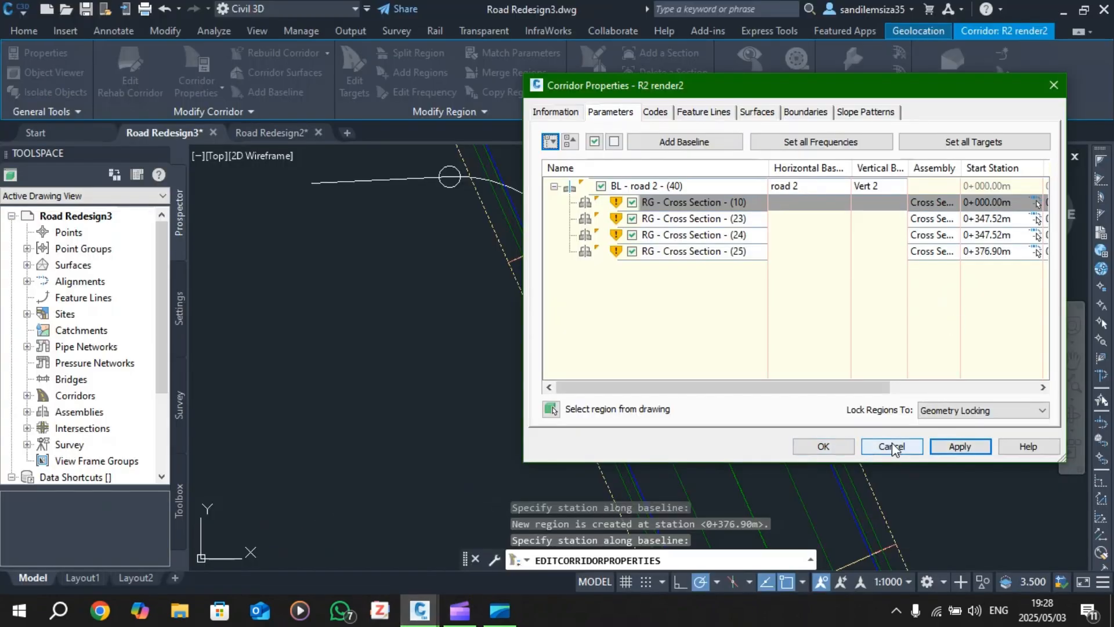
pyautogui.click(877, 448)
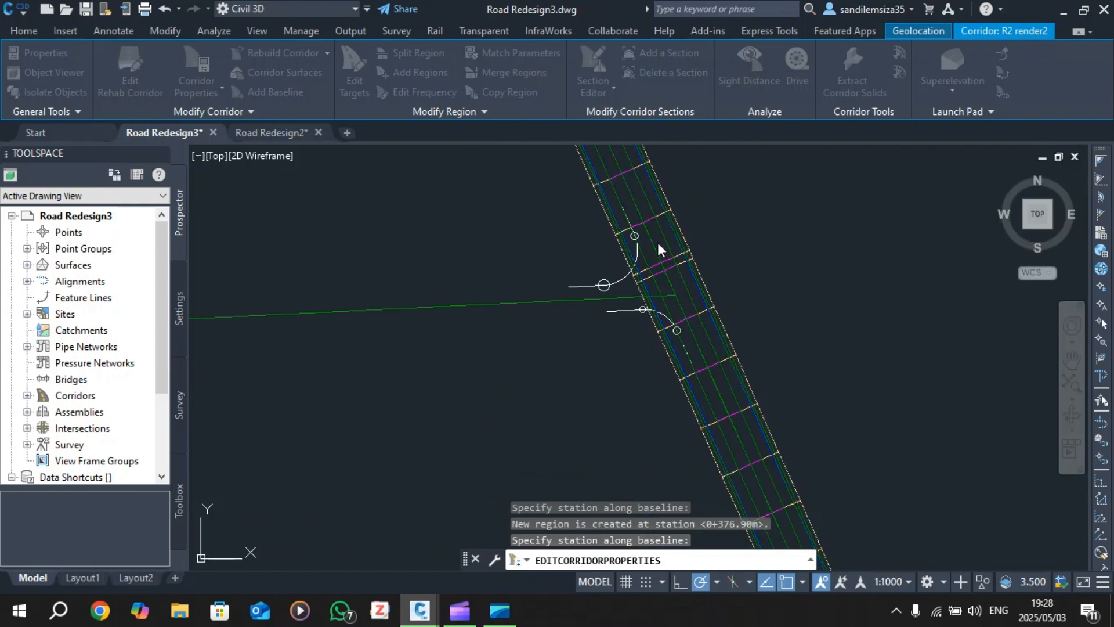
# - Reopen the R2 render2 corridor's parameters and split its Cross Section region once at the northern arc's endpoint, station 0+347.52 m
pyautogui.scroll(3, 657, 243)
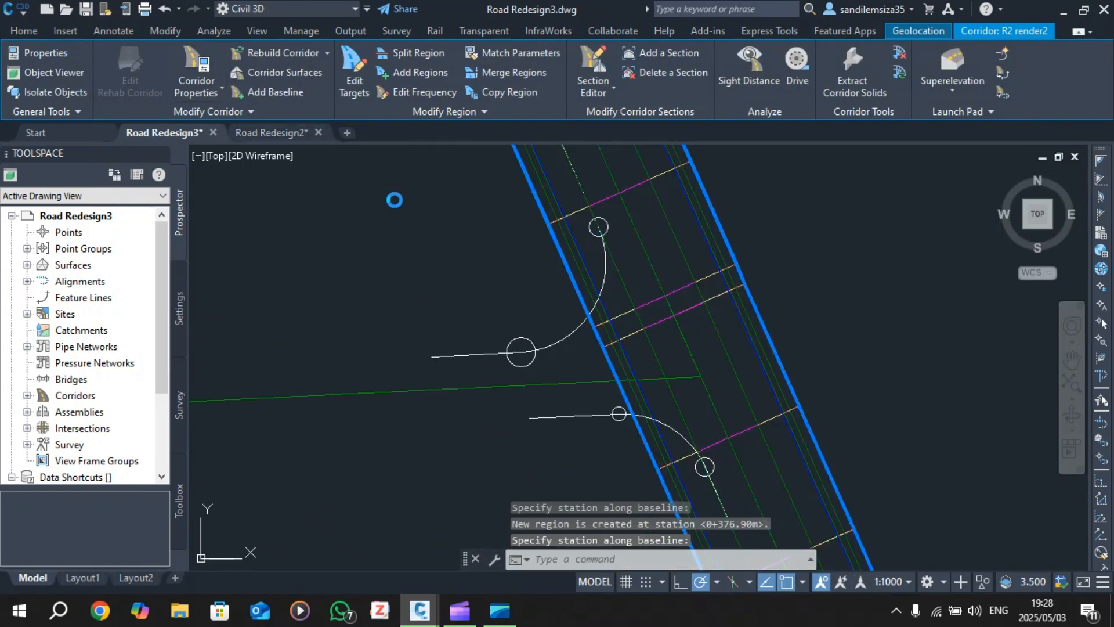
pyautogui.moveTo(703, 91); pyautogui.dragTo(155, 48)
pyautogui.click(148, 161)
pyautogui.rightClick(149, 165)
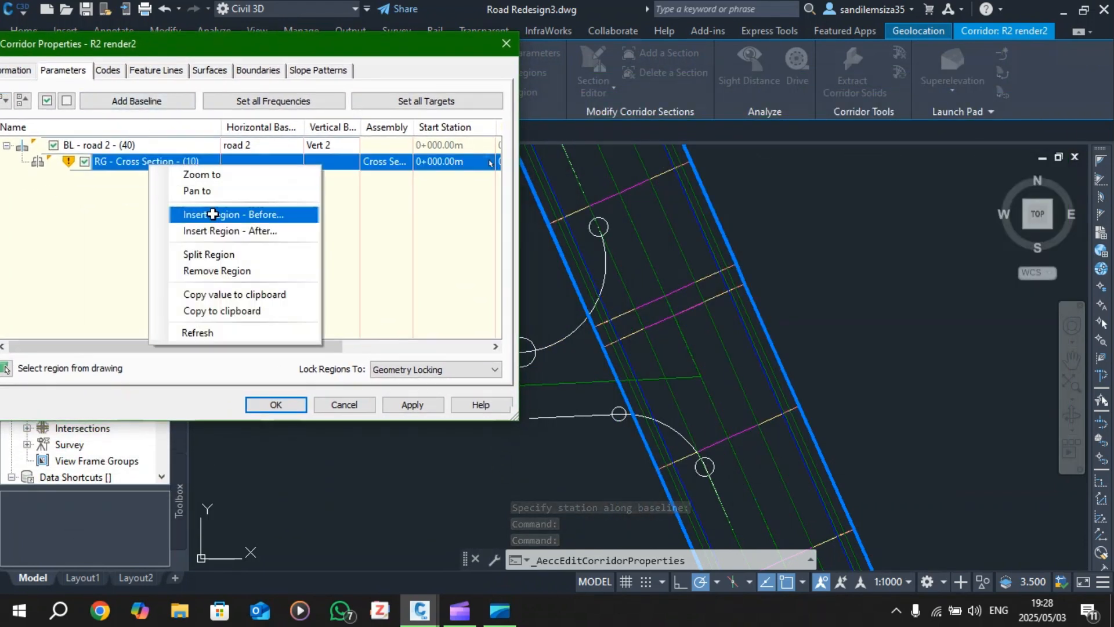
pyautogui.click(224, 254)
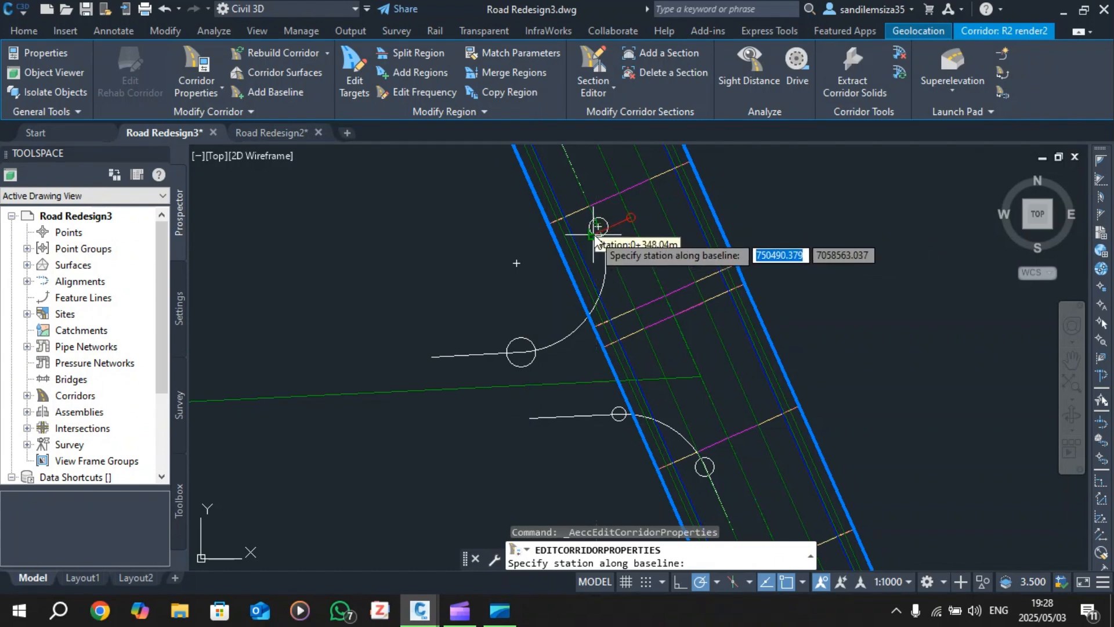
pyautogui.scroll(2, 598, 233)
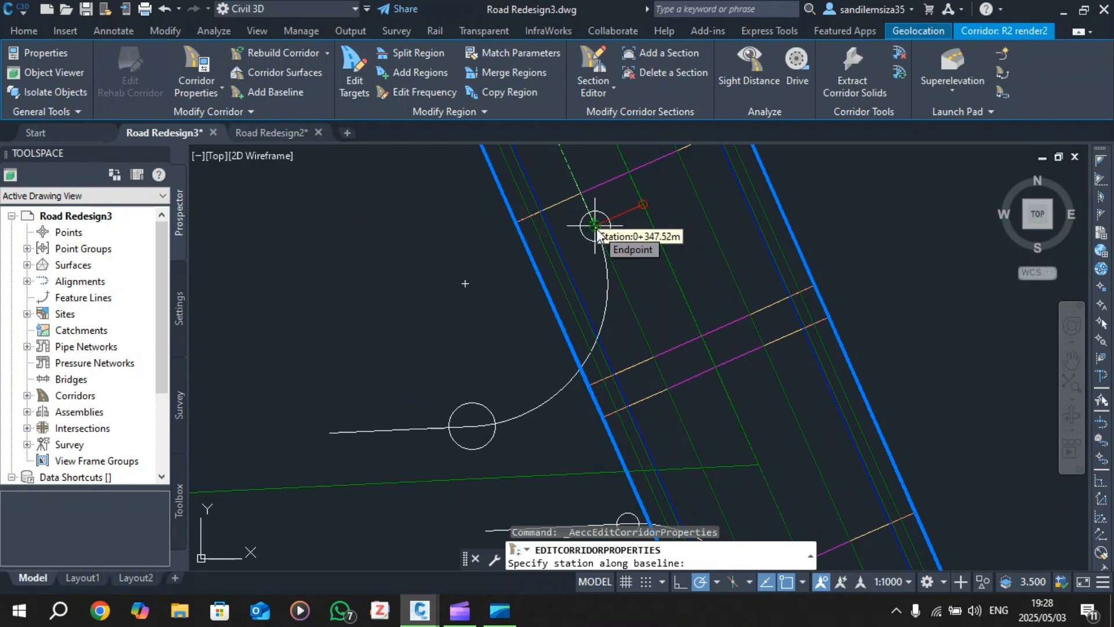
pyautogui.click(596, 226)
# - Add a second region split at the southern curb return arc's endpoint, station 0+376.90 m, and end the station picking
pyautogui.scroll(-4, 596, 232)
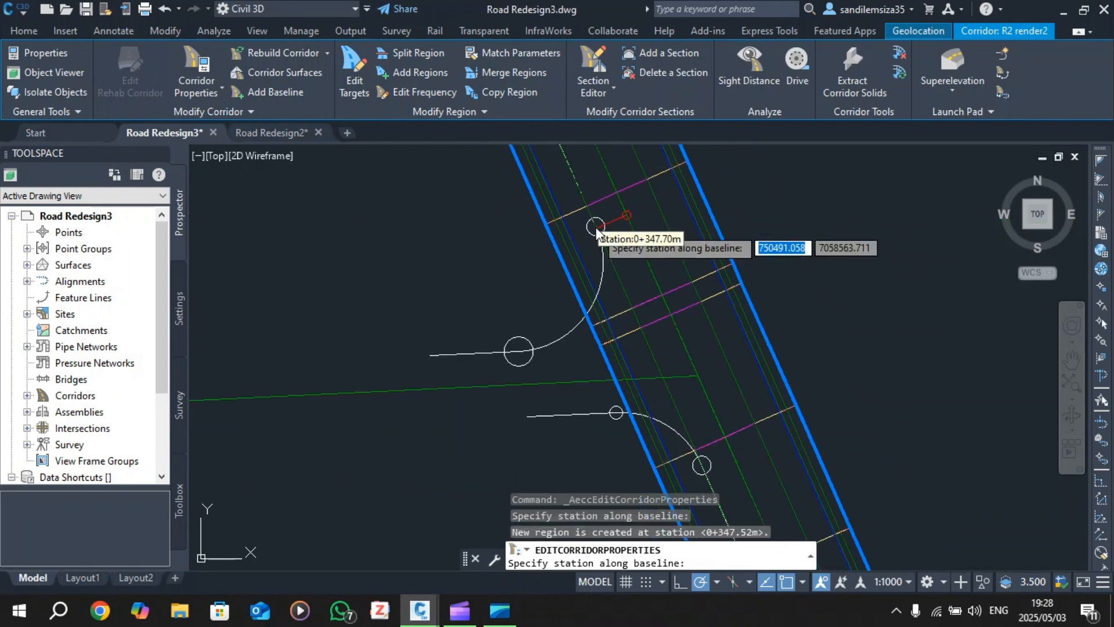
pyautogui.scroll(-2, 596, 227)
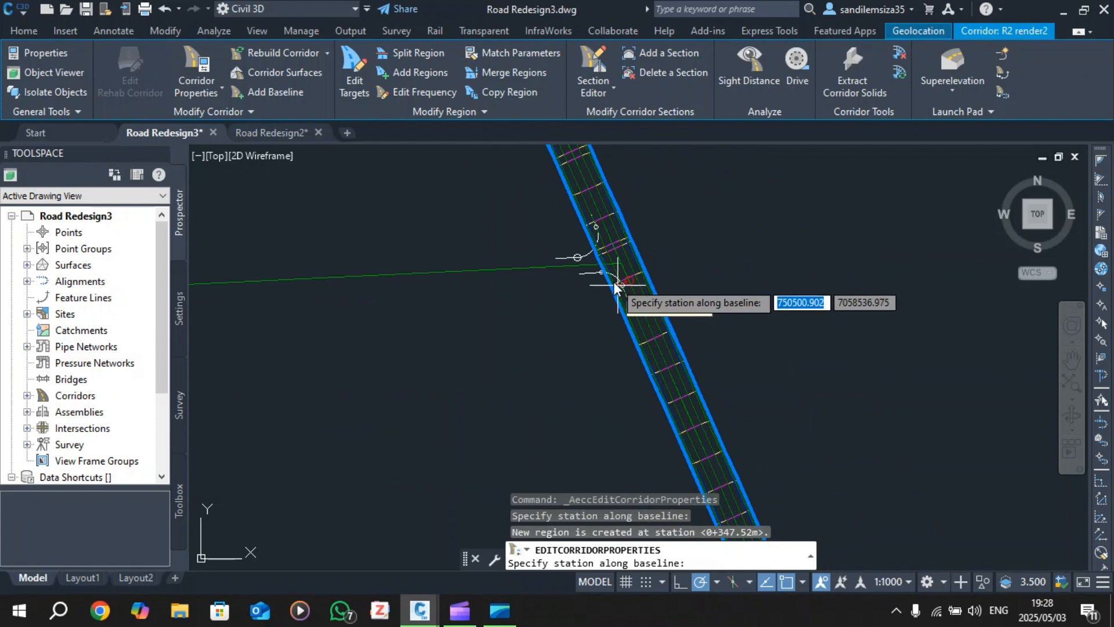
pyautogui.scroll(1, 639, 274)
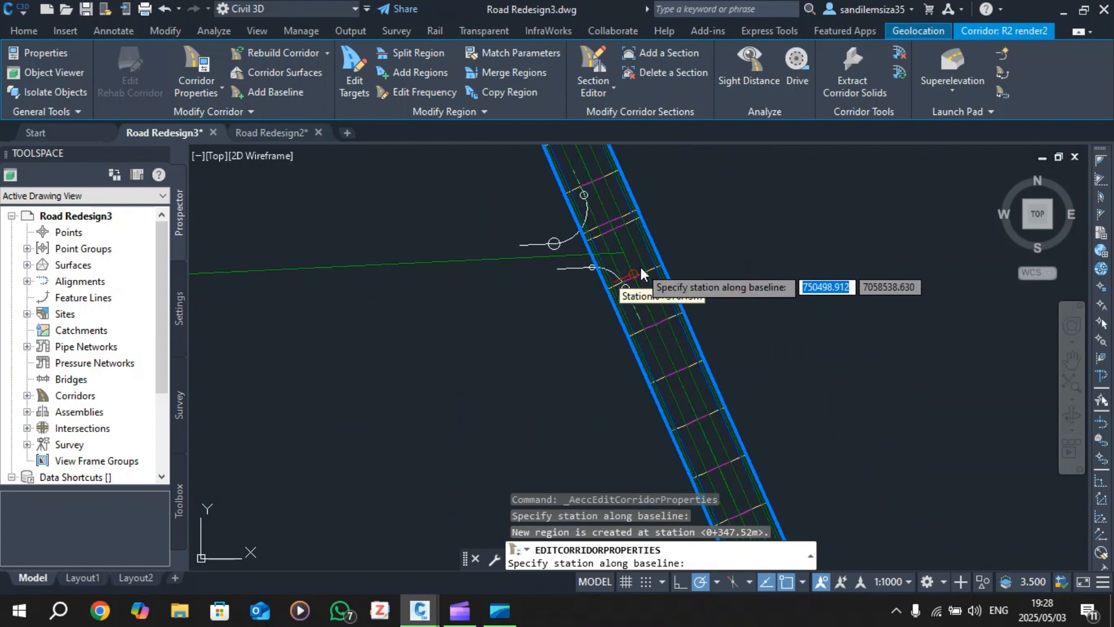
pyautogui.scroll(3, 641, 267)
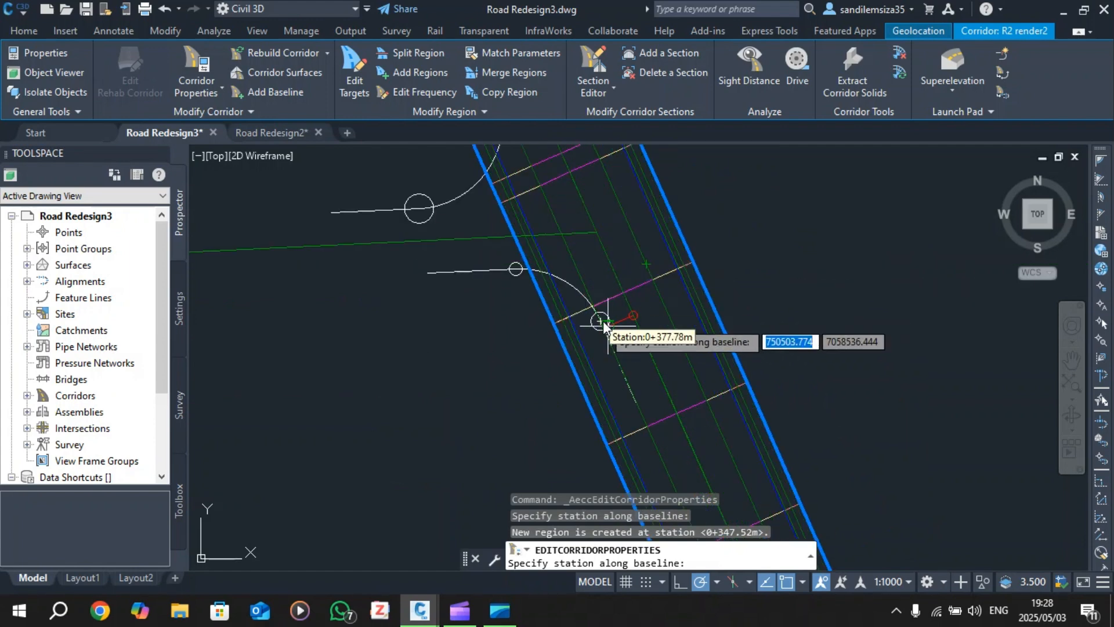
pyautogui.scroll(2, 603, 325)
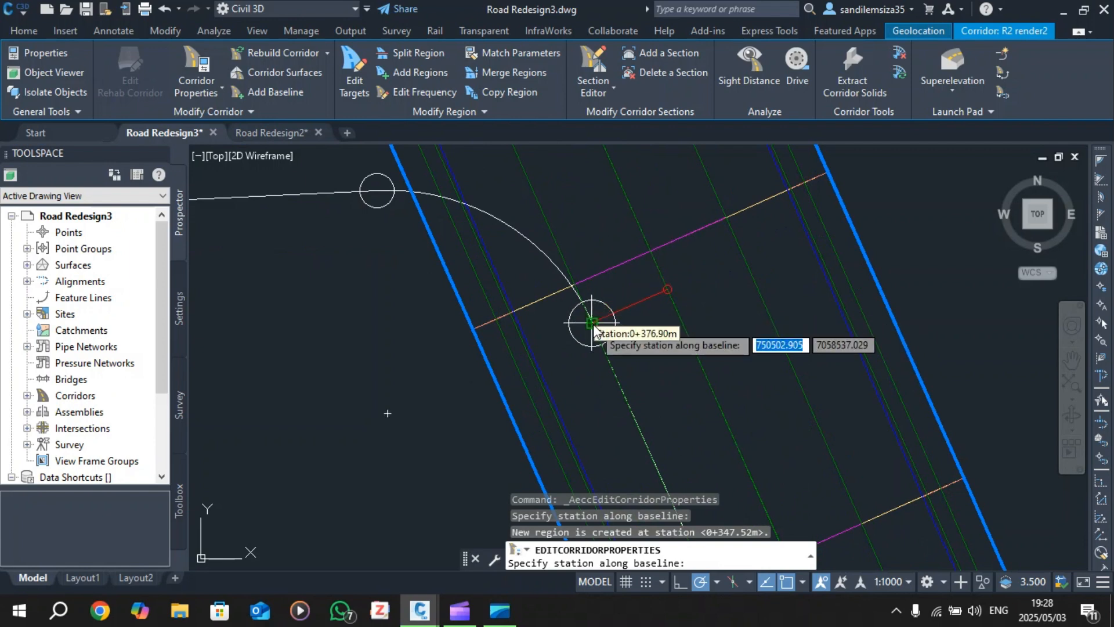
pyautogui.click(594, 326)
pyautogui.scroll(-2, 593, 325)
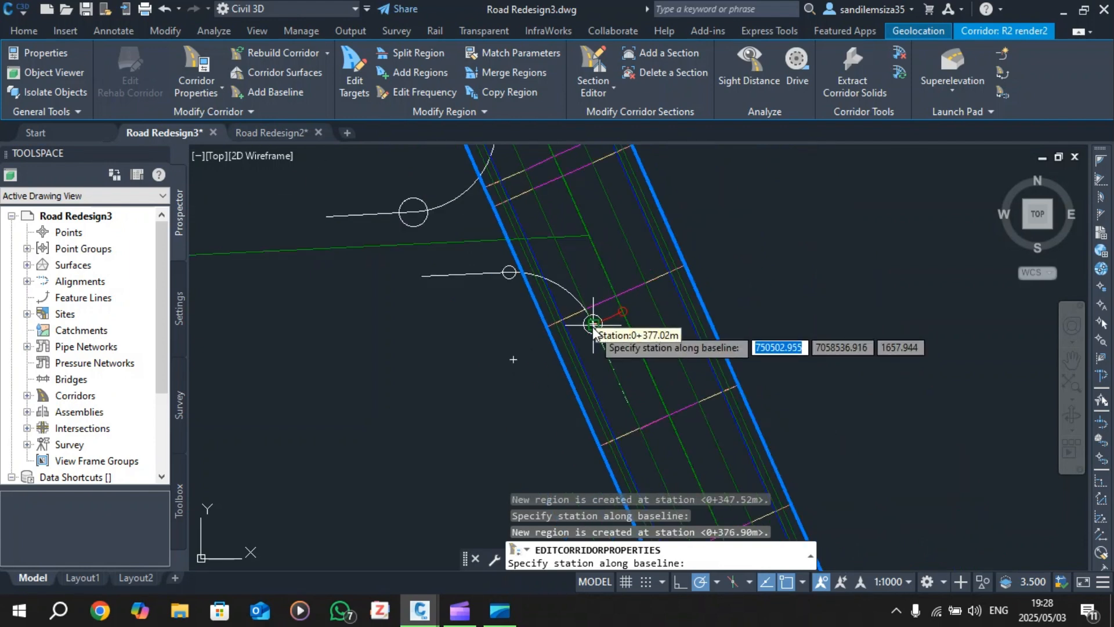
pyautogui.press('Return')
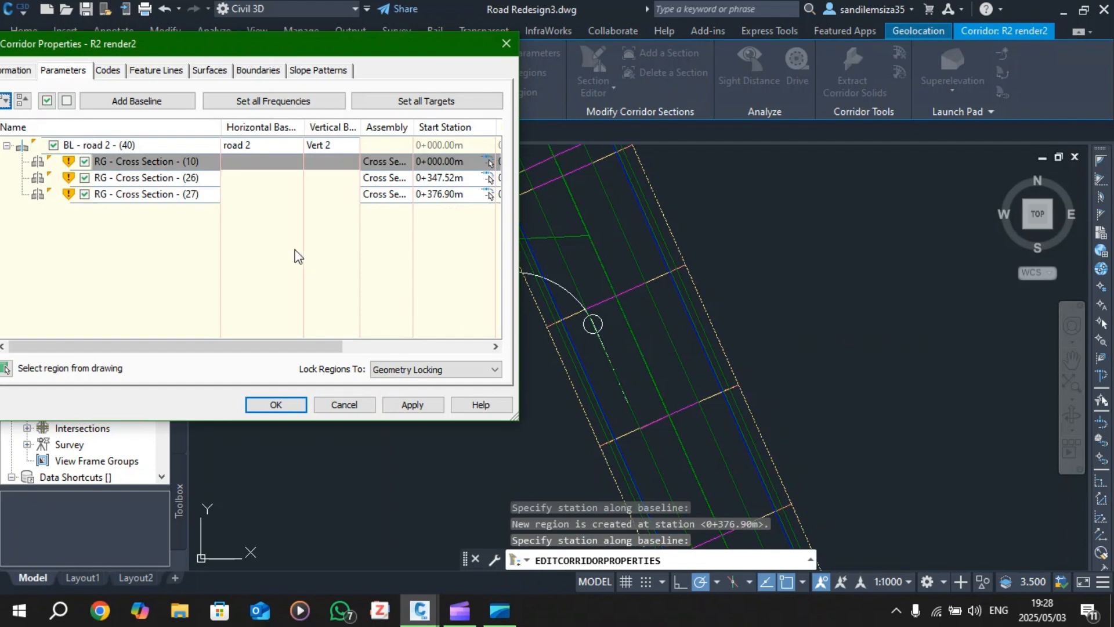
# - Apply the split Cross Section regions to the R2 render2 corridor and rebuild it
pyautogui.click(192, 181)
pyautogui.moveTo(197, 44); pyautogui.dragTo(150, 191)
pyautogui.click(138, 308)
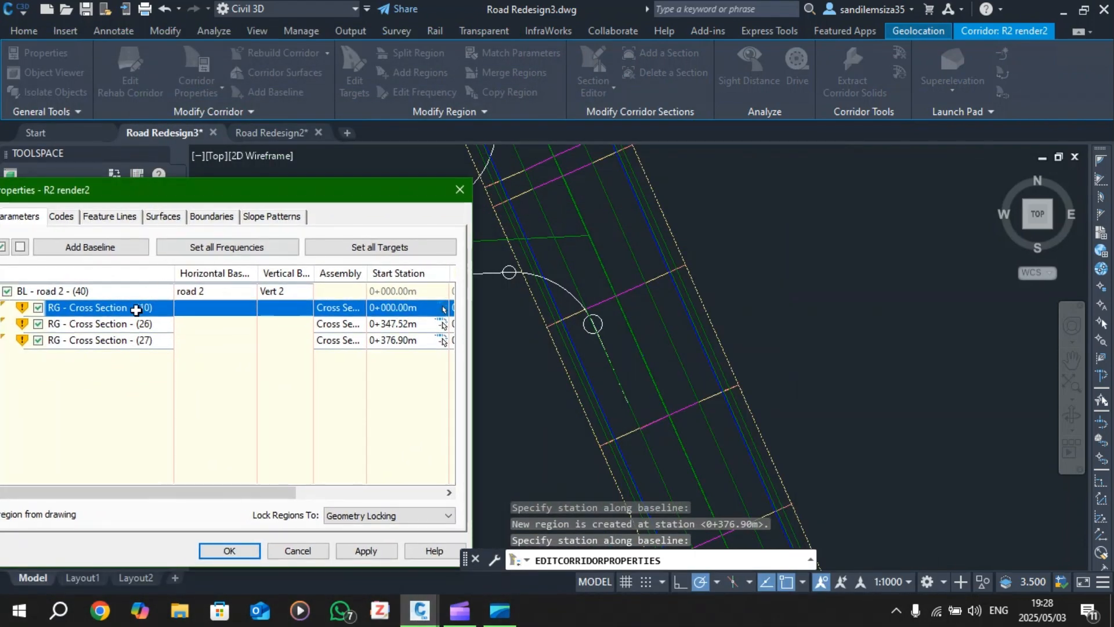
pyautogui.click(136, 341)
pyautogui.click(115, 307)
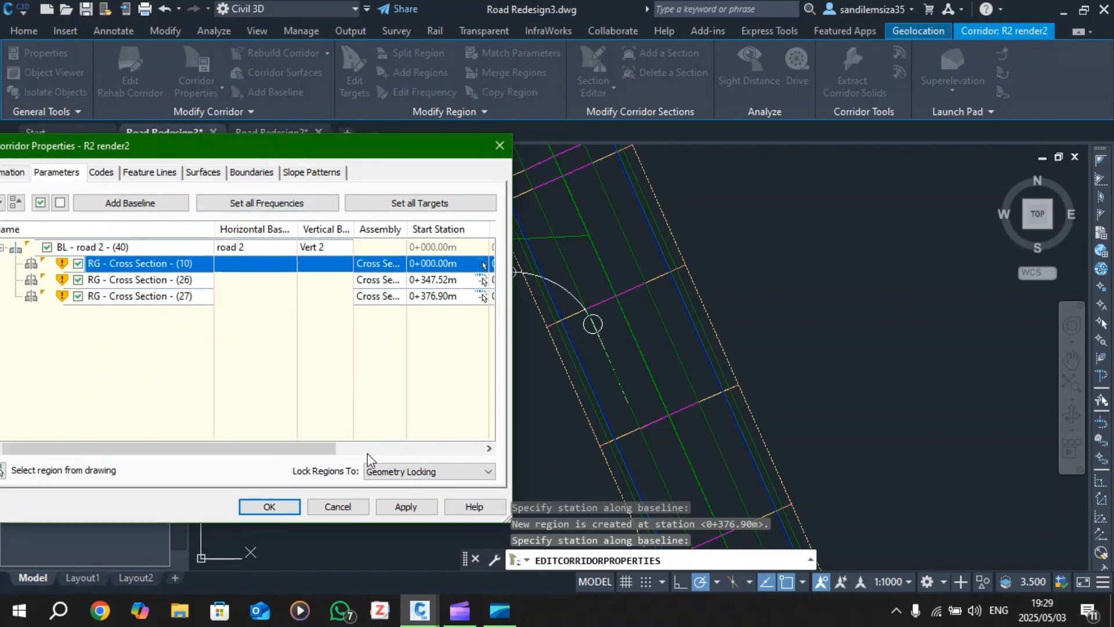
pyautogui.click(404, 506)
pyautogui.click(470, 268)
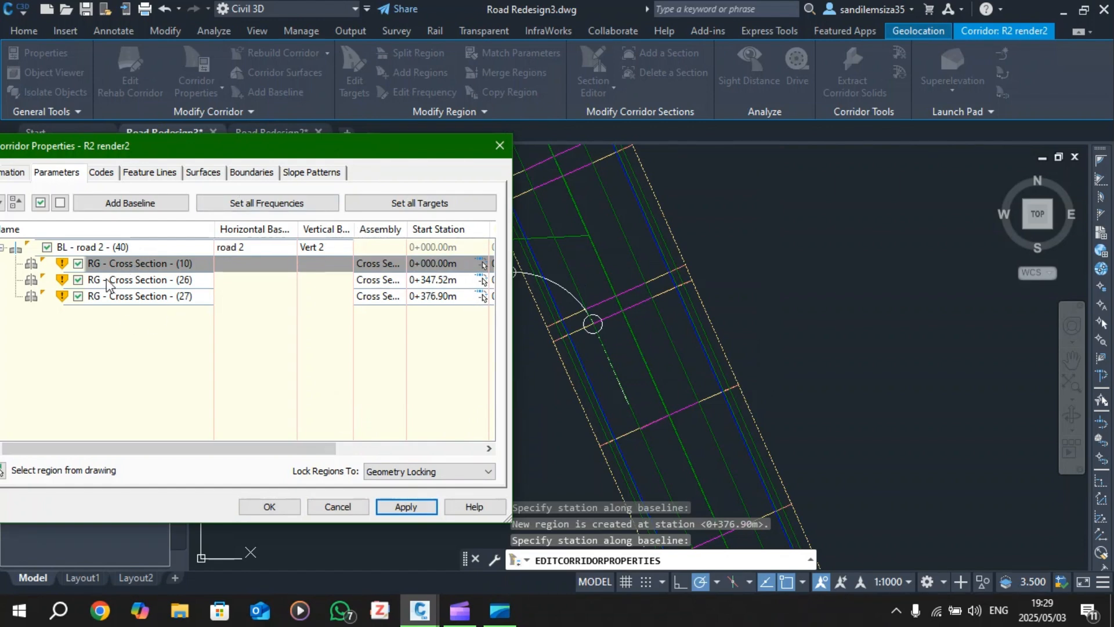
# - Check each Cross Section region of the road 2 baseline in turn and close the corridor properties, accepting them
pyautogui.click(126, 281)
pyautogui.click(151, 300)
pyautogui.moveTo(151, 146); pyautogui.dragTo(786, 112)
pyautogui.click(754, 227)
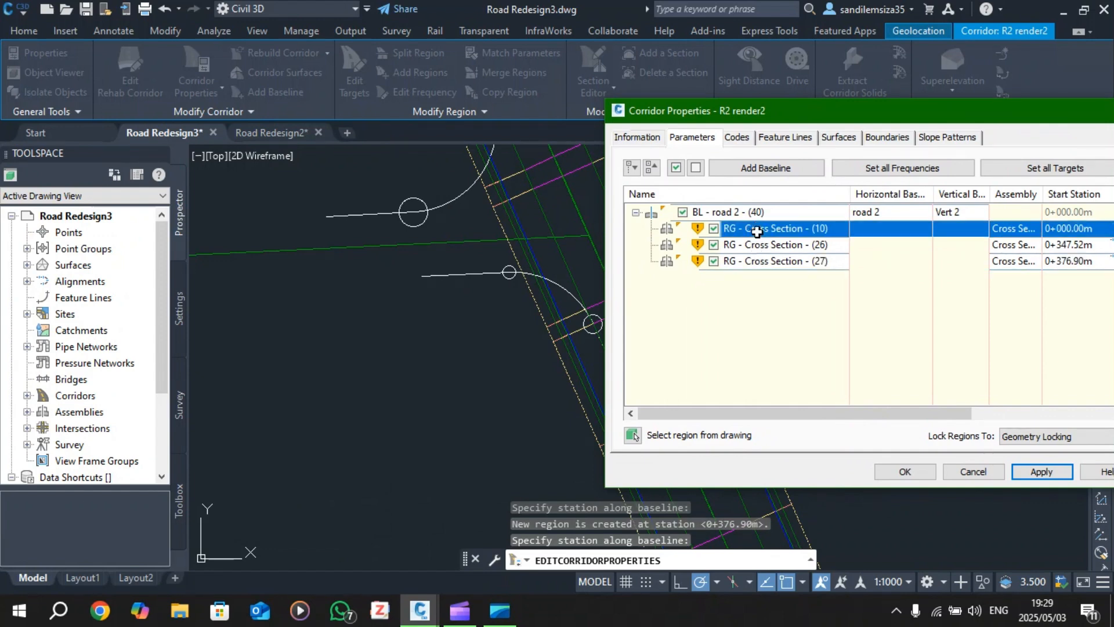
pyautogui.click(750, 213)
pyautogui.click(745, 230)
pyautogui.click(756, 248)
pyautogui.click(758, 261)
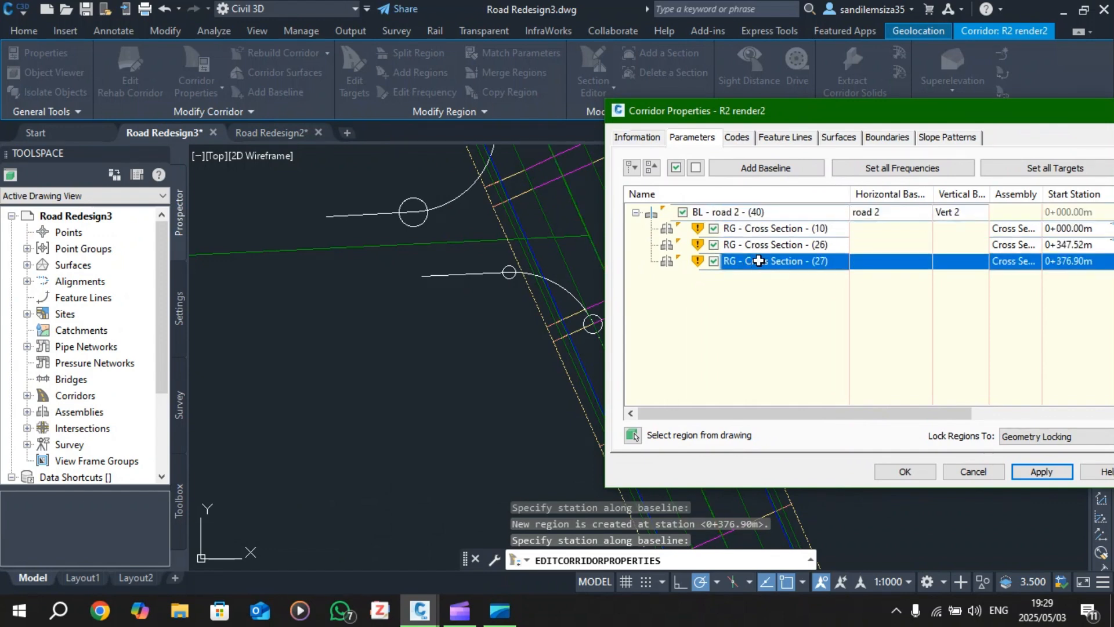
pyautogui.click(905, 471)
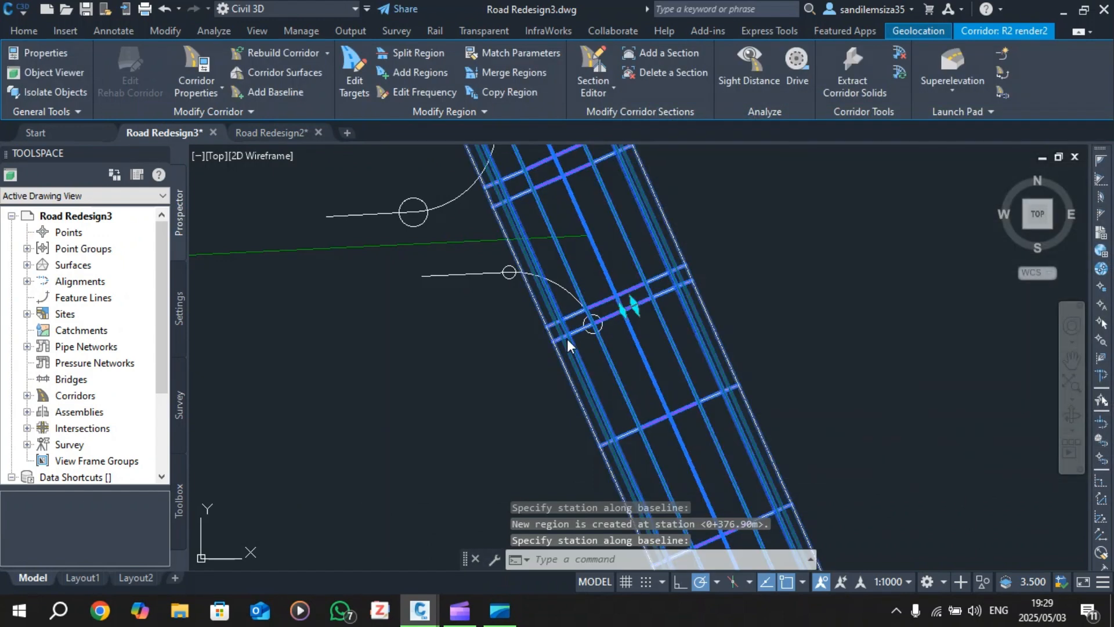
# - Examine the corridor's region boundaries at the northern and southern curb return arc endpoints
pyautogui.scroll(2, 567, 338)
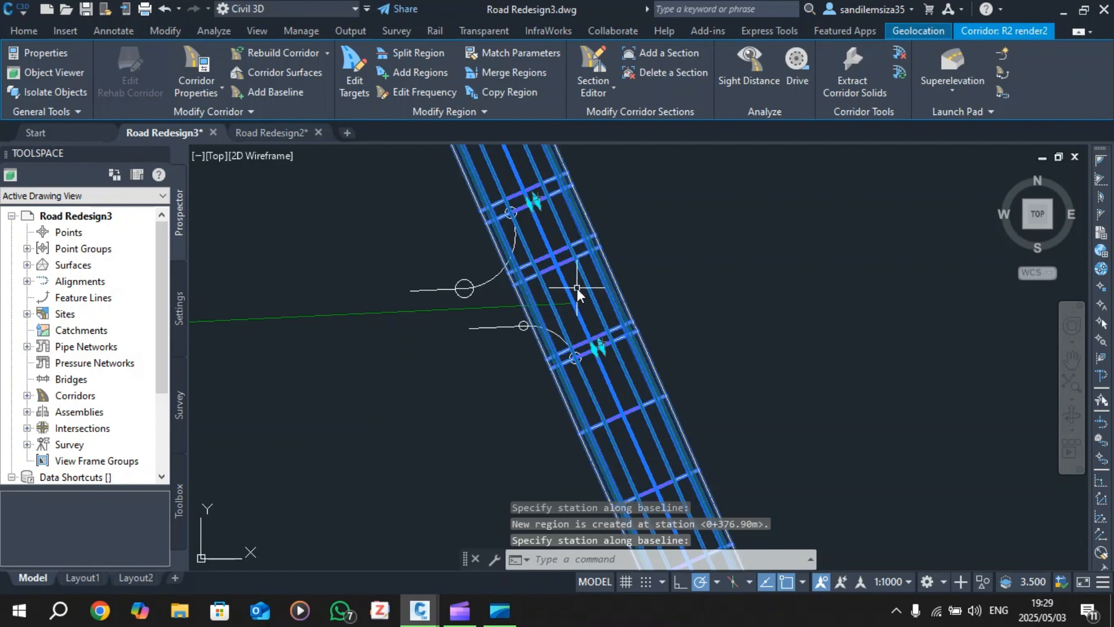
pyautogui.scroll(1, 545, 242)
pyautogui.scroll(-1, 562, 295)
pyautogui.scroll(2, 542, 211)
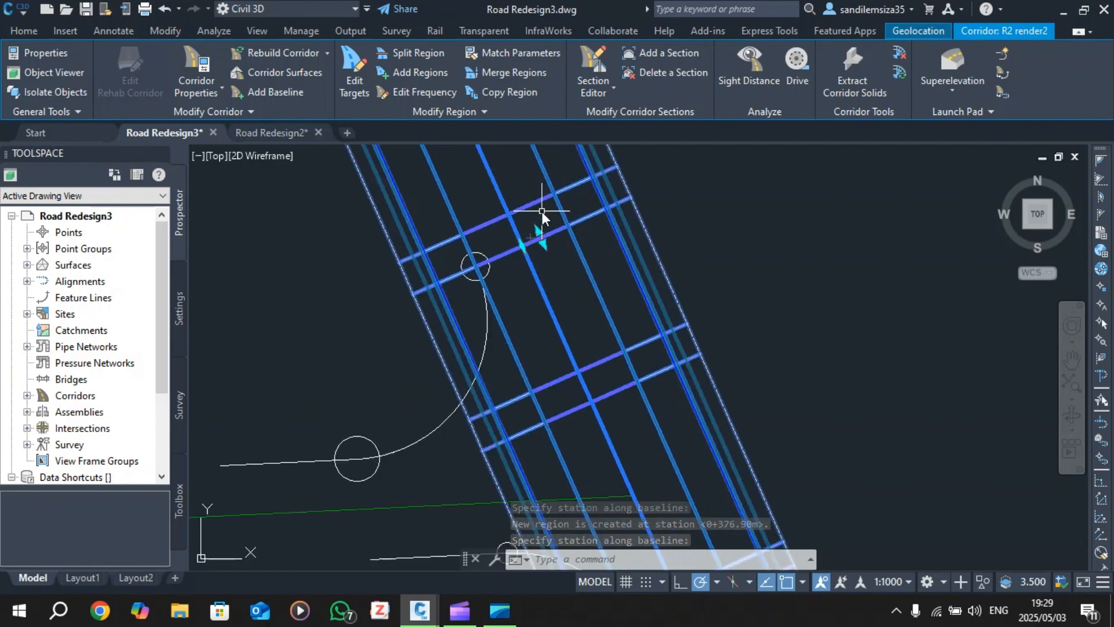
pyautogui.scroll(3, 544, 246)
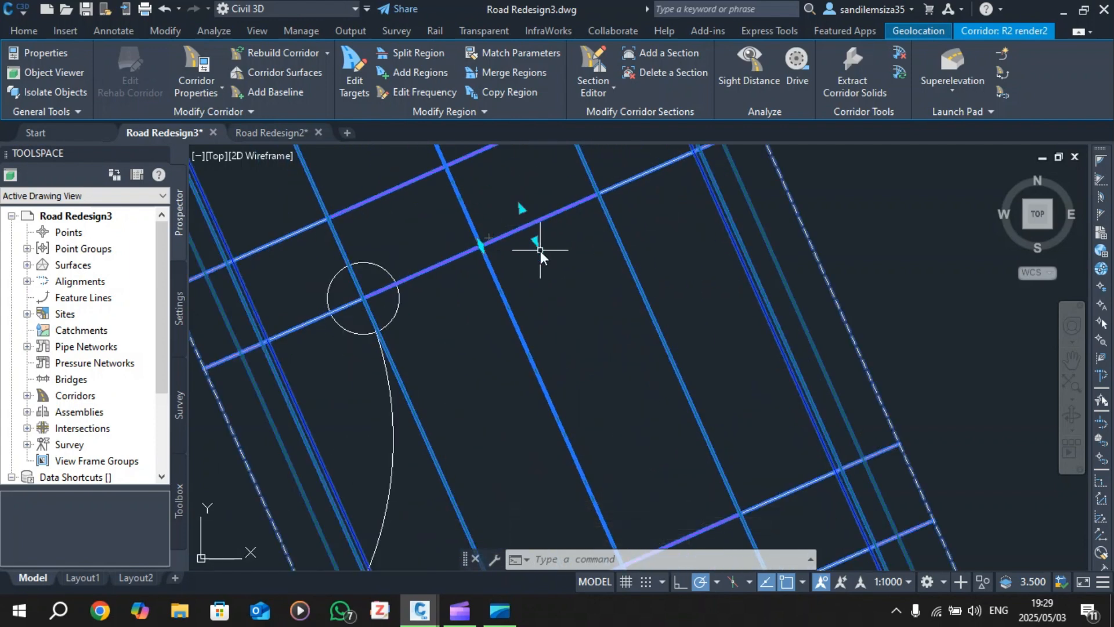
pyautogui.scroll(-5, 535, 241)
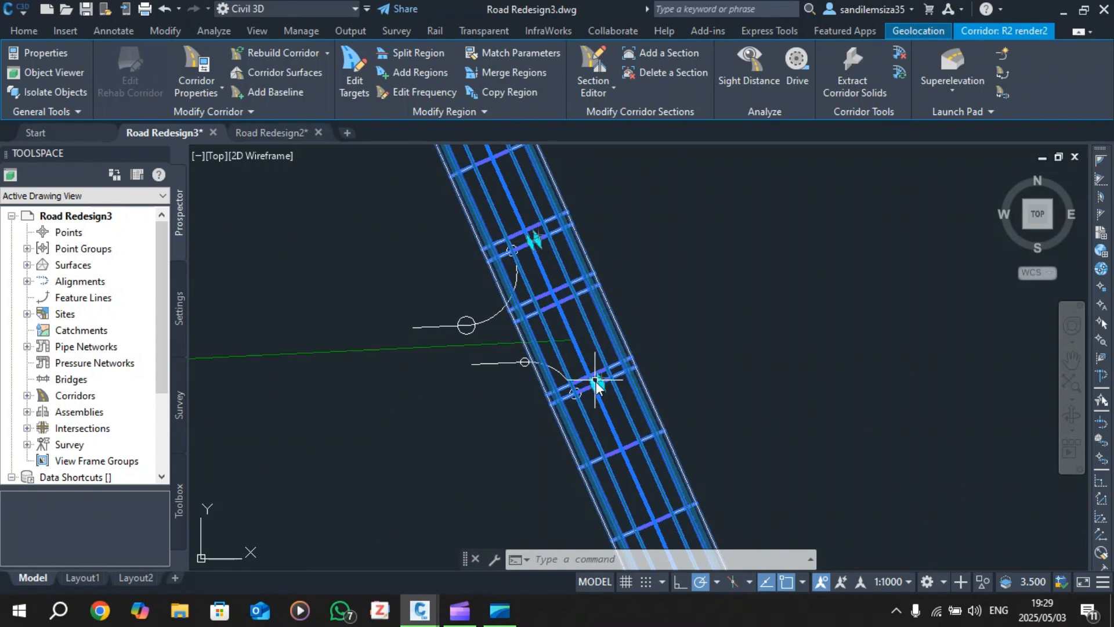
pyautogui.scroll(3, 597, 382)
pyautogui.scroll(2, 562, 398)
pyautogui.scroll(-4, 555, 398)
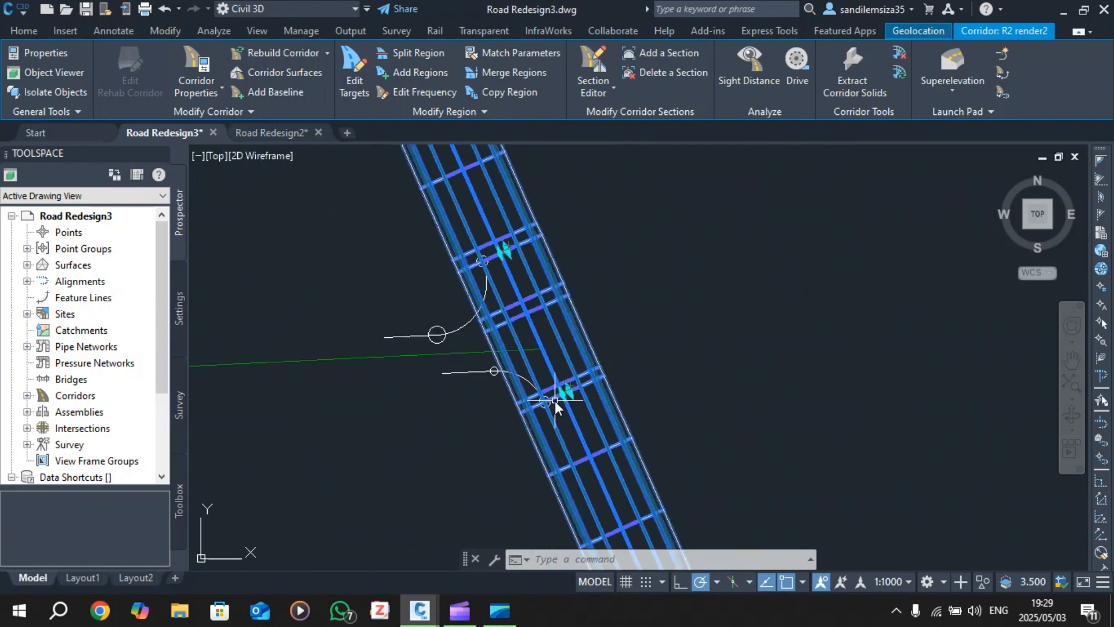
pyautogui.scroll(2, 538, 370)
pyautogui.scroll(-2, 508, 278)
pyautogui.scroll(-2, 508, 278)
pyautogui.scroll(2, 510, 280)
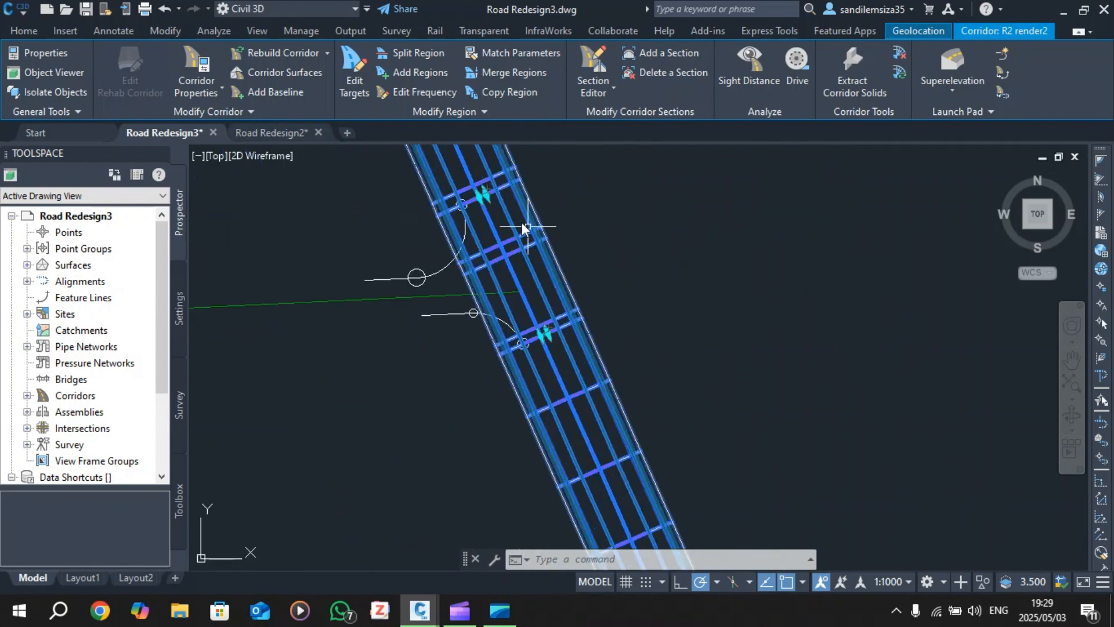
pyautogui.scroll(2, 455, 218)
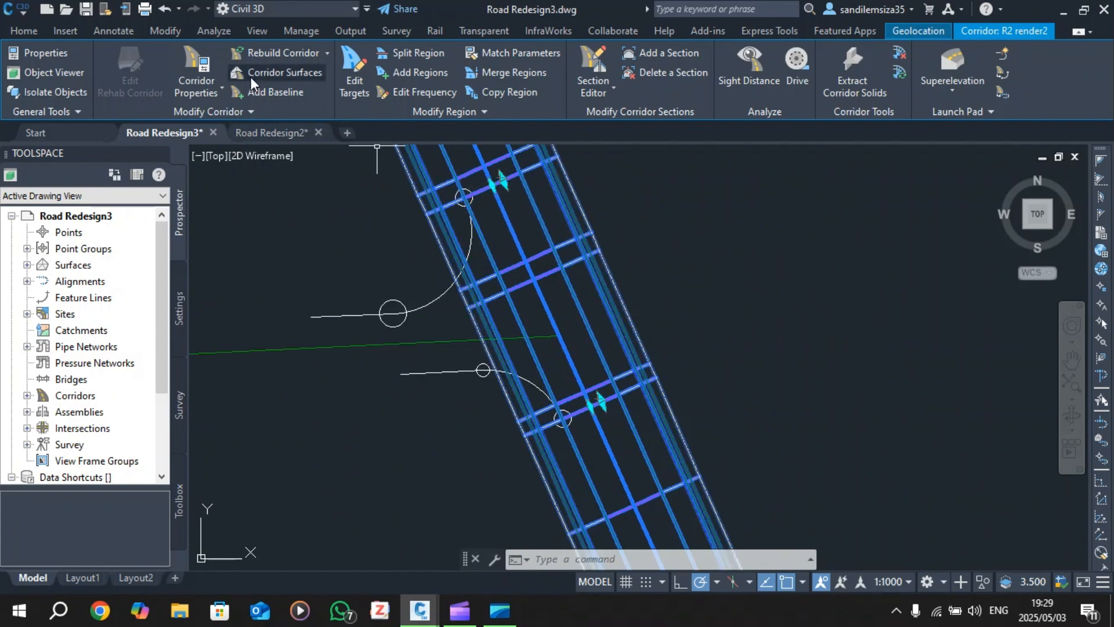
# - Reopen the R2 render2 corridor's parameters, select the region between the two curb return endpoints and widen the Assembly column
pyautogui.click(203, 69)
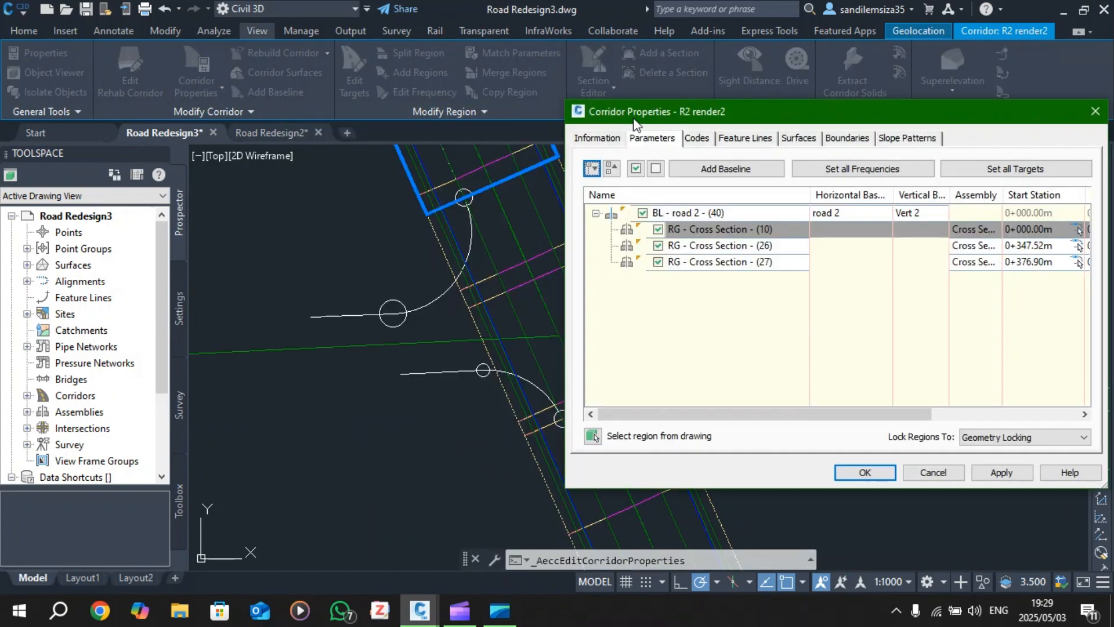
pyautogui.moveTo(656, 112)
pyautogui.mouseDown()
pyautogui.moveTo(702, 114)
pyautogui.moveTo(757, 75)
pyautogui.mouseUp()
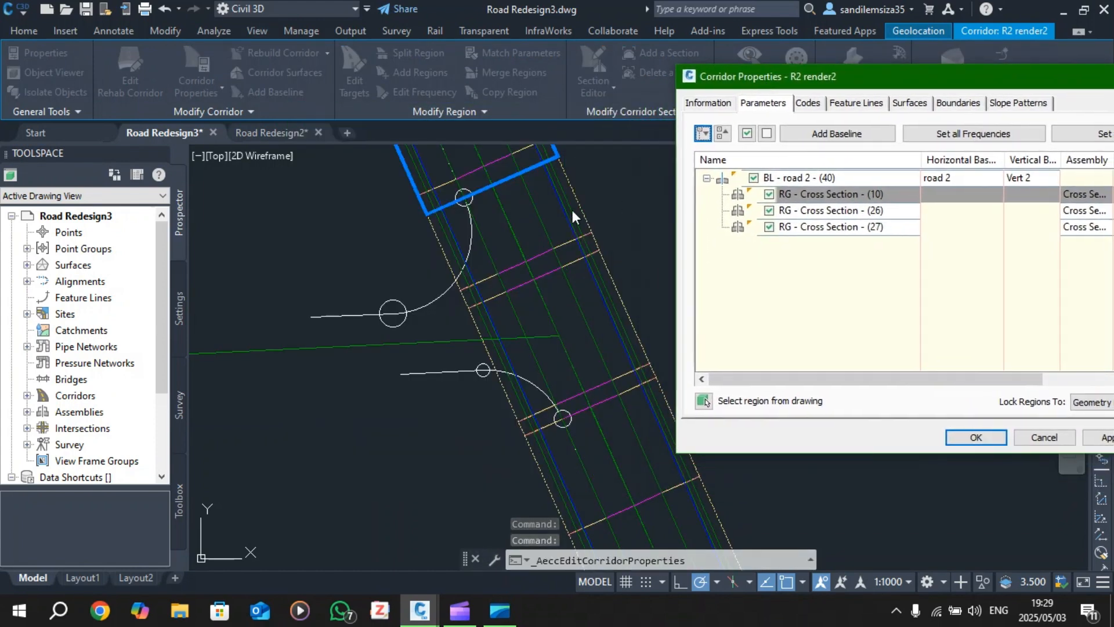
pyautogui.click(826, 210)
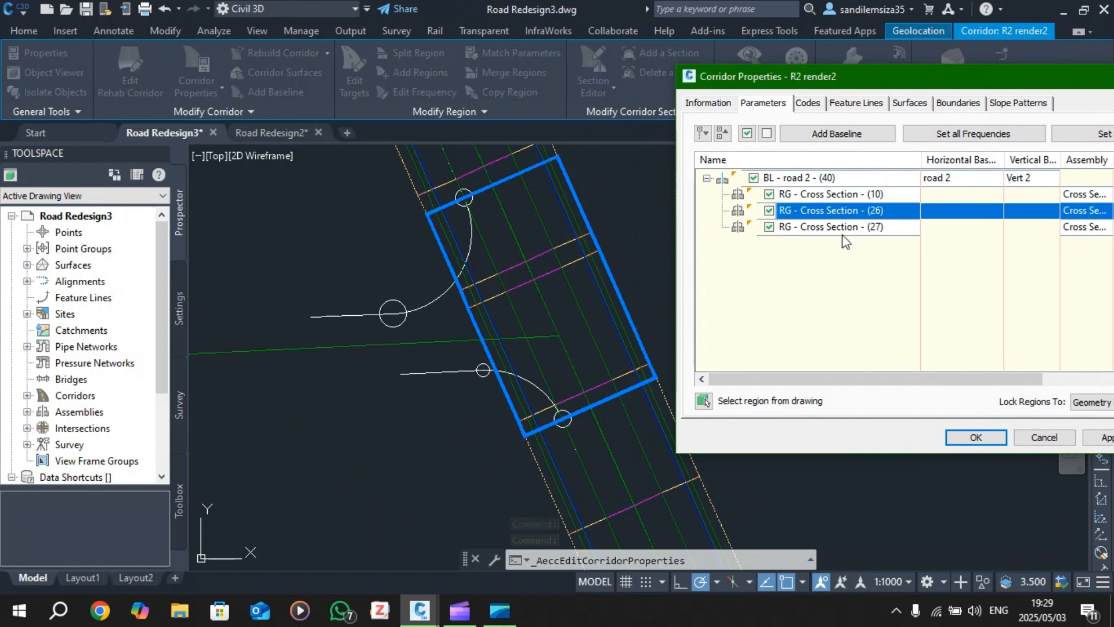
pyautogui.click(845, 193)
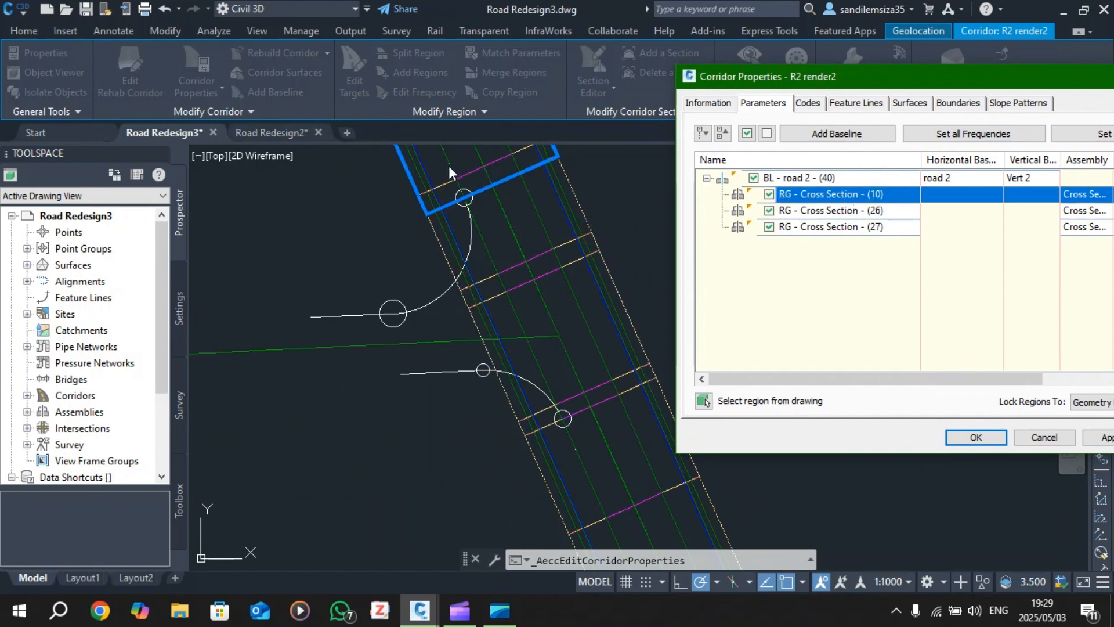
pyautogui.click(867, 211)
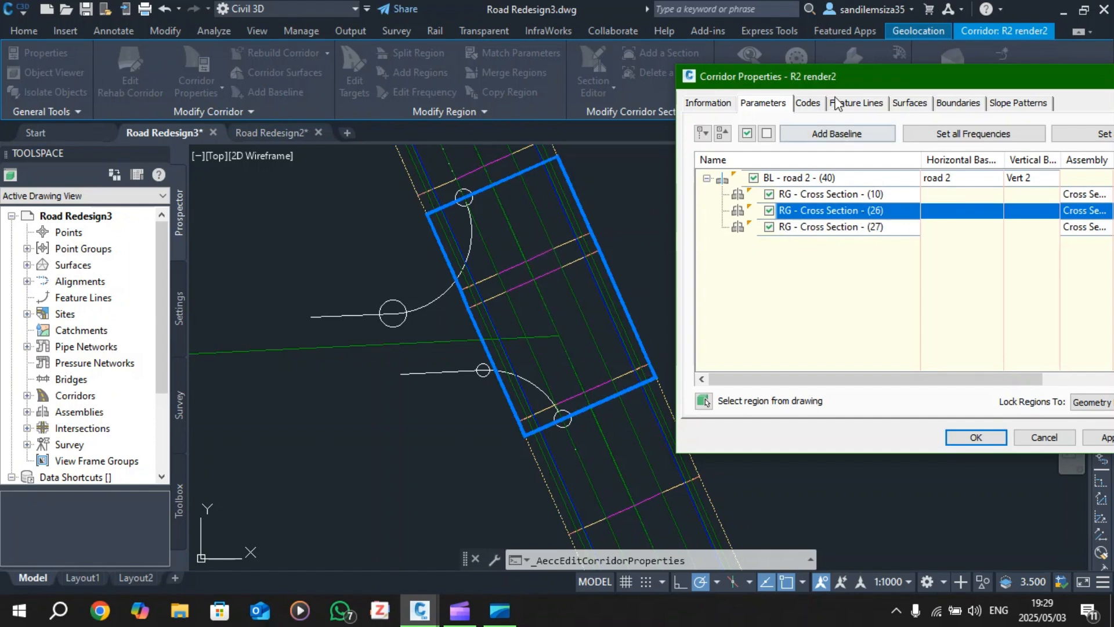
pyautogui.moveTo(843, 76); pyautogui.dragTo(759, 57)
pyautogui.moveTo(840, 359); pyautogui.dragTo(891, 360)
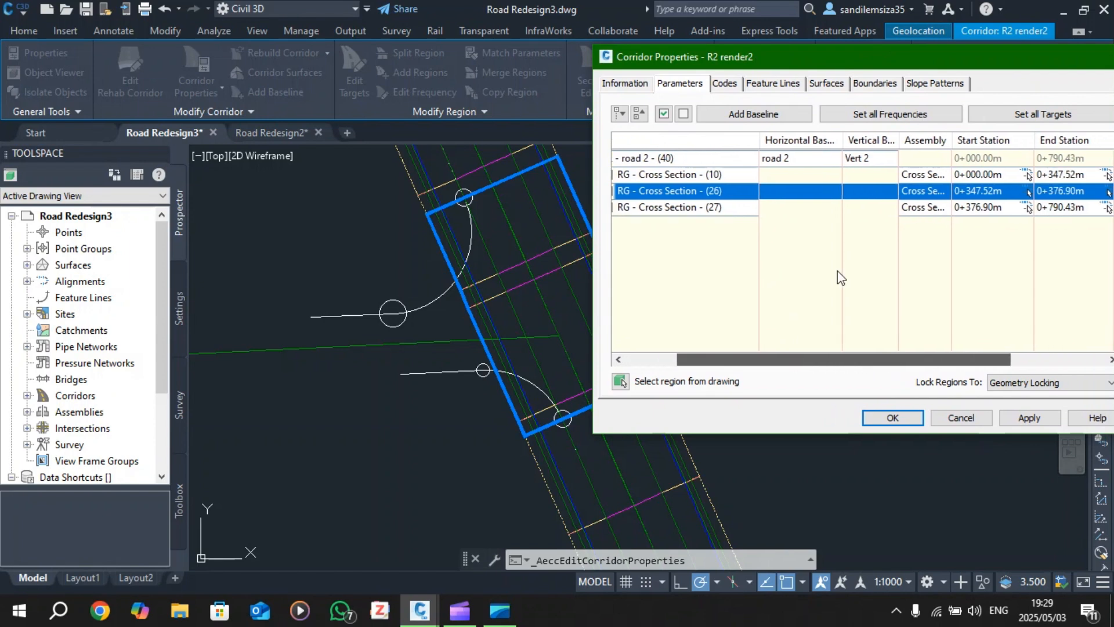
pyautogui.moveTo(756, 63); pyautogui.dragTo(574, 101)
pyautogui.moveTo(640, 403); pyautogui.dragTo(664, 409)
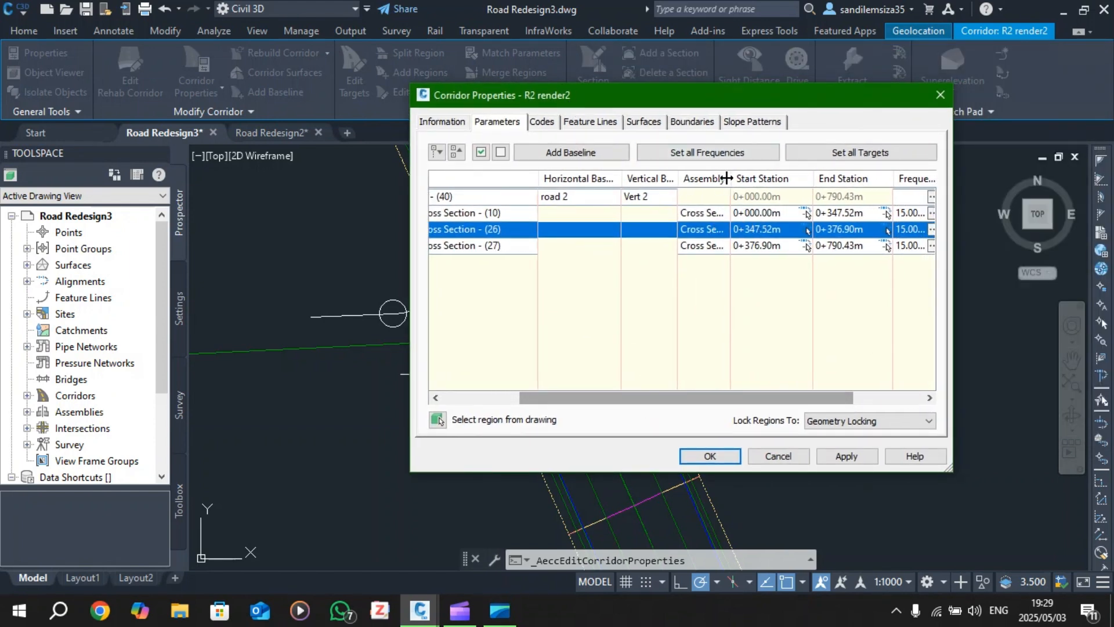
pyautogui.moveTo(735, 179); pyautogui.dragTo(773, 182)
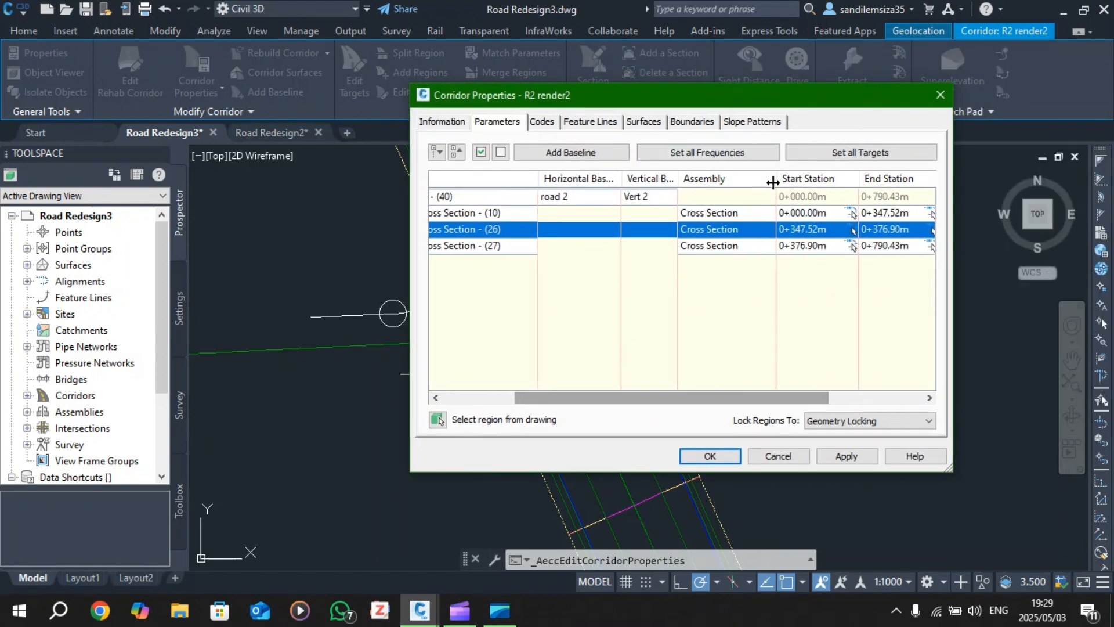
# - Try the Cross Section RIGHT assembly on the region from 0+347.52 m to 0+376.90 m and rebuild the corridor
pyautogui.doubleClick(720, 228)
pyautogui.click(657, 292)
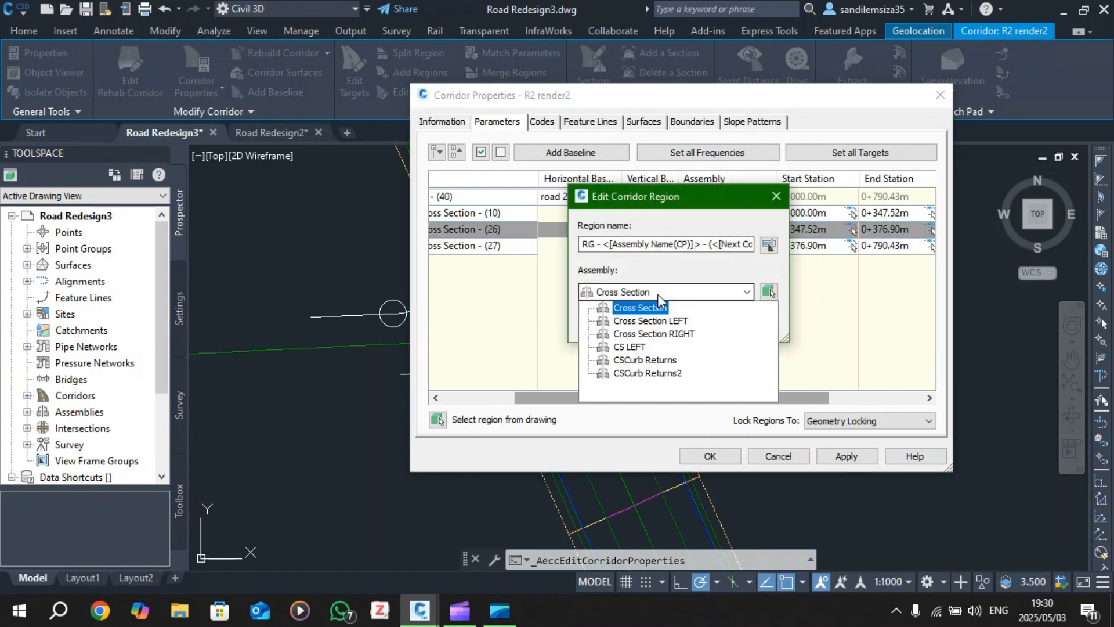
pyautogui.click(657, 333)
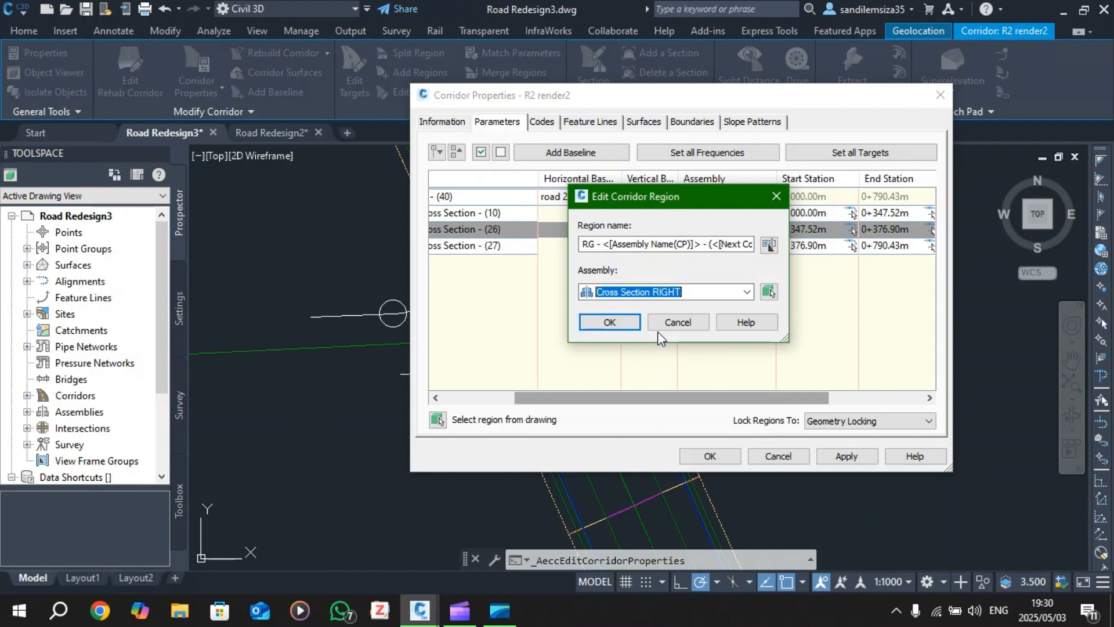
pyautogui.click(609, 322)
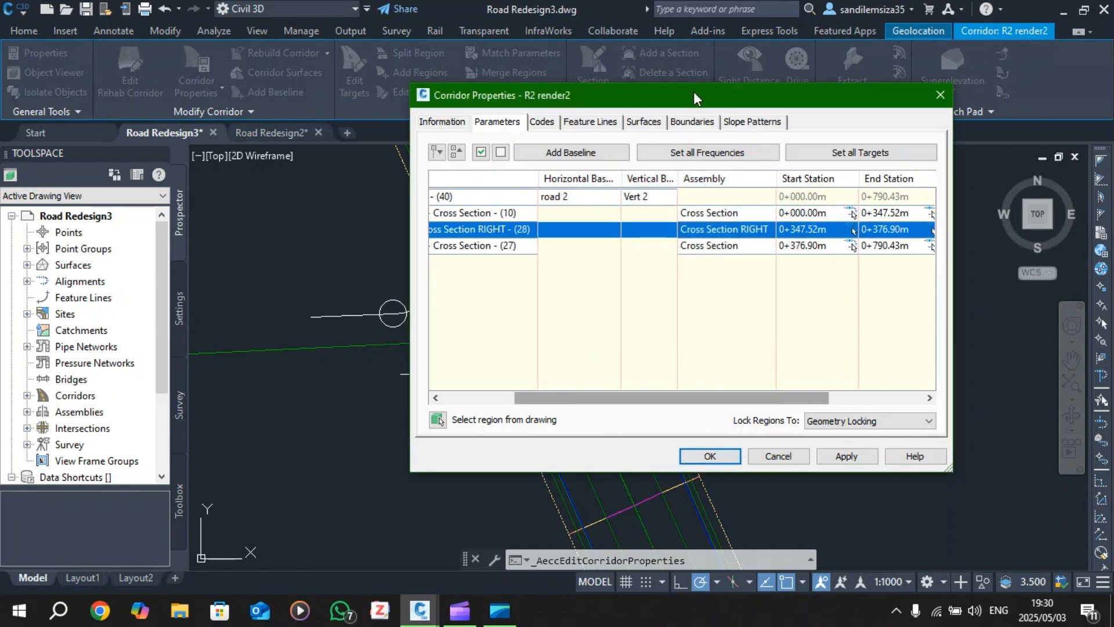
pyautogui.moveTo(694, 92); pyautogui.dragTo(884, 71)
pyautogui.click(1035, 436)
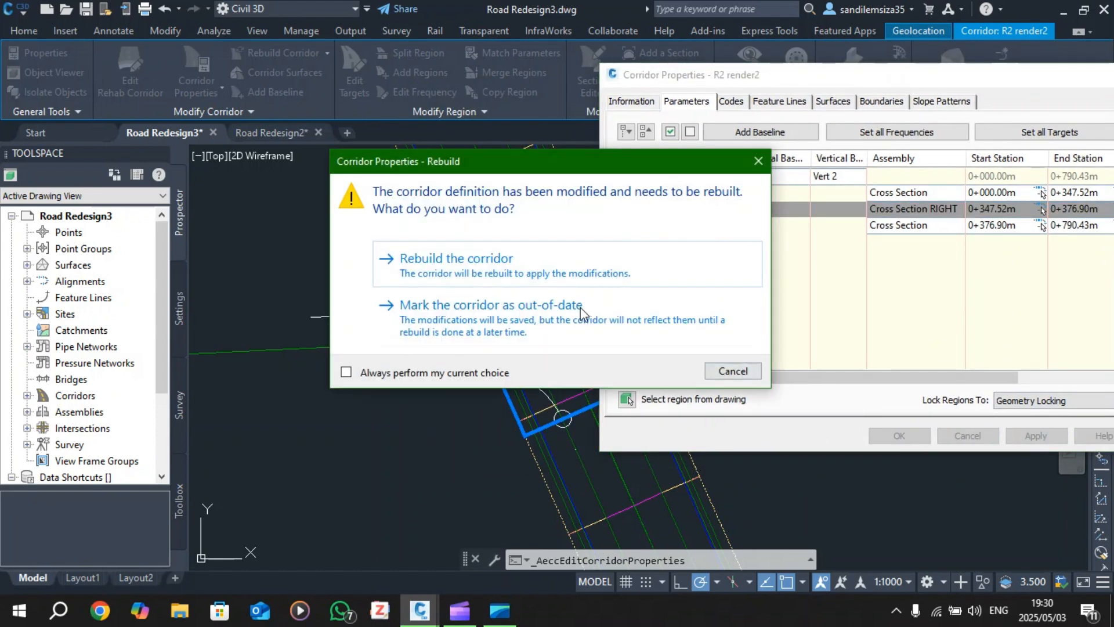
pyautogui.click(465, 256)
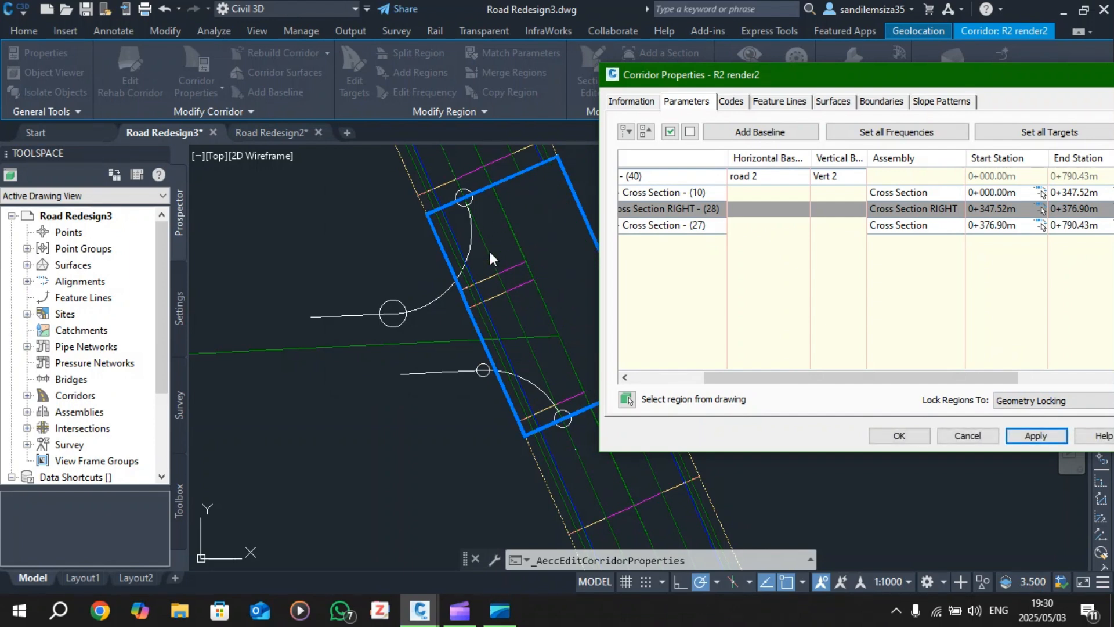
# - Set the assembly of the region between the curb return endpoints to Cross Section LEFT
pyautogui.doubleClick(875, 209)
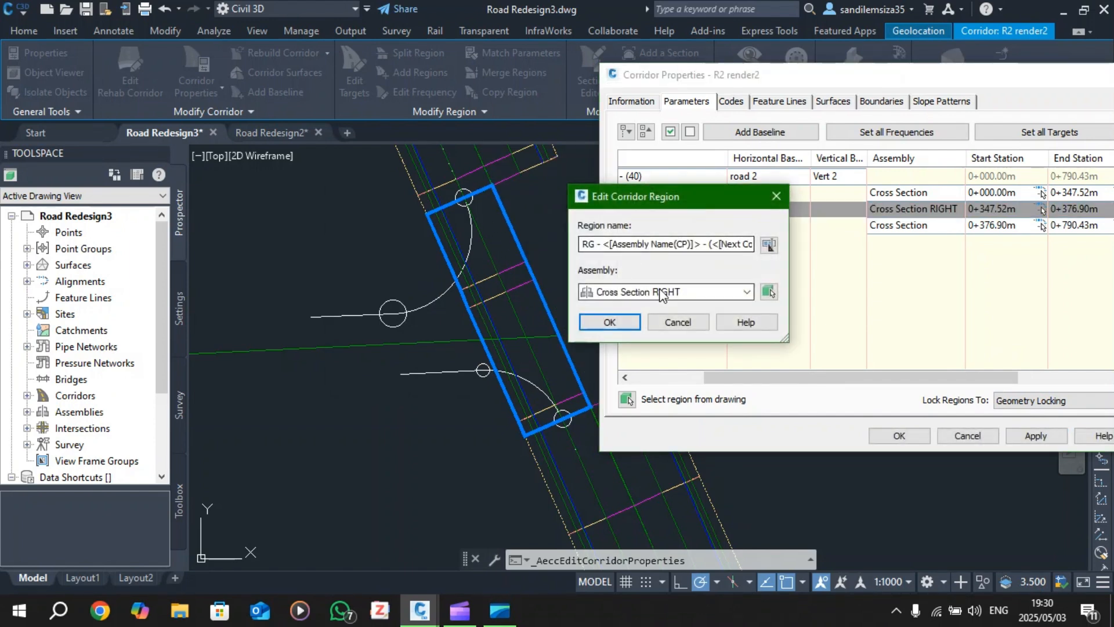
pyautogui.click(654, 291)
pyautogui.click(624, 322)
pyautogui.click(616, 322)
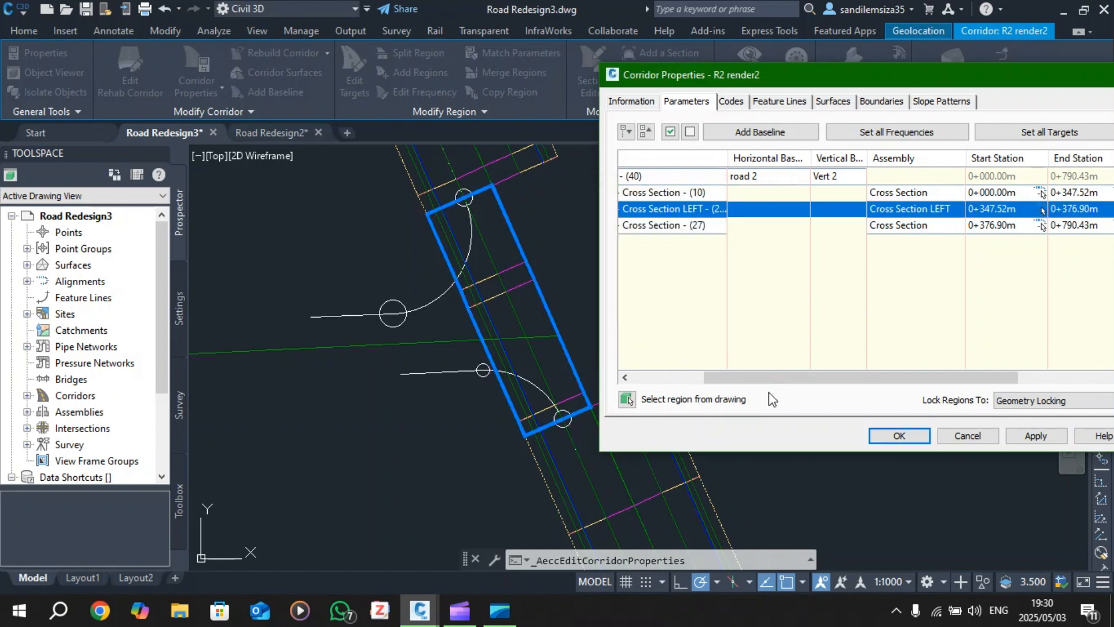
# - Apply the Cross Section LEFT assembly change, rebuild the R2 render2 corridor and close its properties
pyautogui.click(1035, 435)
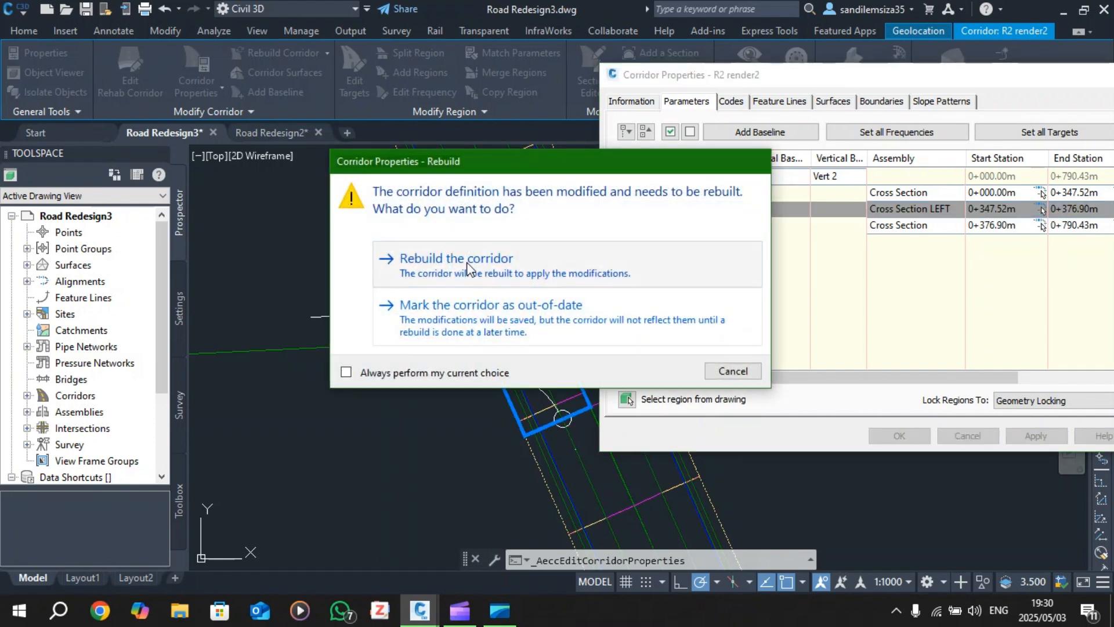
pyautogui.click(493, 264)
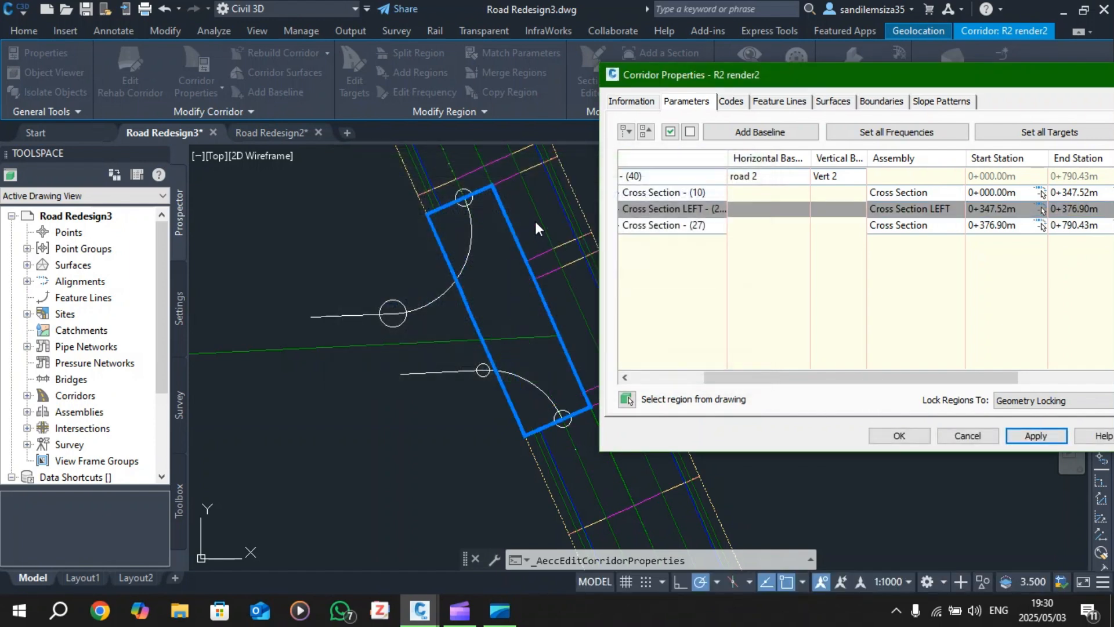
pyautogui.click(899, 436)
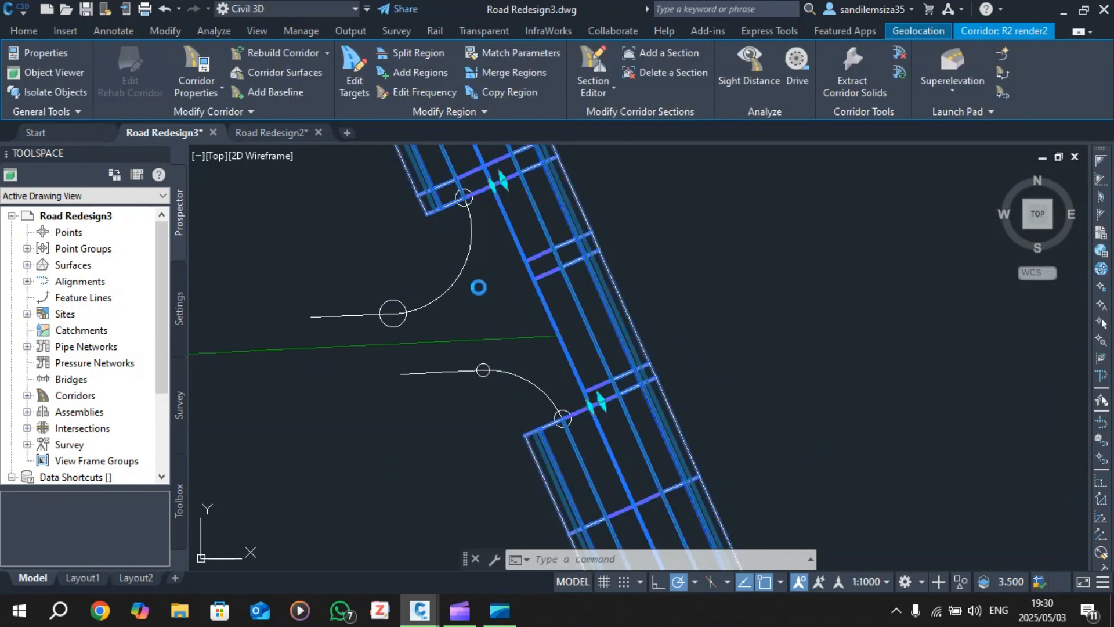
pyautogui.scroll(-2, 487, 268)
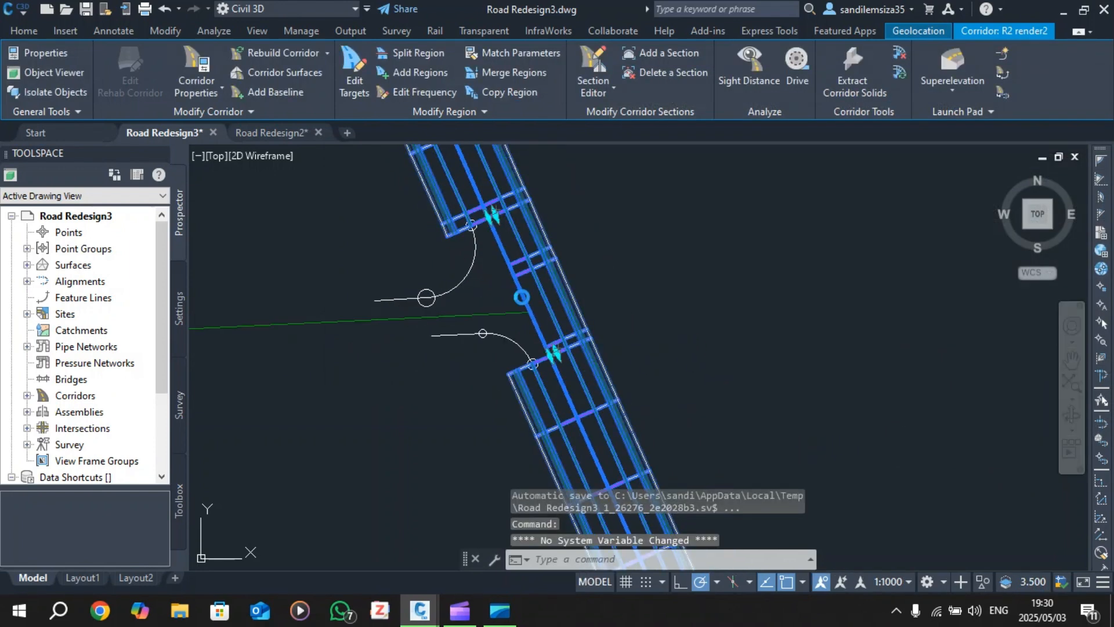
pyautogui.scroll(-2, 523, 302)
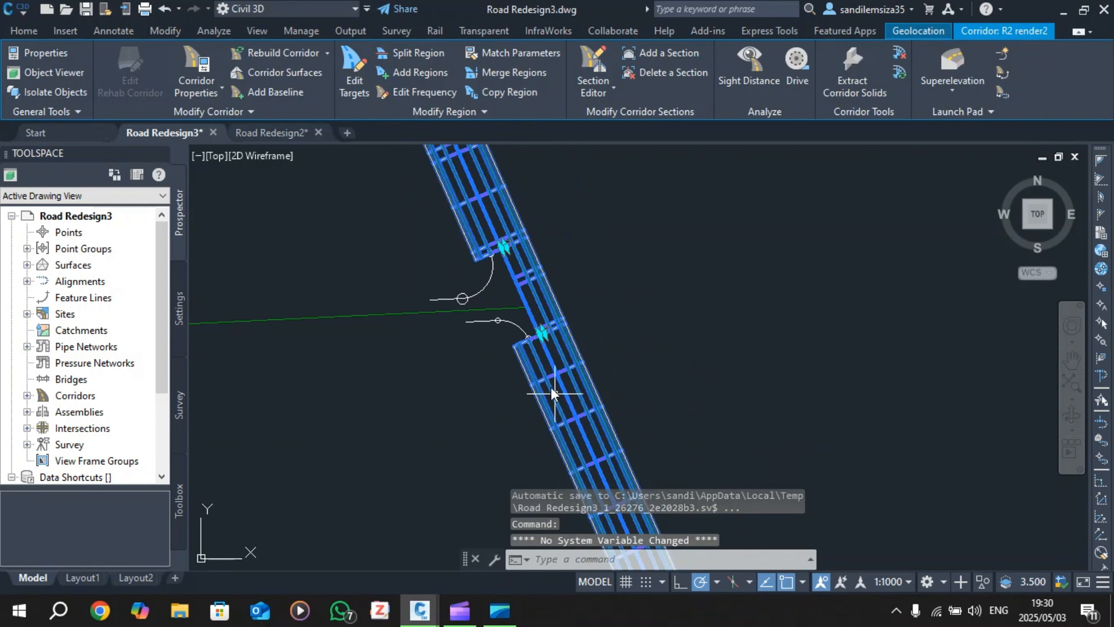
pyautogui.scroll(4, 492, 306)
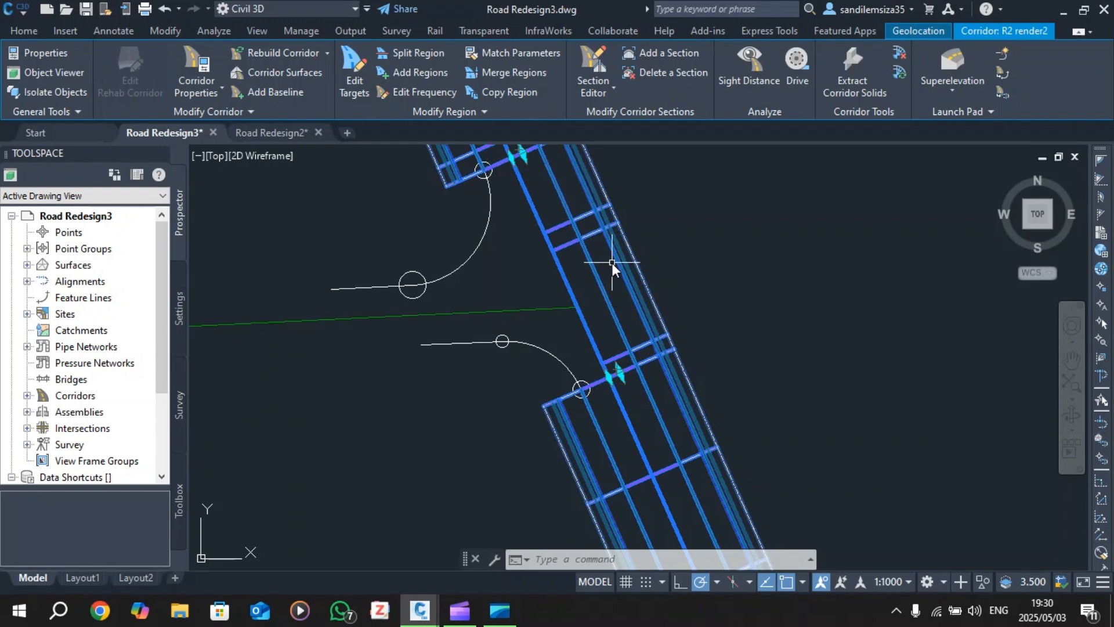
pyautogui.scroll(-2, 611, 262)
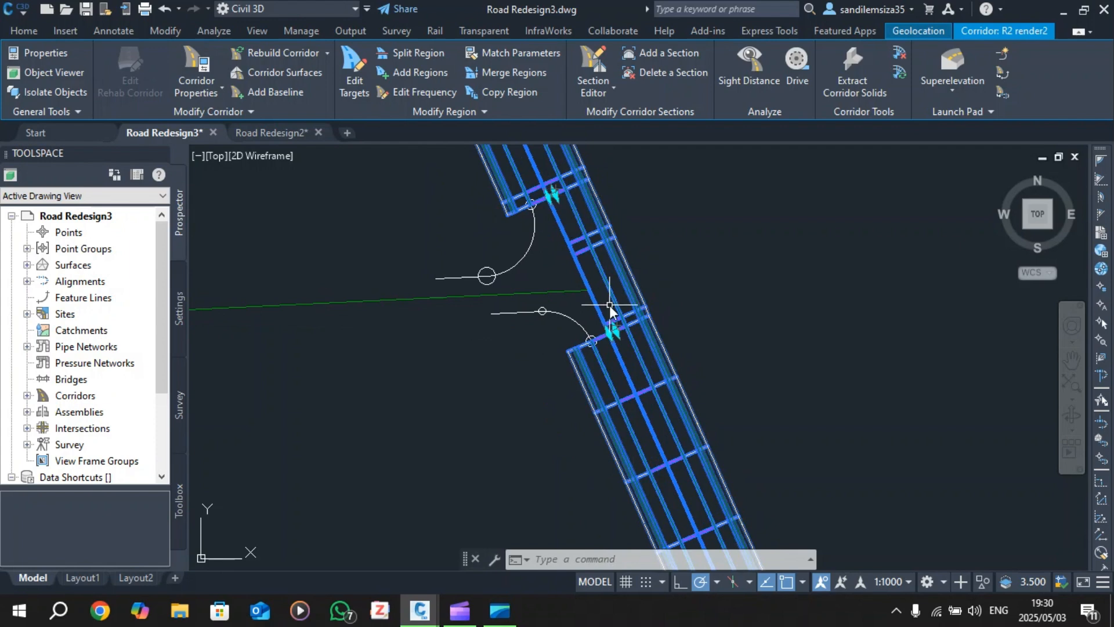
pyautogui.press('Escape')
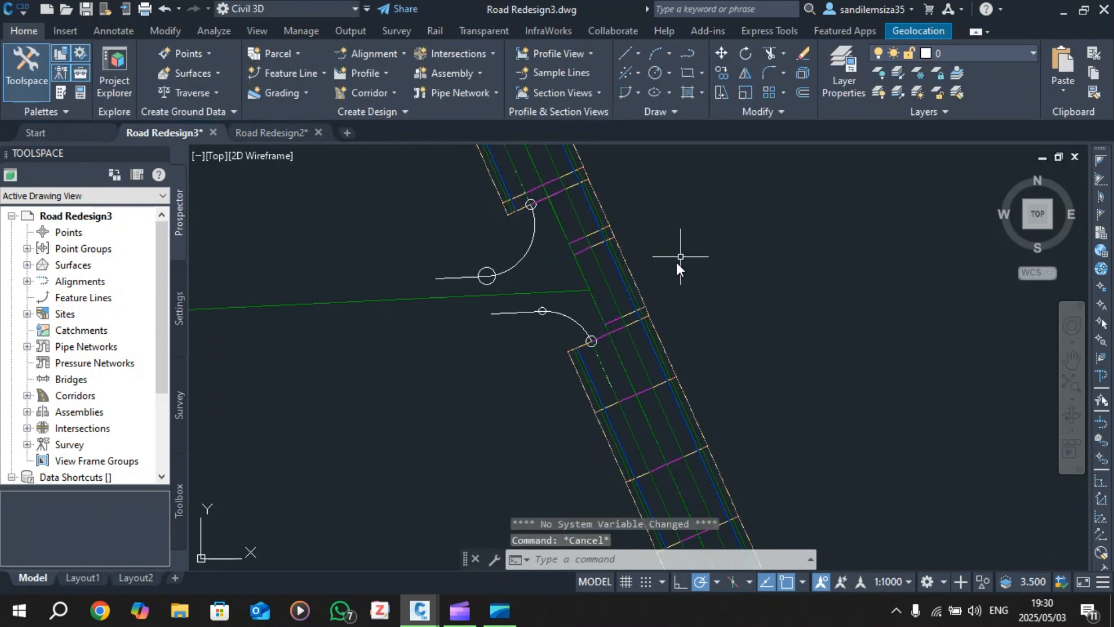
pyautogui.moveTo(682, 277)
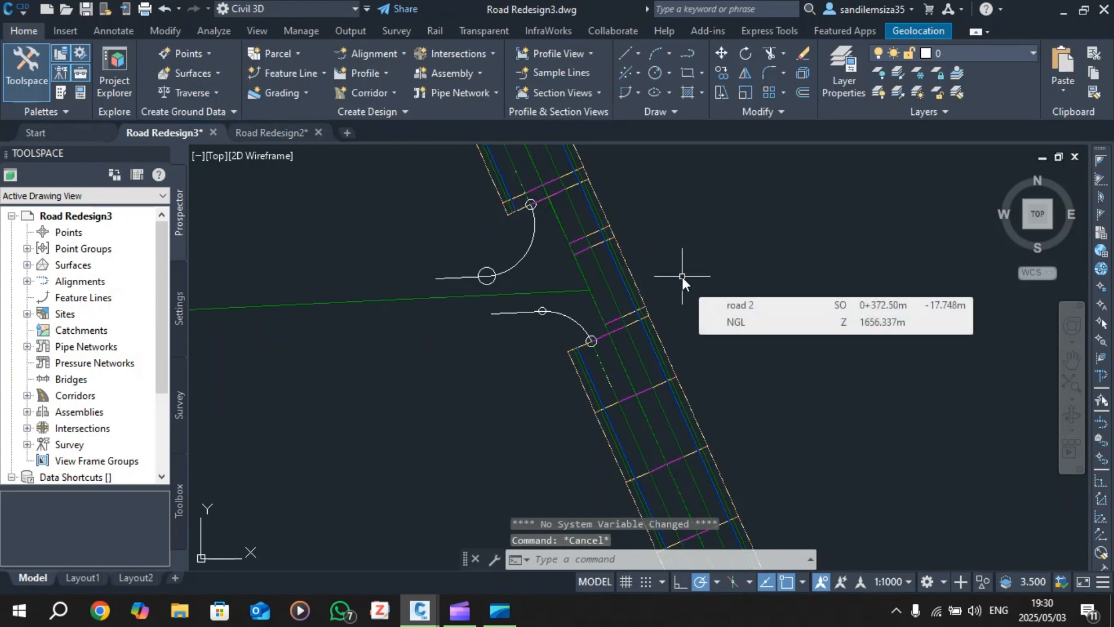
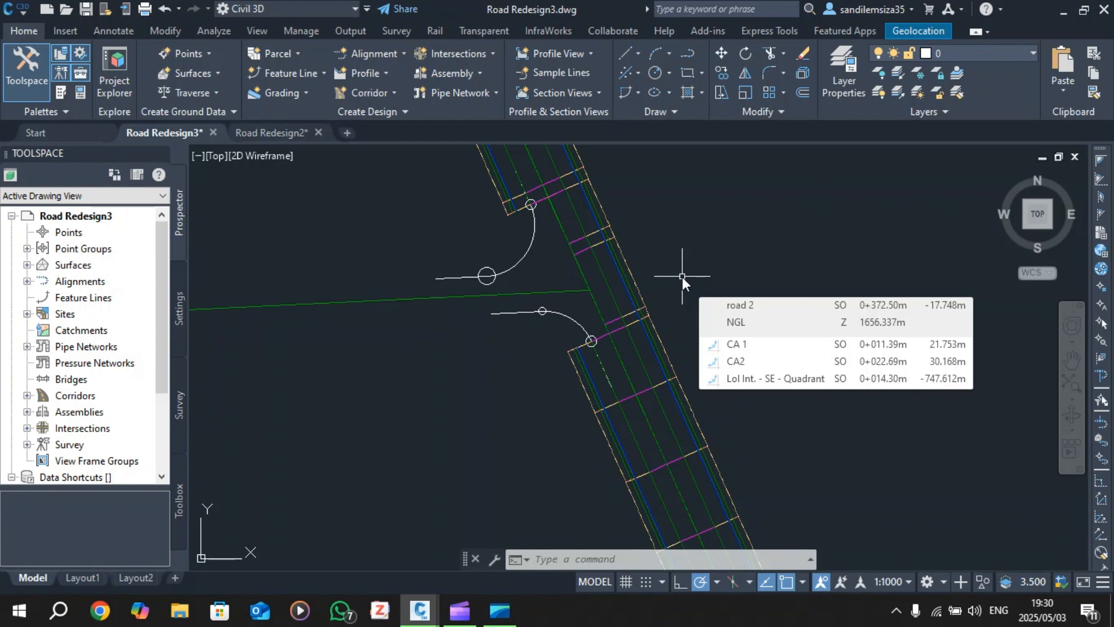
pyautogui.scroll(-2, 591, 283)
pyautogui.scroll(2, 579, 267)
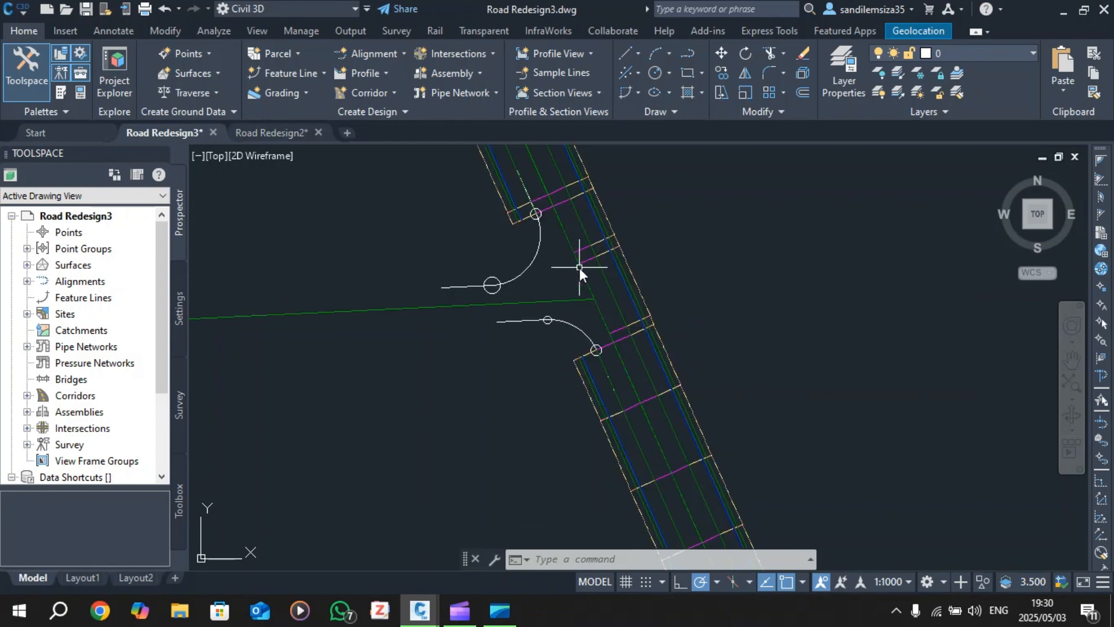
pyautogui.click(388, 308)
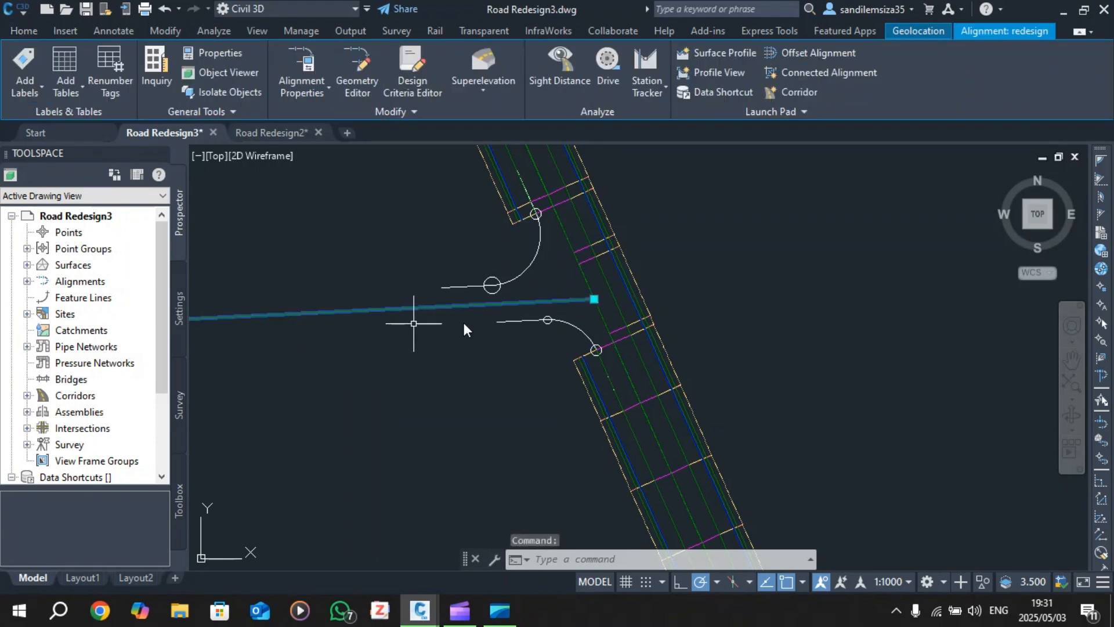
pyautogui.press('Escape')
pyautogui.press('Escape')
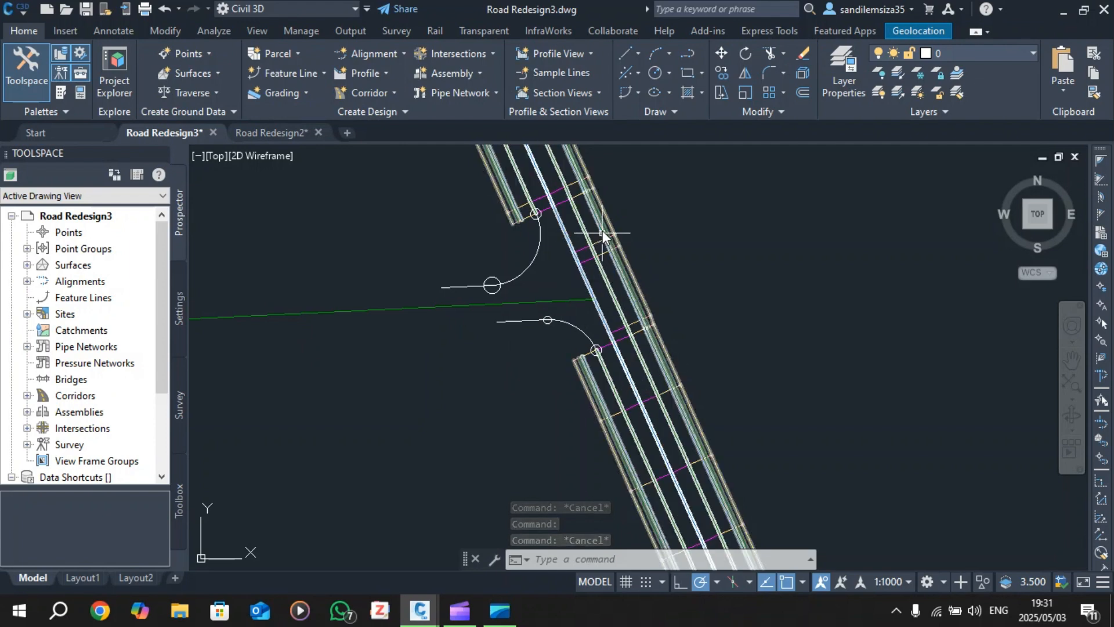
# - Add a baseline named BL2 to the R2 render2 corridor, based on the redesign alignment picked in the drawing
pyautogui.click(616, 242)
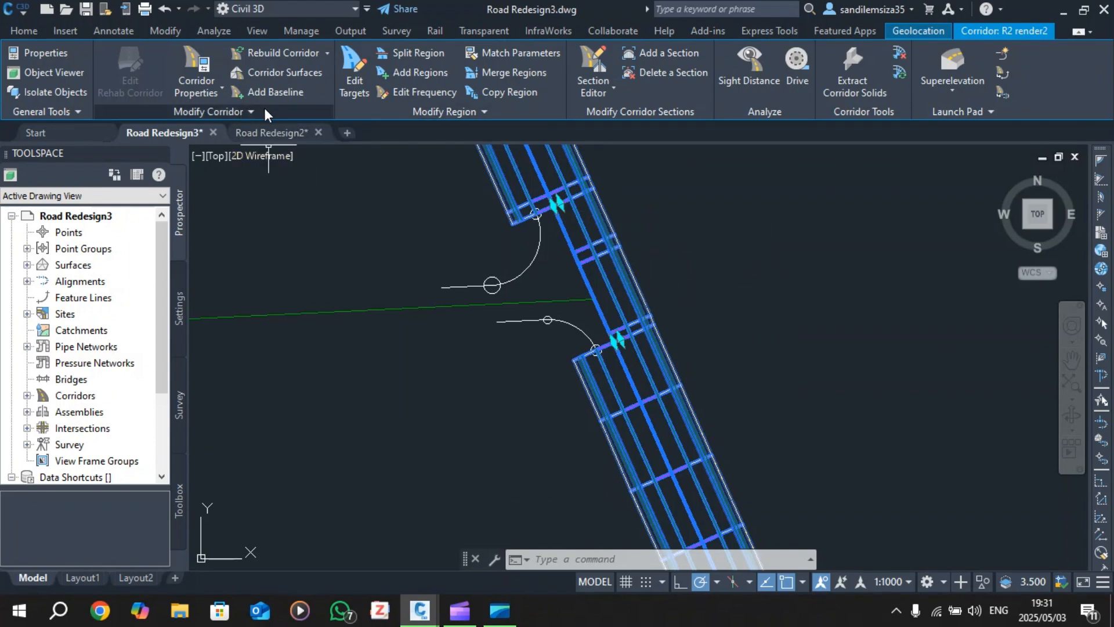
pyautogui.click(275, 90)
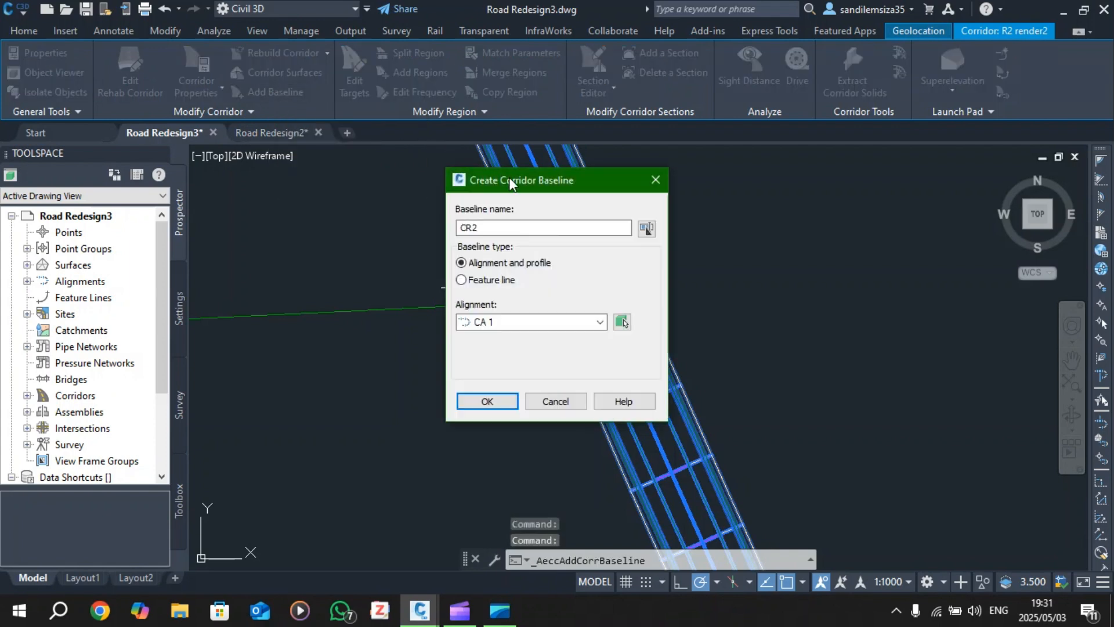
pyautogui.moveTo(509, 180); pyautogui.dragTo(809, 173)
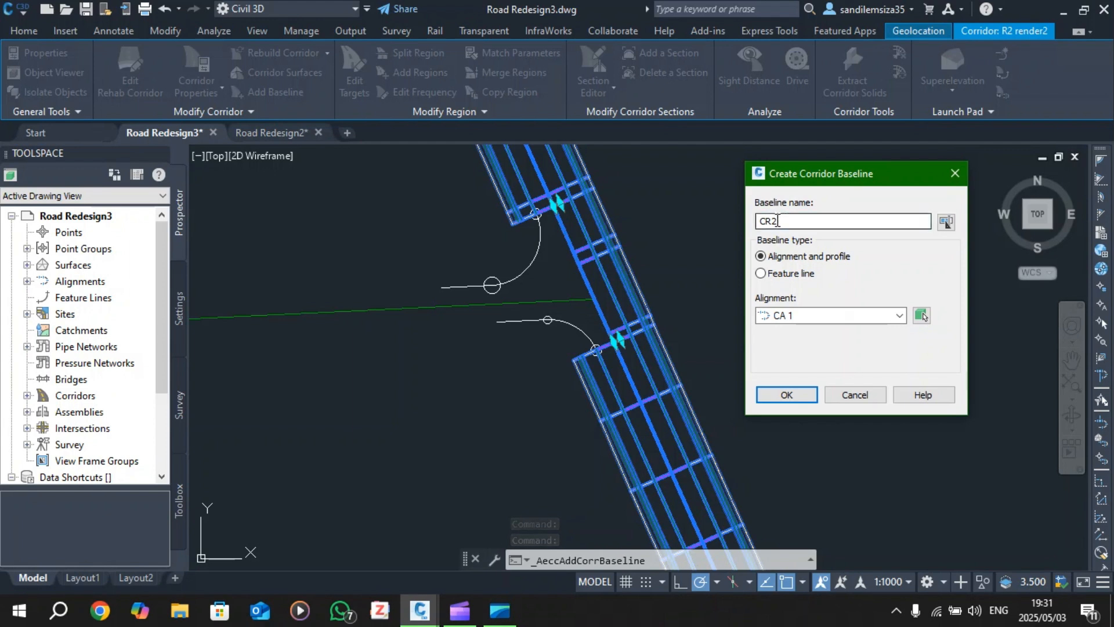
pyautogui.moveTo(778, 221); pyautogui.dragTo(758, 222)
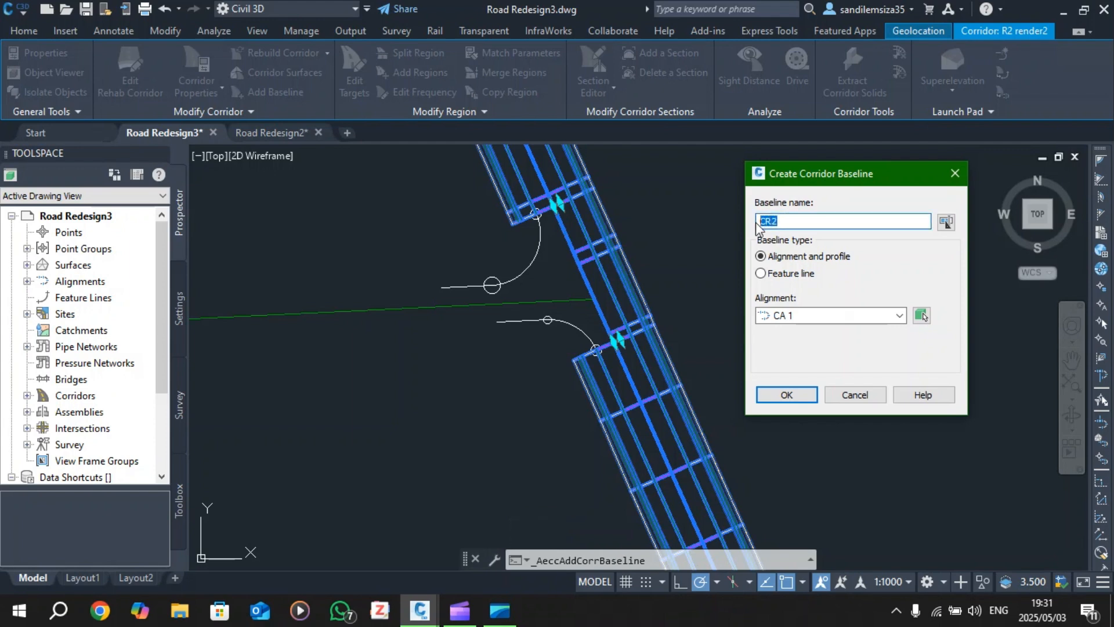
pyautogui.write('BL2')
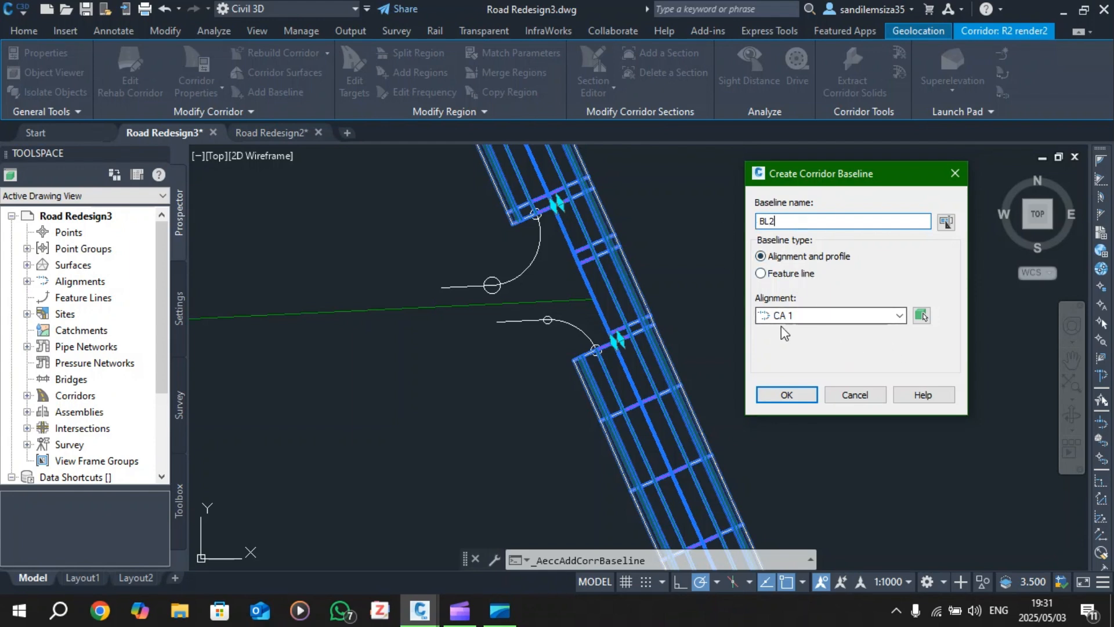
pyautogui.click(922, 315)
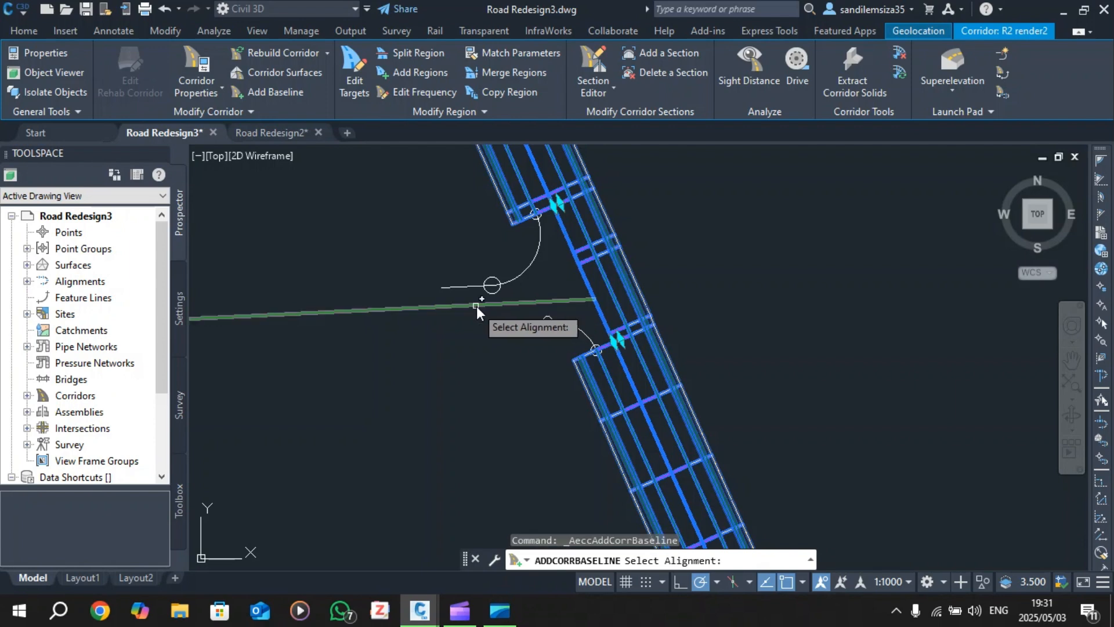
pyautogui.click(436, 308)
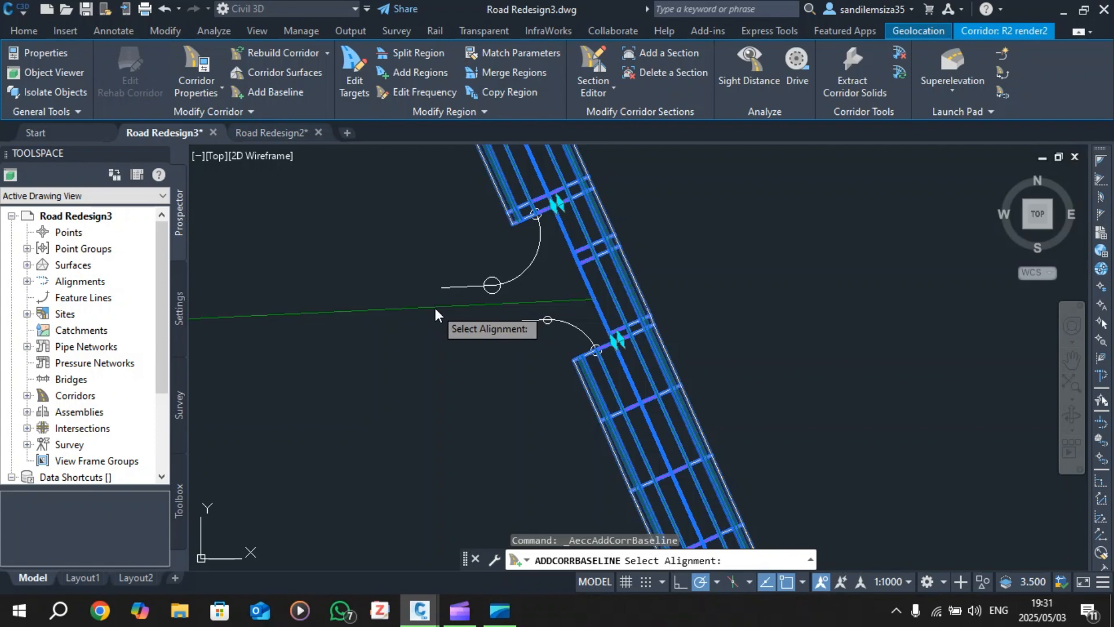
pyautogui.click(786, 389)
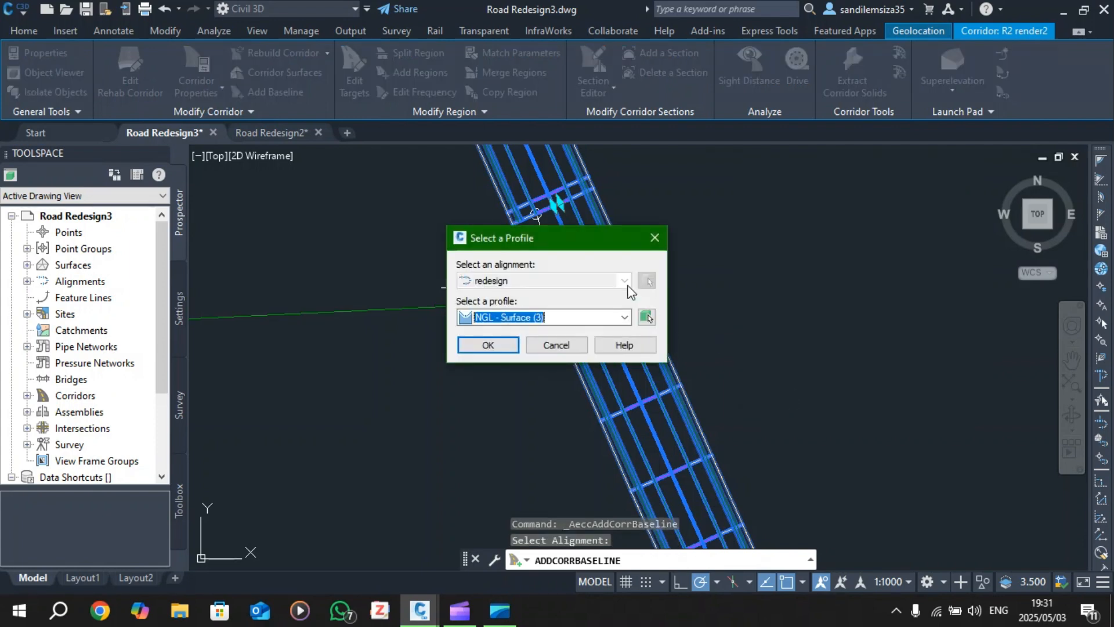
# - Assign the Vert 1 profile to the new BL2 baseline
pyautogui.moveTo(574, 239); pyautogui.dragTo(785, 225)
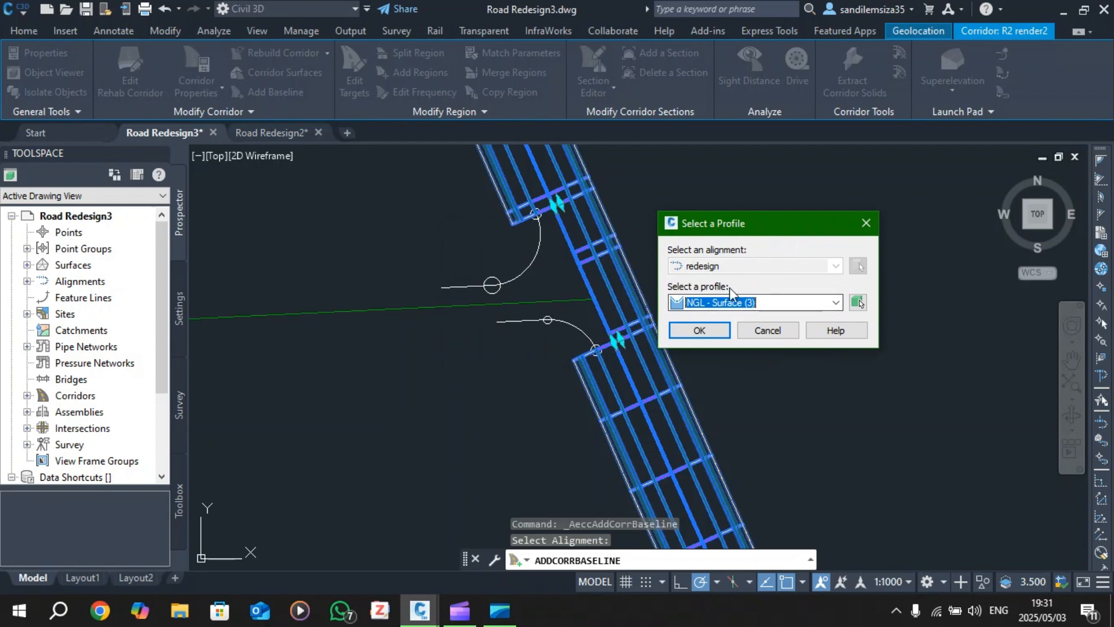
pyautogui.click(816, 302)
pyautogui.click(732, 330)
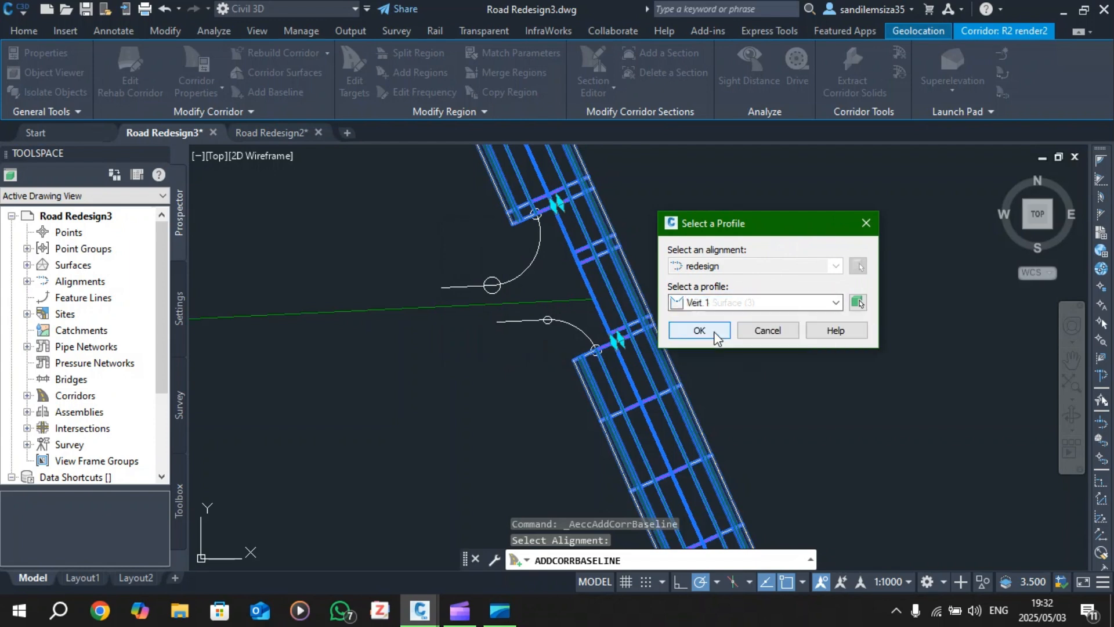
pyautogui.moveTo(760, 221); pyautogui.dragTo(798, 212)
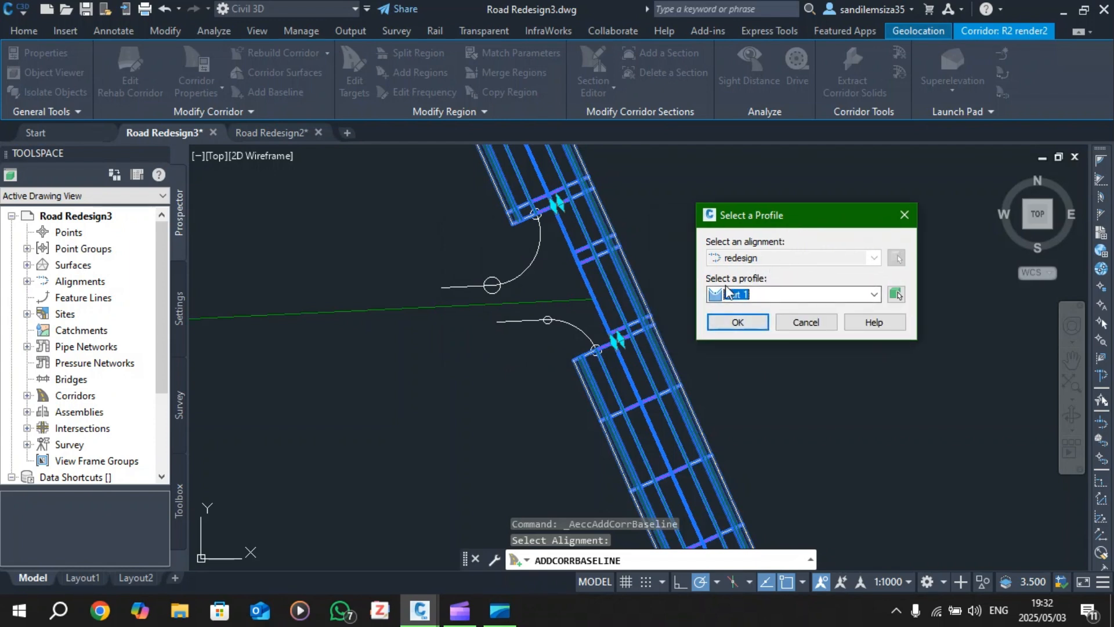
pyautogui.click(739, 326)
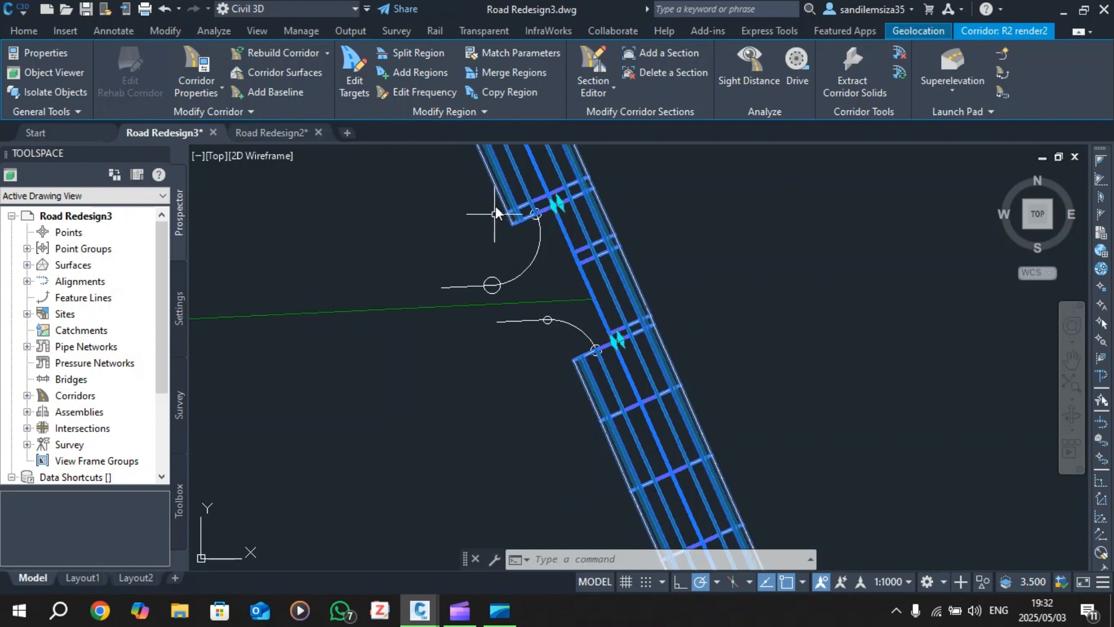
# - Reopen the R2 render2 corridor's parameters and add a region with the Cross Section assembly to baseline BL2
pyautogui.click(206, 65)
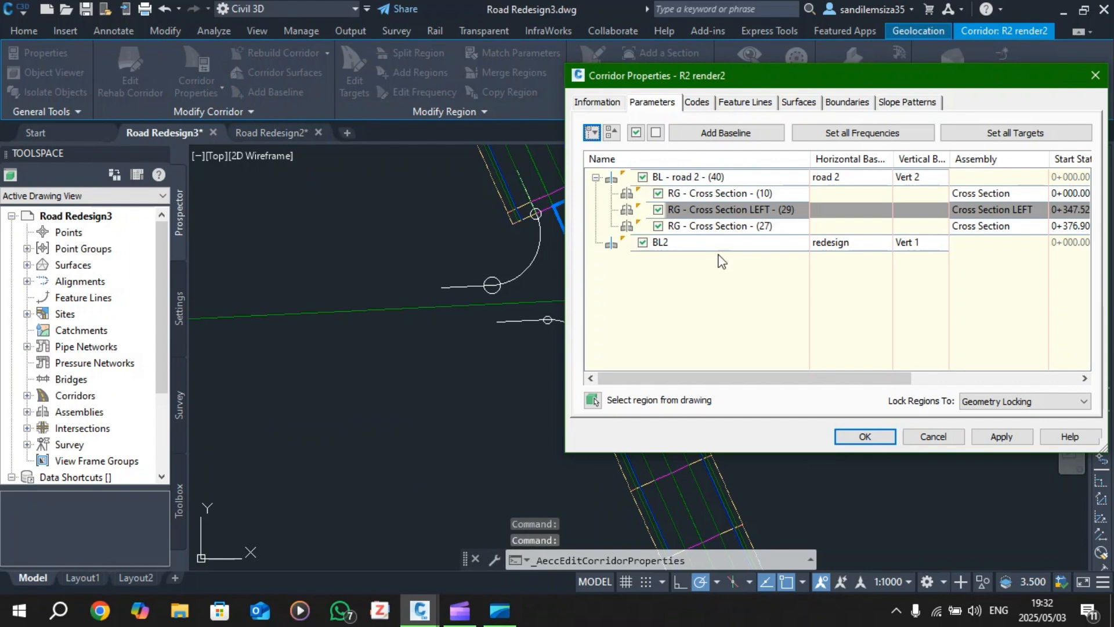
pyautogui.click(673, 245)
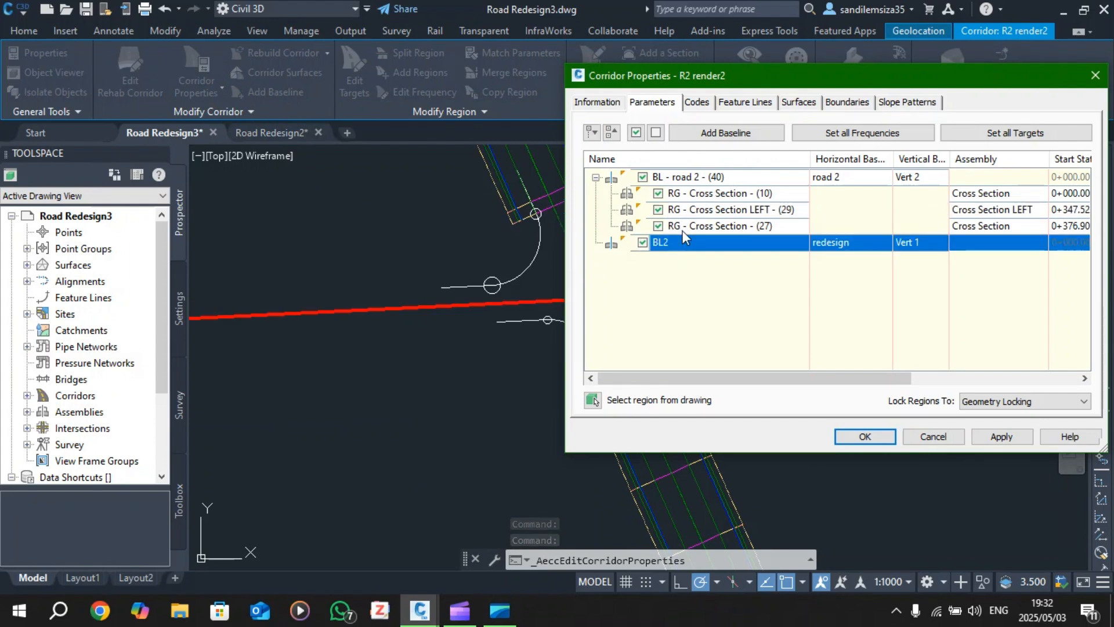
pyautogui.moveTo(701, 75); pyautogui.dragTo(767, 108)
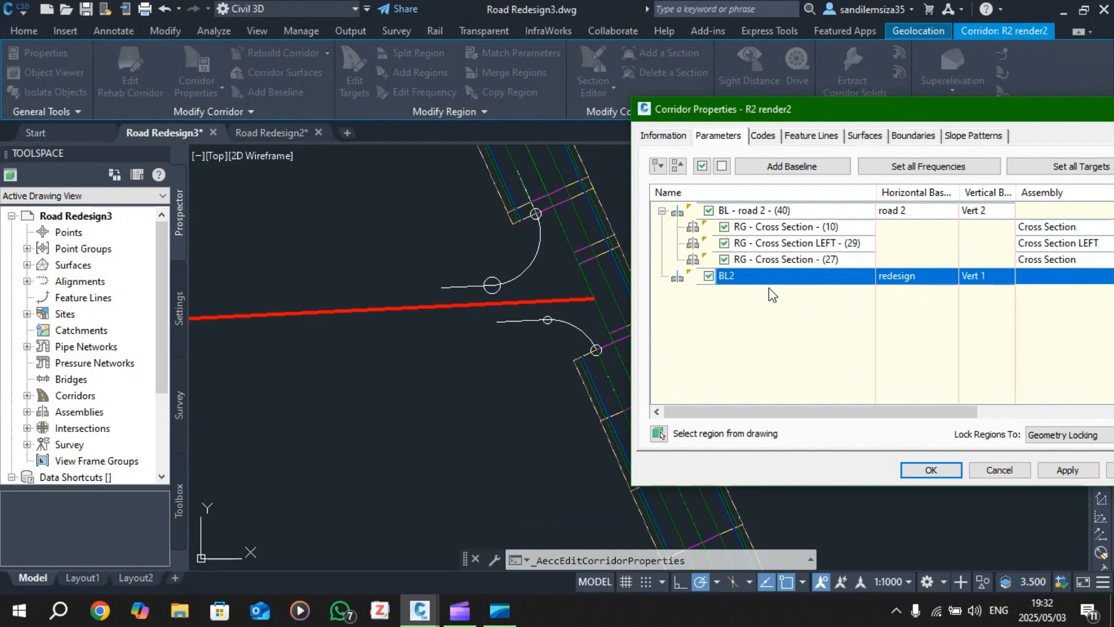
pyautogui.rightClick(738, 278)
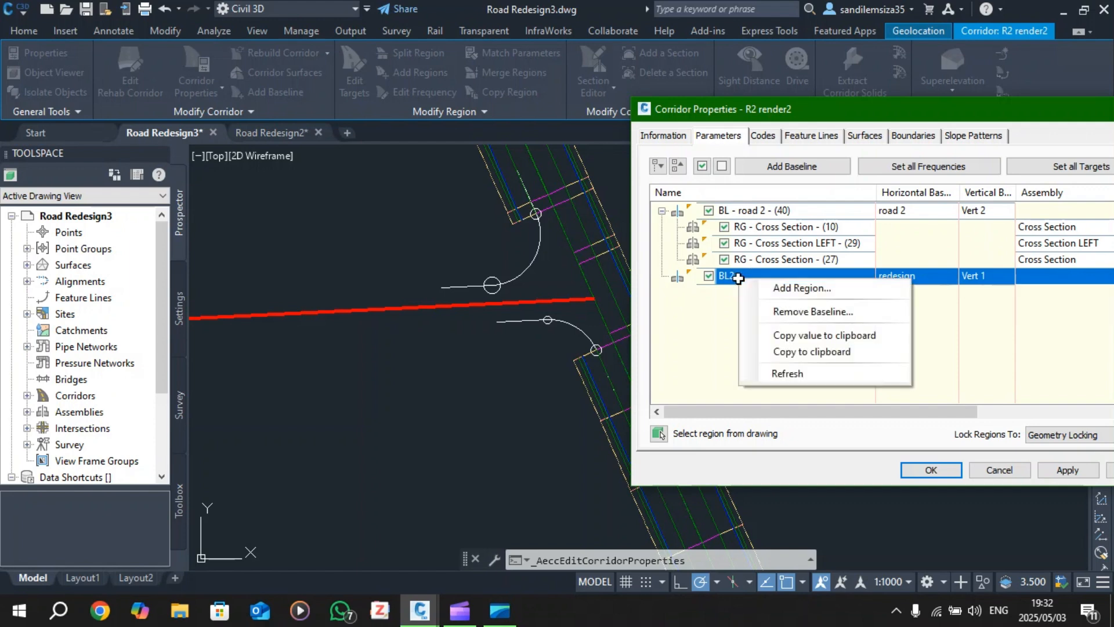
pyautogui.click(811, 292)
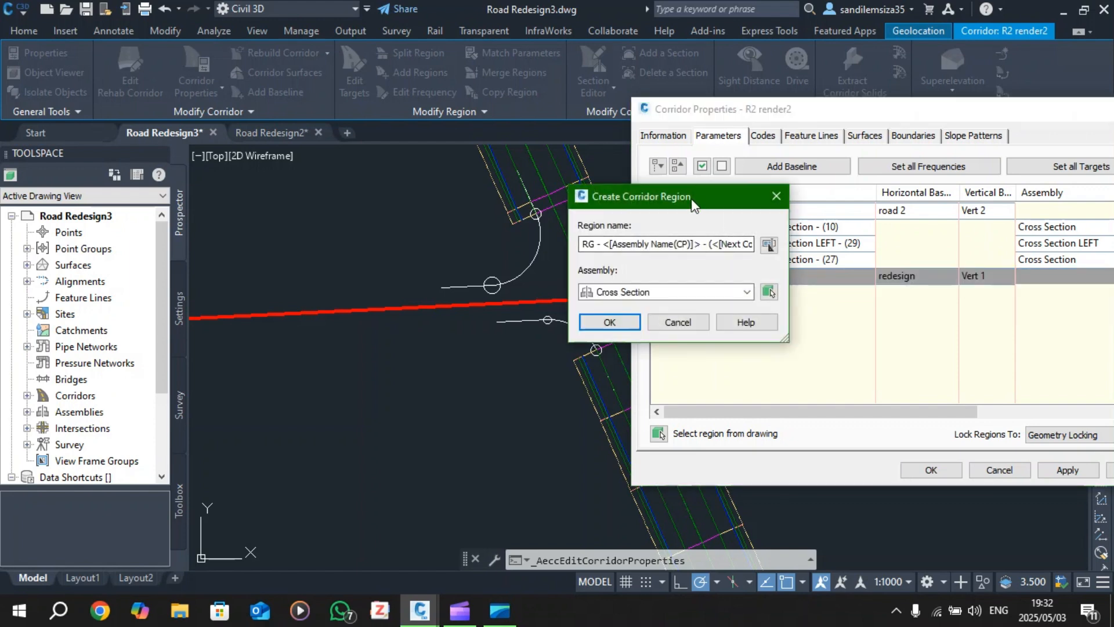
pyautogui.moveTo(694, 200); pyautogui.dragTo(727, 265)
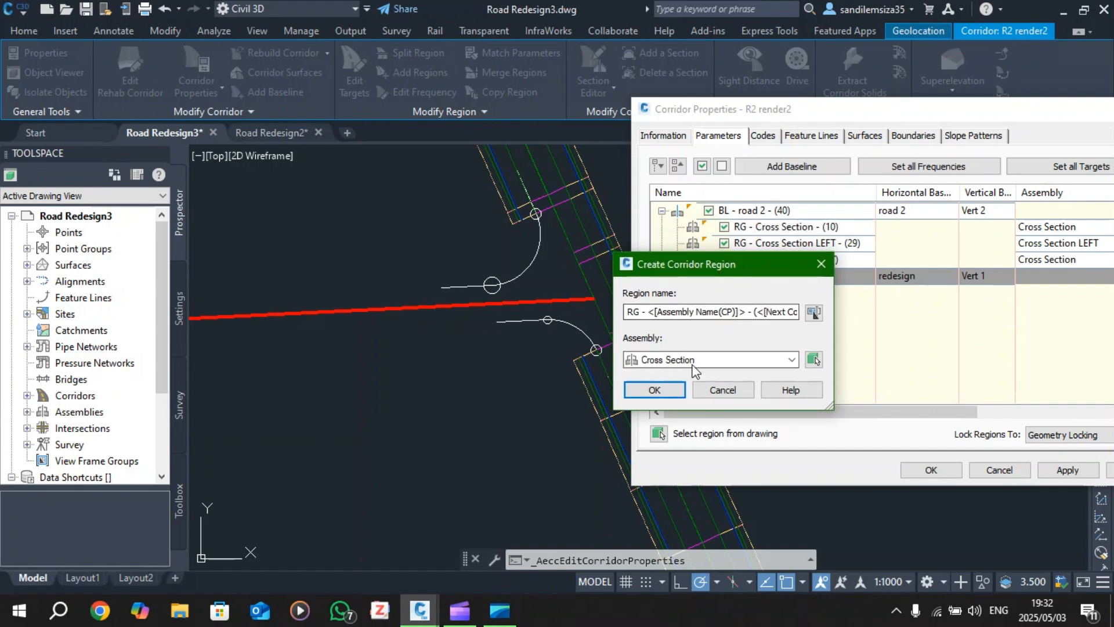
pyautogui.click(662, 361)
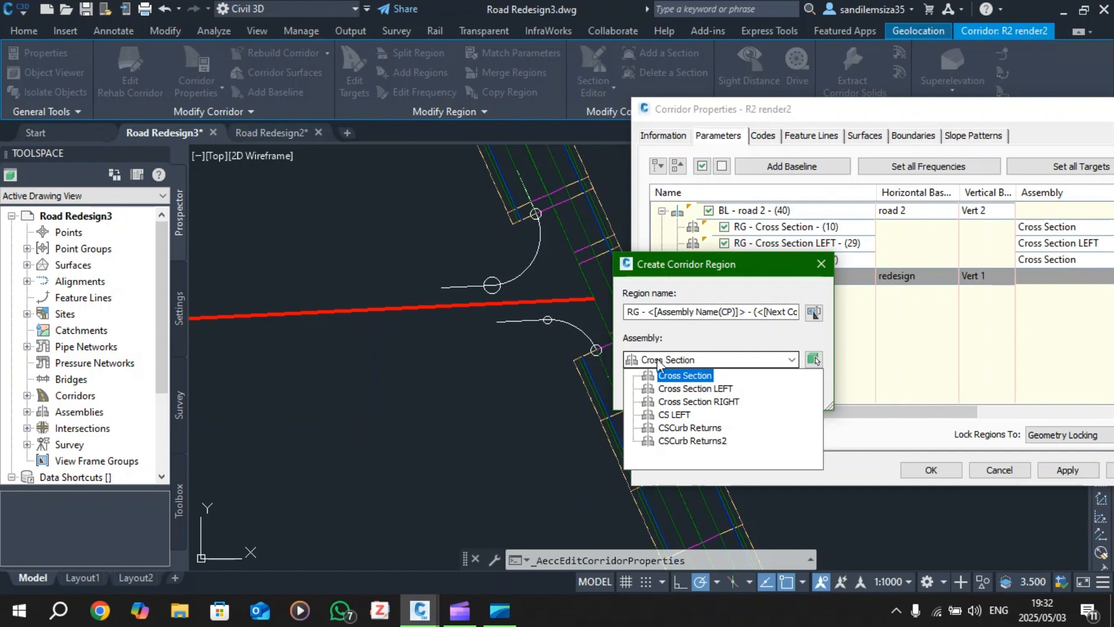
pyautogui.click(674, 377)
pyautogui.click(654, 390)
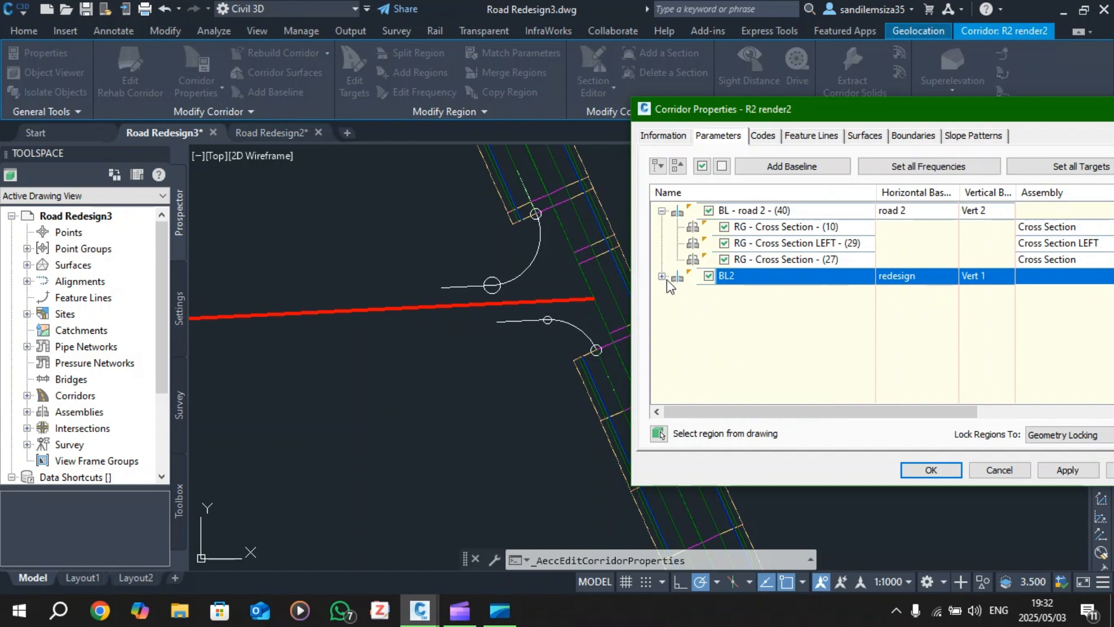
# - Apply the new Cross Section region on baseline BL2, rebuild the R2 render2 corridor and close its properties
pyautogui.click(662, 277)
pyautogui.click(774, 294)
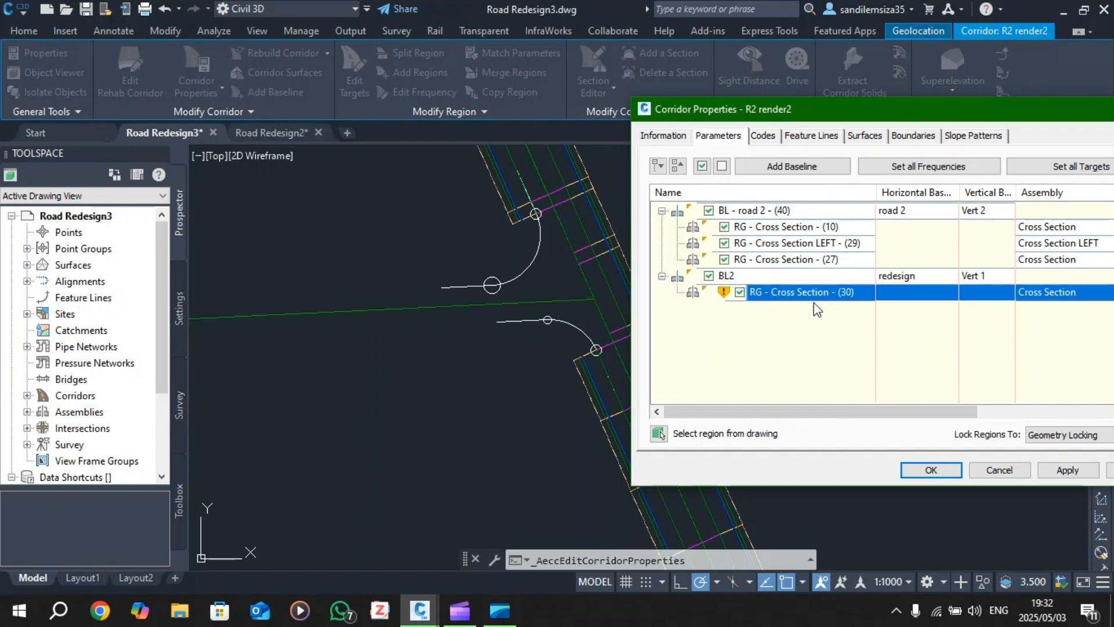
pyautogui.click(1067, 469)
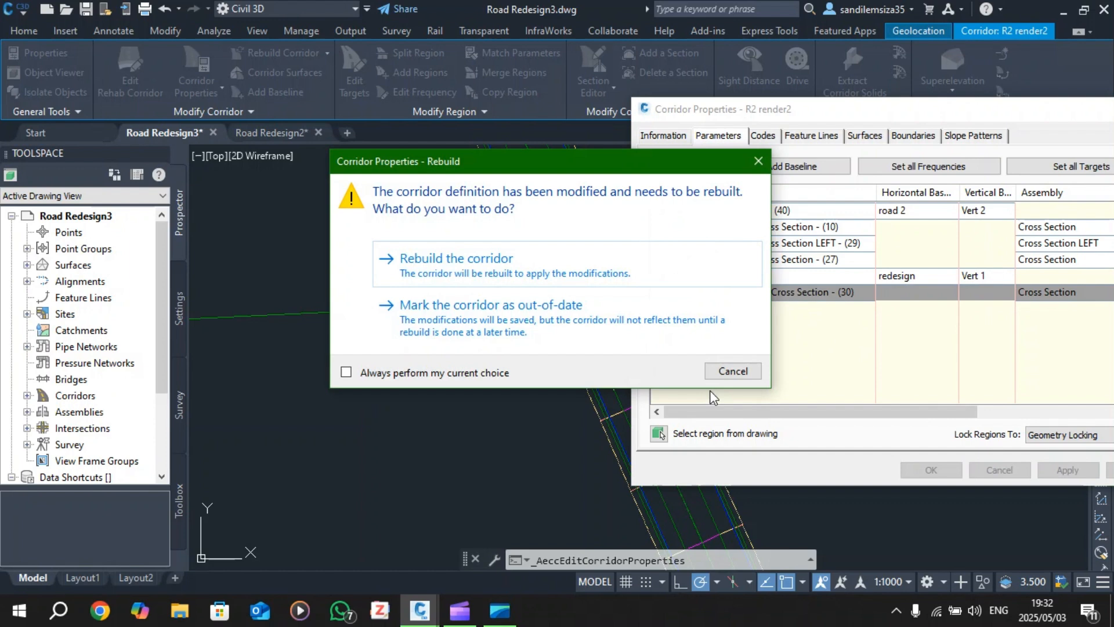
pyautogui.click(482, 269)
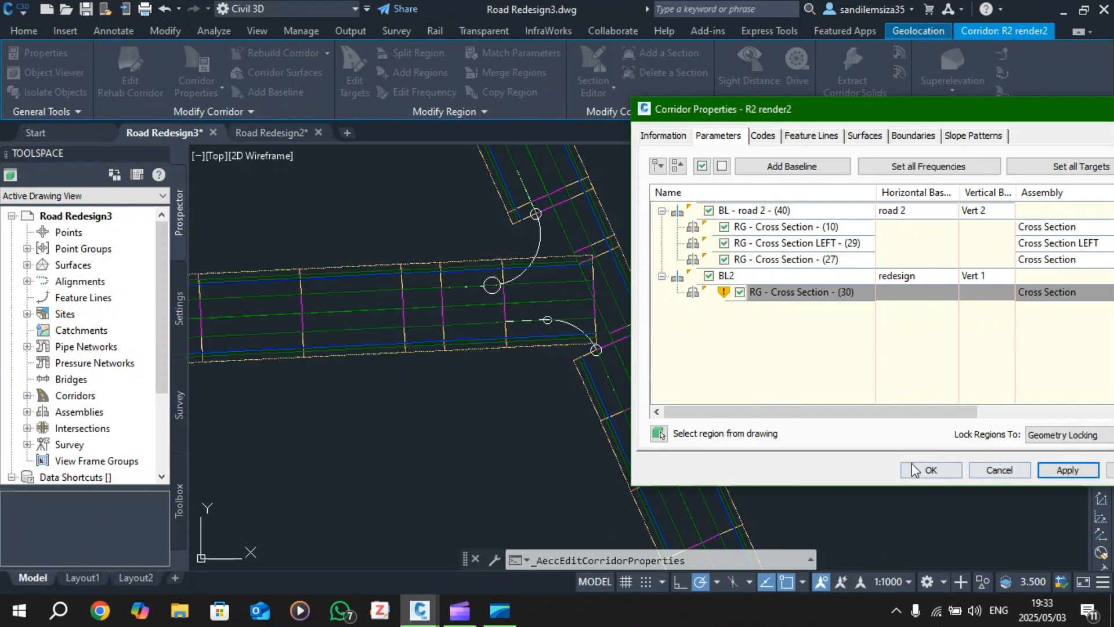
pyautogui.click(931, 469)
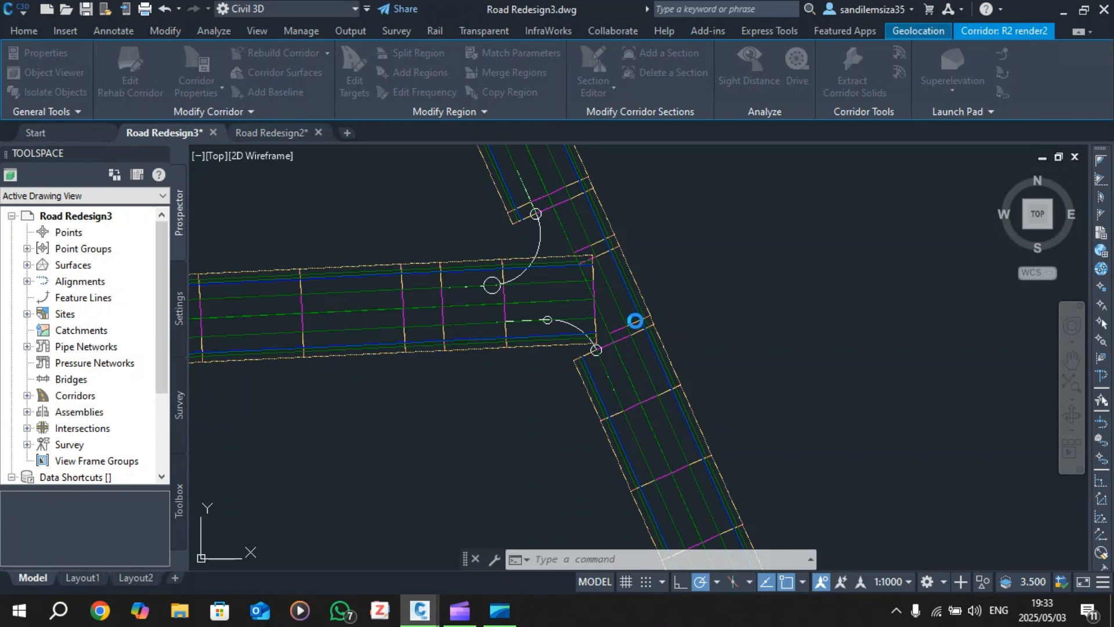
pyautogui.press('Escape')
pyautogui.press('Escape')
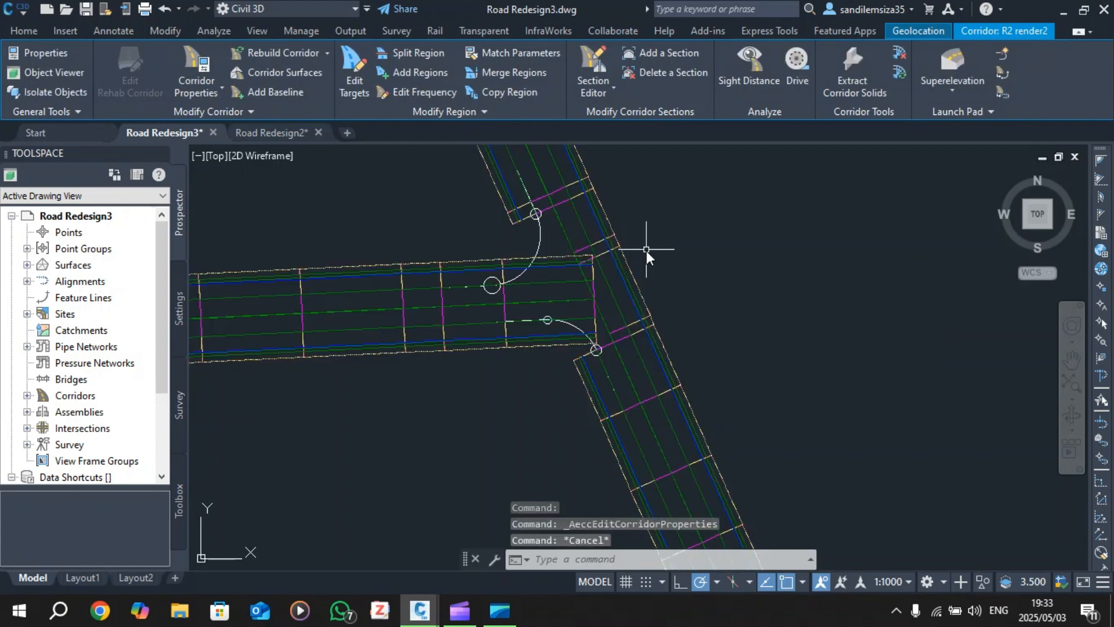
# - Examine the rebuilt R2 render2 corridor where the redesign baseline meets road 2 between the curb returns
pyautogui.scroll(-4, 648, 253)
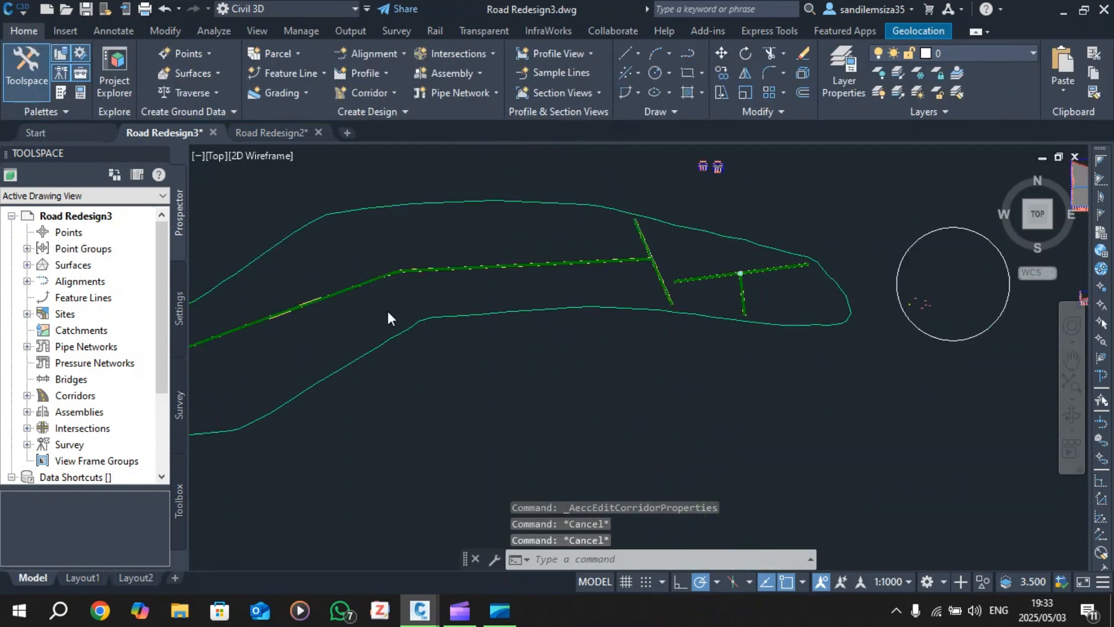
pyautogui.scroll(-3, 518, 284)
pyautogui.scroll(6, 545, 273)
pyautogui.scroll(5, 555, 292)
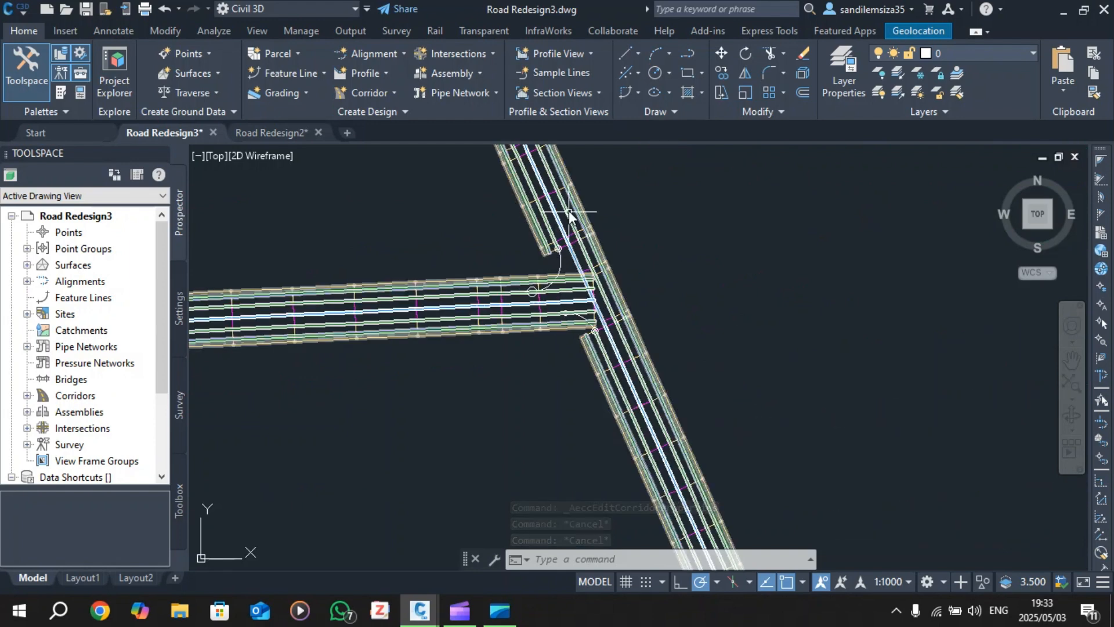
pyautogui.scroll(2, 556, 235)
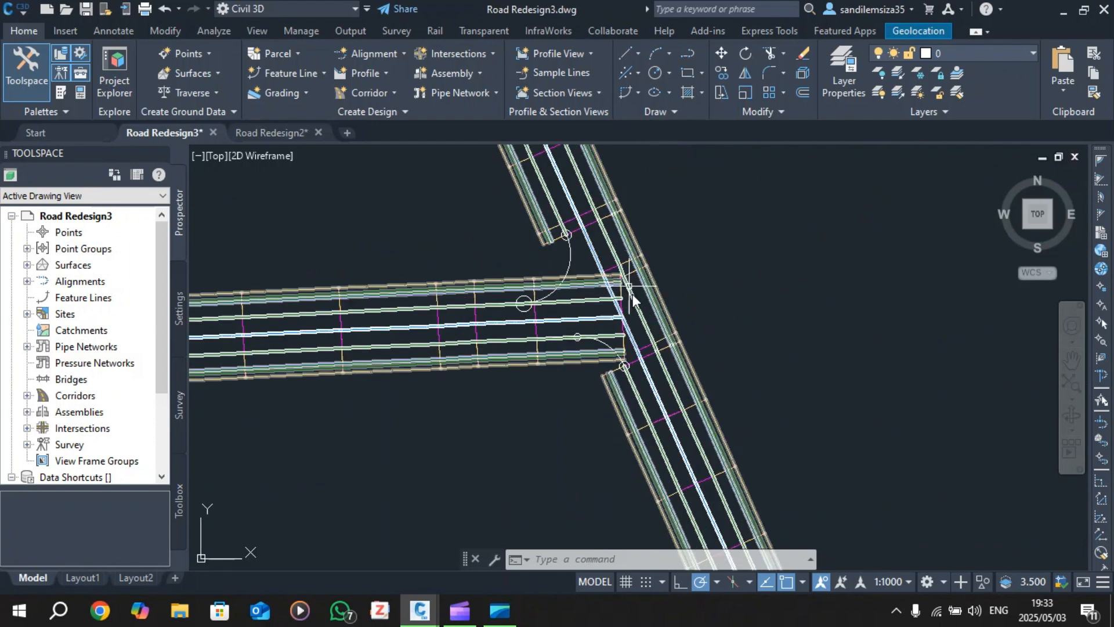
pyautogui.scroll(-2, 630, 325)
pyautogui.scroll(2, 474, 341)
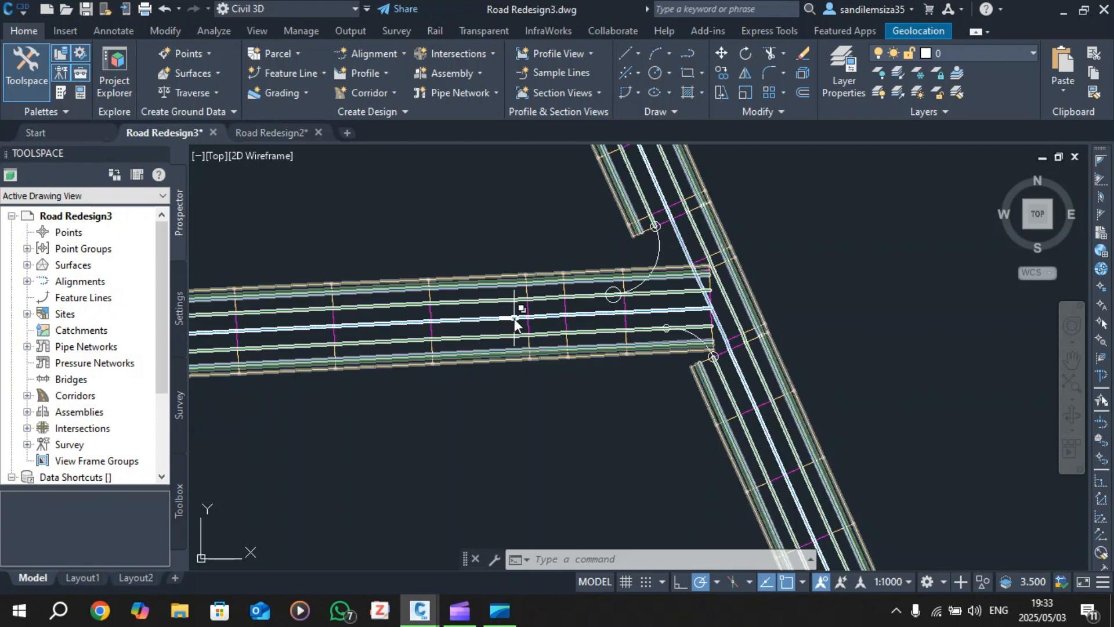
pyautogui.scroll(-2, 651, 347)
pyautogui.scroll(2, 678, 334)
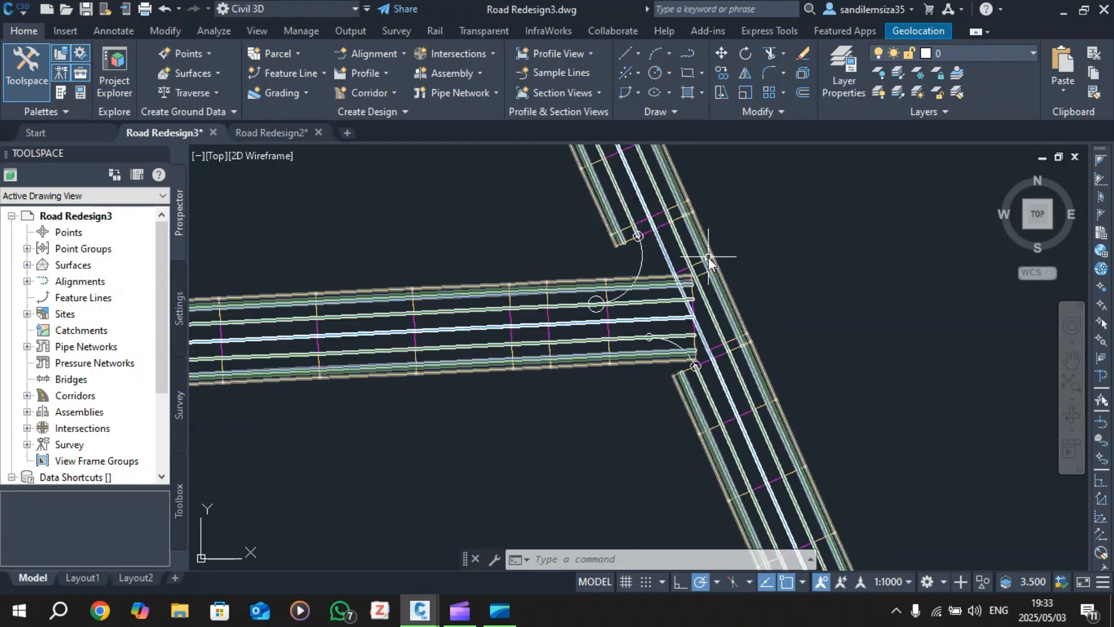
pyautogui.click(723, 284)
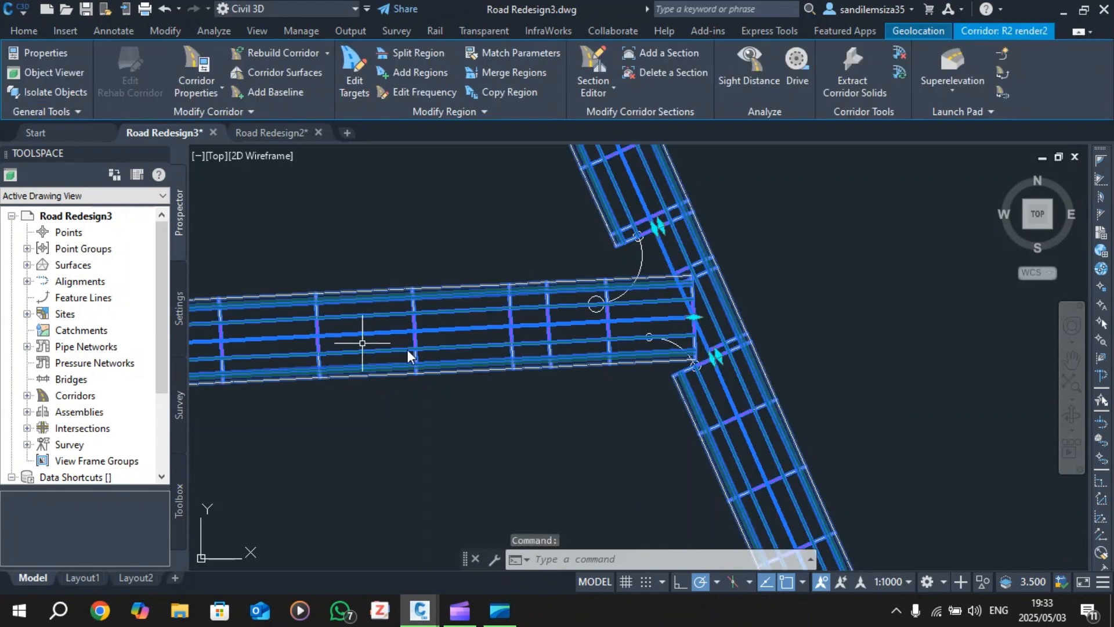
pyautogui.scroll(-2, 568, 323)
pyautogui.scroll(2, 573, 314)
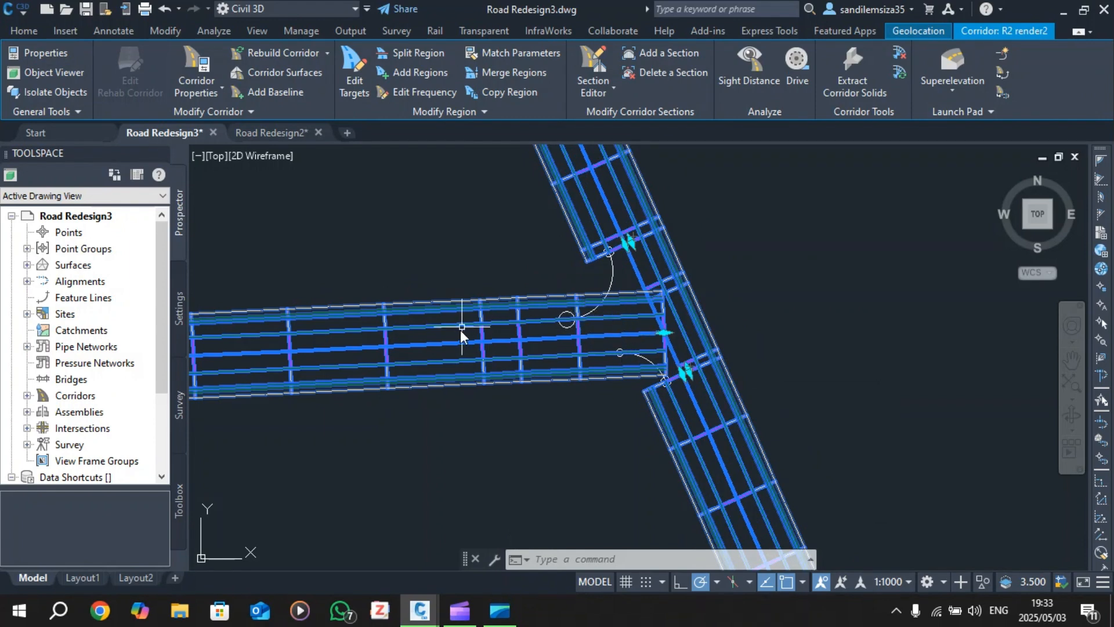
pyautogui.press('Escape')
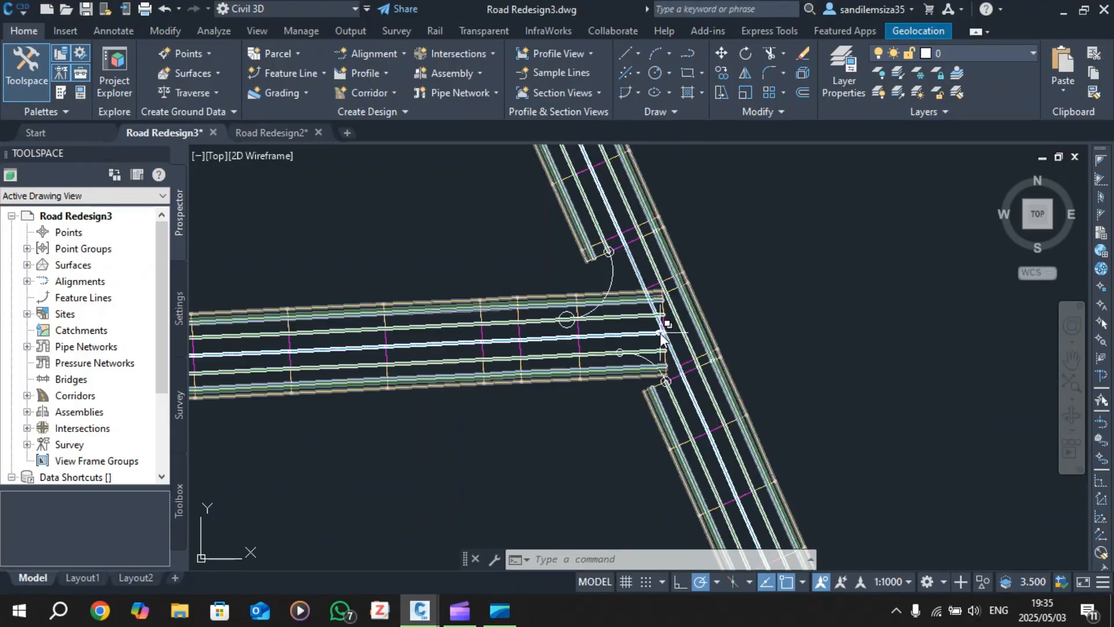
pyautogui.moveTo(661, 337)
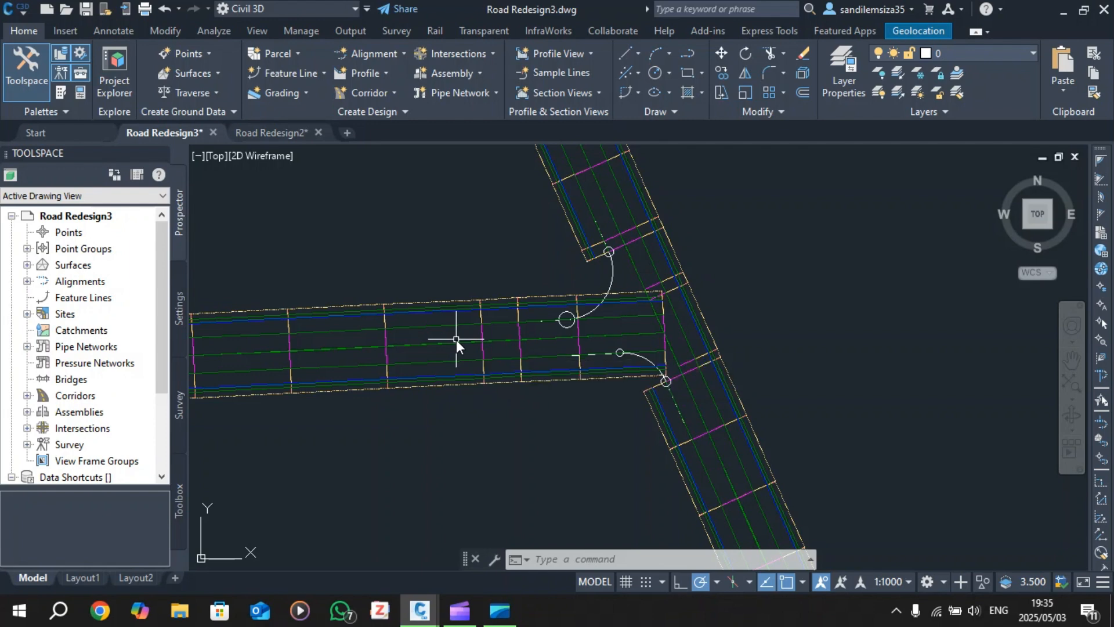
pyautogui.moveTo(456, 340)
pyautogui.click(496, 299)
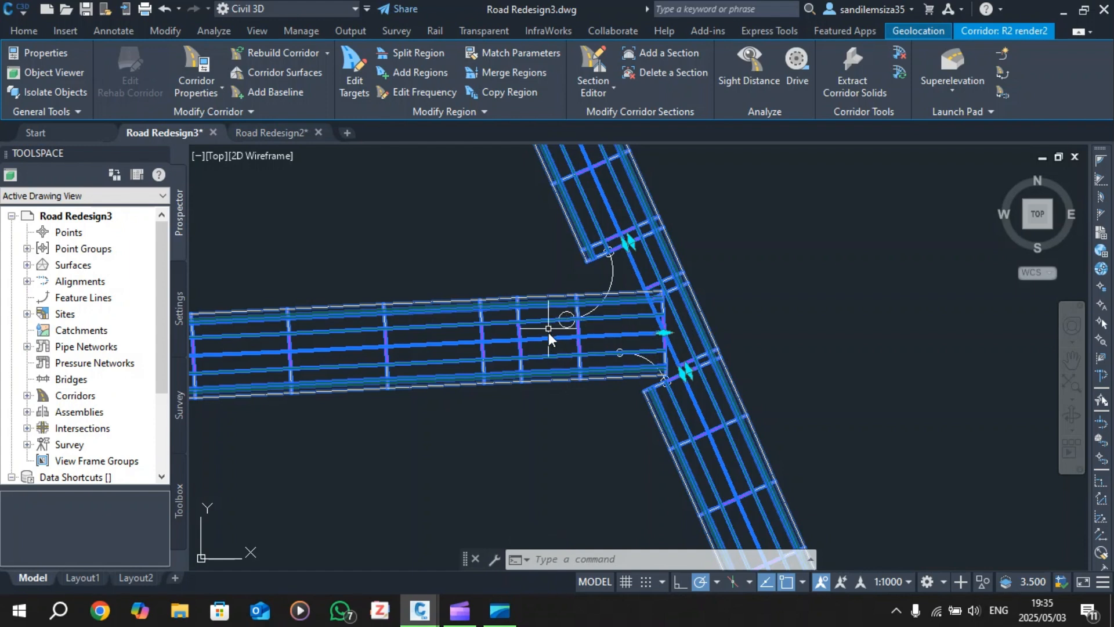
pyautogui.moveTo(548, 336)
pyautogui.press('Escape')
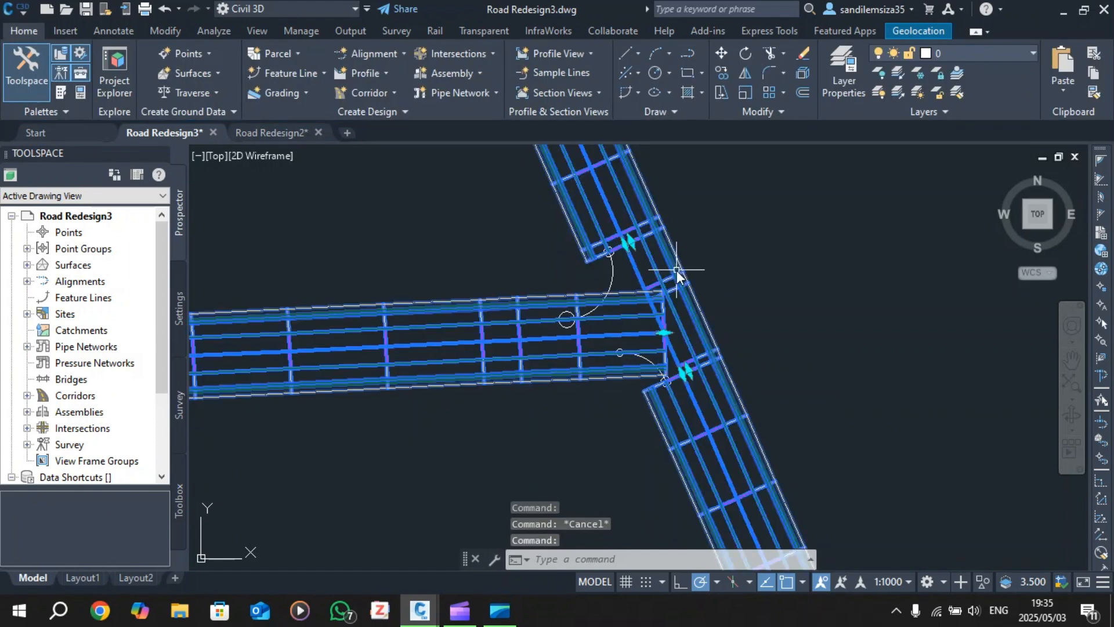
# - Set the end station of BL2's Cross Section region to 7+097.75m, picked at the circle where the upper curb return begins on redesign
pyautogui.click(676, 271)
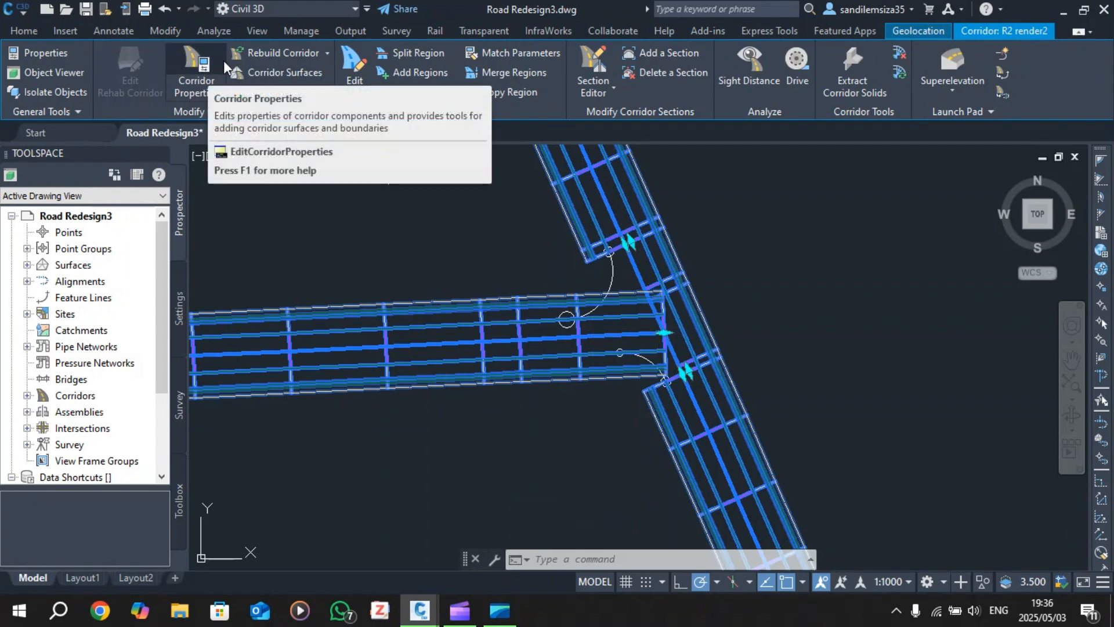
pyautogui.click(191, 61)
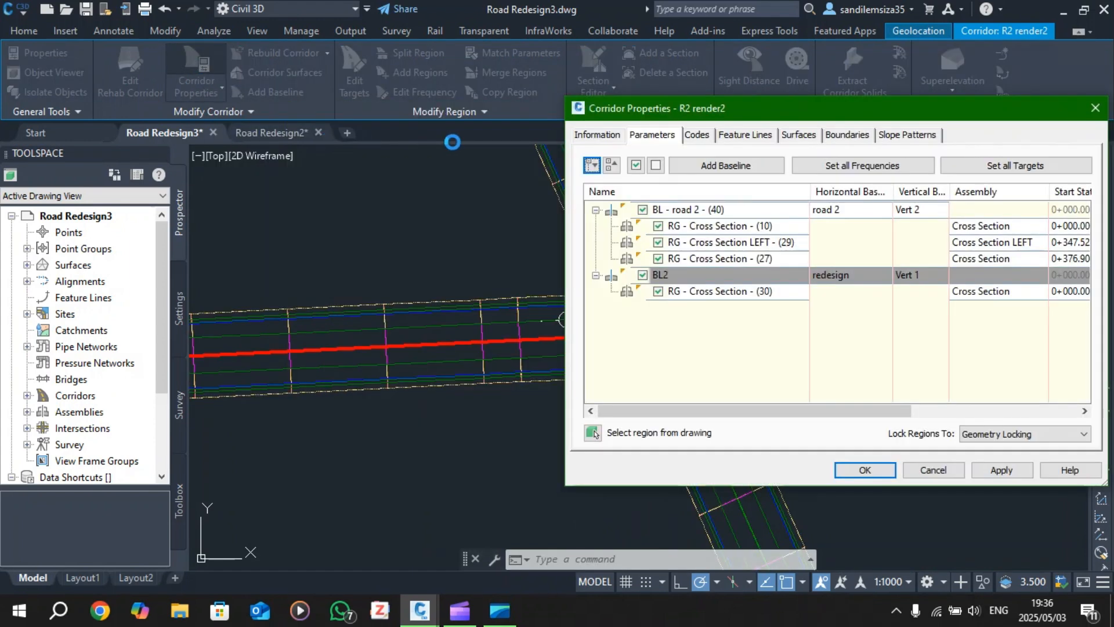
pyautogui.moveTo(726, 105); pyautogui.dragTo(934, 86)
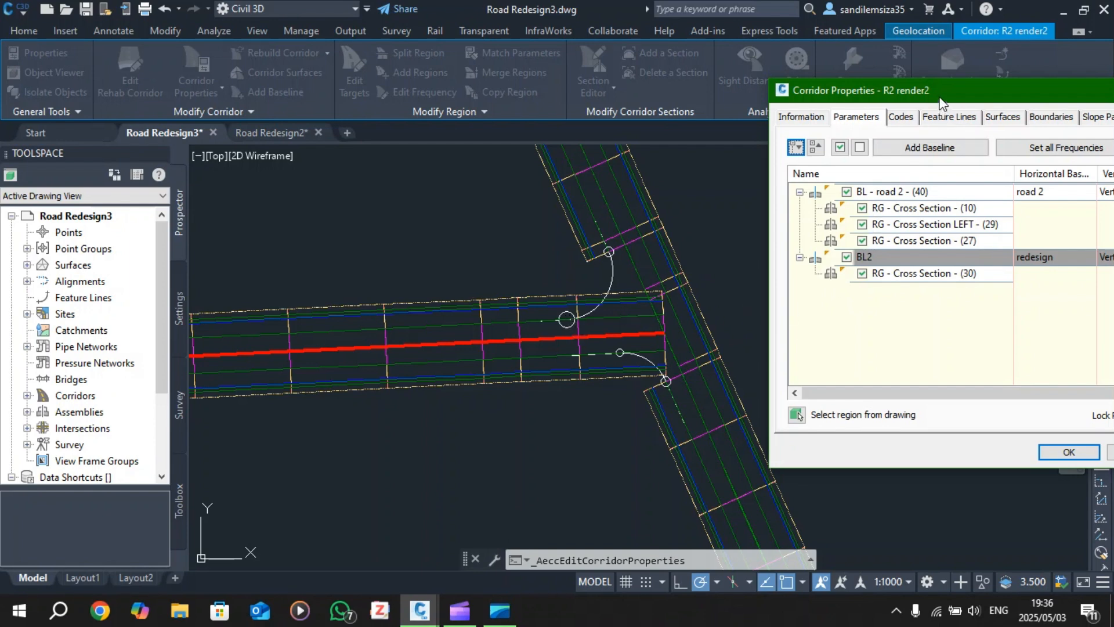
pyautogui.moveTo(941, 91); pyautogui.dragTo(707, 98)
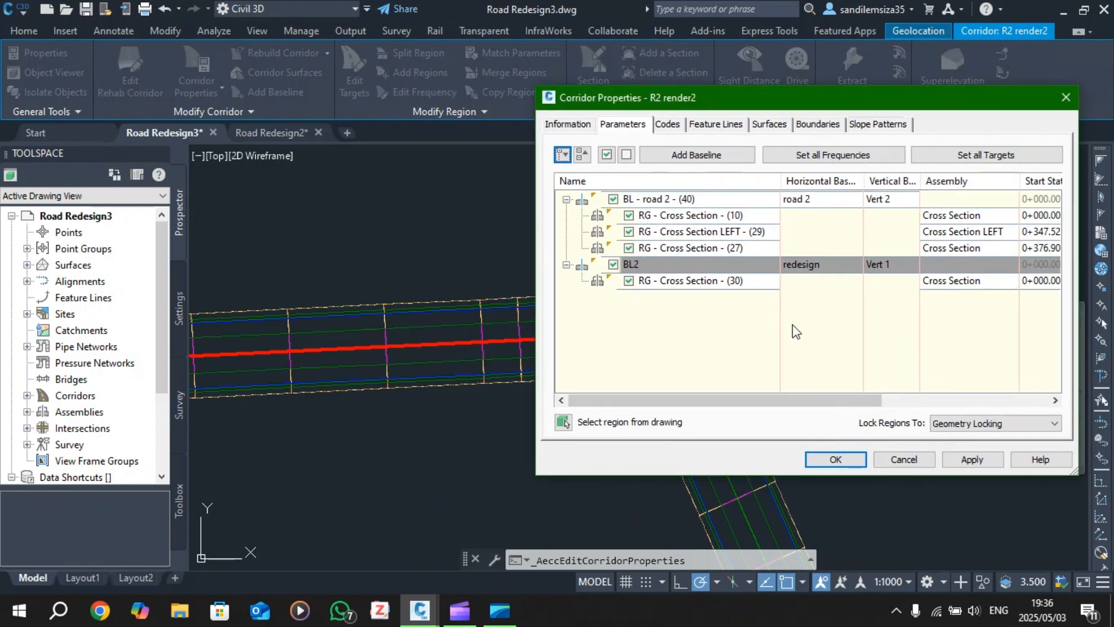
pyautogui.moveTo(782, 398); pyautogui.dragTo(812, 398)
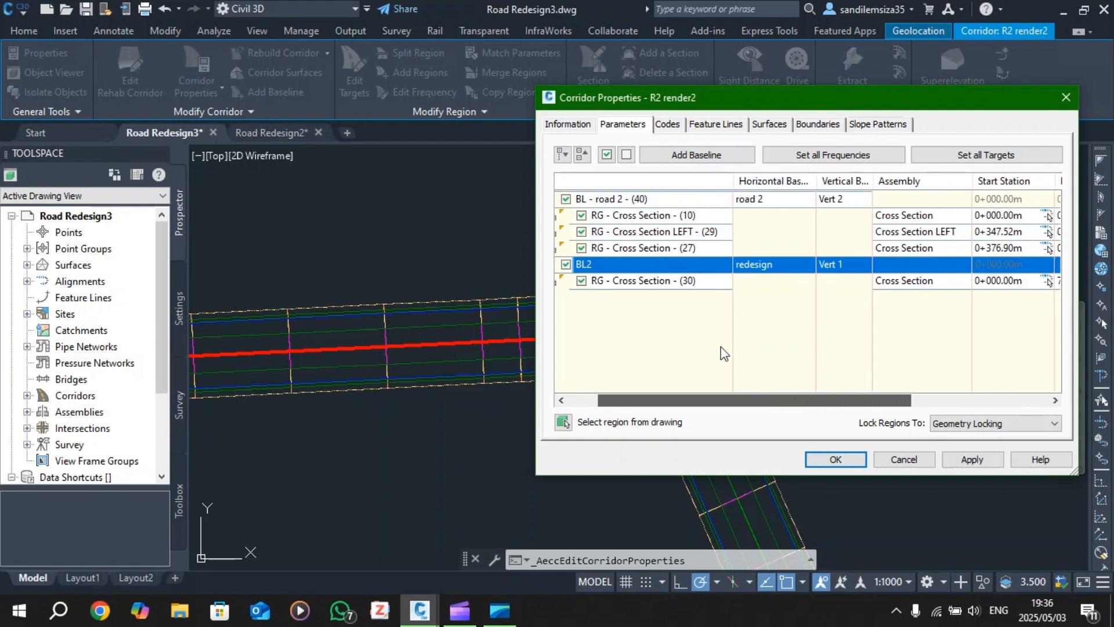
pyautogui.click(681, 280)
pyautogui.moveTo(720, 403); pyautogui.dragTo(910, 377)
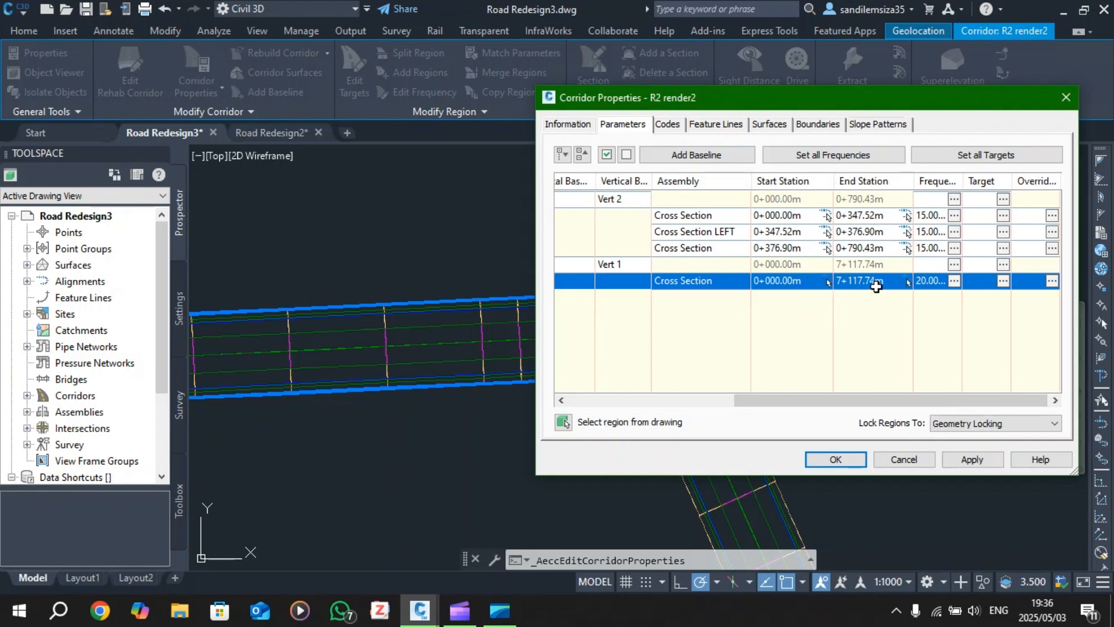
pyautogui.click(907, 283)
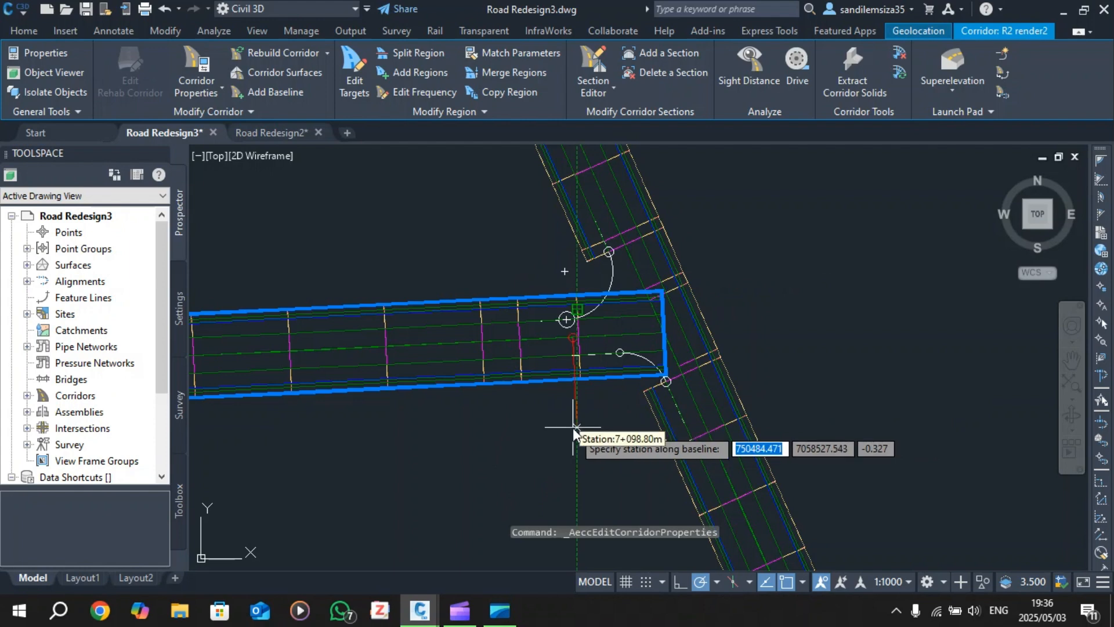
pyautogui.scroll(4, 573, 427)
pyautogui.scroll(-4, 571, 429)
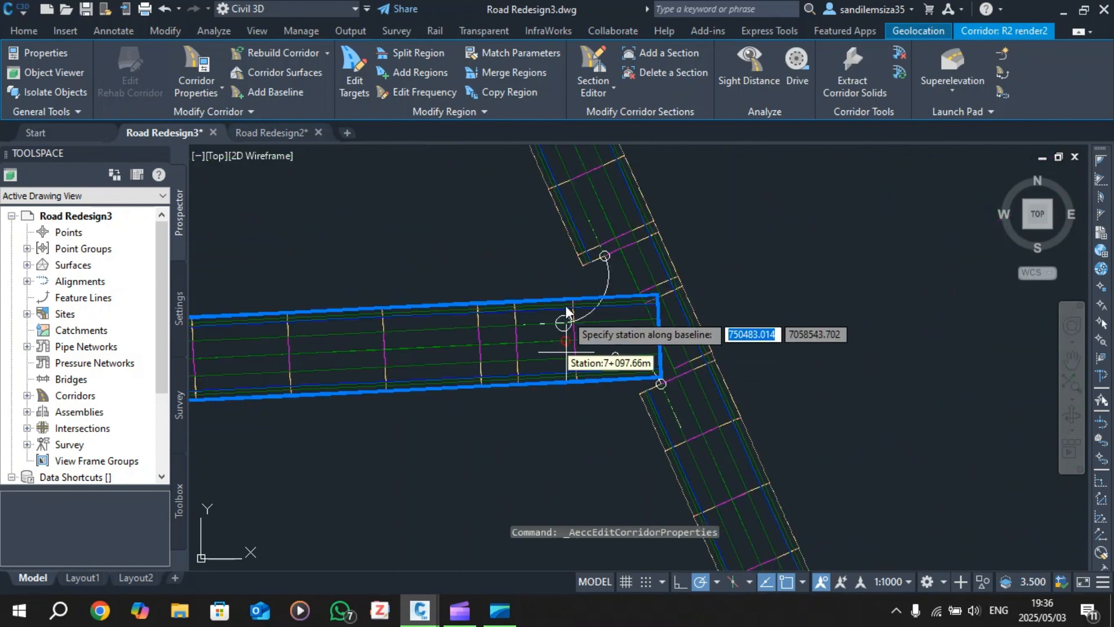
pyautogui.scroll(4, 565, 304)
pyautogui.scroll(-2, 550, 420)
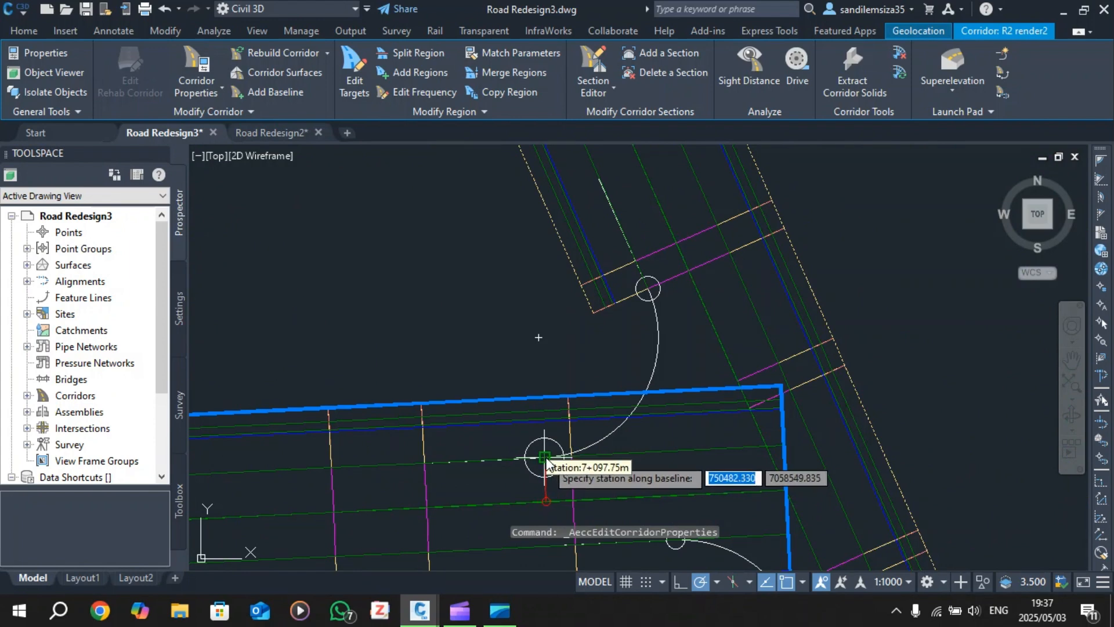
pyautogui.click(546, 459)
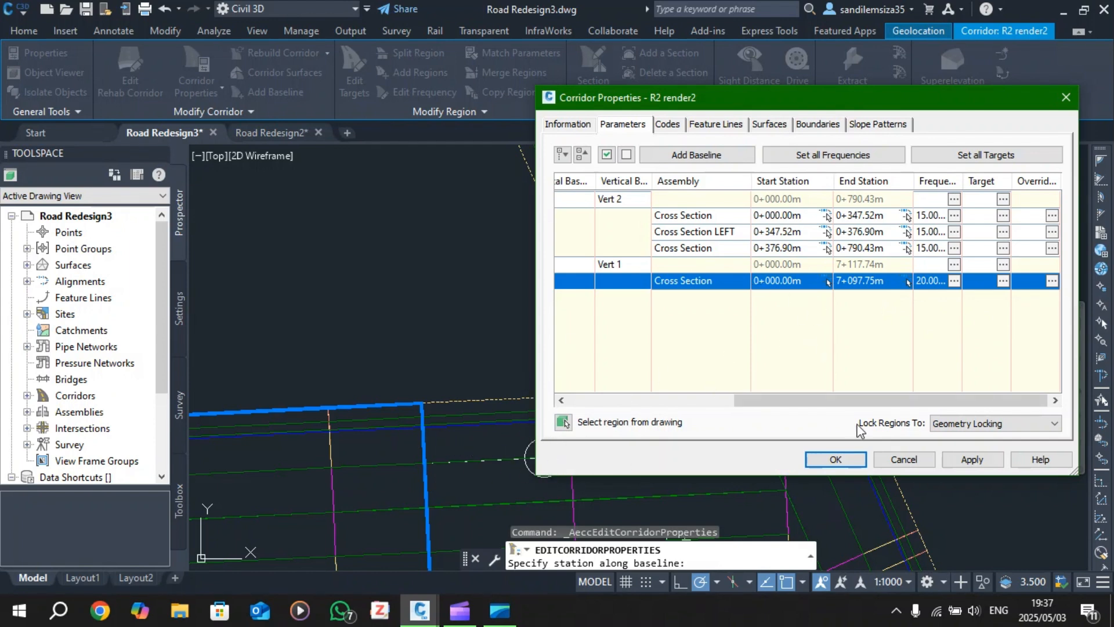
# - Apply the BL2 region's end station change, rebuild the R2 render2 corridor, close its properties and deselect it
pyautogui.click(978, 458)
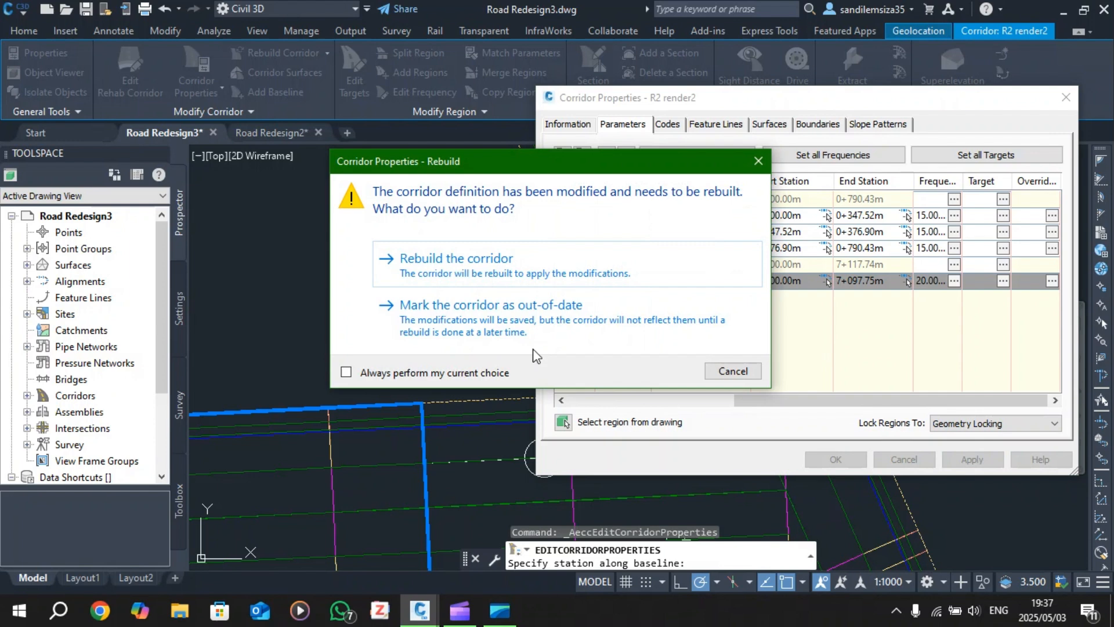
pyautogui.click(443, 269)
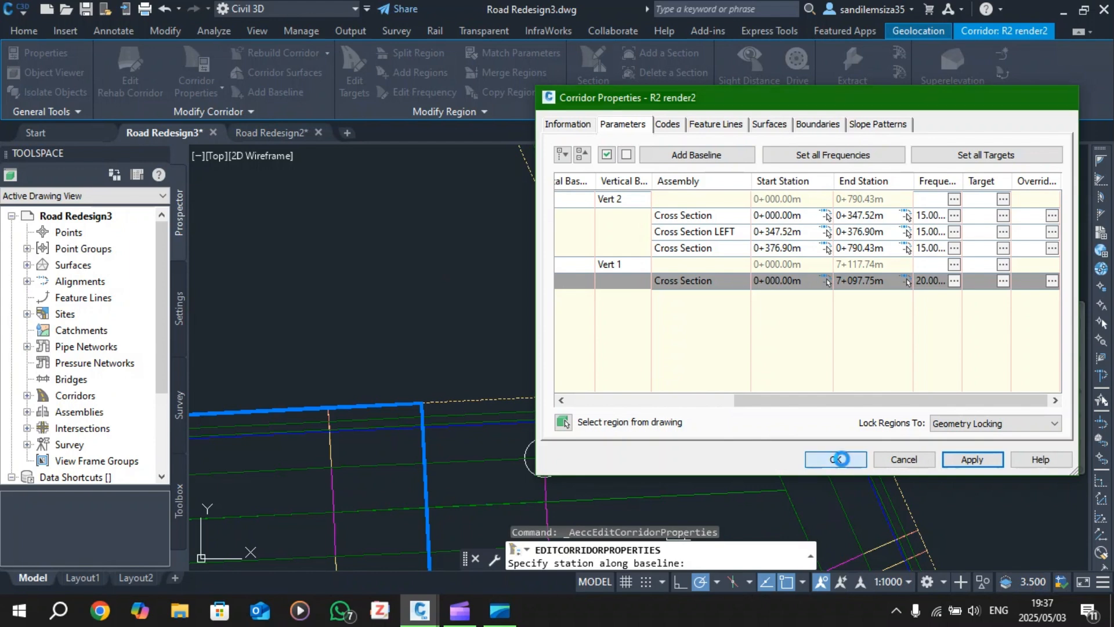
pyautogui.click(836, 459)
pyautogui.scroll(-4, 758, 354)
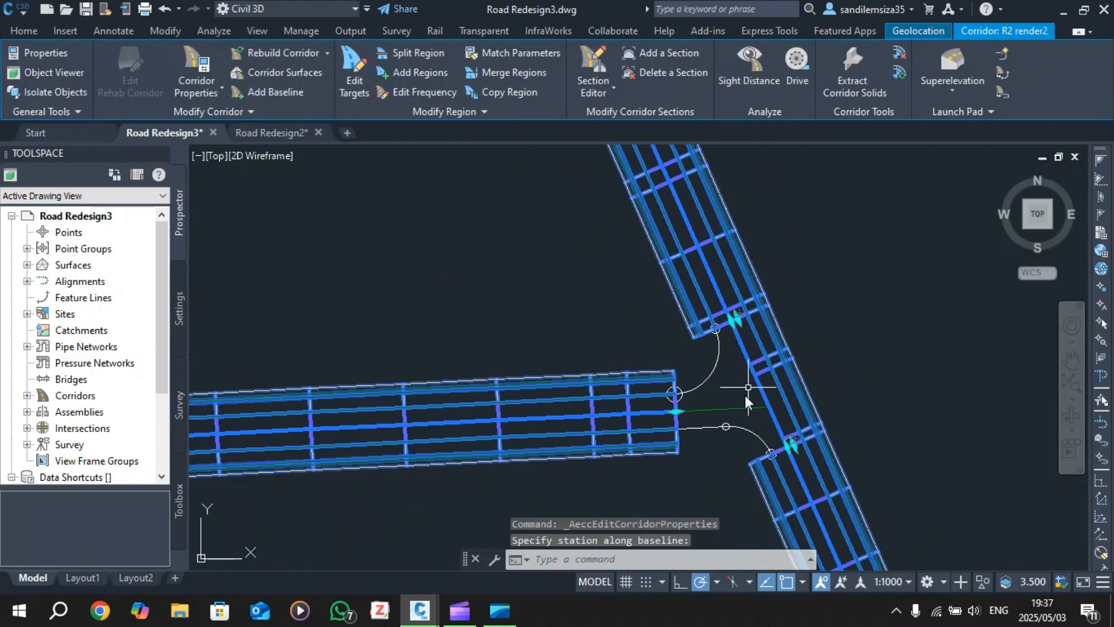
pyautogui.scroll(2, 741, 451)
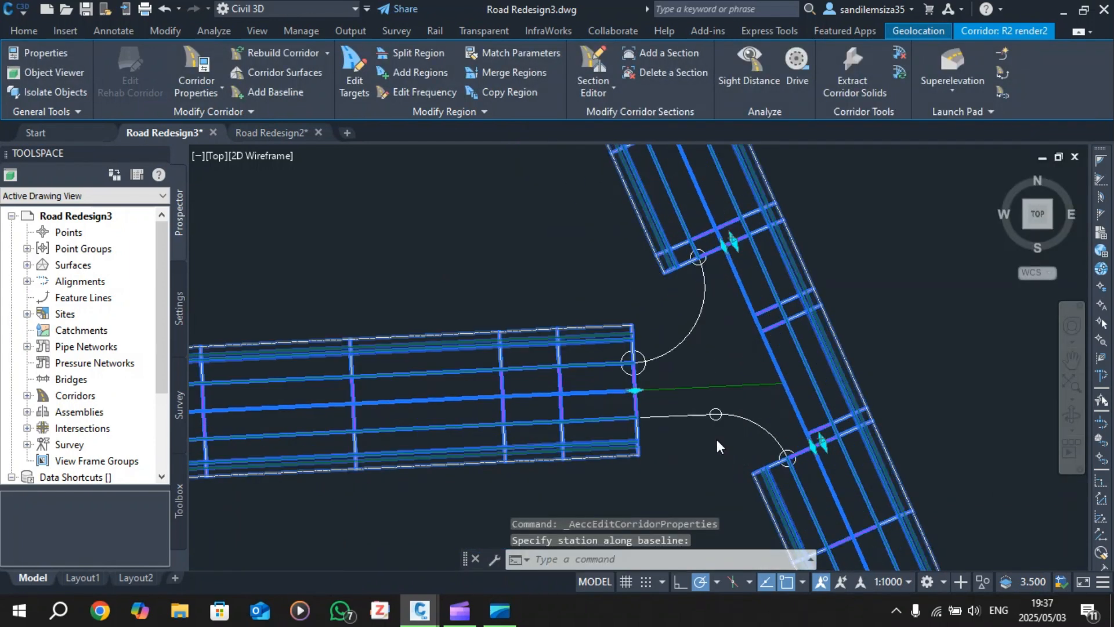
pyautogui.scroll(2, 716, 440)
pyautogui.press('Escape')
# - Inspect the end of the redesign corridor and both curb returns at the junction with road 2
pyautogui.scroll(-5, 593, 324)
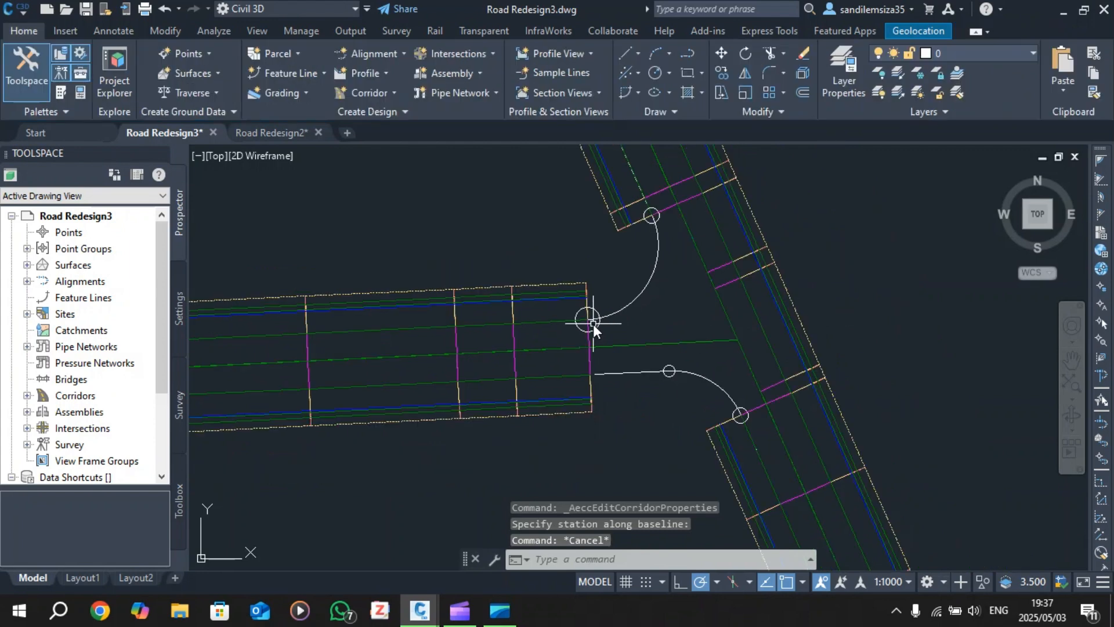
pyautogui.scroll(6, 585, 349)
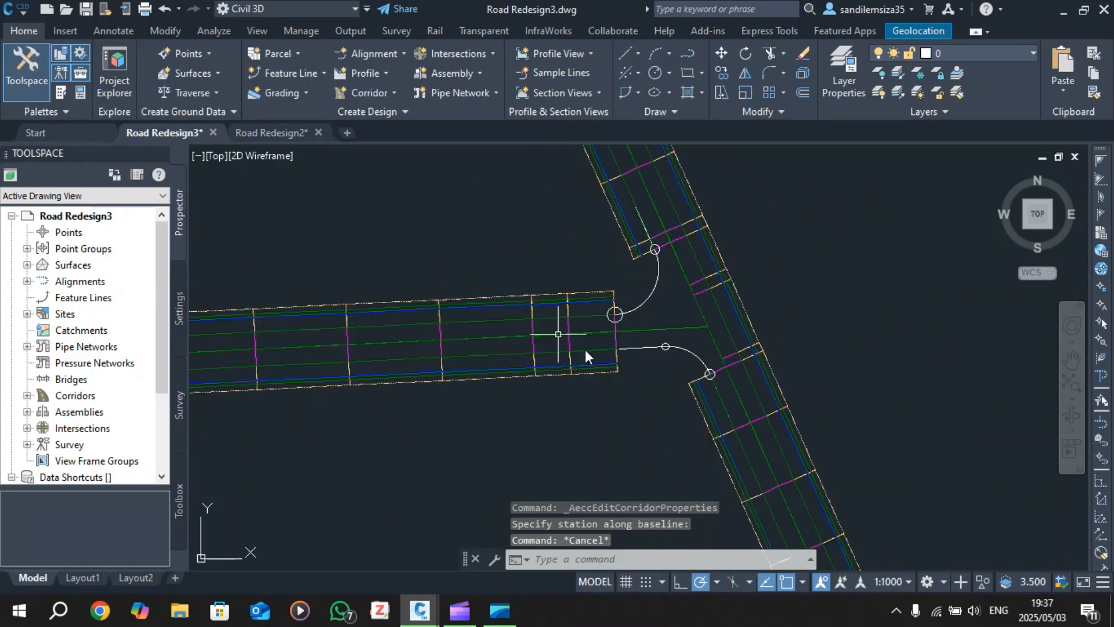
pyautogui.scroll(-4, 694, 336)
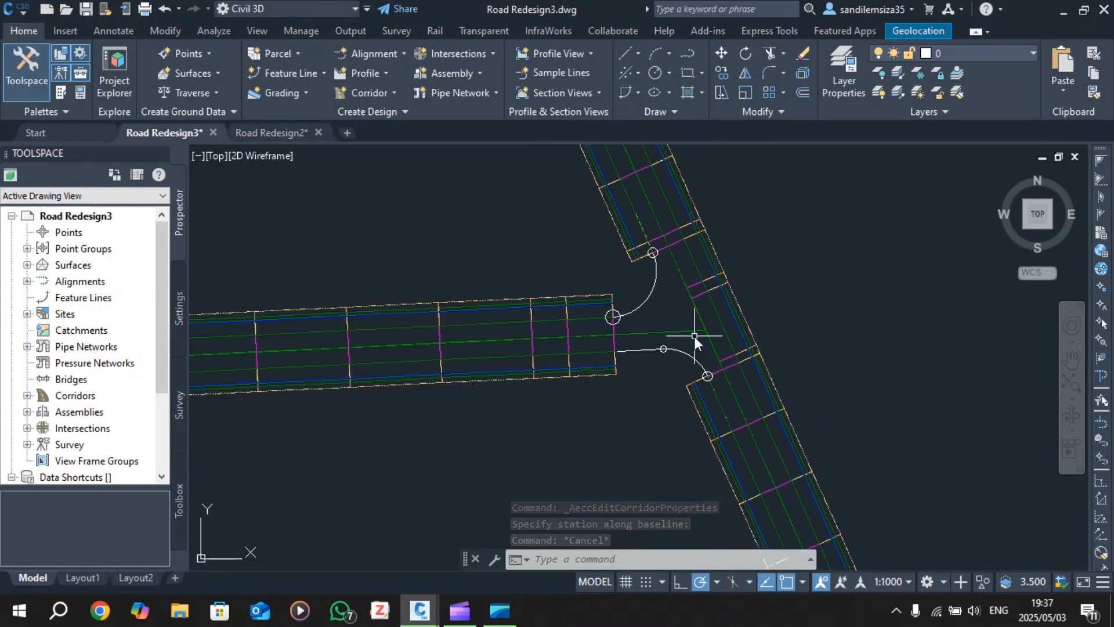
pyautogui.scroll(1, 695, 337)
pyautogui.scroll(2, 694, 336)
pyautogui.scroll(-2, 693, 338)
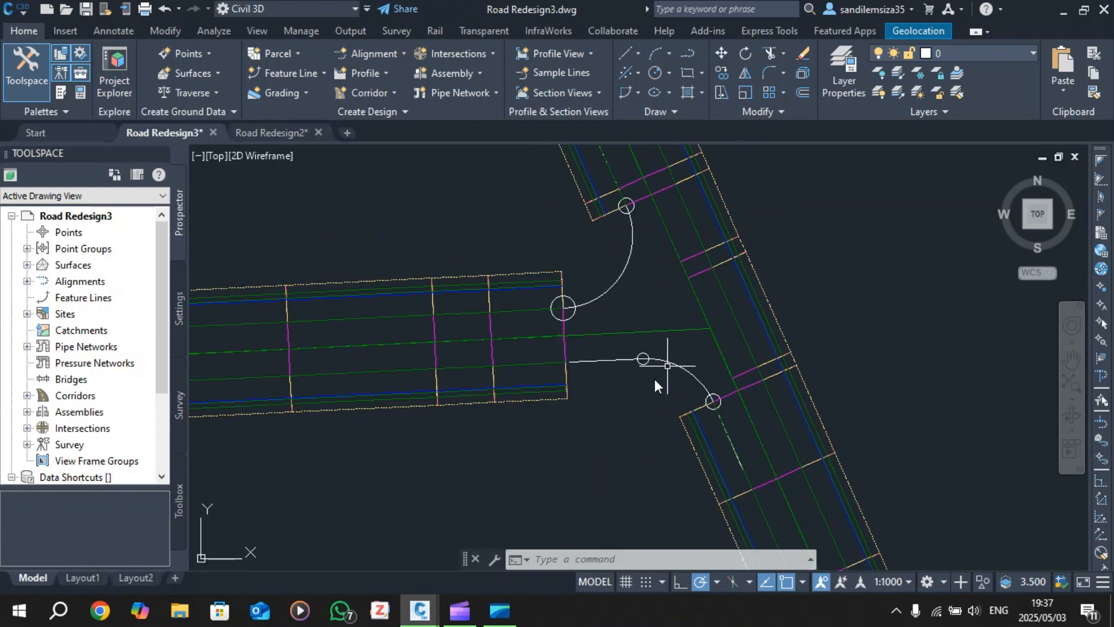
pyautogui.scroll(-2, 643, 389)
pyautogui.scroll(-2, 642, 388)
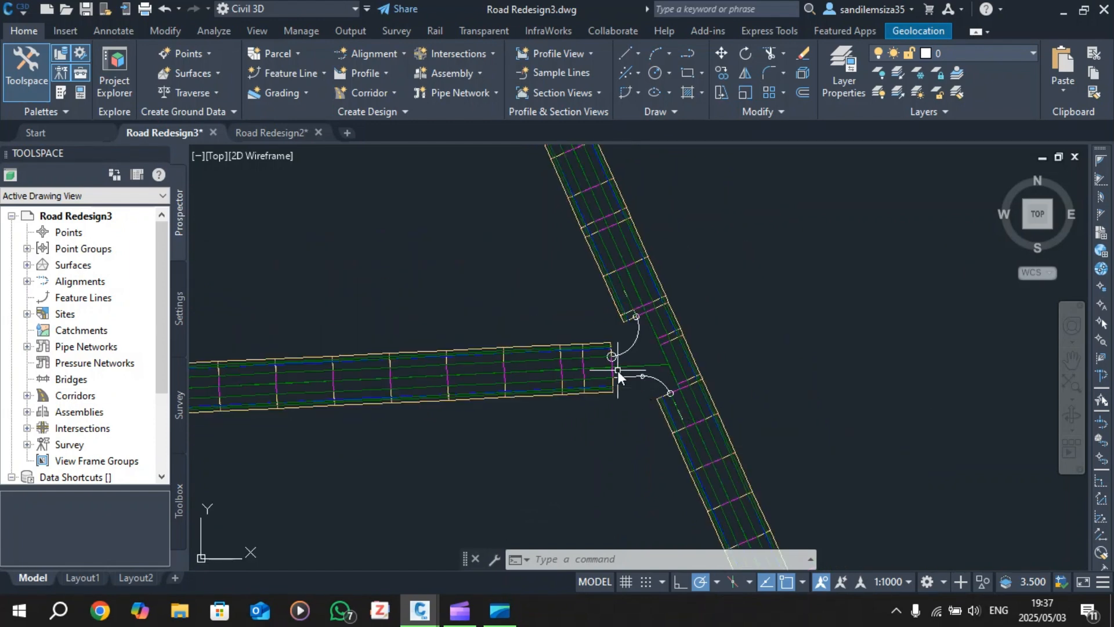
pyautogui.scroll(4, 616, 370)
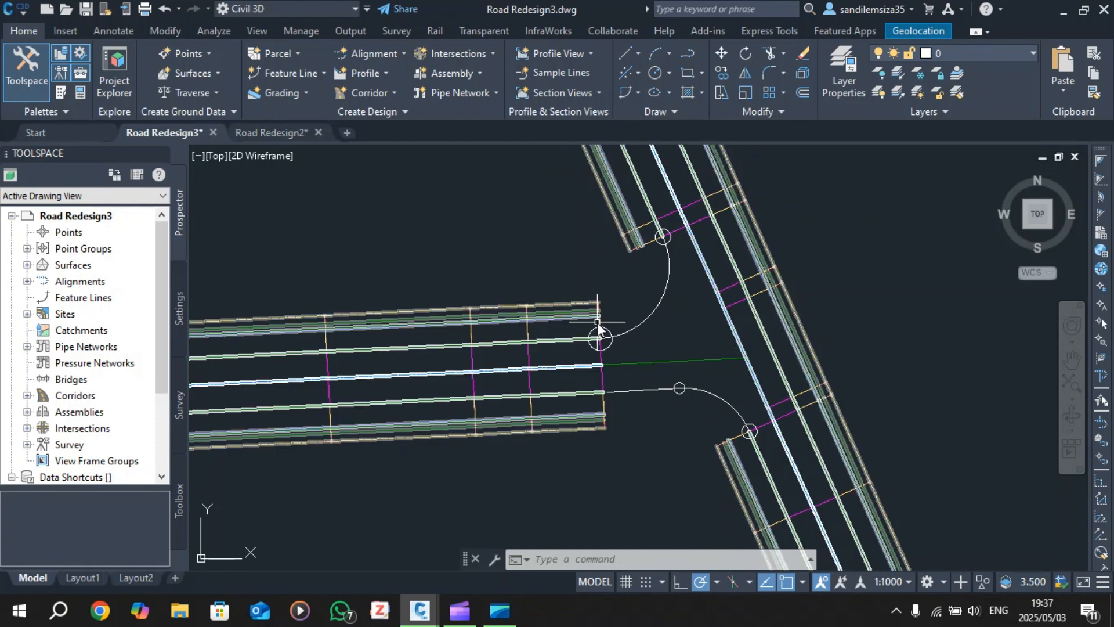
# - Examine the road junction, where the two curb return arcs meet the ends of the adjoining corridors
pyautogui.scroll(-1, 622, 368)
pyautogui.scroll(1, 621, 370)
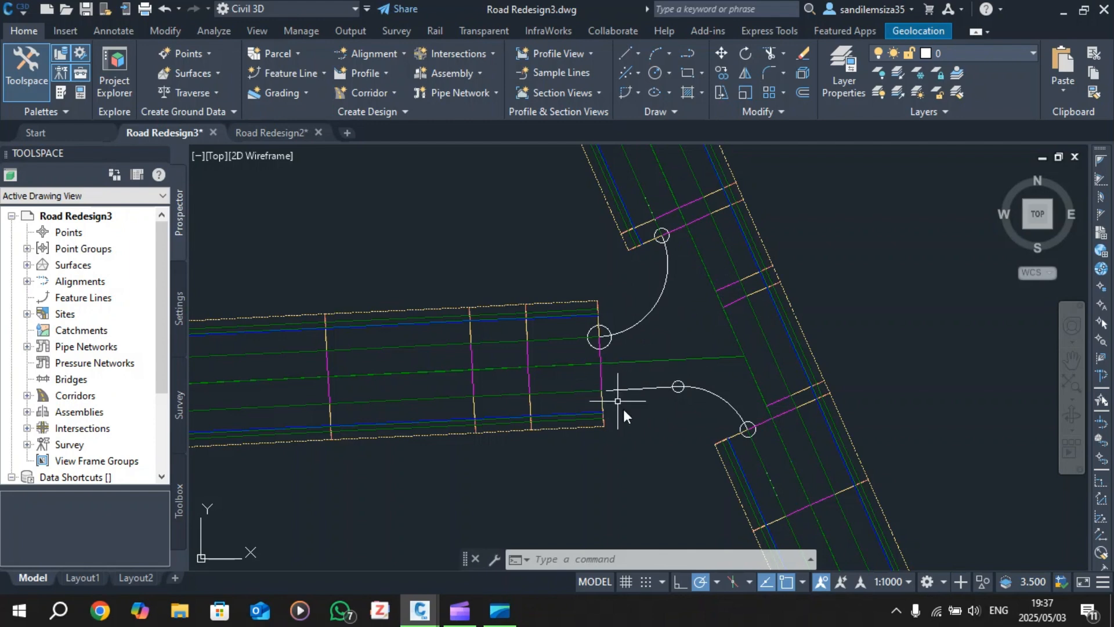
pyautogui.scroll(2, 603, 434)
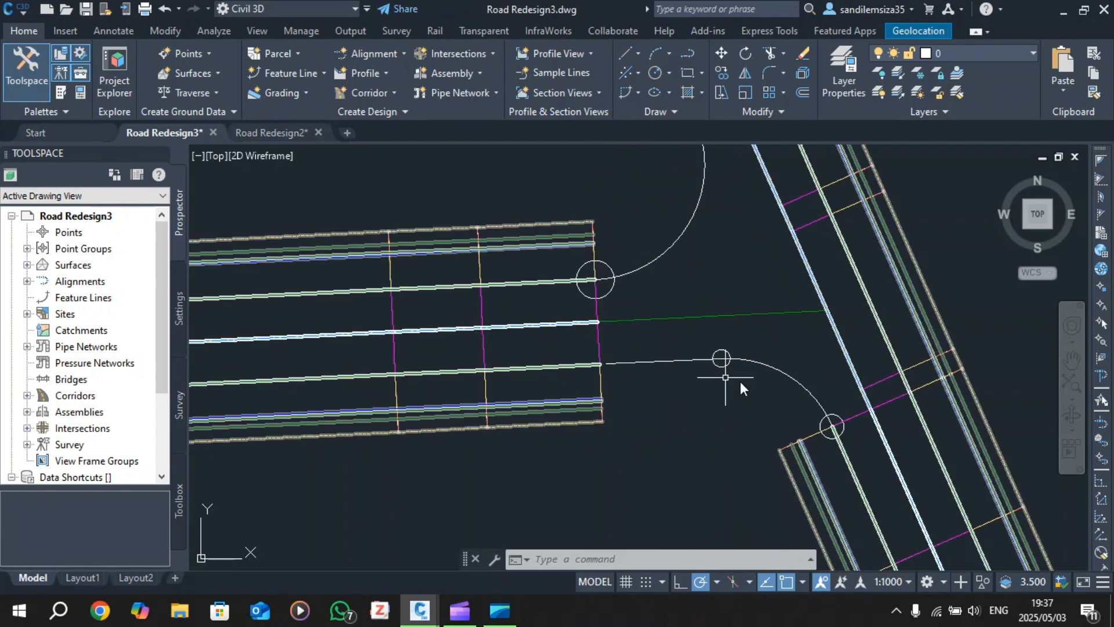
pyautogui.scroll(-2, 735, 374)
pyautogui.scroll(3, 708, 308)
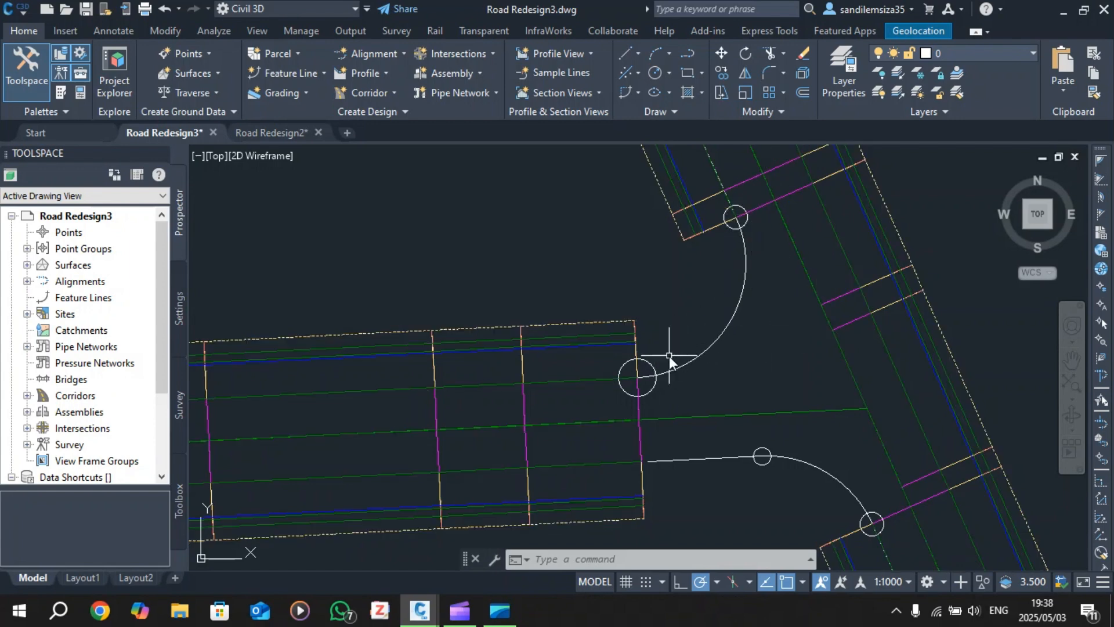
pyautogui.scroll(-2, 658, 360)
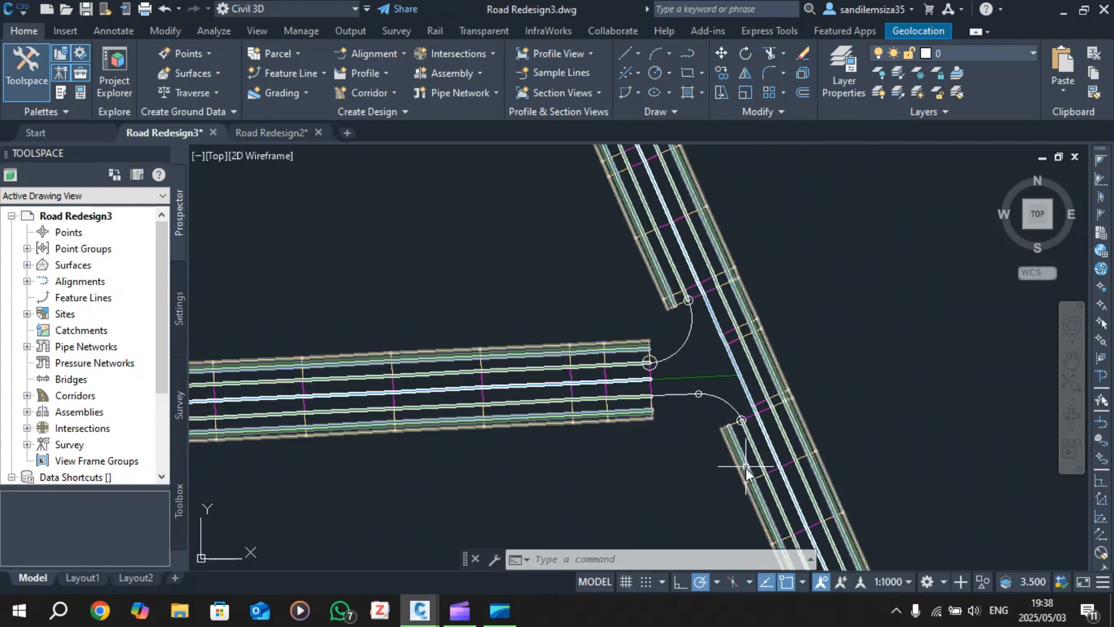
pyautogui.scroll(2, 748, 464)
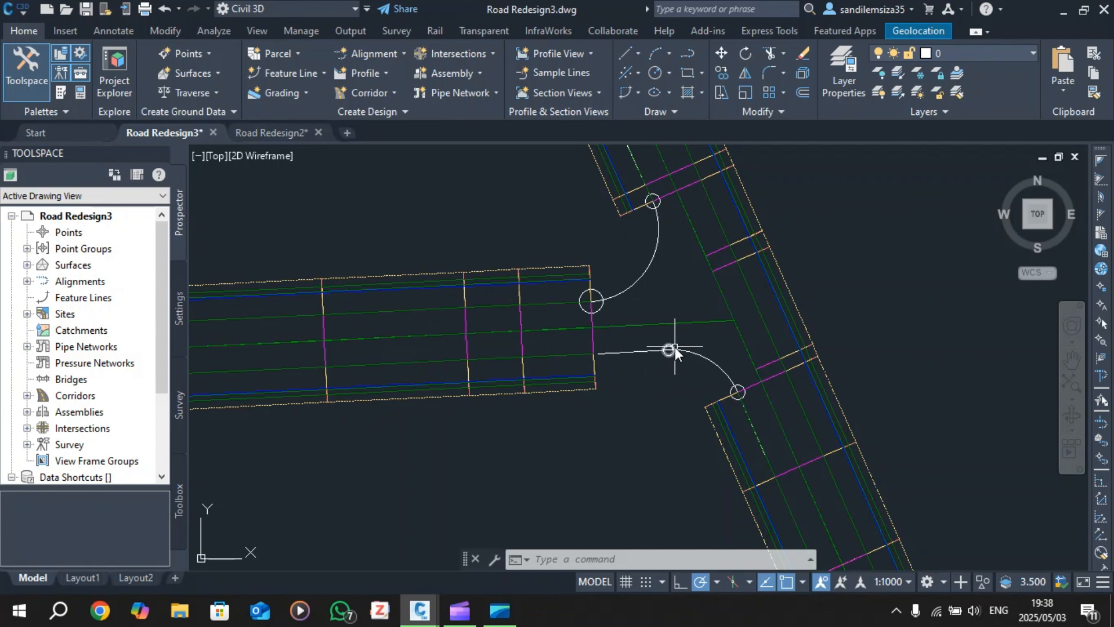
pyautogui.scroll(-2, 581, 282)
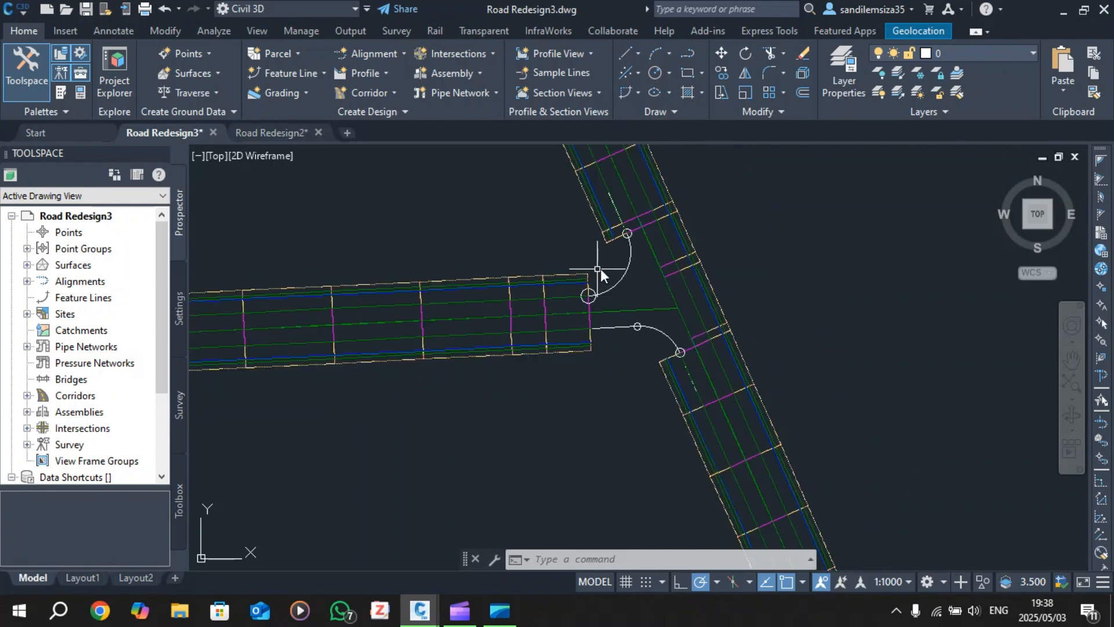
pyautogui.scroll(2, 601, 269)
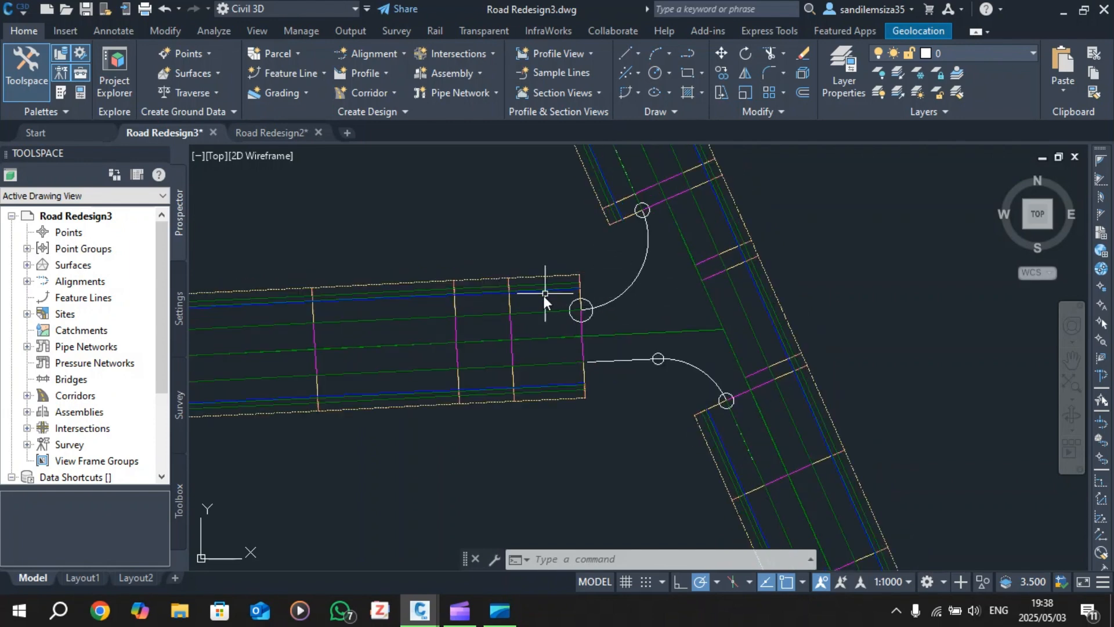
# - Open the corridor properties of the road ending at the junction and show the assembly and stations of its BL2 region
pyautogui.click(508, 275)
pyautogui.click(496, 278)
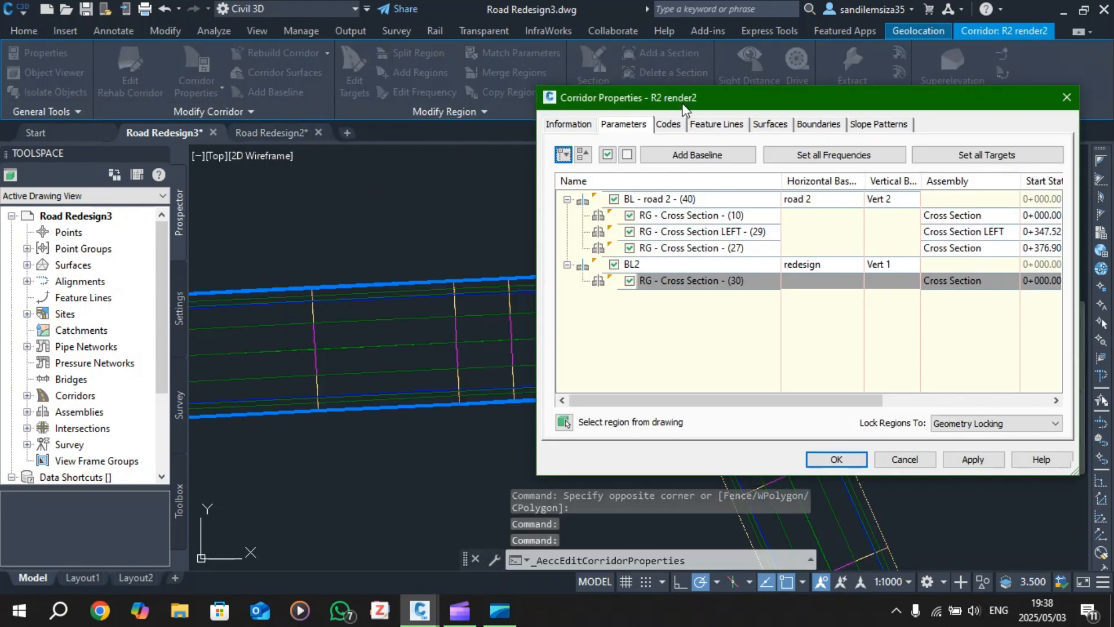
pyautogui.moveTo(683, 111); pyautogui.dragTo(789, 125)
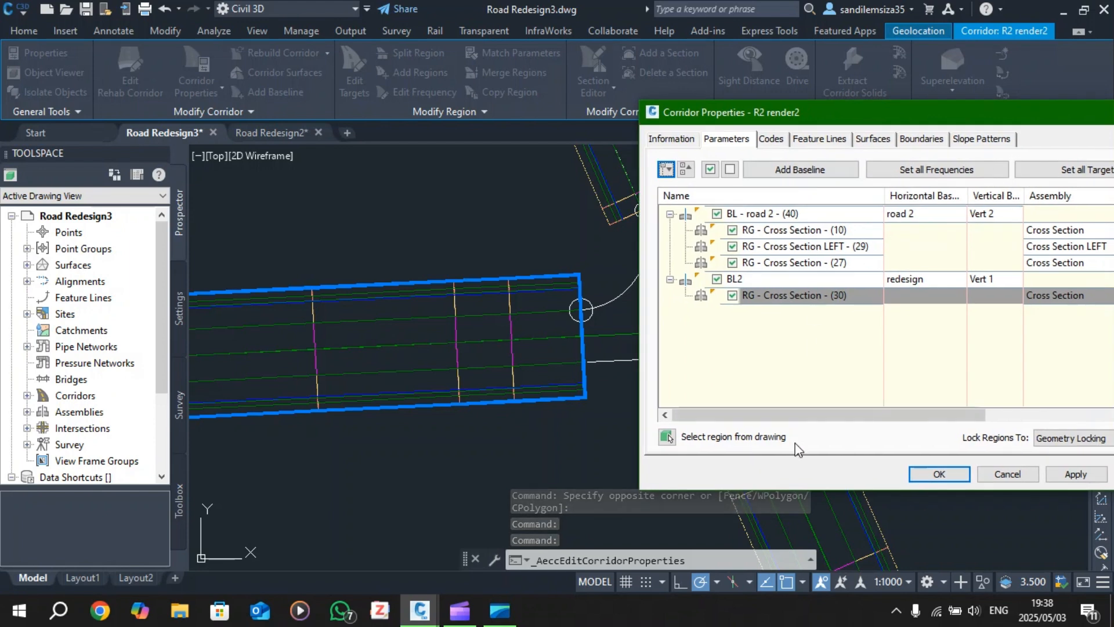
pyautogui.moveTo(824, 415); pyautogui.dragTo(924, 406)
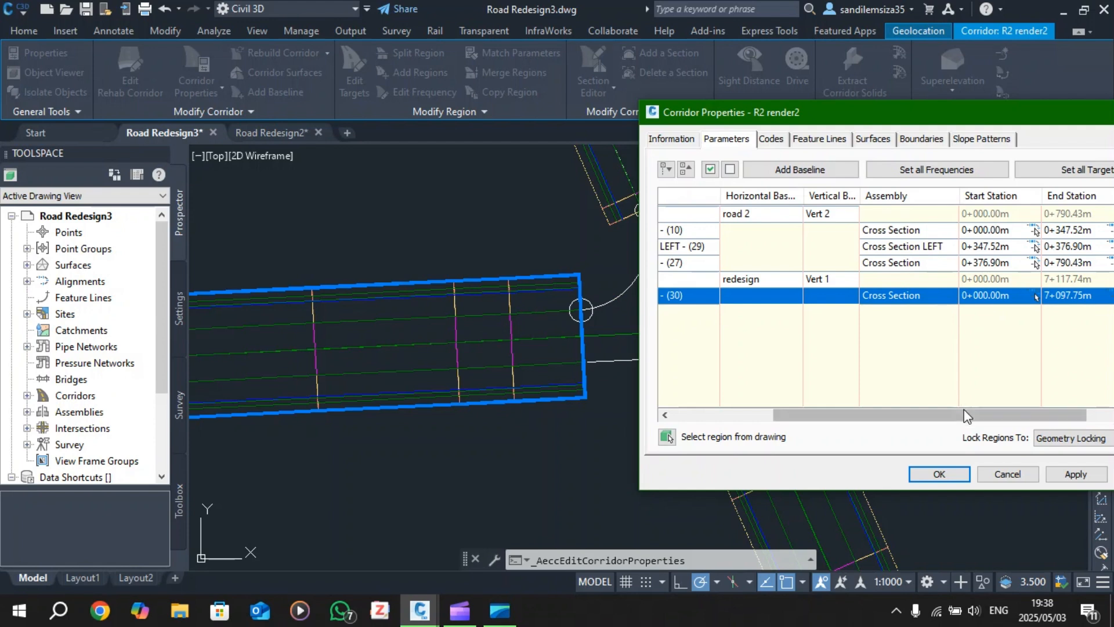
pyautogui.moveTo(966, 414); pyautogui.dragTo(989, 415)
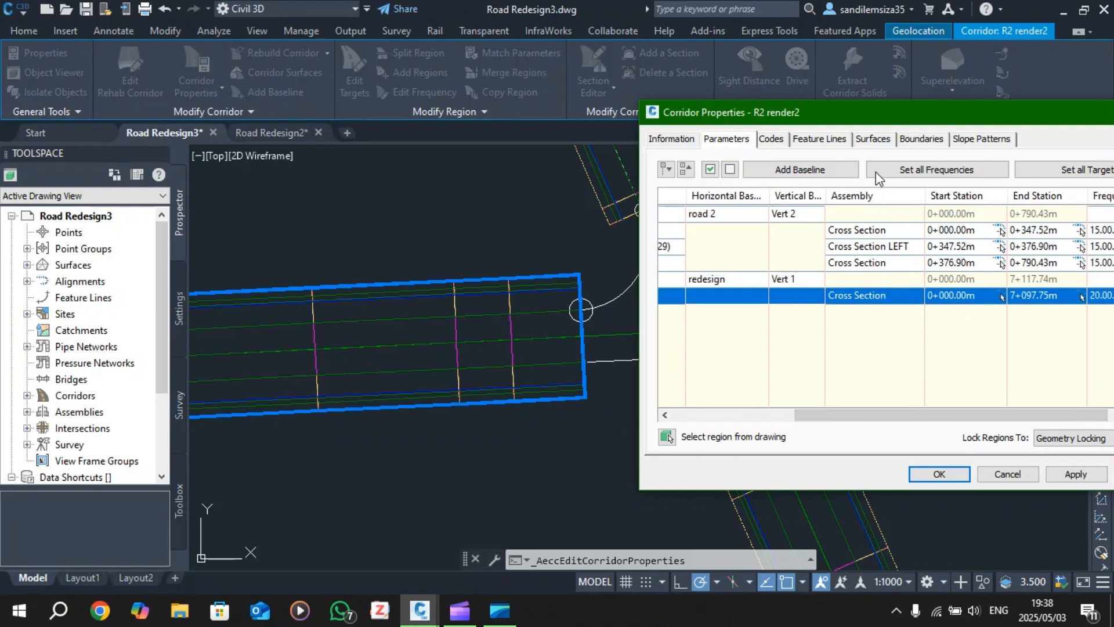
# - Change the BL2 region's assembly to Cross Section LEFT, apply the change and rebuild the corridor
pyautogui.doubleClick(888, 295)
pyautogui.click(743, 360)
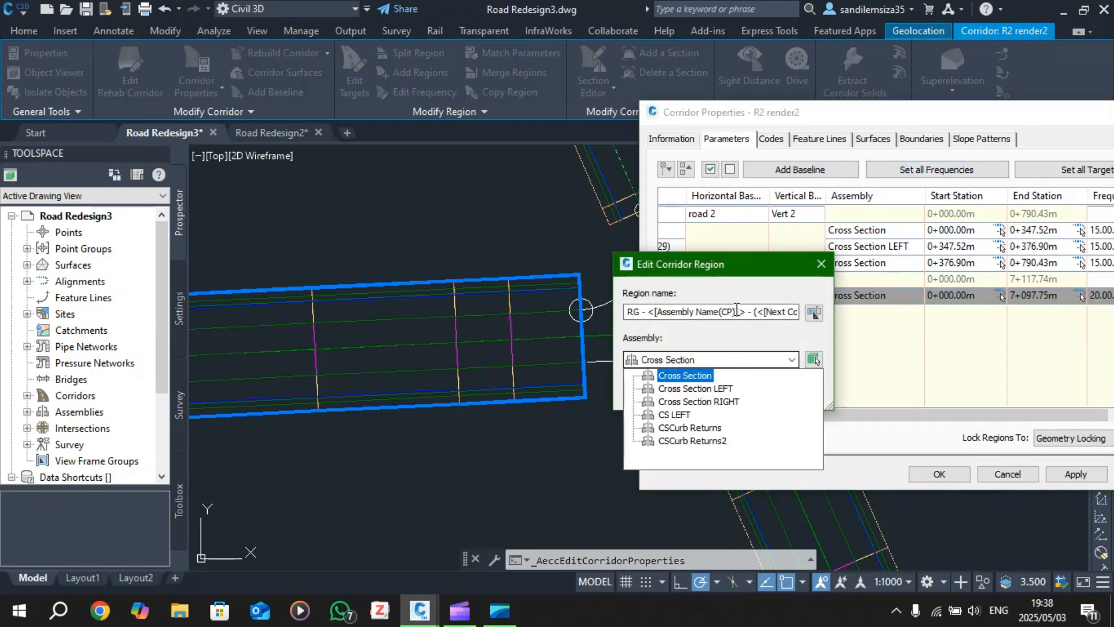
pyautogui.moveTo(718, 263); pyautogui.dragTo(769, 212)
pyautogui.click(760, 309)
pyautogui.click(722, 338)
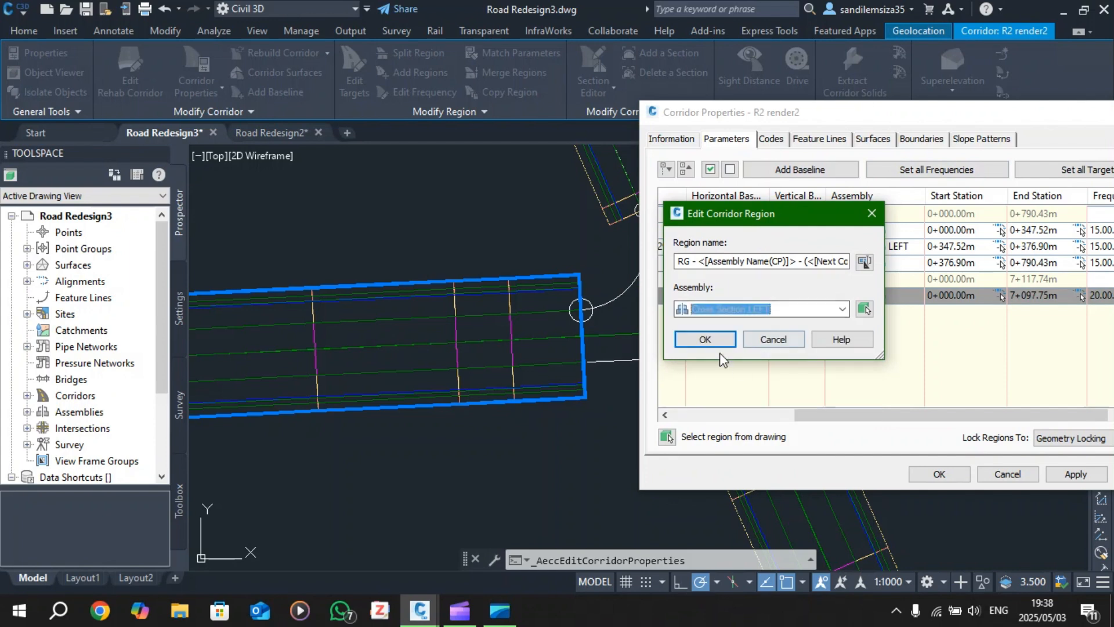
pyautogui.click(705, 340)
pyautogui.click(1075, 474)
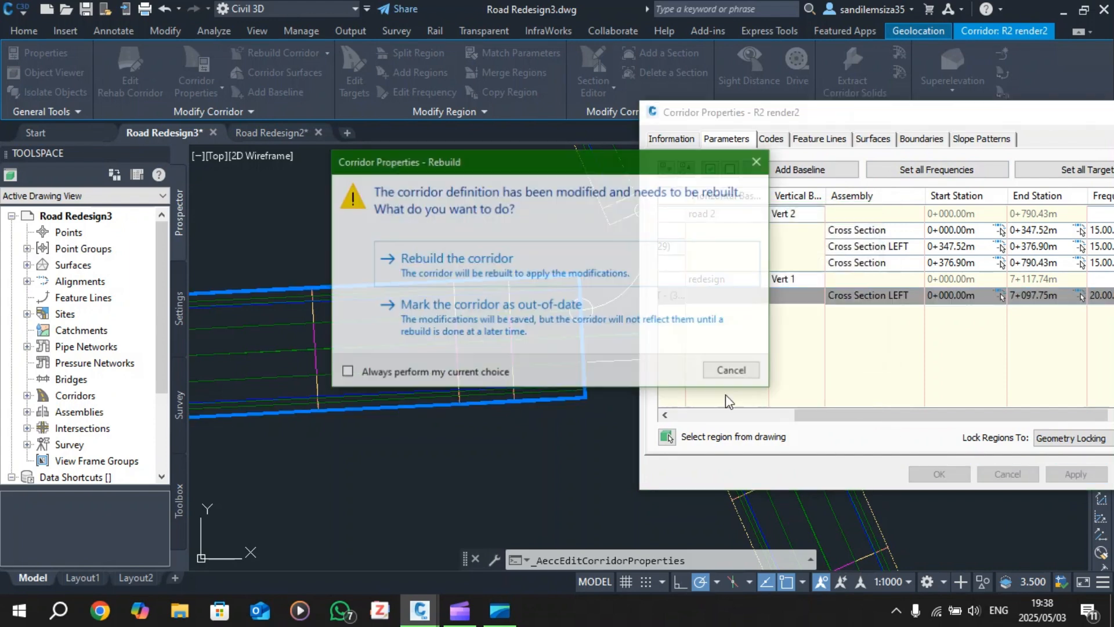
pyautogui.click(508, 264)
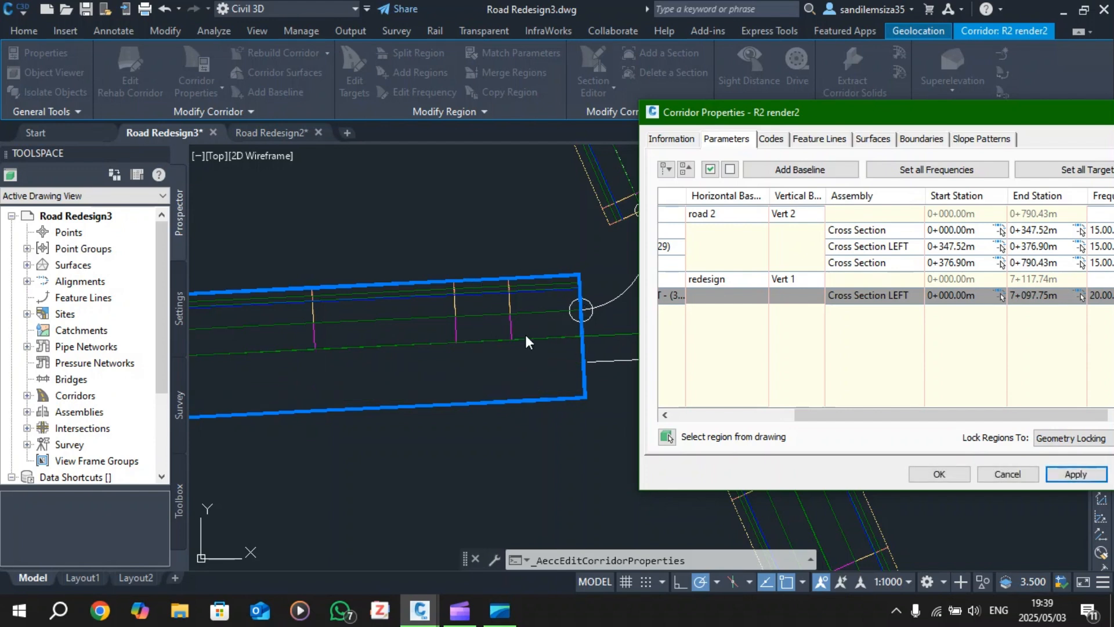
pyautogui.moveTo(817, 417); pyautogui.dragTo(452, 362)
pyautogui.moveTo(805, 416); pyautogui.dragTo(677, 400)
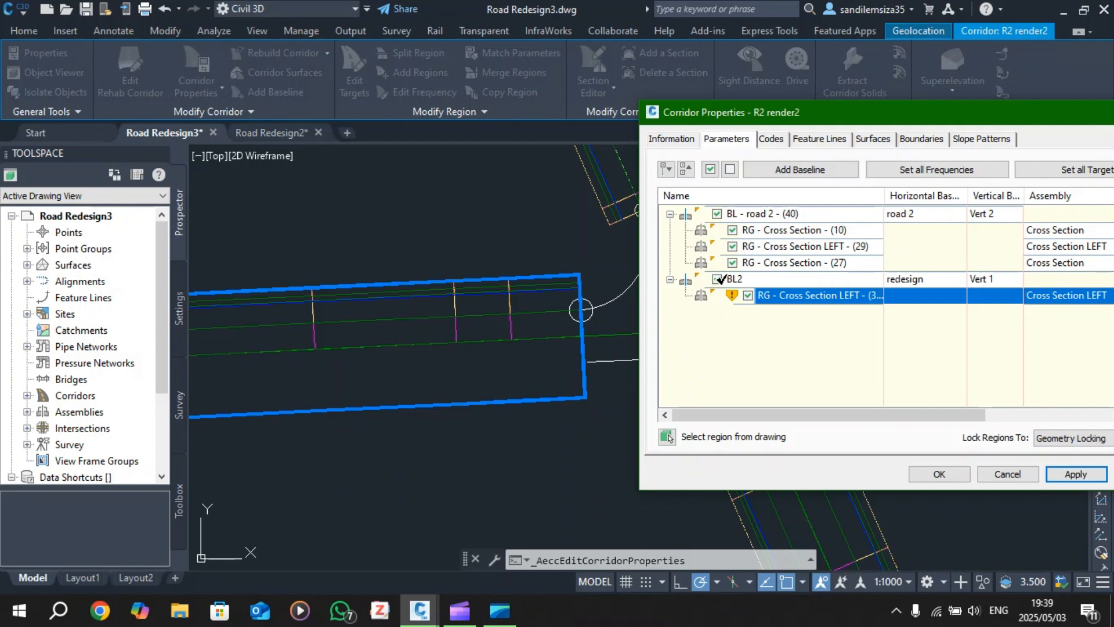
pyautogui.moveTo(698, 308)
pyautogui.rightClick(775, 340)
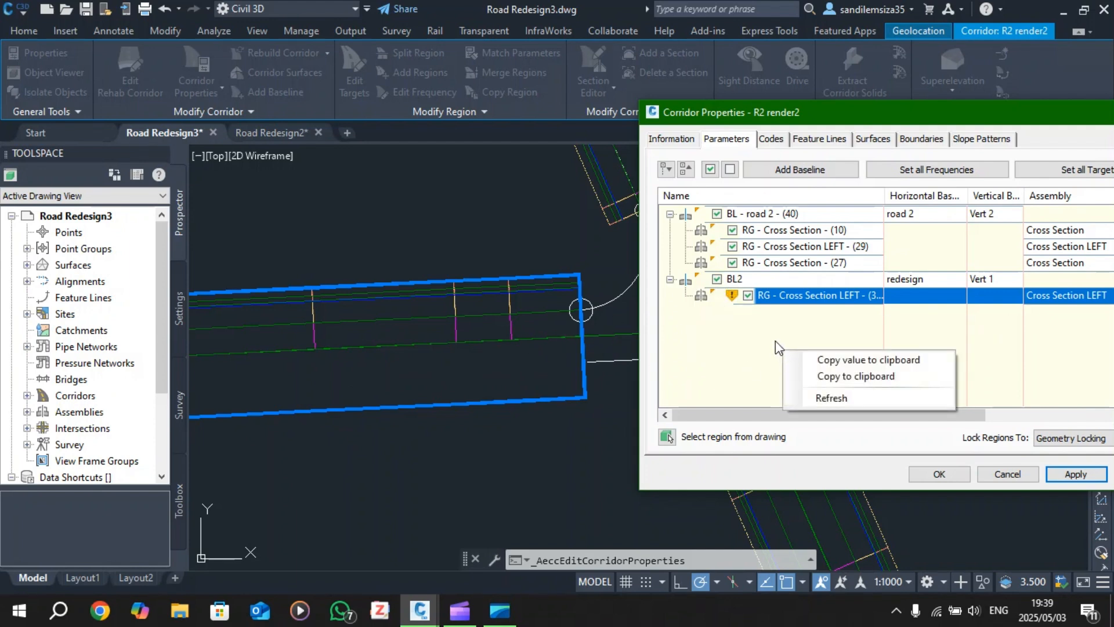
pyautogui.click(775, 340)
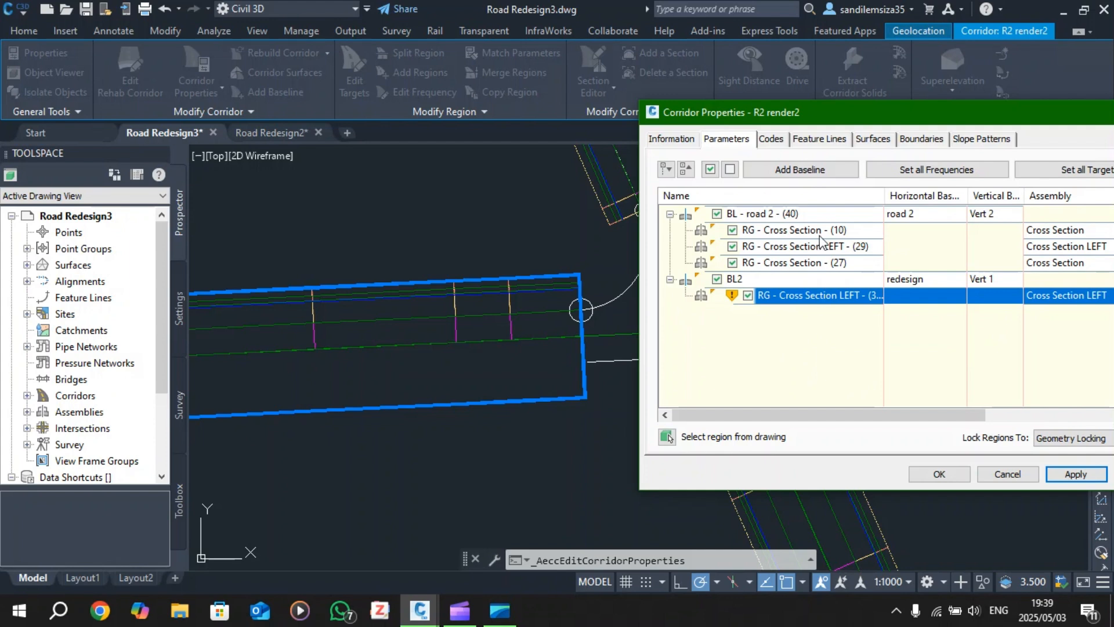
# - Add an alignment-and-profile baseline named BL2(2), picking the road's redesign centreline in the drawing as its alignment
pyautogui.click(809, 171)
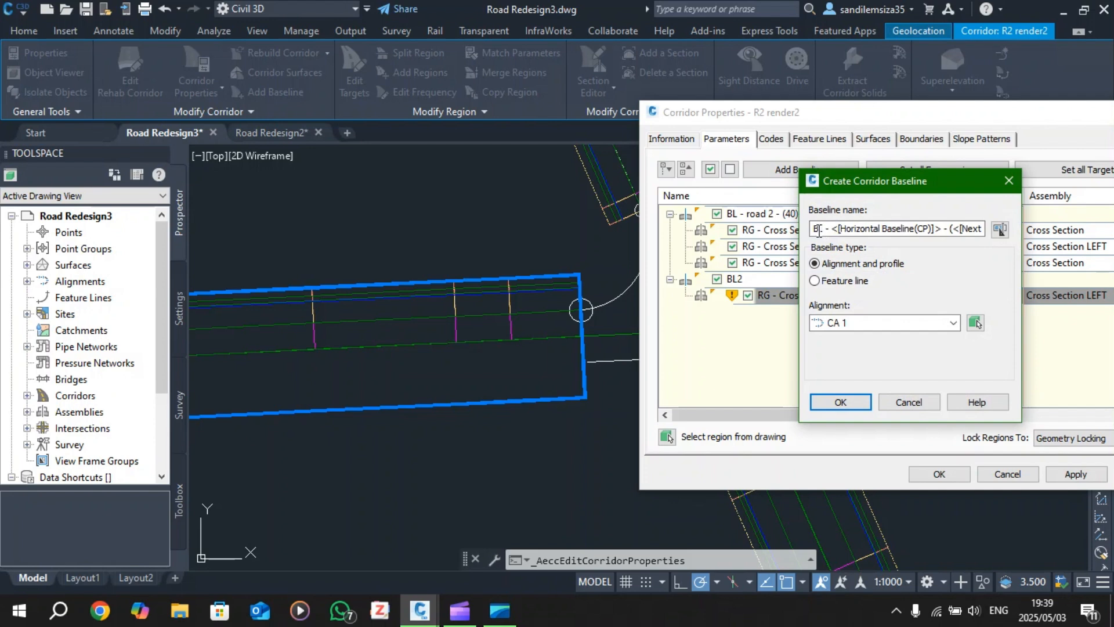
pyautogui.moveTo(819, 230); pyautogui.dragTo(972, 231)
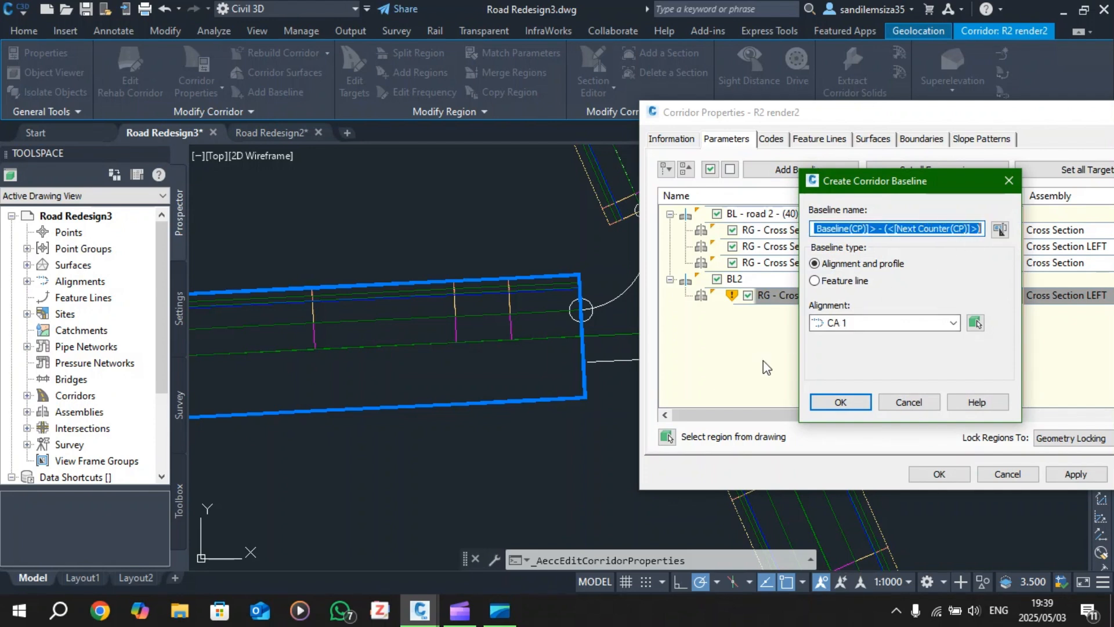
pyautogui.write('BL2(2')
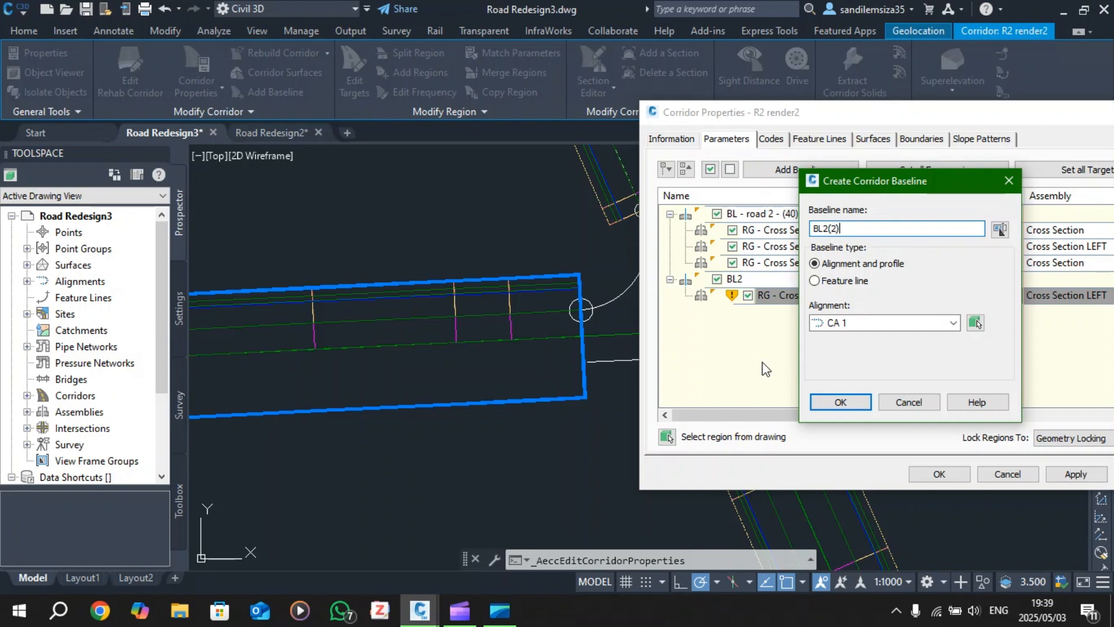
pyautogui.click(953, 322)
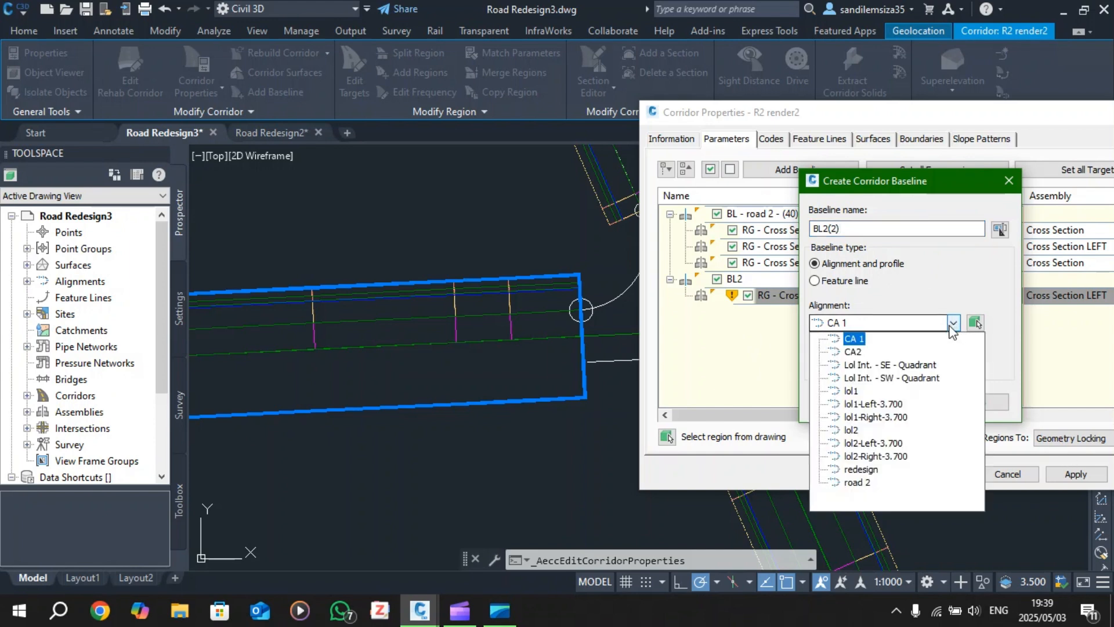
pyautogui.click(953, 323)
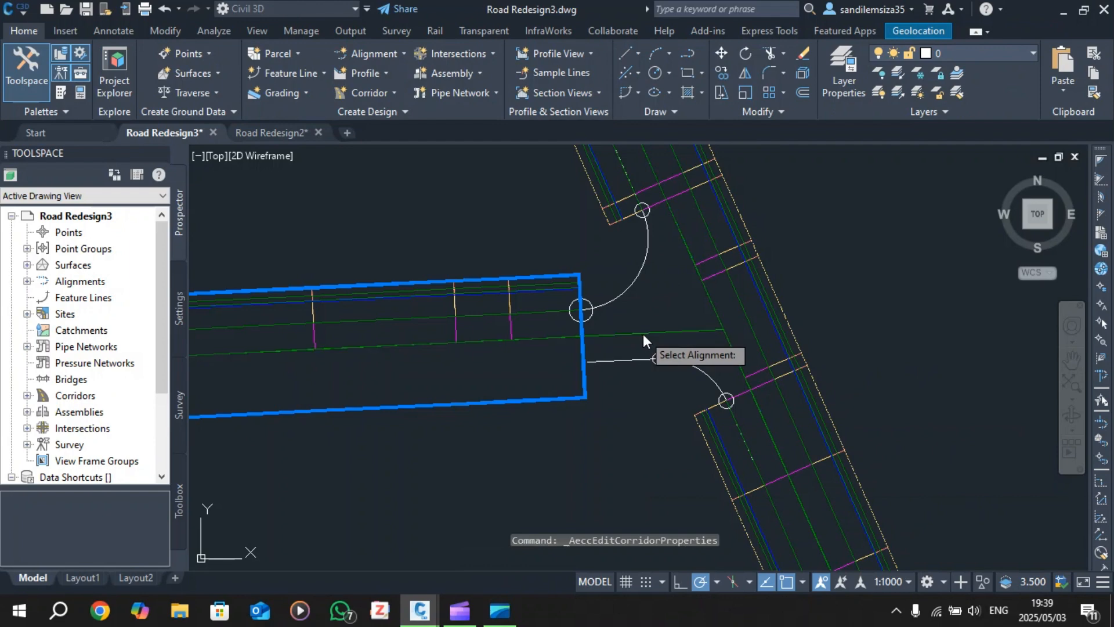
pyautogui.click(643, 335)
pyautogui.click(846, 400)
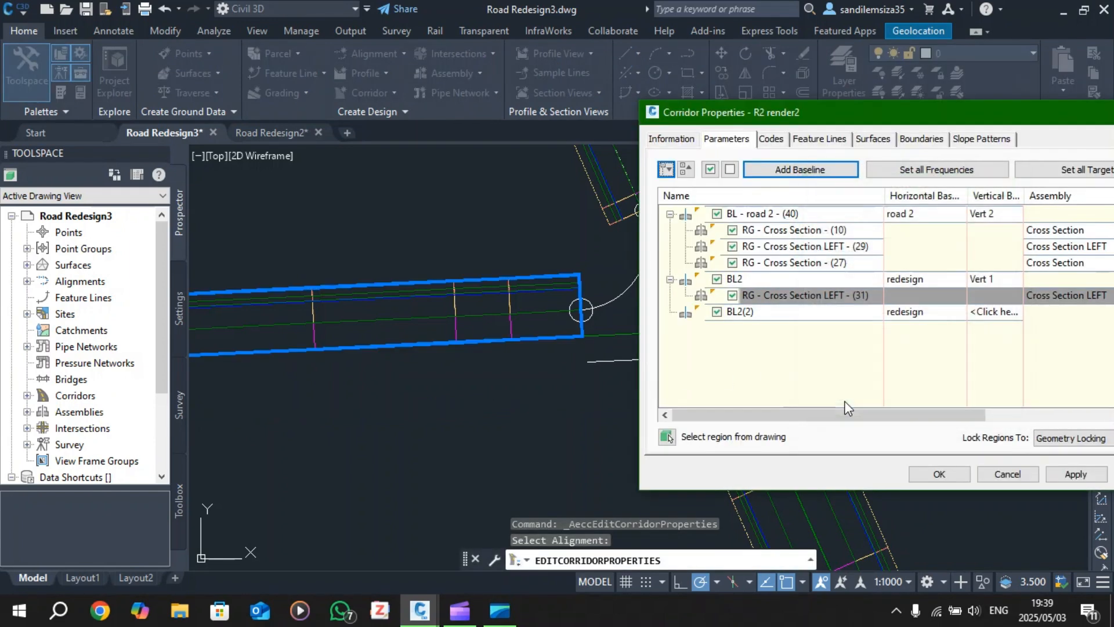
# - Add a region to the BL2(2) baseline using the Cross Section RIGHT assembly
pyautogui.click(746, 311)
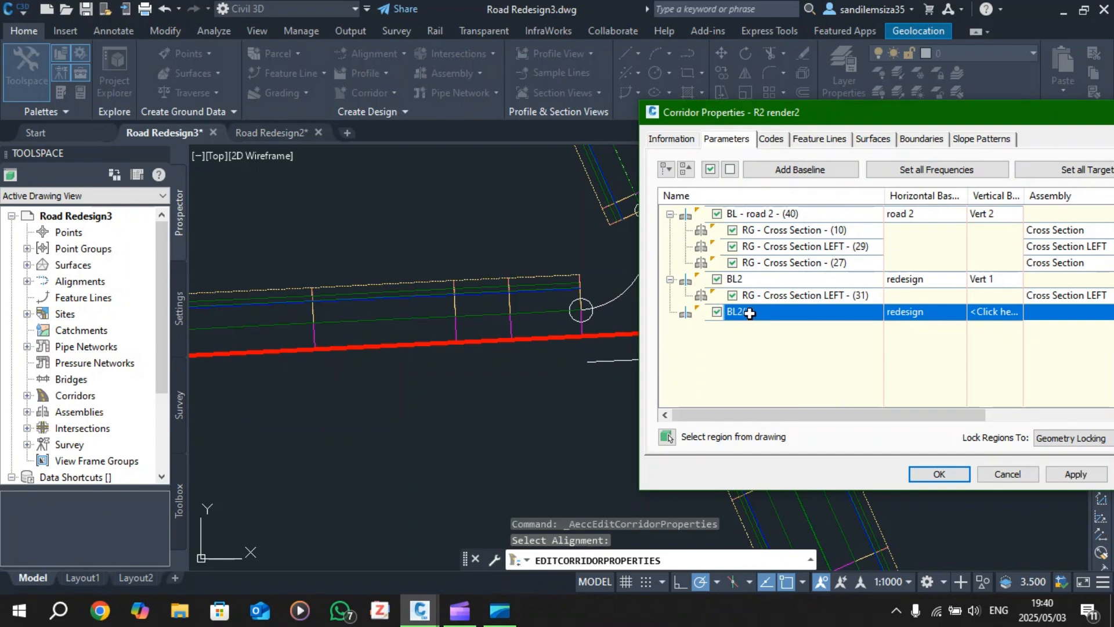
pyautogui.rightClick(749, 313)
pyautogui.click(803, 326)
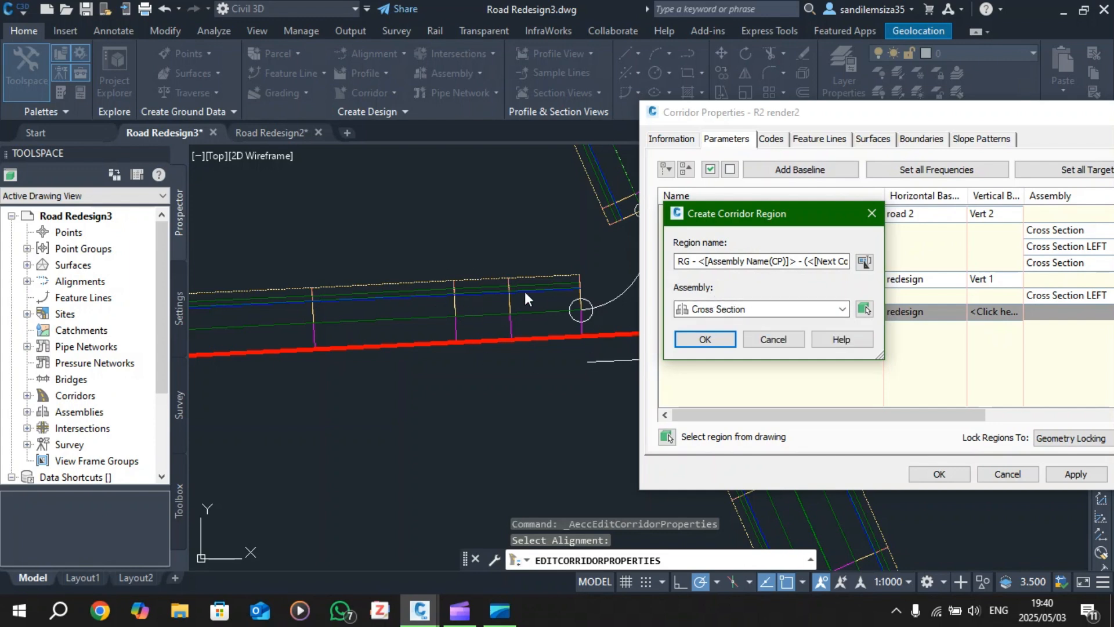
pyautogui.click(743, 309)
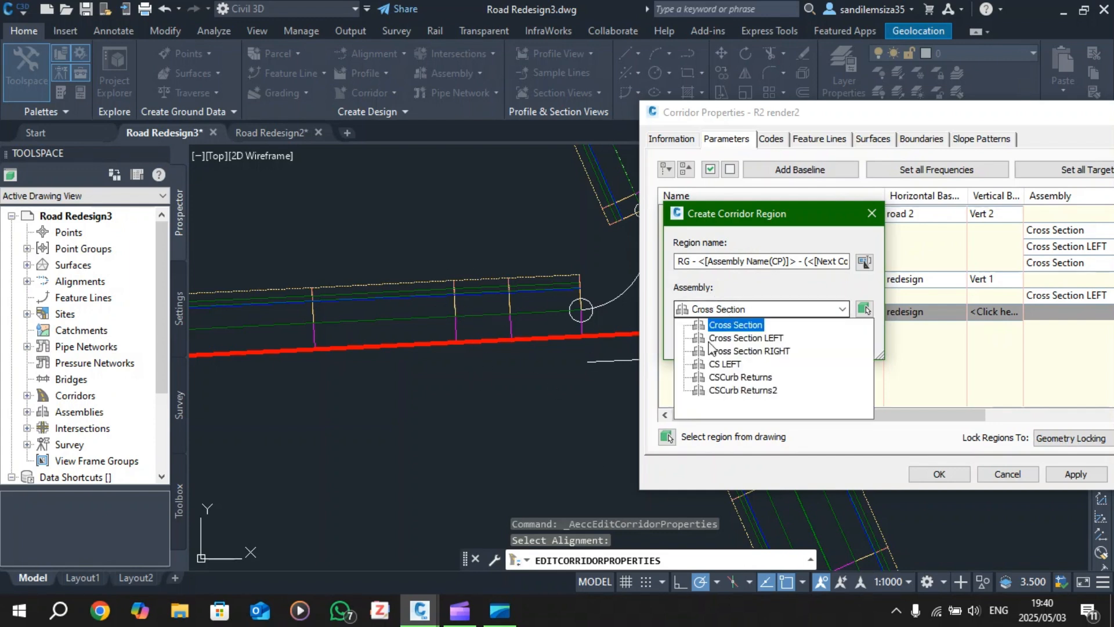
pyautogui.click(757, 351)
pyautogui.click(722, 339)
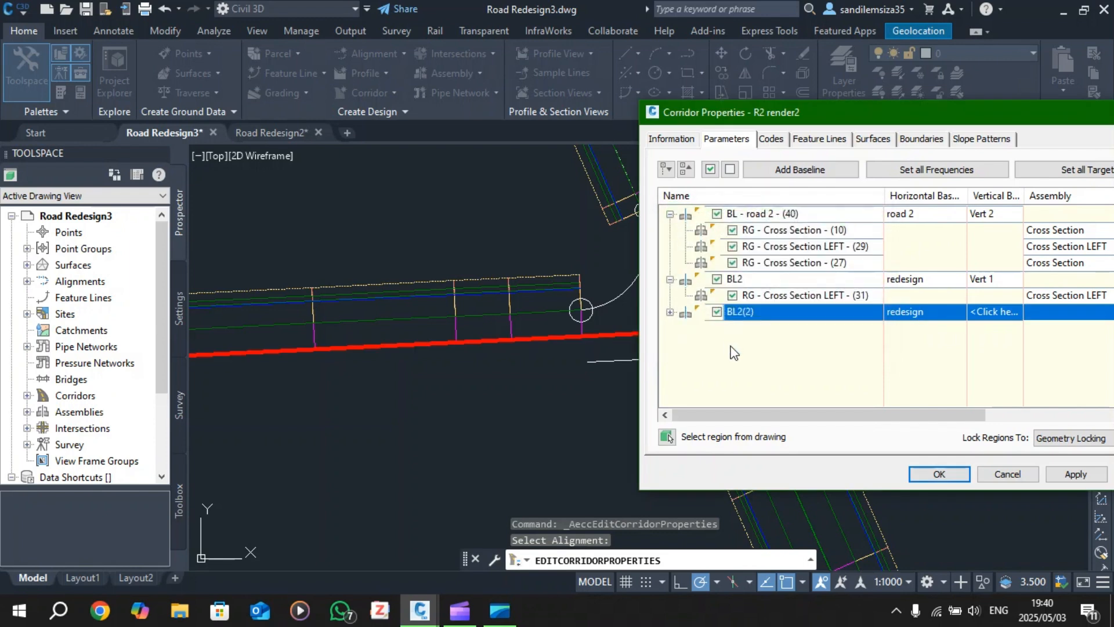
# - Assign the Vert 1 profile as the vertical baseline of BL2(2)
pyautogui.moveTo(787, 417); pyautogui.dragTo(836, 411)
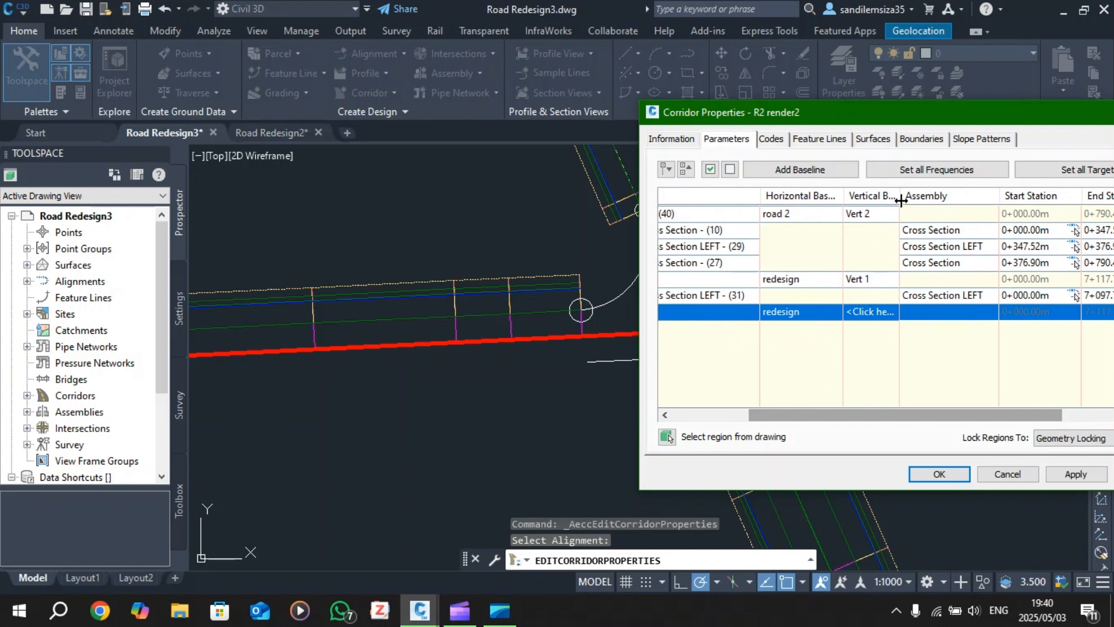
pyautogui.doubleClick(901, 200)
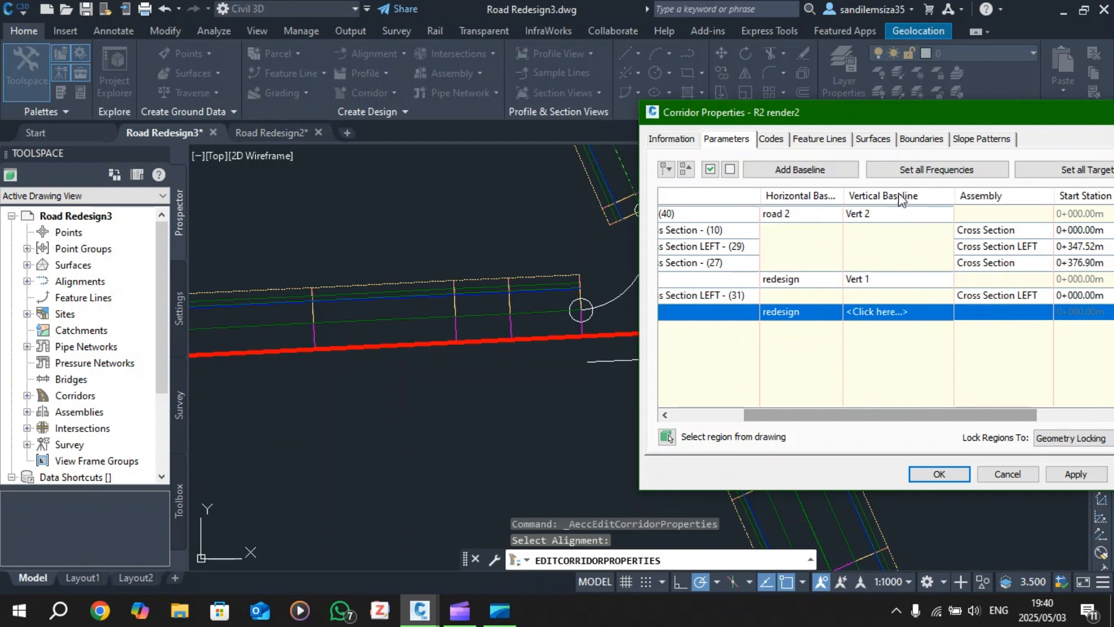
pyautogui.click(888, 305)
pyautogui.click(925, 318)
pyautogui.click(857, 347)
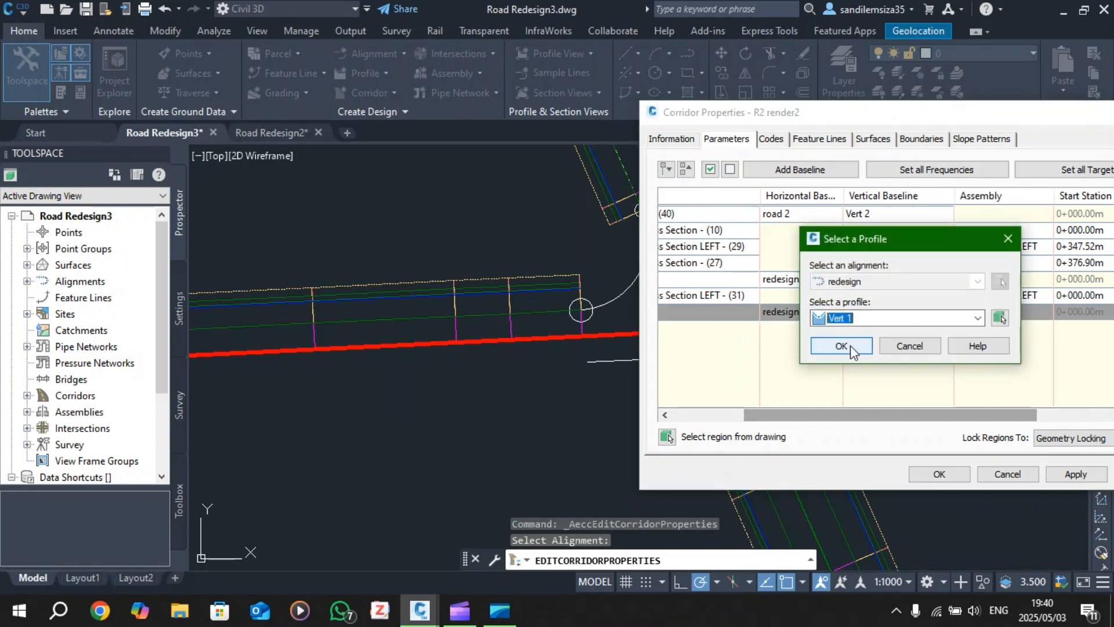
pyautogui.click(846, 347)
# - Apply the new BL2(2) baseline and its region, and rebuild the corridor
pyautogui.moveTo(874, 416); pyautogui.dragTo(963, 417)
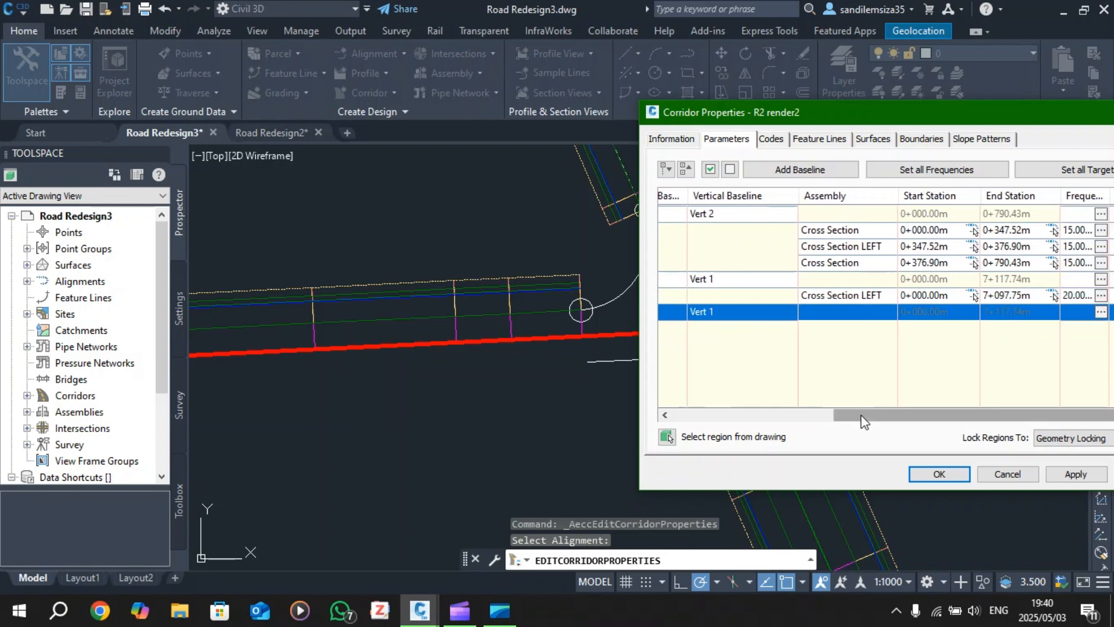
pyautogui.moveTo(883, 415); pyautogui.dragTo(908, 416)
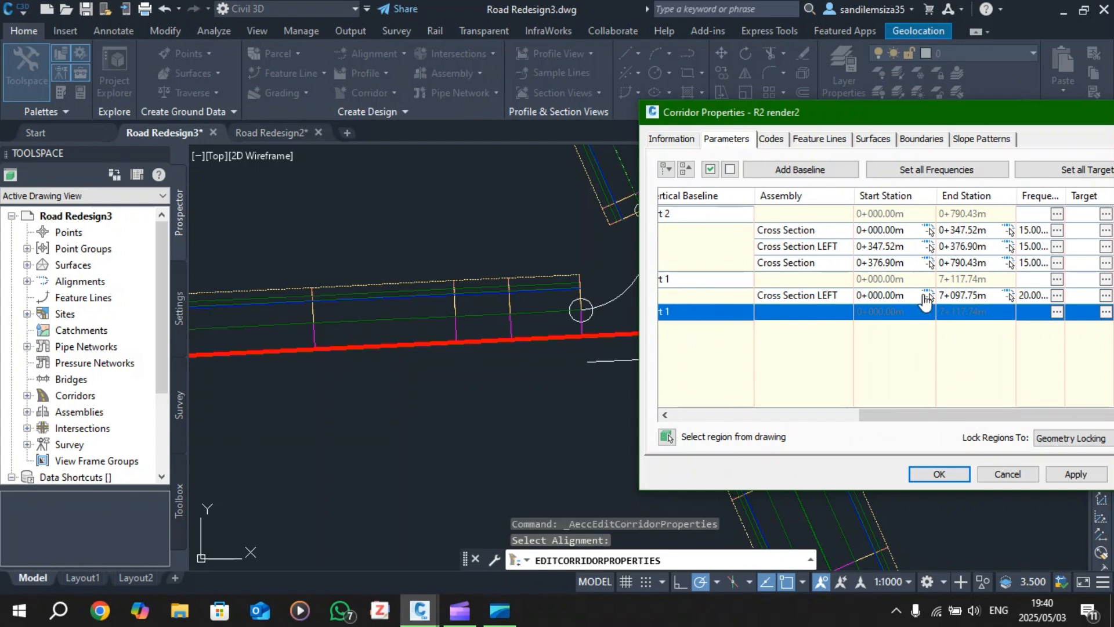
pyautogui.moveTo(914, 416); pyautogui.dragTo(985, 388)
pyautogui.click(1075, 474)
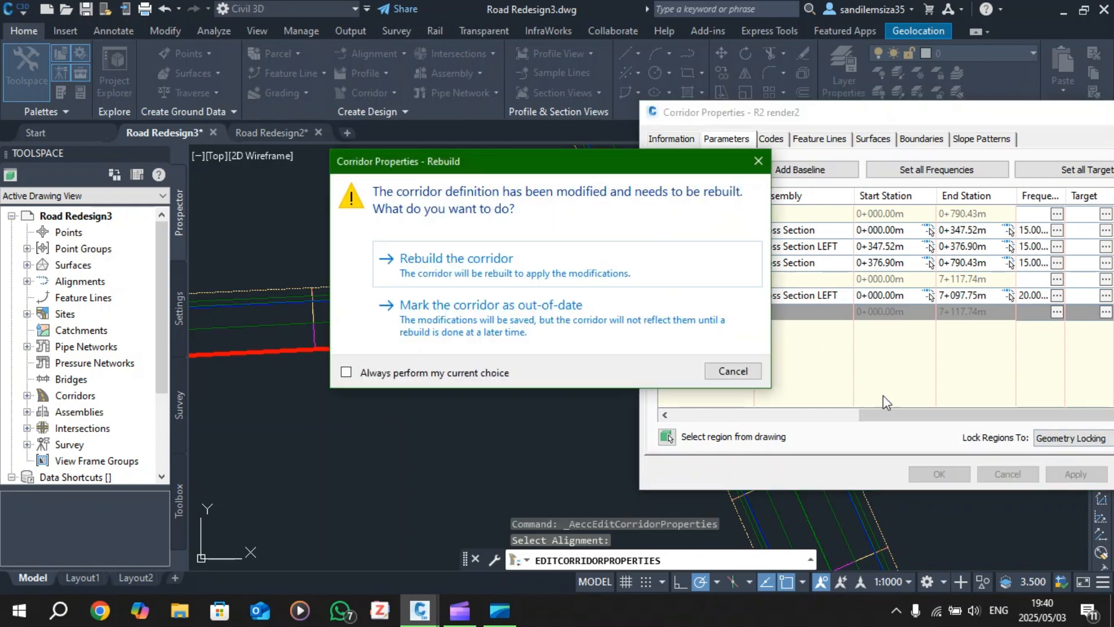
pyautogui.click(510, 265)
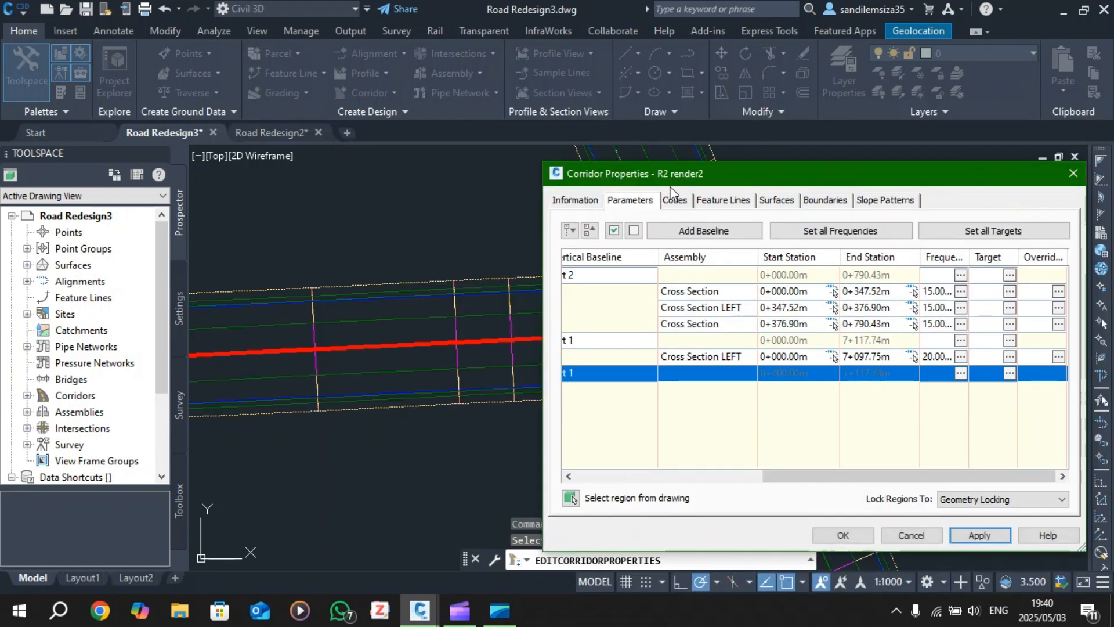
# - Set the end station of BL2(2)'s Cross Section RIGHT region to 7+108.36m by picking the start of the lower curb return in the drawing
pyautogui.moveTo(737, 181)
pyautogui.mouseDown()
pyautogui.moveTo(553, 539)
pyautogui.moveTo(547, 450)
pyautogui.mouseUp()
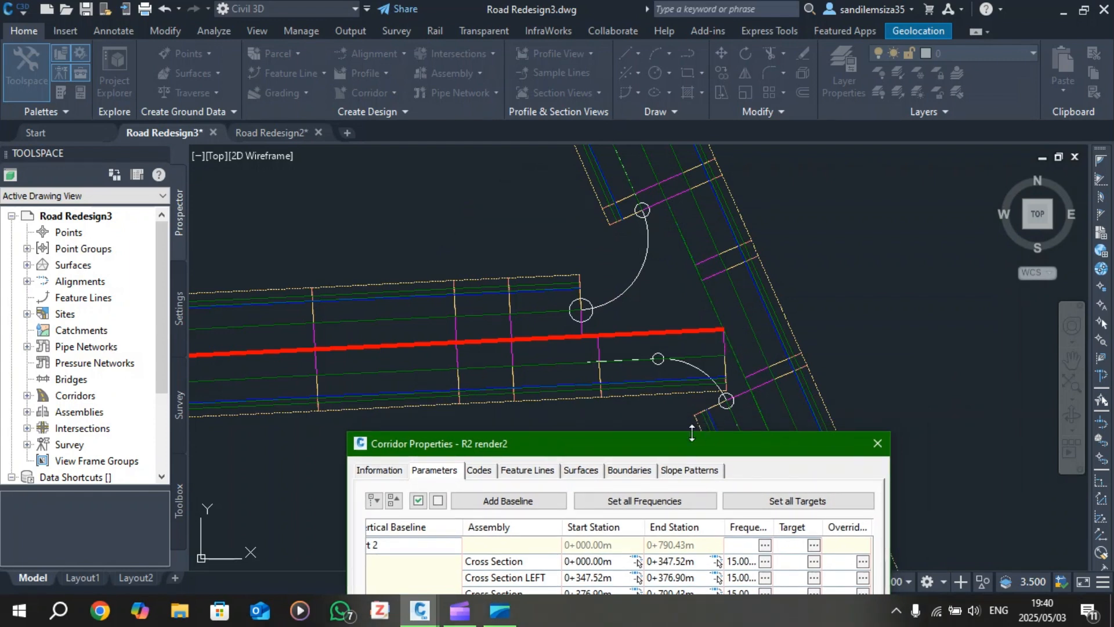
pyautogui.moveTo(691, 433); pyautogui.dragTo(352, 151)
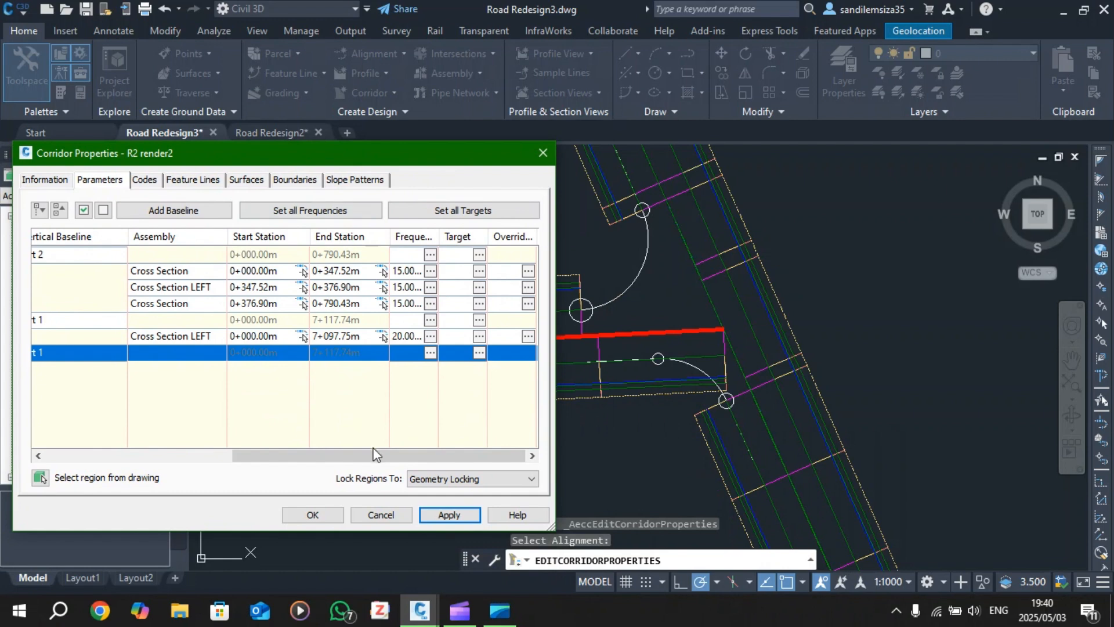
pyautogui.moveTo(376, 456); pyautogui.dragTo(167, 458)
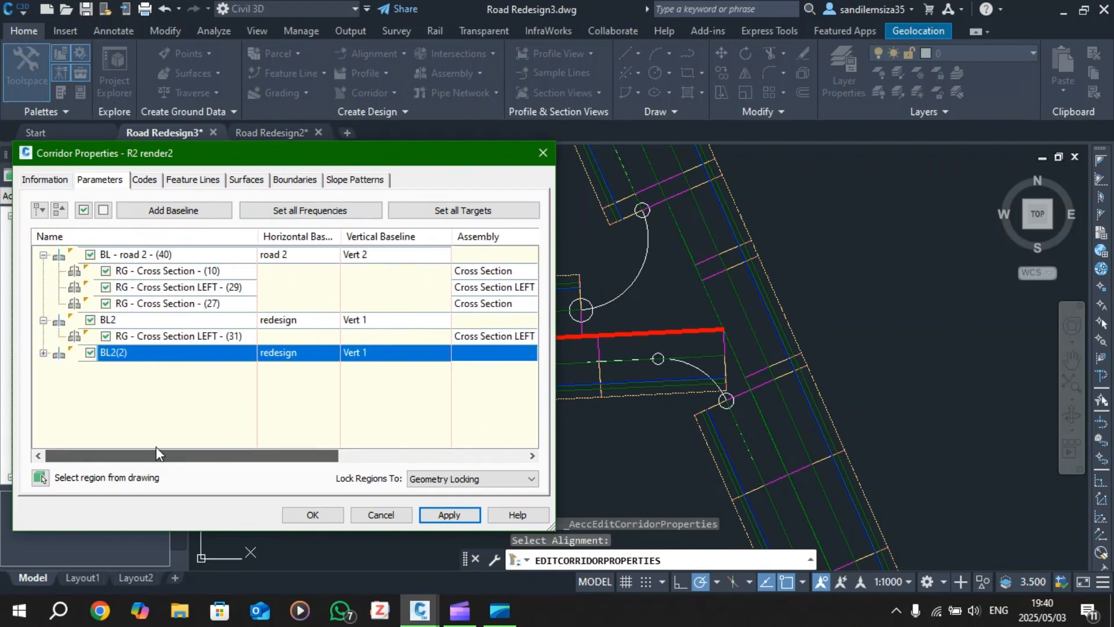
pyautogui.click(43, 353)
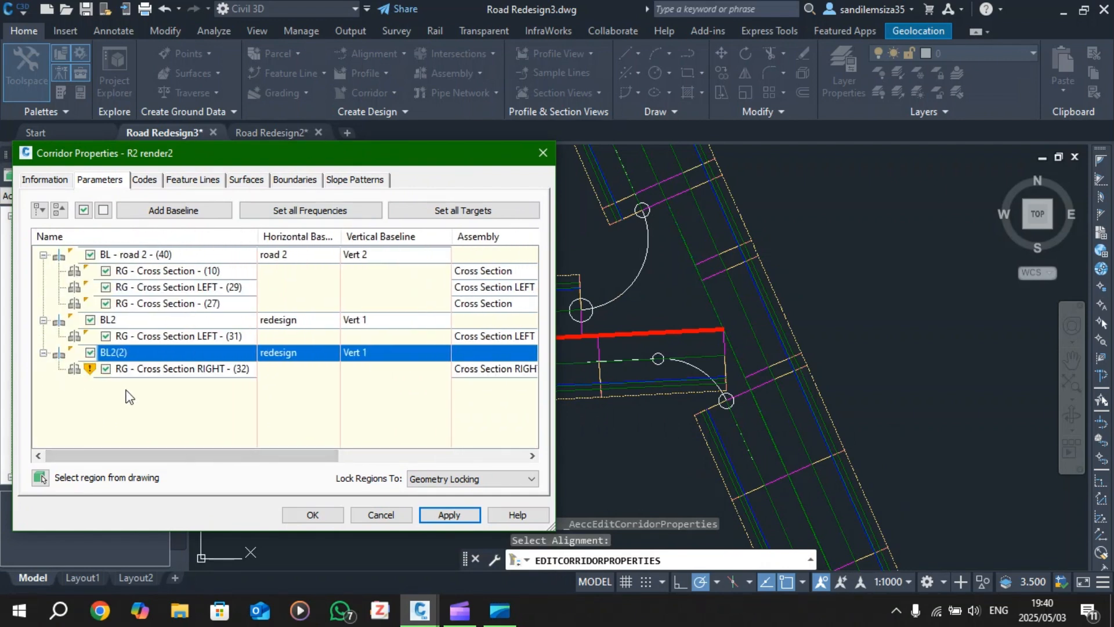
pyautogui.click(176, 369)
pyautogui.moveTo(212, 458); pyautogui.dragTo(399, 460)
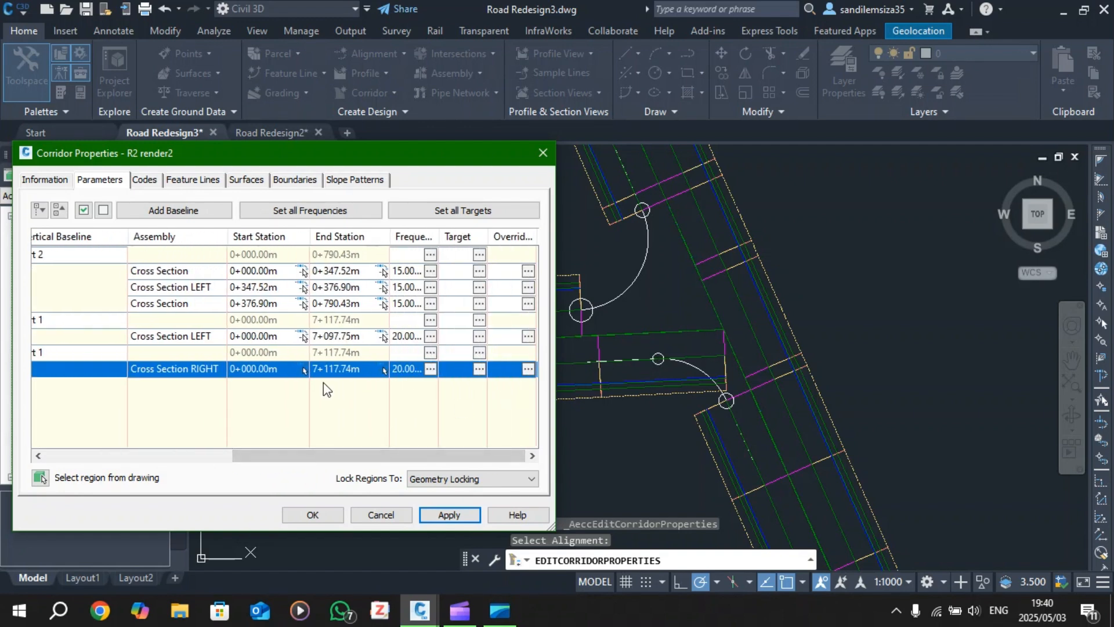
pyautogui.click(382, 369)
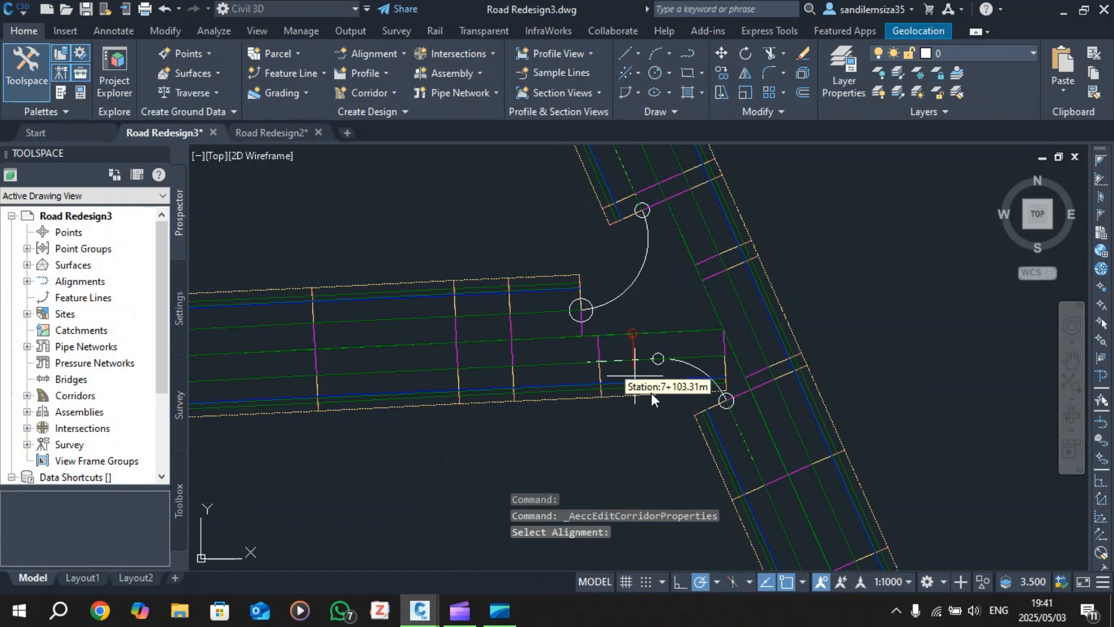
pyautogui.scroll(4, 729, 420)
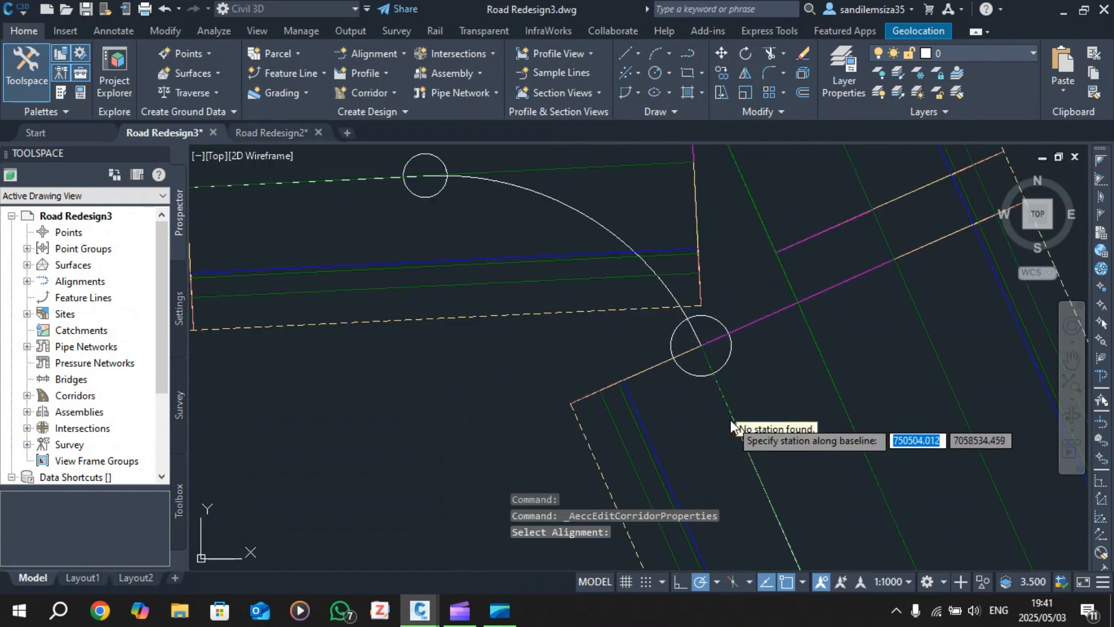
pyautogui.scroll(-2, 697, 415)
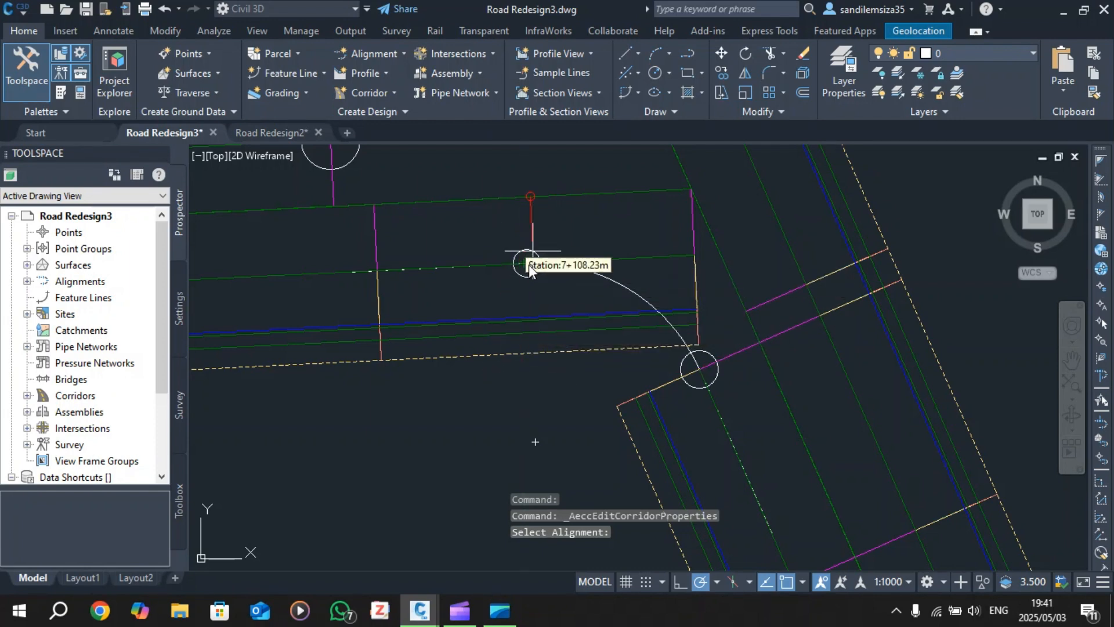
pyautogui.scroll(3, 537, 336)
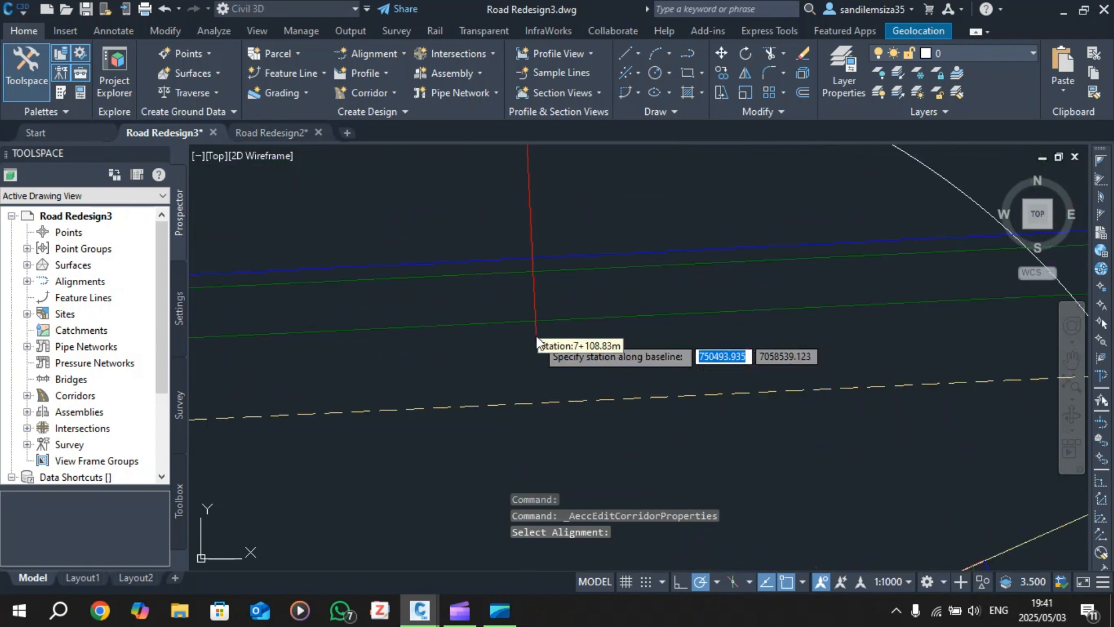
pyautogui.scroll(-4, 537, 341)
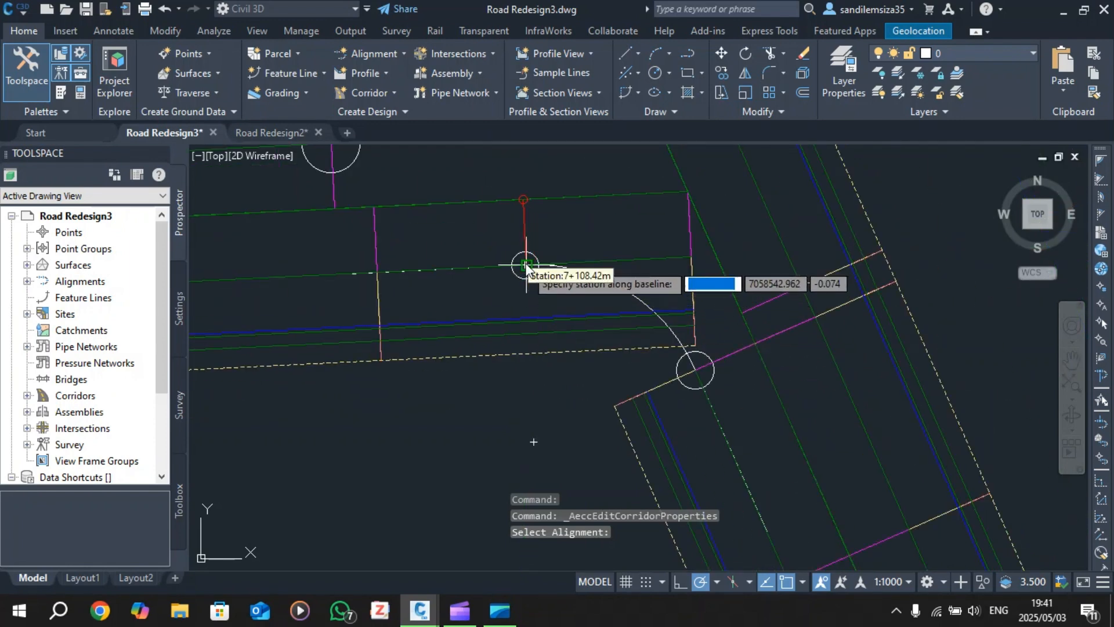
pyautogui.scroll(2, 526, 268)
pyautogui.scroll(2, 522, 250)
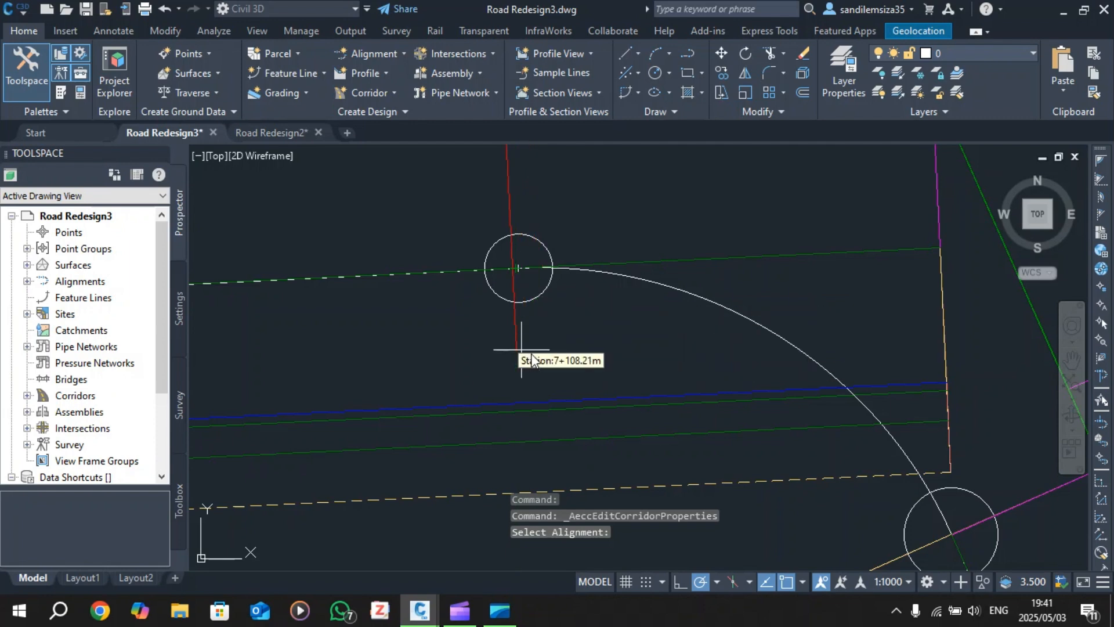
pyautogui.scroll(3, 583, 306)
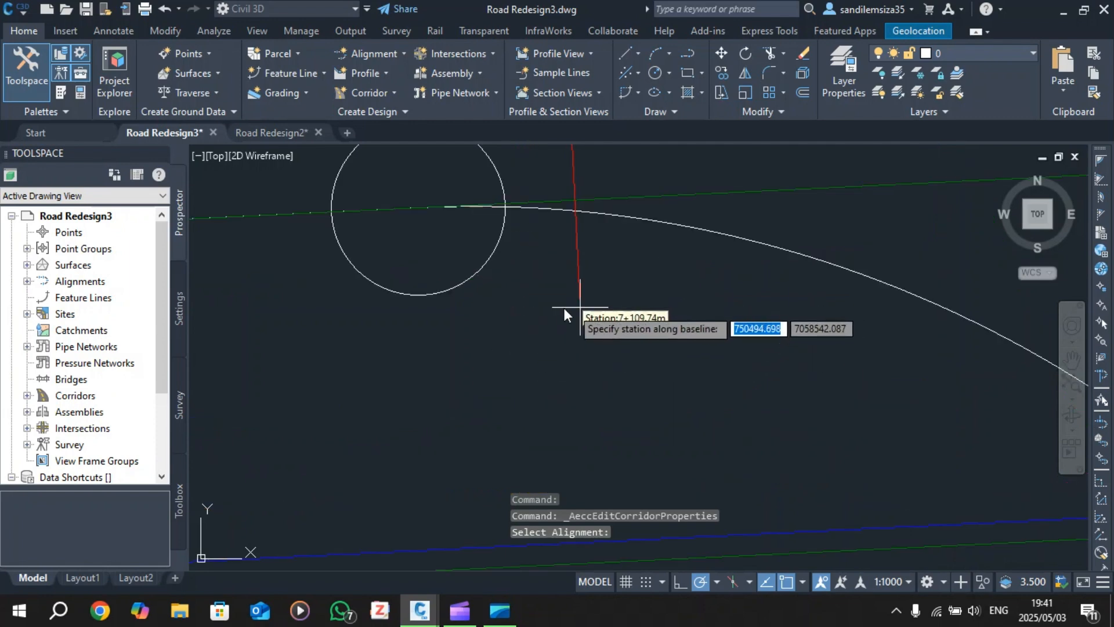
pyautogui.click(417, 212)
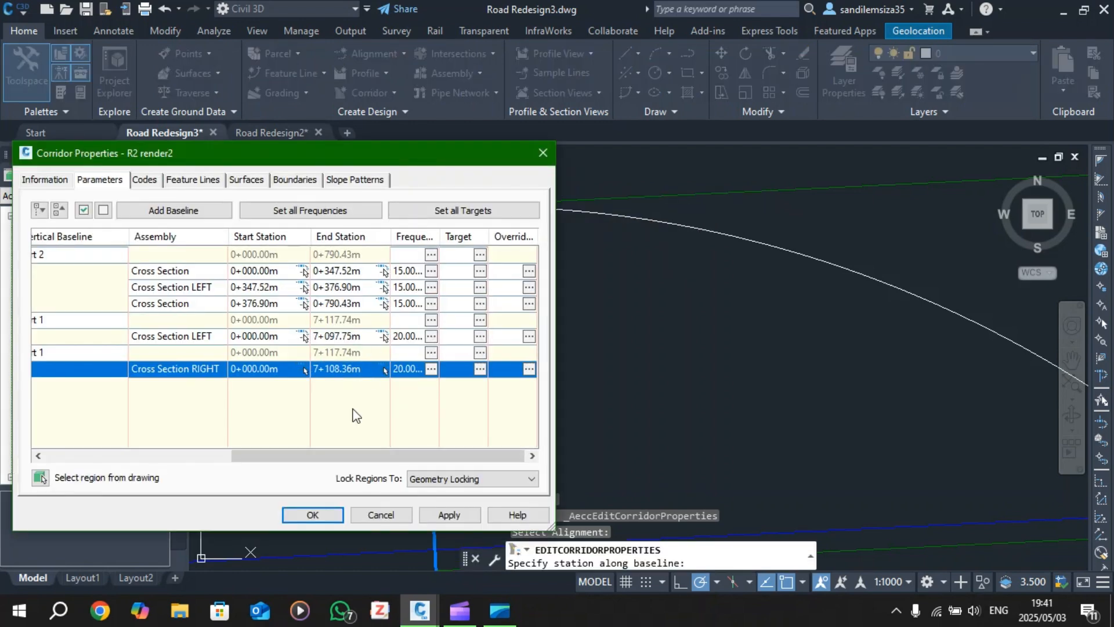
# - Apply the region's end station change, rebuild the corridor, and close its properties
pyautogui.click(425, 515)
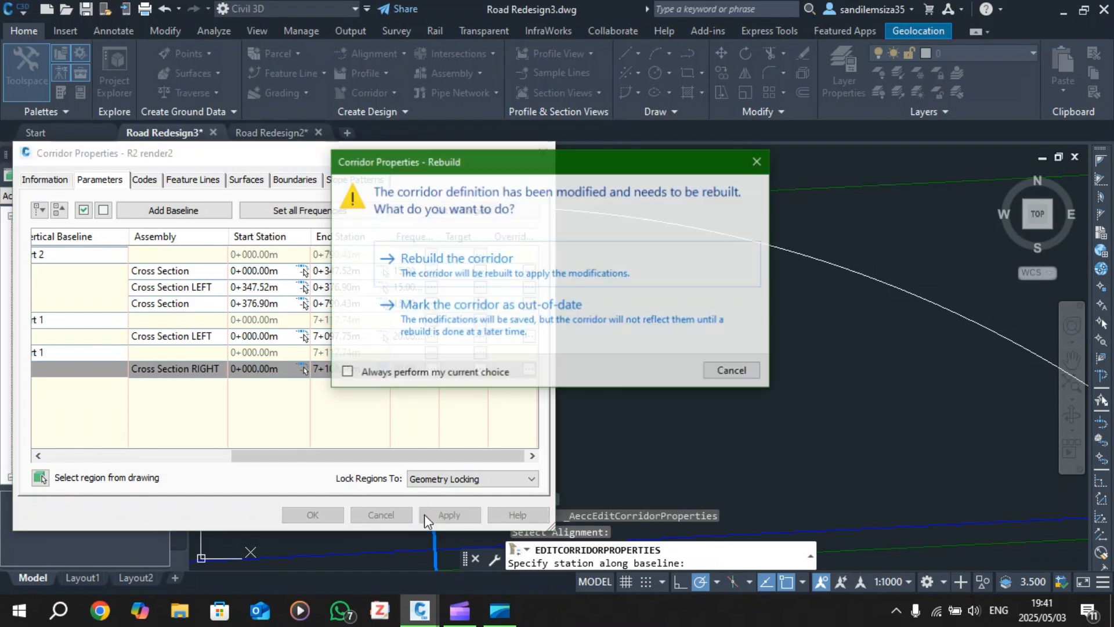
pyautogui.click(486, 259)
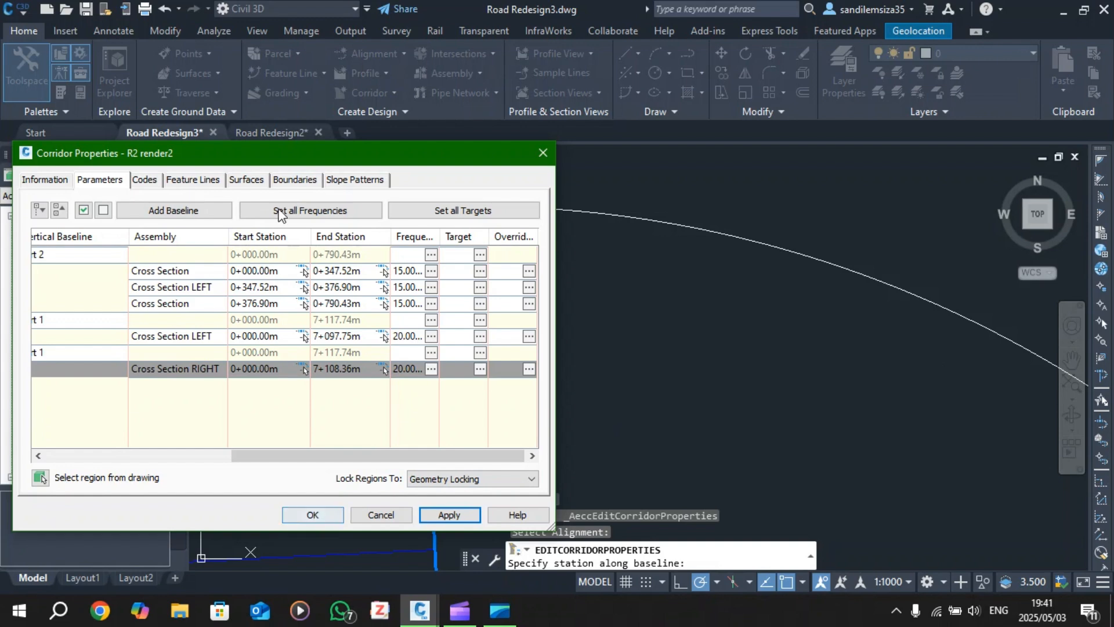
pyautogui.moveTo(284, 154); pyautogui.dragTo(533, 158)
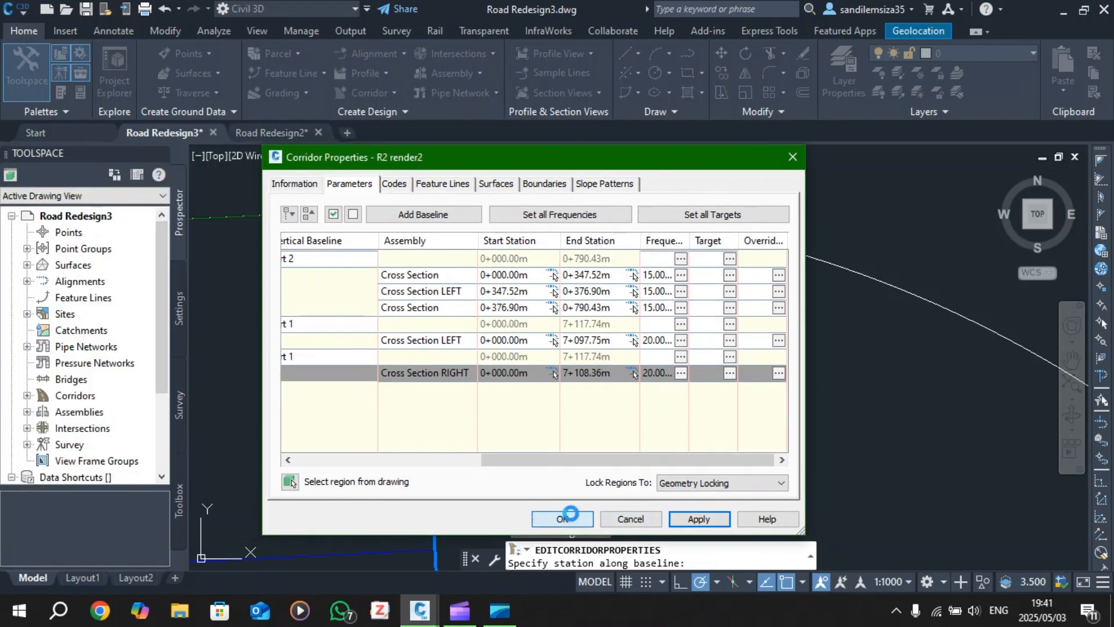
pyautogui.click(563, 518)
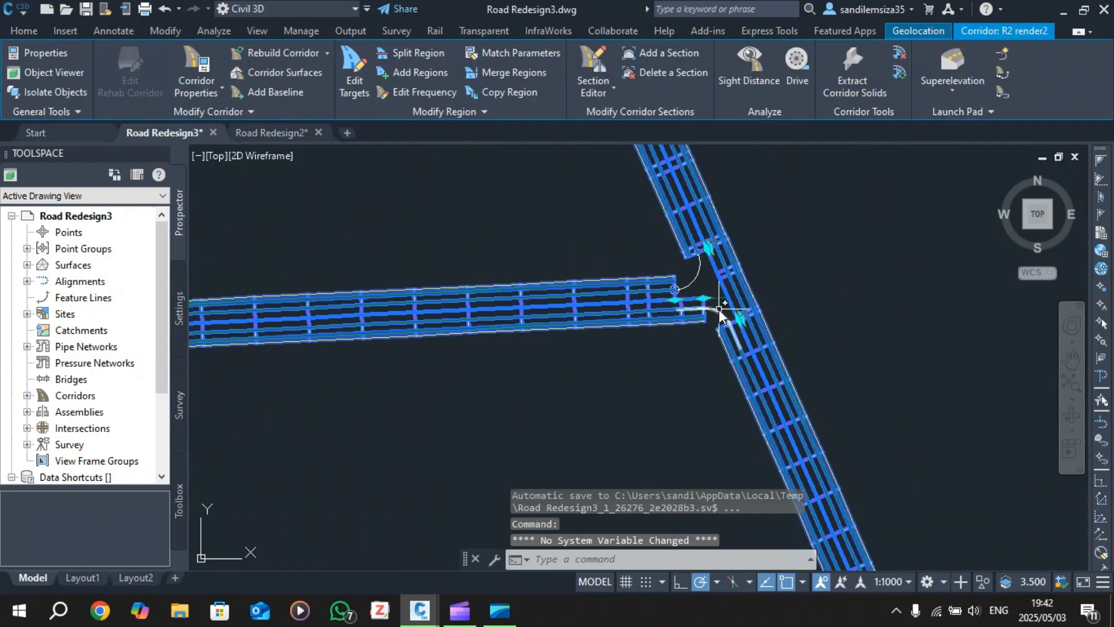
pyautogui.press('Escape')
# - Begin adding an alignment-and-profile baseline to the R2 render2 corridor and name it Curb BL1
pyautogui.scroll(5, 719, 290)
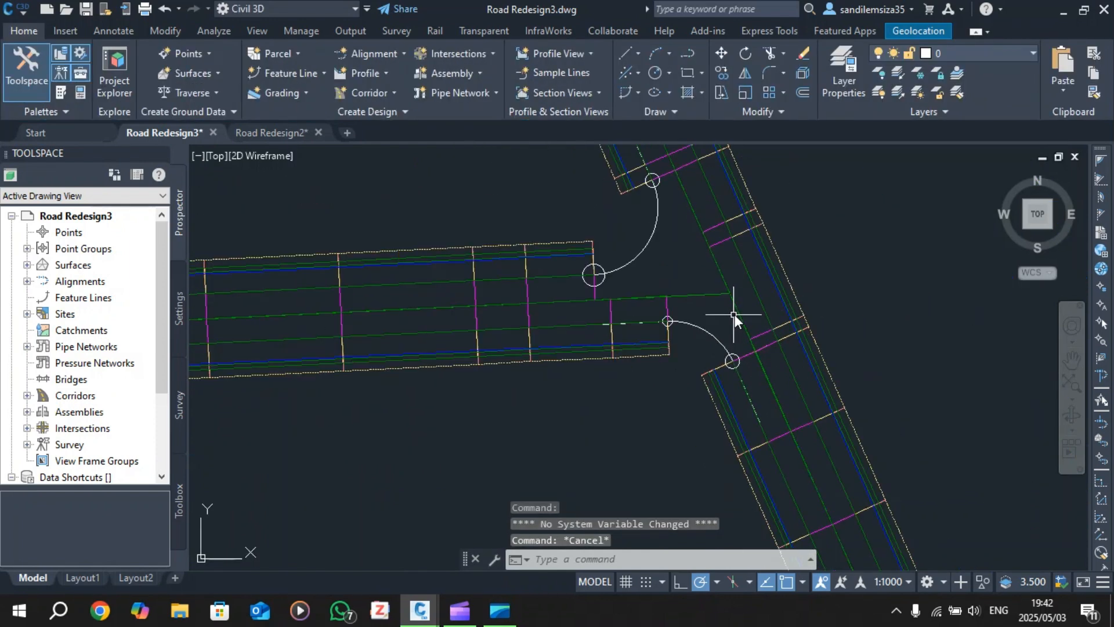
pyautogui.scroll(2, 735, 307)
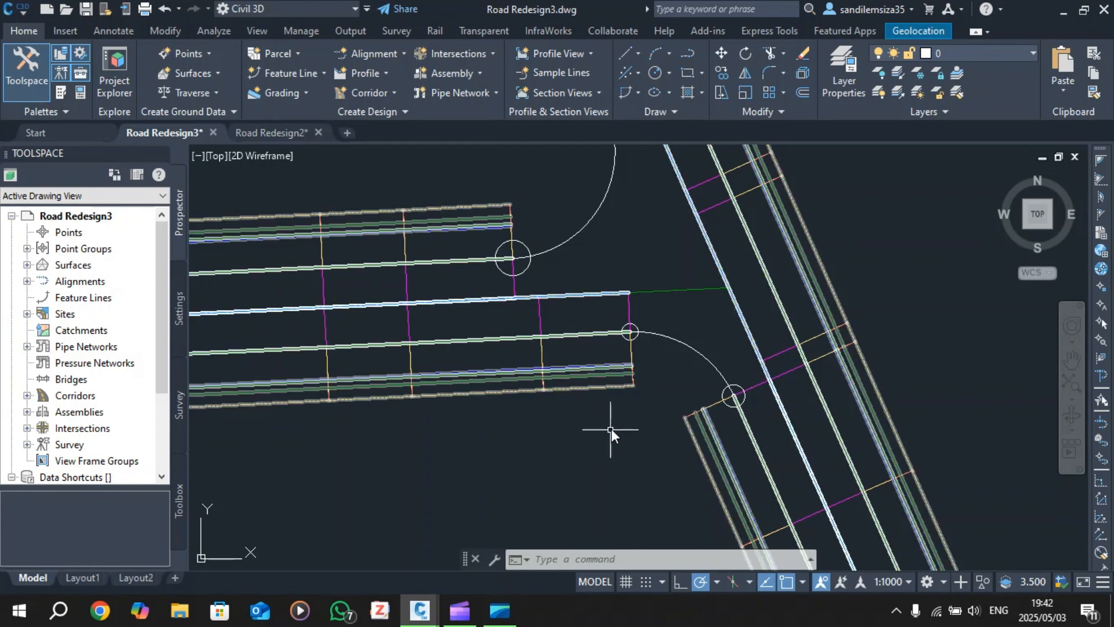
pyautogui.scroll(-3, 611, 428)
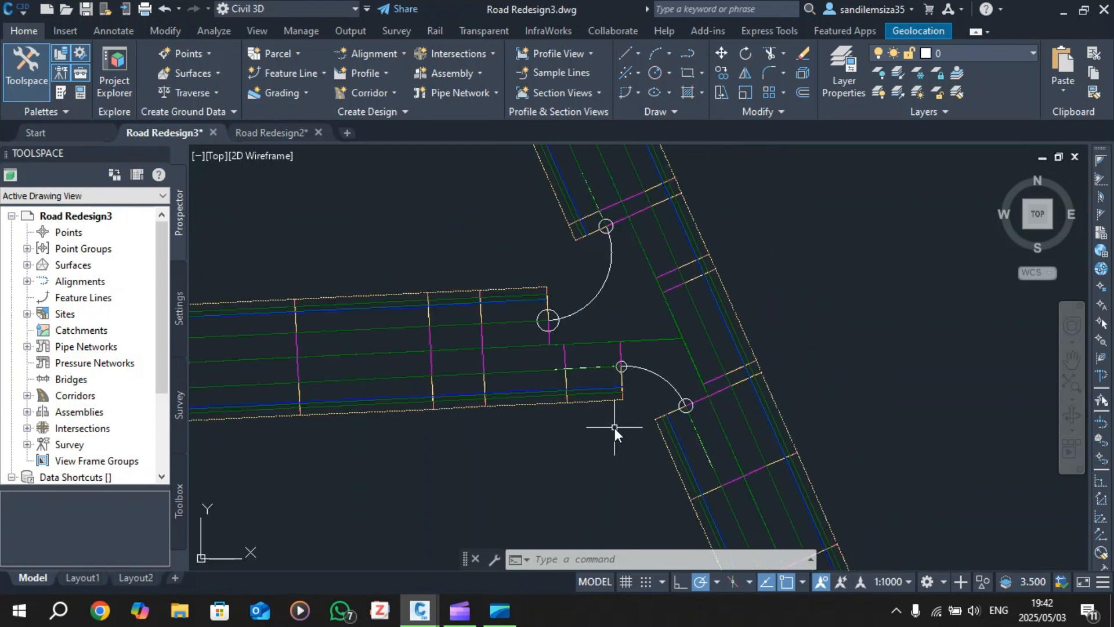
pyautogui.moveTo(614, 427)
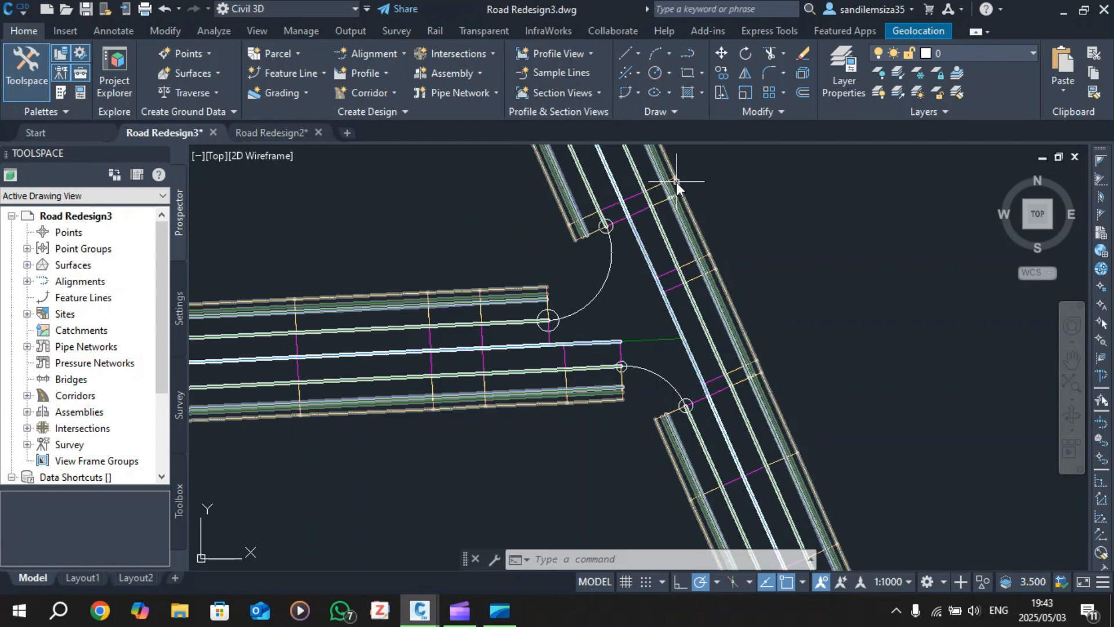
pyautogui.click(675, 199)
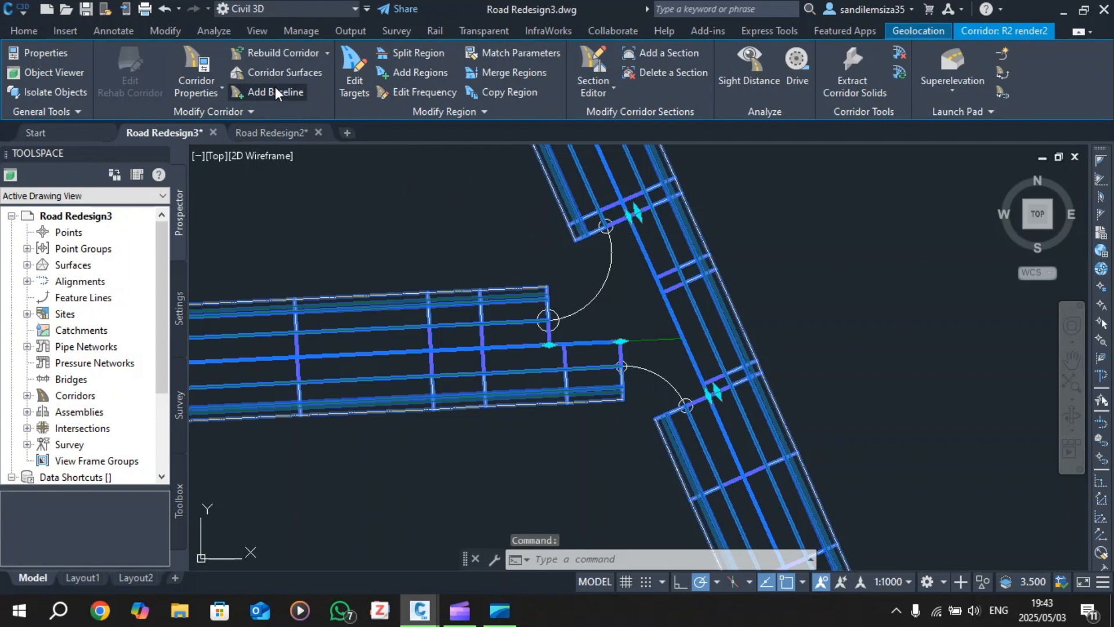
pyautogui.click(287, 99)
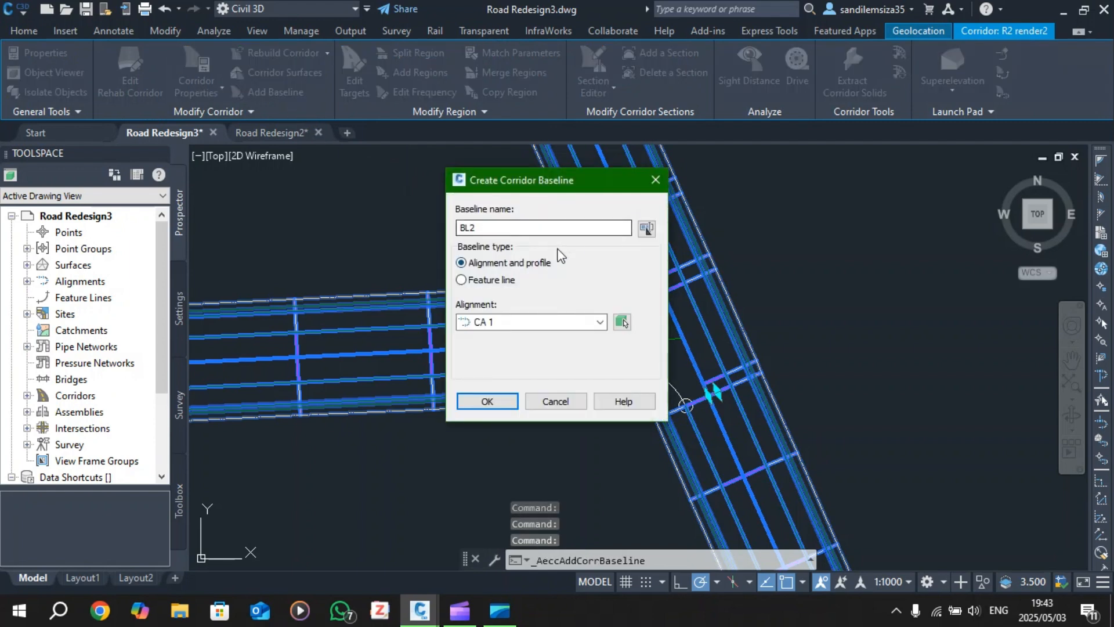
pyautogui.press('BackSpace')
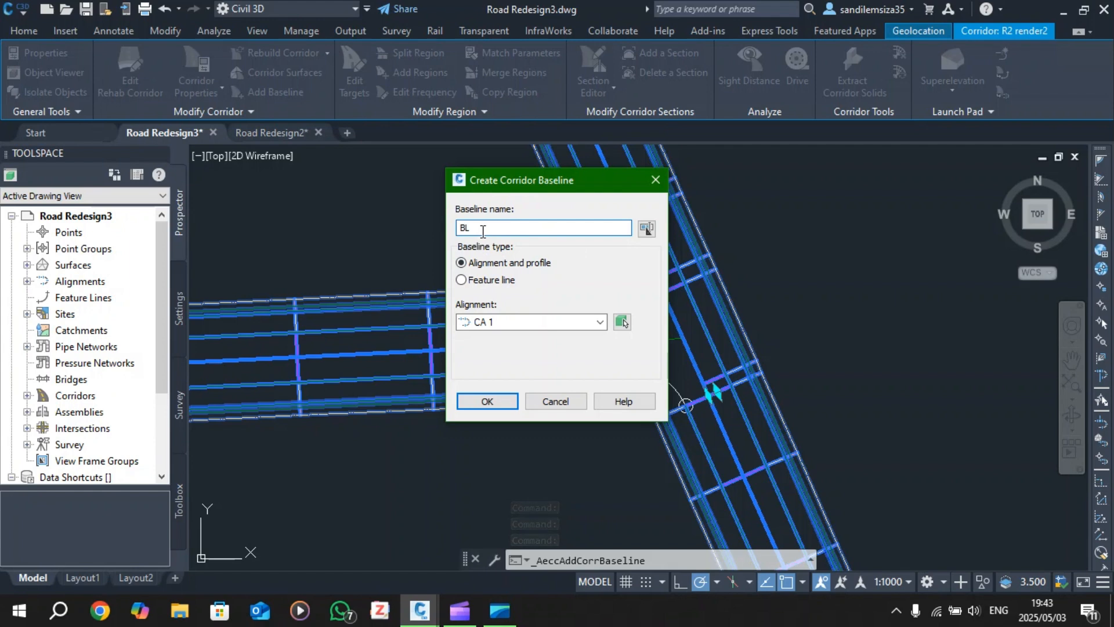
pyautogui.press('BackSpace')
pyautogui.write('Curb ')
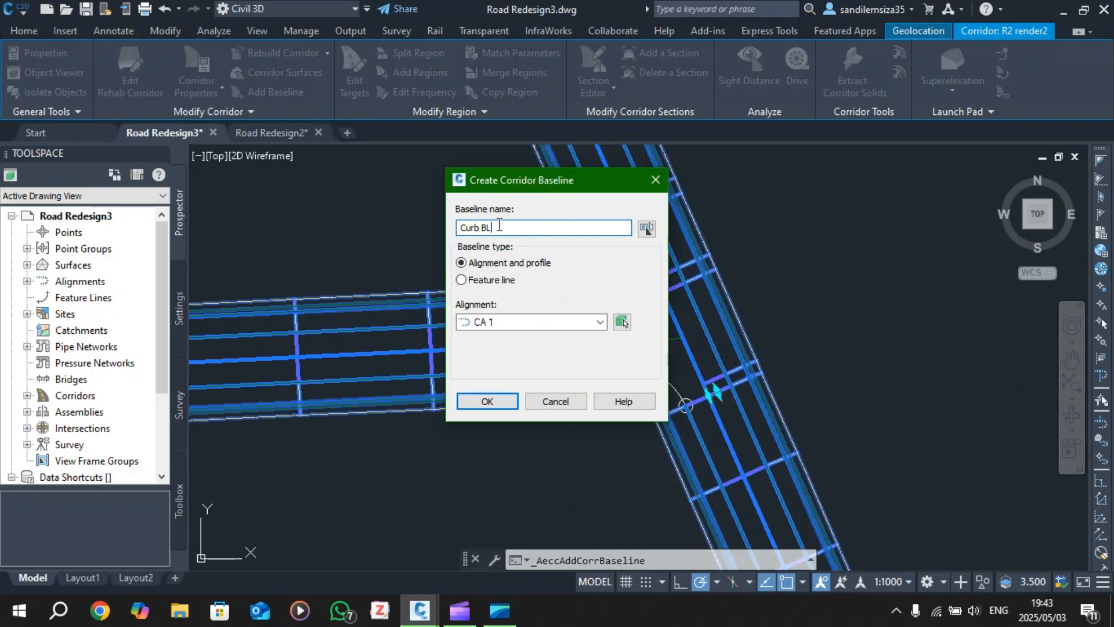
pyautogui.write('1')
# - Use the upper curb return alignment CA2, picked in the drawing, as the alignment of Curb BL1
pyautogui.click(583, 324)
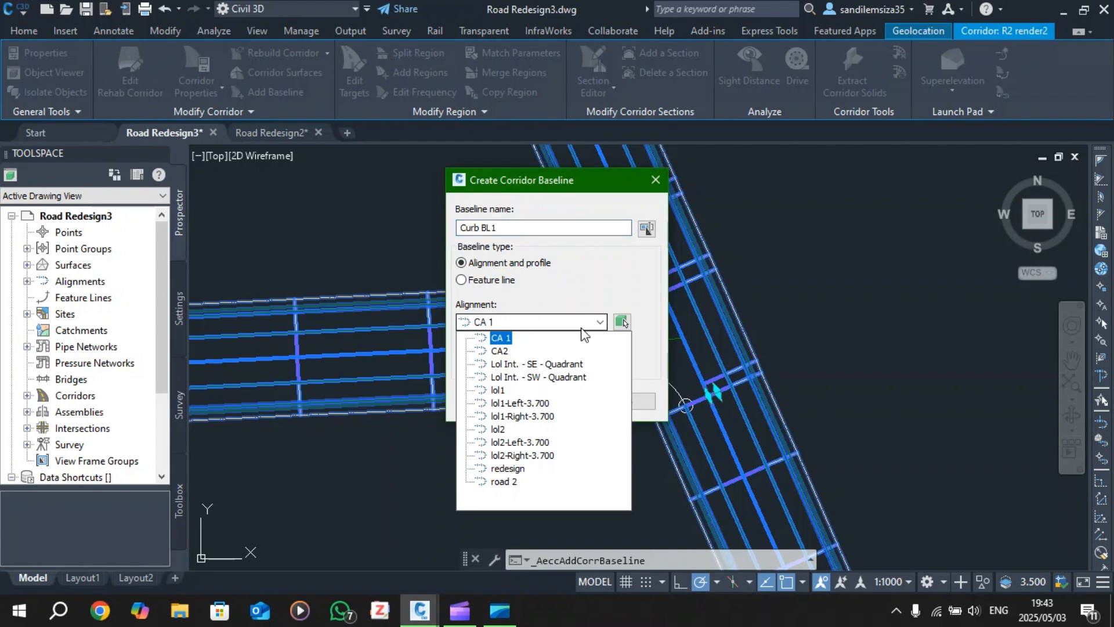
pyautogui.click(582, 336)
pyautogui.click(620, 322)
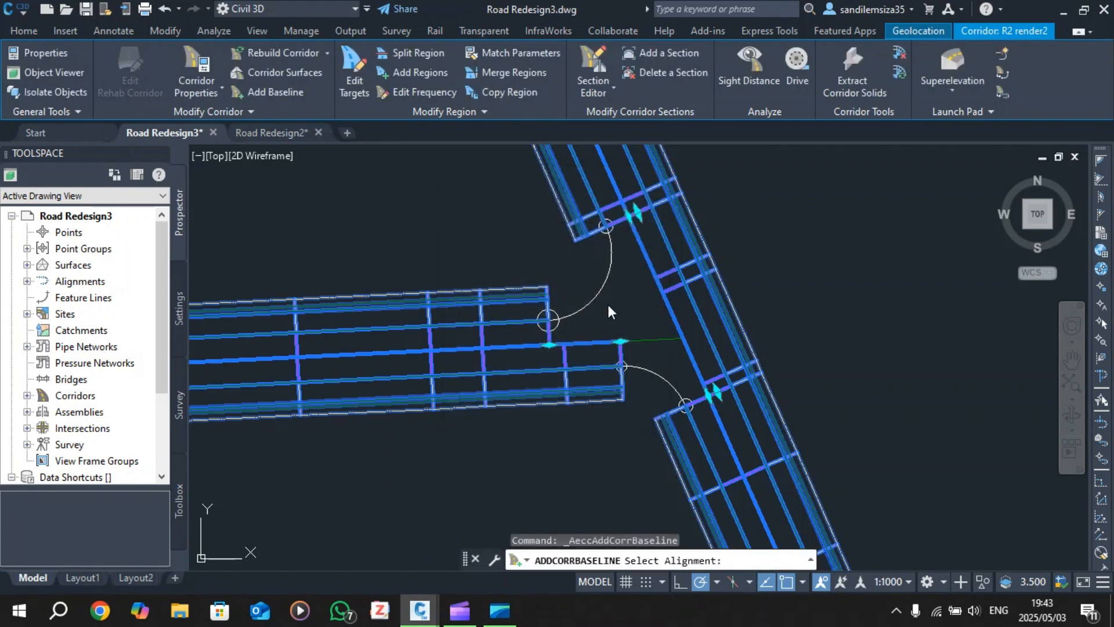
pyautogui.click(607, 277)
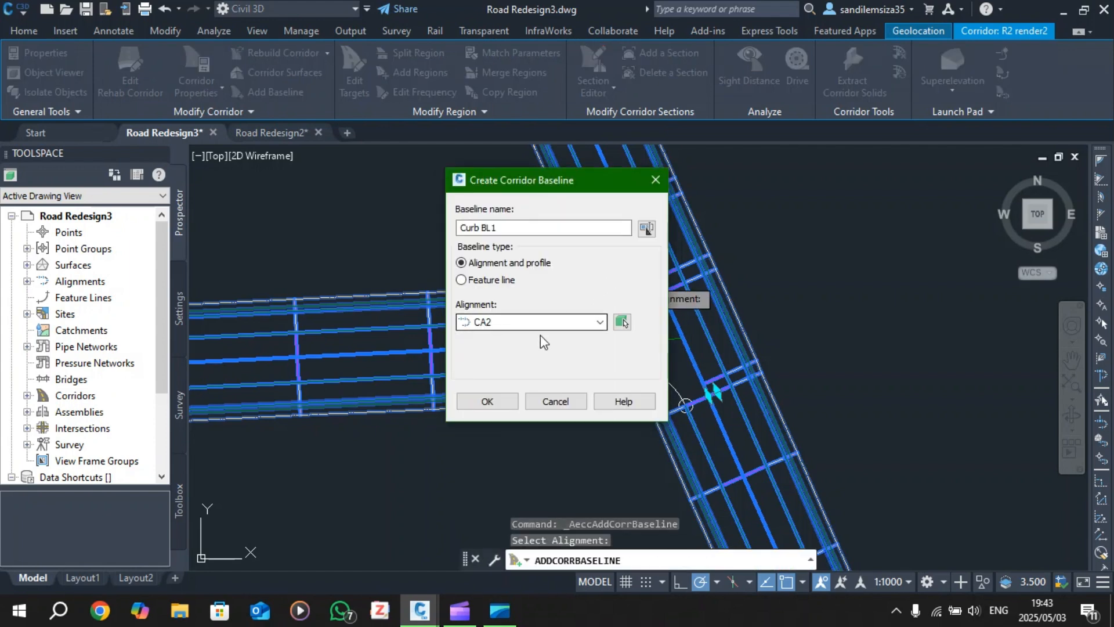
pyautogui.click(496, 400)
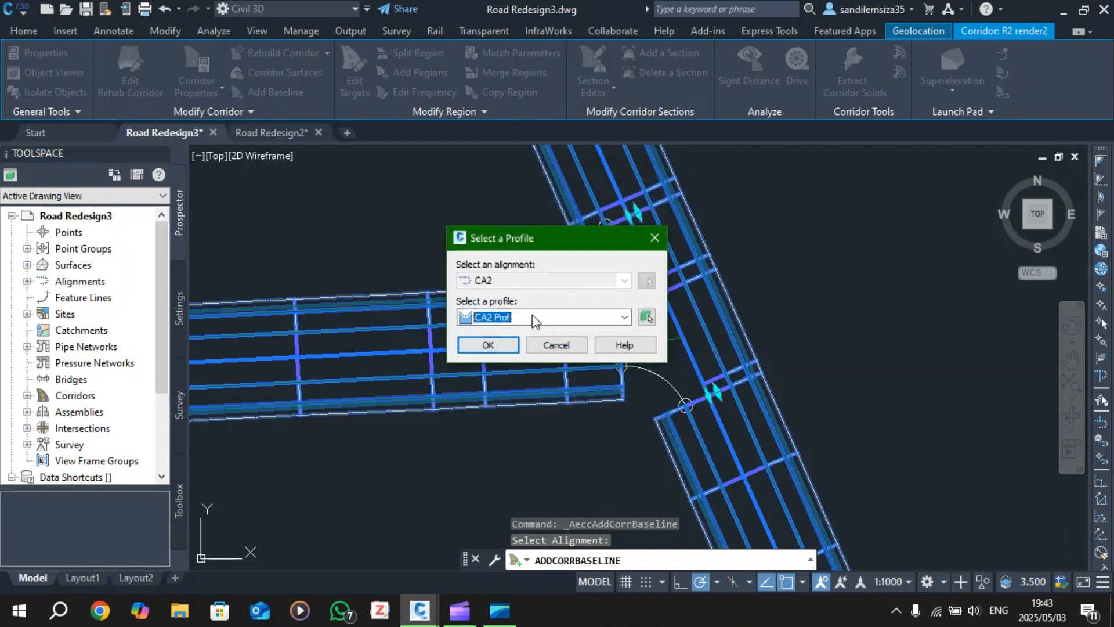
# - Assign the CA2 Prof profile to the Curb BL1 baseline and finish creating it
pyautogui.moveTo(530, 239)
pyautogui.mouseDown()
pyautogui.moveTo(567, 224)
pyautogui.moveTo(824, 245)
pyautogui.mouseUp()
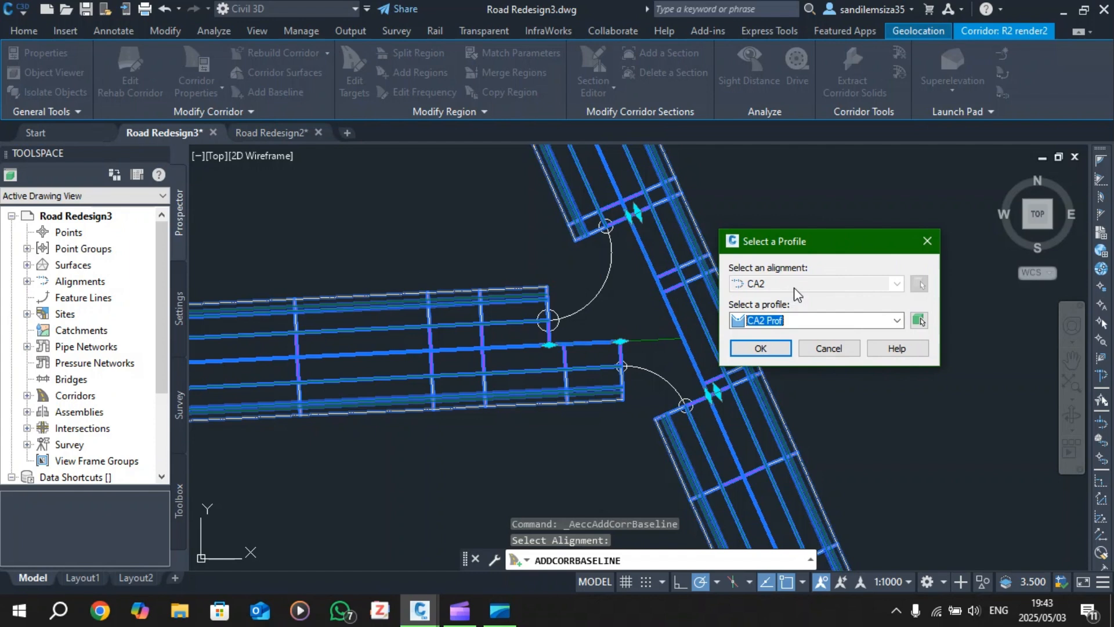
pyautogui.click(841, 320)
pyautogui.click(789, 320)
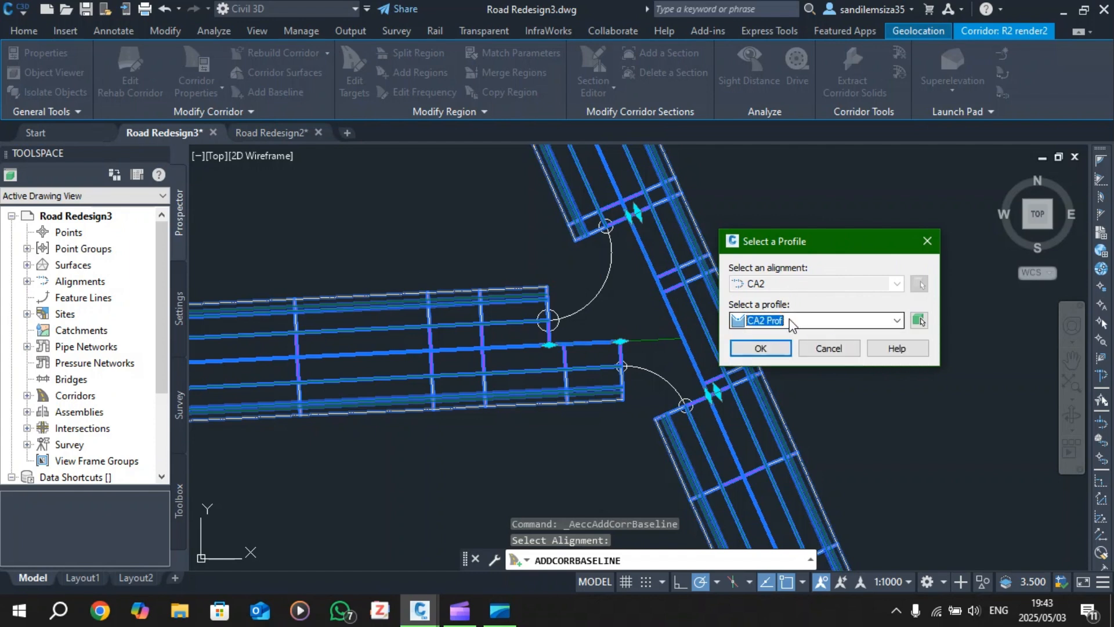
pyautogui.click(760, 348)
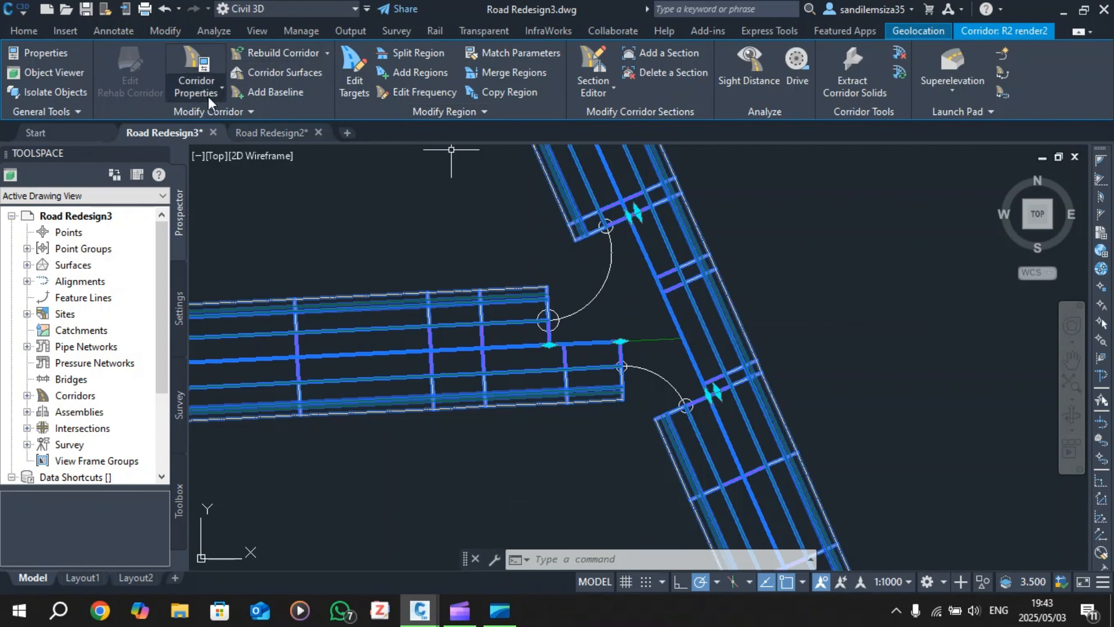
# - Add a region to the Curb BL1 baseline of the R2 render2 corridor using the CSCurb Returns2 assembly
pyautogui.click(208, 67)
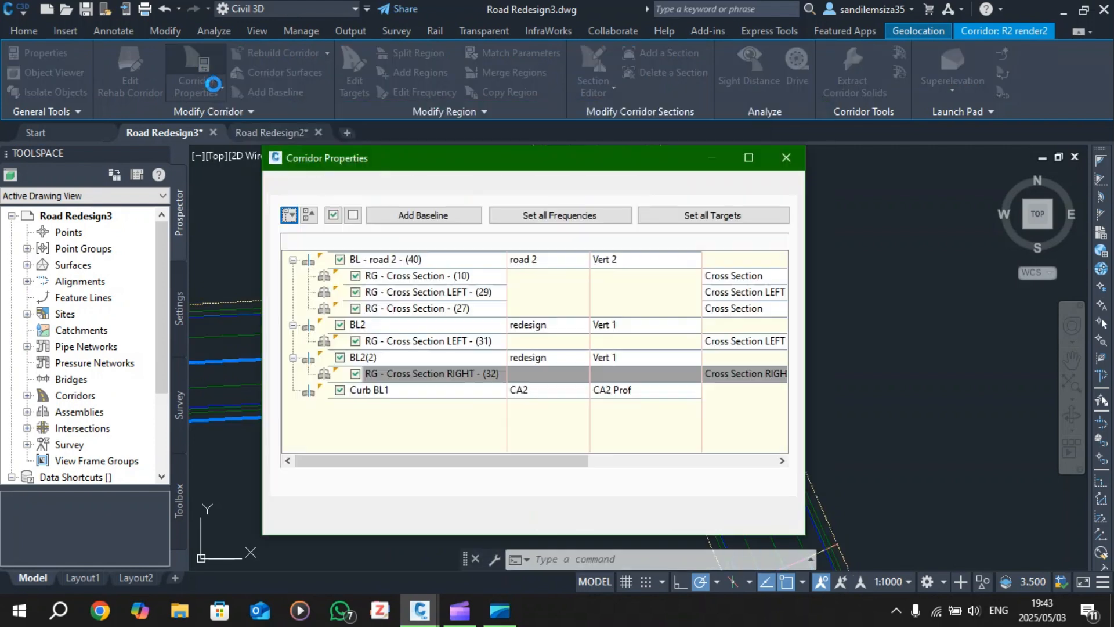
pyautogui.moveTo(471, 166)
pyautogui.mouseDown()
pyautogui.moveTo(945, 122)
pyautogui.moveTo(918, 108)
pyautogui.mouseUp()
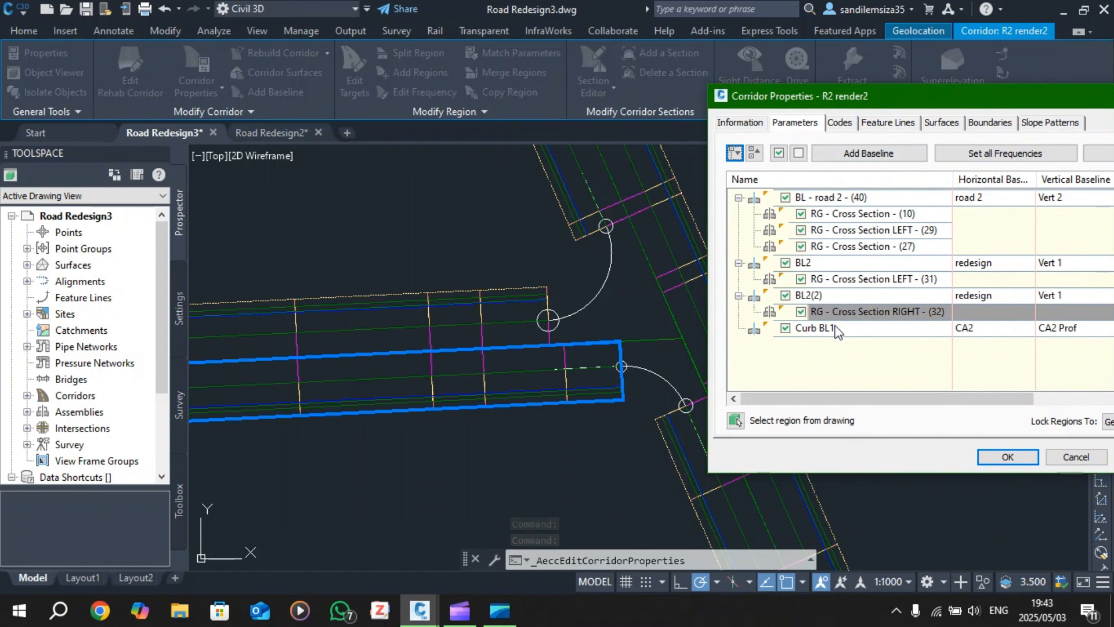
pyautogui.click(835, 328)
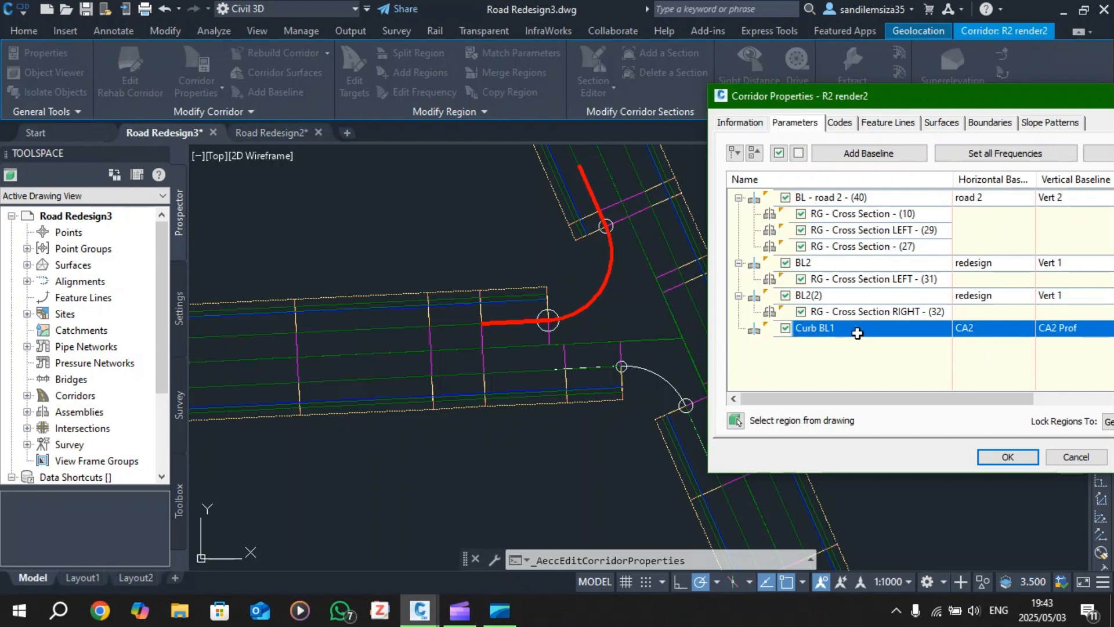
pyautogui.rightClick(834, 328)
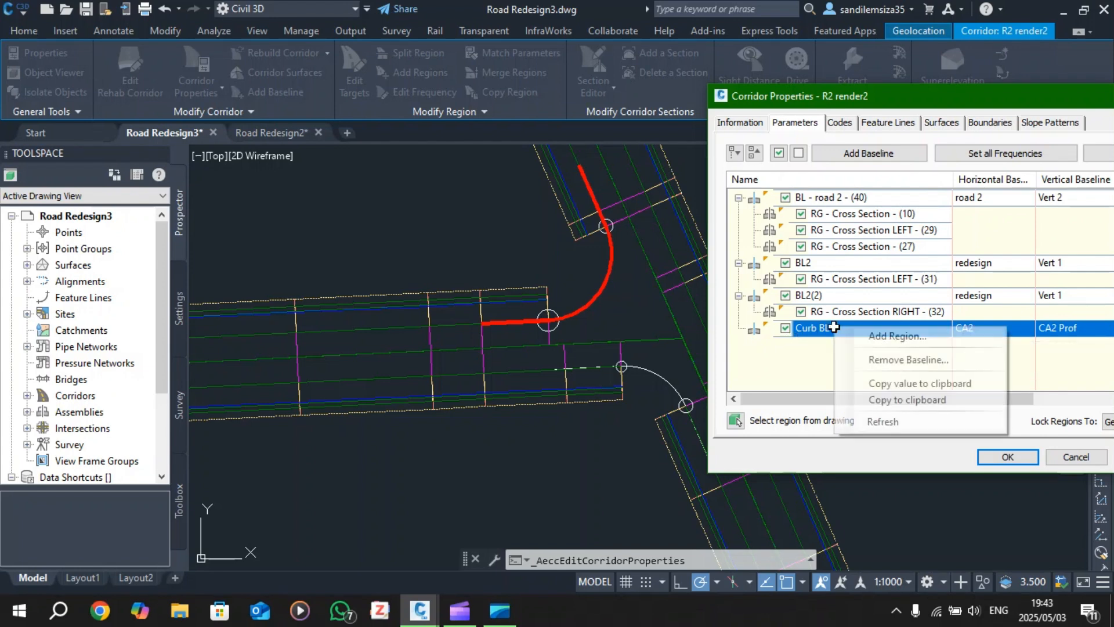
pyautogui.click(891, 337)
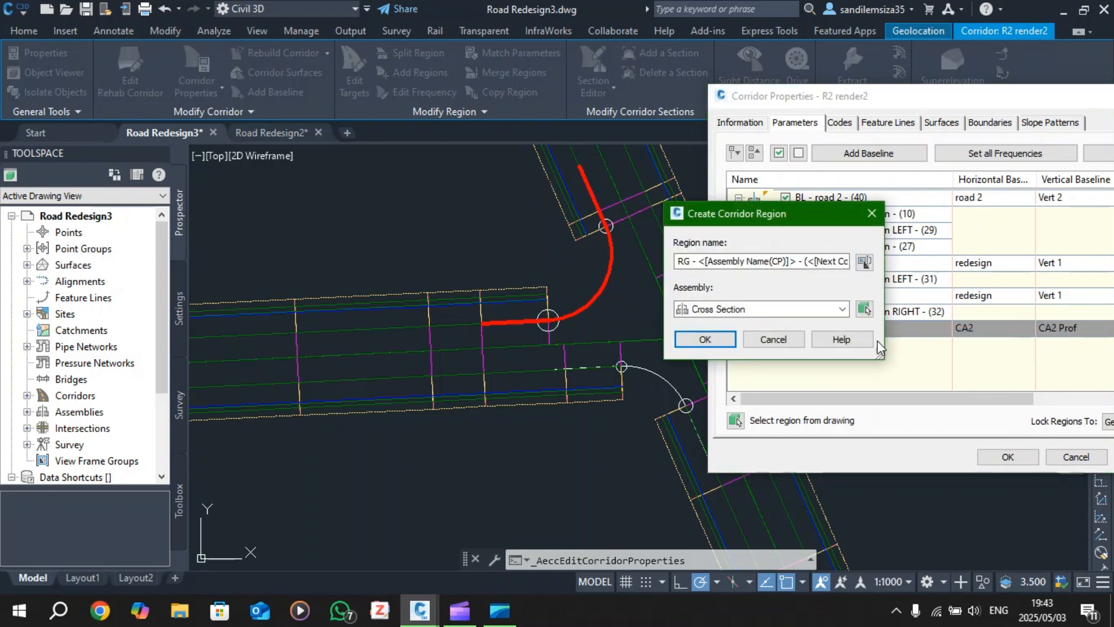
pyautogui.click(754, 309)
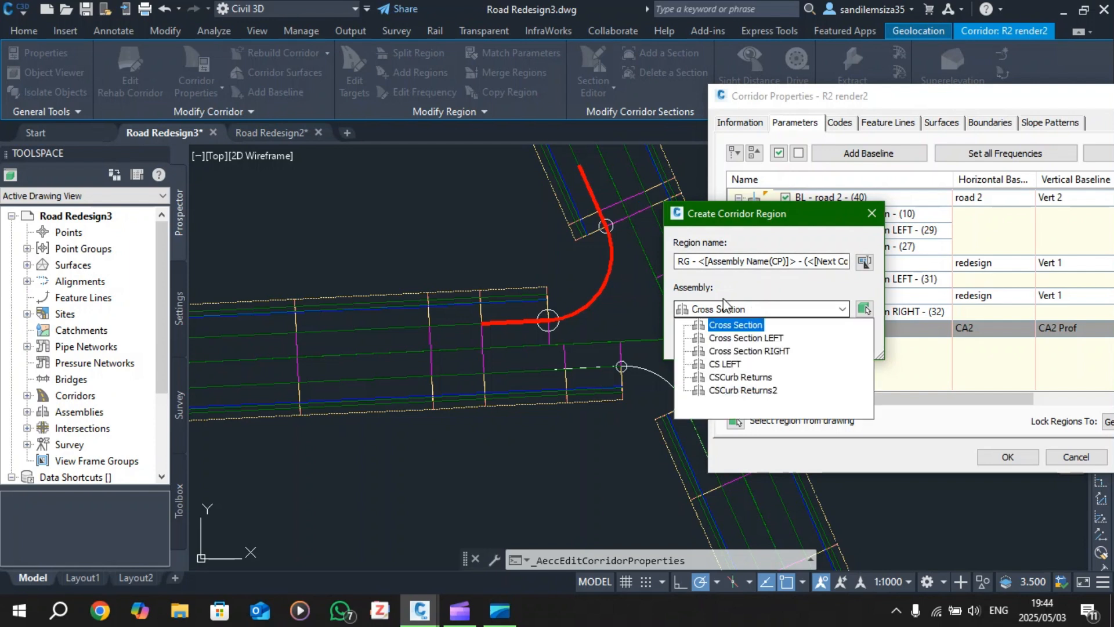
pyautogui.click(747, 391)
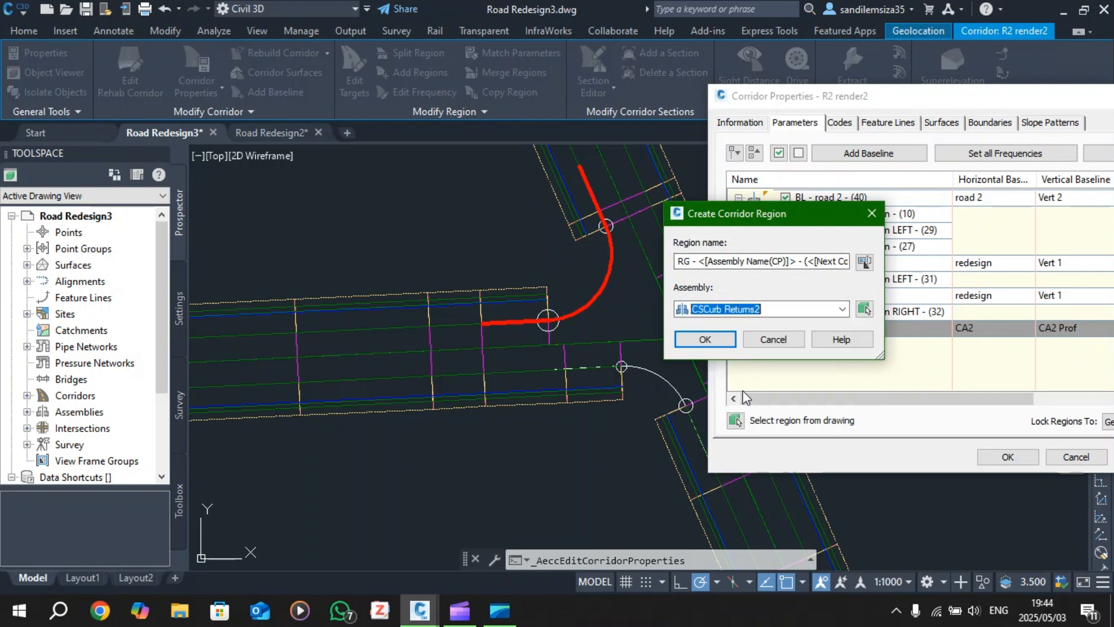
pyautogui.click(713, 340)
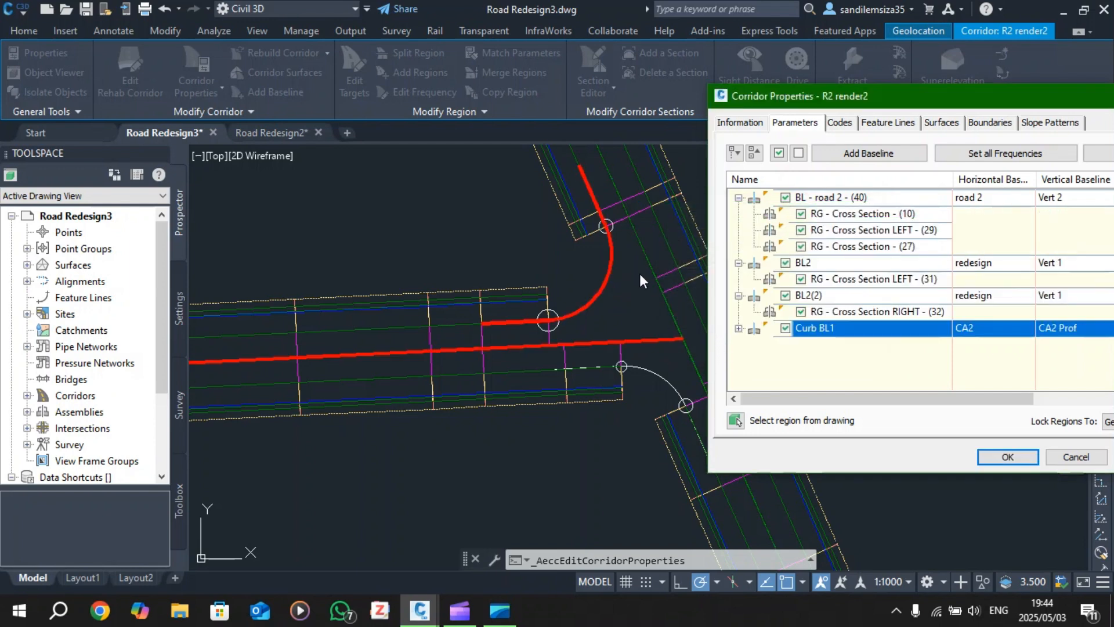
# - Examine the assembly and station range of the new region under the Curb BL1 baseline
pyautogui.click(847, 313)
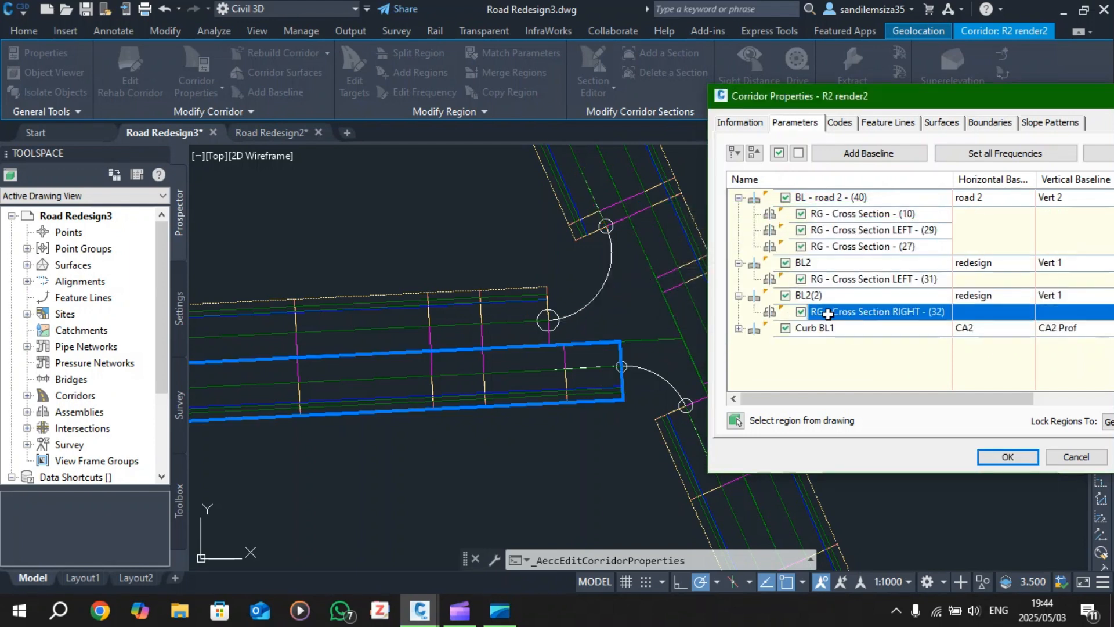
pyautogui.click(832, 328)
pyautogui.click(844, 313)
pyautogui.click(818, 327)
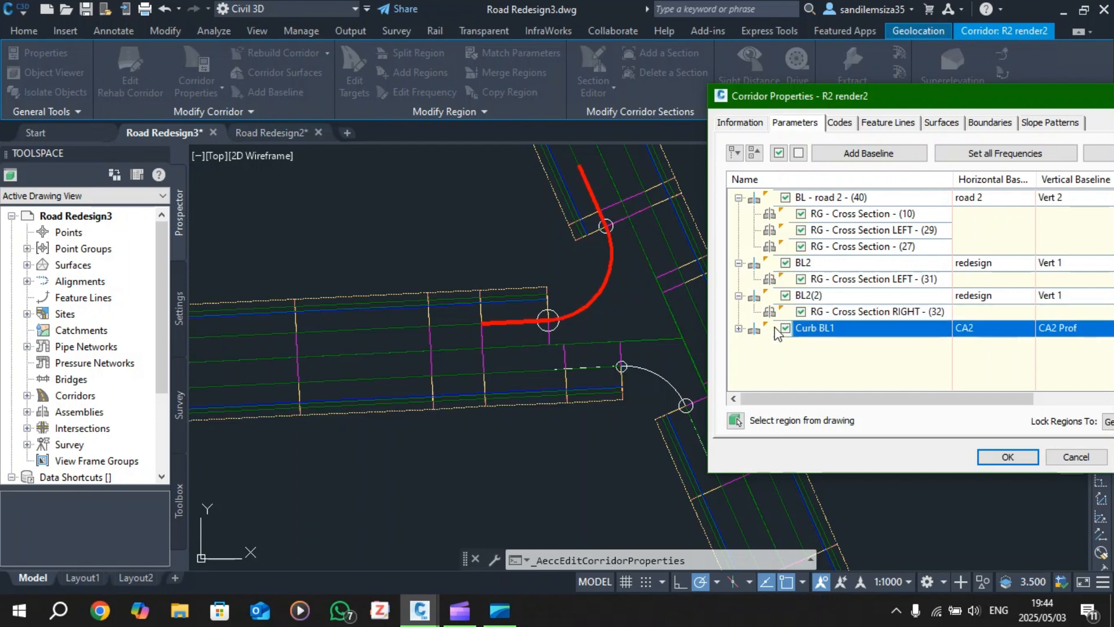
pyautogui.click(739, 329)
pyautogui.click(847, 344)
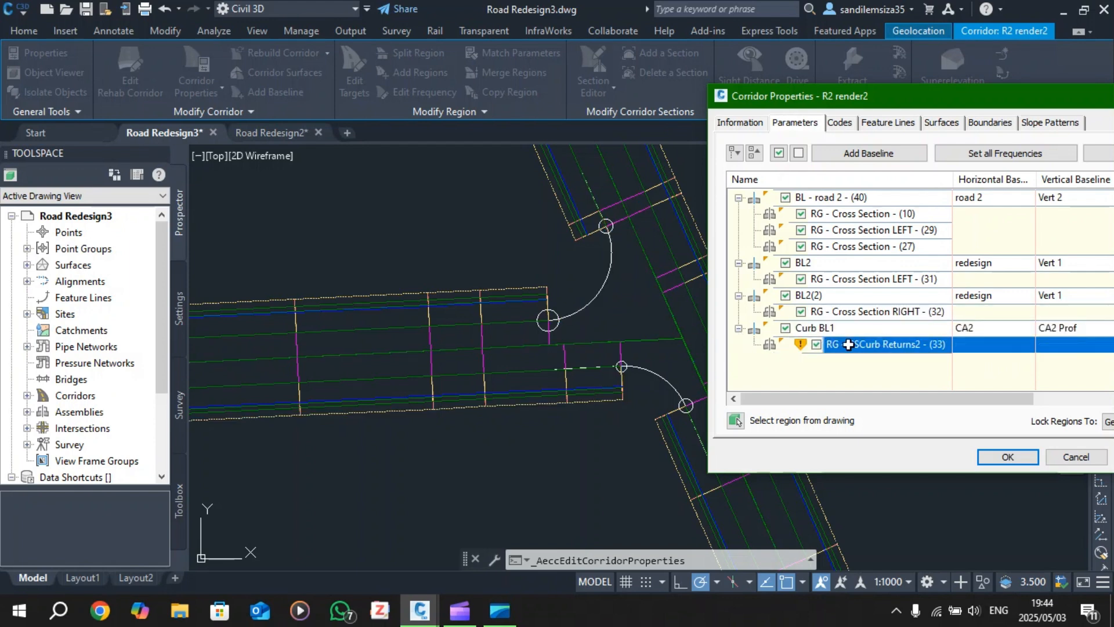
pyautogui.click(859, 329)
pyautogui.moveTo(858, 399); pyautogui.dragTo(1050, 389)
pyautogui.click(879, 346)
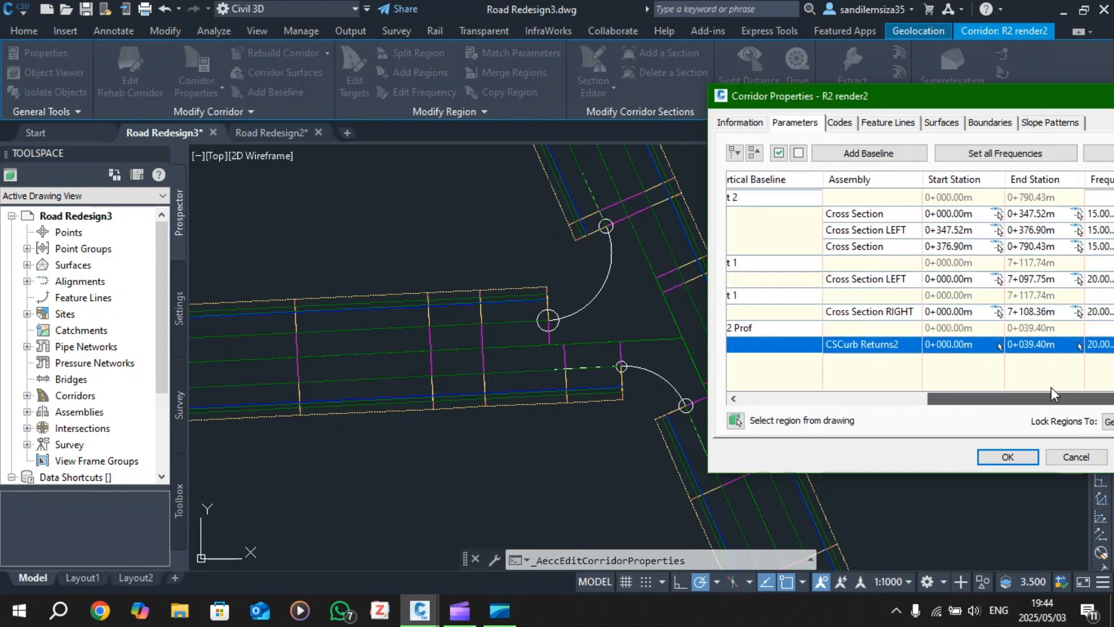
# - Apply the new curb return region, rebuild the corridor, close its properties and clear the selection
pyautogui.moveTo(879, 97); pyautogui.dragTo(645, 99)
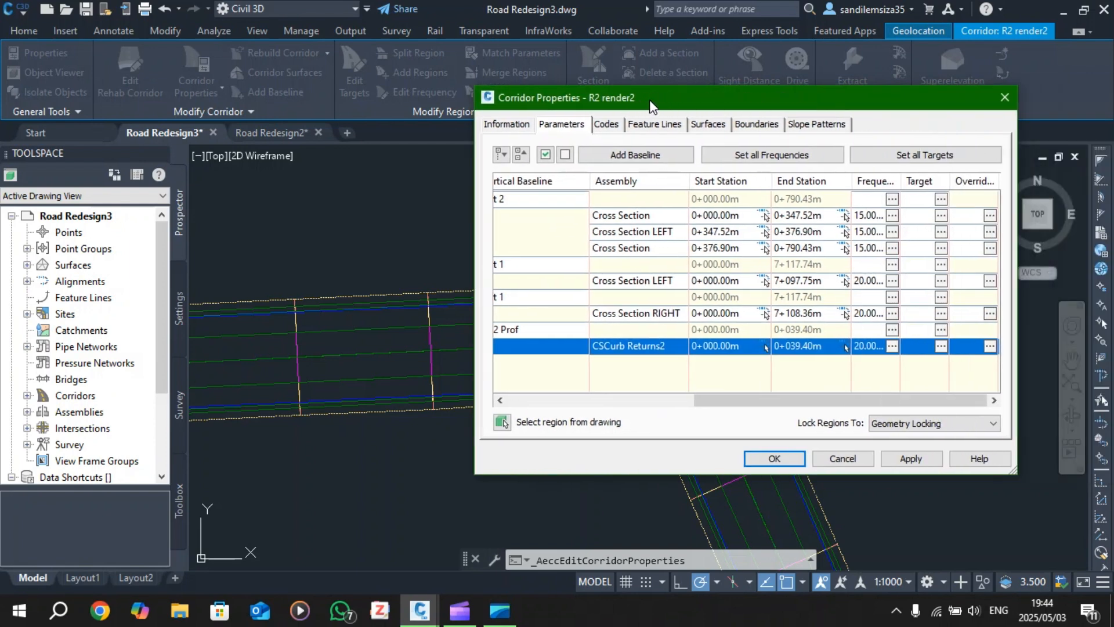
pyautogui.click(911, 458)
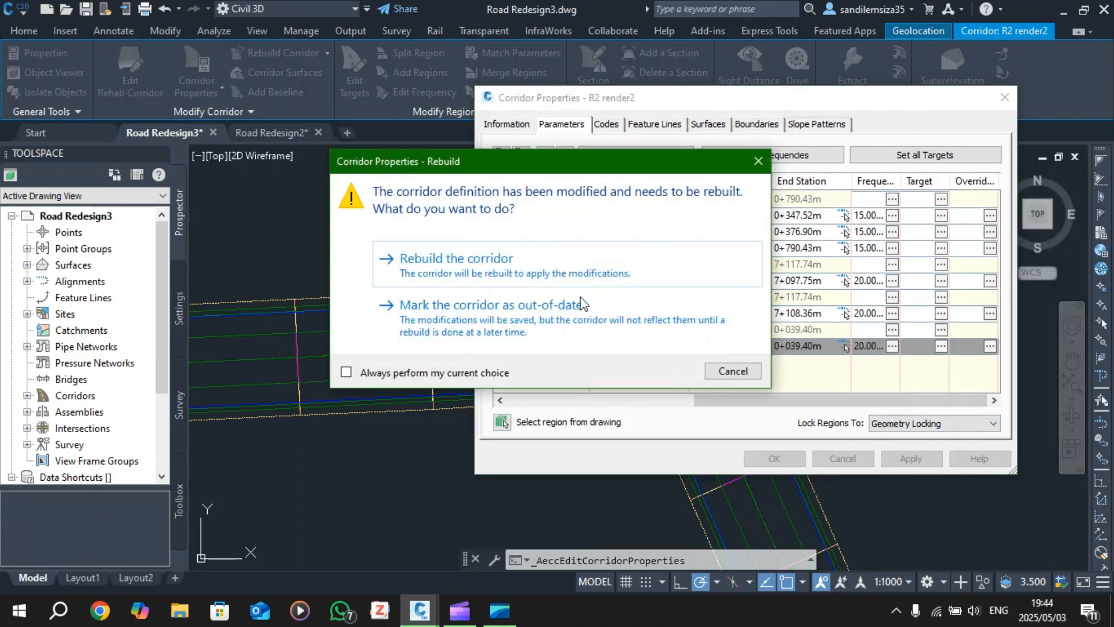
pyautogui.click(474, 261)
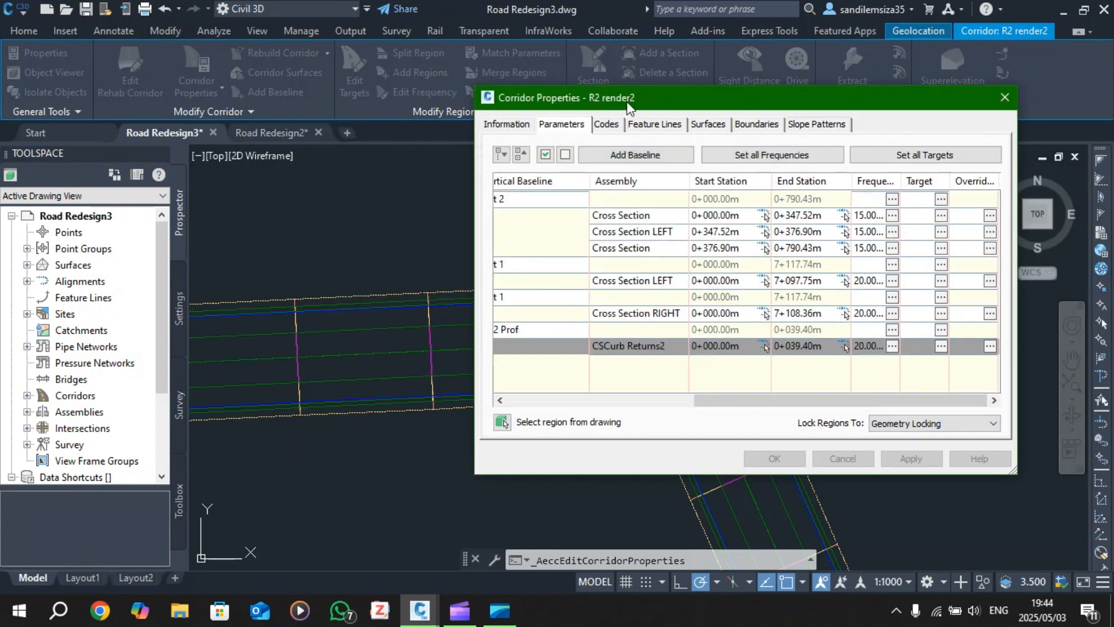
pyautogui.moveTo(632, 97)
pyautogui.mouseDown()
pyautogui.moveTo(597, 116)
pyautogui.moveTo(110, 98)
pyautogui.mouseUp()
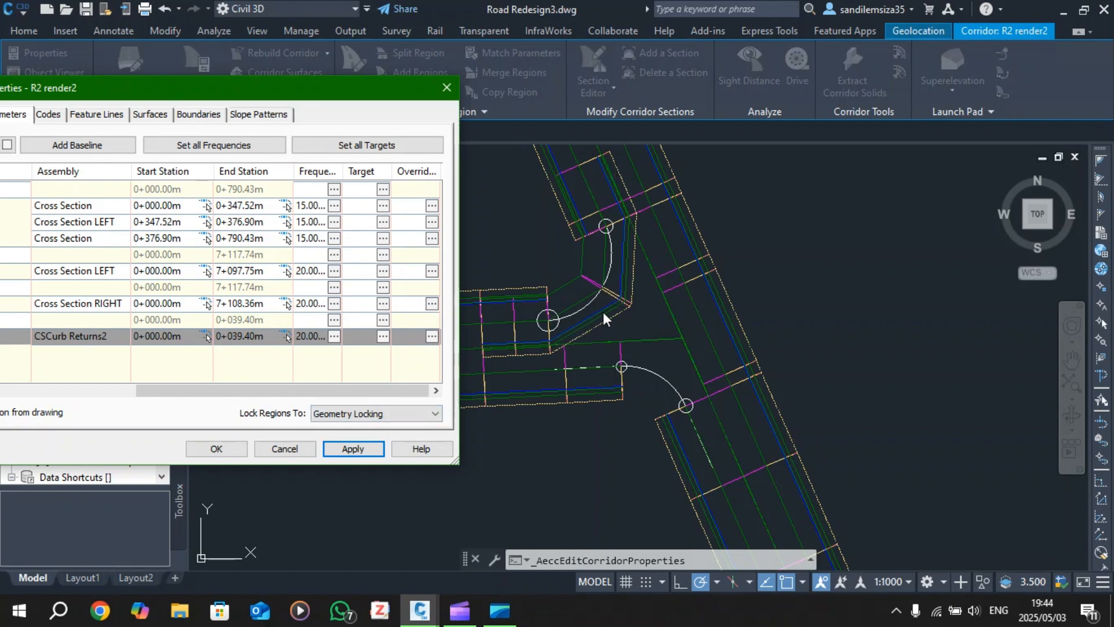
pyautogui.click(202, 451)
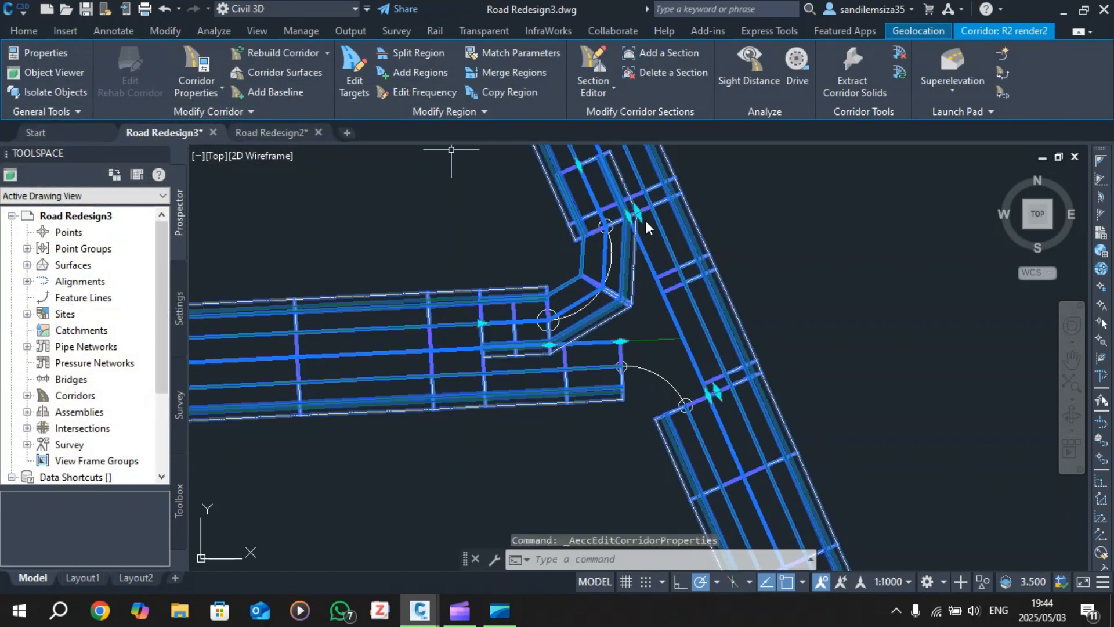
pyautogui.press('Escape')
pyautogui.press('Escape')
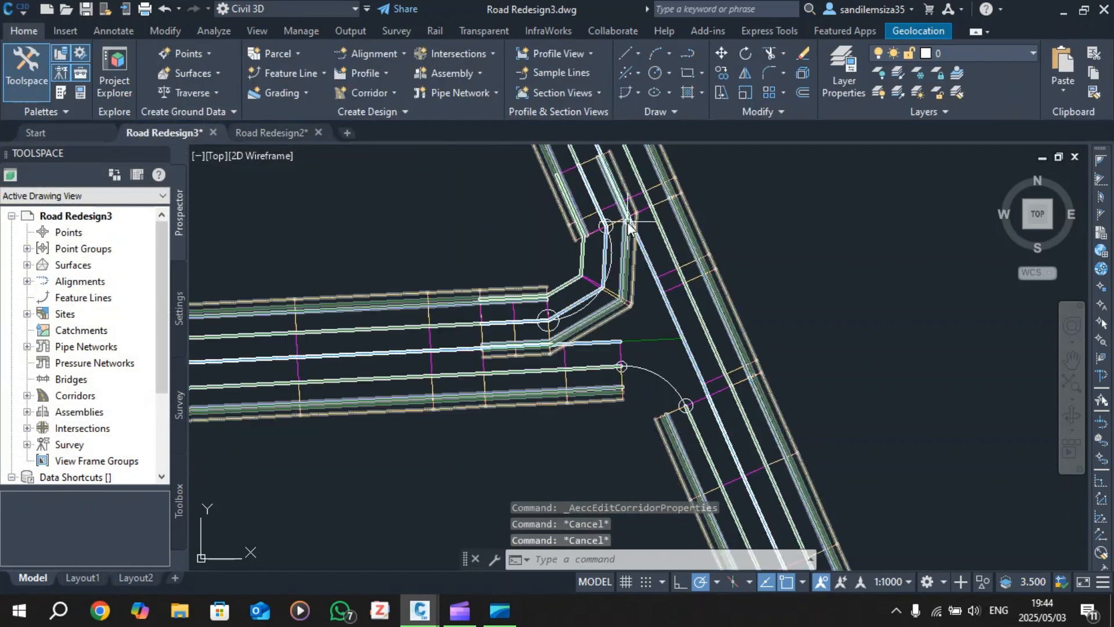
# - Inspect the rebuilt upper curb return and review the CA2 alignment's properties, including its design criteria and connection parameters
pyautogui.scroll(4, 629, 224)
pyautogui.scroll(-2, 646, 234)
pyautogui.scroll(2, 641, 194)
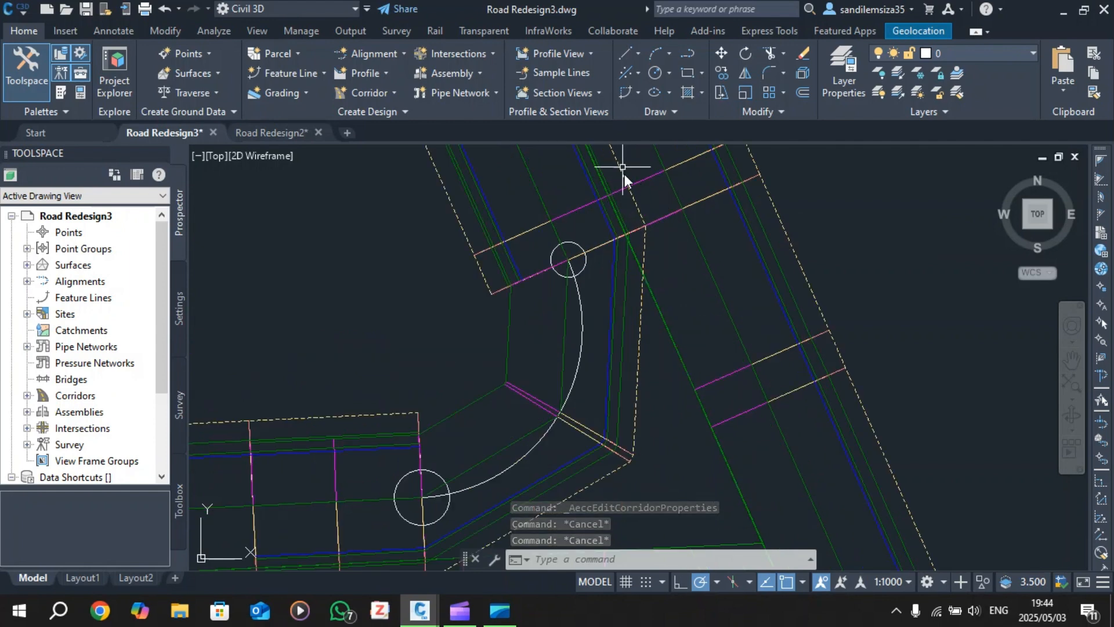
pyautogui.scroll(-2, 657, 213)
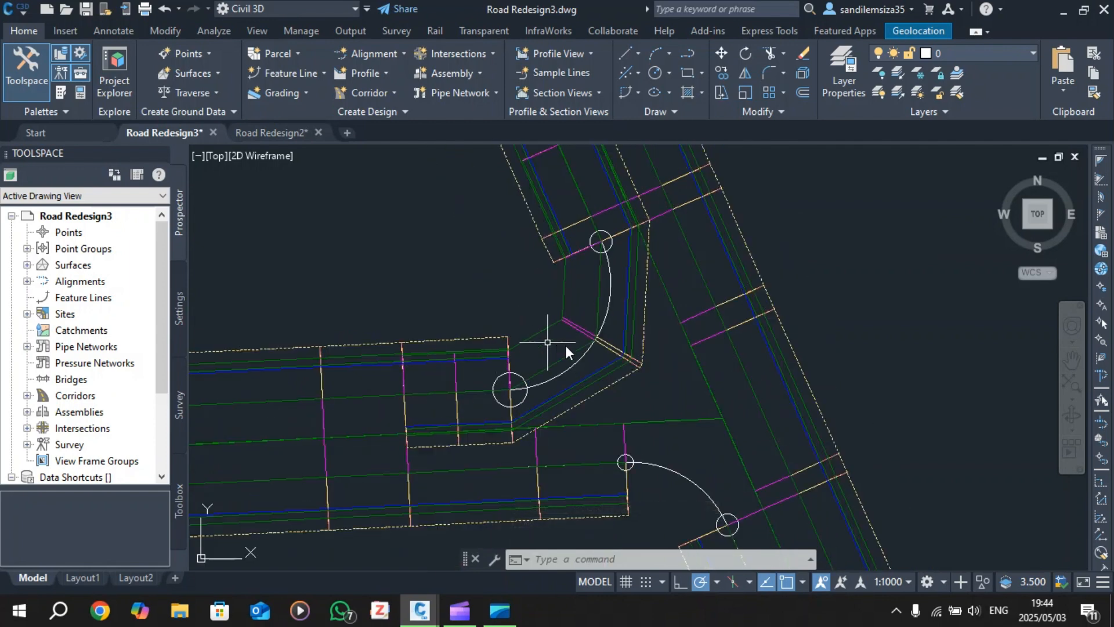
pyautogui.scroll(2, 660, 228)
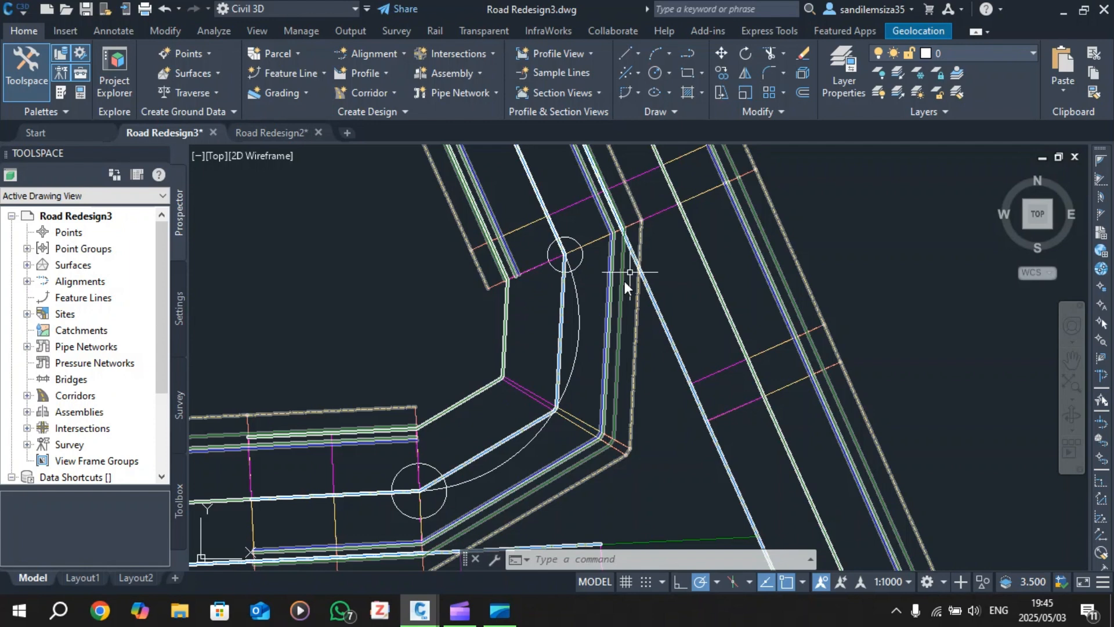
pyautogui.click(576, 290)
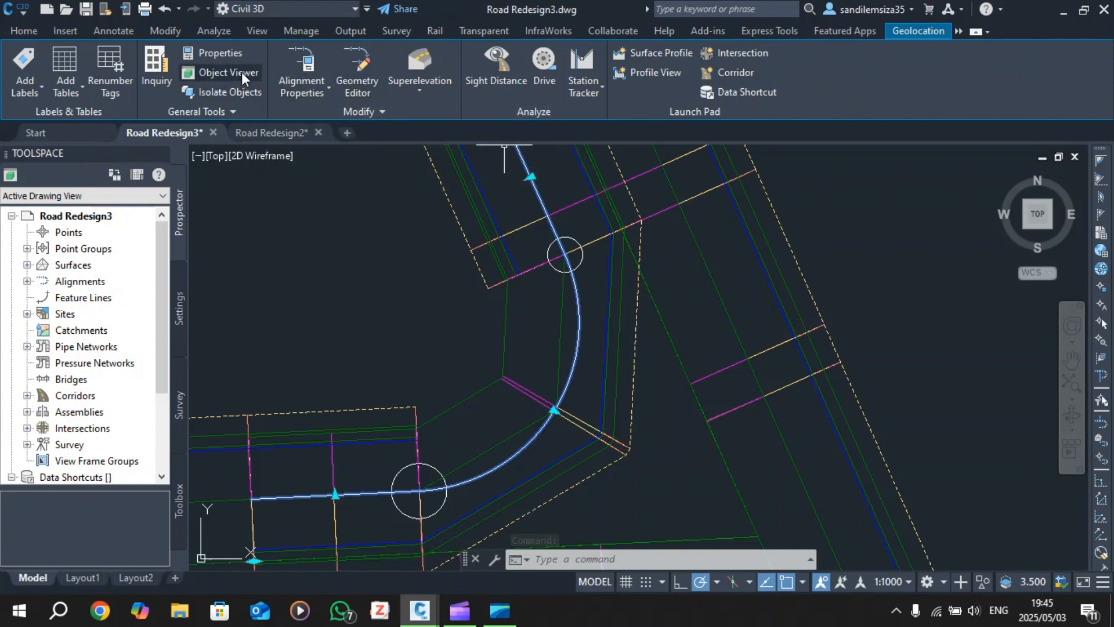
pyautogui.click(301, 65)
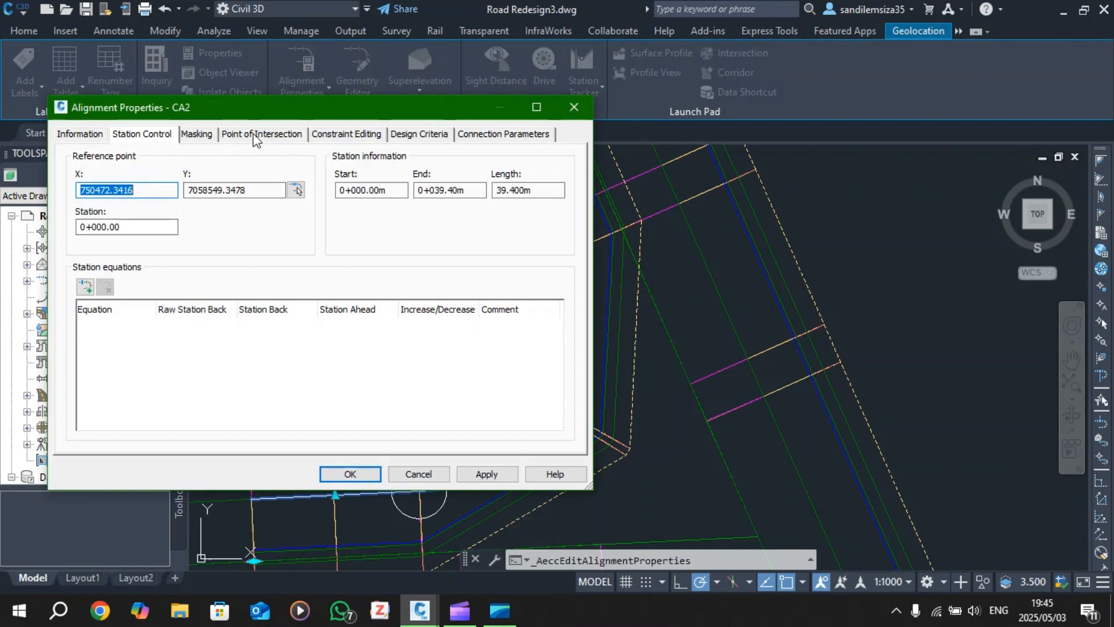
pyautogui.click(93, 136)
pyautogui.click(173, 137)
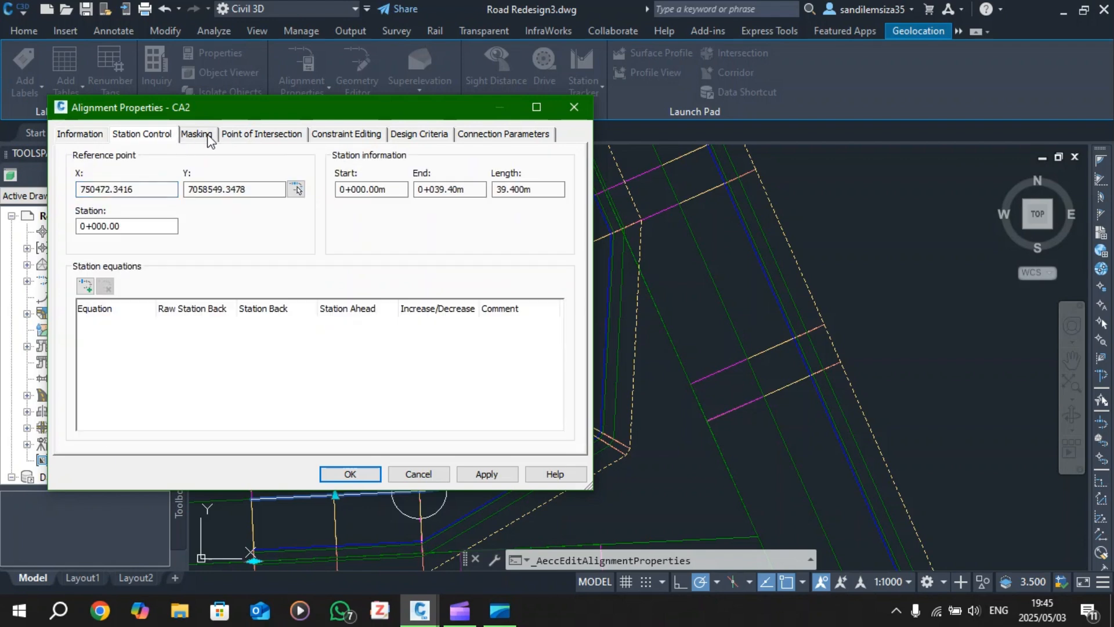
pyautogui.click(209, 138)
pyautogui.click(254, 137)
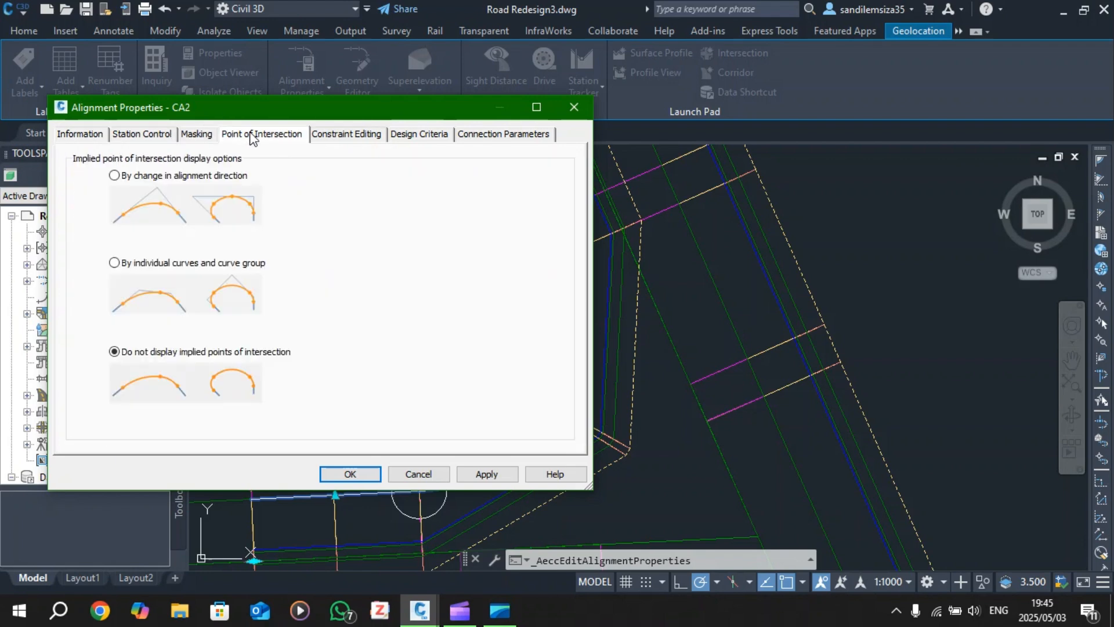
pyautogui.click(347, 135)
pyautogui.click(428, 133)
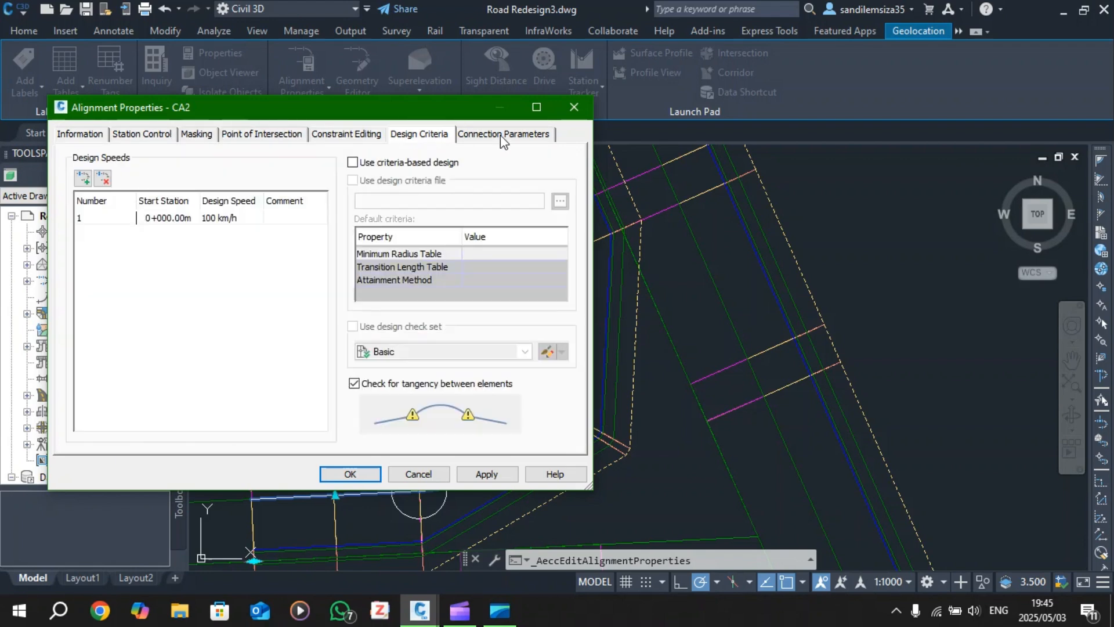
pyautogui.click(502, 135)
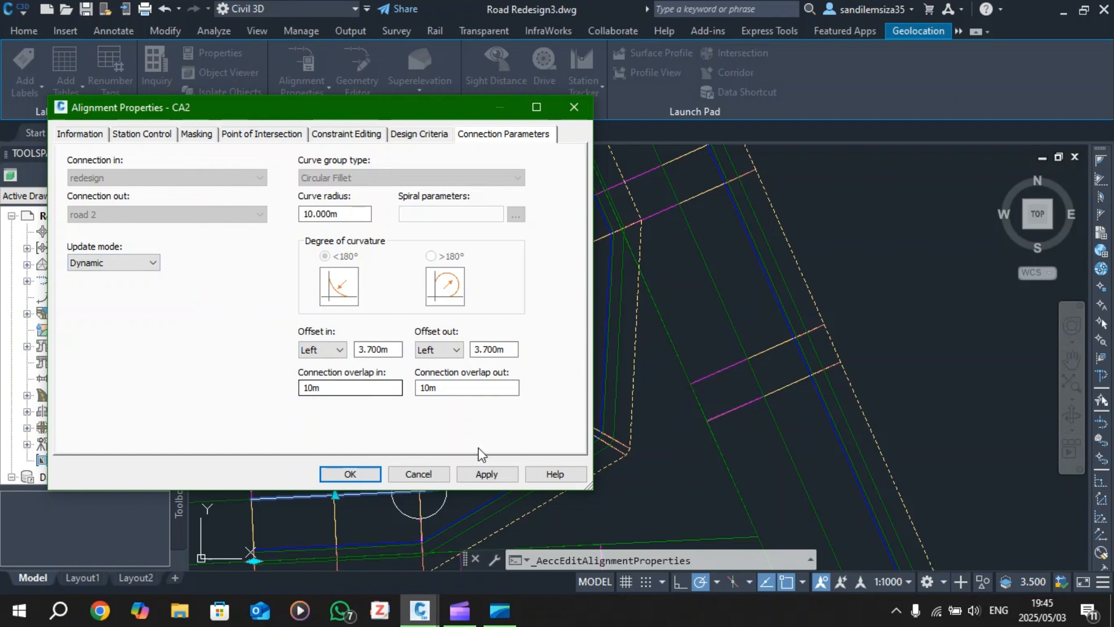
pyautogui.click(414, 476)
pyautogui.click(368, 471)
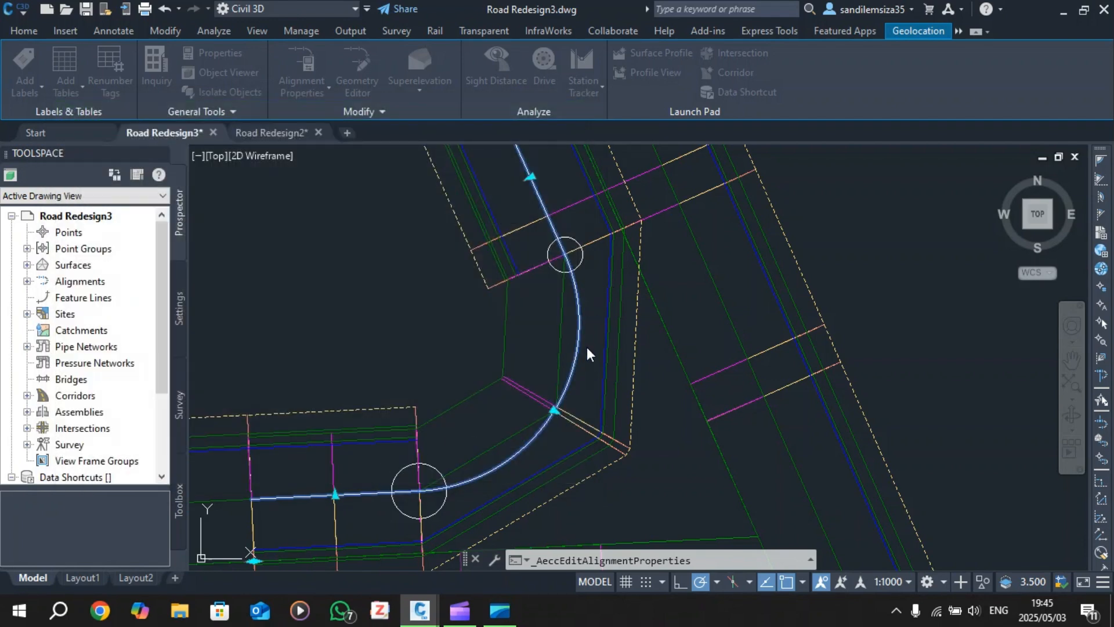
pyautogui.scroll(-2, 586, 345)
pyautogui.click(368, 471)
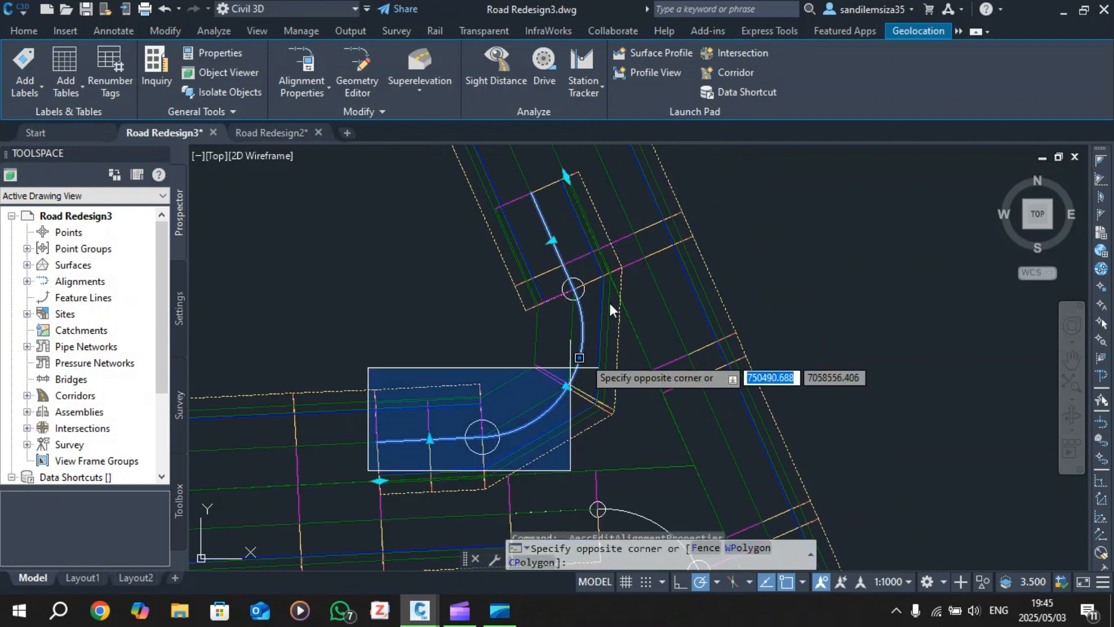
pyautogui.press('Escape')
pyautogui.press('Escape')
pyautogui.press('Escape')
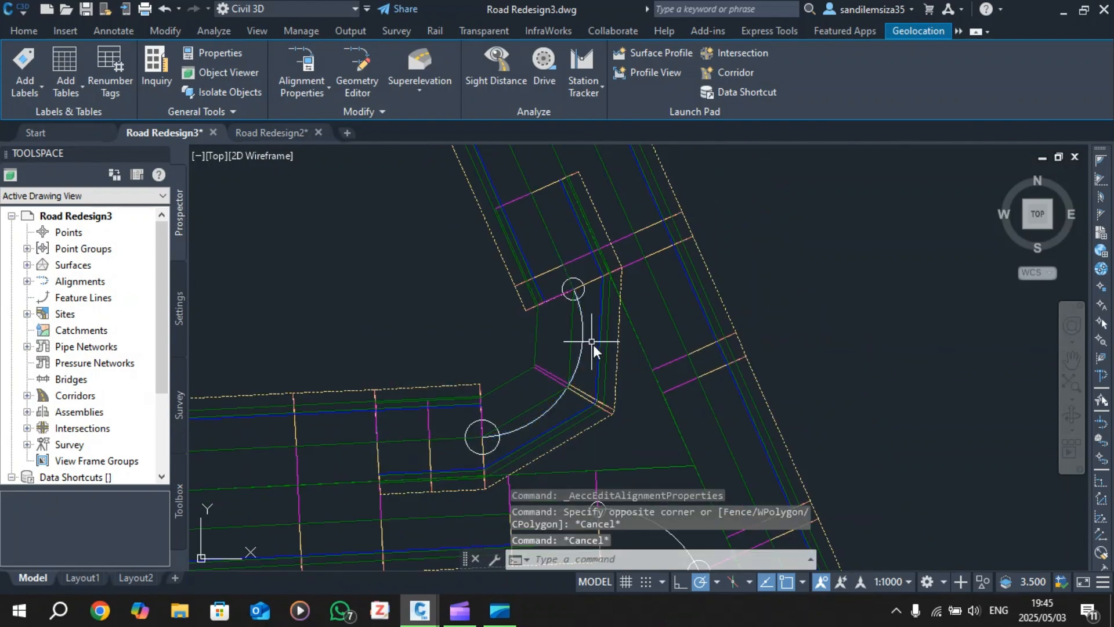
pyautogui.scroll(-2, 606, 332)
pyautogui.scroll(2, 607, 382)
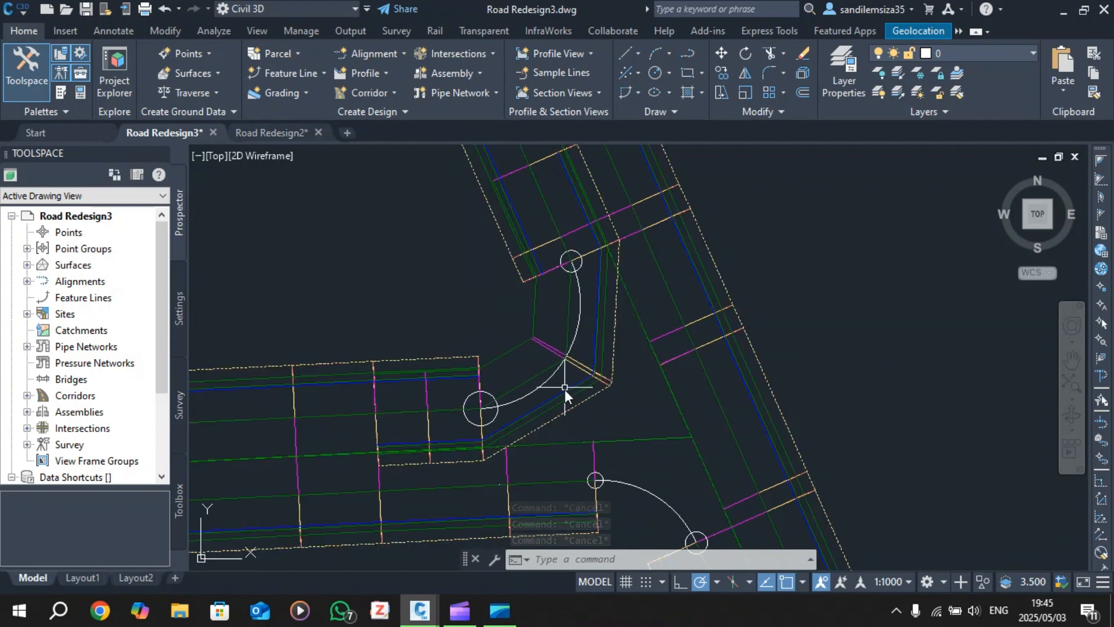
pyautogui.scroll(-2, 473, 391)
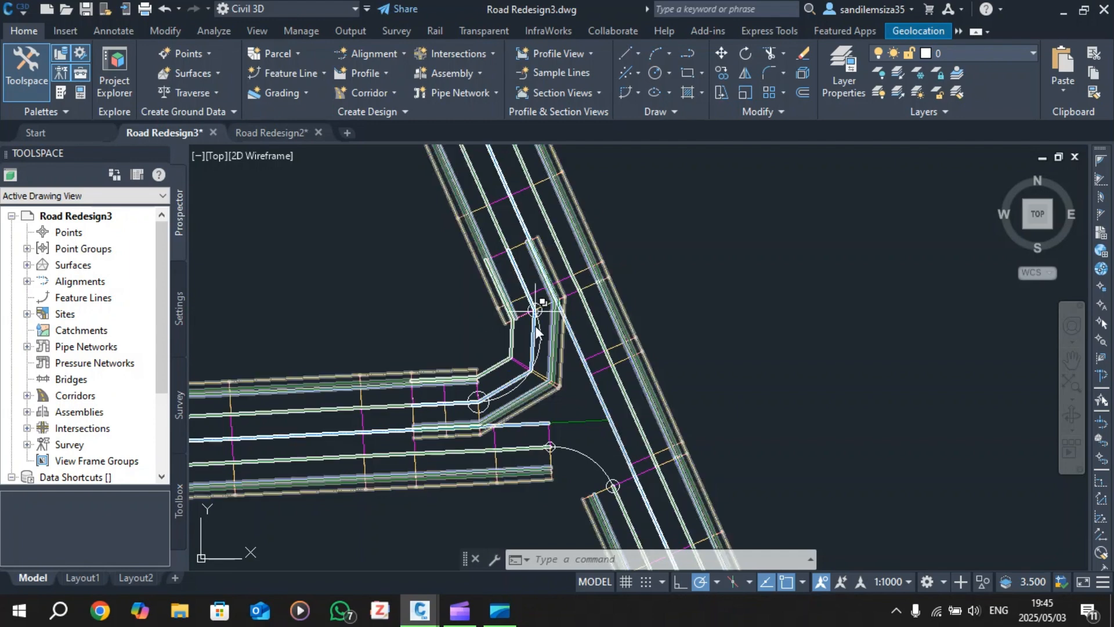
pyautogui.scroll(2, 527, 409)
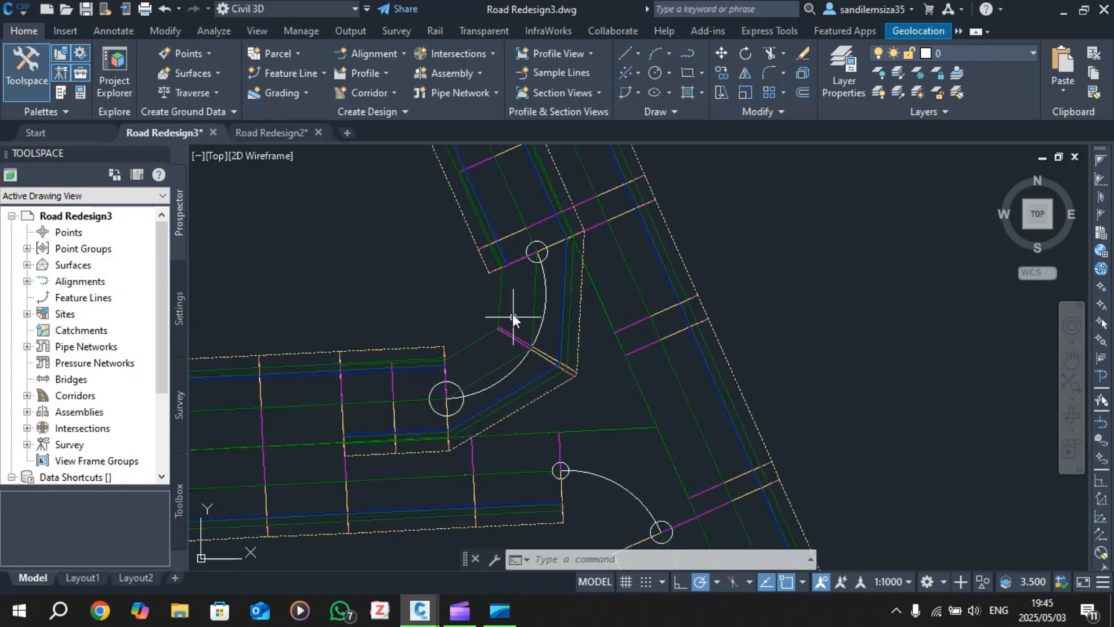
pyautogui.scroll(-6, 513, 273)
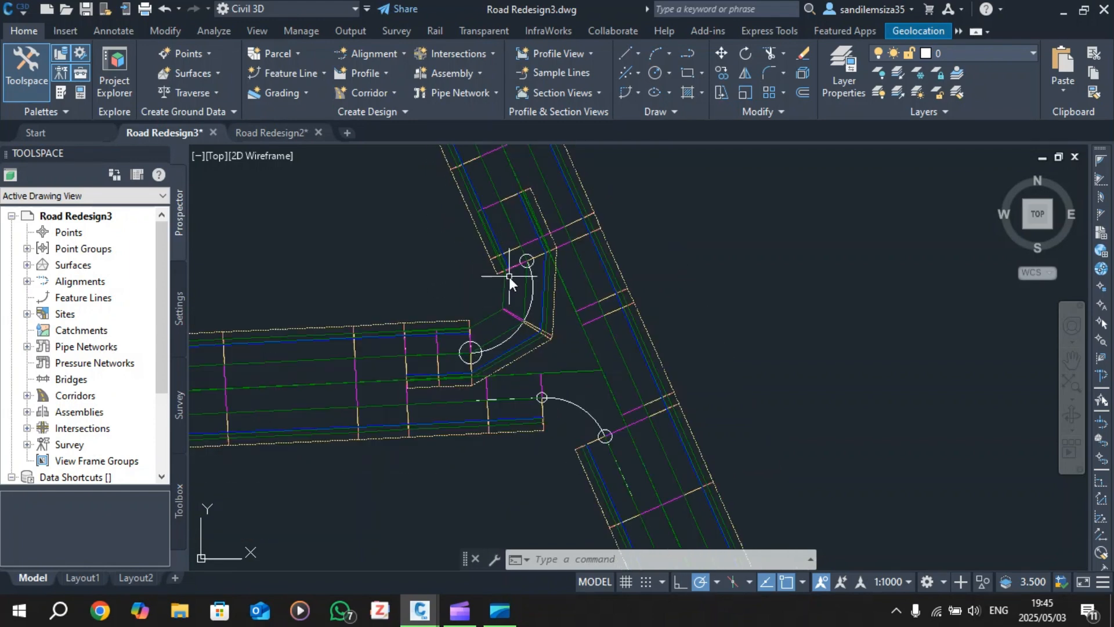
pyautogui.scroll(-5, 566, 295)
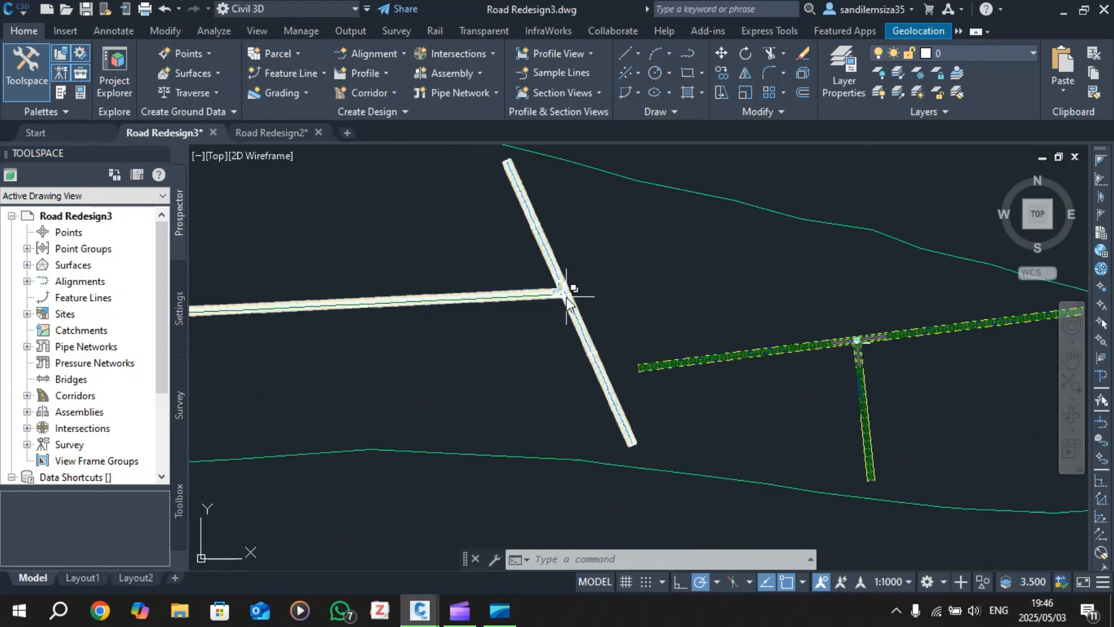
# - Examine the finished T-junction's curb returns and the existing curb return assemblies inside the circle
pyautogui.scroll(2, 789, 351)
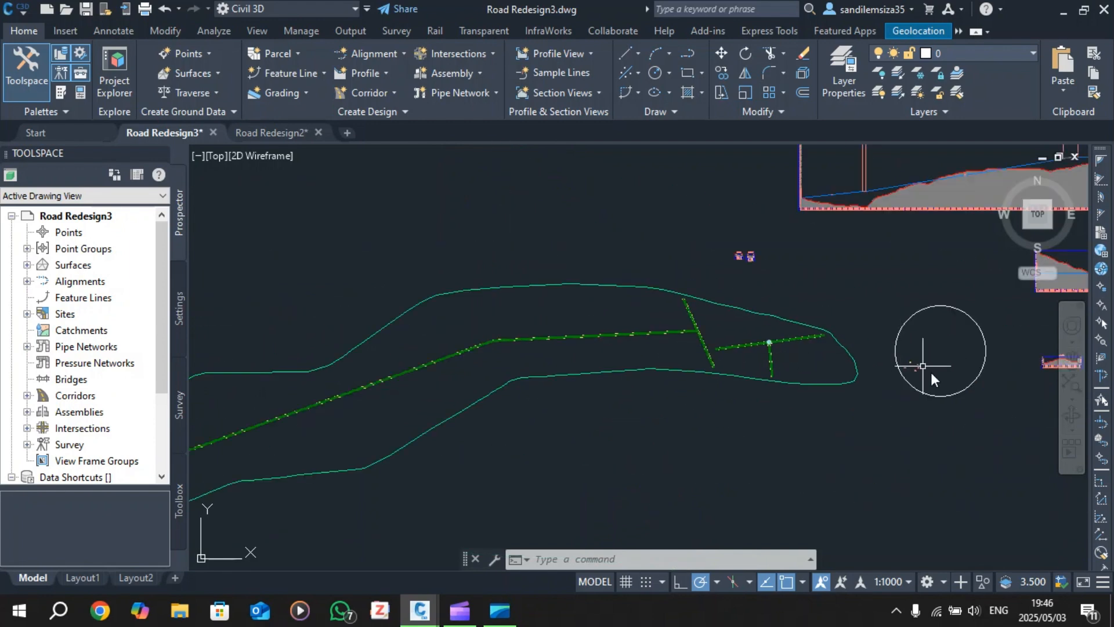
pyautogui.scroll(3, 931, 376)
pyautogui.scroll(5, 537, 305)
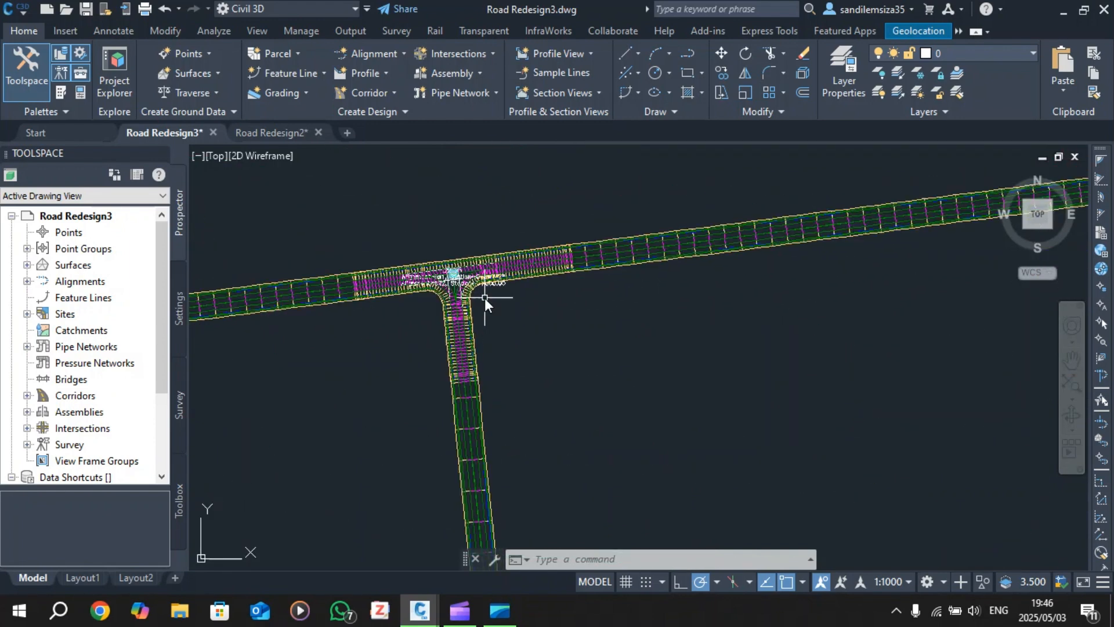
pyautogui.scroll(3, 442, 268)
pyautogui.scroll(-7, 444, 269)
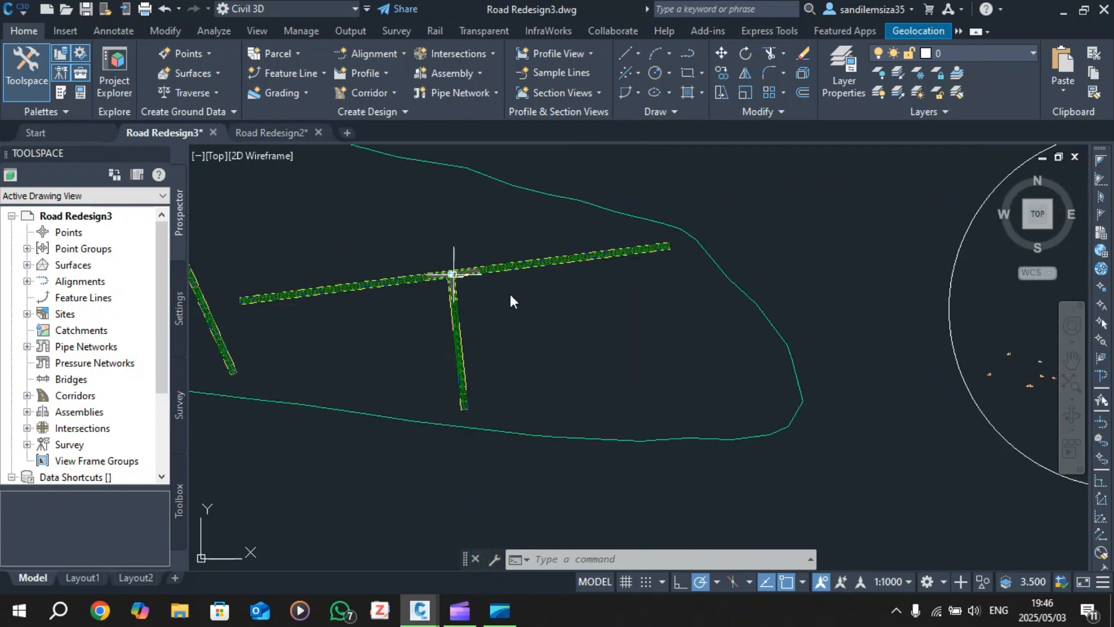
pyautogui.scroll(4, 1027, 386)
pyautogui.scroll(-6, 1010, 374)
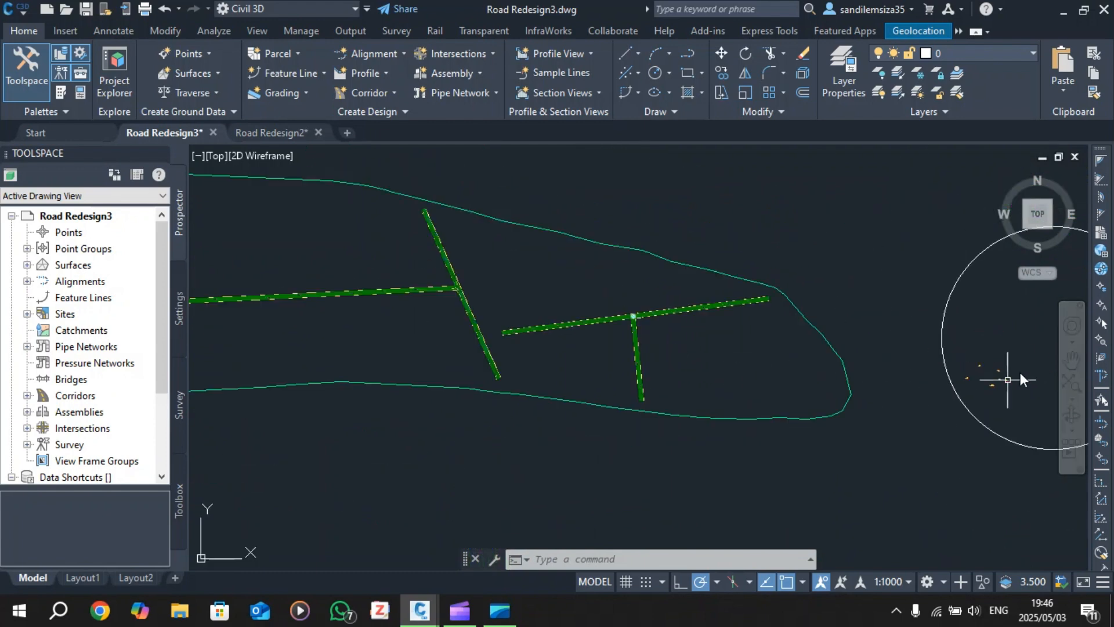
pyautogui.scroll(8, 1008, 379)
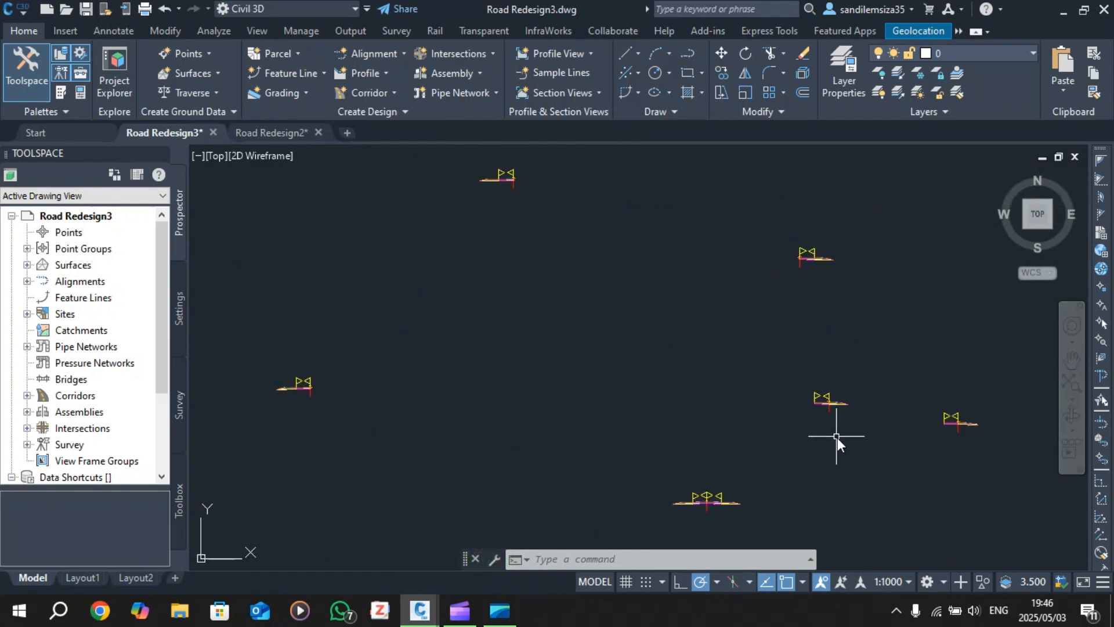
pyautogui.scroll(4, 847, 423)
pyautogui.scroll(-4, 855, 400)
pyautogui.scroll(4, 882, 386)
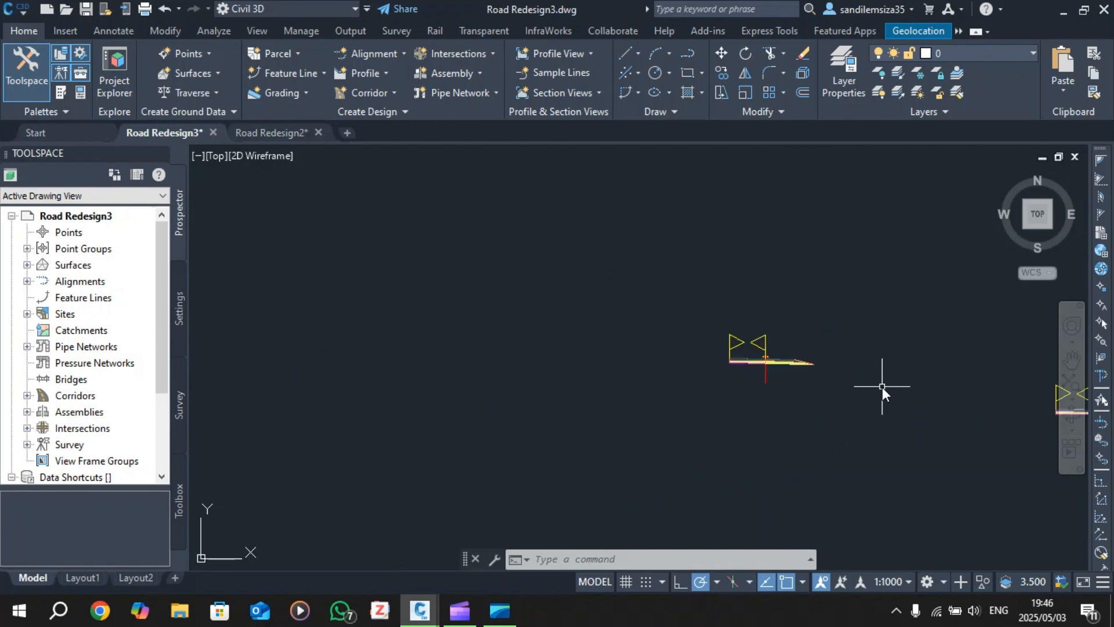
pyautogui.scroll(4, 820, 353)
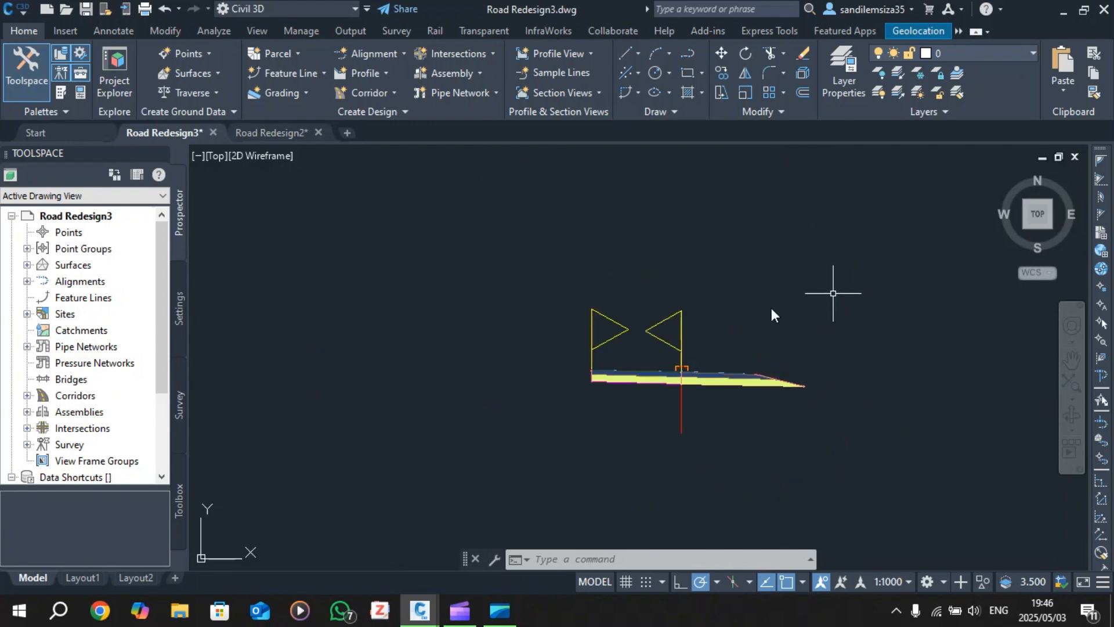
# - Create an assembly named CSCurb Returns3 of type Other and place its baseline beside the existing curb return assembly
pyautogui.click(455, 73)
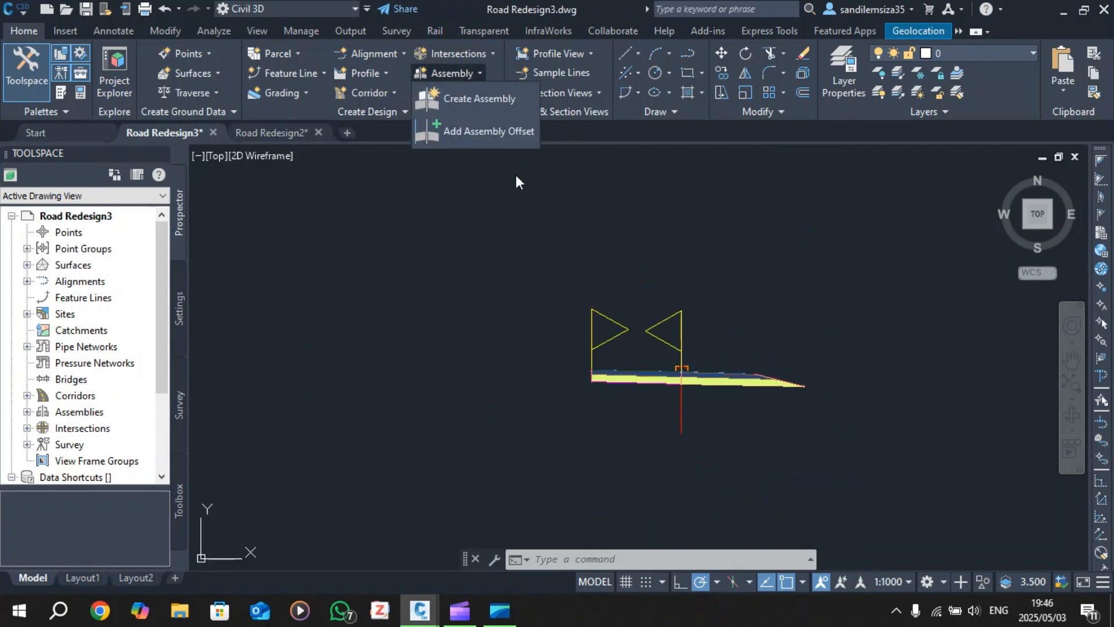
pyautogui.click(481, 102)
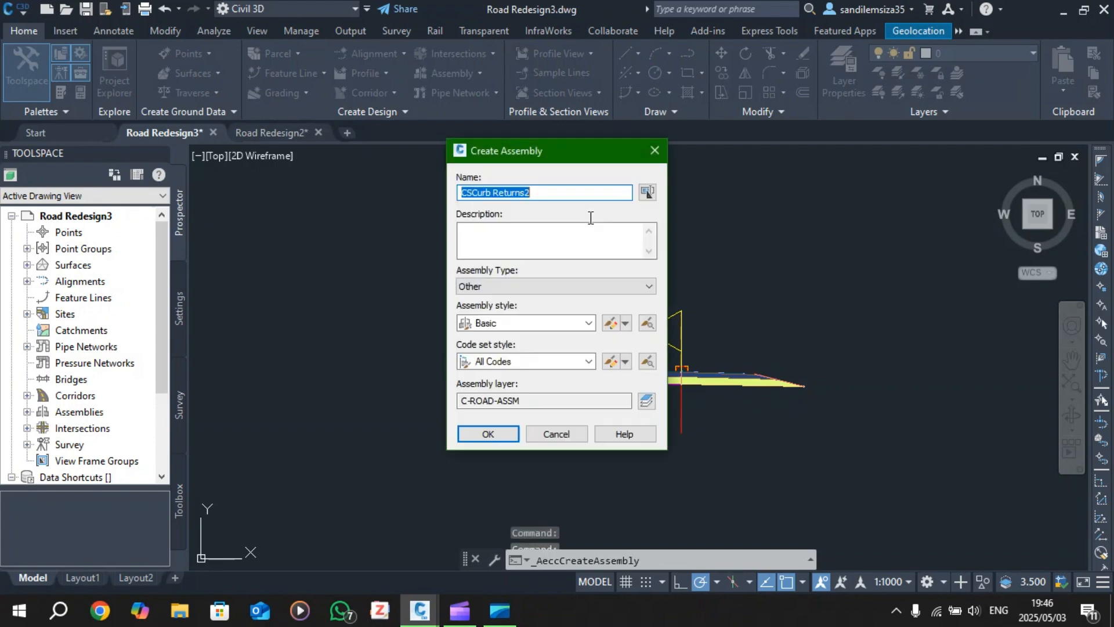
pyautogui.write('CSCurb Returns2')
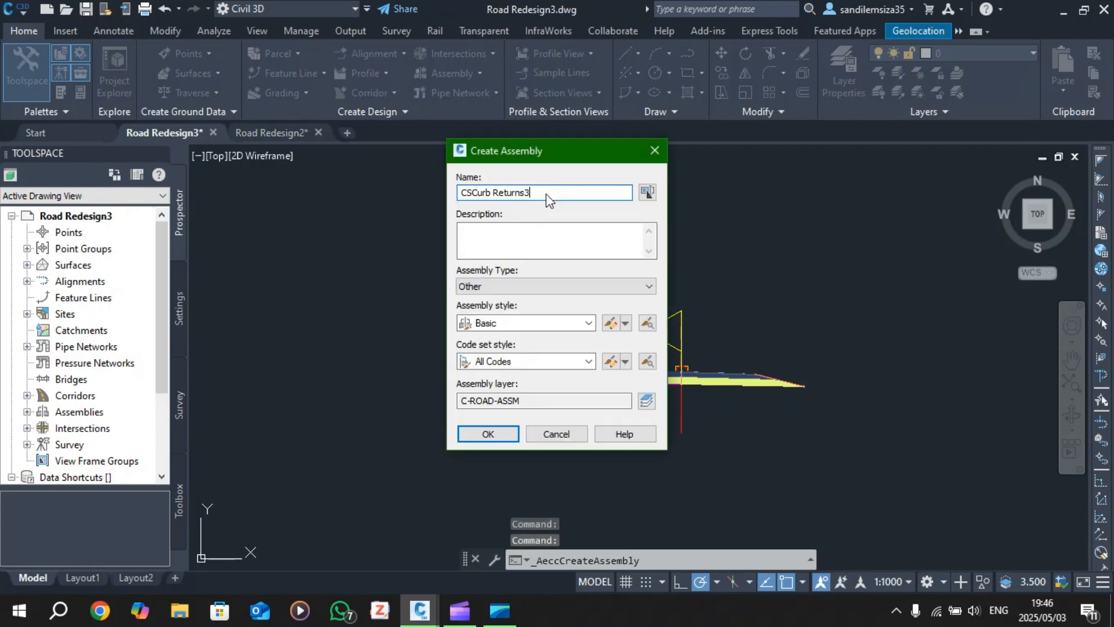
pyautogui.click(504, 434)
pyautogui.click(504, 434)
pyautogui.moveTo(362, 473); pyautogui.dragTo(497, 398, button='middle')
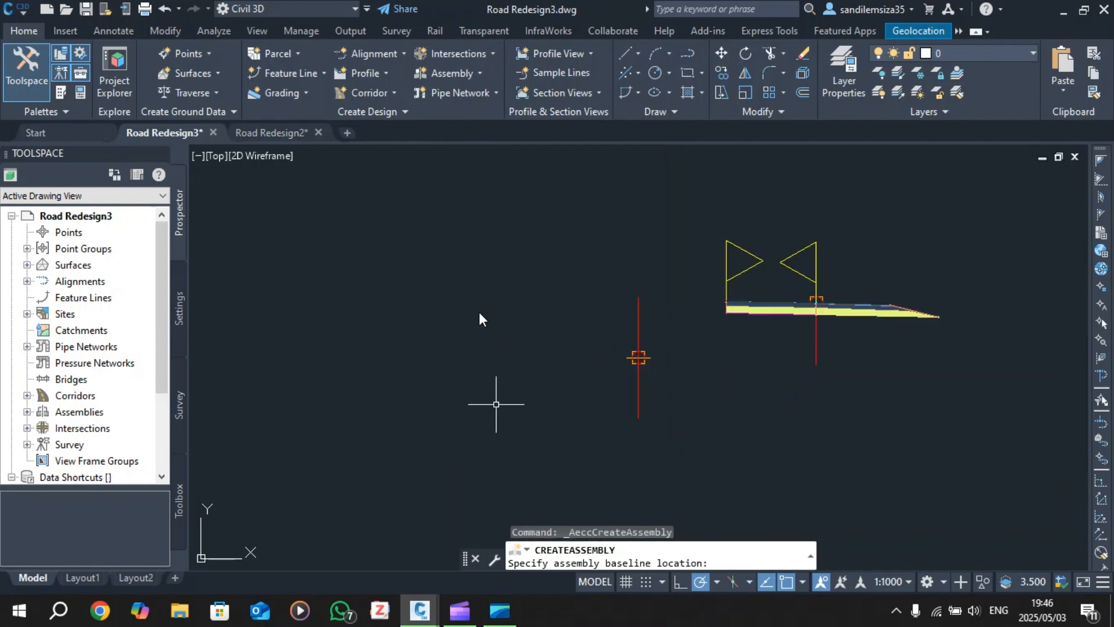
pyautogui.click(638, 357)
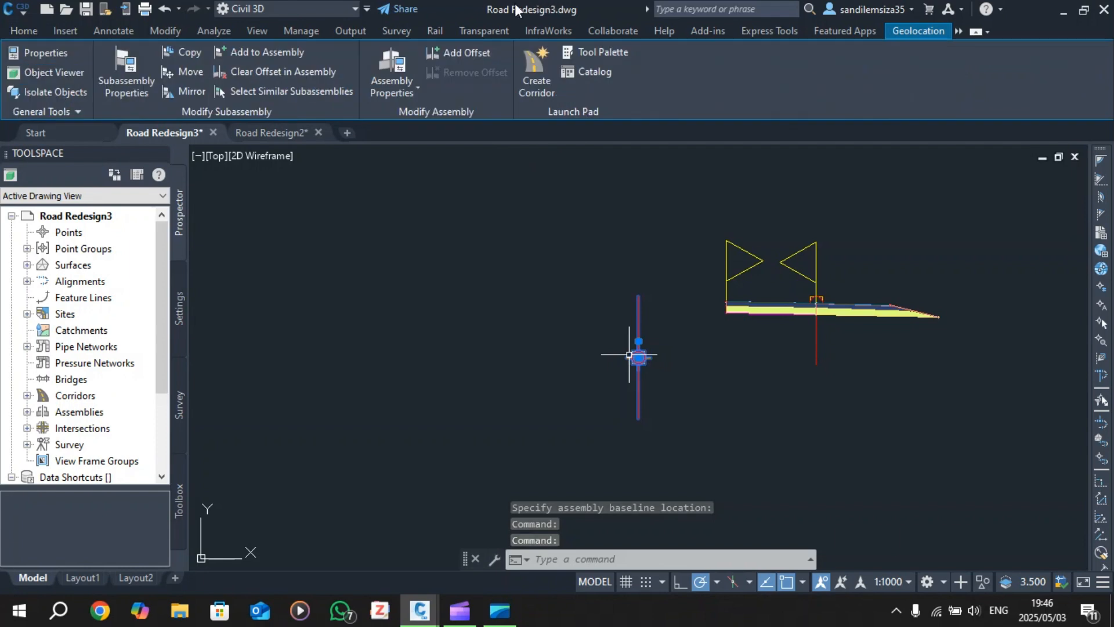
pyautogui.click(192, 75)
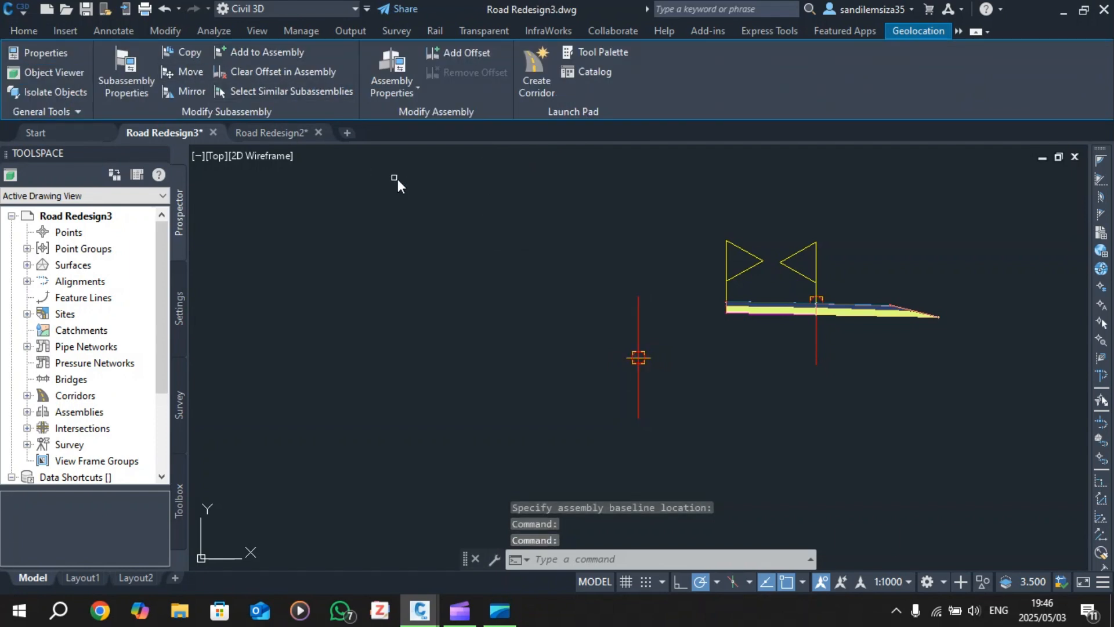
pyautogui.press('Escape')
pyautogui.click(625, 352)
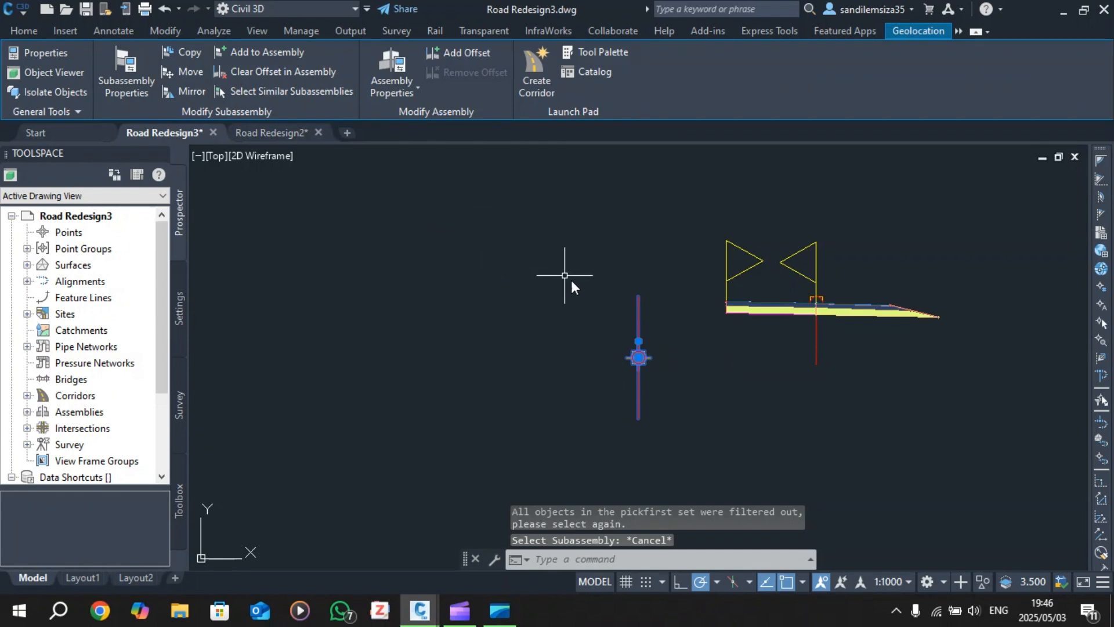
pyautogui.press('Escape')
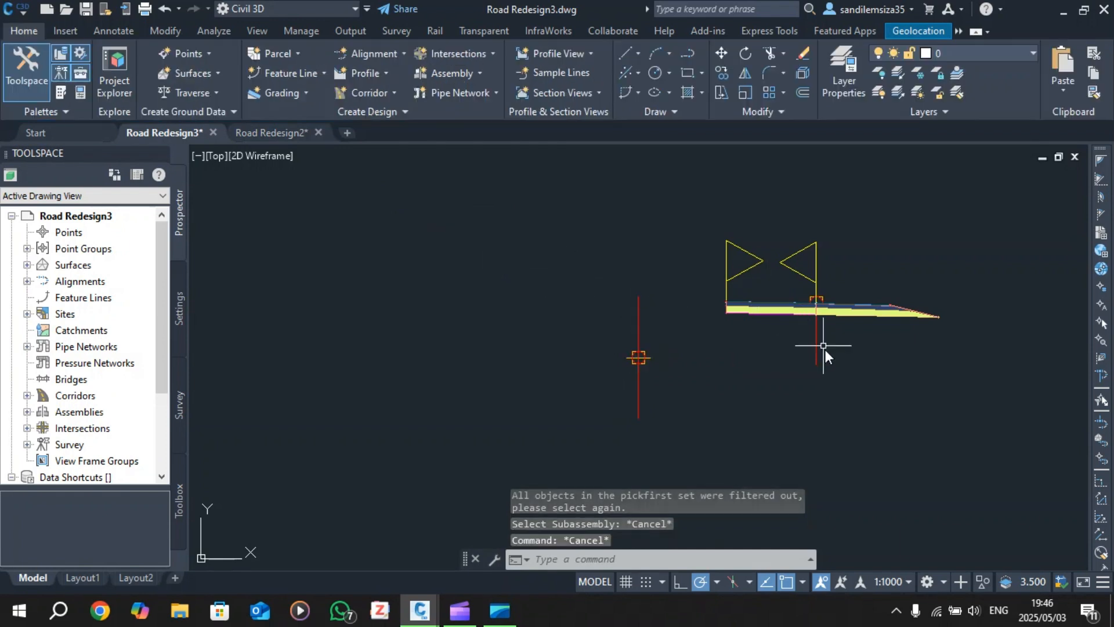
# - Copy both subassemblies of the neighbouring curb return assembly, the tapered outer one and the lane, onto the CSCurb Returns3 baseline
pyautogui.scroll(-1, 675, 387)
pyautogui.scroll(2, 675, 387)
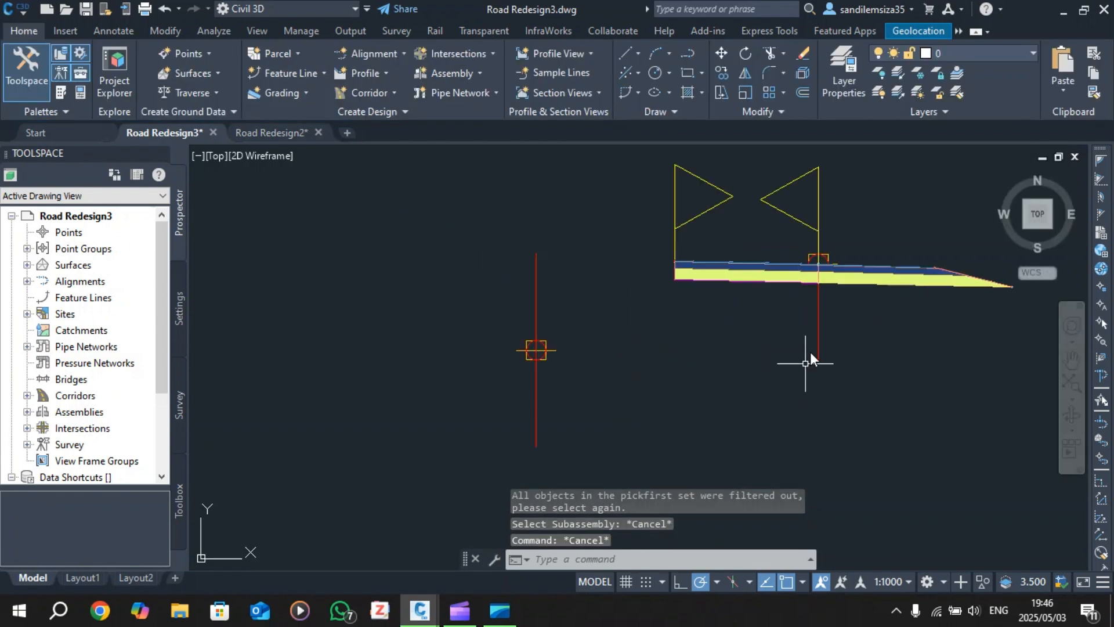
pyautogui.click(879, 269)
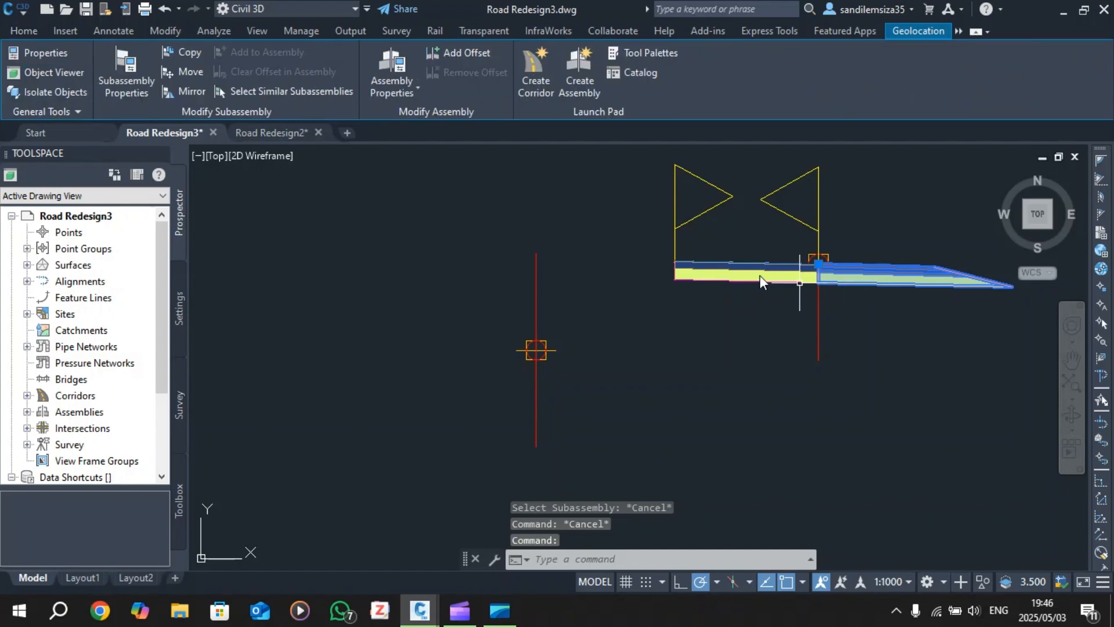
pyautogui.click(177, 49)
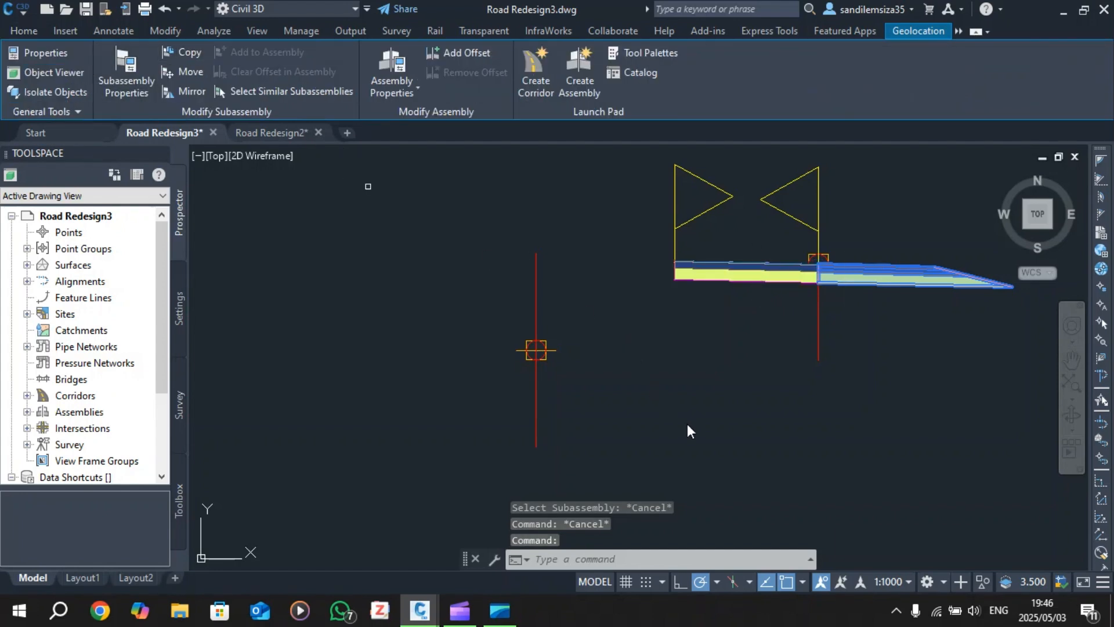
pyautogui.click(543, 343)
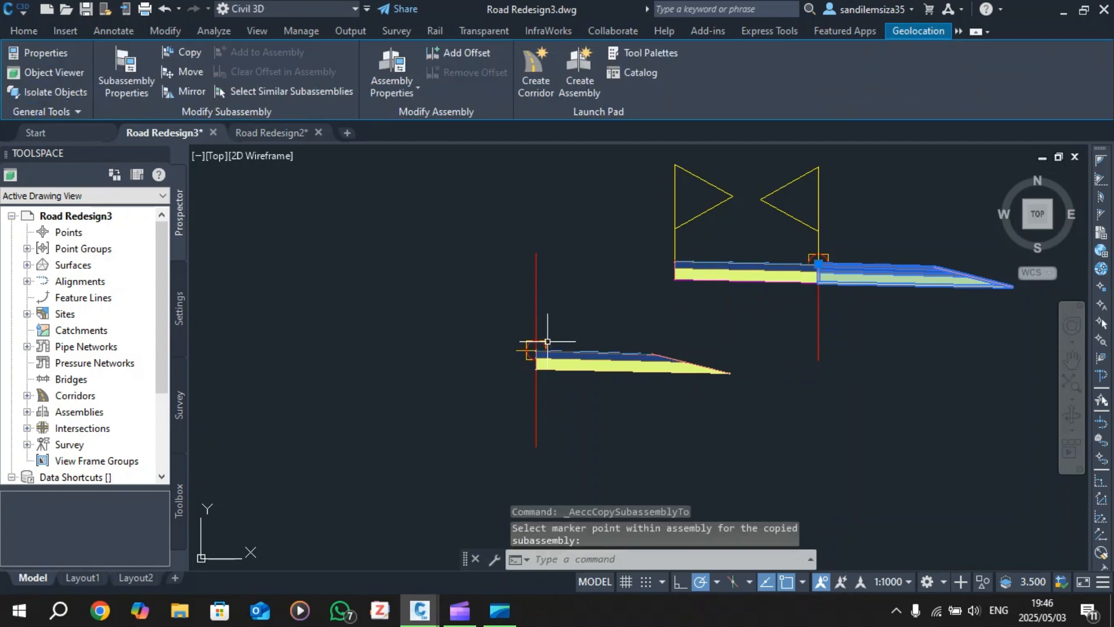
pyautogui.press('Escape')
pyautogui.click(727, 276)
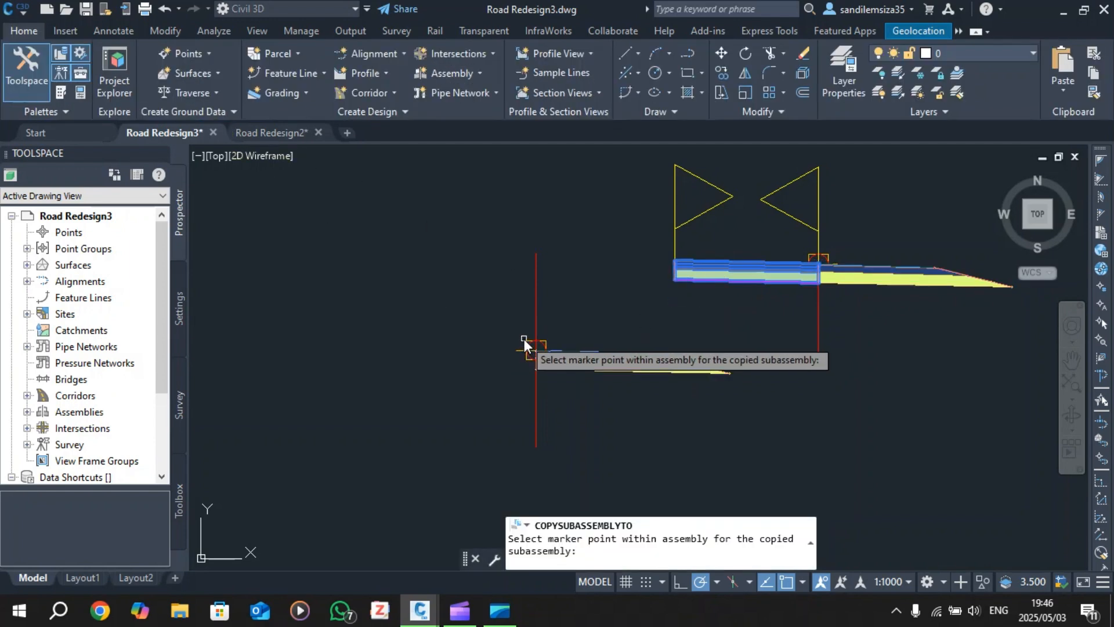
pyautogui.click(531, 340)
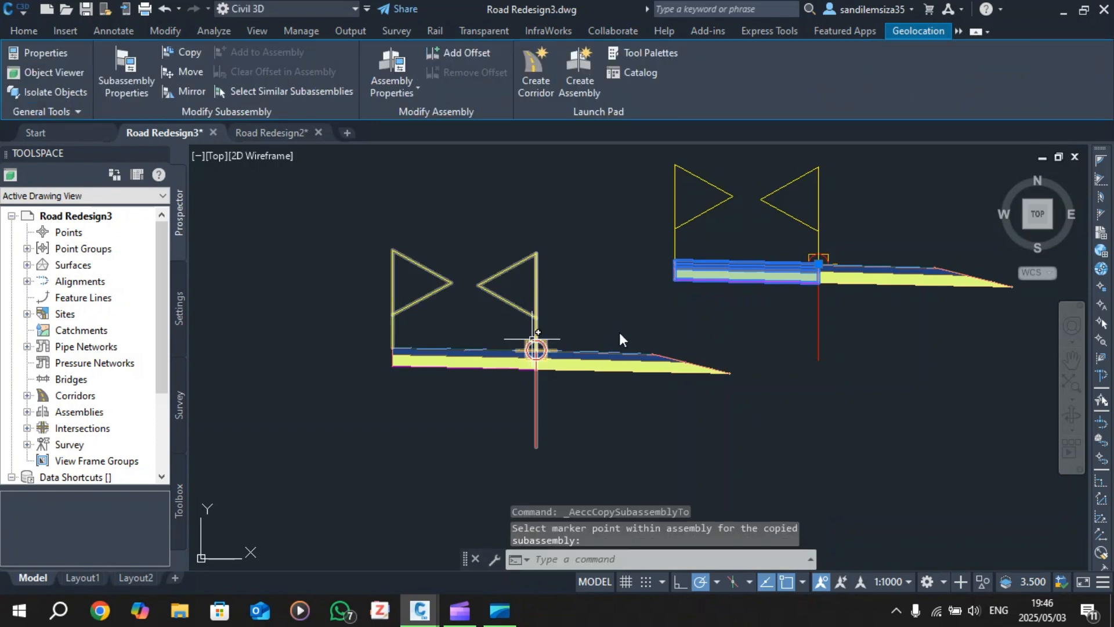
pyautogui.press('Escape')
pyautogui.press('Escape')
# - Mirror the tapered outer subassembly to the left side of the CSCurb Returns3 baseline and delete the original on the right
pyautogui.scroll(-2, 547, 378)
pyautogui.scroll(4, 545, 378)
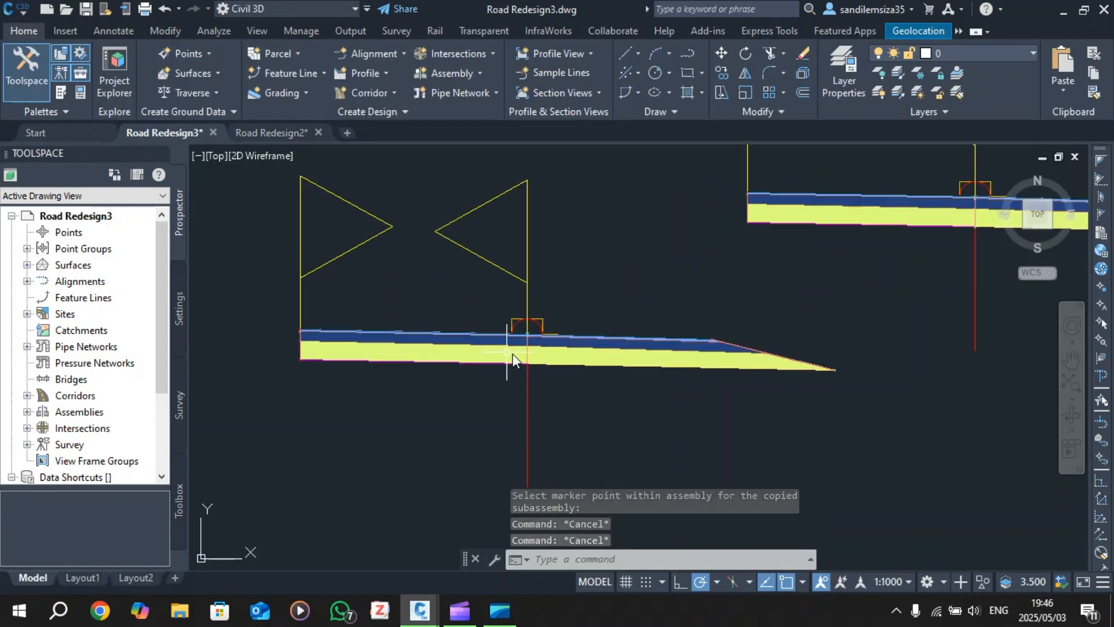
pyautogui.click(555, 349)
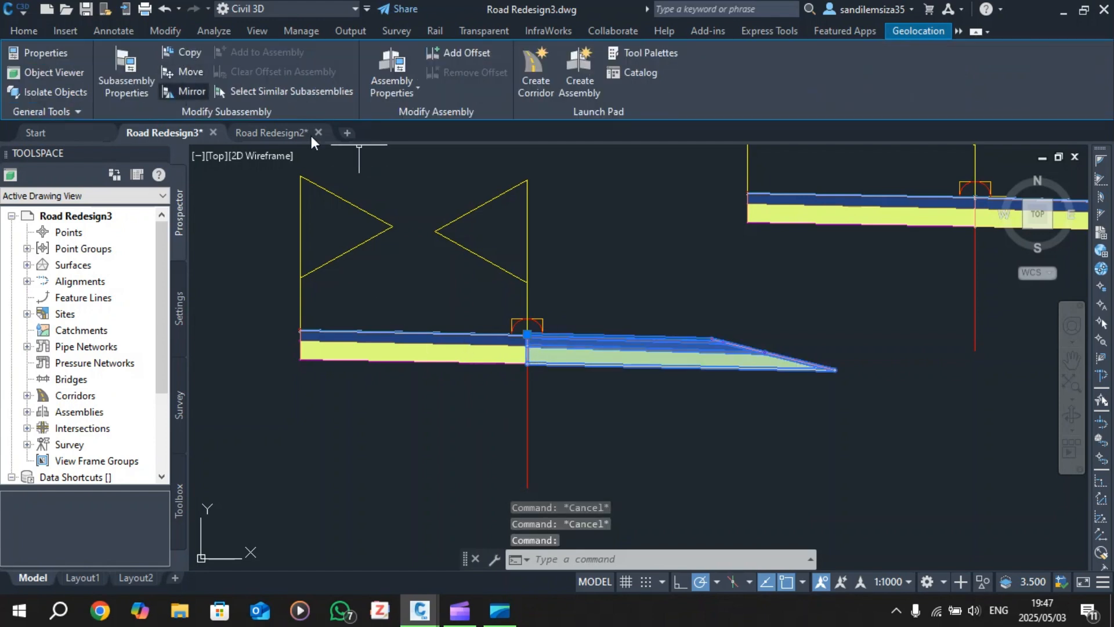
pyautogui.click(516, 328)
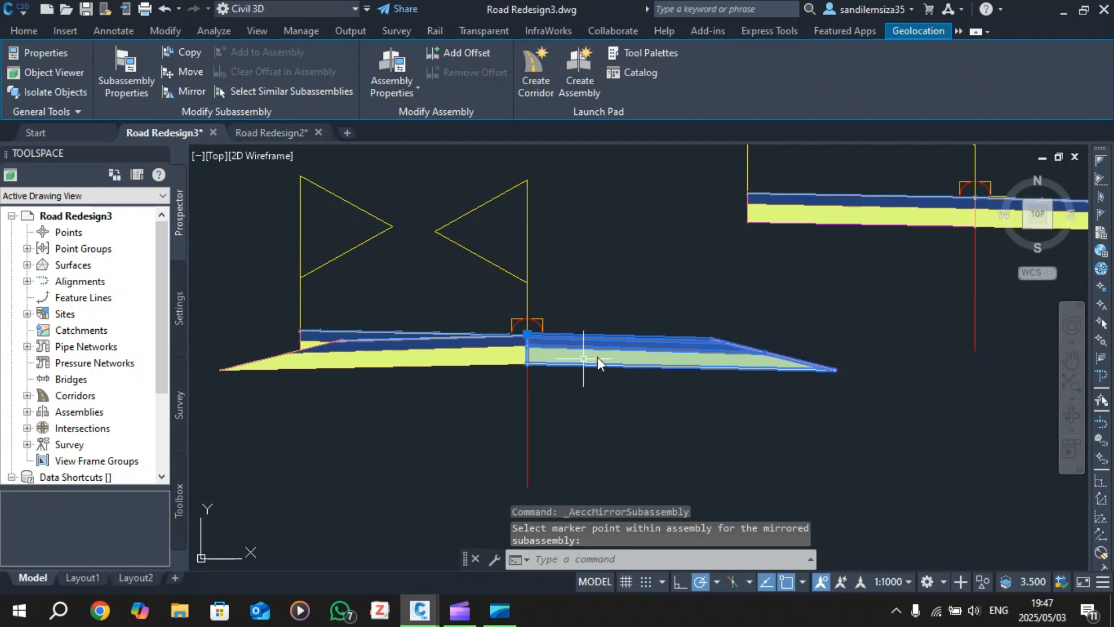
pyautogui.press('Delete')
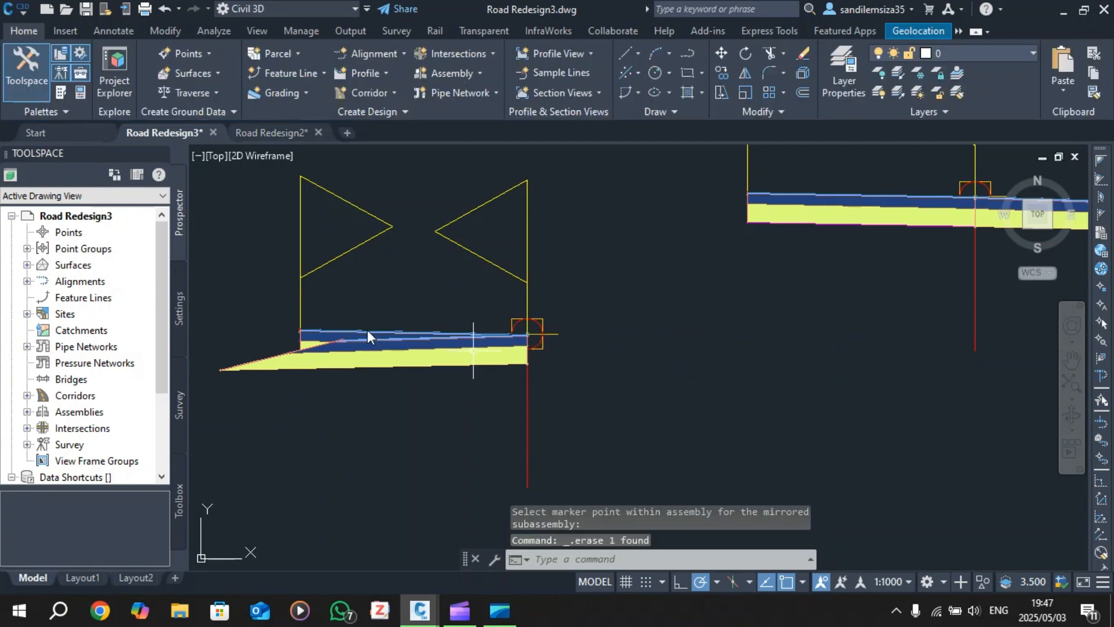
# - Mirror the lane subassembly to the right side of the CSCurb Returns3 baseline and delete the original on the left
pyautogui.click(298, 246)
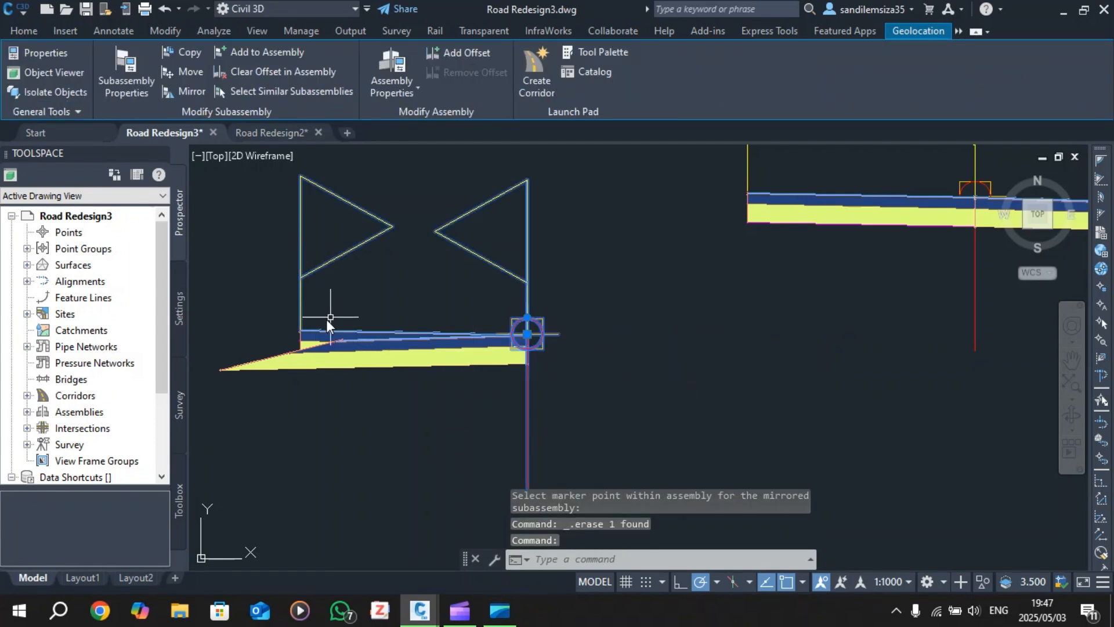
pyautogui.press('Escape')
pyautogui.click(311, 342)
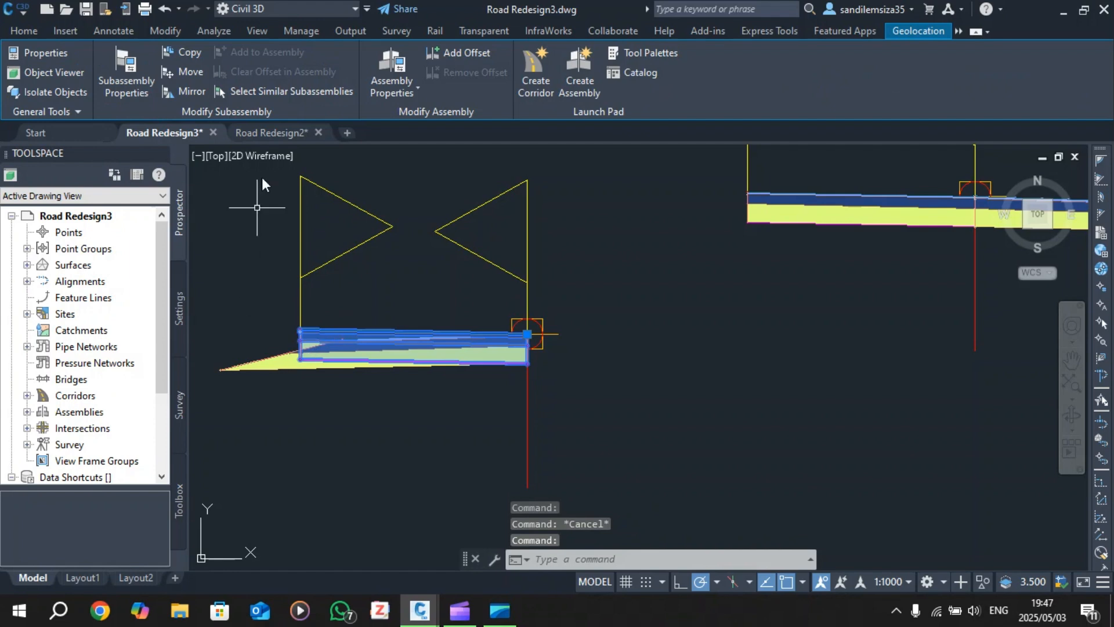
pyautogui.click(183, 94)
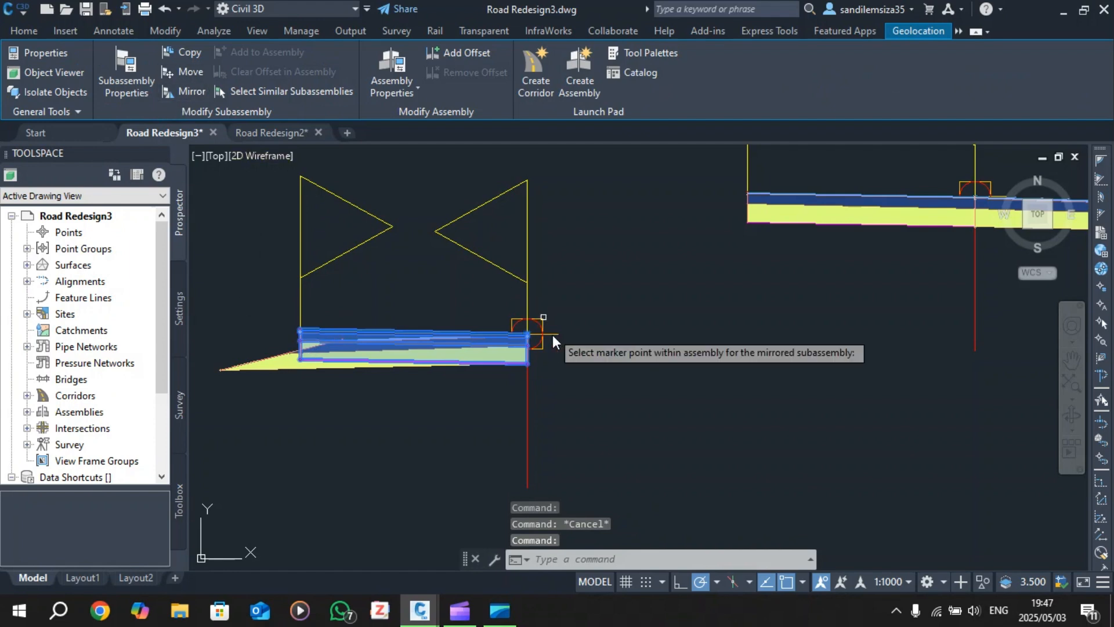
pyautogui.click(536, 321)
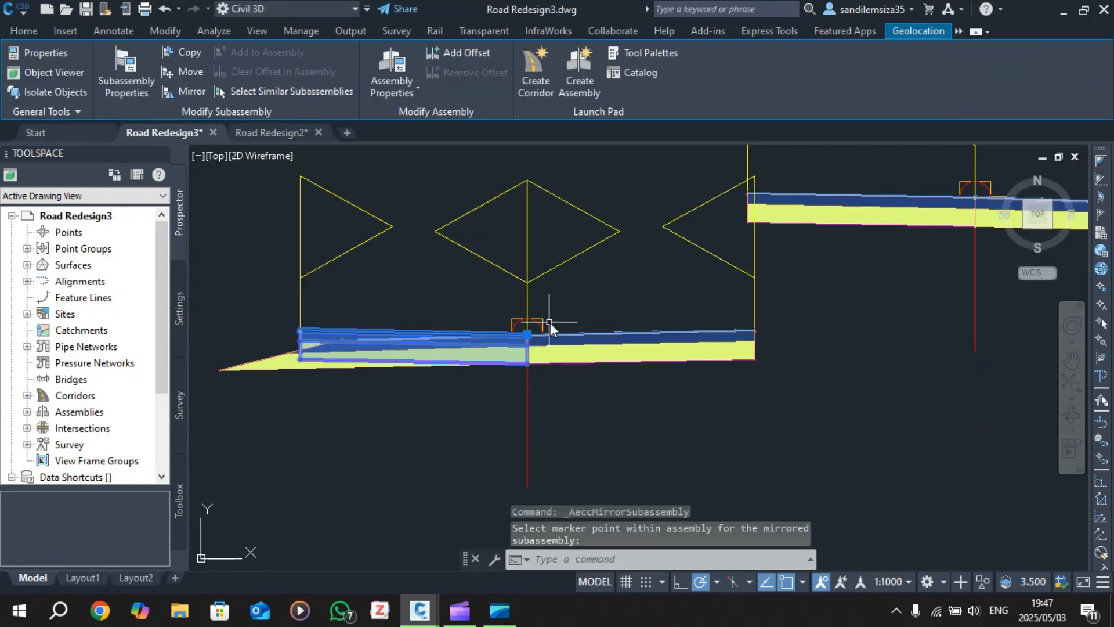
pyautogui.press('Escape')
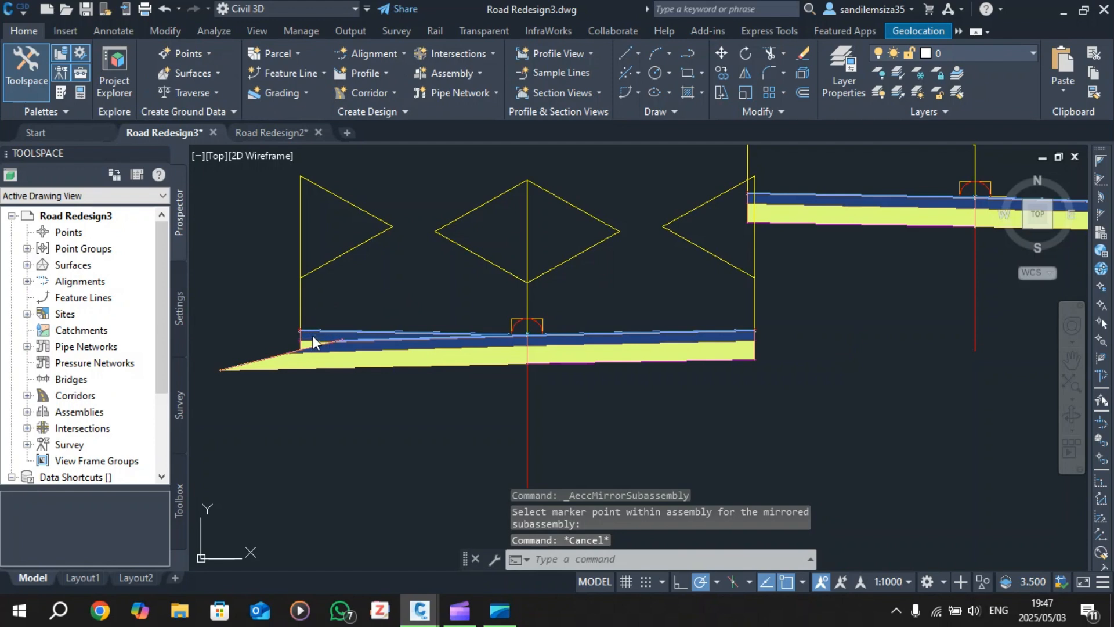
pyautogui.press('Delete')
# - Compare the mirrored CSCurb Returns3 assembly with the other assemblies, returning to the road layout
pyautogui.scroll(-5, 475, 308)
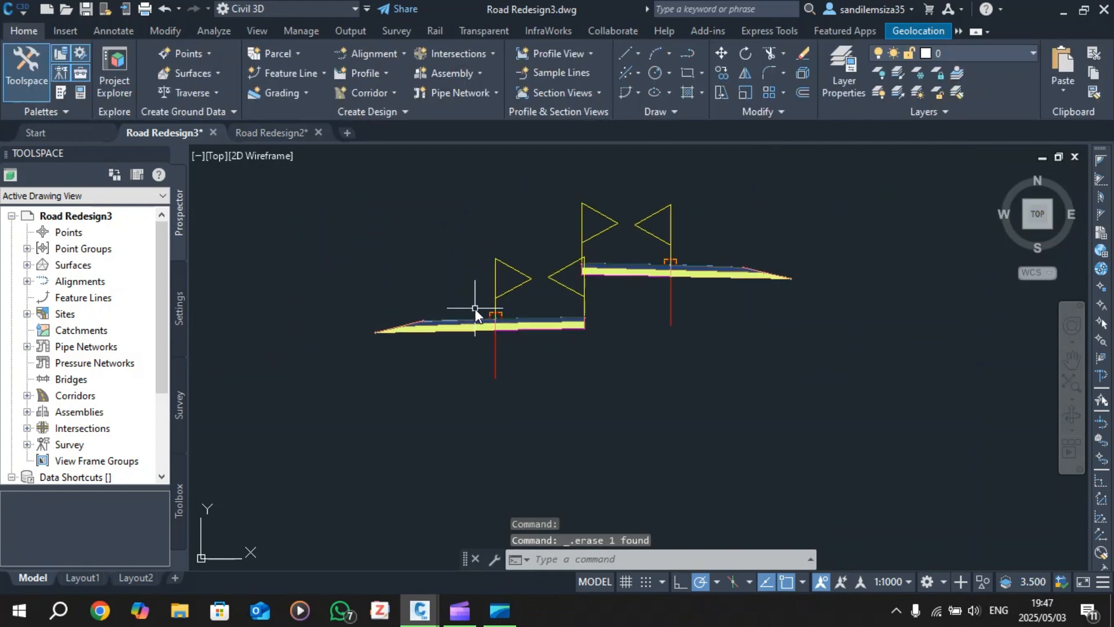
pyautogui.scroll(4, 461, 317)
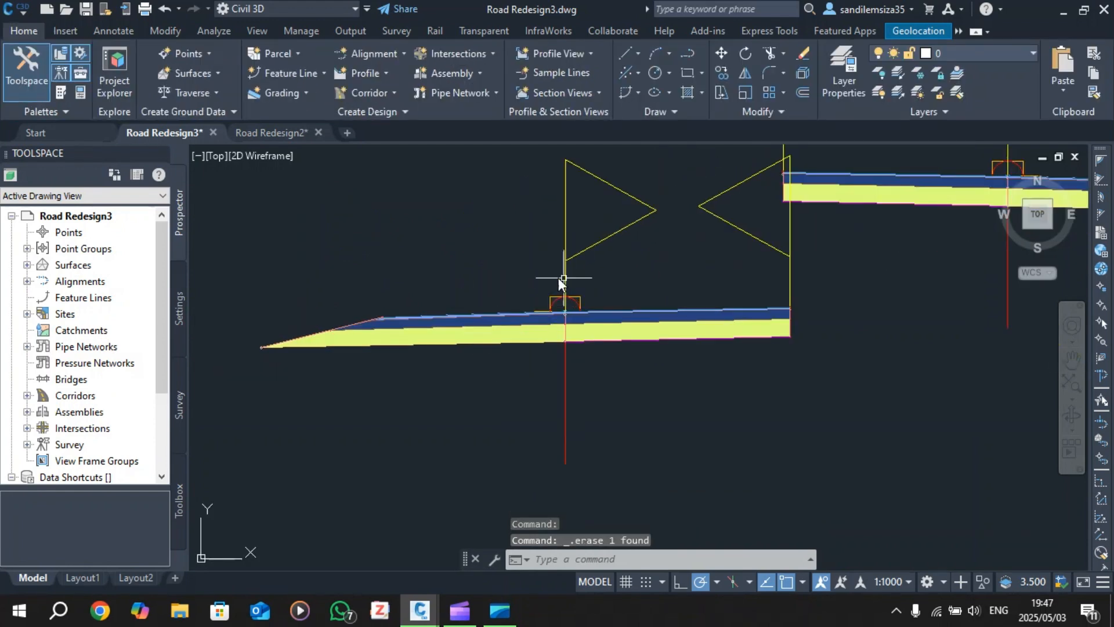
pyautogui.scroll(-4, 528, 312)
pyautogui.scroll(-4, 531, 318)
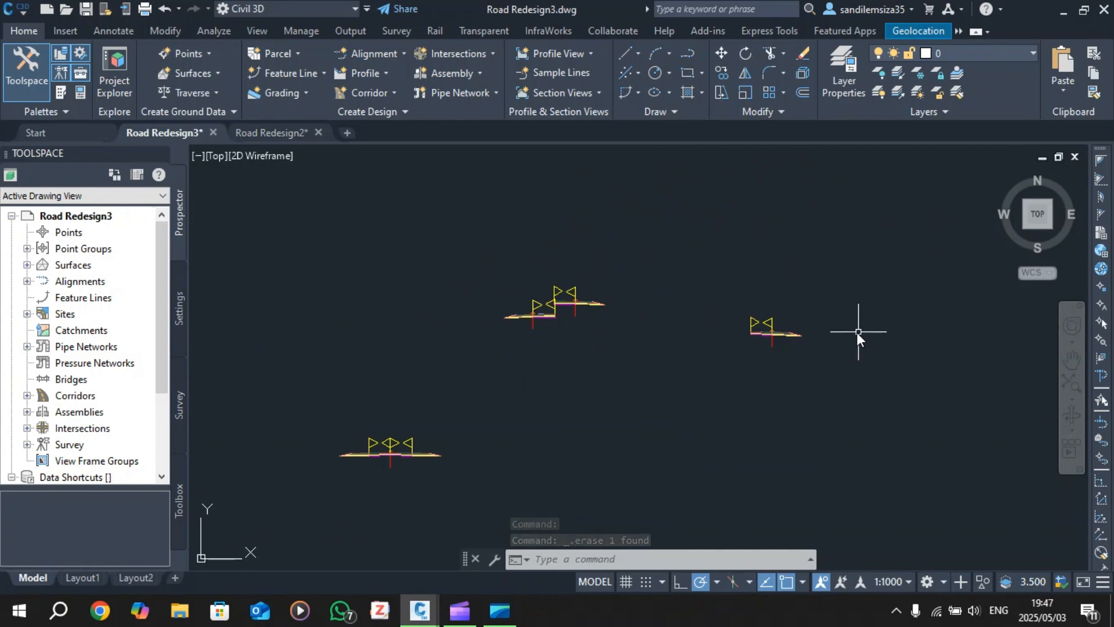
pyautogui.scroll(5, 783, 336)
pyautogui.scroll(-5, 785, 308)
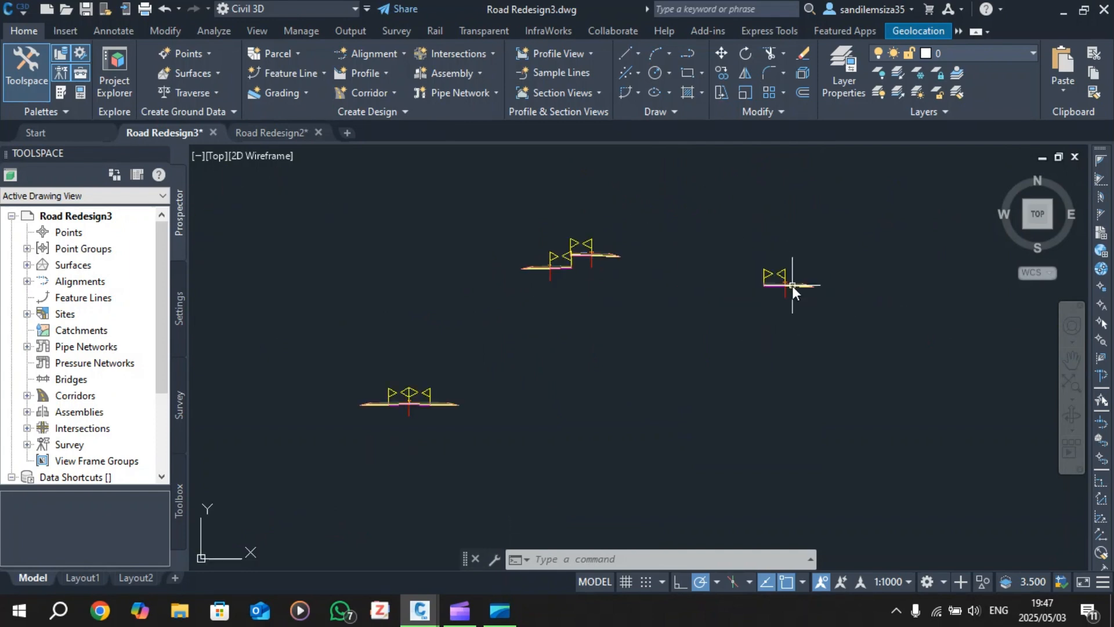
pyautogui.scroll(-5, 780, 299)
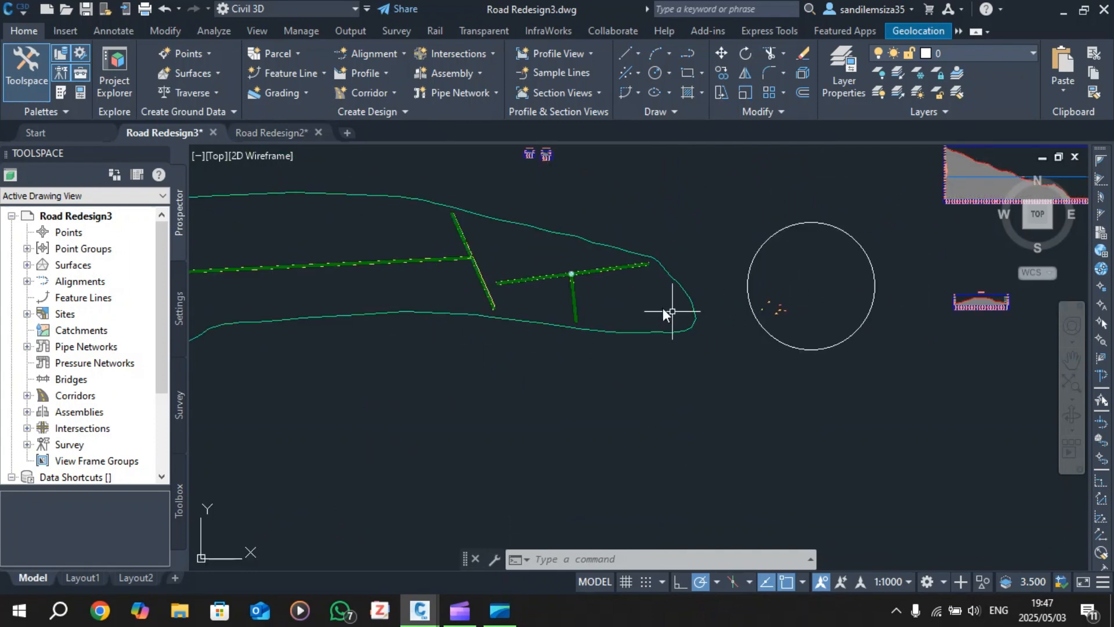
# - Change the assembly of the Curb BL1 region in the R2 render2 corridor to CSCurb Returns3 and apply it
pyautogui.scroll(8, 453, 265)
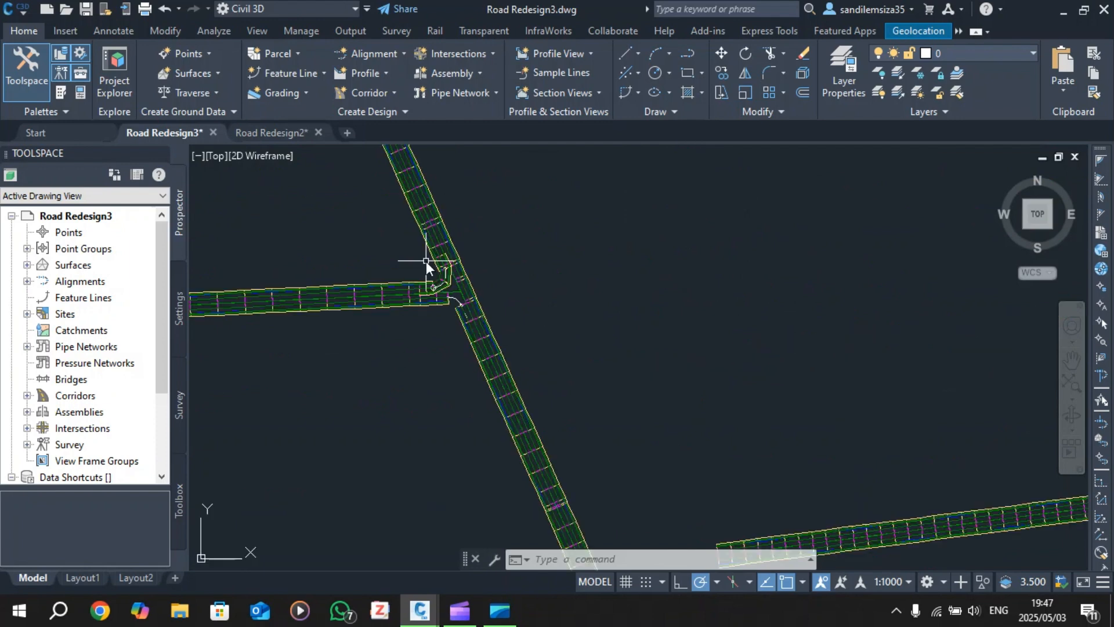
pyautogui.scroll(2, 436, 342)
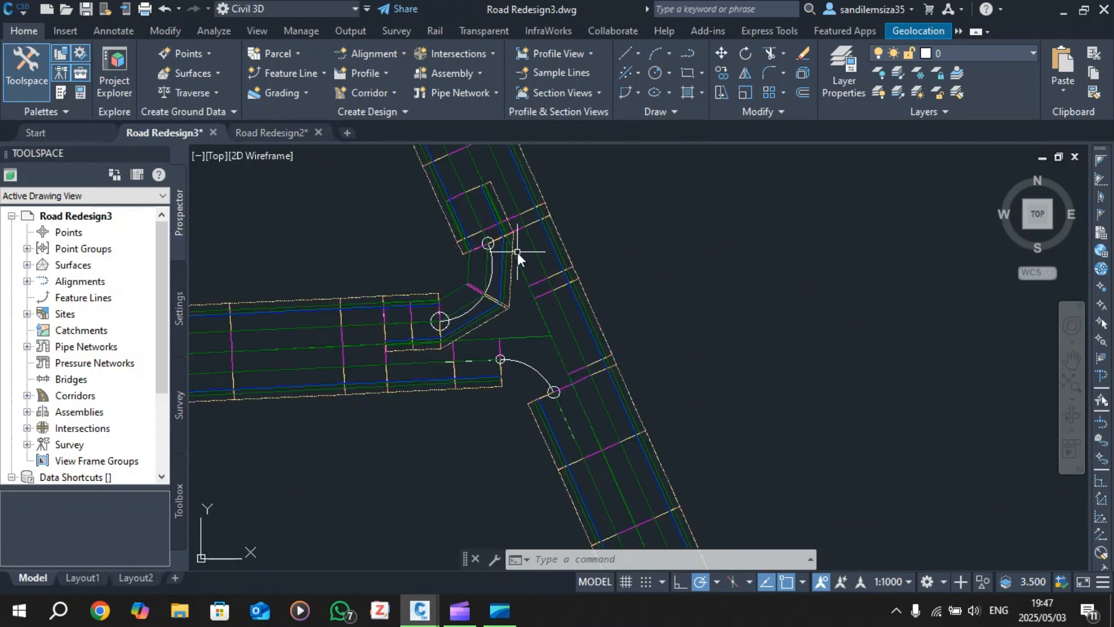
pyautogui.click(524, 215)
pyautogui.press('Escape')
pyautogui.press('Escape')
pyautogui.press('Escape')
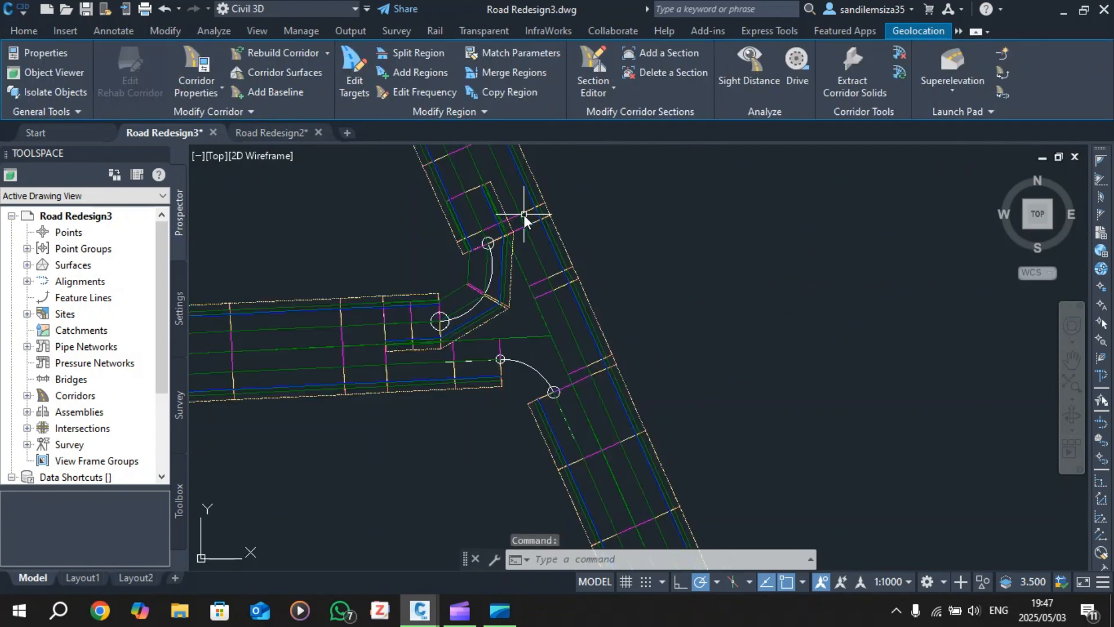
pyautogui.click(523, 214)
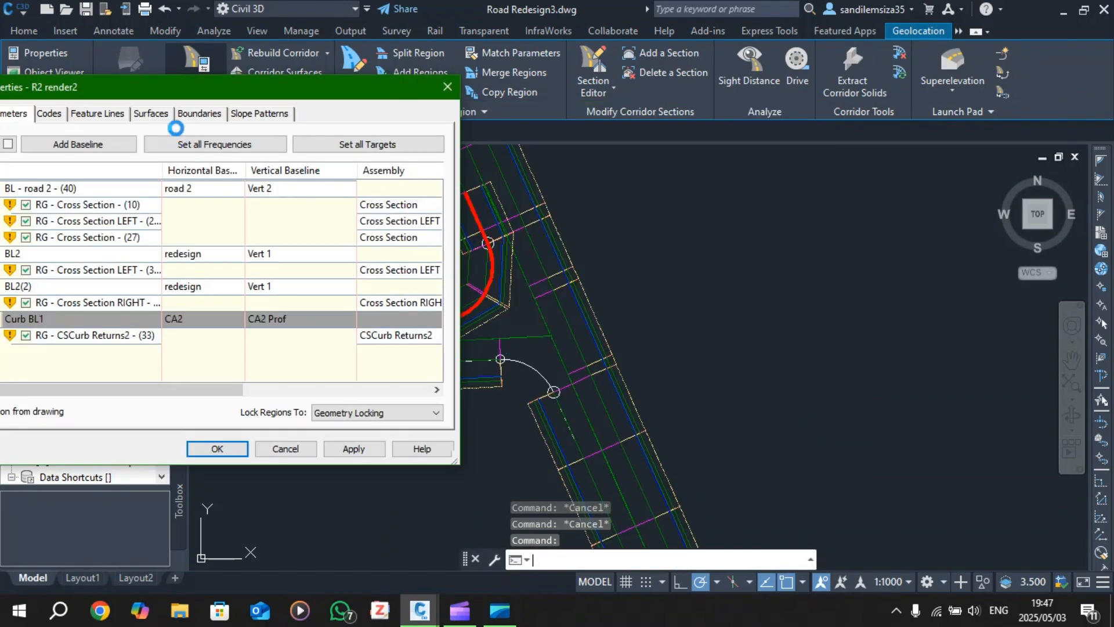
pyautogui.moveTo(177, 96)
pyautogui.mouseDown()
pyautogui.moveTo(577, 91)
pyautogui.moveTo(757, 112)
pyautogui.moveTo(804, 102)
pyautogui.moveTo(775, 112)
pyautogui.mouseUp()
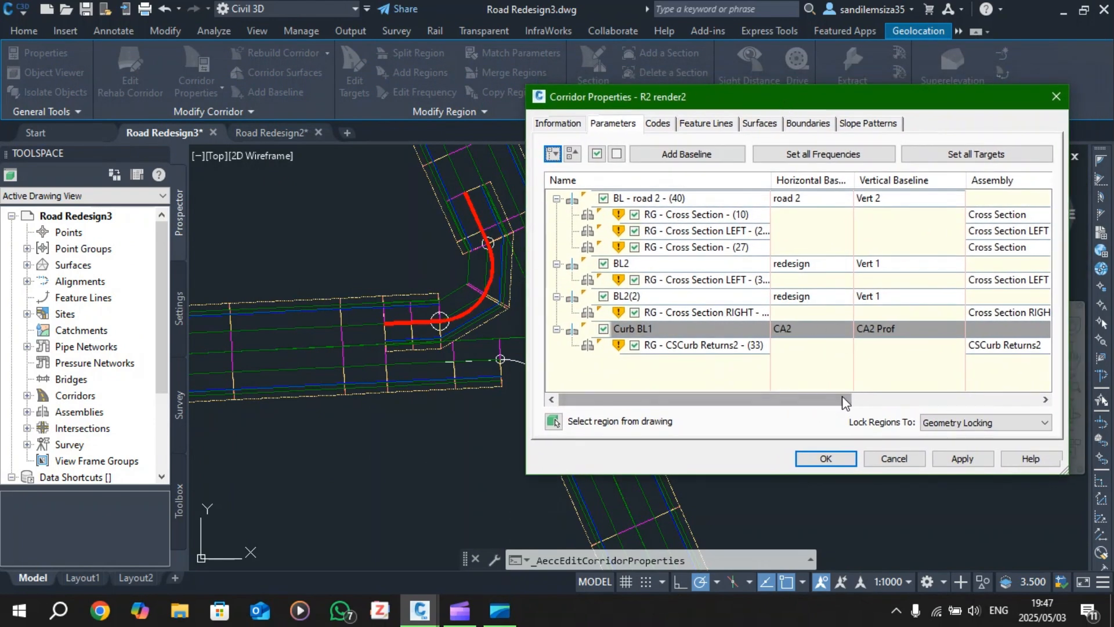
pyautogui.moveTo(841, 396); pyautogui.dragTo(891, 413)
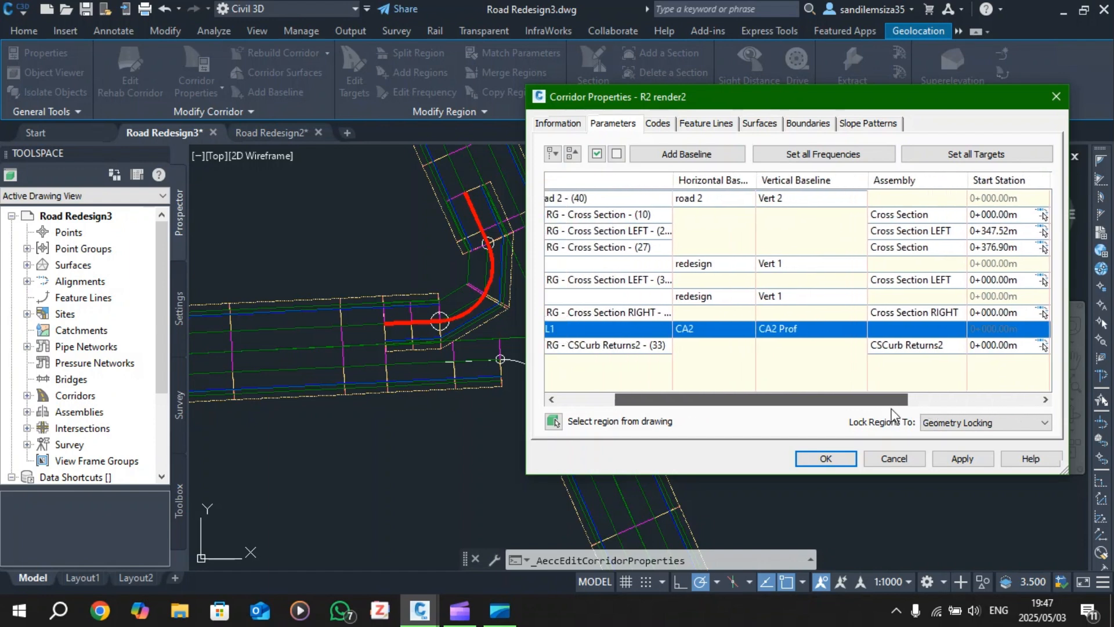
pyautogui.doubleClick(892, 345)
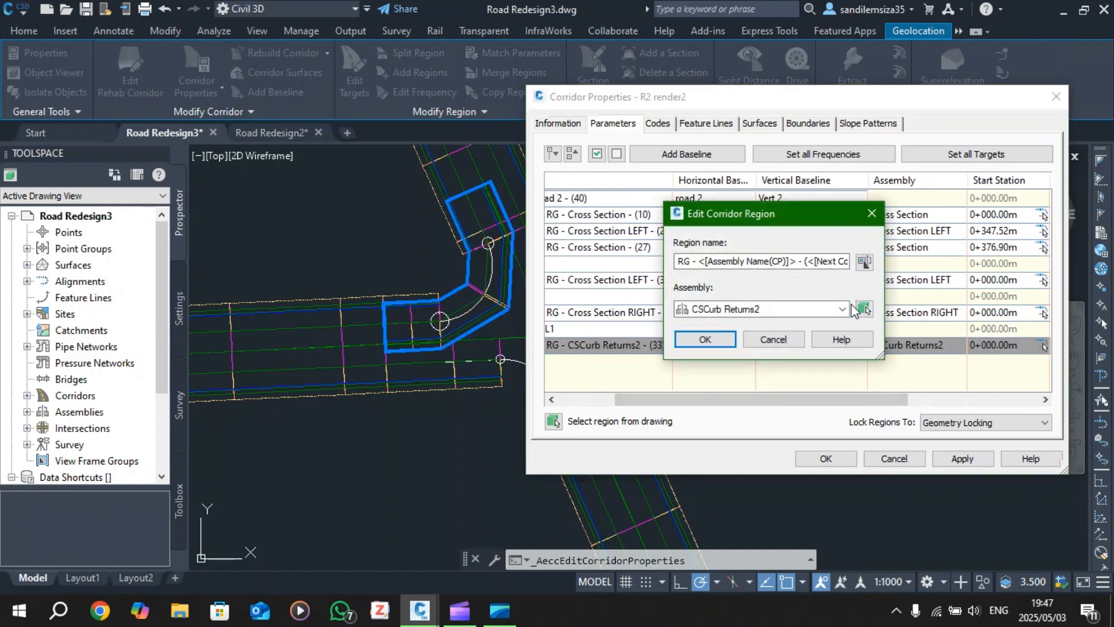
pyautogui.click(842, 310)
pyautogui.click(766, 399)
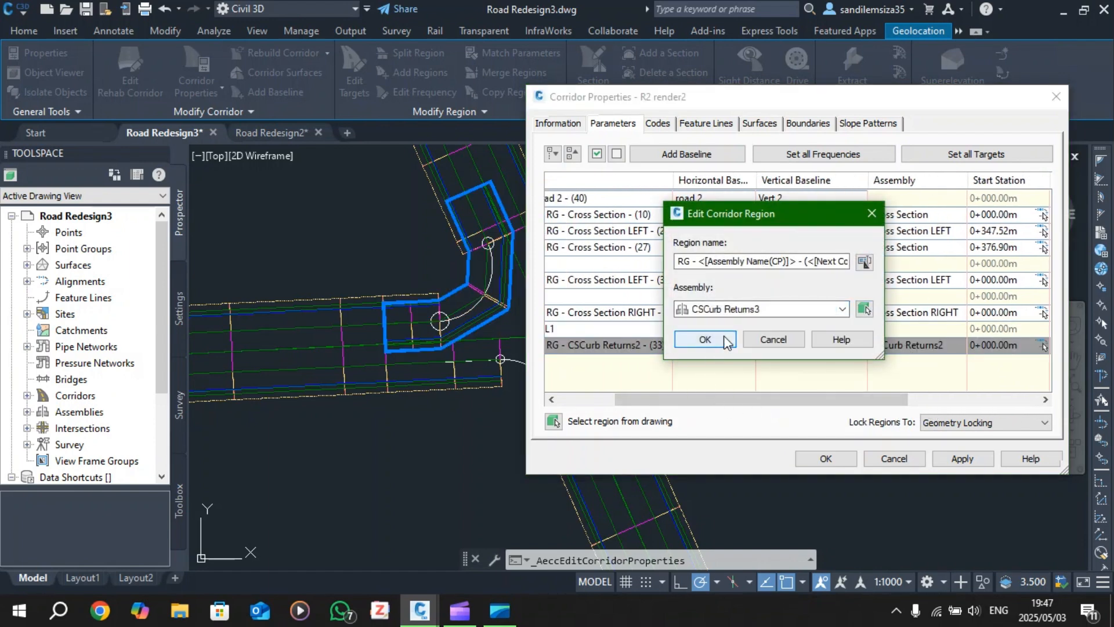
pyautogui.click(706, 339)
pyautogui.click(967, 462)
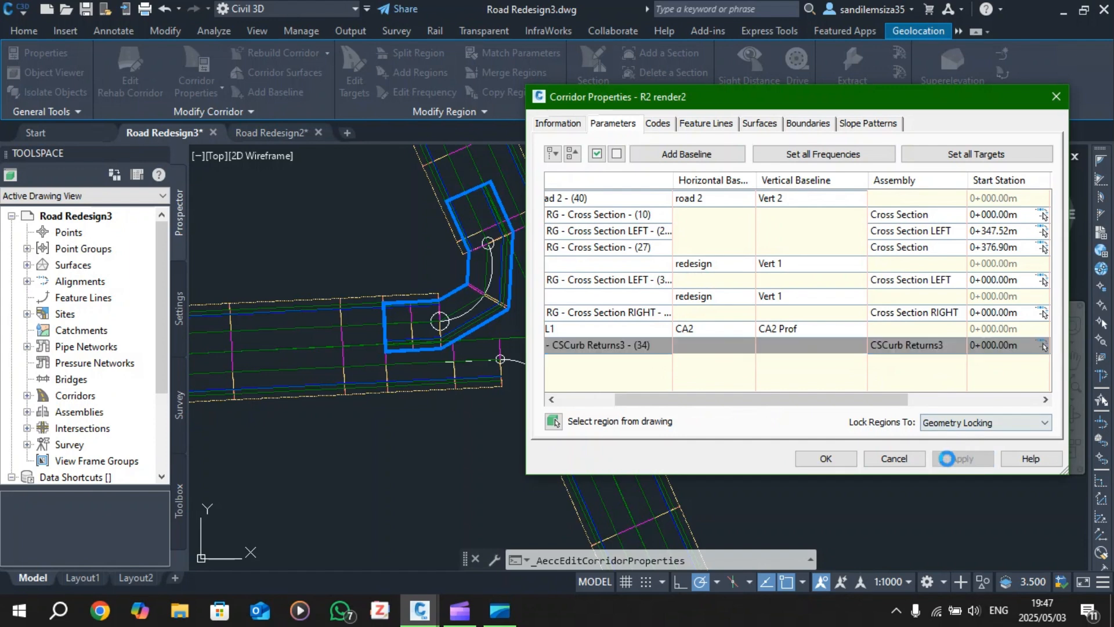
pyautogui.click(497, 269)
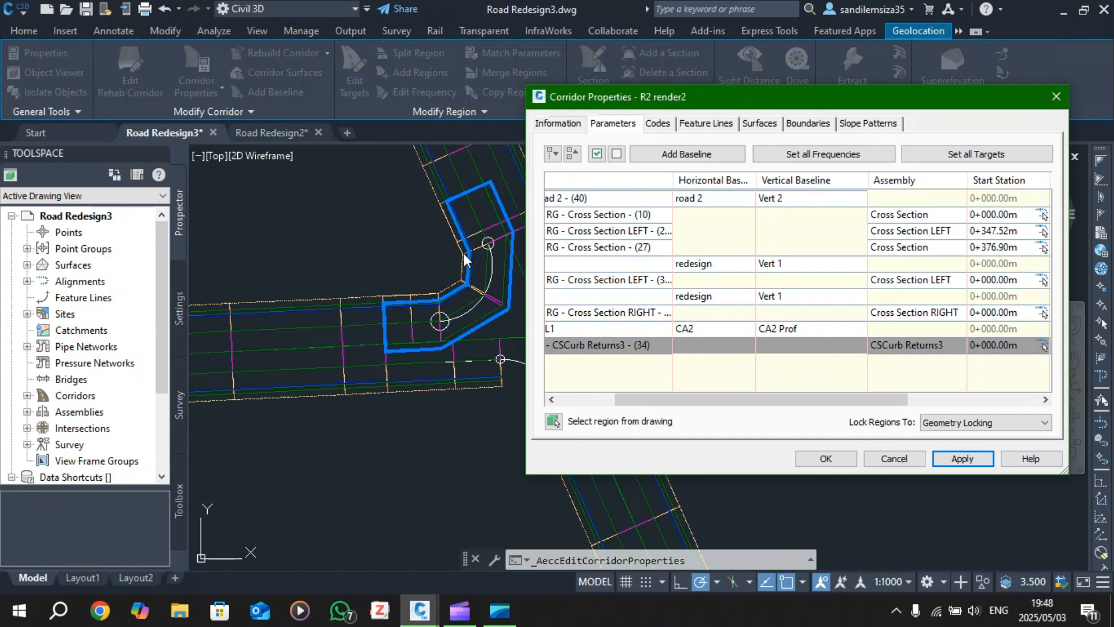
# - Set the CSCurb Returns3 region's frequency along tangents and its curve increment to 2 m
pyautogui.moveTo(667, 399); pyautogui.dragTo(800, 414)
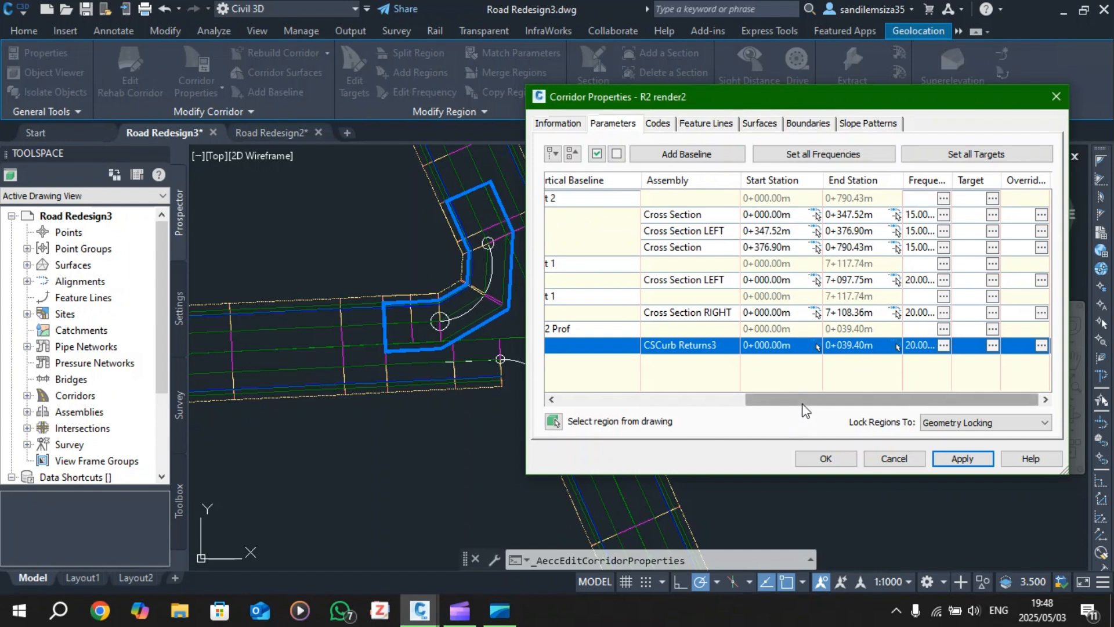
pyautogui.moveTo(808, 406)
pyautogui.mouseDown()
pyautogui.moveTo(798, 406)
pyautogui.moveTo(809, 406)
pyautogui.mouseUp()
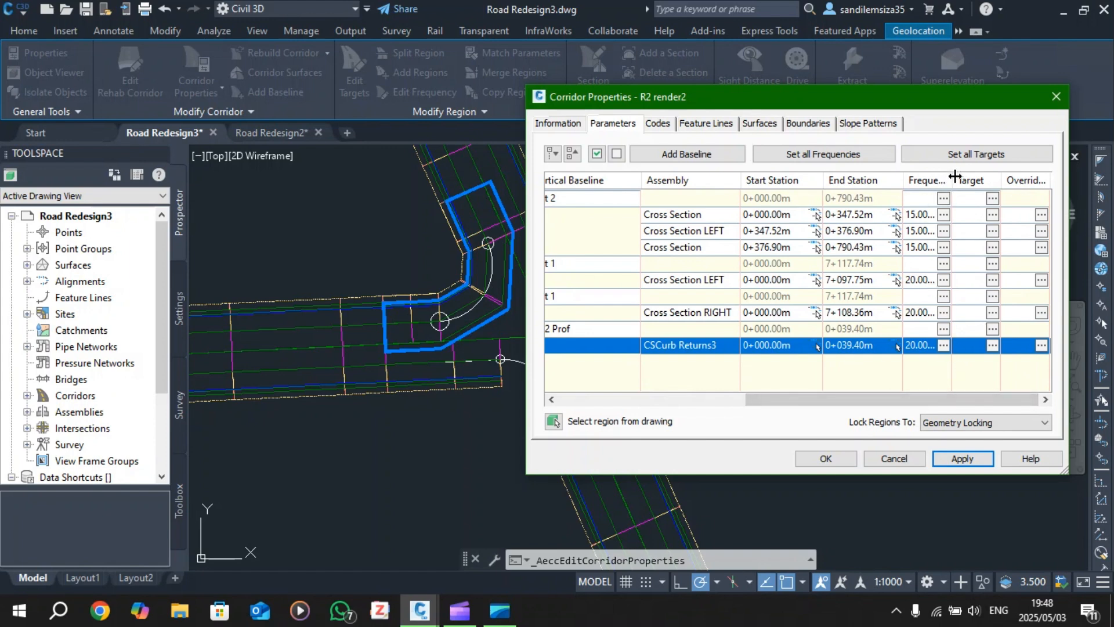
pyautogui.moveTo(955, 175); pyautogui.dragTo(983, 175)
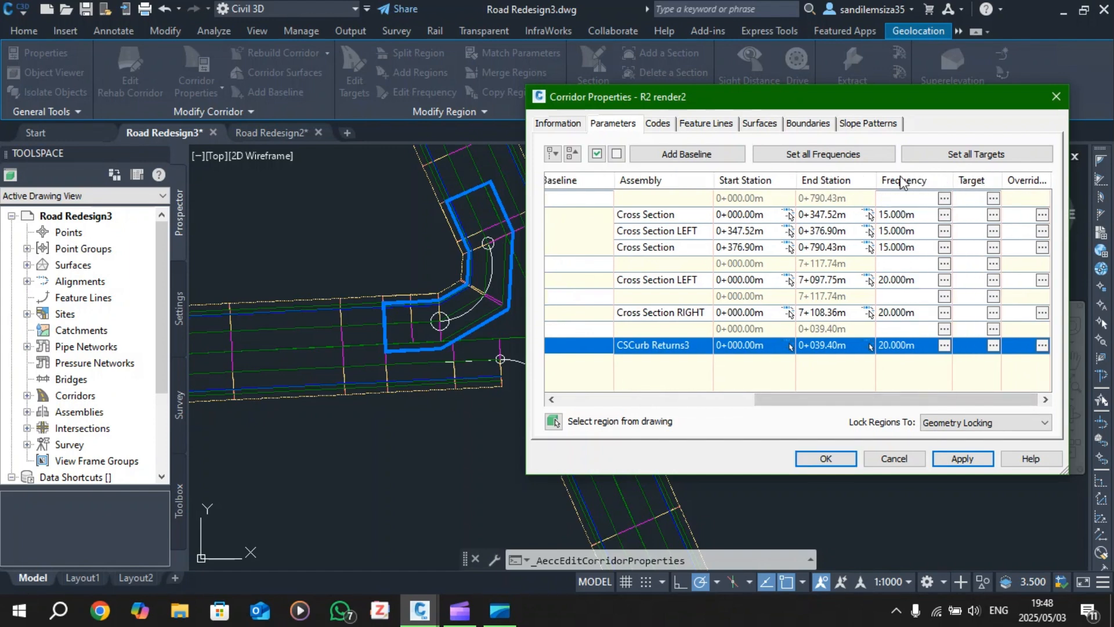
pyautogui.click(945, 346)
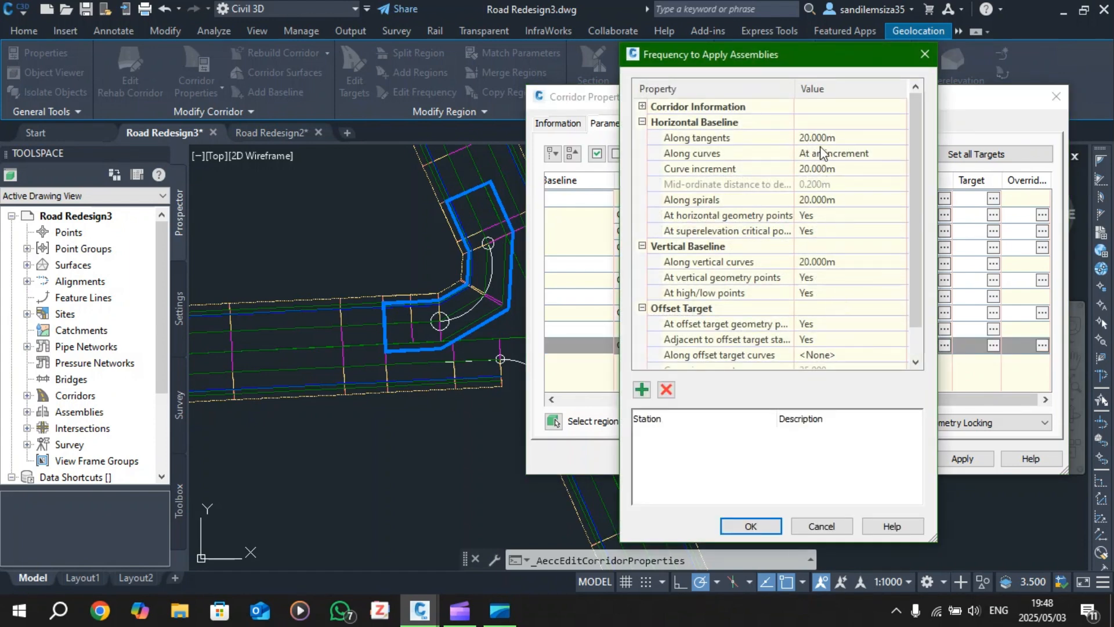
pyautogui.click(823, 138)
pyautogui.write('2')
pyautogui.press('Return')
pyautogui.click(824, 169)
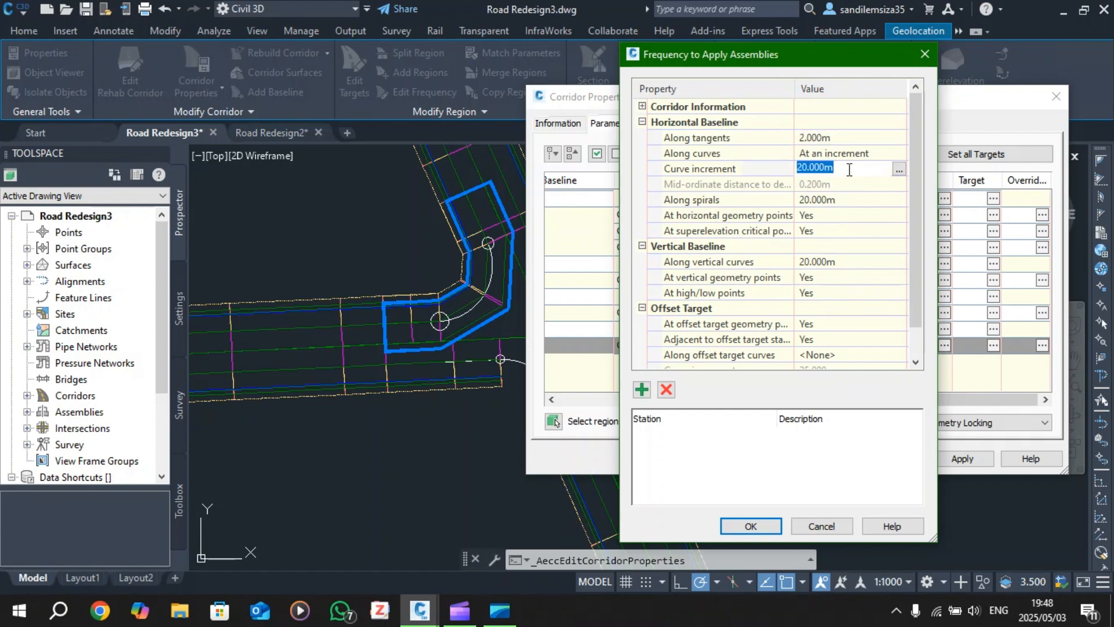
pyautogui.write('2')
pyautogui.press('Return')
# - Set the region's frequency along spirals and along vertical curves to 2 m, then rebuild the corridor with these settings
pyautogui.click(833, 201)
pyautogui.write('2')
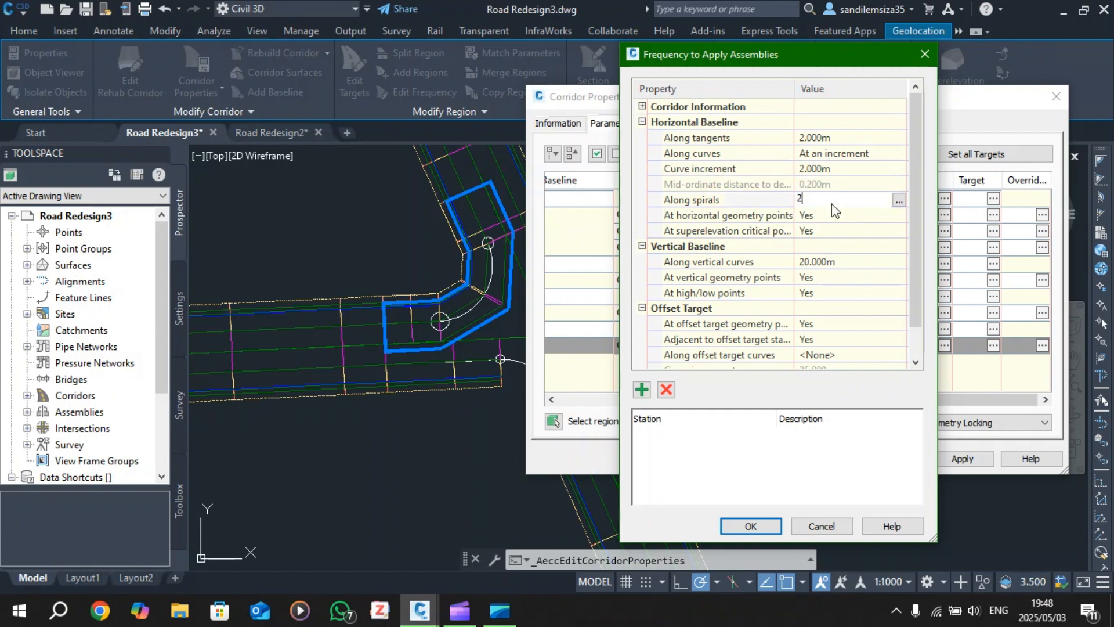
pyautogui.press('Return')
pyautogui.click(830, 260)
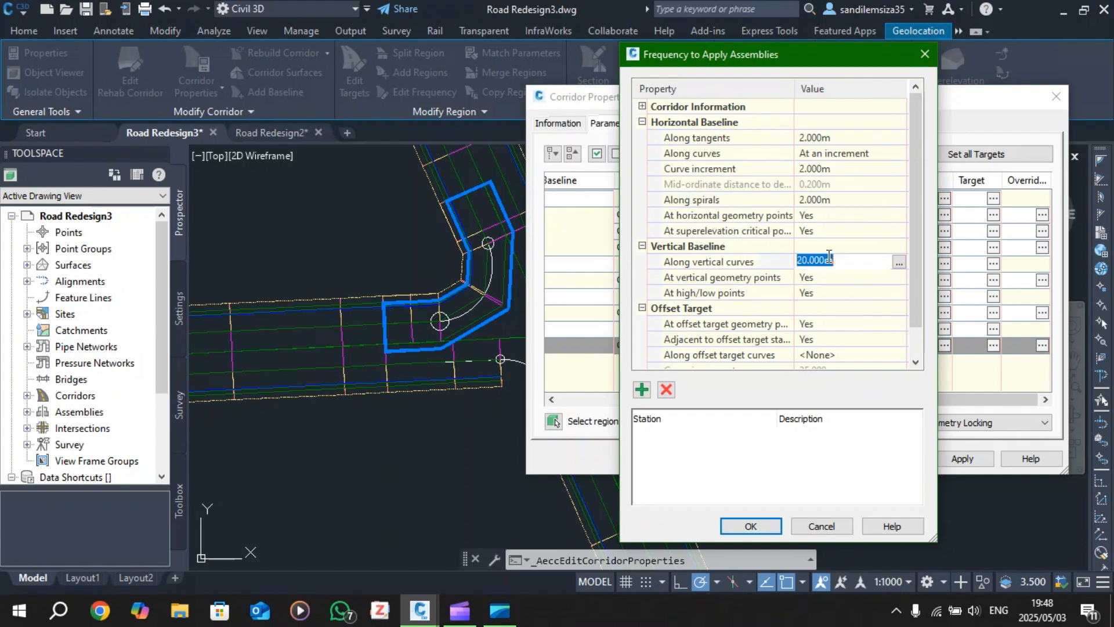
pyautogui.write('2')
pyautogui.click(758, 520)
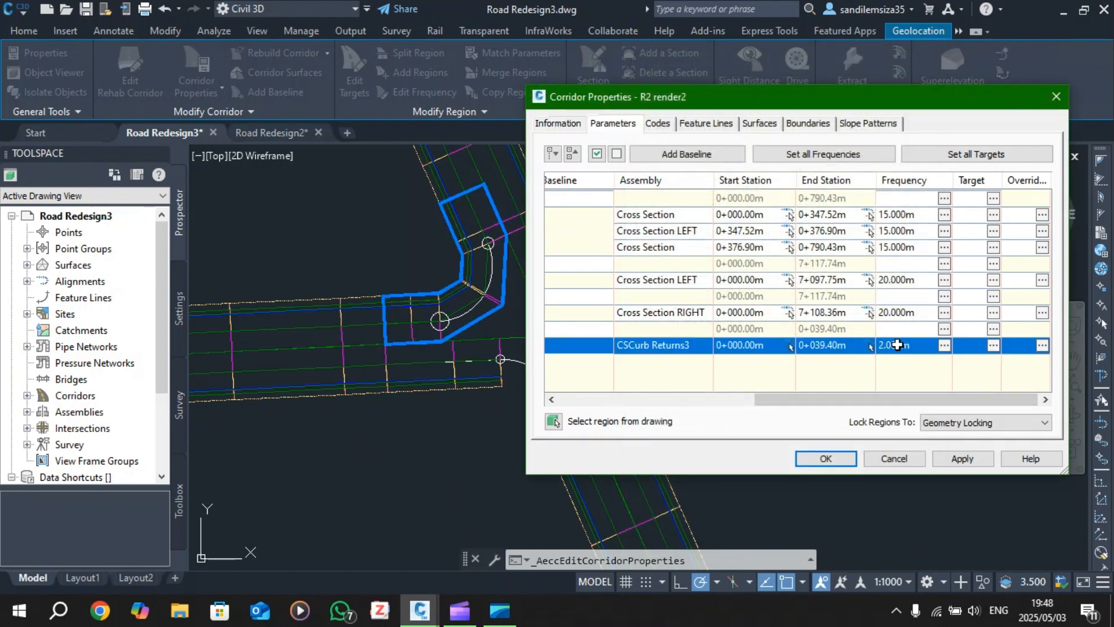
pyautogui.click(962, 459)
pyautogui.click(504, 262)
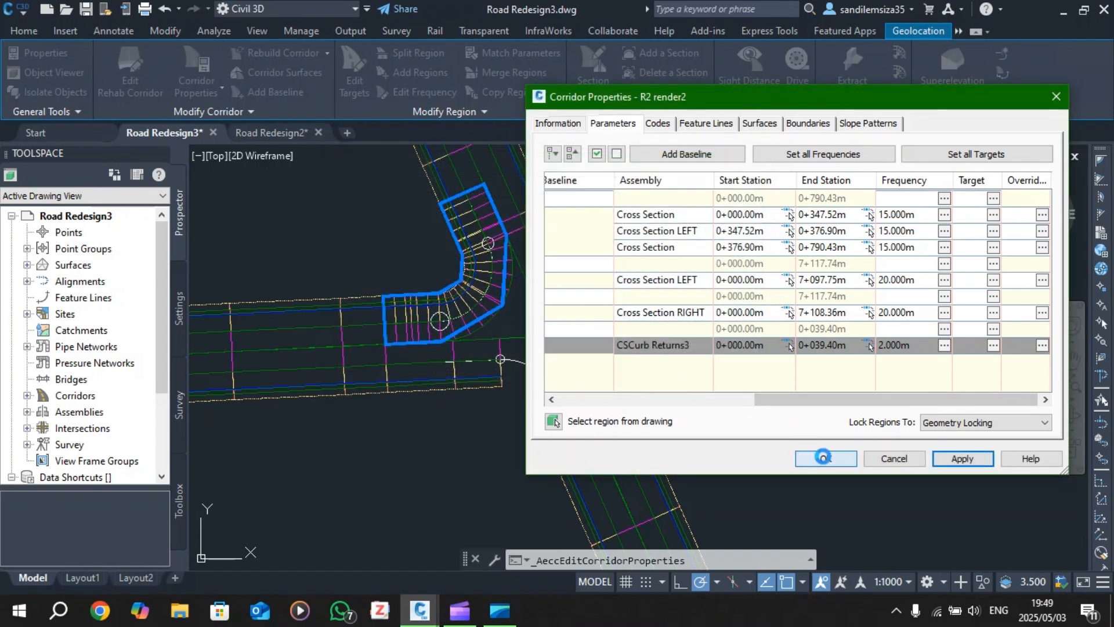
pyautogui.click(826, 458)
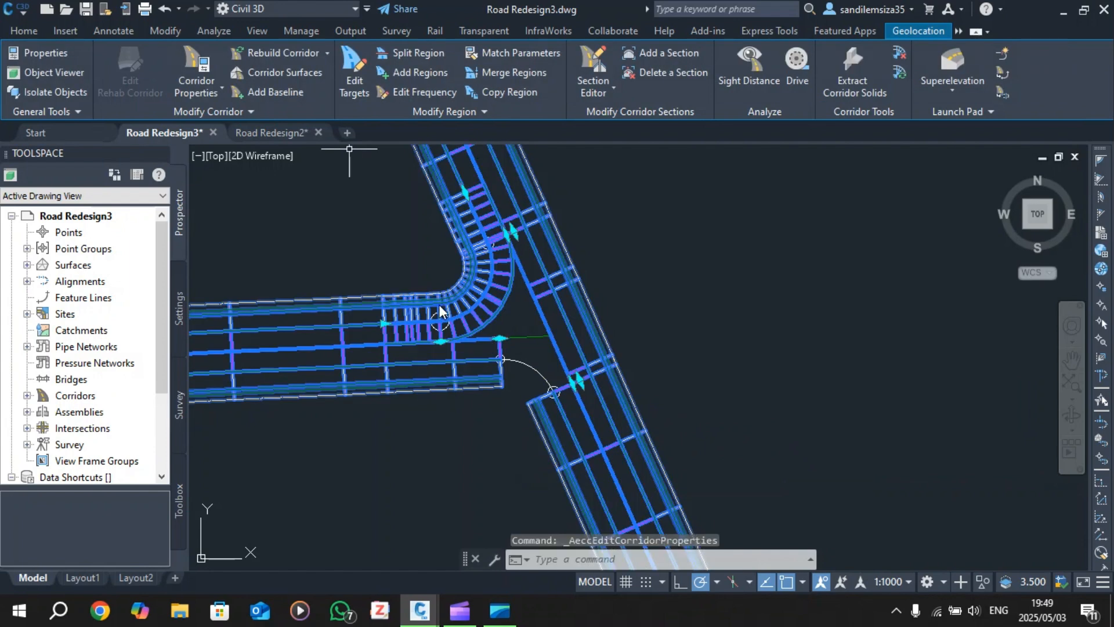
# - Examine the rebuilt upper curb return and how it meets both roads at the junction
pyautogui.press('Escape')
pyautogui.scroll(2, 434, 312)
pyautogui.scroll(2, 434, 313)
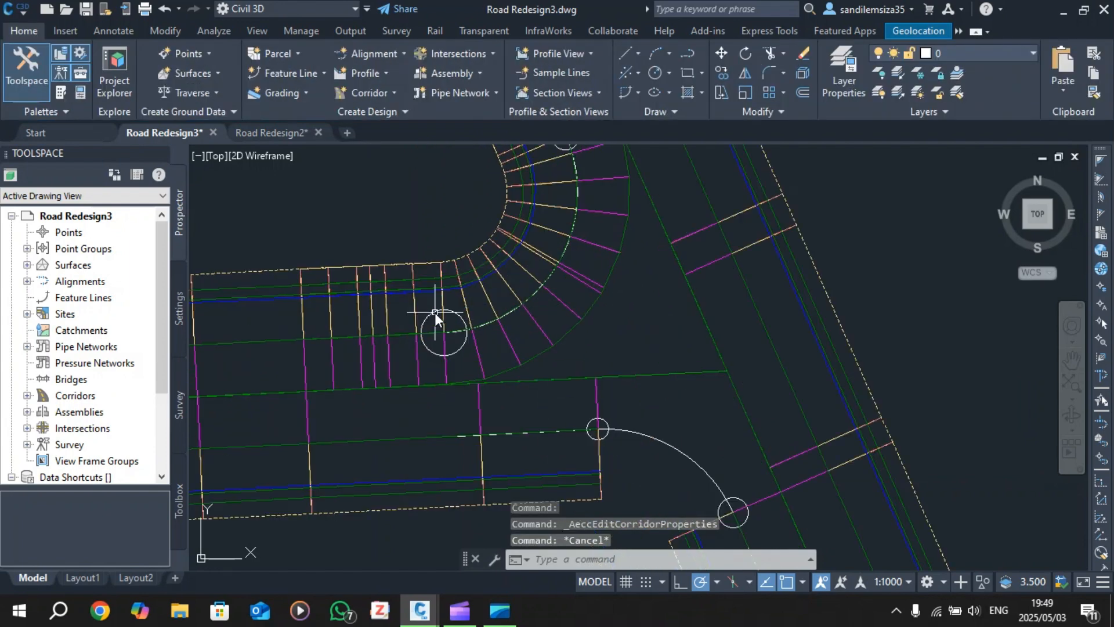
pyautogui.scroll(-6, 480, 274)
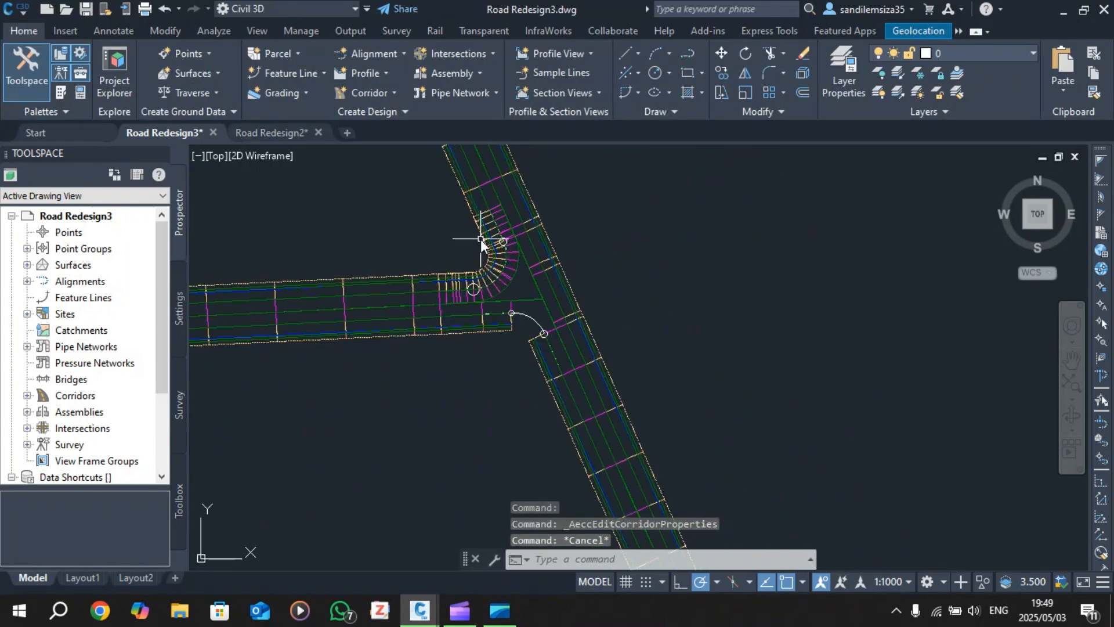
pyautogui.scroll(5, 480, 239)
pyautogui.scroll(-2, 494, 252)
pyautogui.scroll(-3, 557, 371)
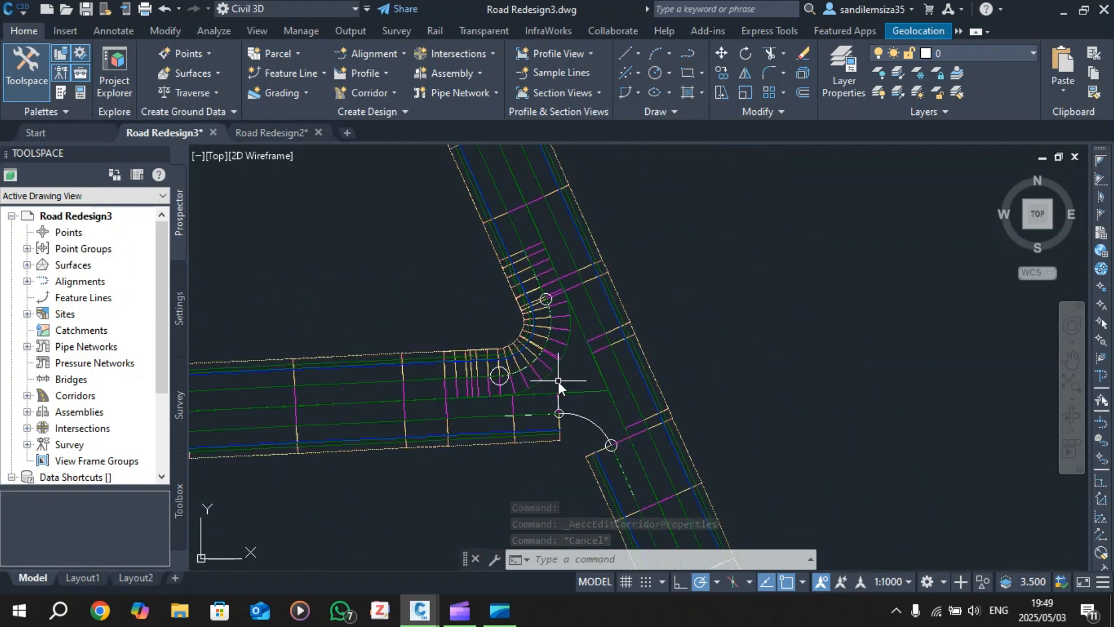
pyautogui.scroll(5, 541, 381)
pyautogui.scroll(-2, 593, 364)
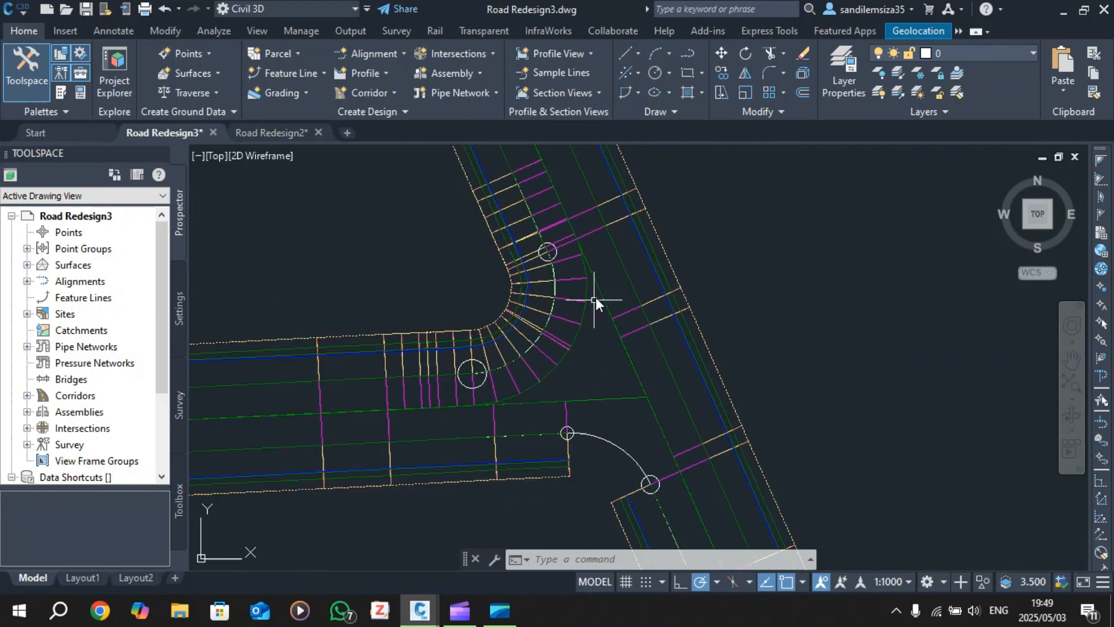
pyautogui.scroll(2, 596, 297)
pyautogui.scroll(-2, 600, 294)
pyautogui.scroll(-2, 613, 366)
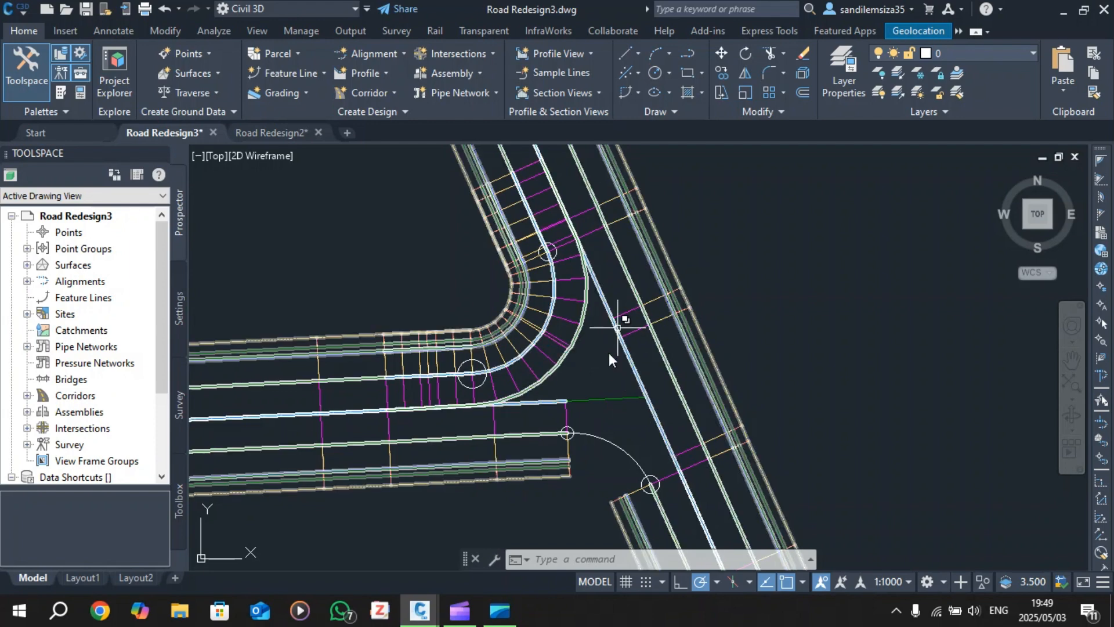
pyautogui.scroll(2, 605, 349)
pyautogui.scroll(-2, 684, 346)
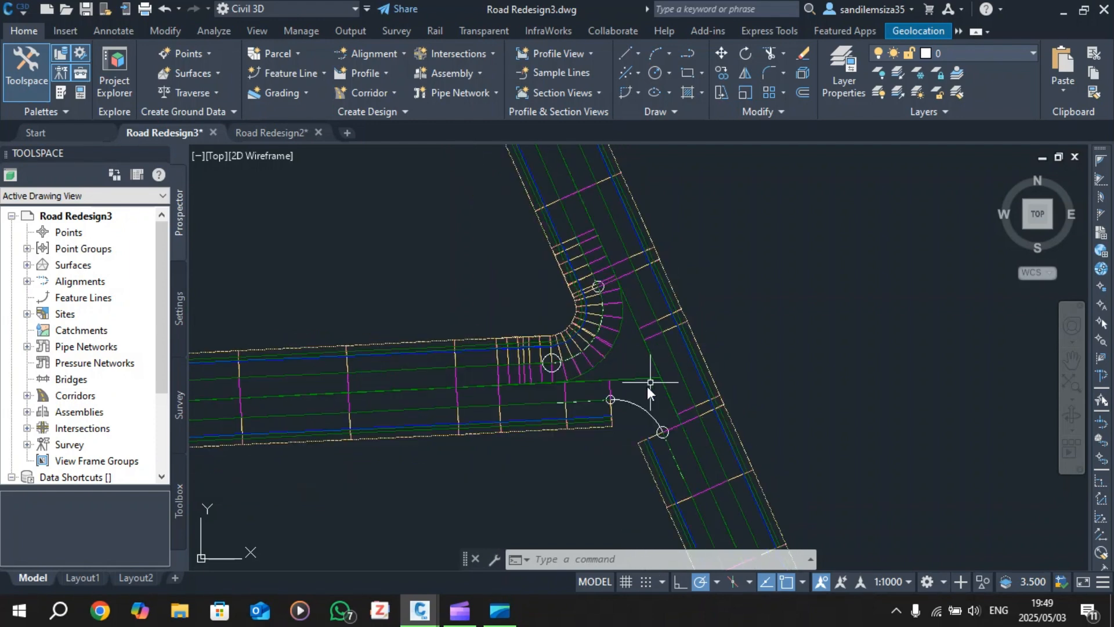
pyautogui.scroll(2, 642, 395)
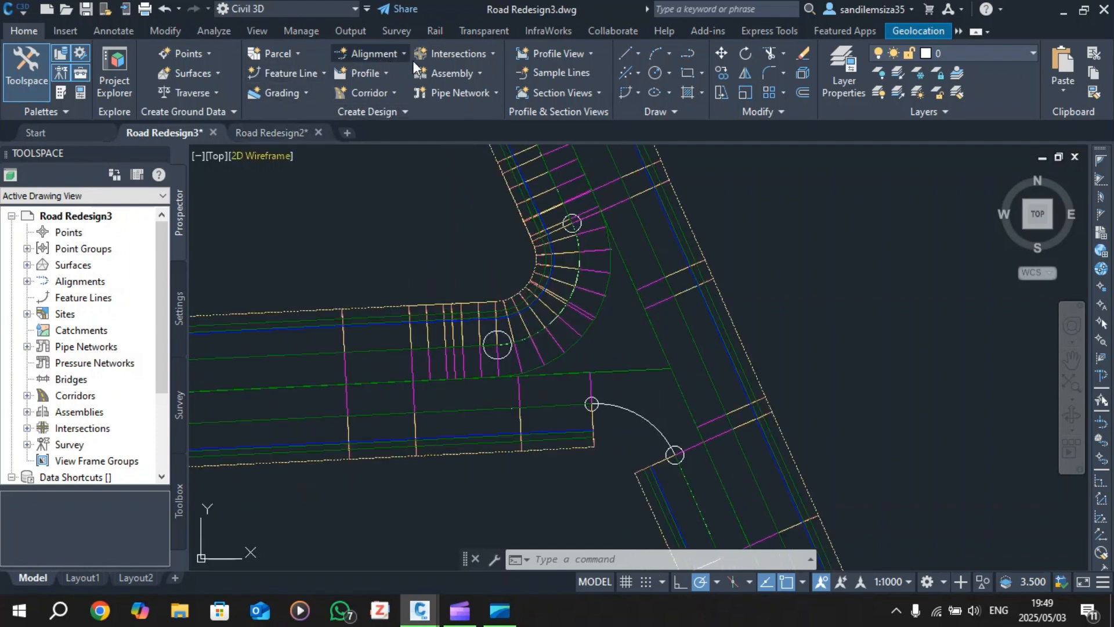
pyautogui.click(577, 195)
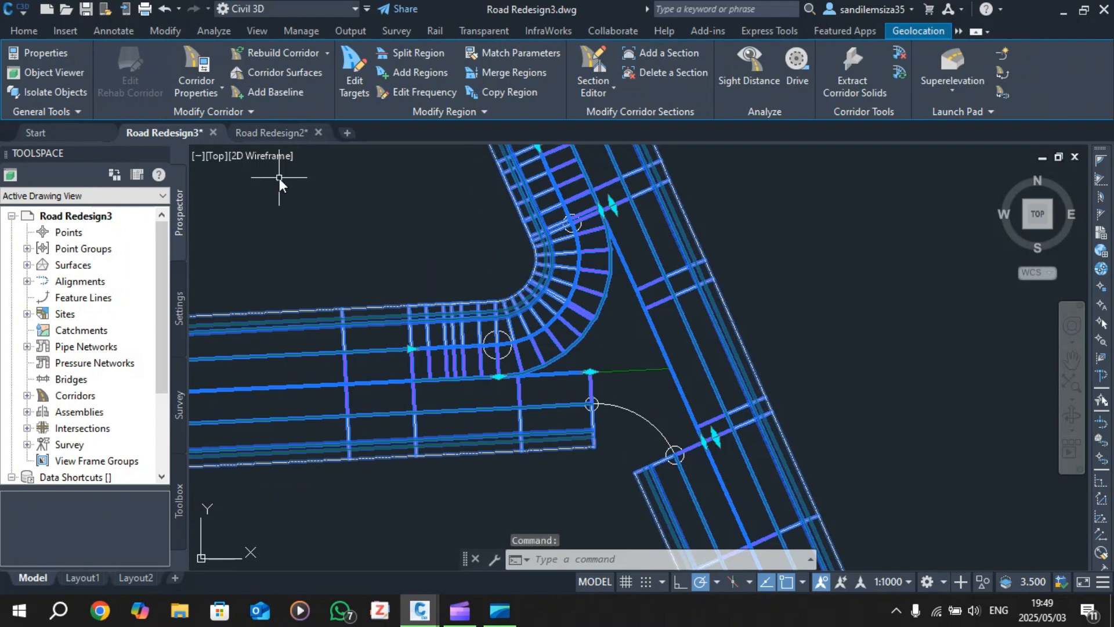
pyautogui.click(210, 63)
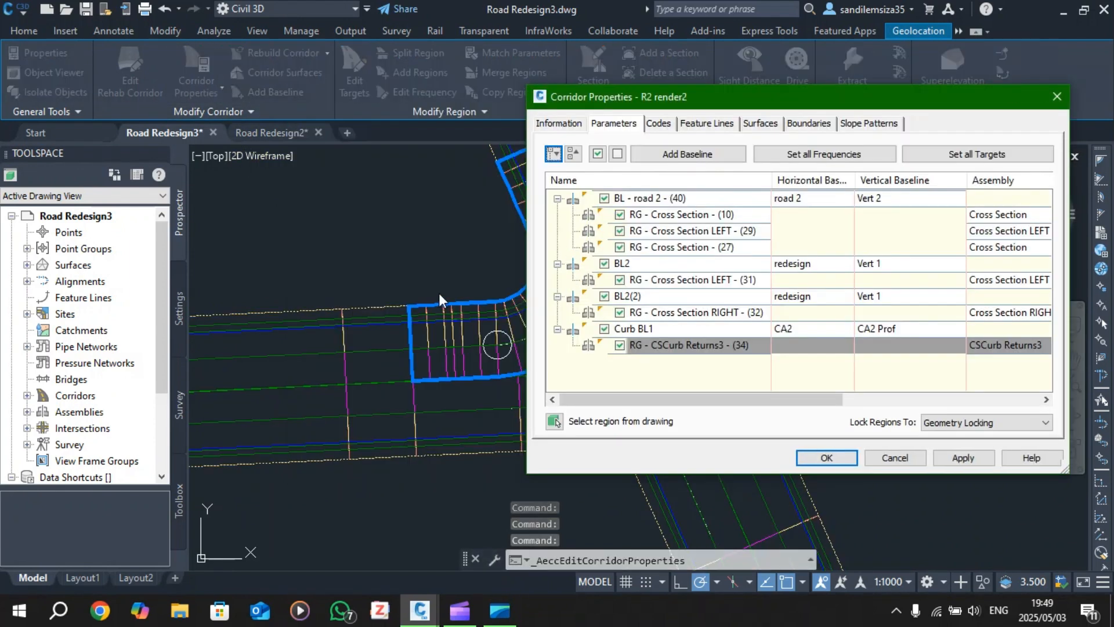
pyautogui.press('Escape')
pyautogui.scroll(-3, 443, 284)
pyautogui.press('Escape')
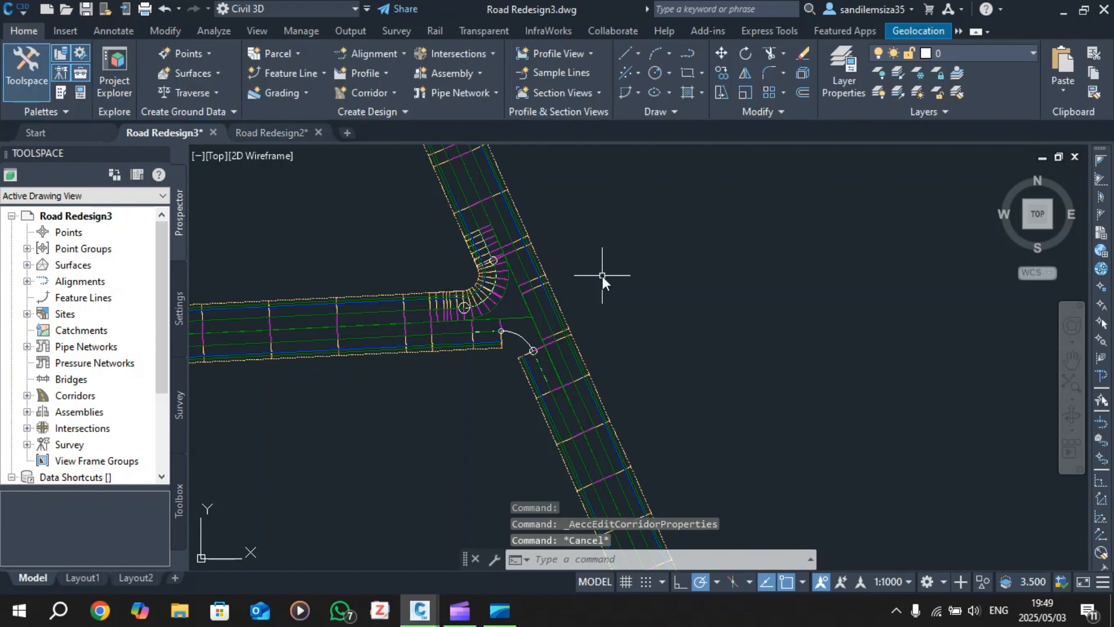
# - Map all surface targets of the CSCurb Returns3 region in the R2 render2 corridor to the NGL surface
pyautogui.scroll(5, 555, 255)
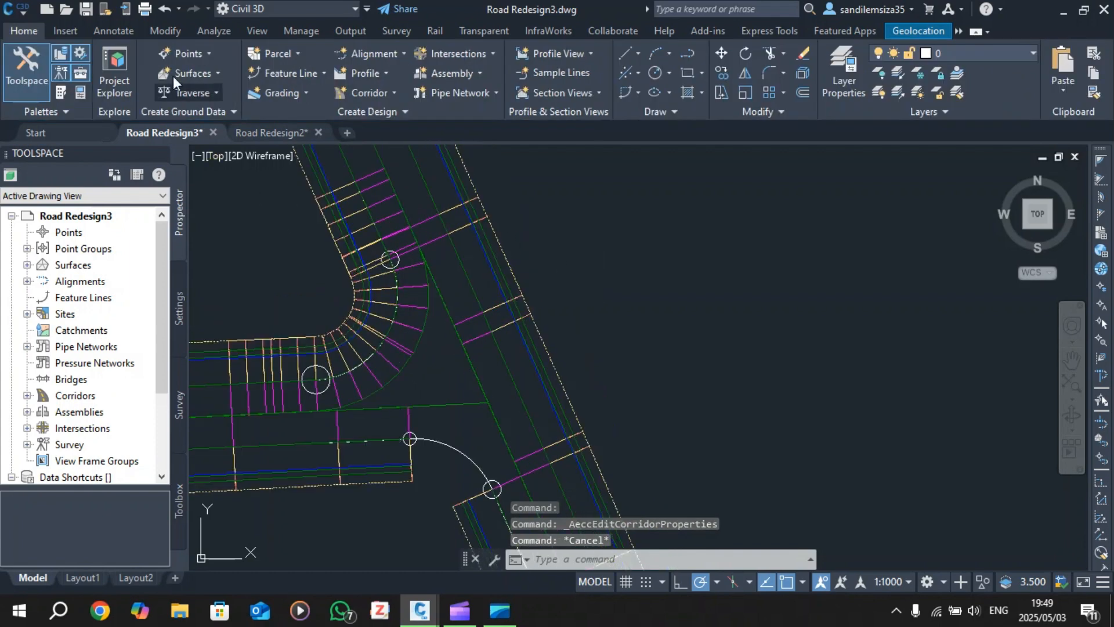
pyautogui.click(354, 192)
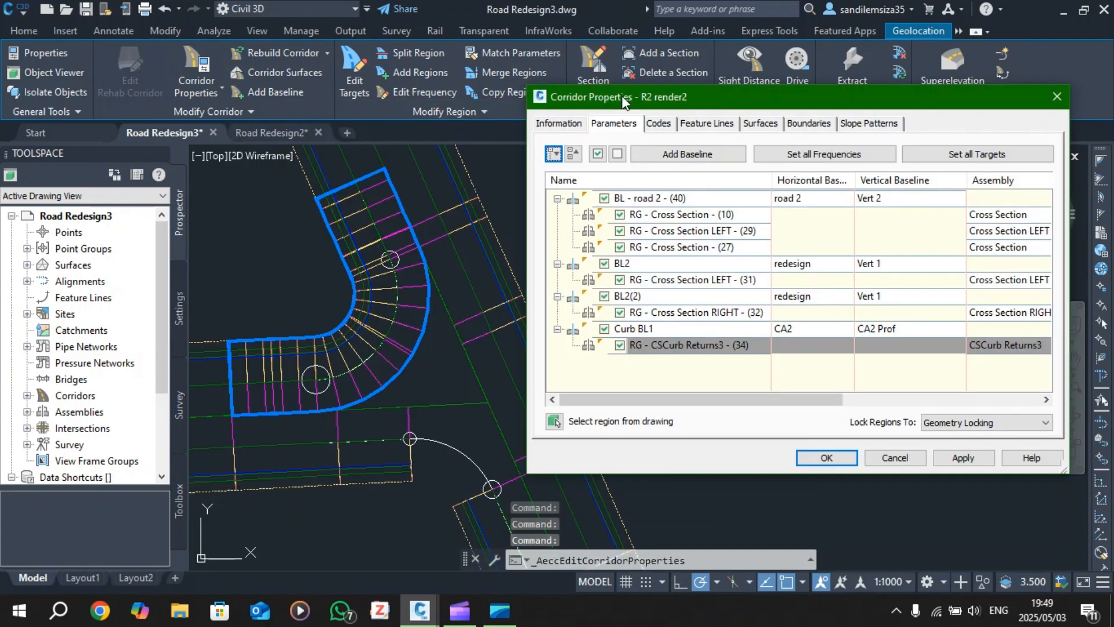
pyautogui.moveTo(623, 100); pyautogui.dragTo(598, 105)
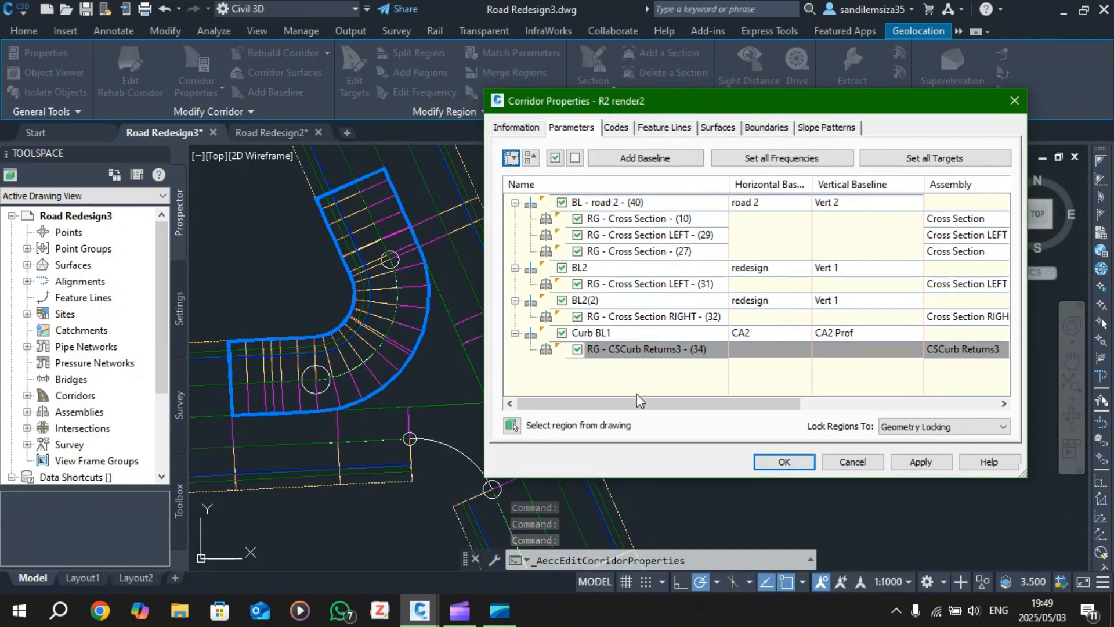
pyautogui.moveTo(654, 405); pyautogui.dragTo(864, 404)
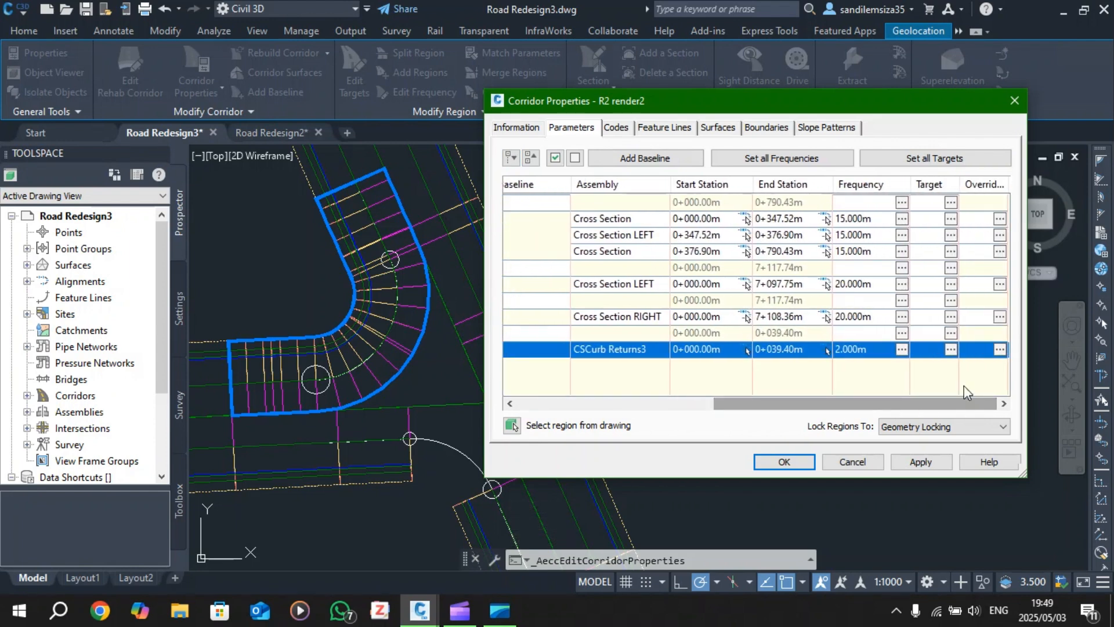
pyautogui.moveTo(957, 184); pyautogui.dragTo(968, 185)
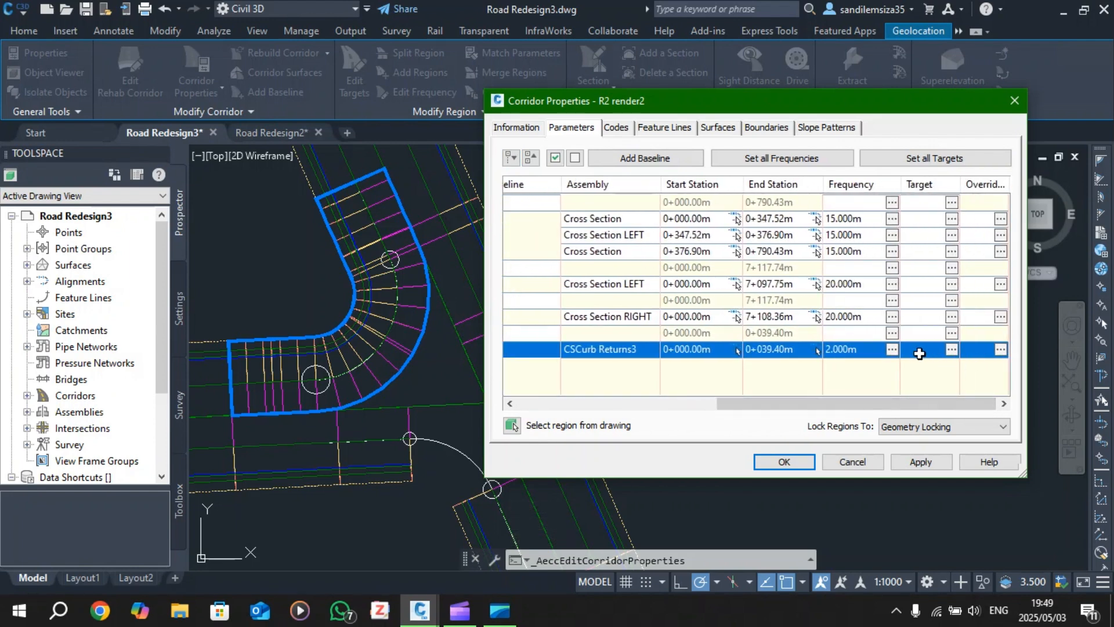
pyautogui.click(951, 349)
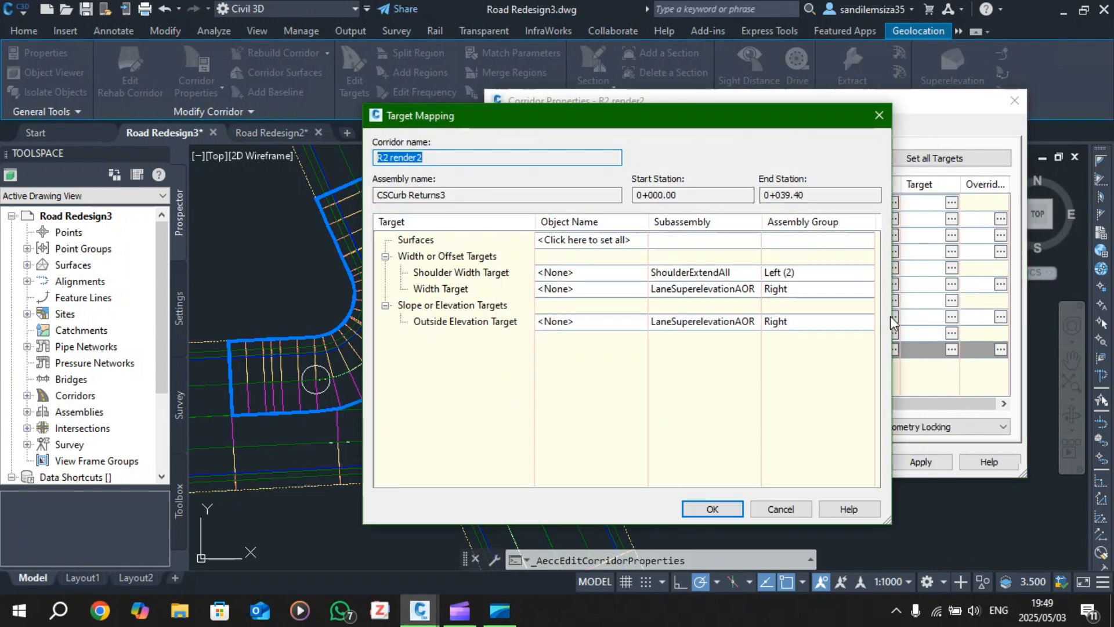
pyautogui.moveTo(621, 120); pyautogui.dragTo(763, 119)
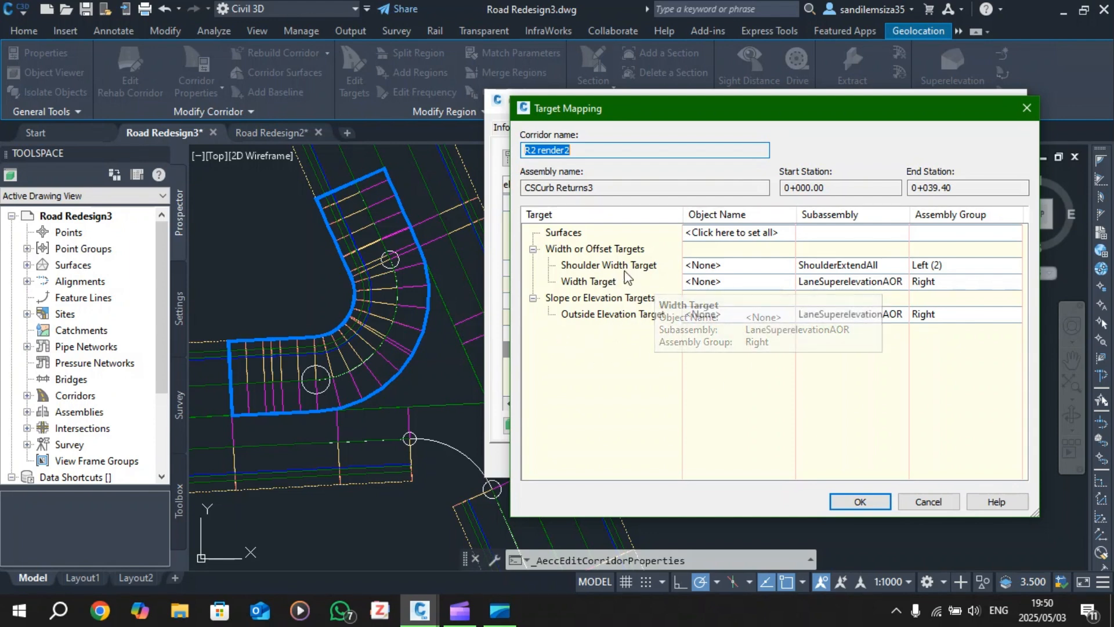
pyautogui.click(757, 232)
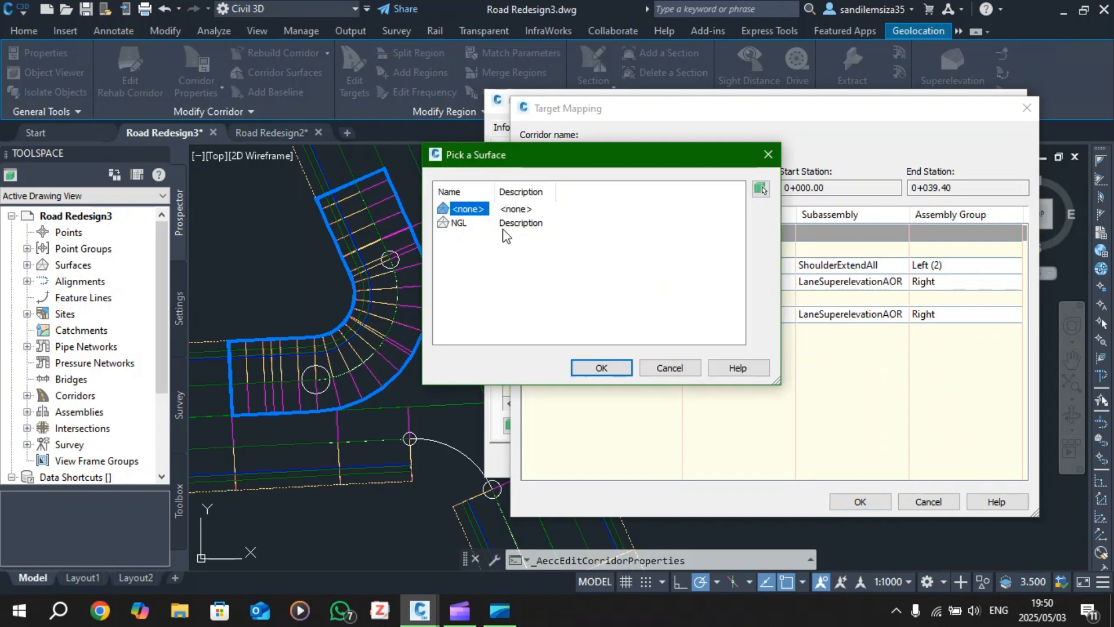
pyautogui.click(464, 223)
pyautogui.click(607, 367)
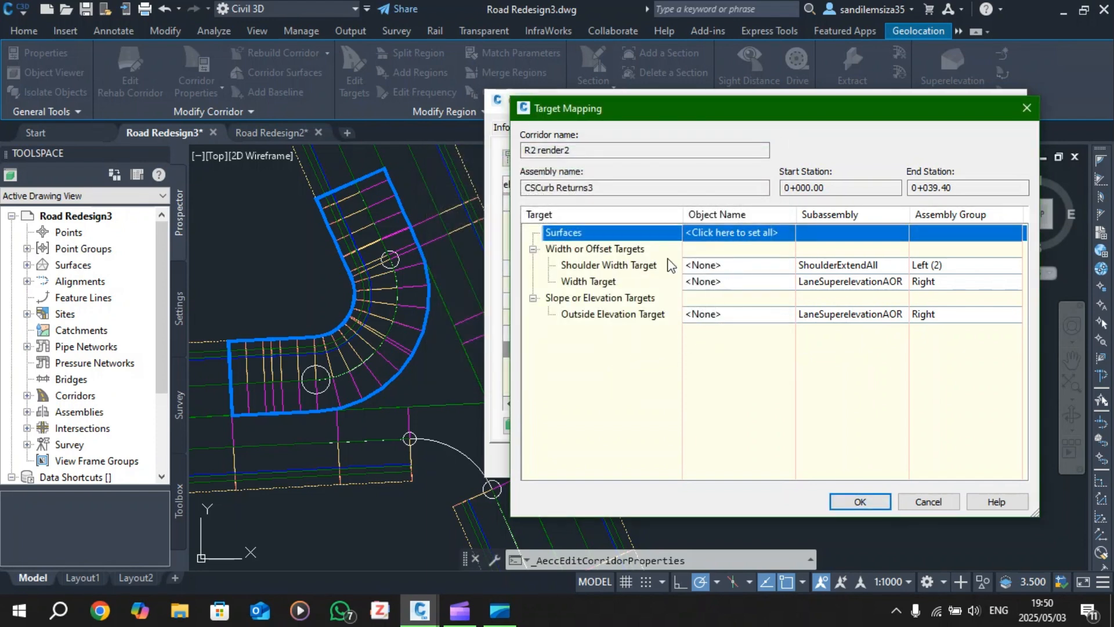
pyautogui.click(731, 232)
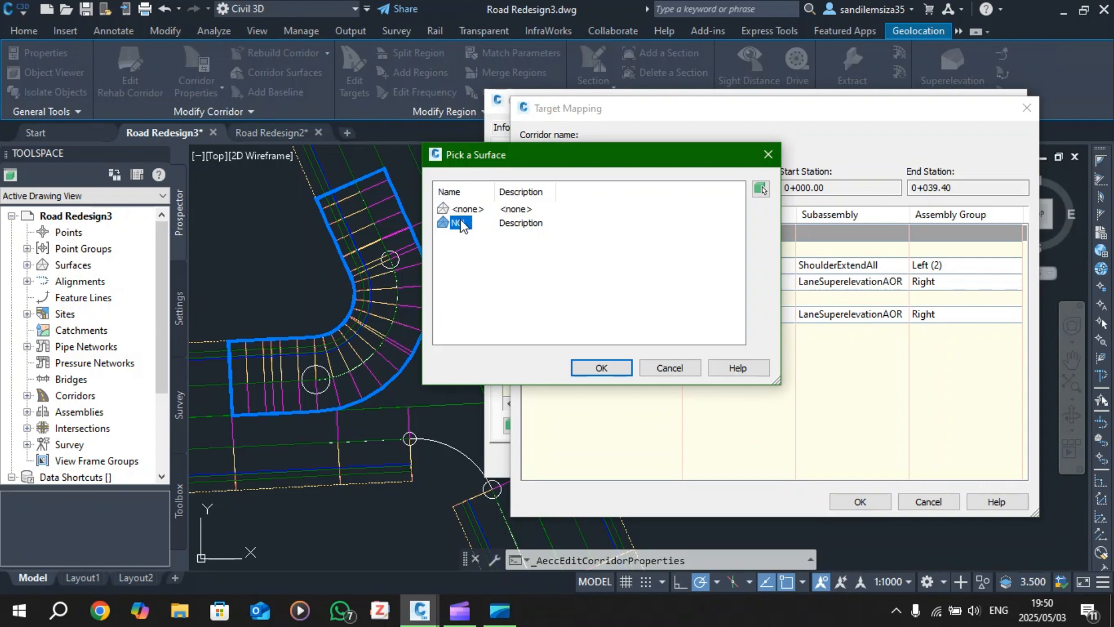
pyautogui.click(587, 368)
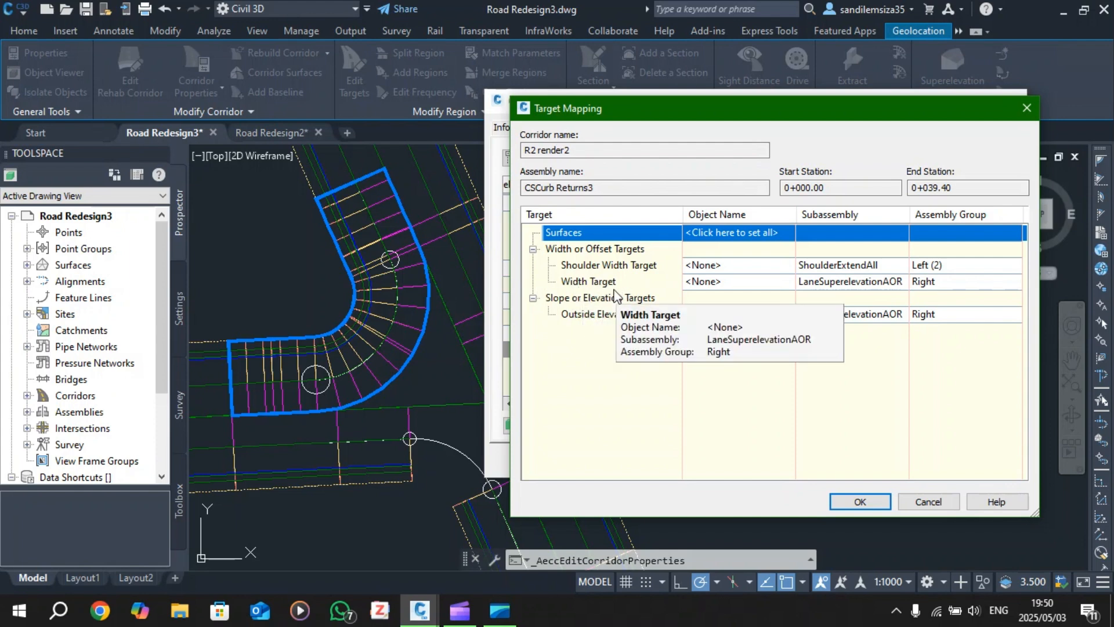
# - Add the redesign alignment as a width target for the curb return region's LaneSuperelevationAOR subassembly
pyautogui.click(736, 281)
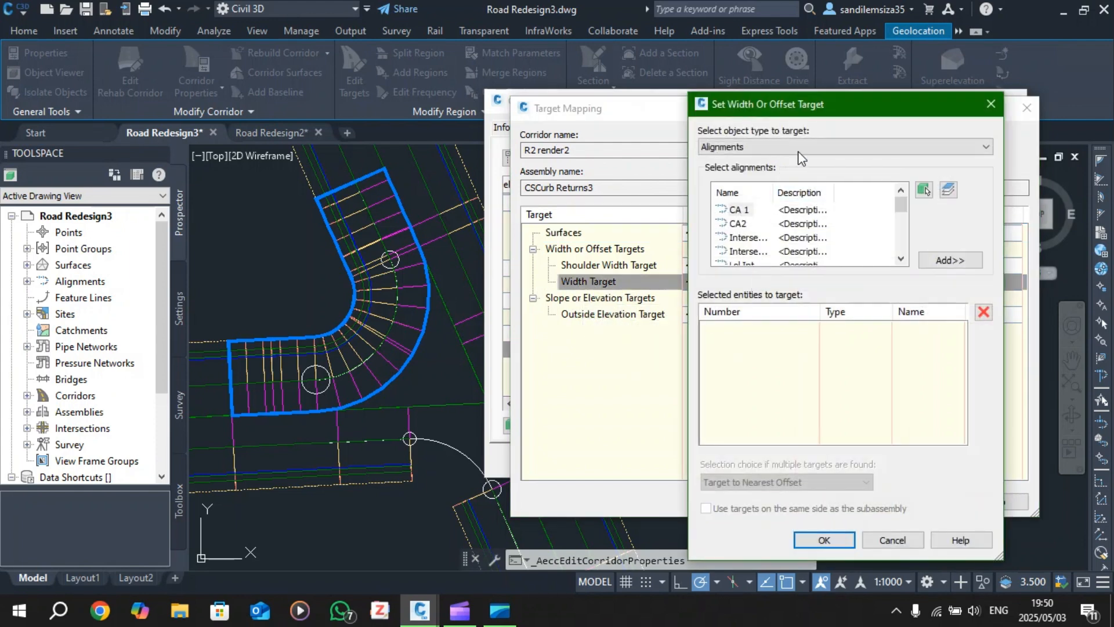
pyautogui.moveTo(807, 106); pyautogui.dragTo(662, 85)
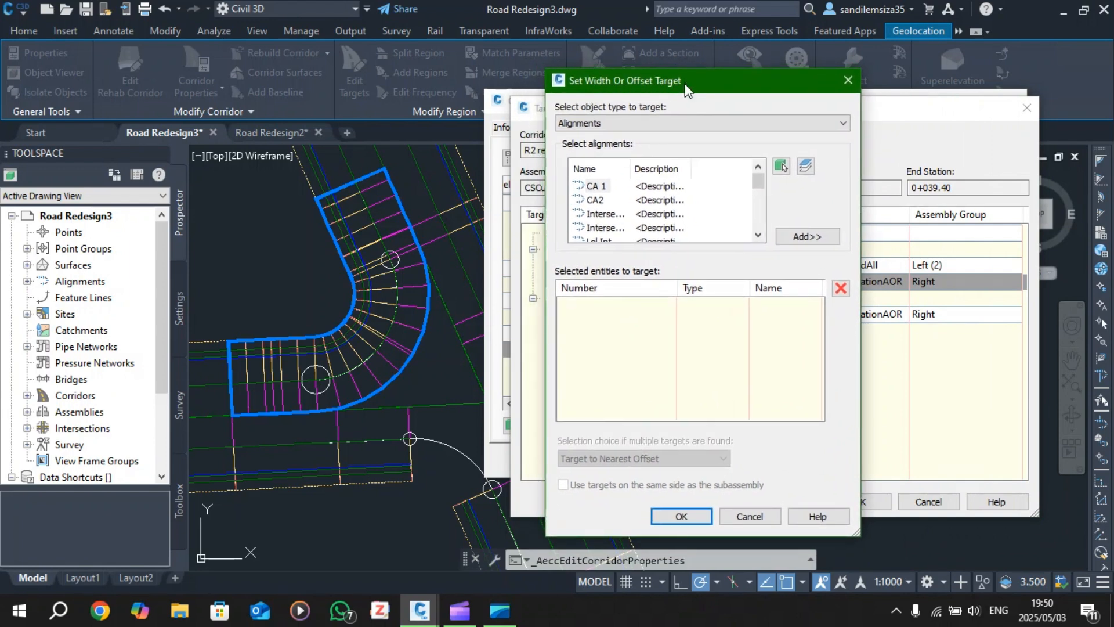
pyautogui.scroll(-3, 658, 227)
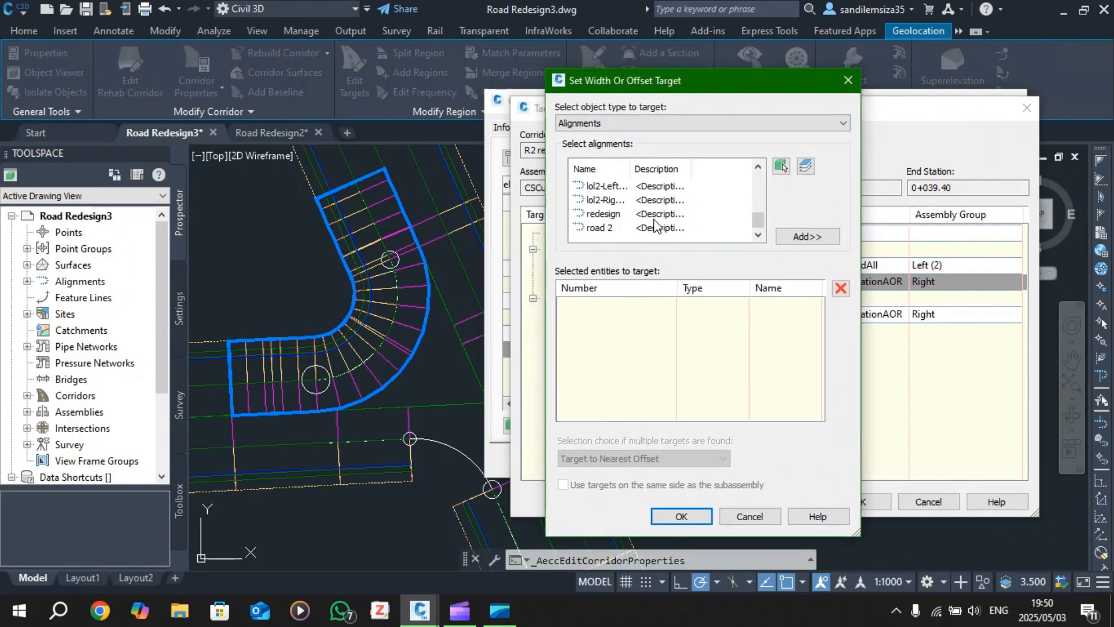
pyautogui.scroll(3, 655, 225)
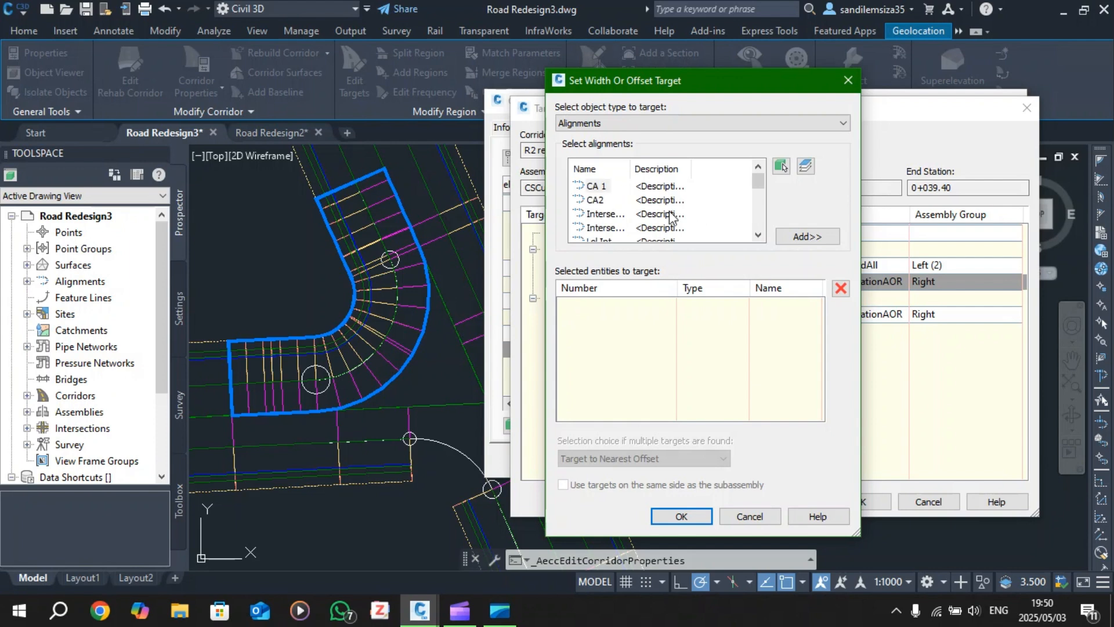
pyautogui.scroll(-1, 631, 228)
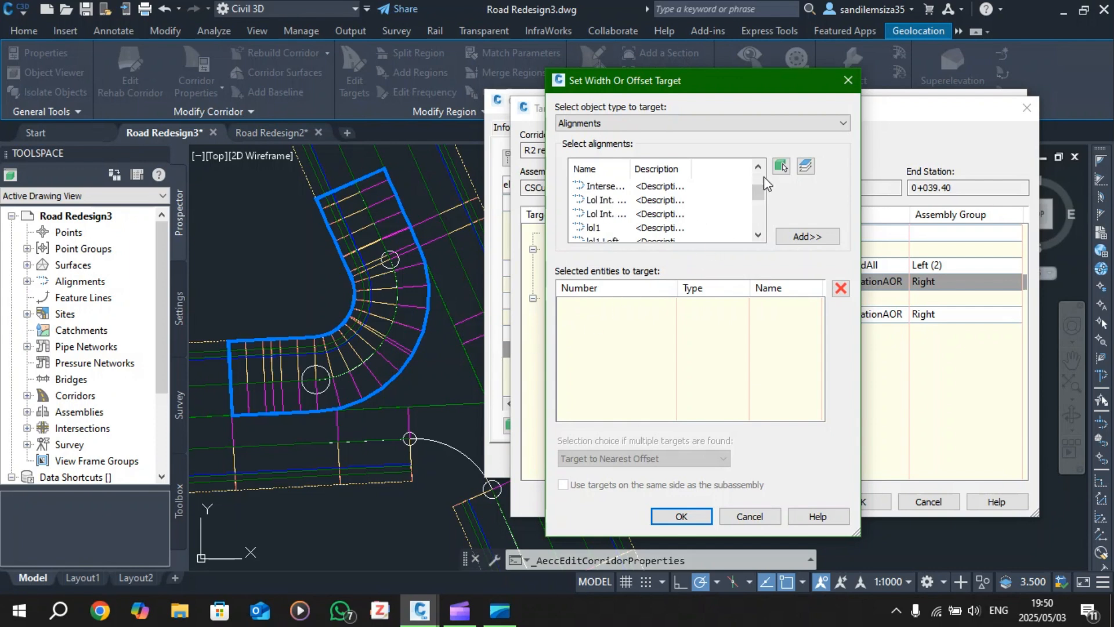
pyautogui.scroll(-3, 659, 217)
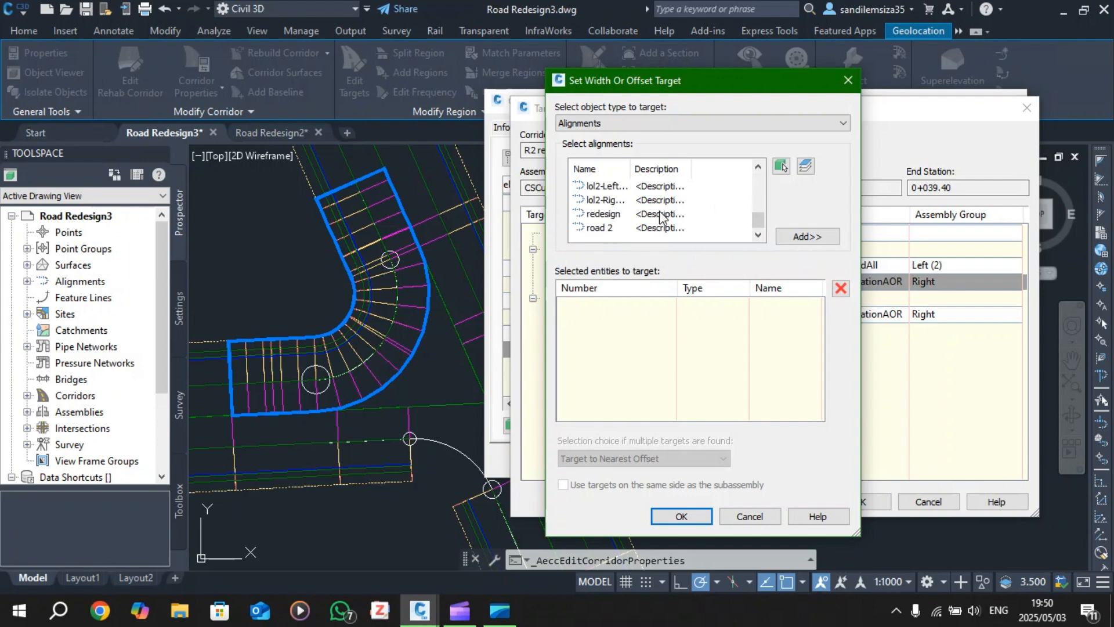
pyautogui.click(626, 215)
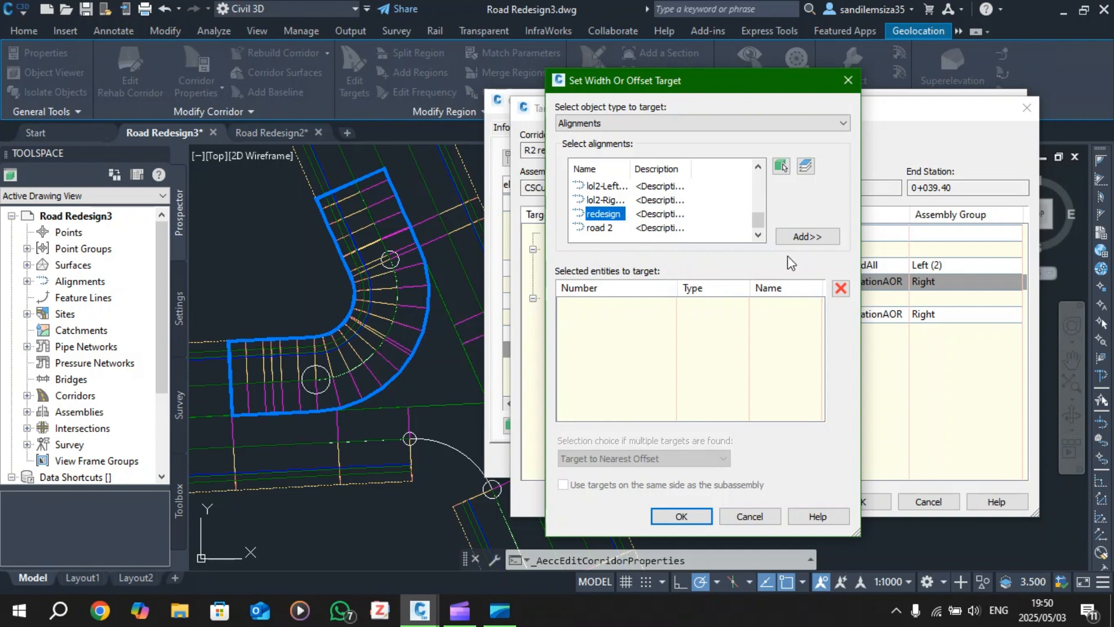
pyautogui.click(815, 236)
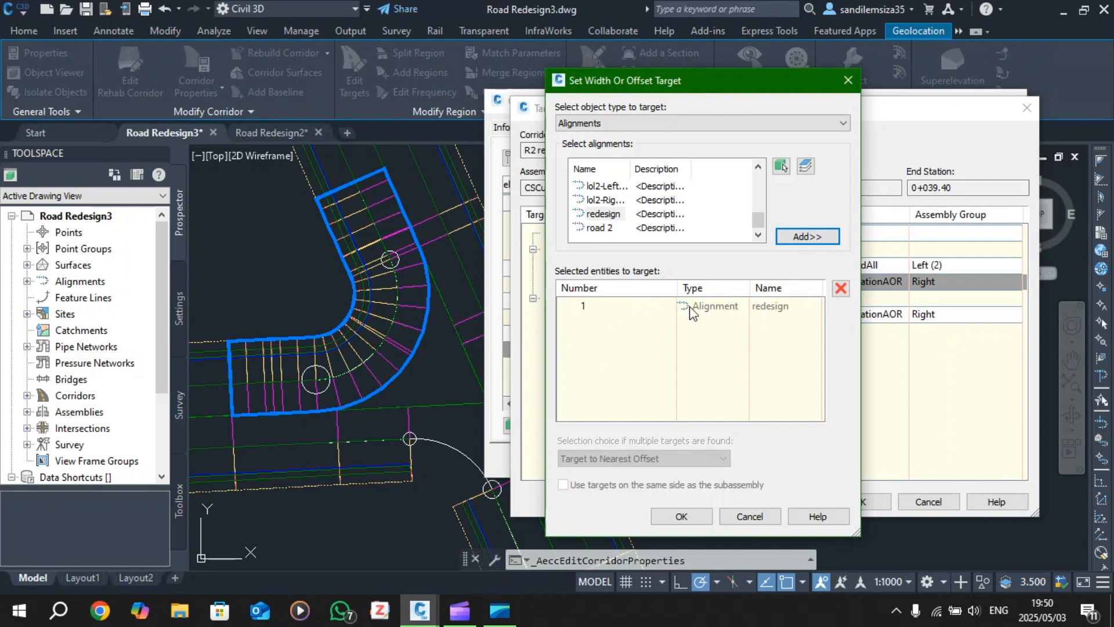
# - Try to pick the through road's centreline alignment from the drawing as a width target
pyautogui.click(610, 234)
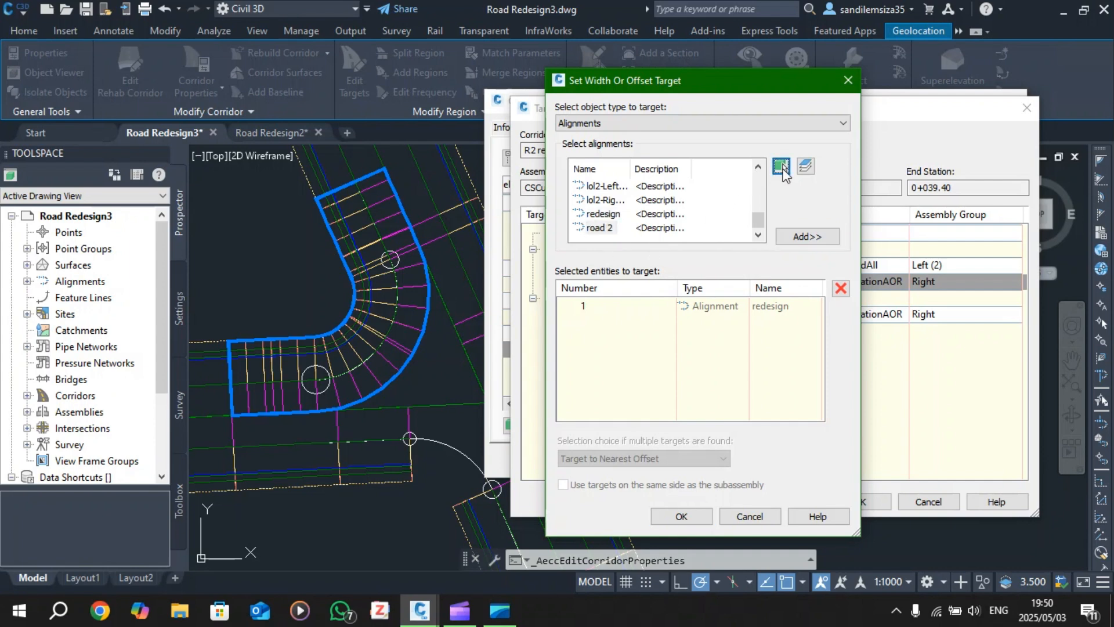
pyautogui.click(782, 166)
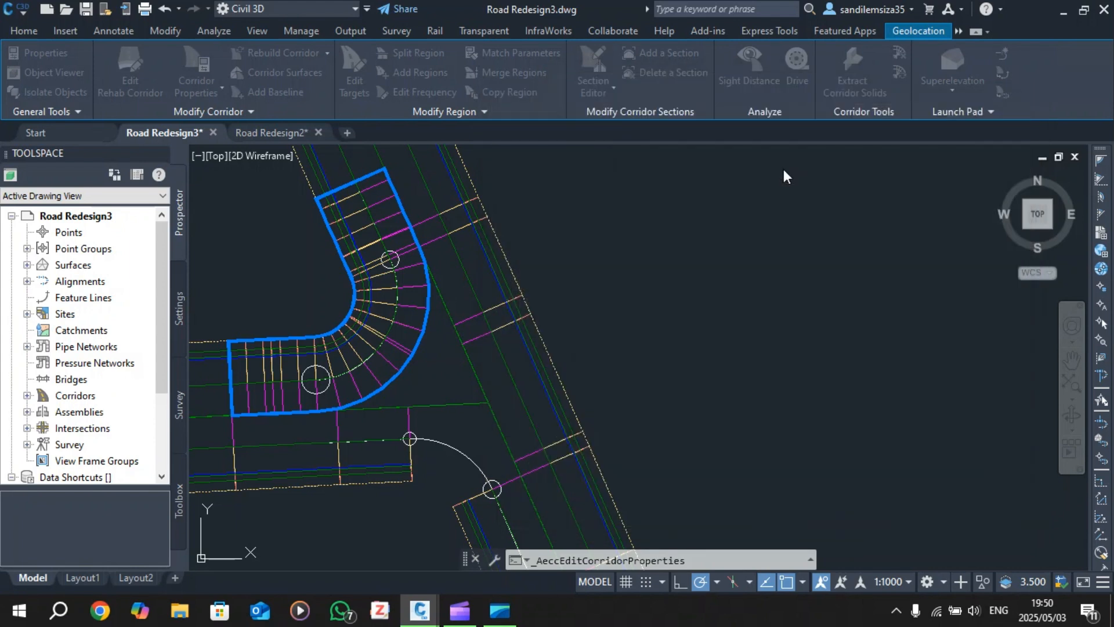
pyautogui.click(465, 355)
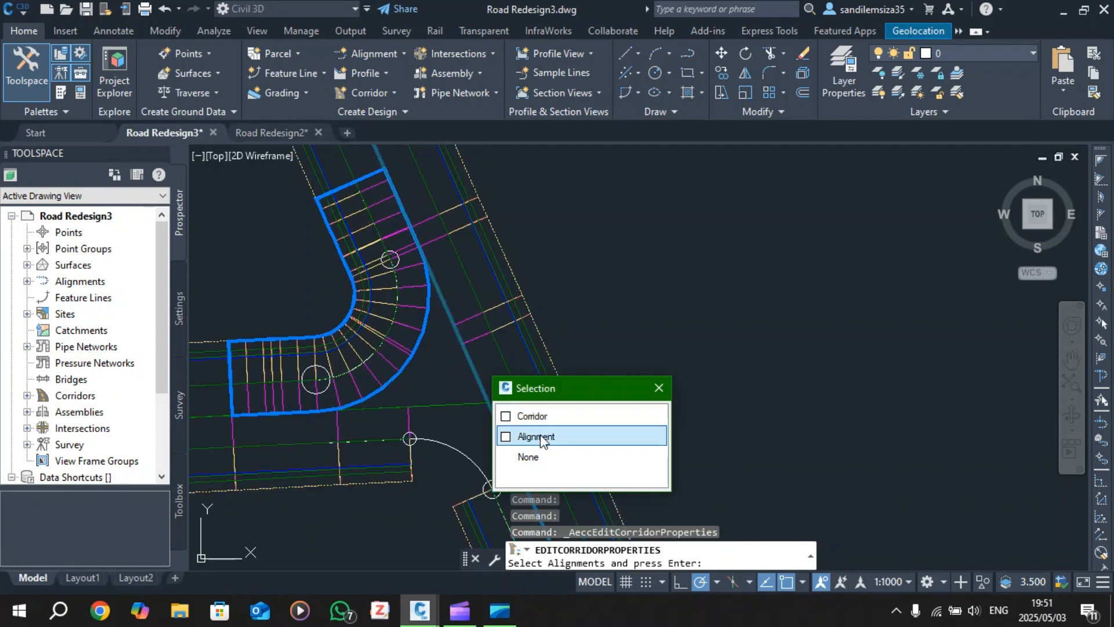
pyautogui.click(539, 435)
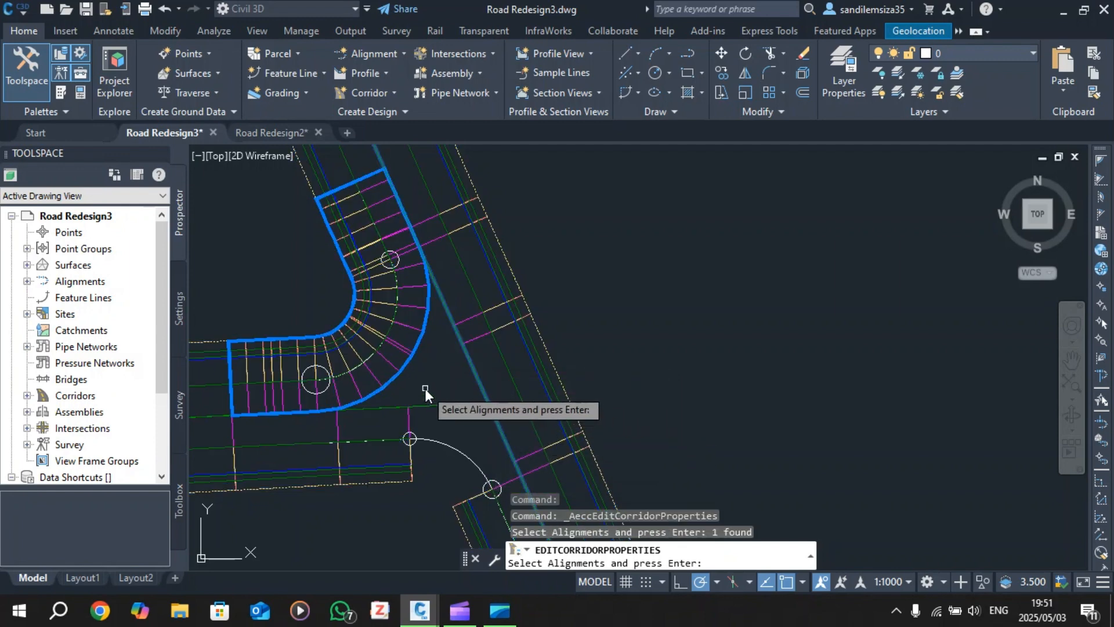
pyautogui.press('Return')
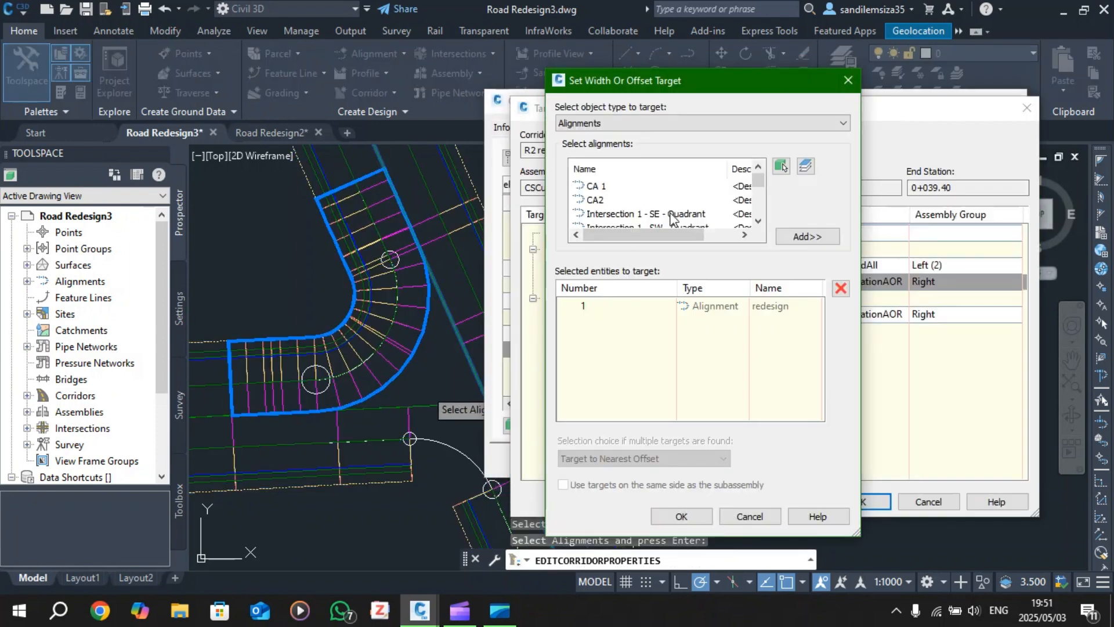
# - Add the road 2 alignment as the second width target of LaneSuperelevationAOR and accept the target list
pyautogui.scroll(-2, 687, 200)
pyautogui.click(598, 213)
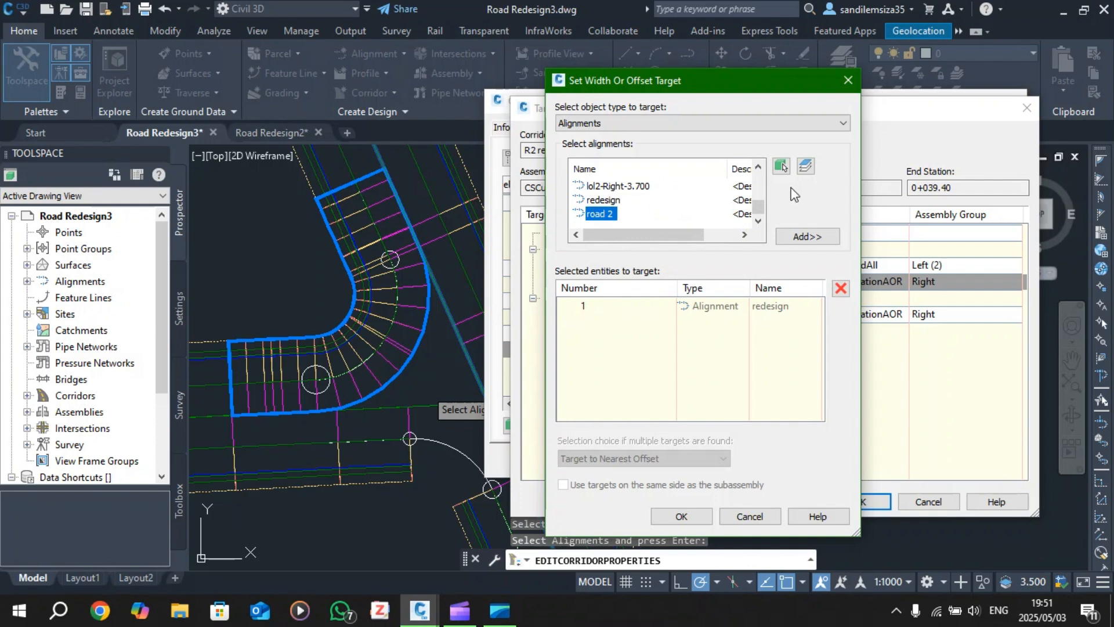
pyautogui.click(807, 237)
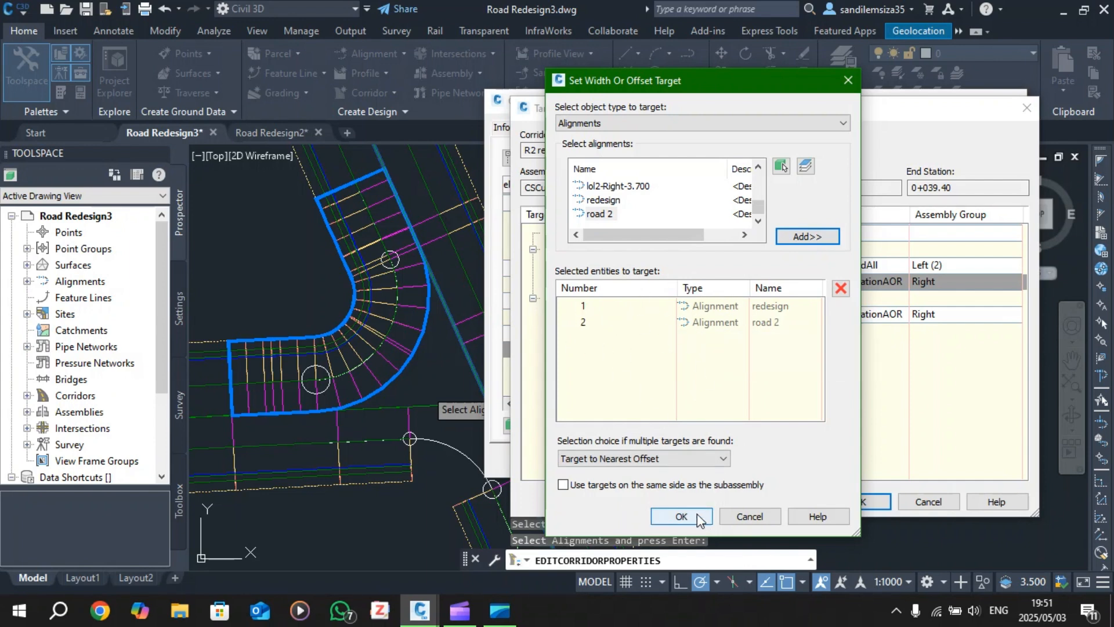
pyautogui.click(681, 516)
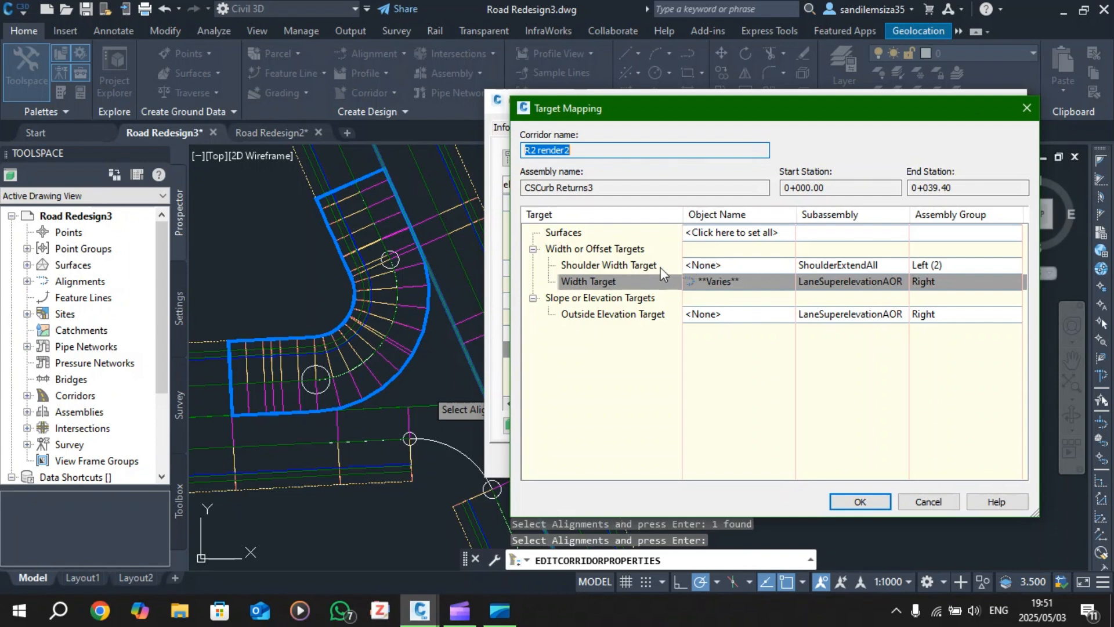
# - Accept the target mapping, rebuild the R2 render2 corridor with it, and deselect the corridor
pyautogui.click(872, 500)
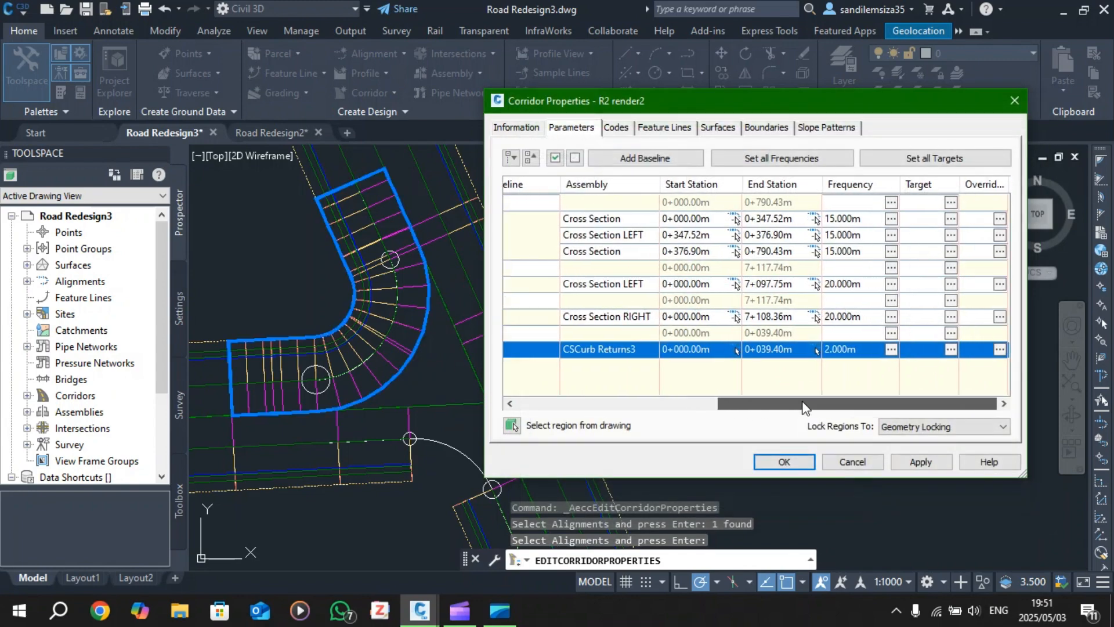
pyautogui.click(919, 460)
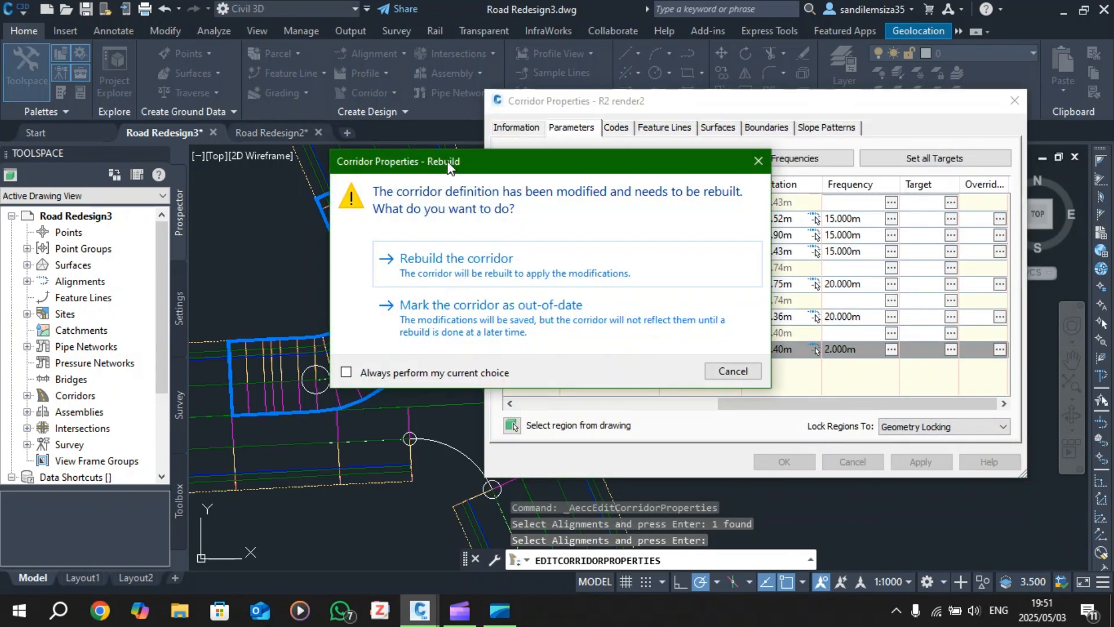
pyautogui.moveTo(447, 168); pyautogui.dragTo(658, 161)
pyautogui.click(676, 259)
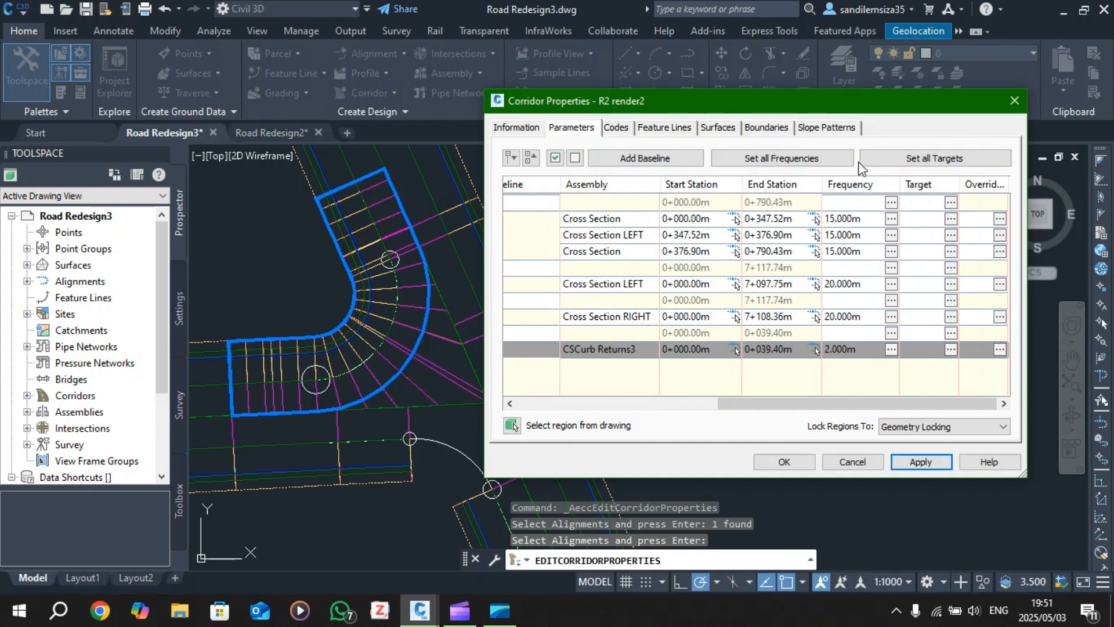
pyautogui.click(783, 462)
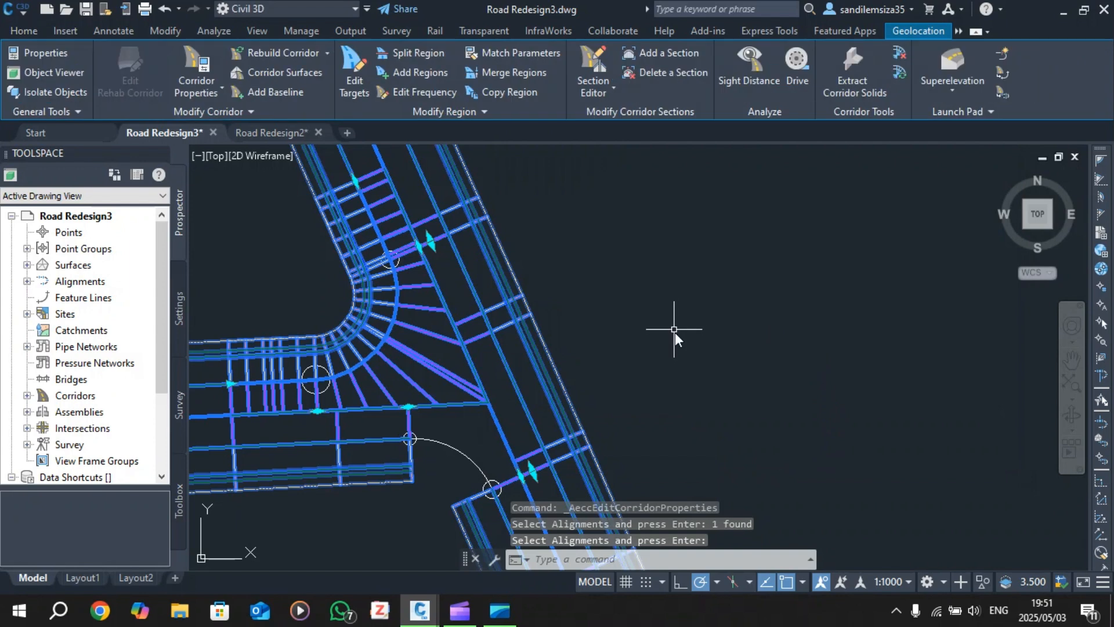
pyautogui.press('Escape')
# - Examine how the rebuilt upper curb return's lane sections extend to both road centrelines at the junction
pyautogui.scroll(-4, 676, 331)
pyautogui.scroll(2, 558, 440)
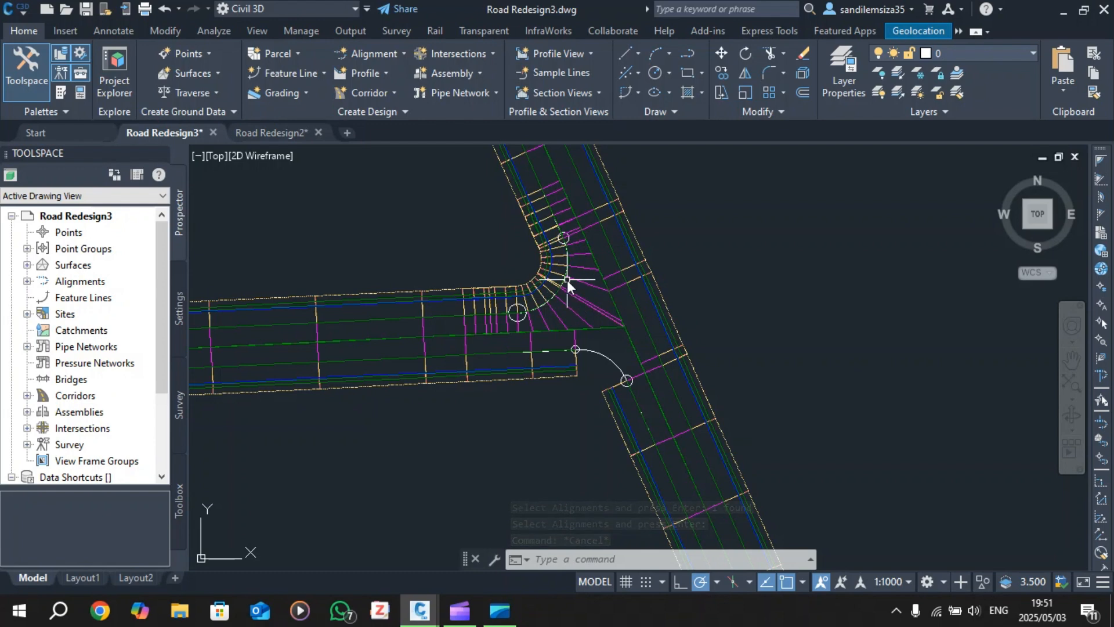
pyautogui.scroll(-2, 566, 280)
pyautogui.scroll(2, 568, 315)
pyautogui.scroll(-4, 567, 296)
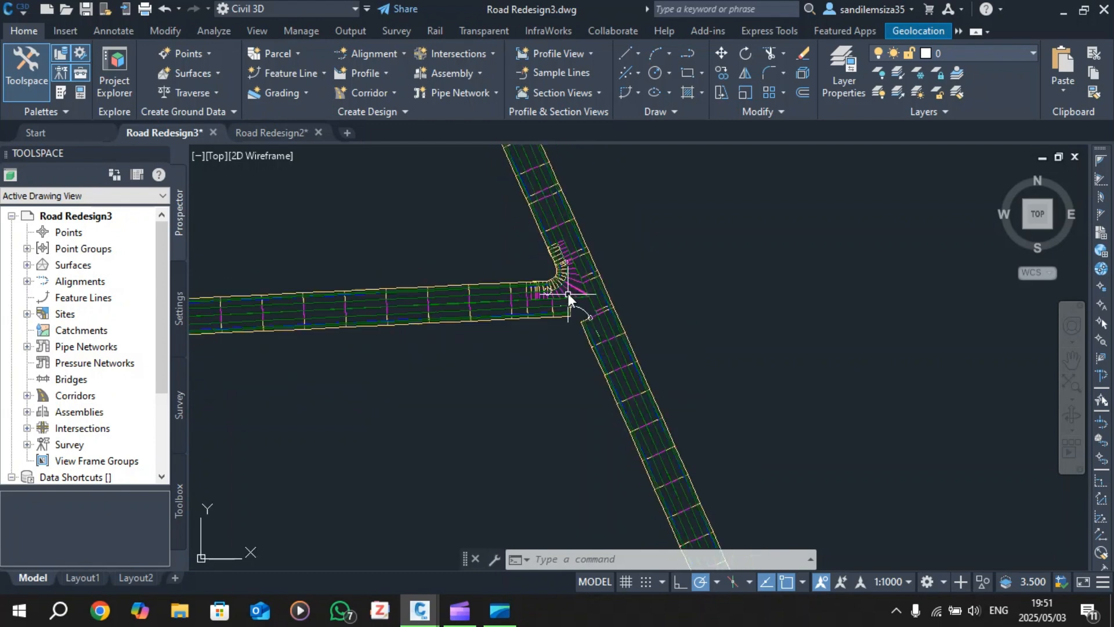
pyautogui.scroll(4, 568, 297)
pyautogui.scroll(-1, 569, 297)
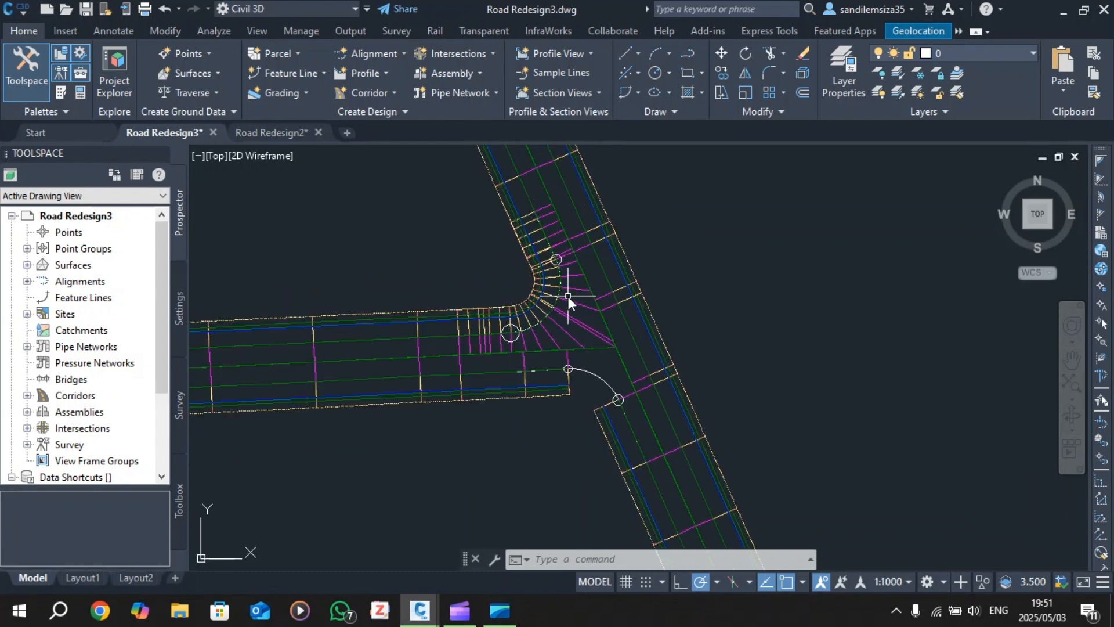
pyautogui.scroll(2, 569, 297)
pyautogui.scroll(-2, 569, 297)
pyautogui.scroll(2, 566, 295)
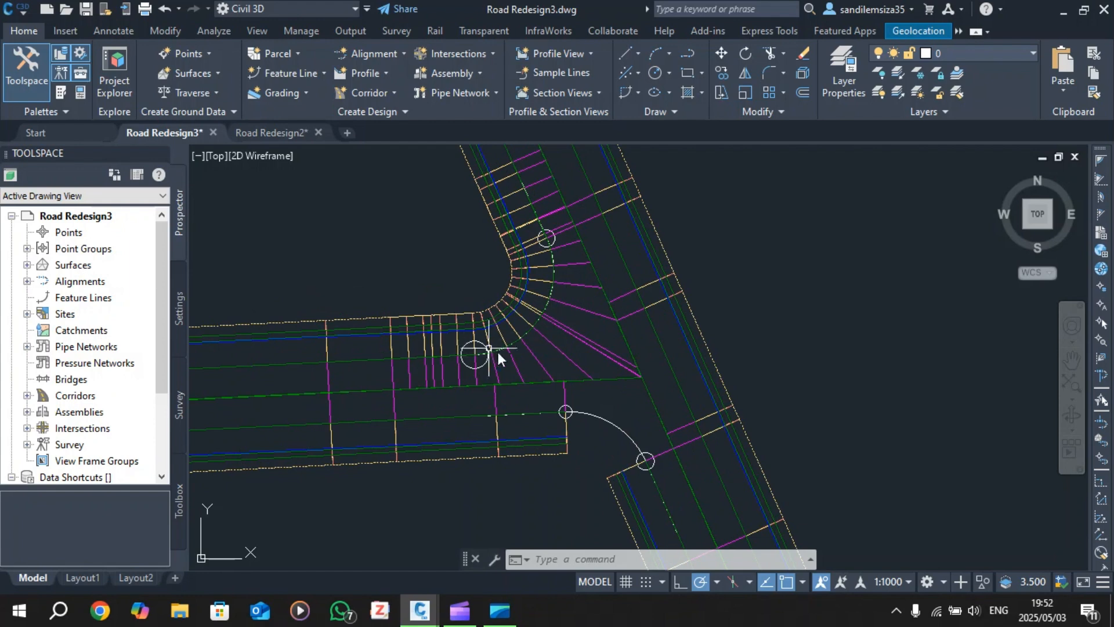
# - Delete the two marker circles at the ends of the upper curb return
pyautogui.scroll(-1, 491, 358)
pyautogui.scroll(3, 472, 339)
pyautogui.click(475, 335)
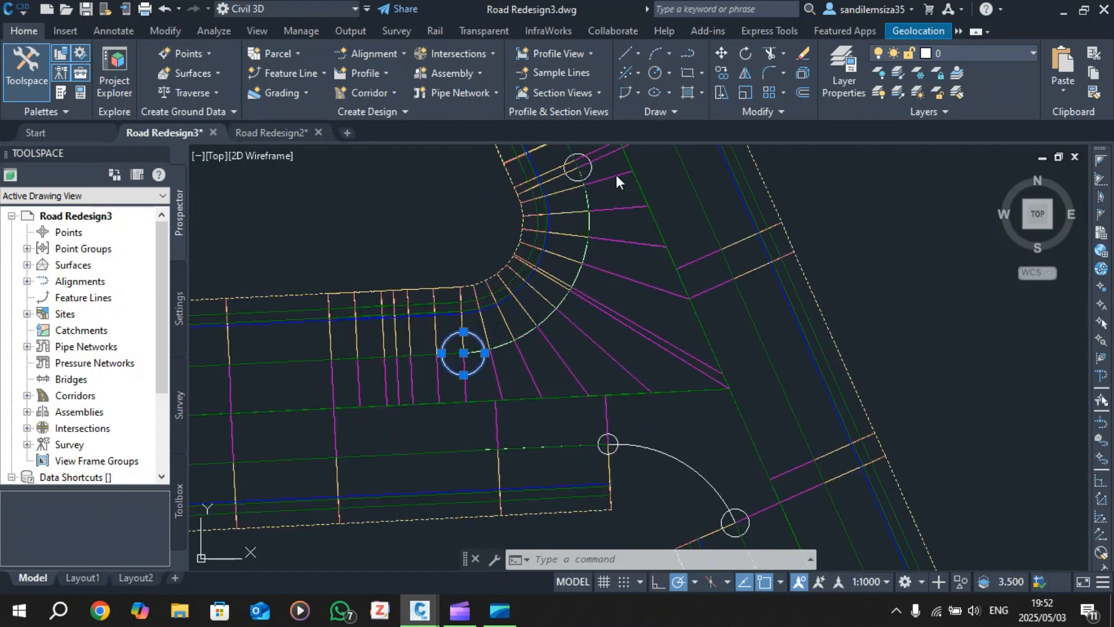
pyautogui.press('Delete')
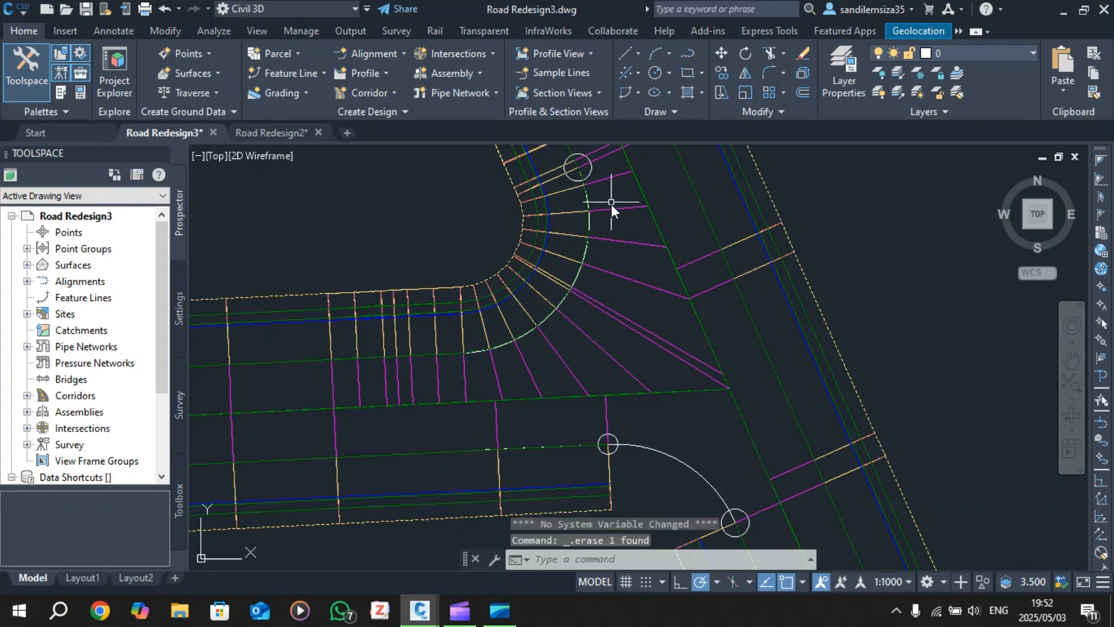
pyautogui.click(590, 171)
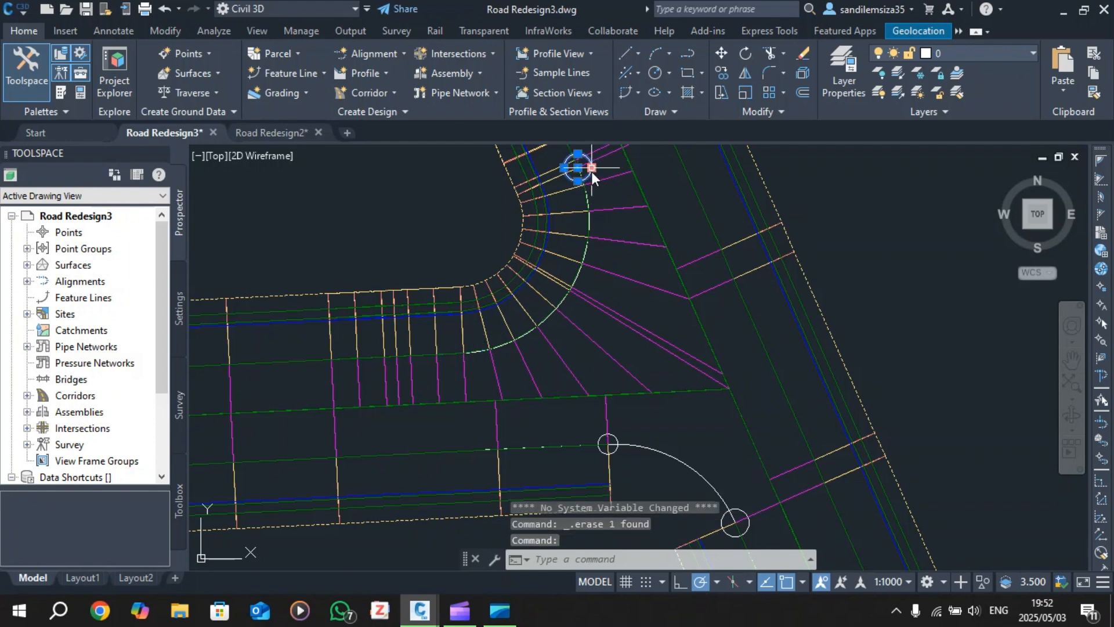
pyautogui.press('Delete')
# - Open the properties of the R2 render2 corridor and move the dialog clear of the lower curb return
pyautogui.scroll(-5, 604, 189)
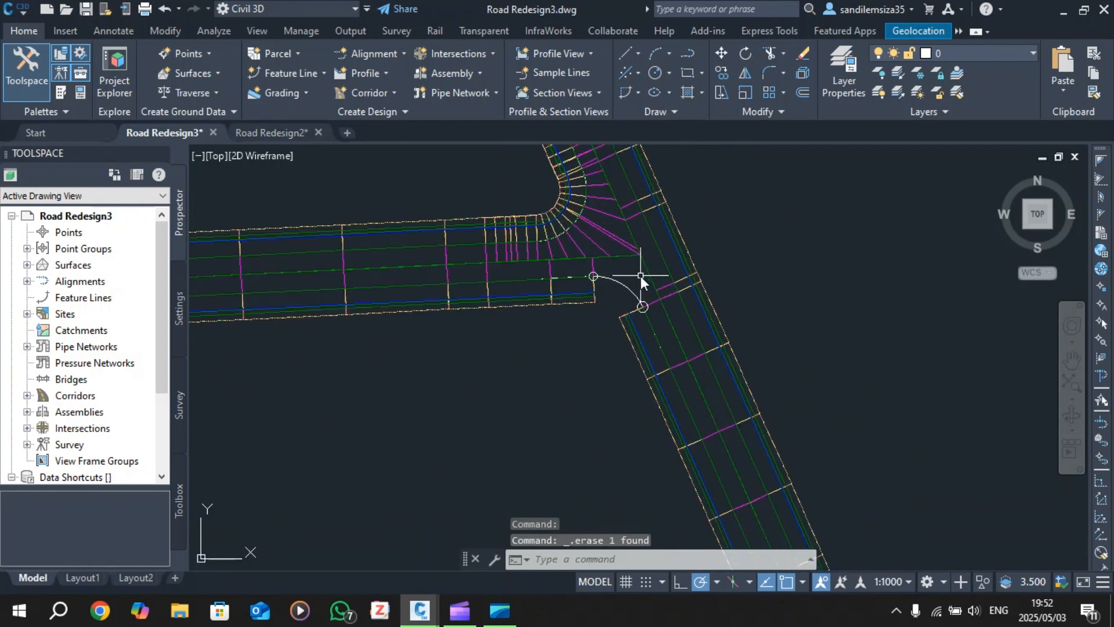
pyautogui.scroll(2, 640, 276)
pyautogui.scroll(1, 615, 276)
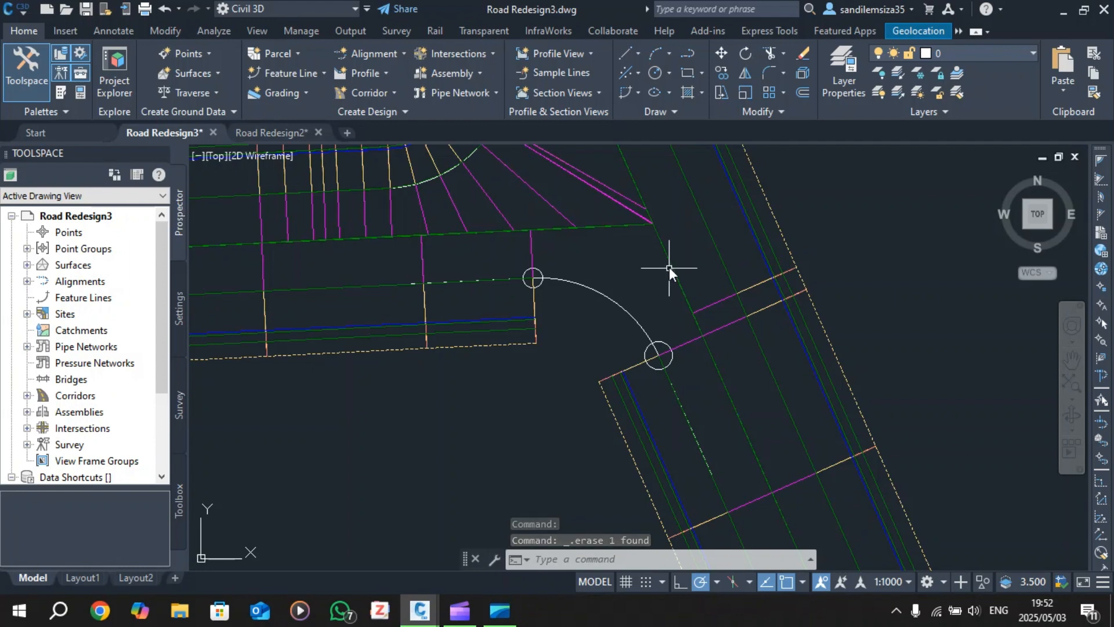
pyautogui.scroll(-3, 671, 272)
pyautogui.scroll(2, 662, 279)
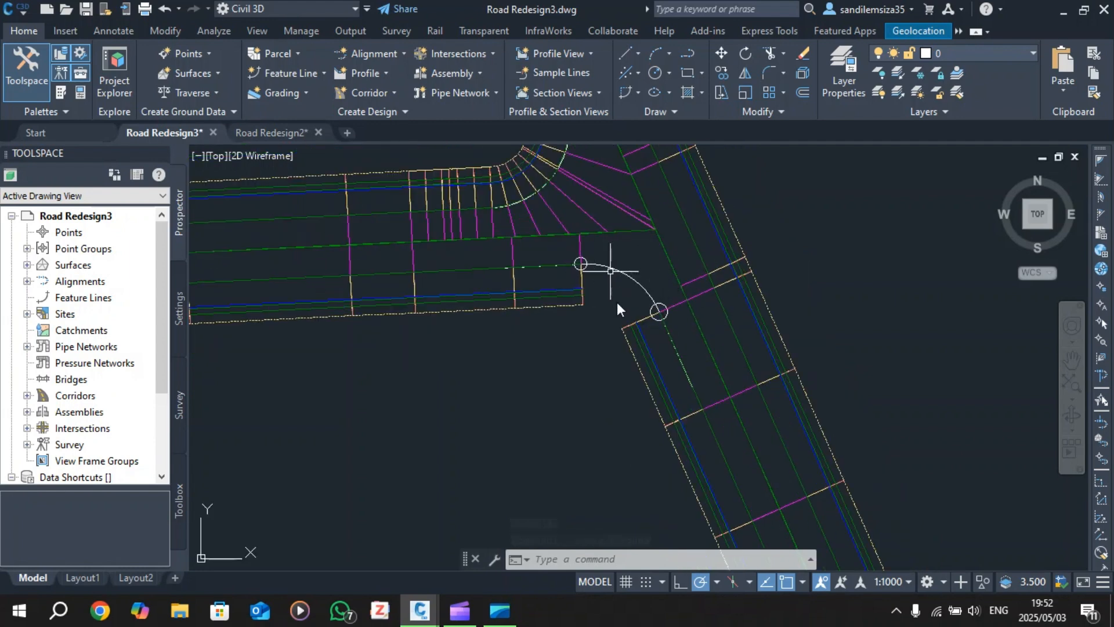
pyautogui.click(698, 173)
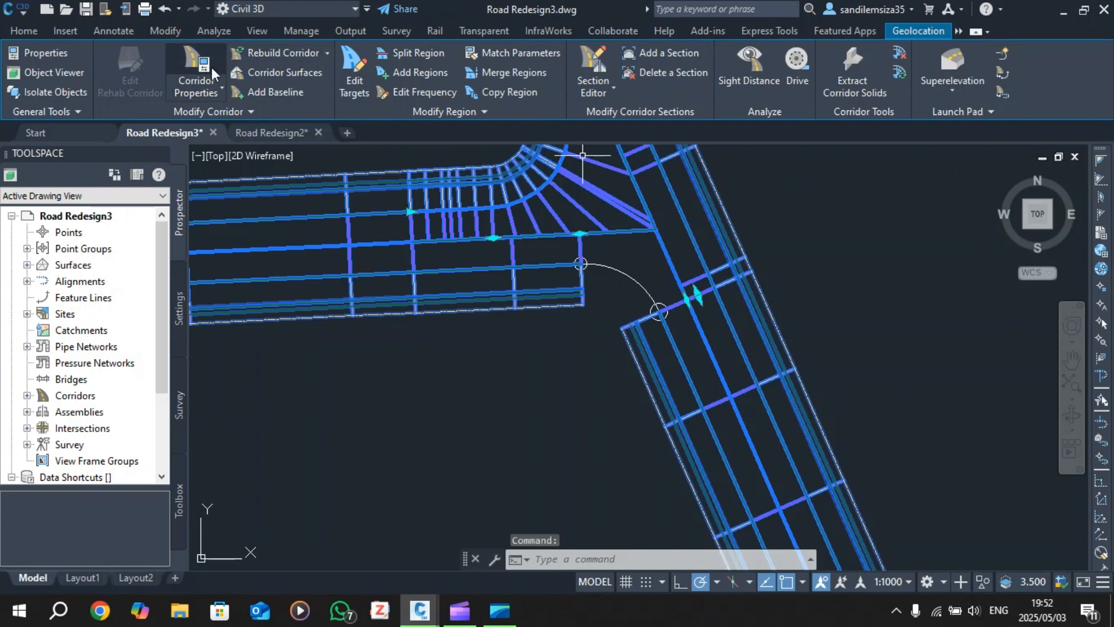
pyautogui.click(639, 211)
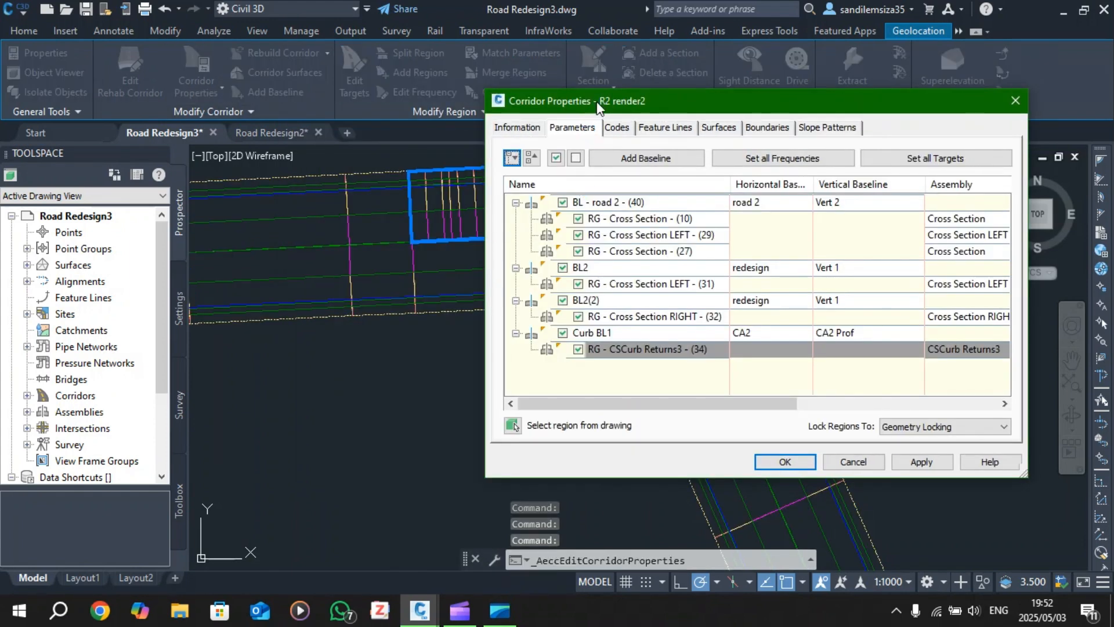
pyautogui.moveTo(607, 101); pyautogui.dragTo(802, 103)
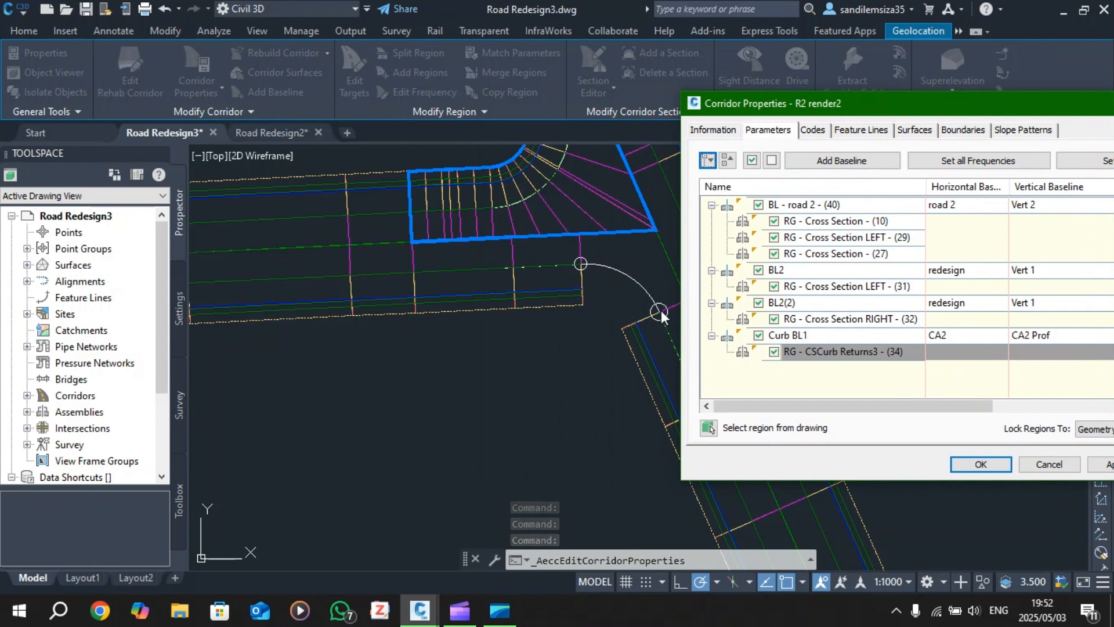
pyautogui.click(787, 385)
pyautogui.rightClick(785, 377)
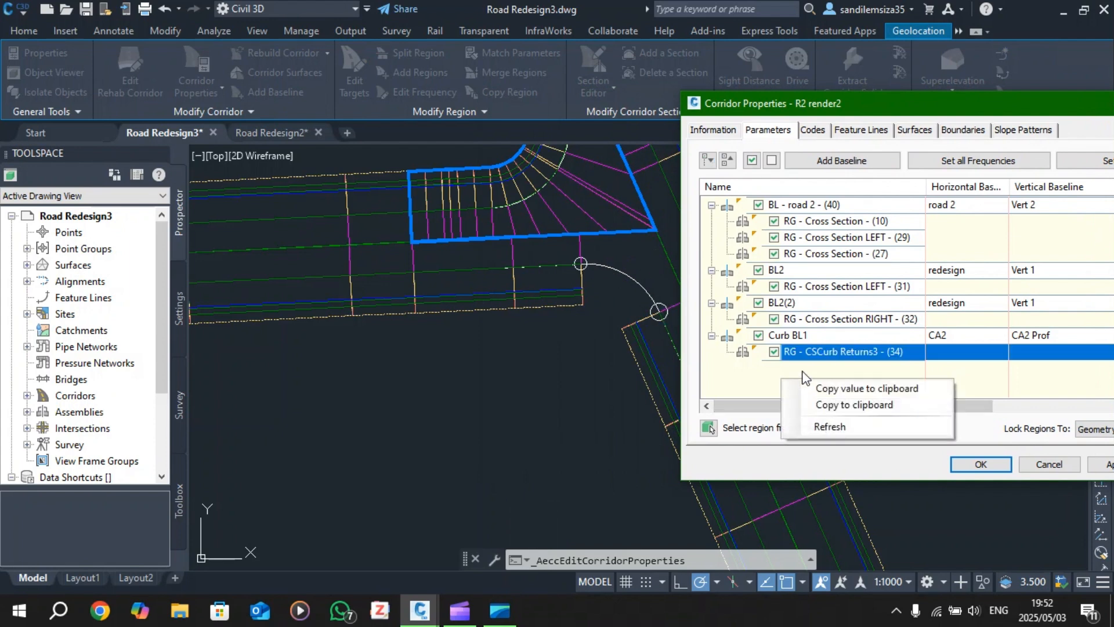
pyautogui.click(775, 383)
# - Add an alignment-and-profile baseline named Curb BL2, using the lower curb return's alignment CA 1
pyautogui.click(849, 167)
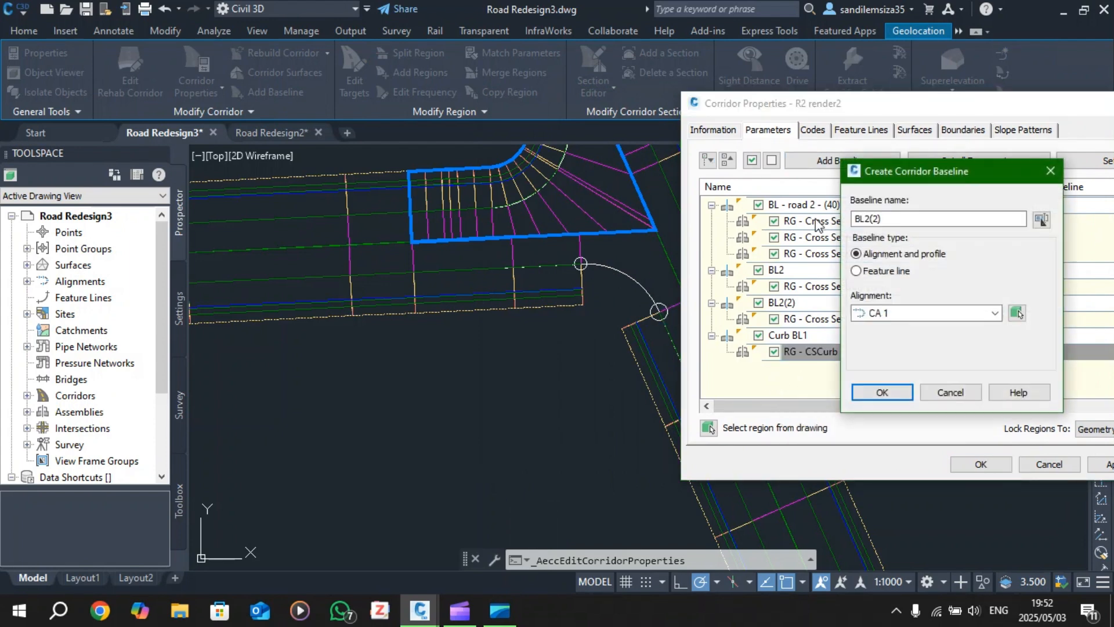
pyautogui.moveTo(880, 218); pyautogui.dragTo(850, 224)
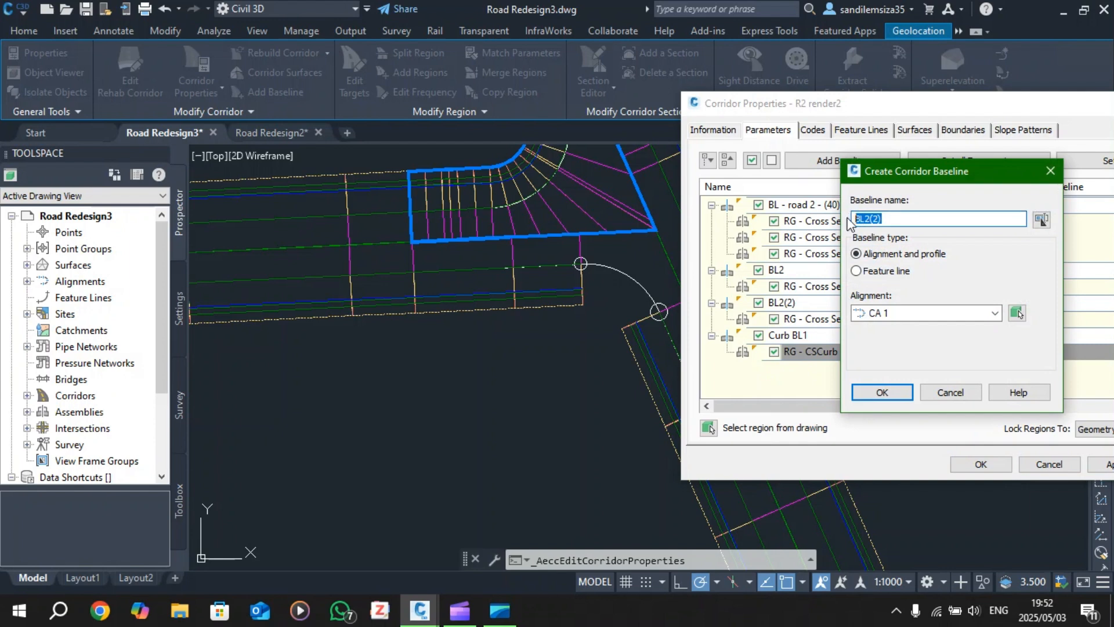
pyautogui.write('Curb')
pyautogui.click(931, 316)
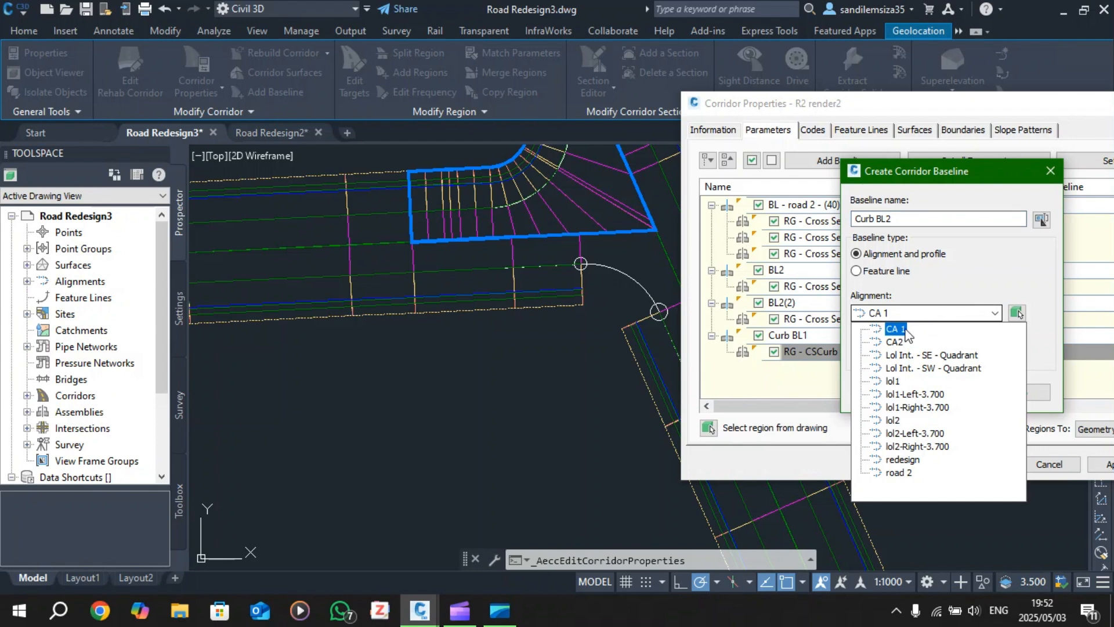
pyautogui.click(955, 317)
pyautogui.click(1016, 313)
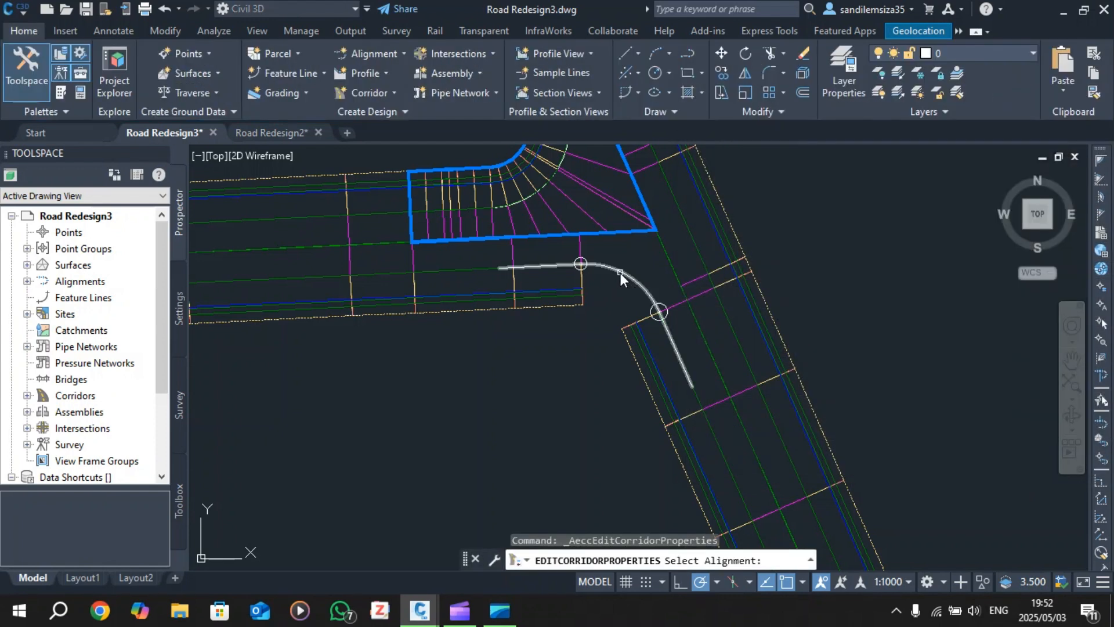
pyautogui.click(621, 273)
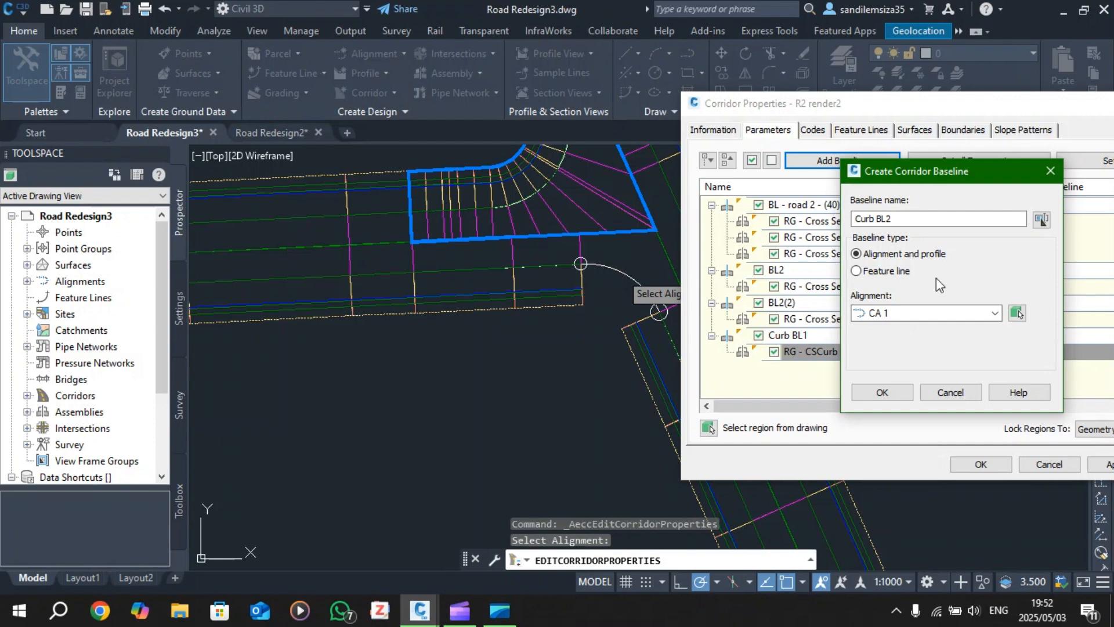
pyautogui.click(882, 392)
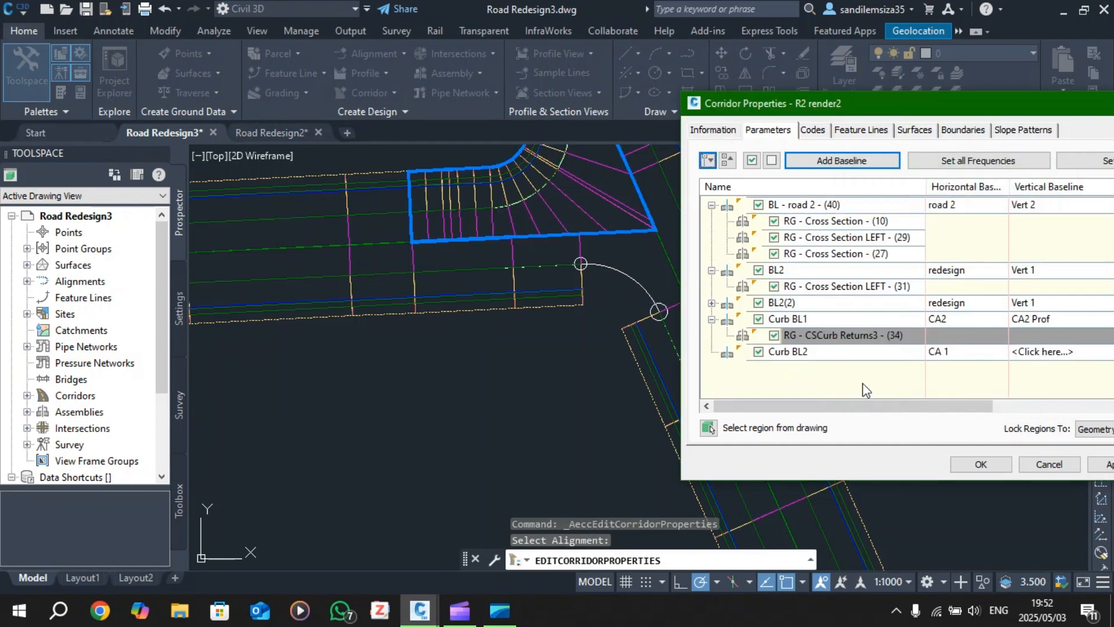
# - Assign the profile CA1 Prof as the vertical baseline of Curb BL2
pyautogui.click(821, 354)
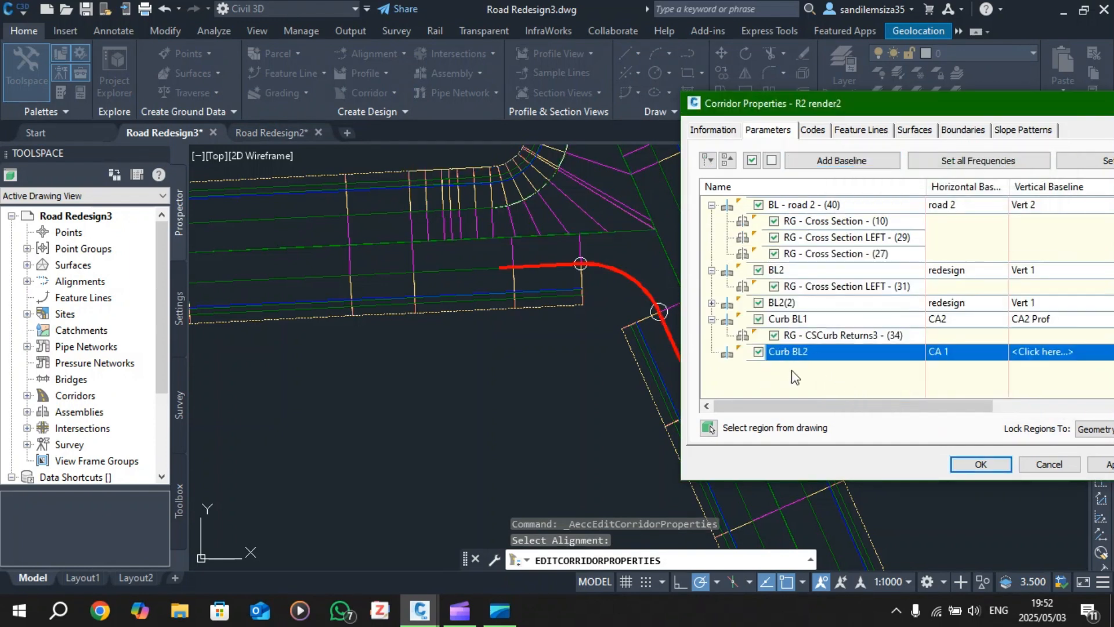
pyautogui.moveTo(806, 405); pyautogui.dragTo(873, 406)
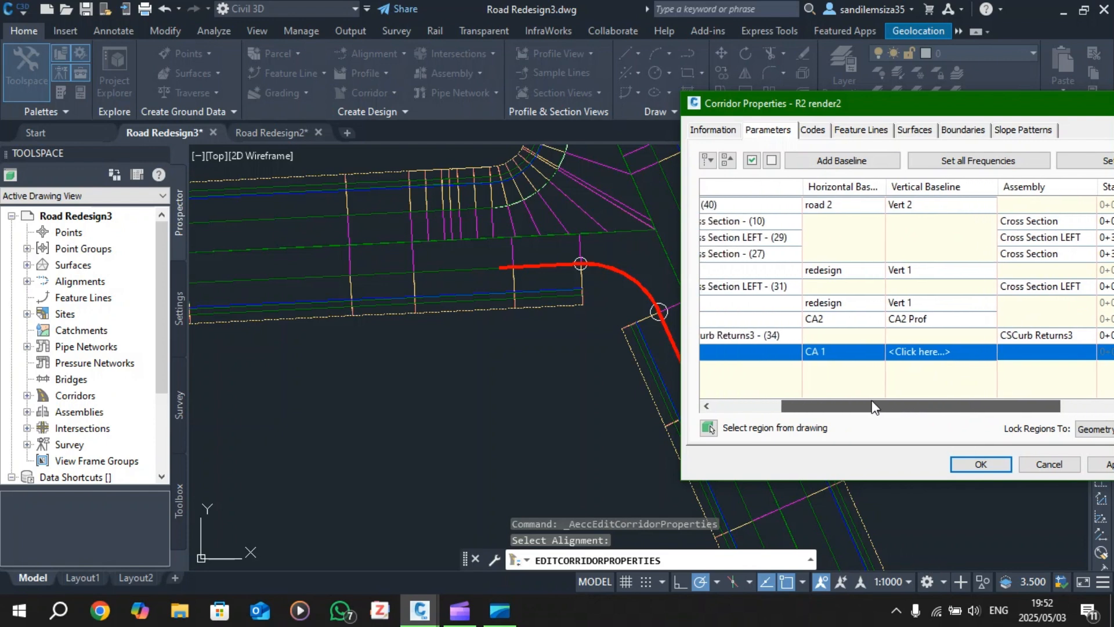
pyautogui.click(944, 352)
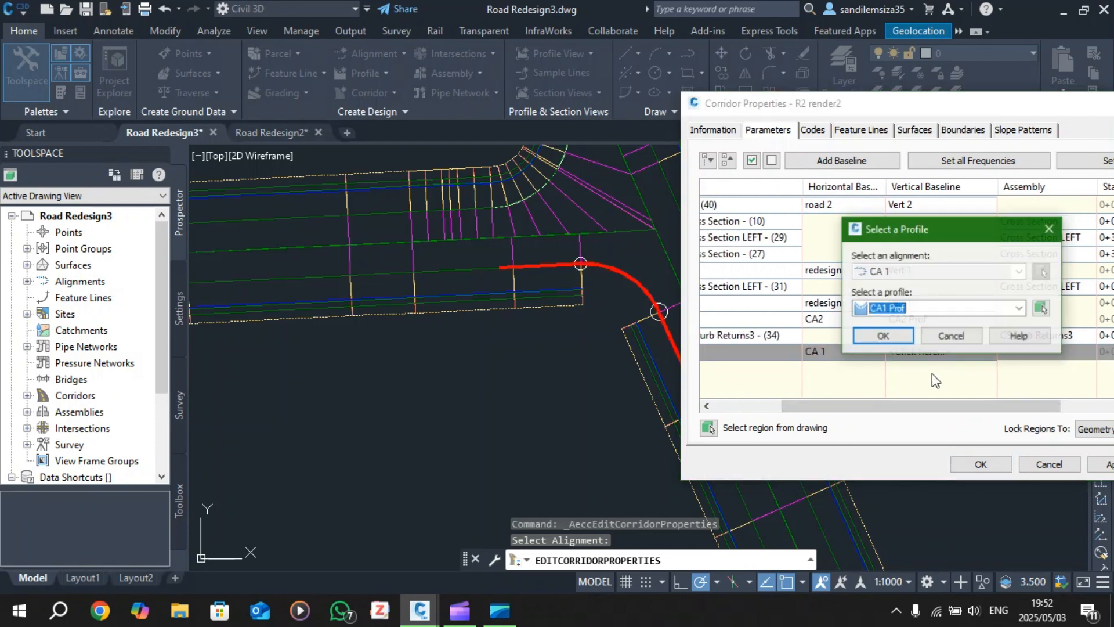
pyautogui.moveTo(937, 225); pyautogui.dragTo(817, 226)
pyautogui.click(824, 303)
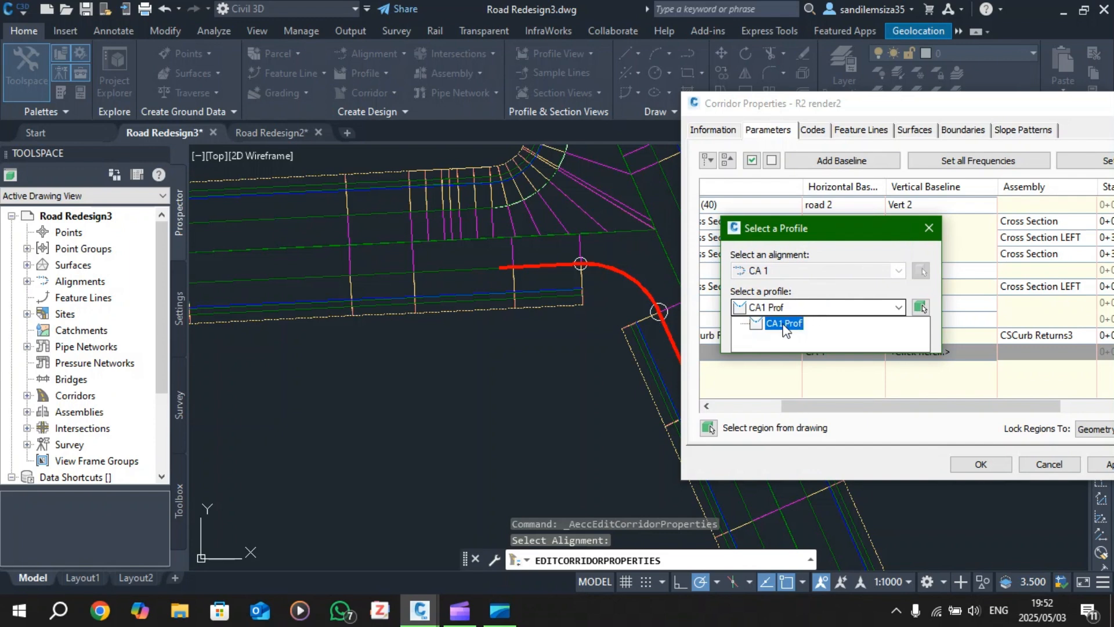
pyautogui.click(784, 325)
pyautogui.click(778, 333)
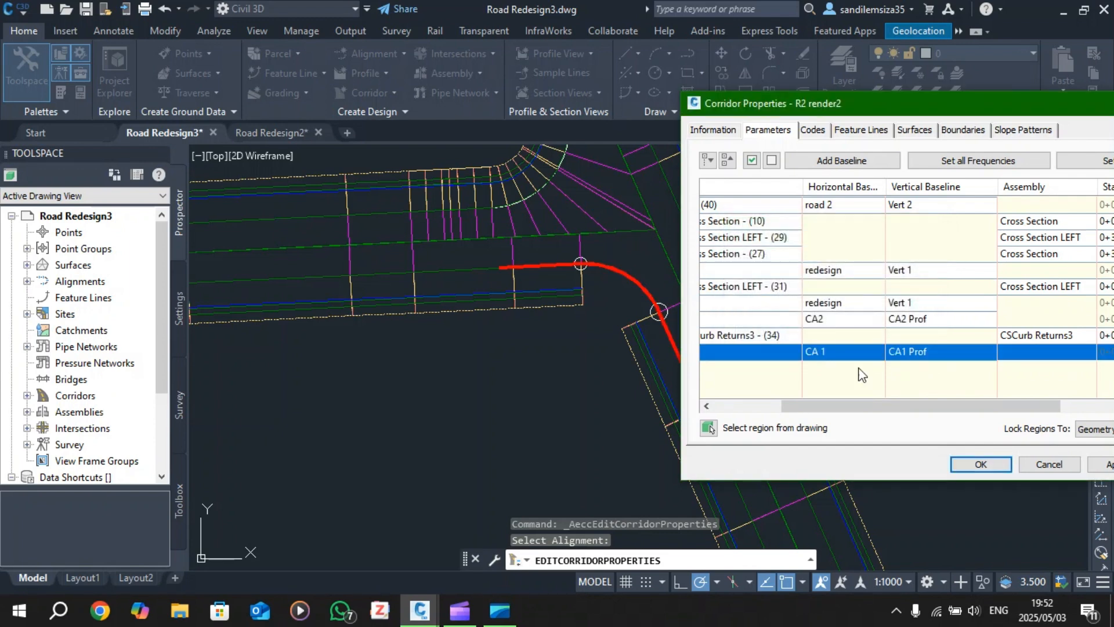
# - Add a region with the CSCurb Returns3 assembly to the Curb BL2 baseline
pyautogui.moveTo(830, 405); pyautogui.dragTo(762, 404)
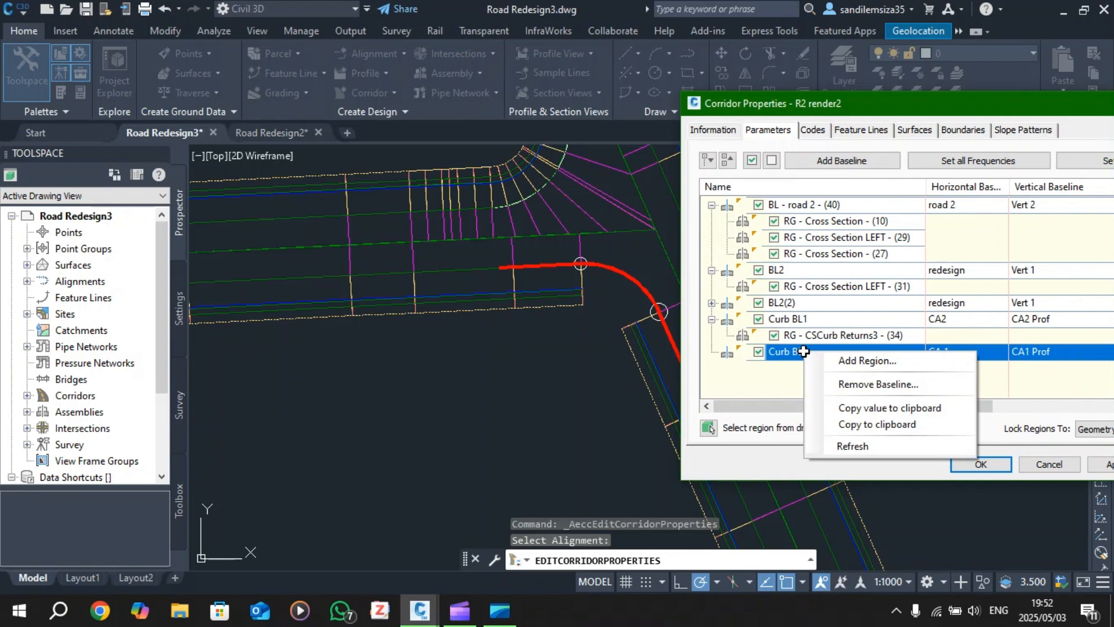
pyautogui.click(854, 363)
pyautogui.click(765, 309)
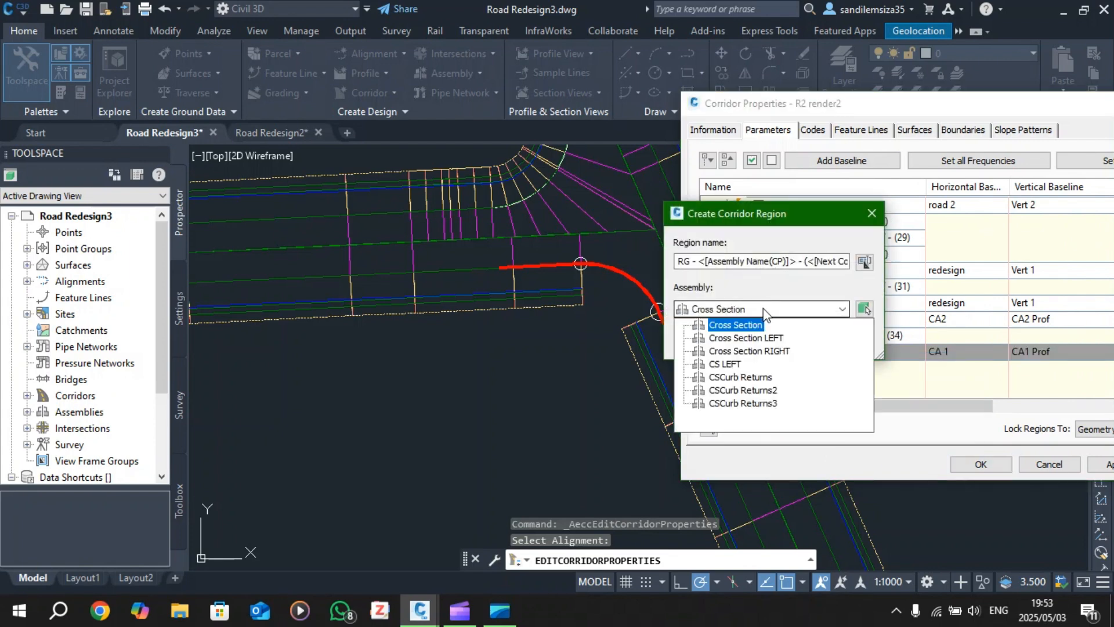
pyautogui.click(749, 405)
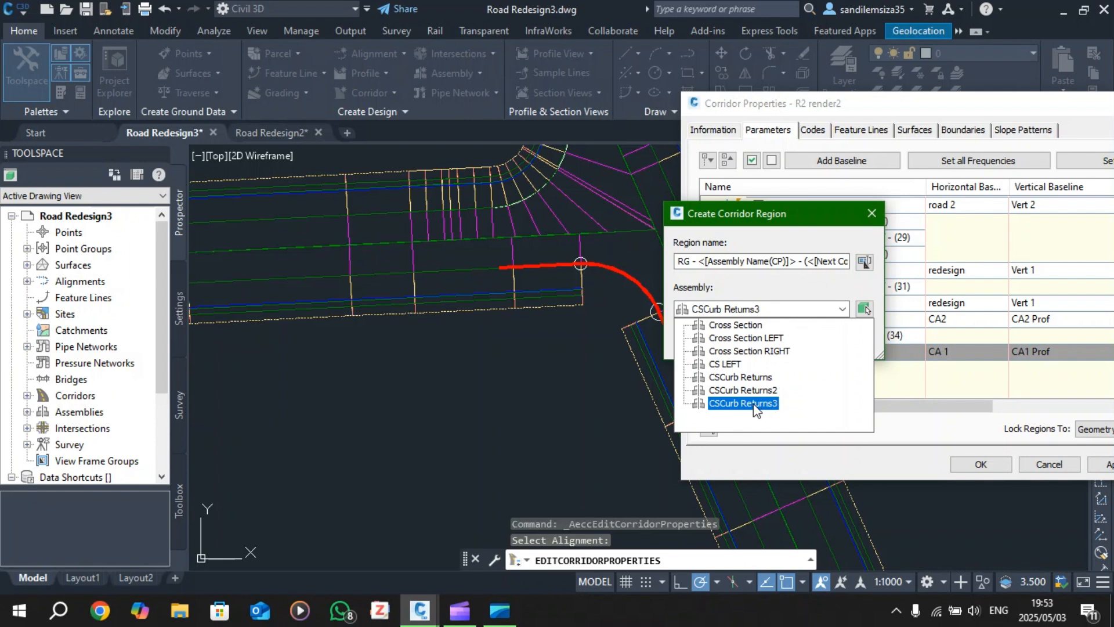
pyautogui.click(754, 405)
pyautogui.click(717, 340)
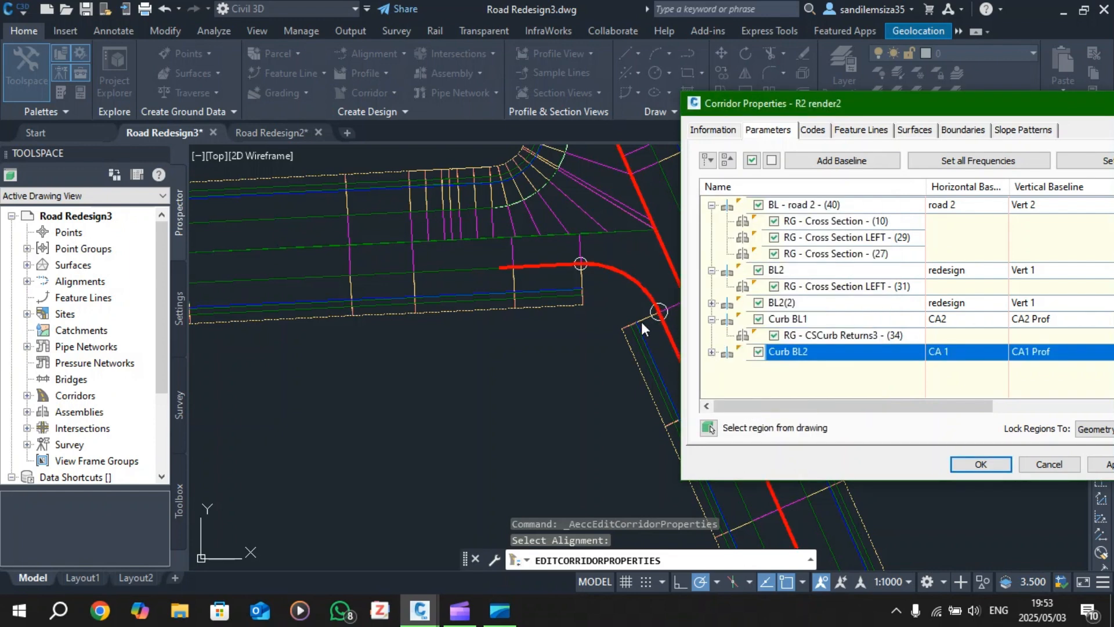
# - Change the assembly of the Curb BL2 region to CSCurb Returns2
pyautogui.moveTo(846, 408); pyautogui.dragTo(1003, 406)
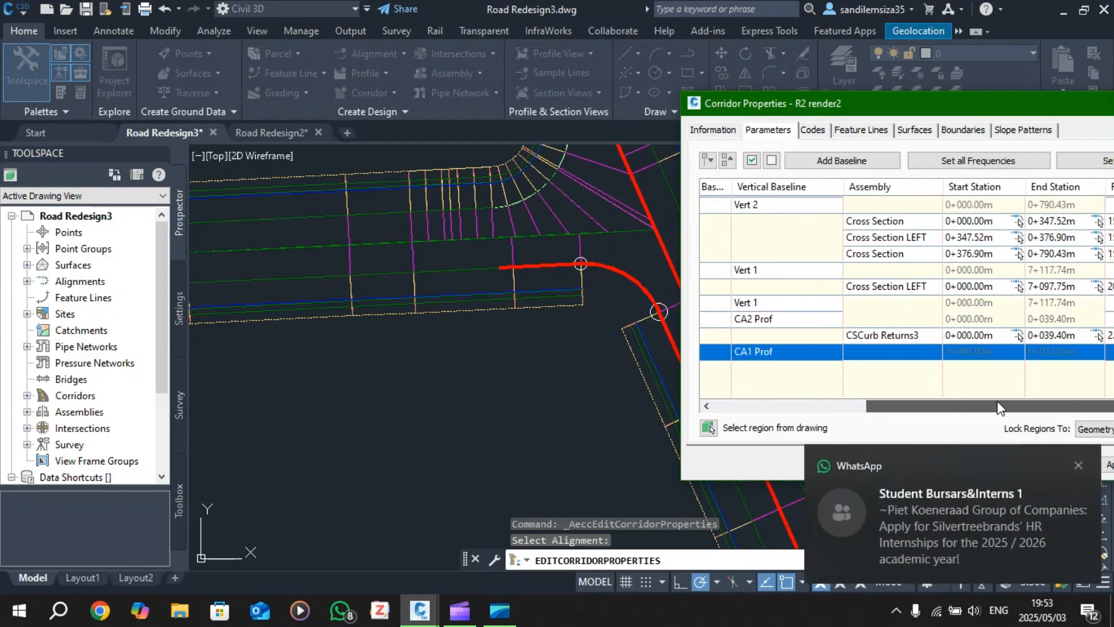
pyautogui.click(1078, 465)
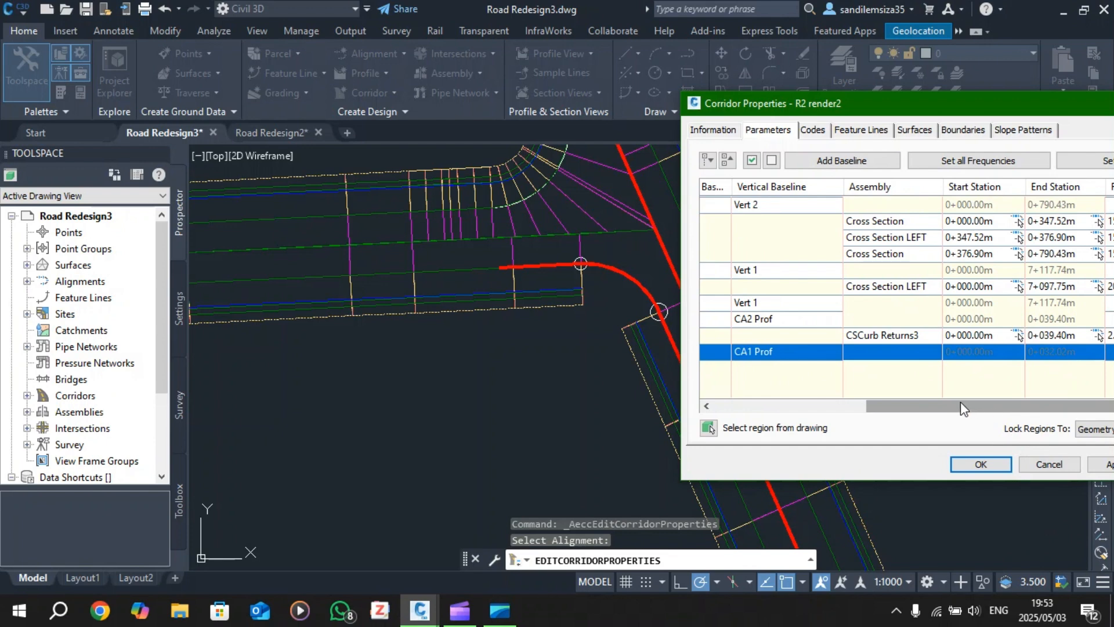
pyautogui.moveTo(908, 410); pyautogui.dragTo(745, 410)
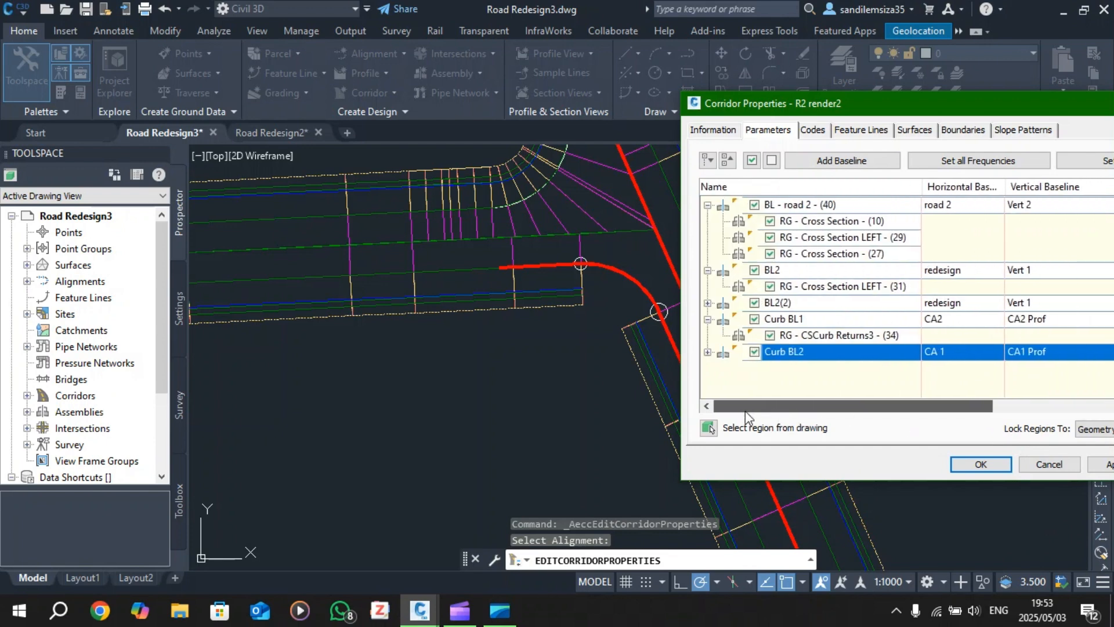
pyautogui.click(712, 352)
pyautogui.click(829, 369)
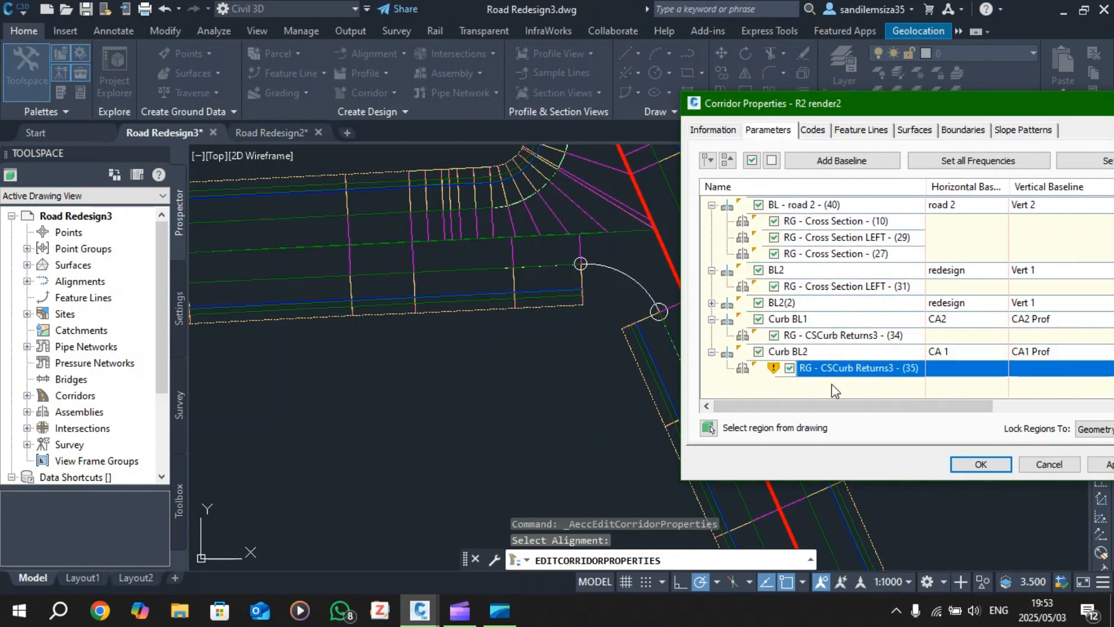
pyautogui.moveTo(828, 406); pyautogui.dragTo(910, 409)
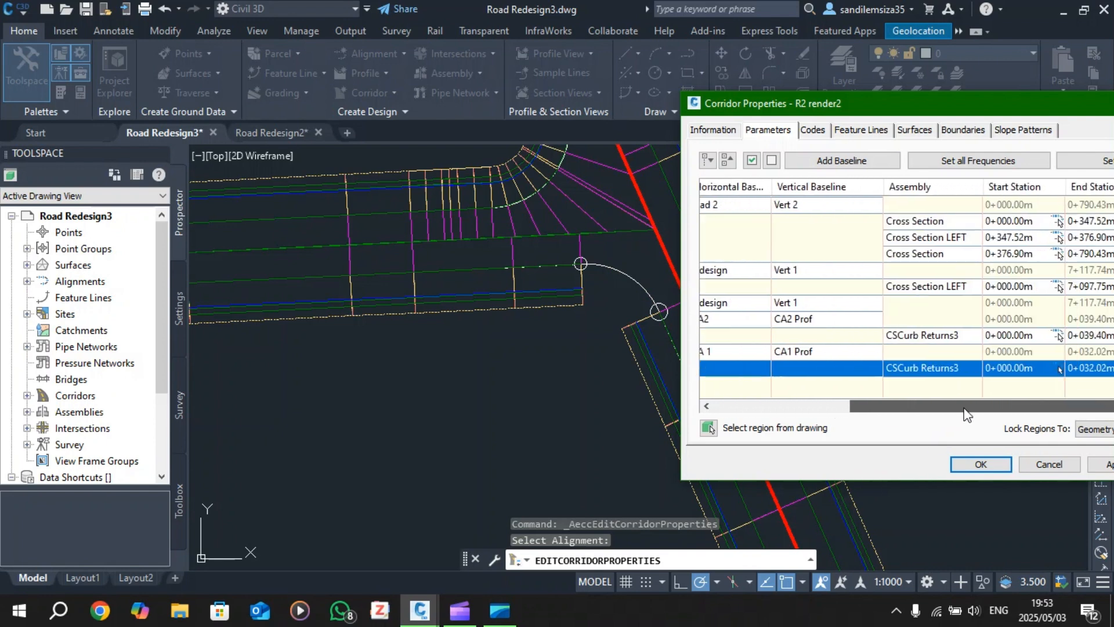
pyautogui.doubleClick(949, 367)
pyautogui.click(840, 309)
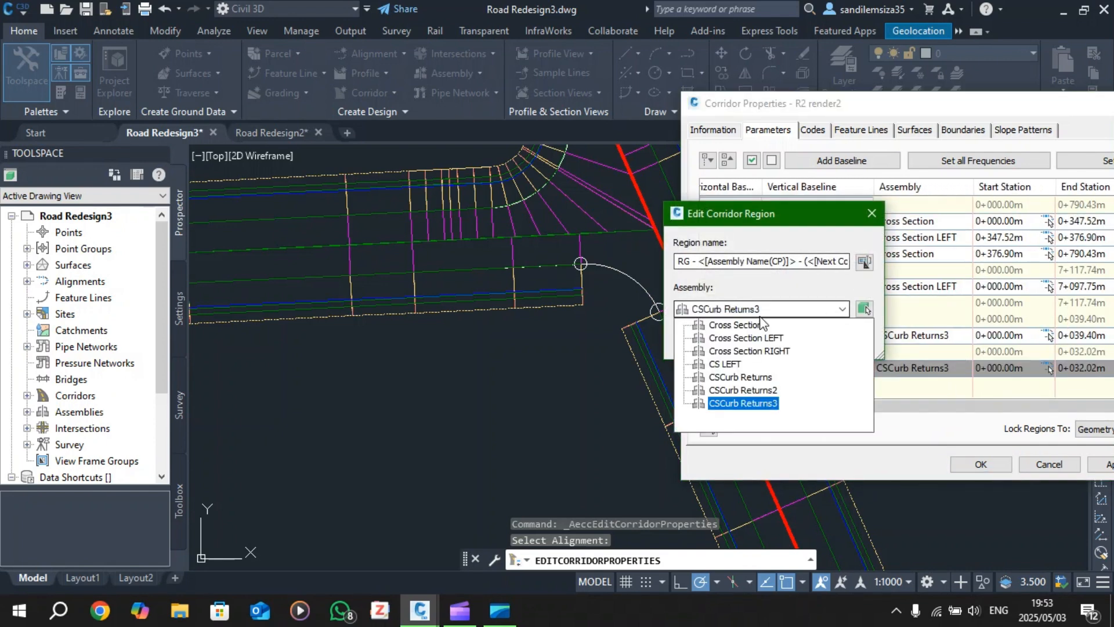
pyautogui.click(749, 386)
pyautogui.click(705, 339)
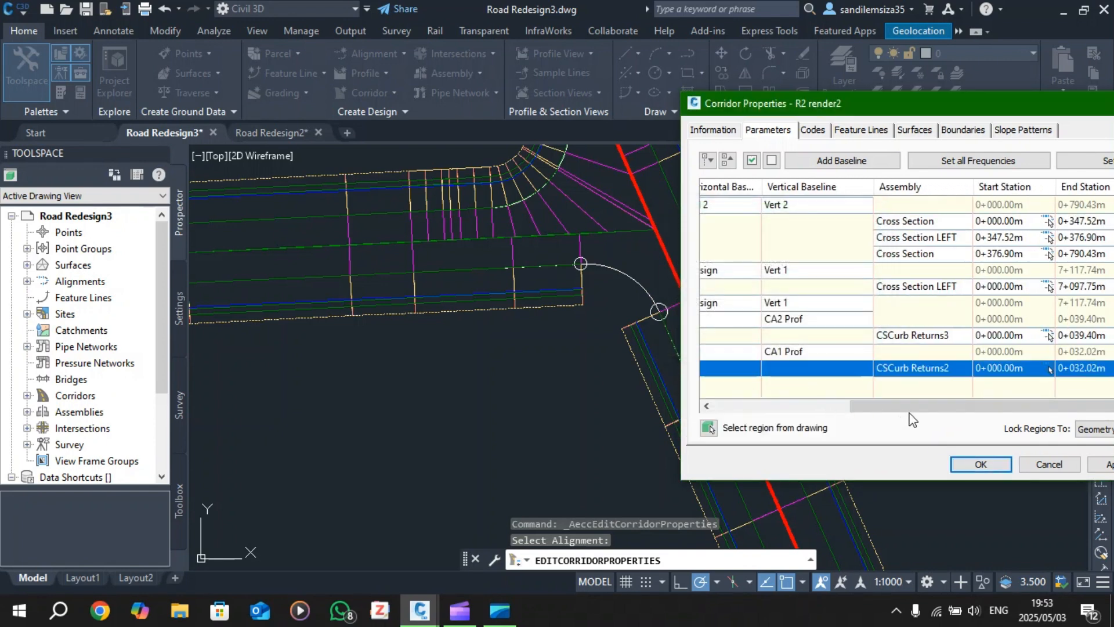
# - Apply the corridor changes and rebuild R2 render2 with the lower curb return region
pyautogui.click(1109, 466)
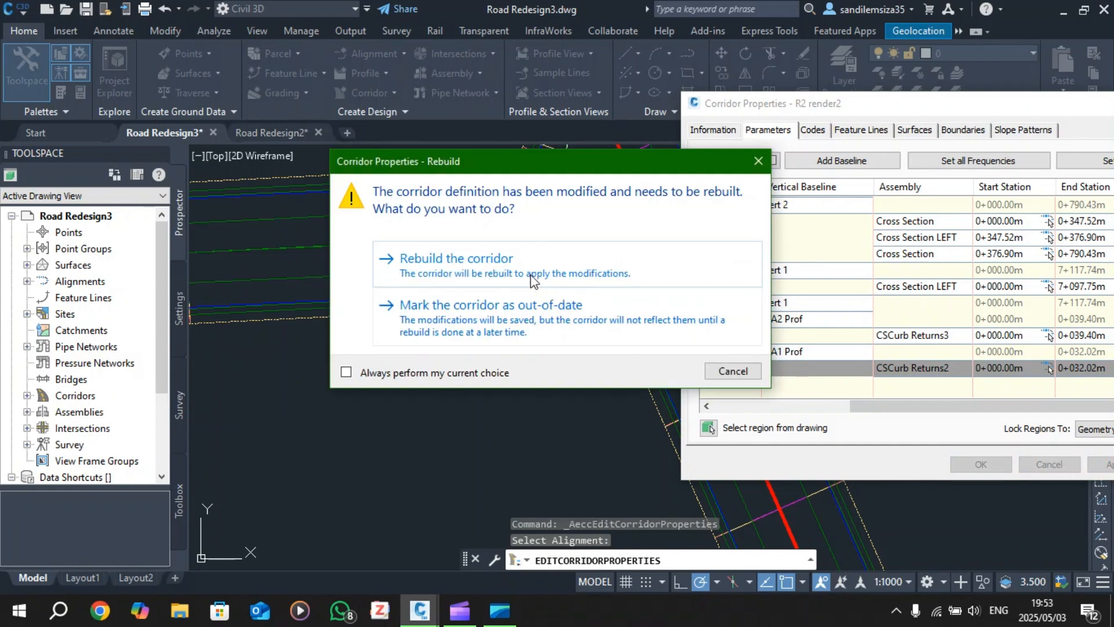
pyautogui.click(601, 316)
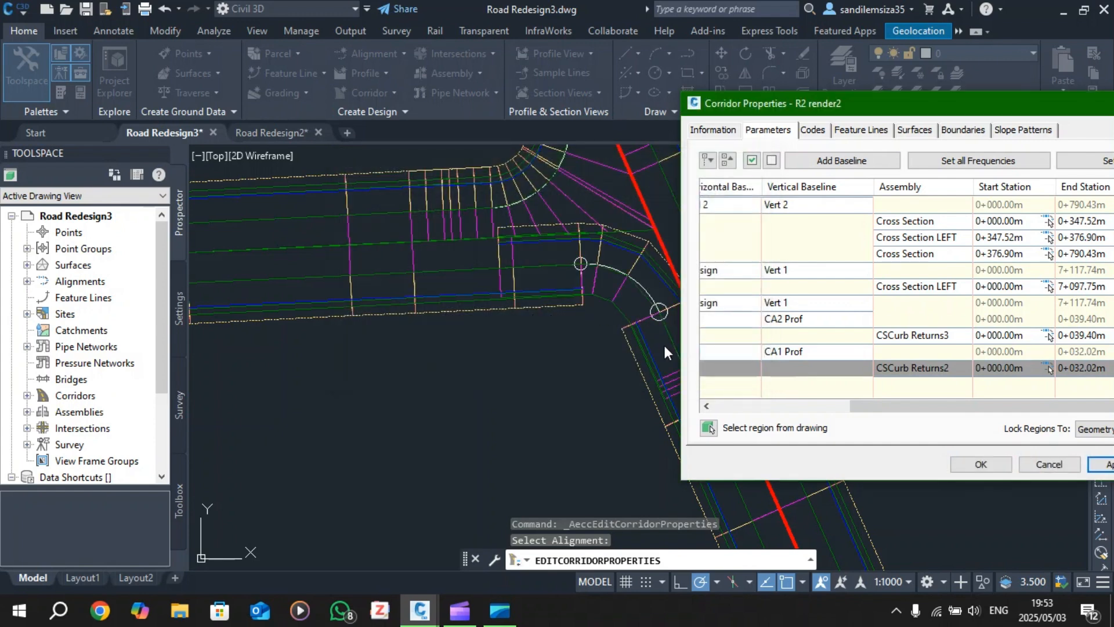
pyautogui.moveTo(896, 406); pyautogui.dragTo(757, 423)
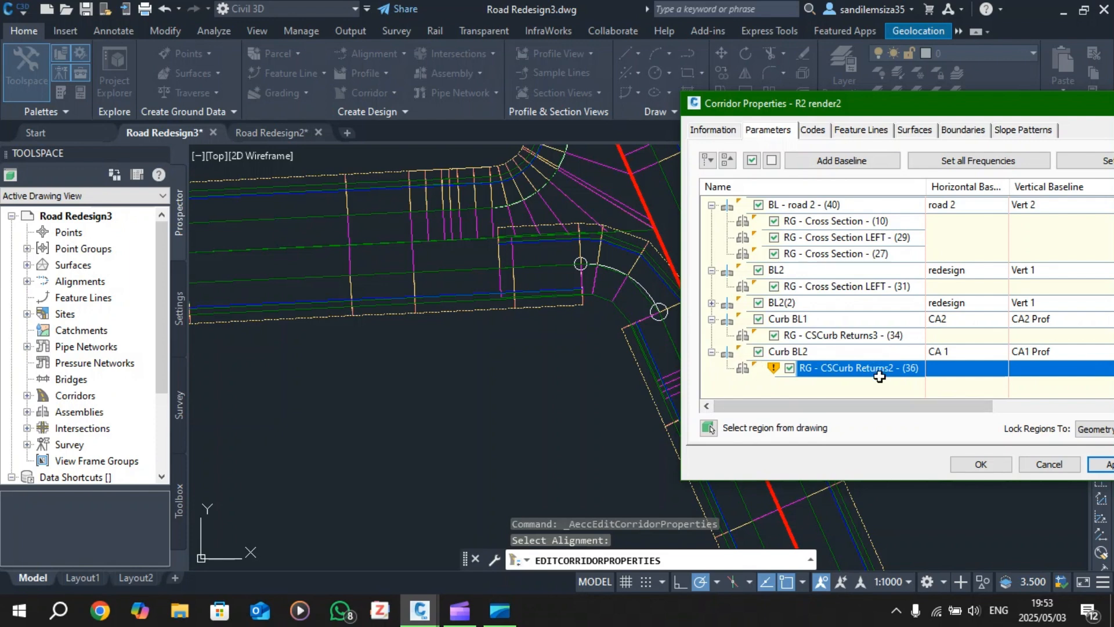
# - Change the assembly of the Curb BL2 region to CSCurb Returns3 and apply the change with a corridor rebuild
pyautogui.moveTo(871, 411); pyautogui.dragTo(979, 414)
pyautogui.click(987, 367)
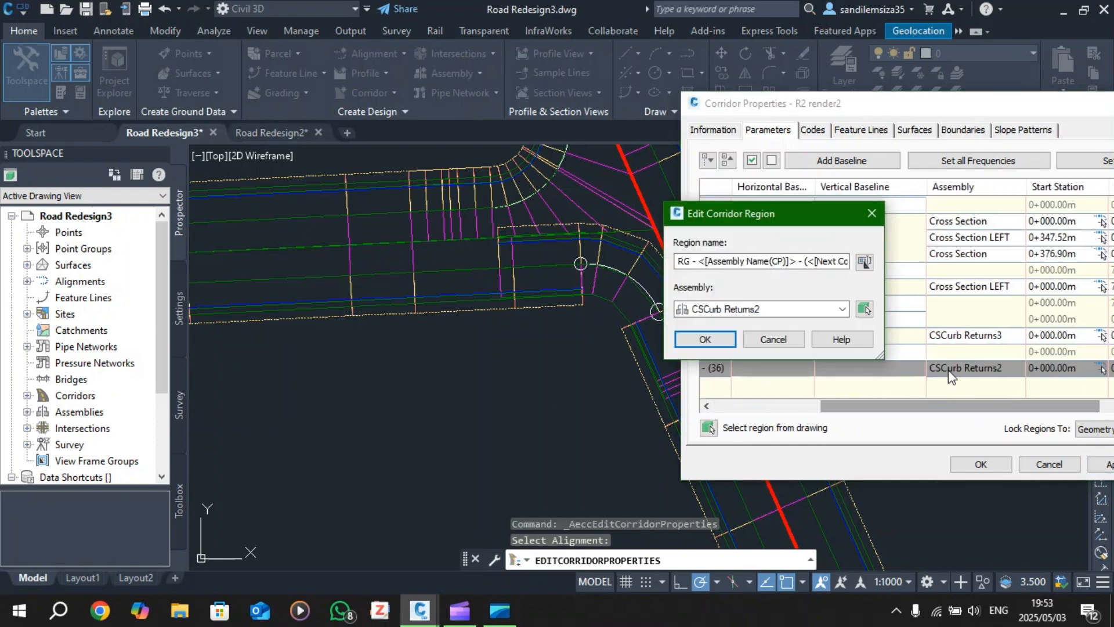
pyautogui.click(816, 314)
pyautogui.click(767, 405)
pyautogui.click(717, 338)
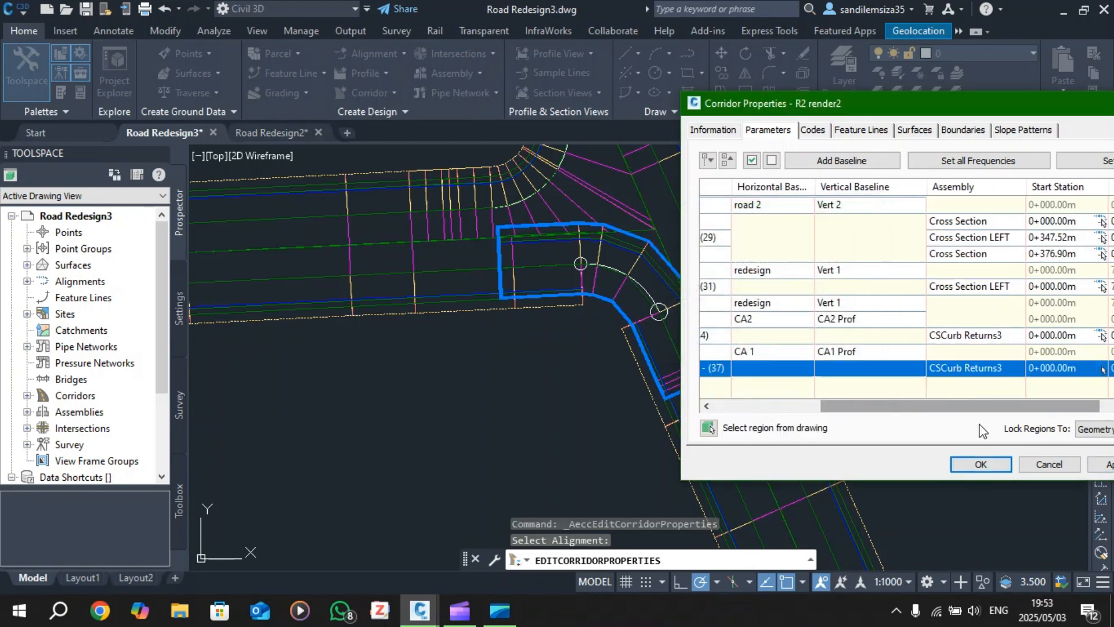
pyautogui.click(1053, 463)
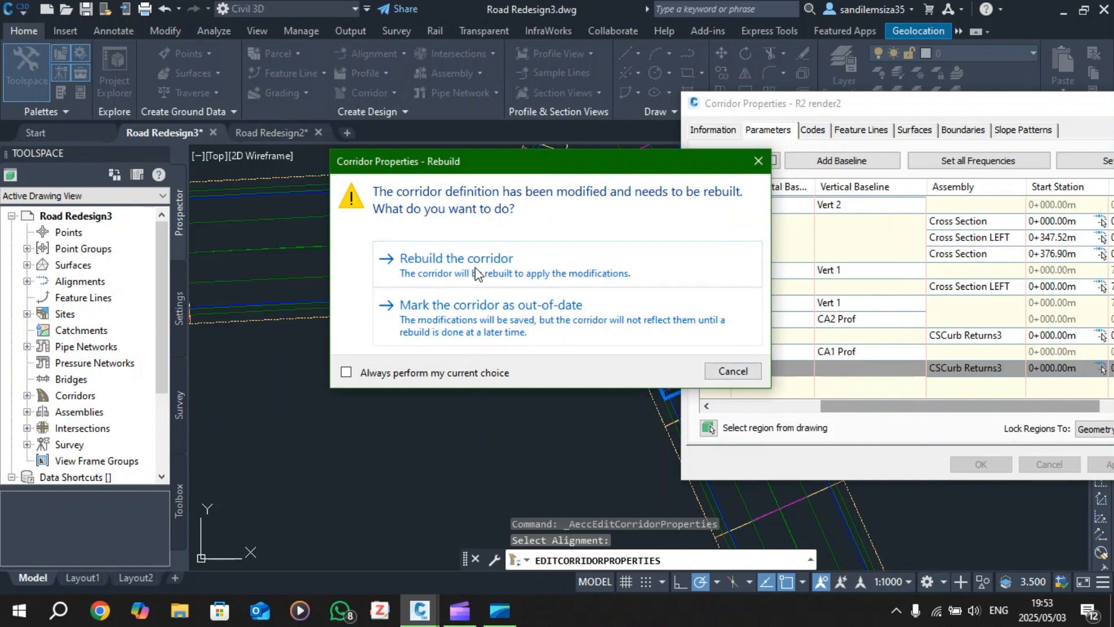
pyautogui.click(710, 369)
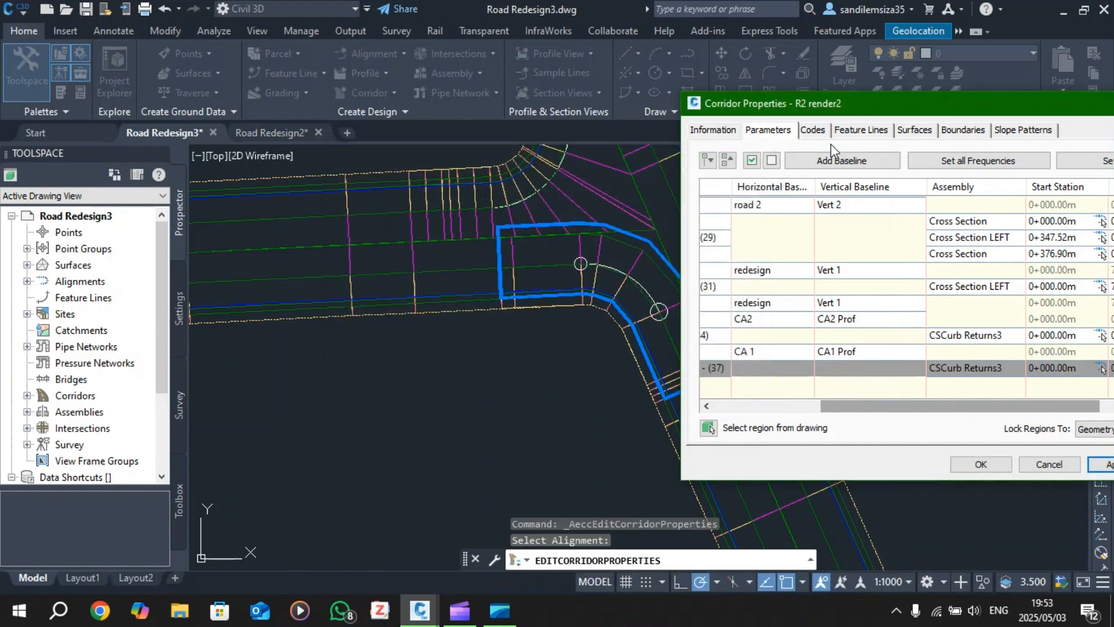
# - Set the Curb BL2 region's horizontal baseline frequency to 2 m along tangents, for the curve increment and along spirals
pyautogui.moveTo(833, 106)
pyautogui.mouseDown()
pyautogui.moveTo(785, 105)
pyautogui.moveTo(892, 103)
pyautogui.moveTo(367, 107)
pyautogui.mouseUp()
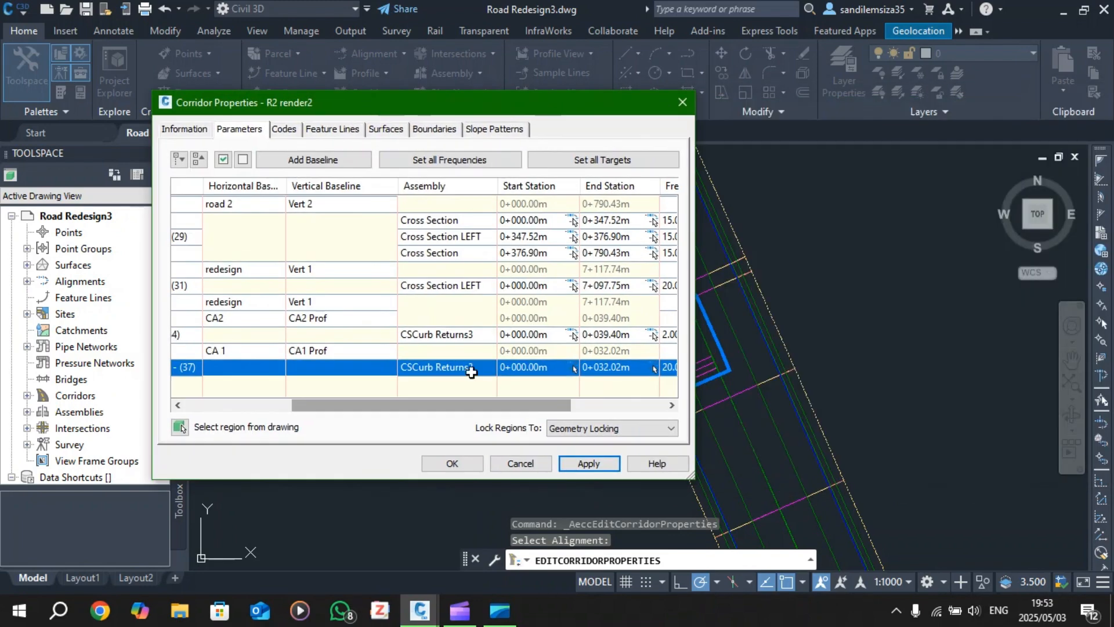
pyautogui.moveTo(455, 405); pyautogui.dragTo(550, 405)
pyautogui.click(558, 367)
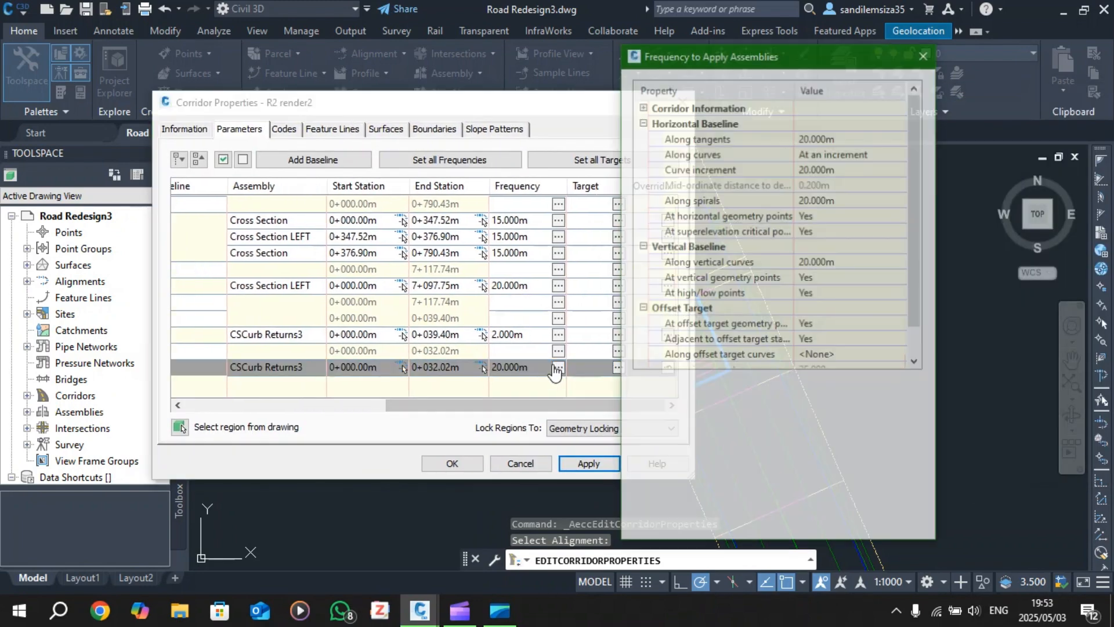
pyautogui.click(827, 136)
pyautogui.write('2')
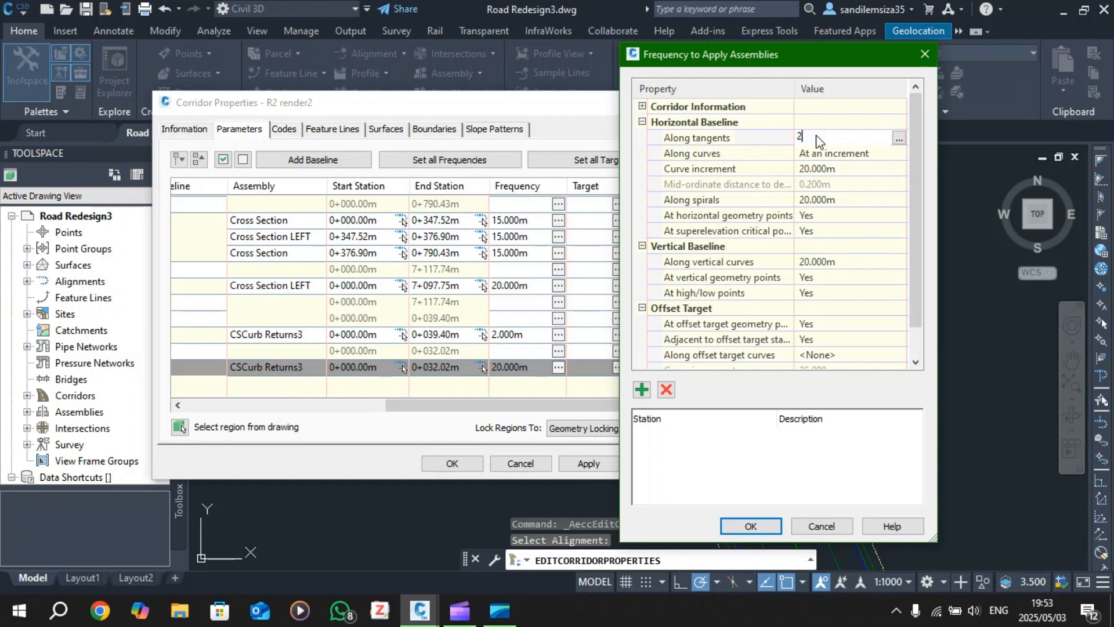
pyautogui.press('Return')
pyautogui.click(836, 168)
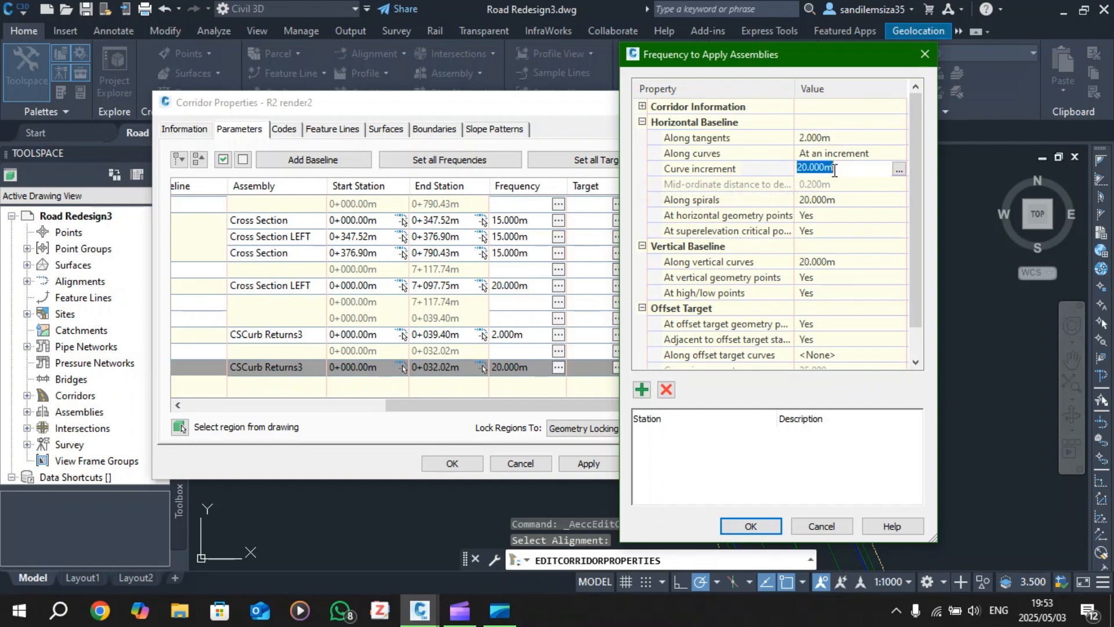
pyautogui.write('2')
pyautogui.press('Return')
pyautogui.click(838, 200)
pyautogui.write('2')
pyautogui.press('Return')
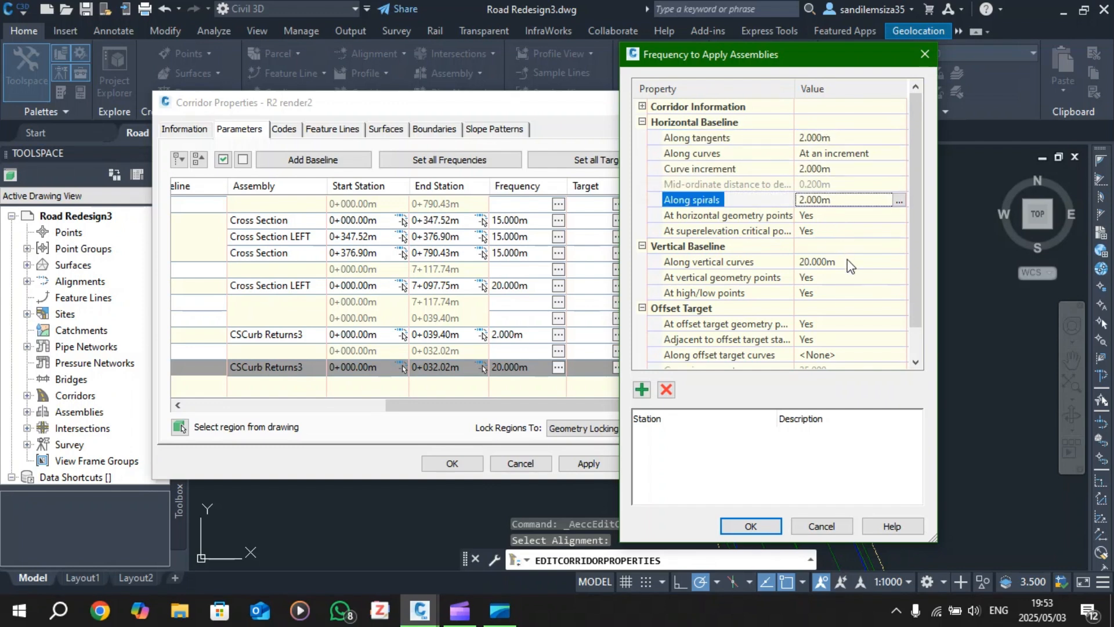
# - Set the Curb BL2 region's frequency along vertical curves to 2 m and accept the frequency settings
pyautogui.click(830, 262)
pyautogui.write('2')
pyautogui.scroll(-1, 827, 302)
pyautogui.press('Return')
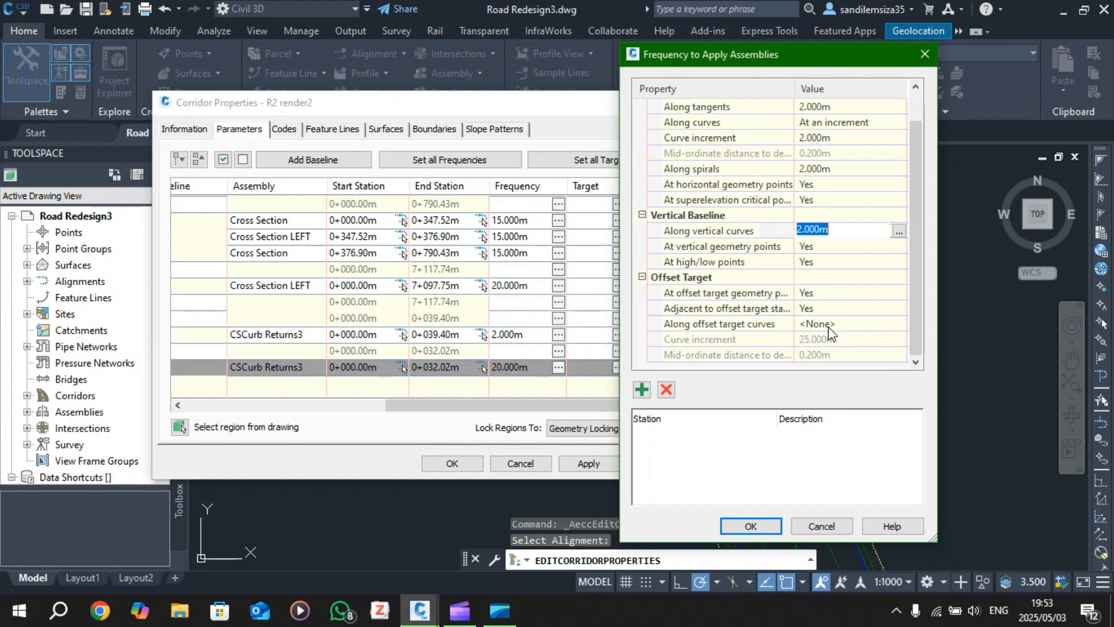
pyautogui.click(763, 525)
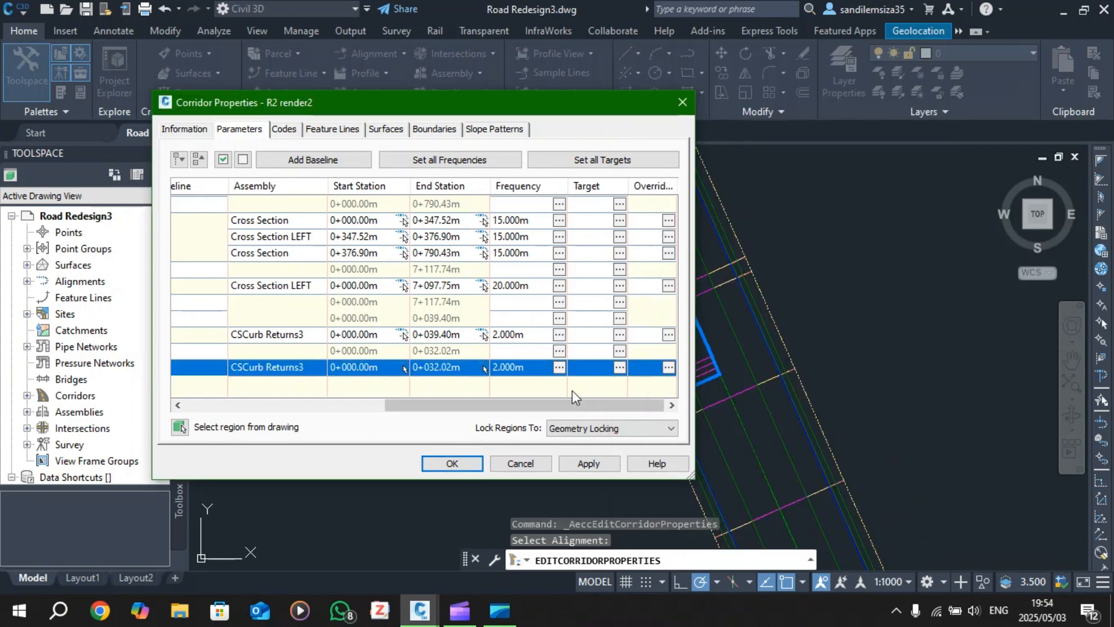
# - Set NGL as the target surface for the Curb BL2 region
pyautogui.click(620, 367)
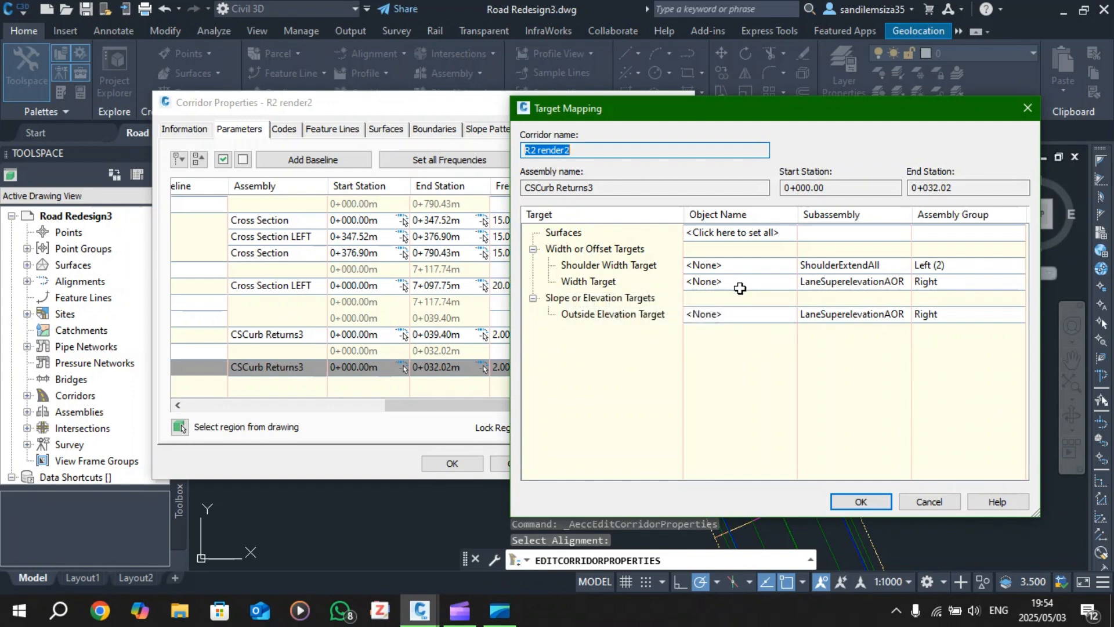
pyautogui.click(748, 232)
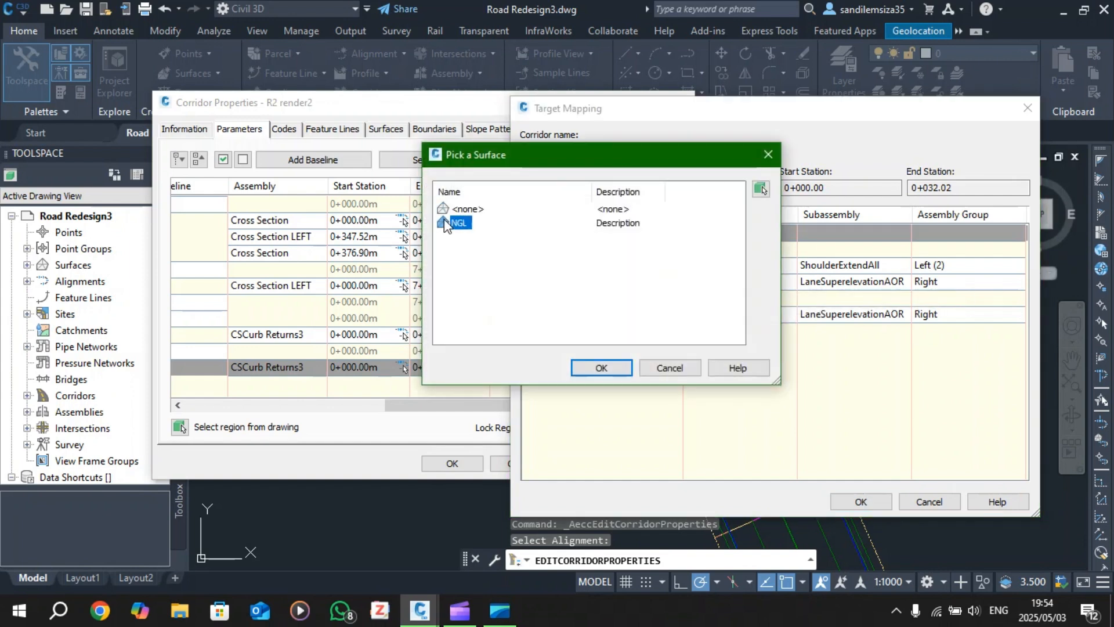
pyautogui.click(628, 370)
# - Assign the alignments redesign and road 2 as width targets of the Curb BL2 region's right lane and accept the target mapping
pyautogui.click(742, 280)
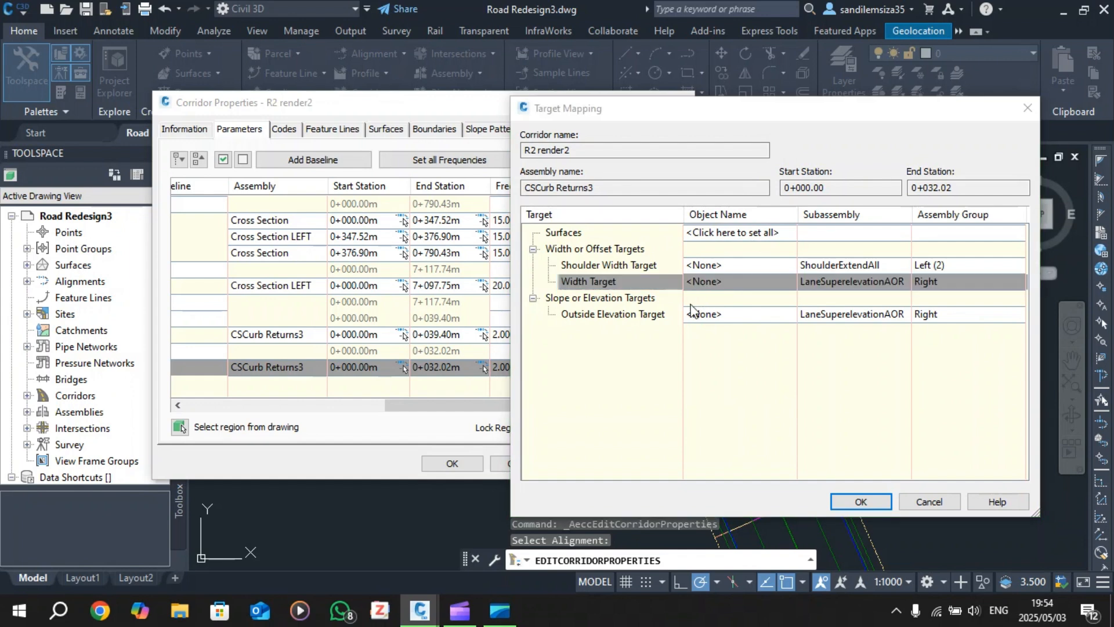
pyautogui.scroll(-5, 634, 208)
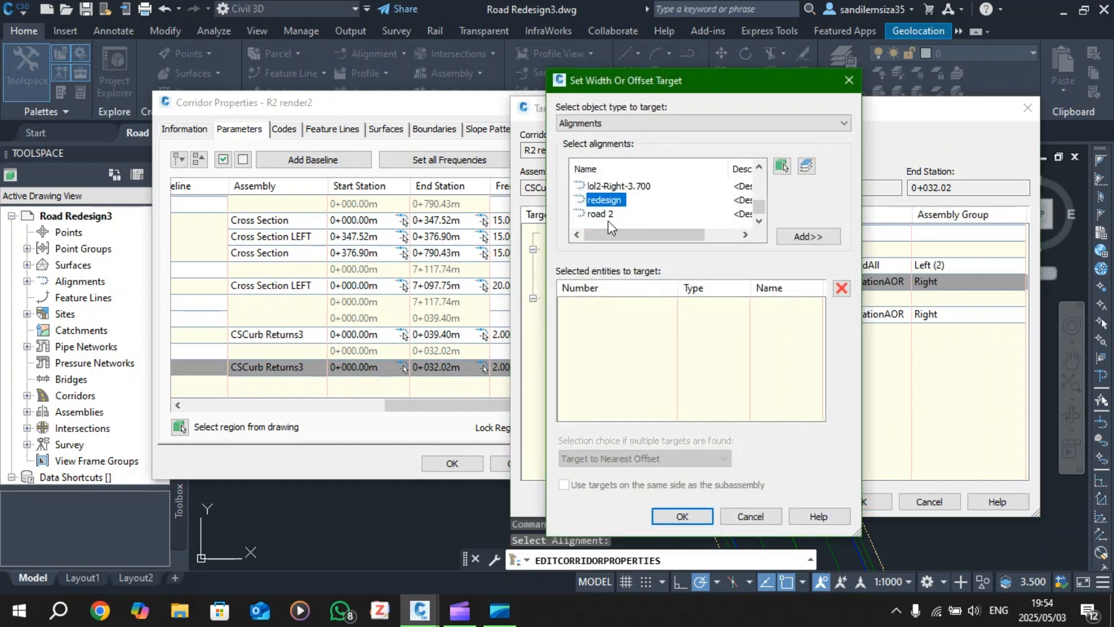
pyautogui.click(820, 238)
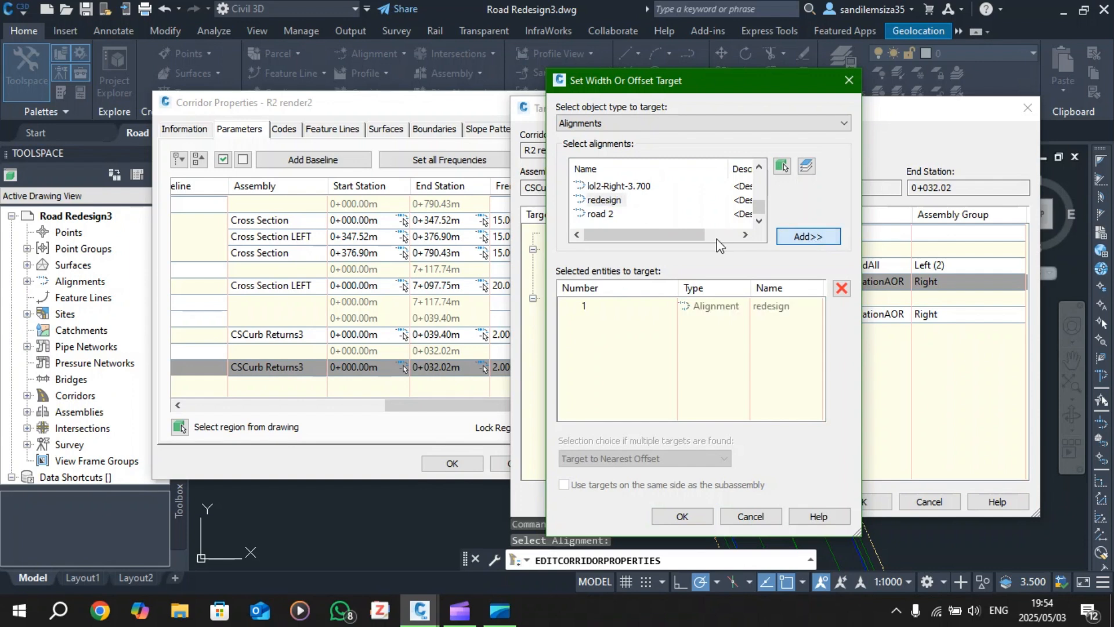
pyautogui.click(600, 213)
pyautogui.click(829, 243)
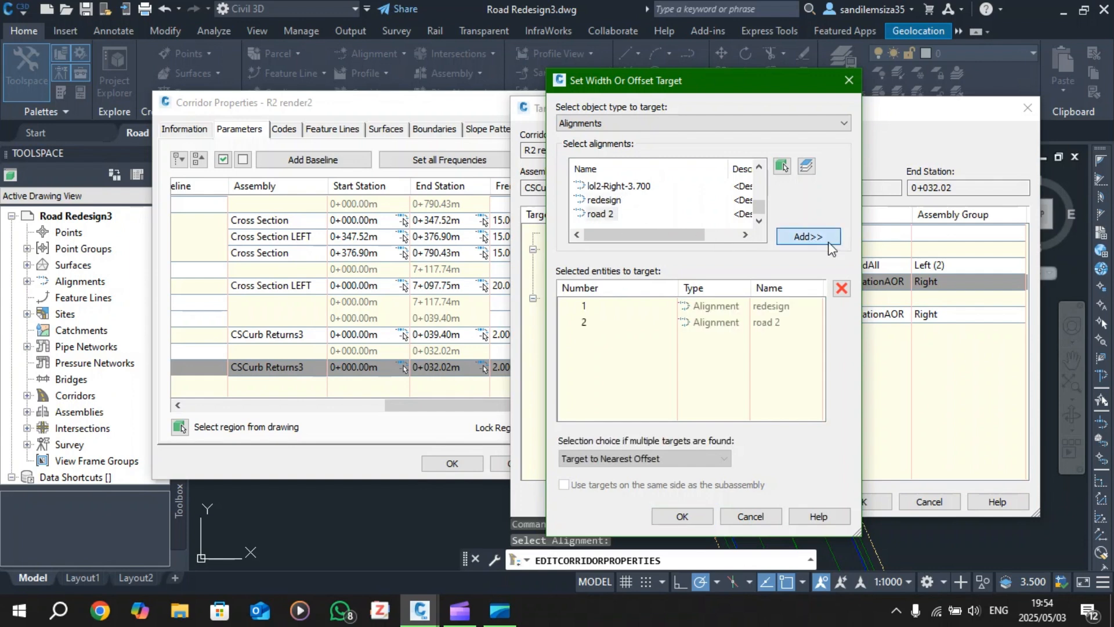
pyautogui.click(683, 517)
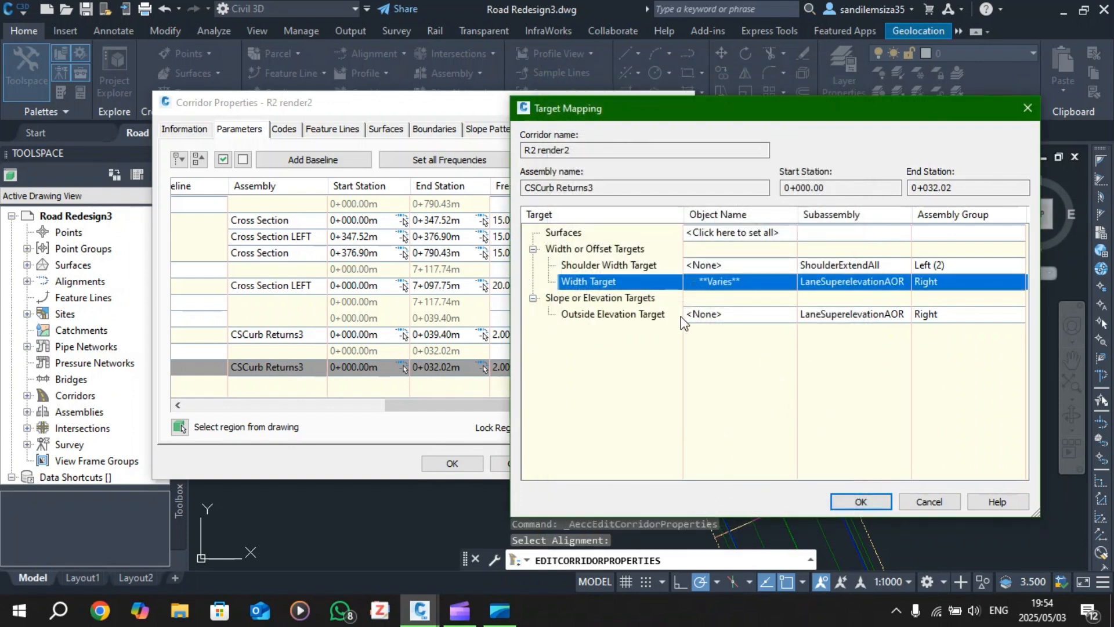
pyautogui.click(860, 502)
# - Apply the new frequencies and targets, rebuild the R2 render2 corridor, and close its properties
pyautogui.moveTo(452, 102); pyautogui.dragTo(173, 74)
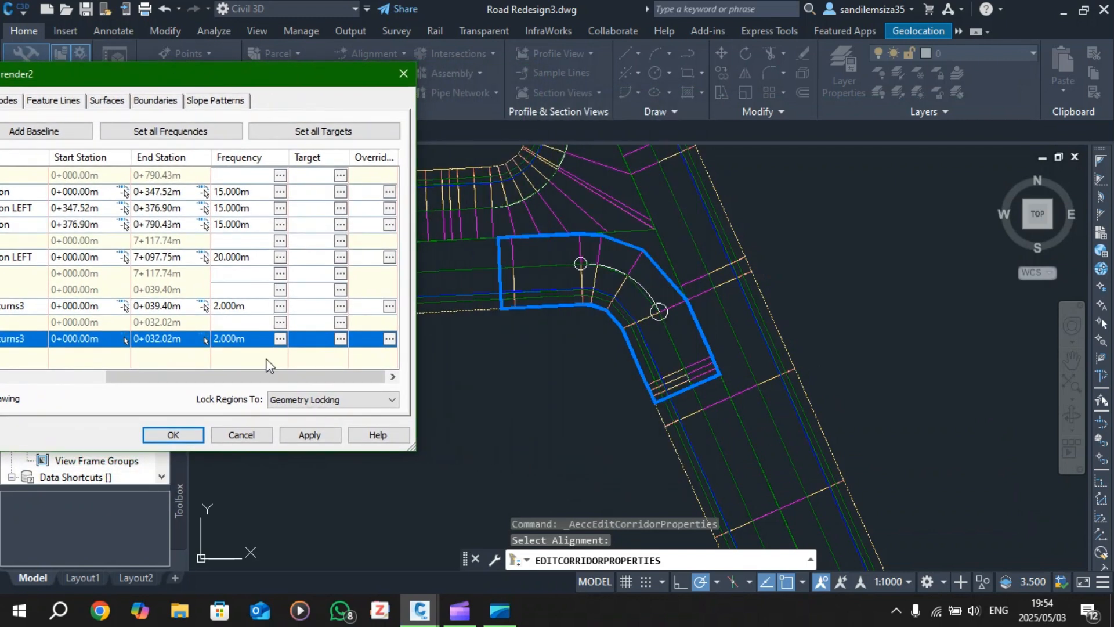
pyautogui.click(319, 434)
pyautogui.click(486, 258)
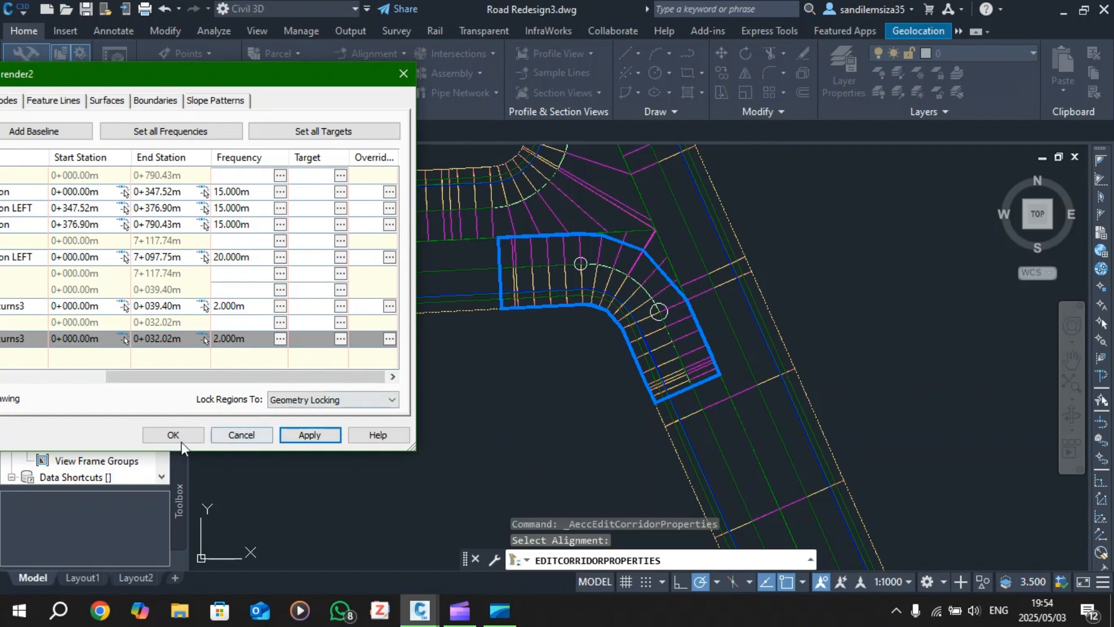
pyautogui.click(174, 437)
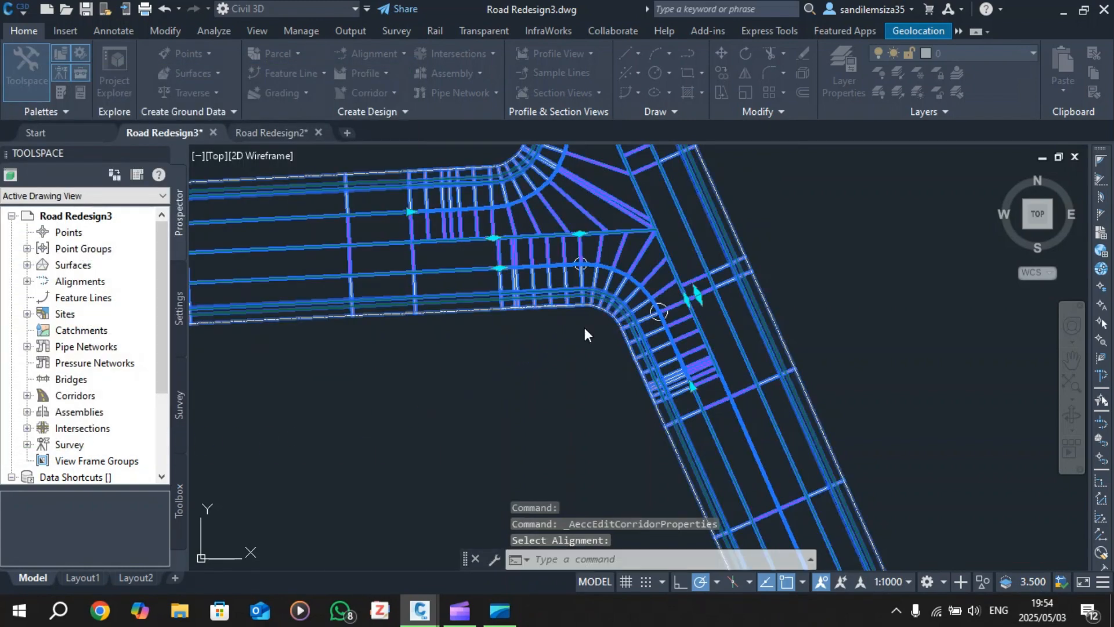
pyautogui.press('Escape')
# - Examine the rebuilt junction, checking how both curb returns meet the two roads
pyautogui.scroll(-2, 601, 294)
pyautogui.scroll(-5, 600, 294)
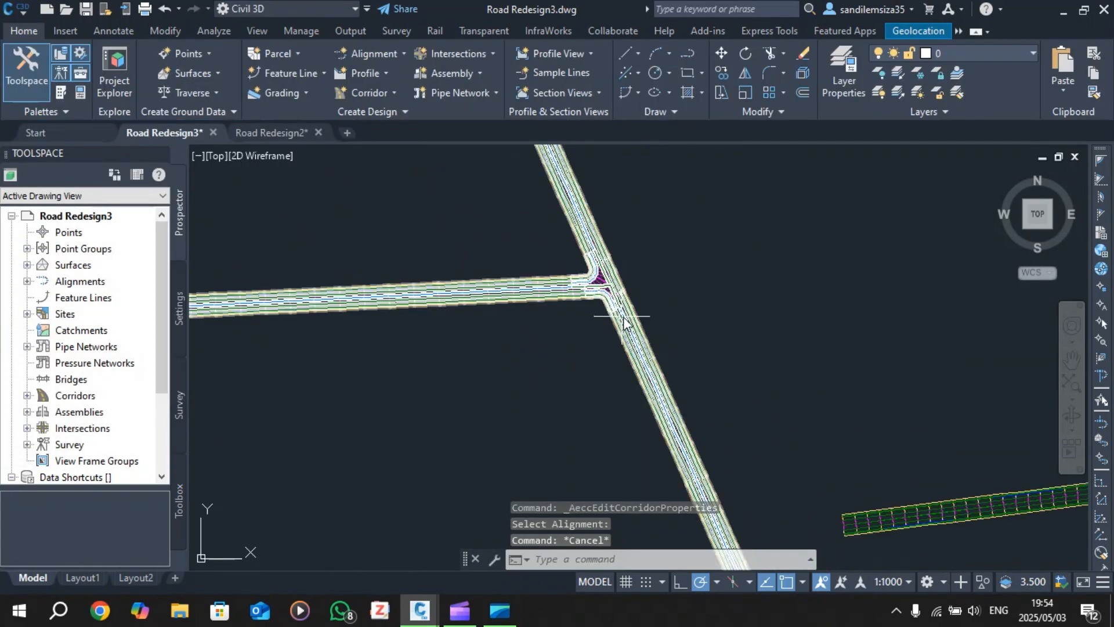
pyautogui.scroll(5, 622, 294)
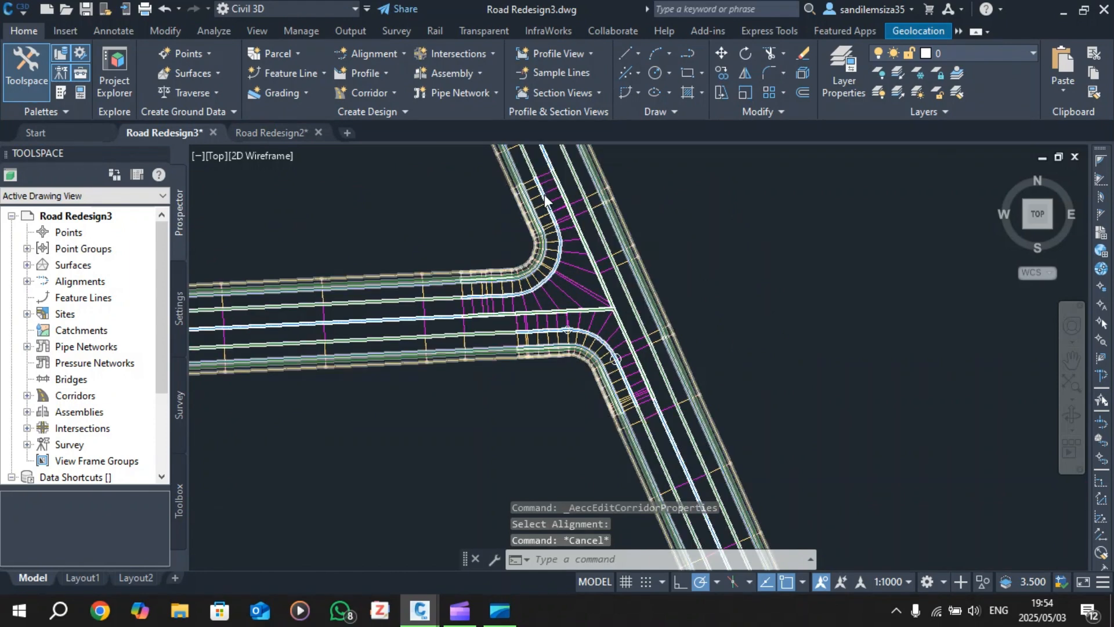
pyautogui.scroll(1, 545, 195)
pyautogui.scroll(-1, 545, 194)
pyautogui.scroll(2, 537, 373)
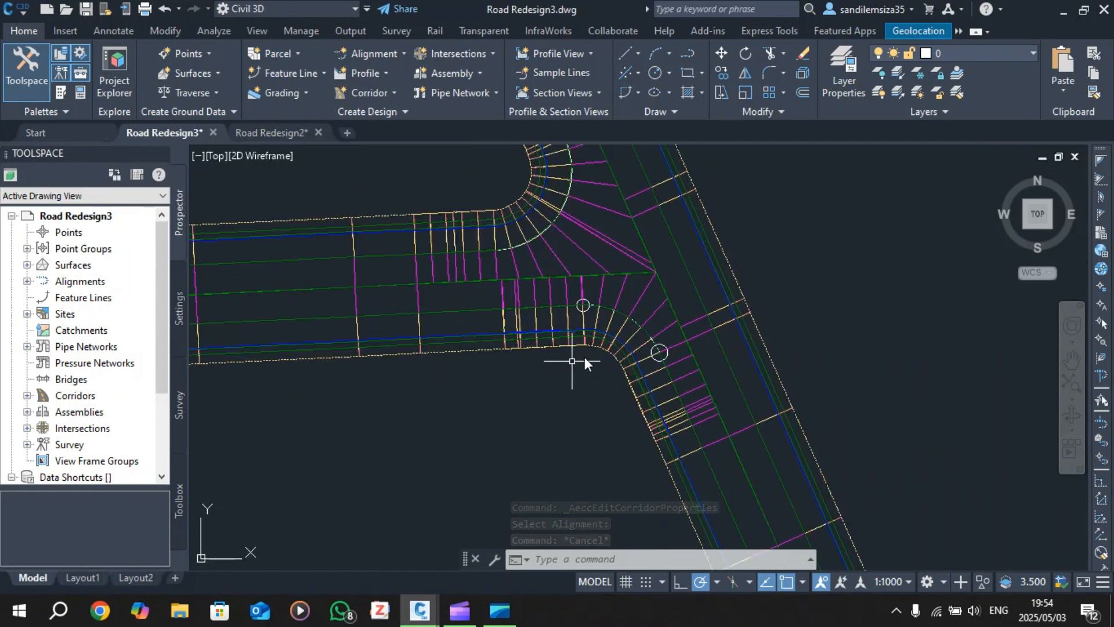
pyautogui.scroll(2, 629, 308)
pyautogui.scroll(-3, 583, 291)
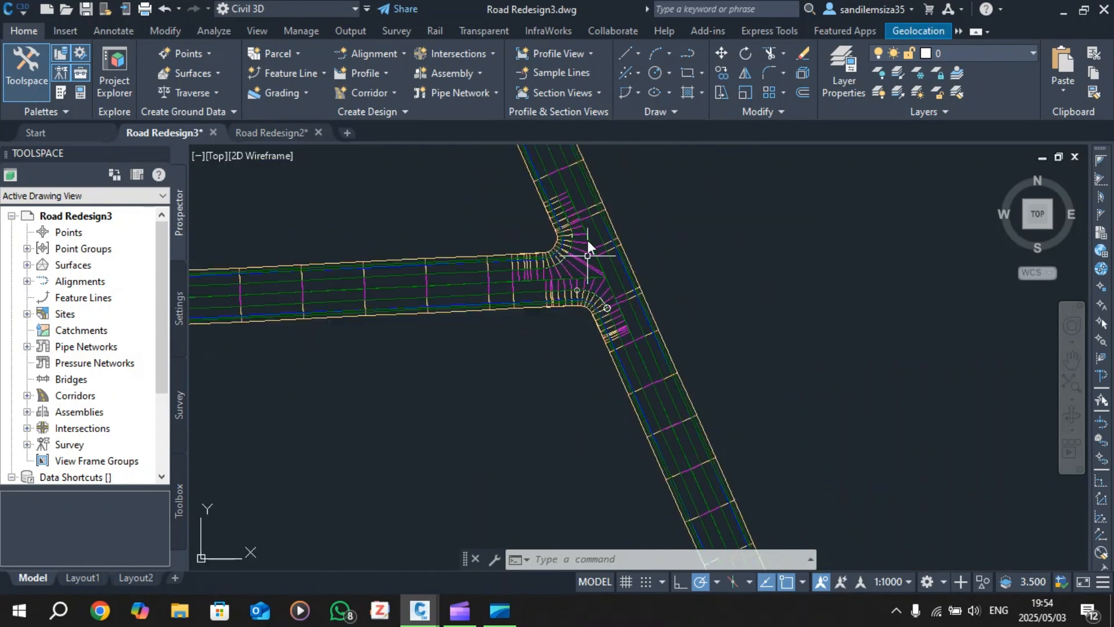
pyautogui.scroll(1, 586, 189)
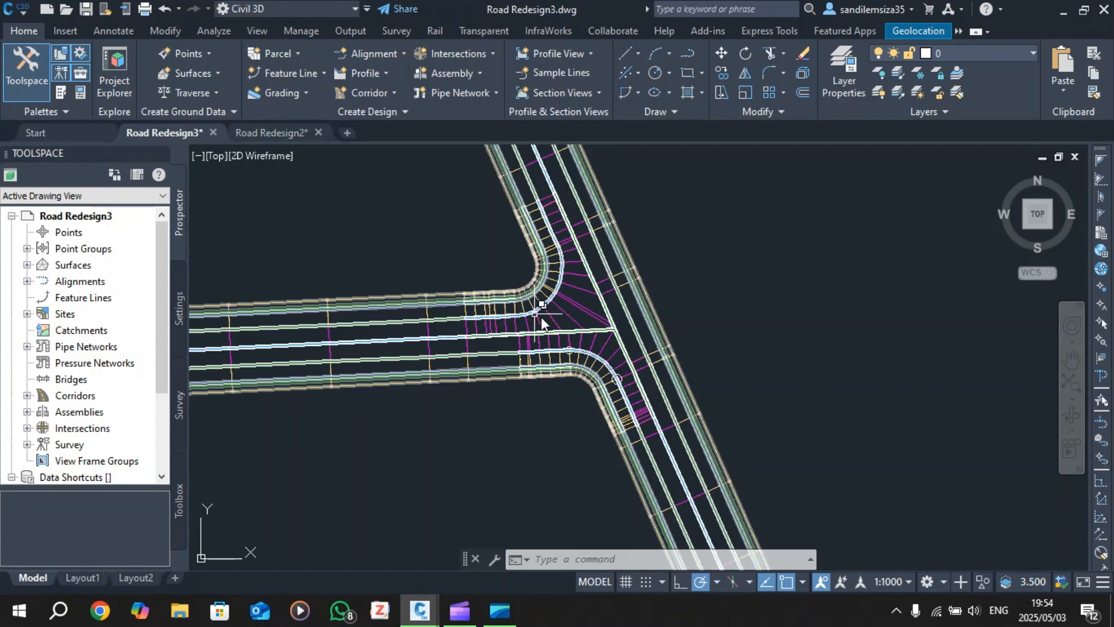
pyautogui.scroll(-1, 559, 372)
# - Erase the circle markers at the ends of the lower curb return curve
pyautogui.scroll(3, 558, 371)
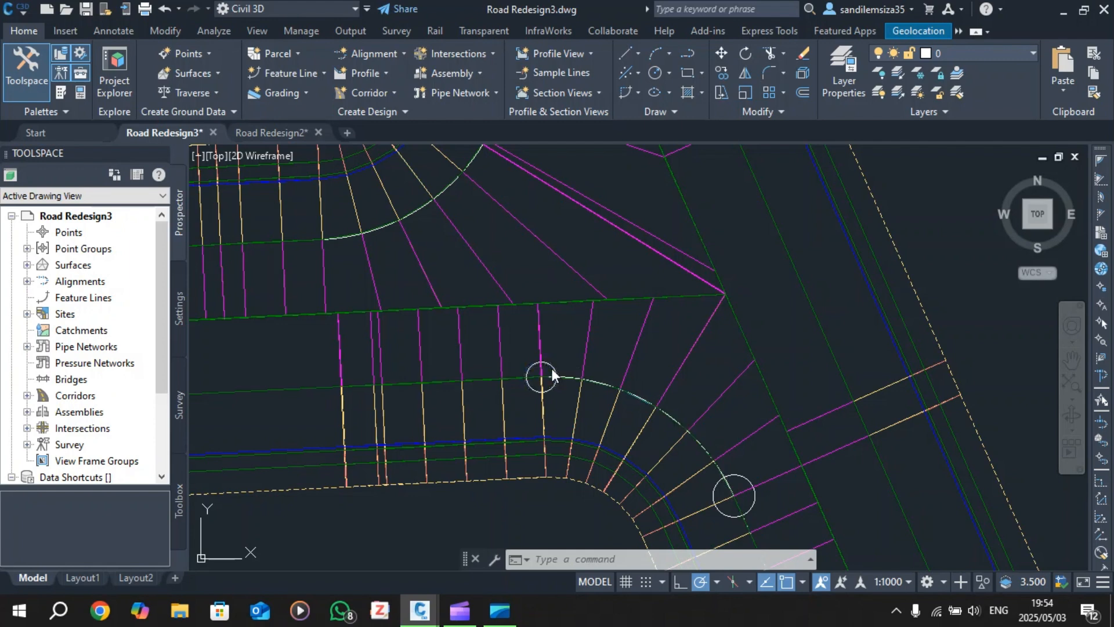
pyautogui.click(552, 372)
pyautogui.press('Delete')
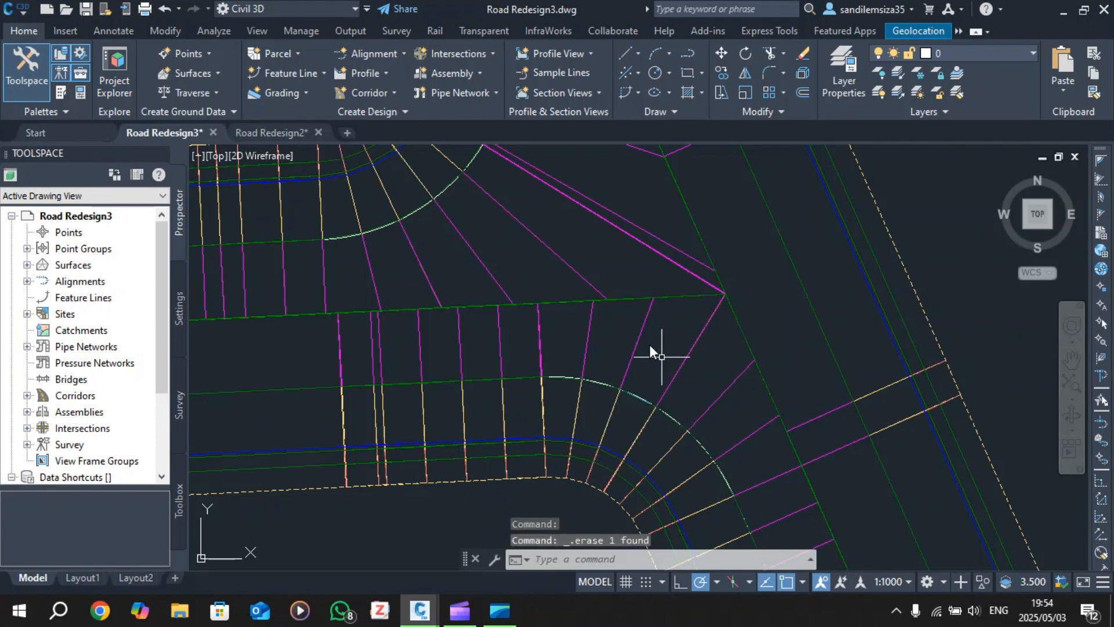
pyautogui.scroll(-4, 643, 386)
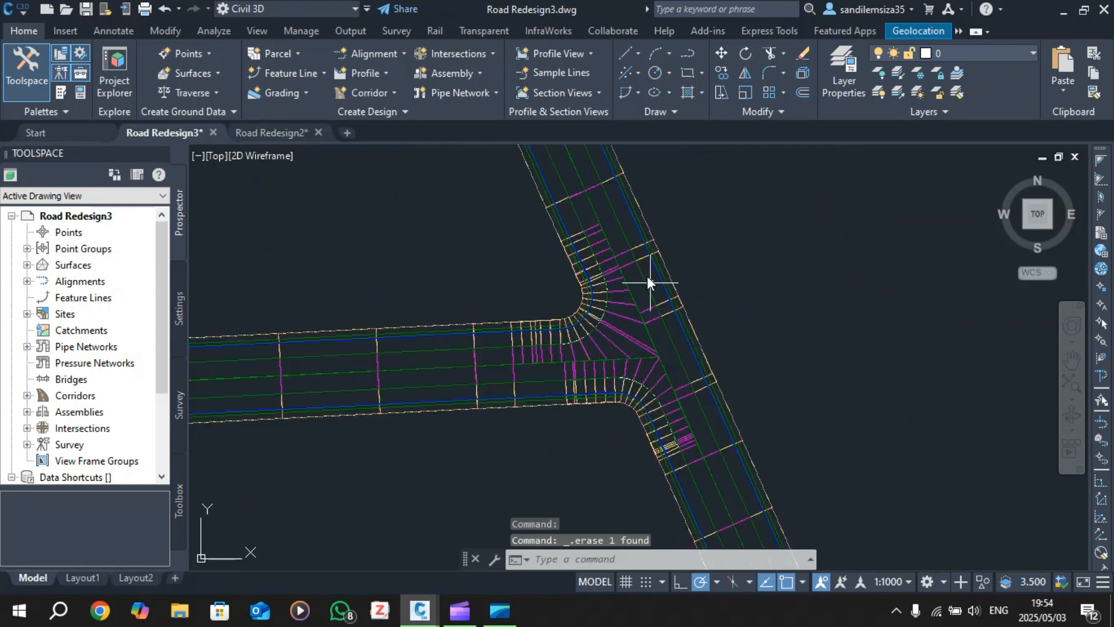
# - Open the properties of the R2 render2 corridor and bring the frequency settings of its baselines into view
pyautogui.click(636, 212)
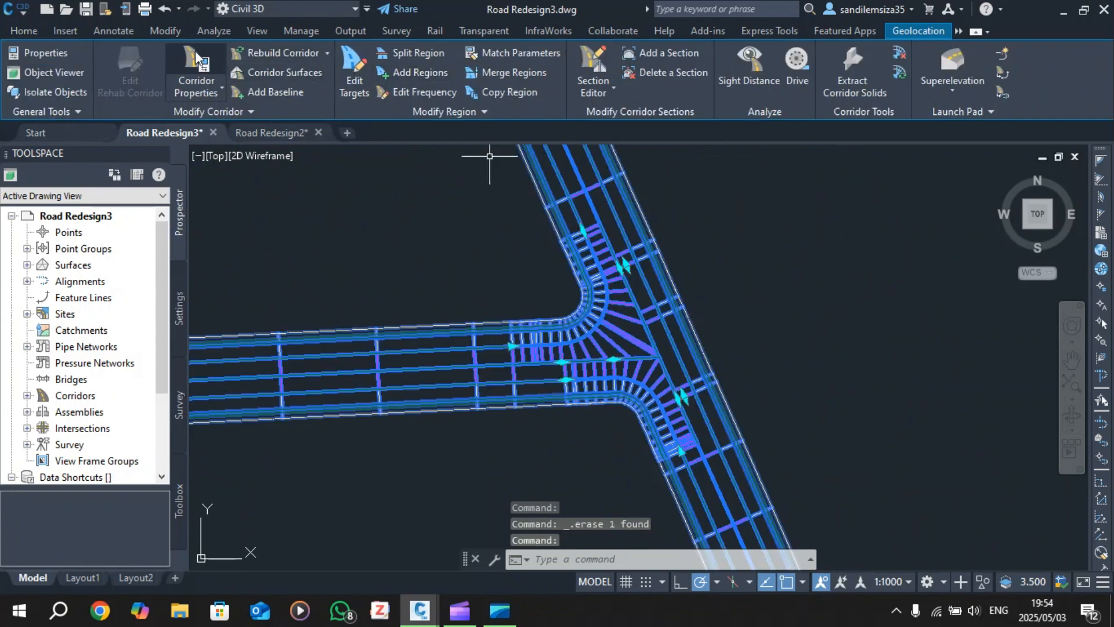
pyautogui.click(204, 56)
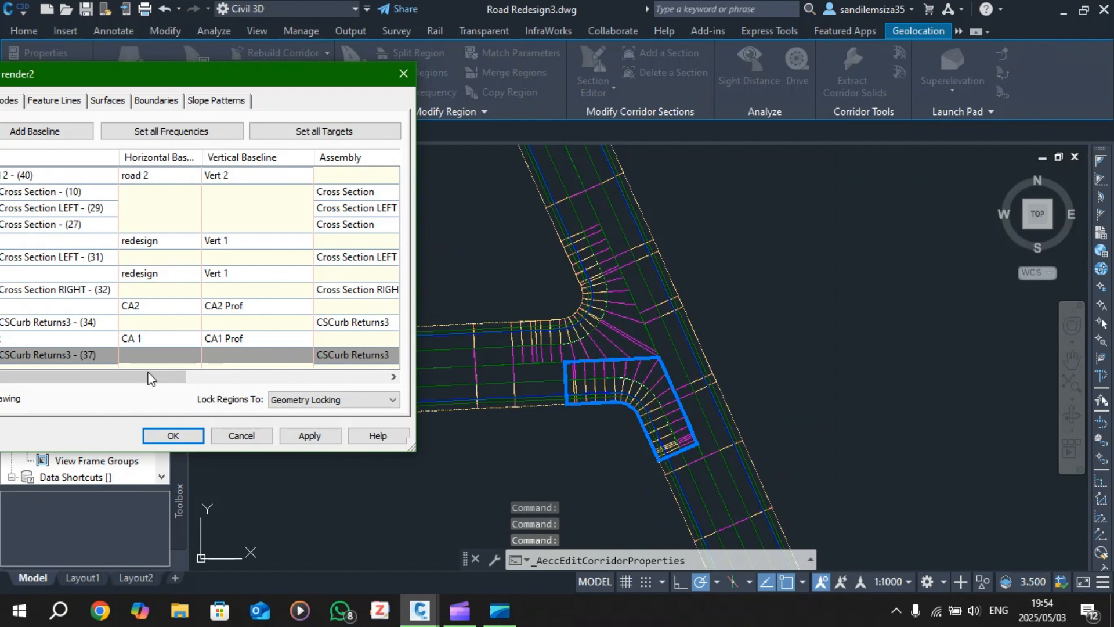
pyautogui.click(150, 378)
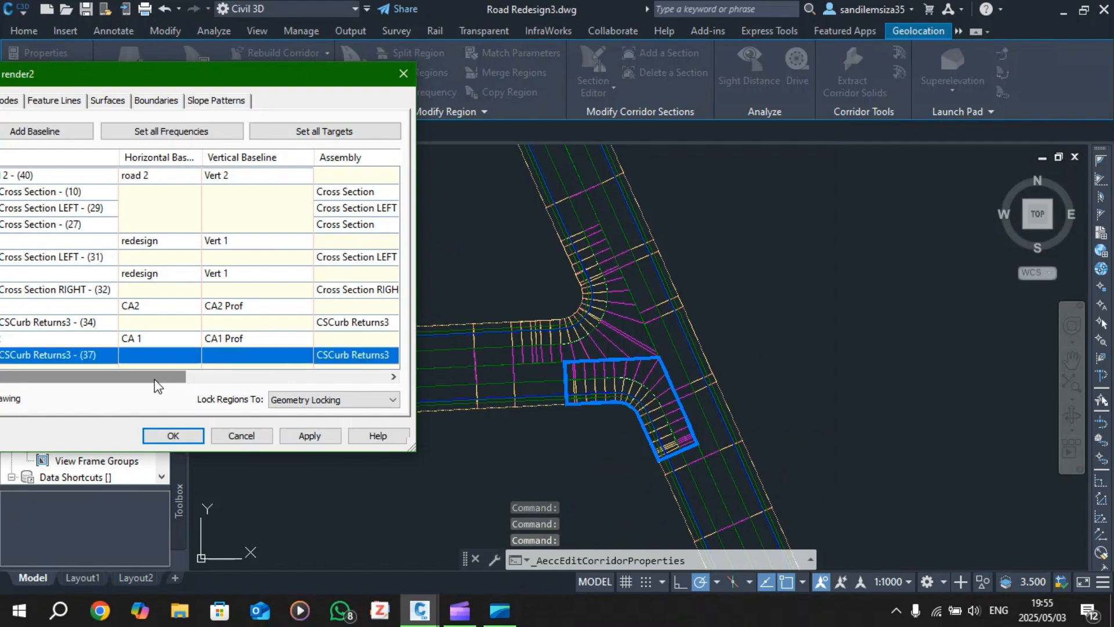
pyautogui.moveTo(213, 74); pyautogui.dragTo(428, 64)
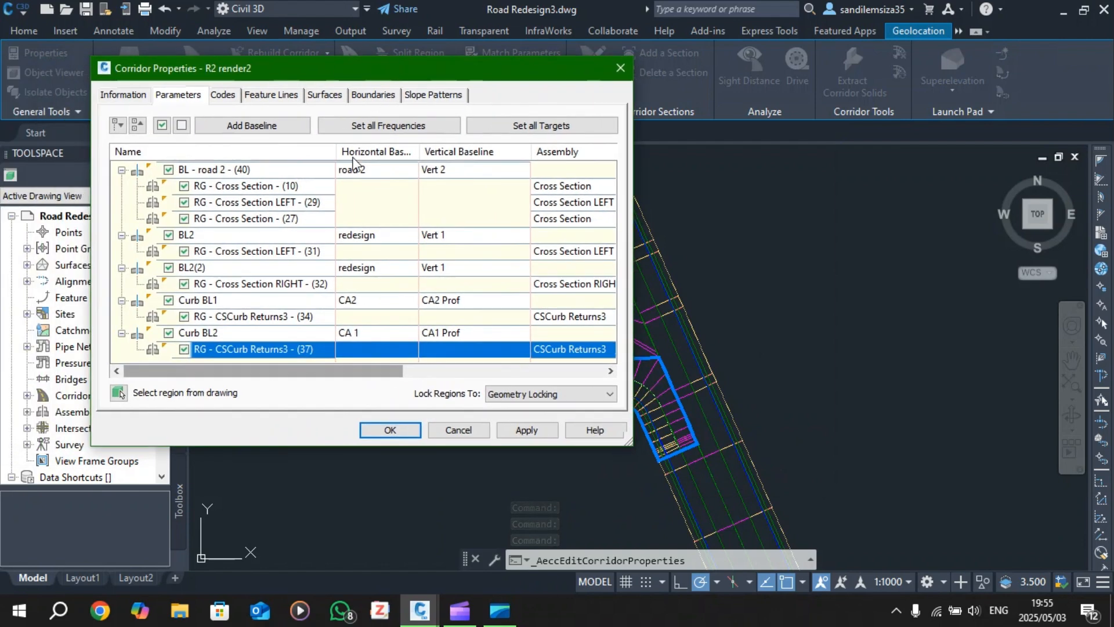
pyautogui.moveTo(324, 372); pyautogui.dragTo(510, 382)
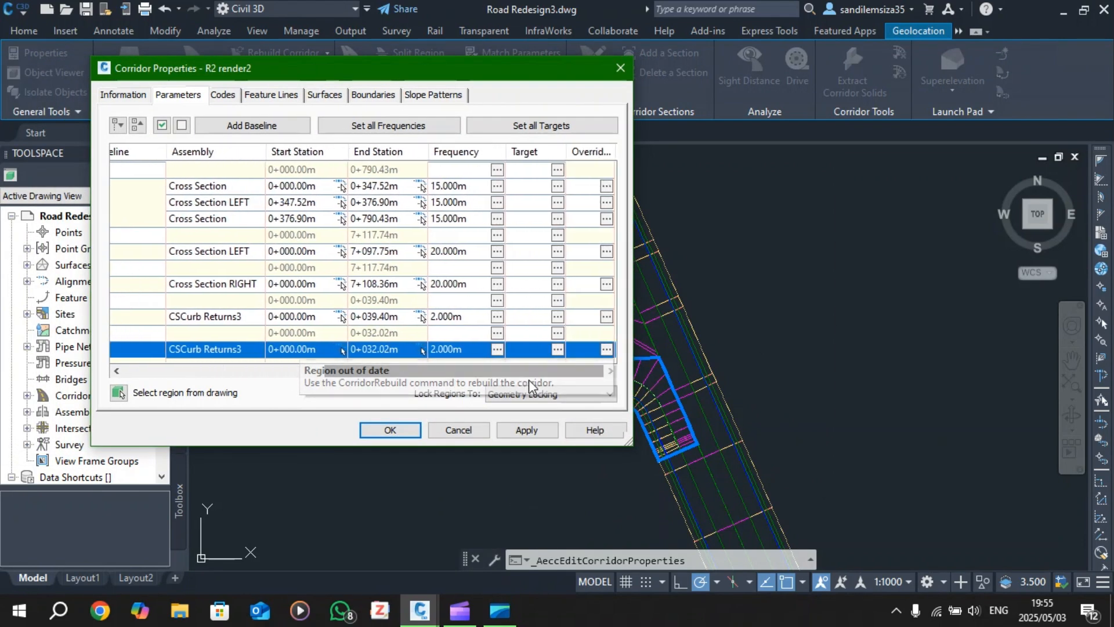
pyautogui.click(497, 169)
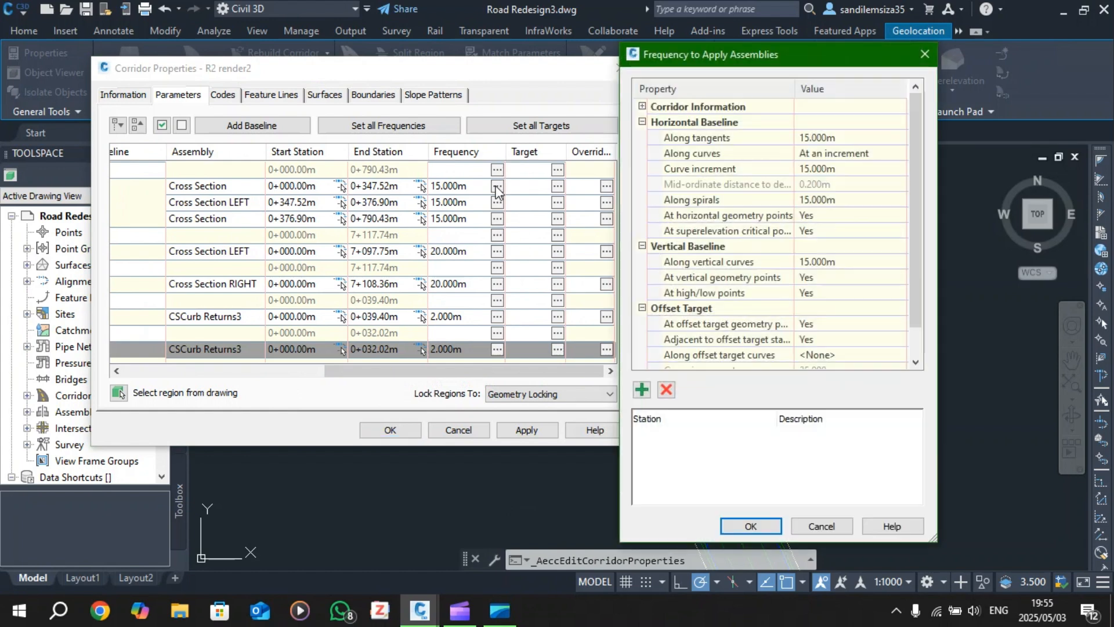
pyautogui.click(821, 526)
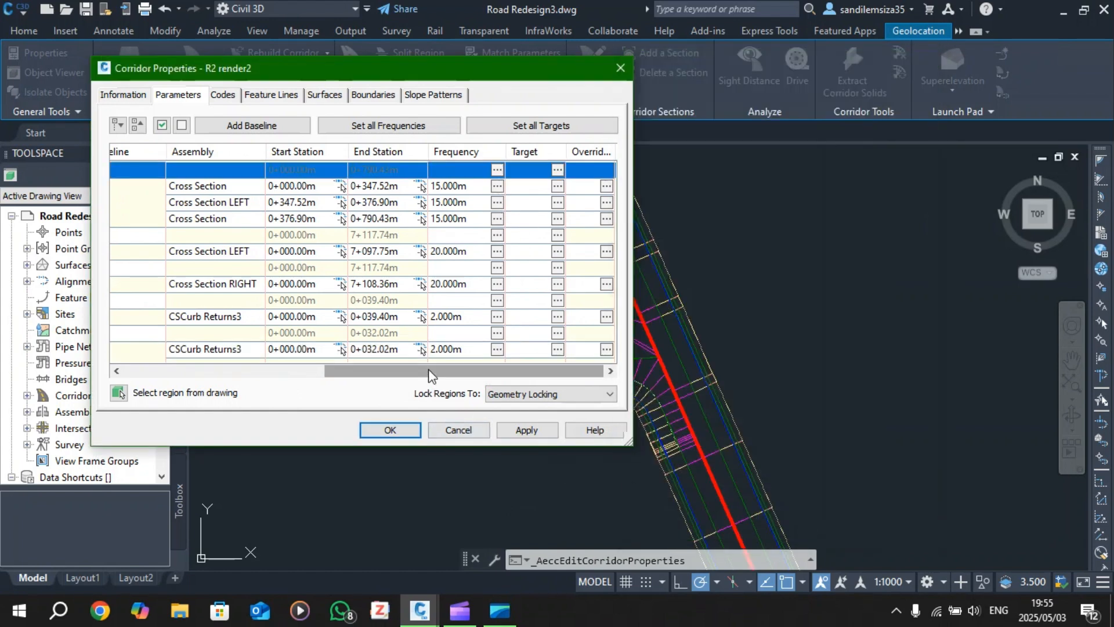
pyautogui.moveTo(428, 371); pyautogui.dragTo(218, 370)
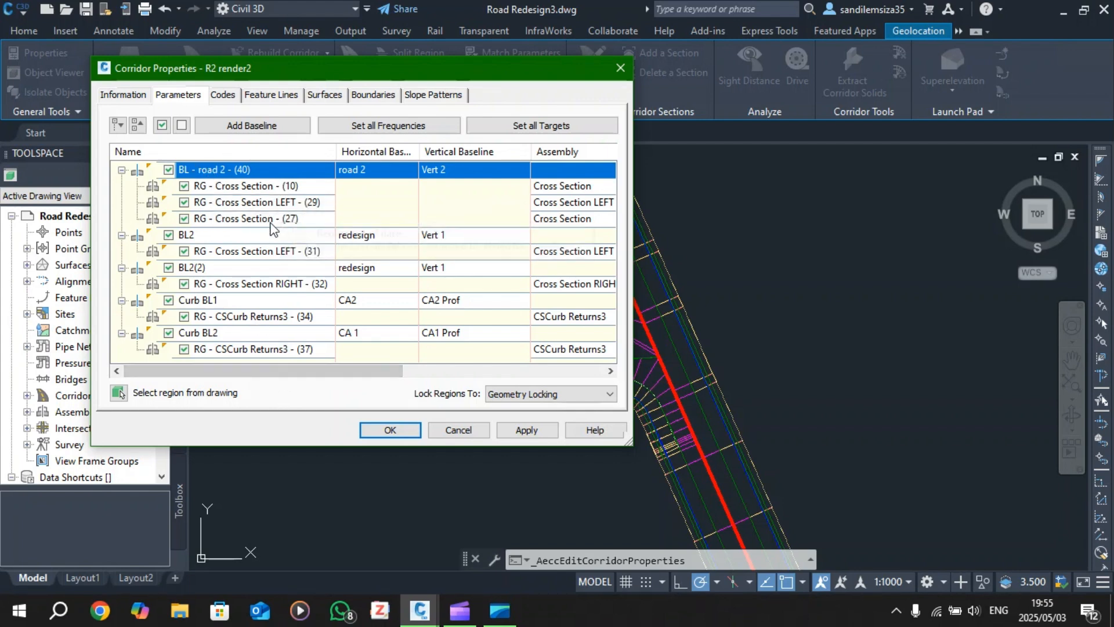
pyautogui.moveTo(291, 373); pyautogui.dragTo(492, 368)
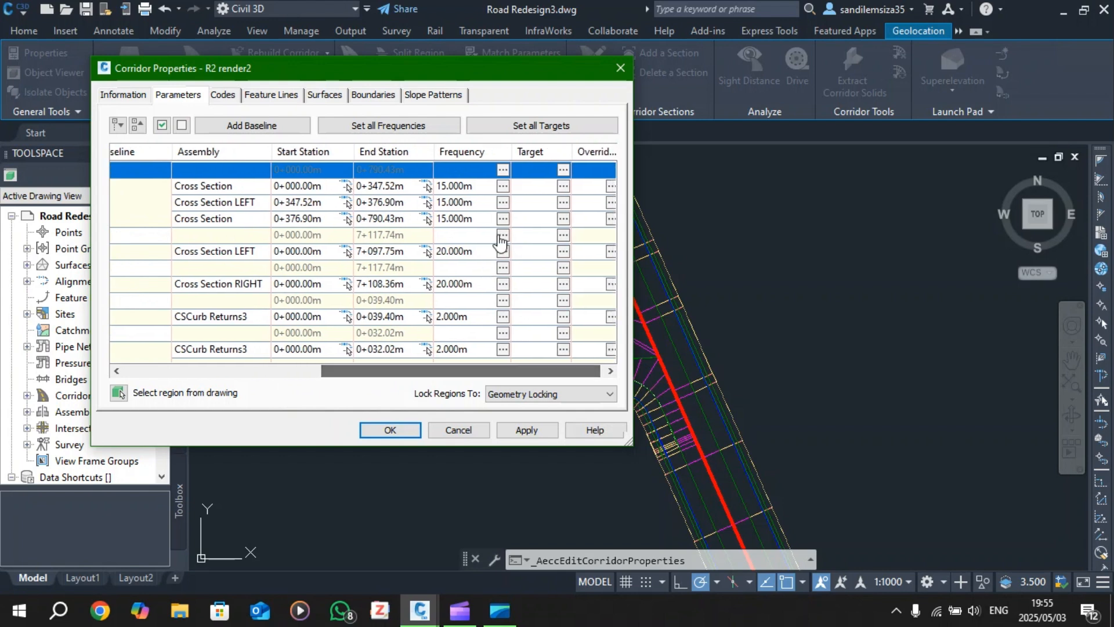
# - Set the road 2 baseline's assembly frequency to 2 m along tangents, curves, spirals and vertical curves, and accept it
pyautogui.click(502, 169)
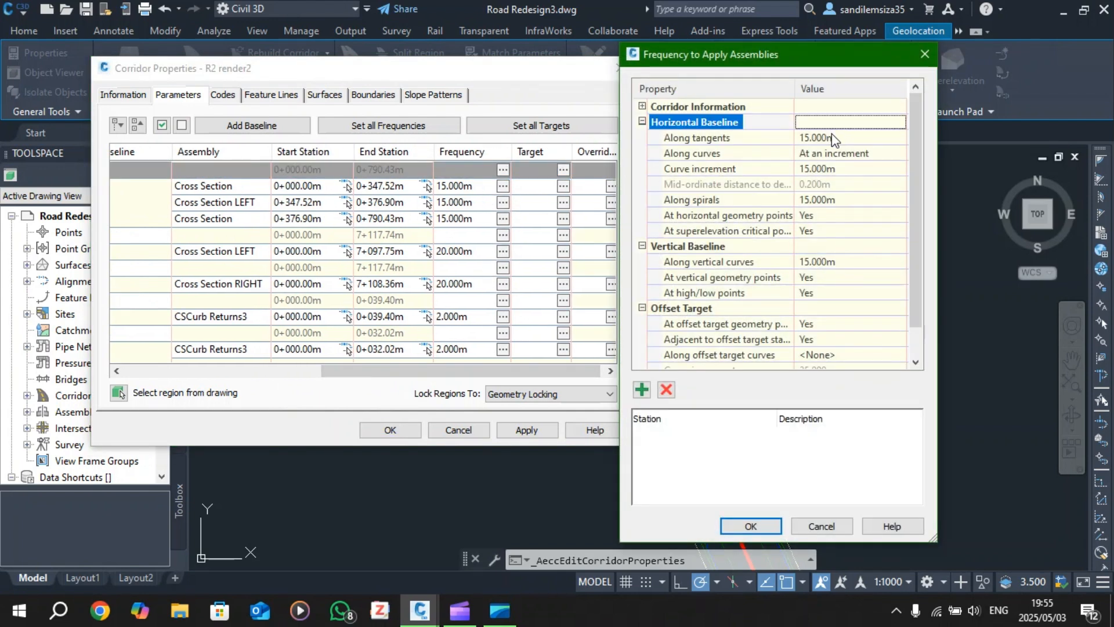
pyautogui.click(834, 137)
pyautogui.write('2')
pyautogui.click(831, 167)
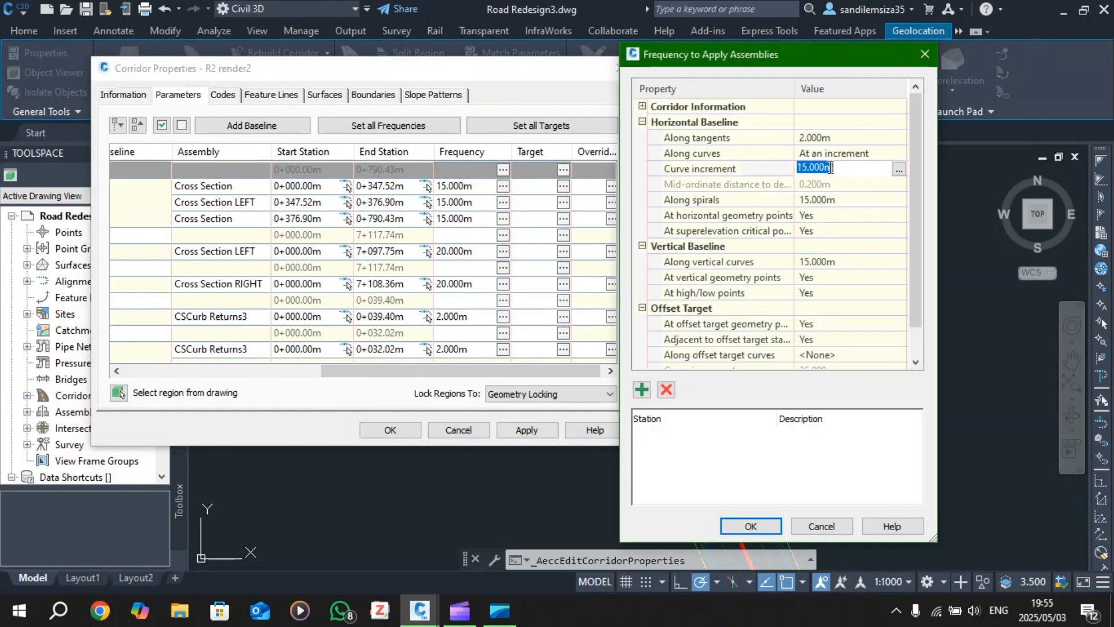
pyautogui.click(831, 200)
pyautogui.write('2')
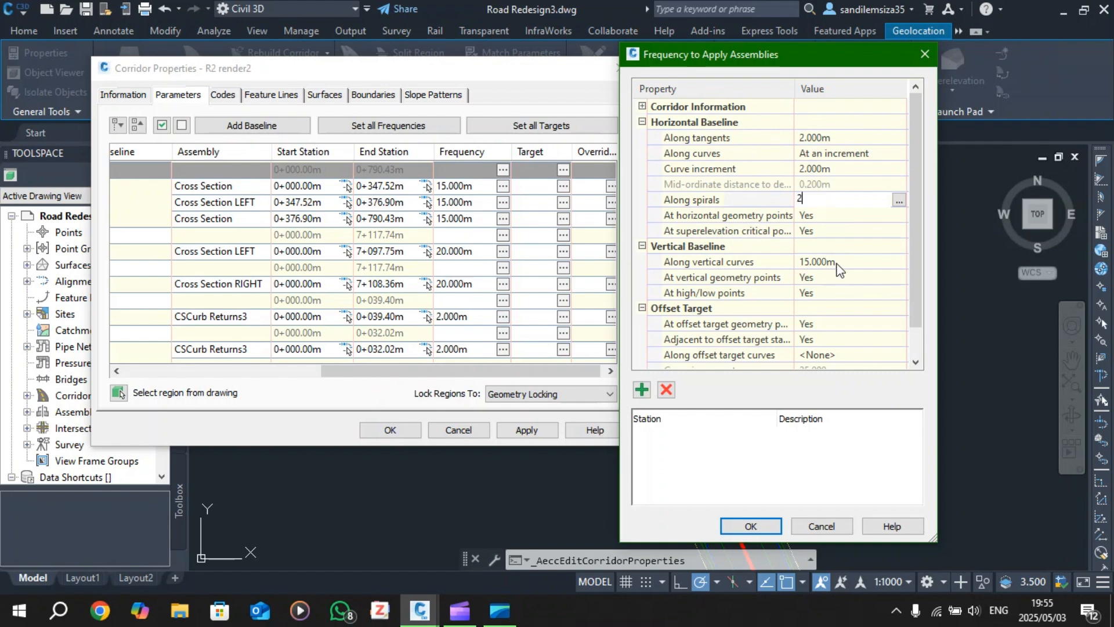
pyautogui.click(827, 262)
pyautogui.write('2')
pyautogui.scroll(-1, 823, 380)
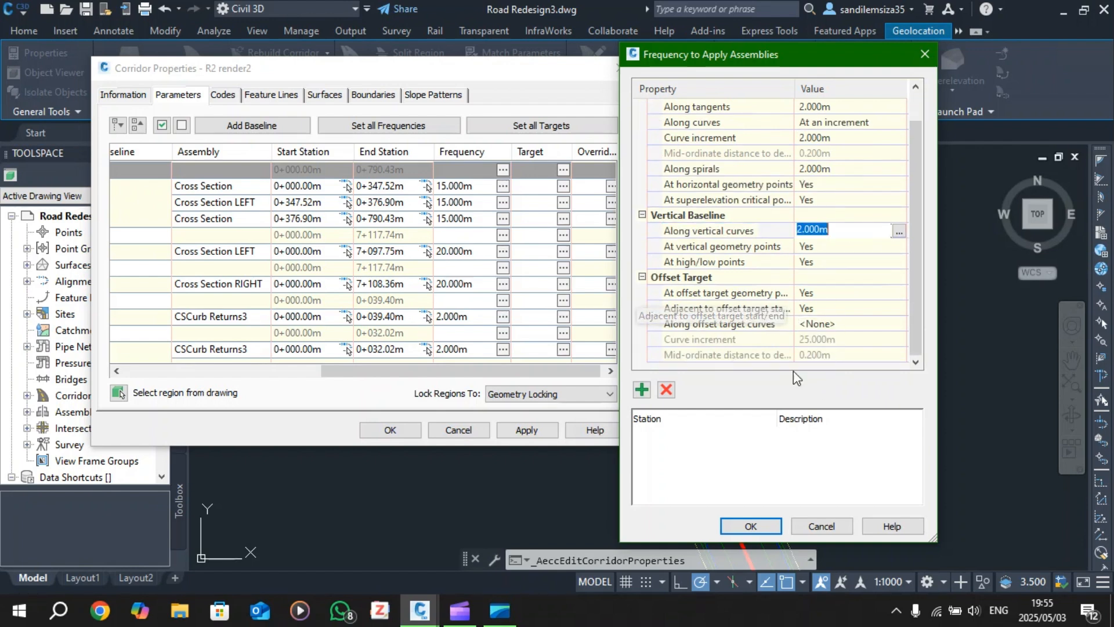
pyautogui.click(751, 526)
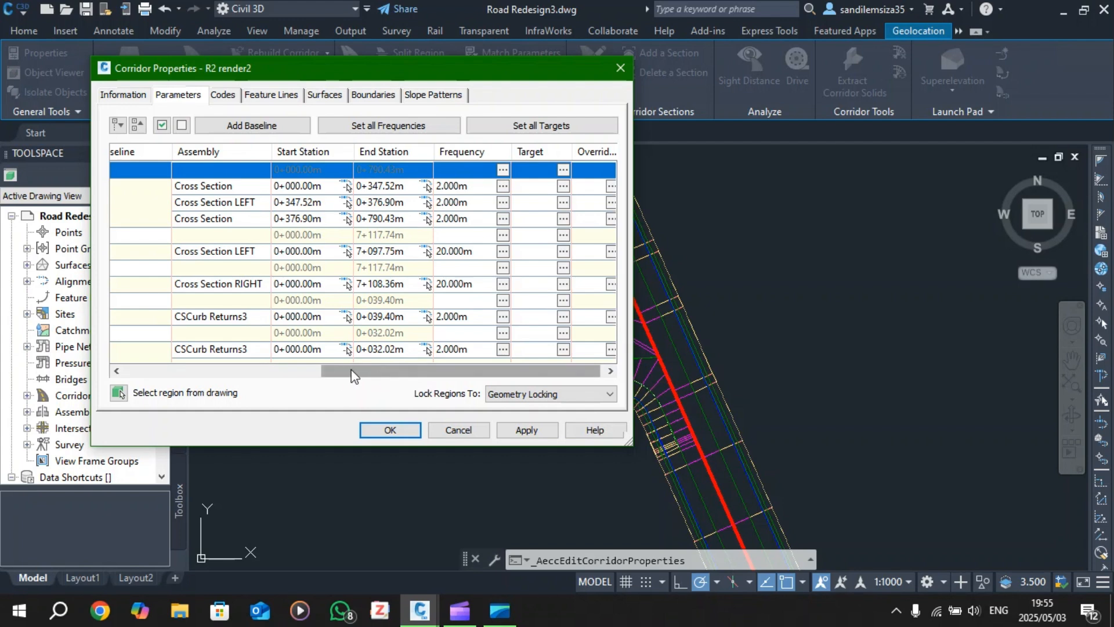
# - Apply the road 2 baseline's new frequencies and rebuild the corridor
pyautogui.moveTo(348, 376); pyautogui.dragTo(150, 375)
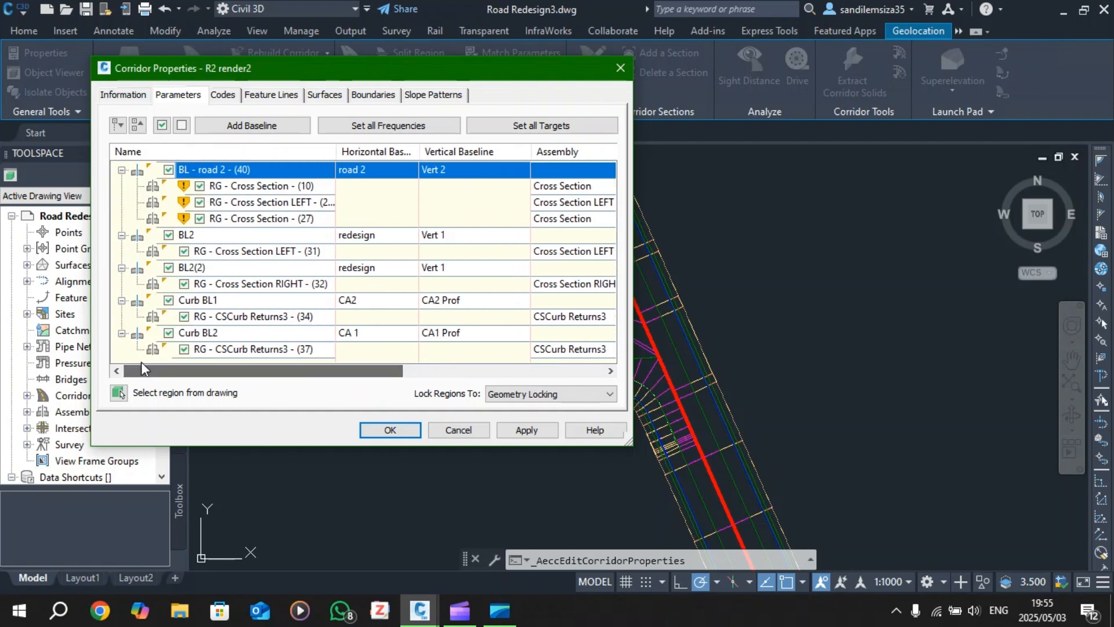
pyautogui.moveTo(334, 69); pyautogui.dragTo(177, 65)
pyautogui.click(370, 428)
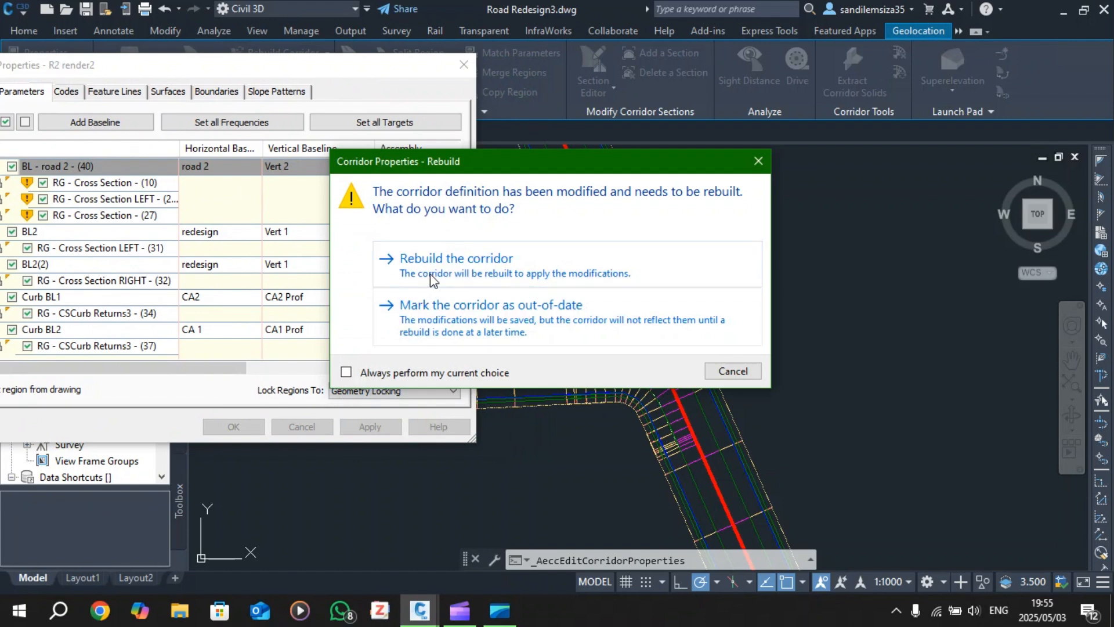
pyautogui.click(433, 280)
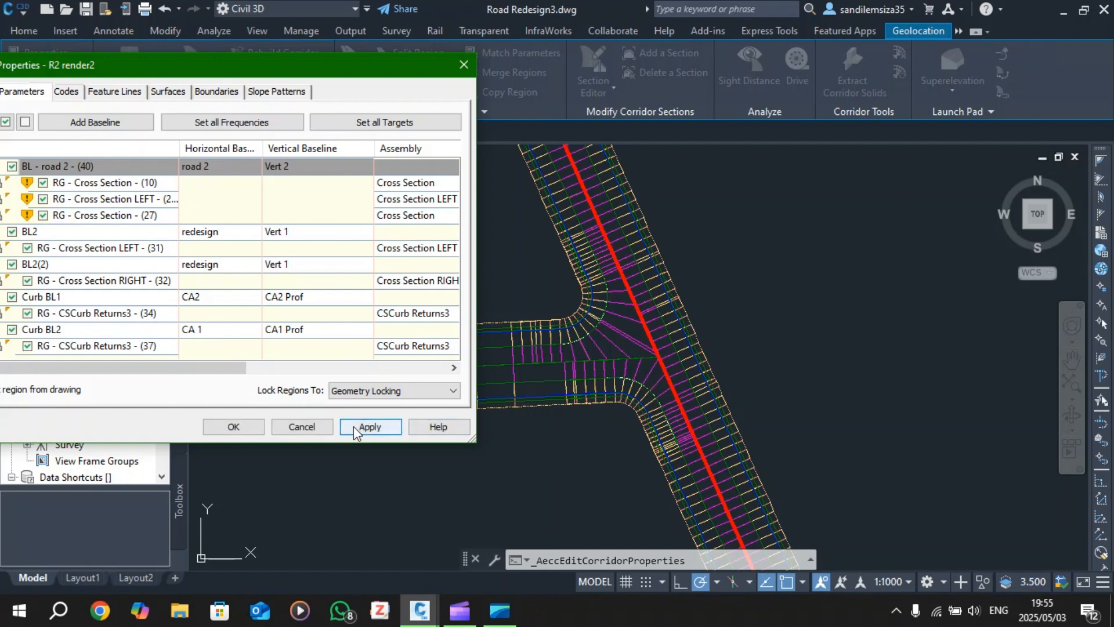
pyautogui.click(370, 426)
# - Collapse the road 2 baseline and set baseline BL2's frequency along tangents and its curve increment to 2 m
pyautogui.moveTo(205, 64); pyautogui.dragTo(335, 84)
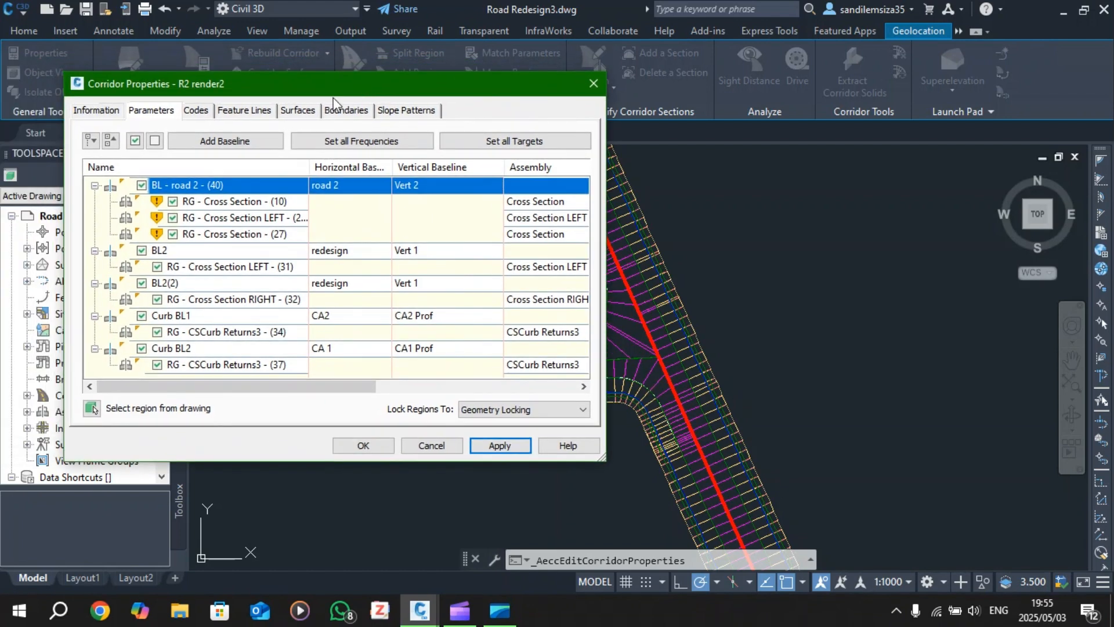
pyautogui.click(94, 186)
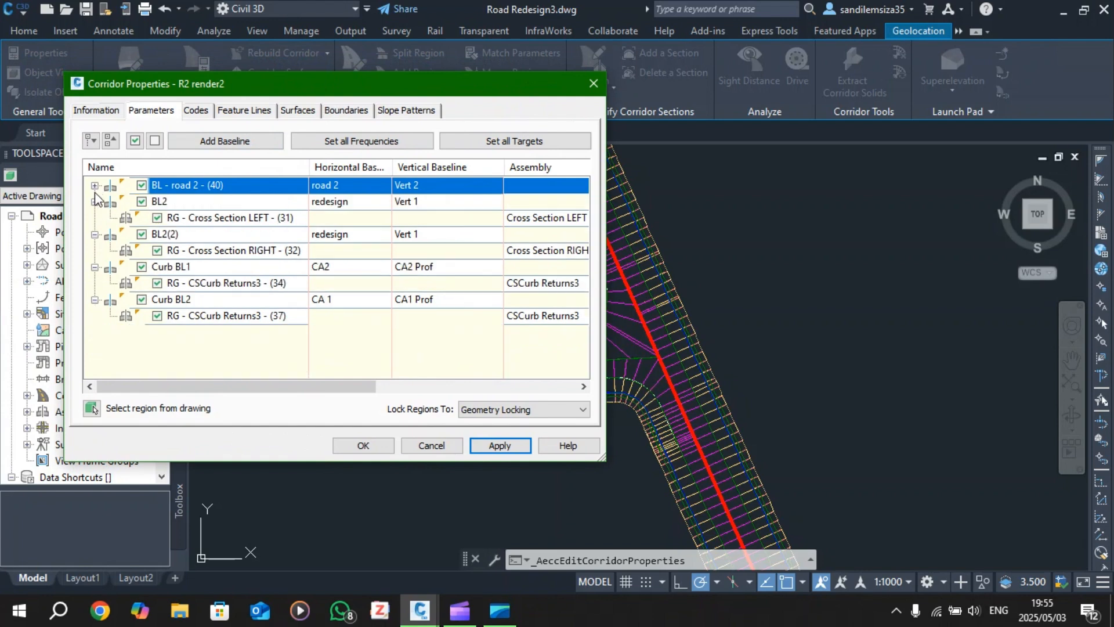
pyautogui.click(189, 233)
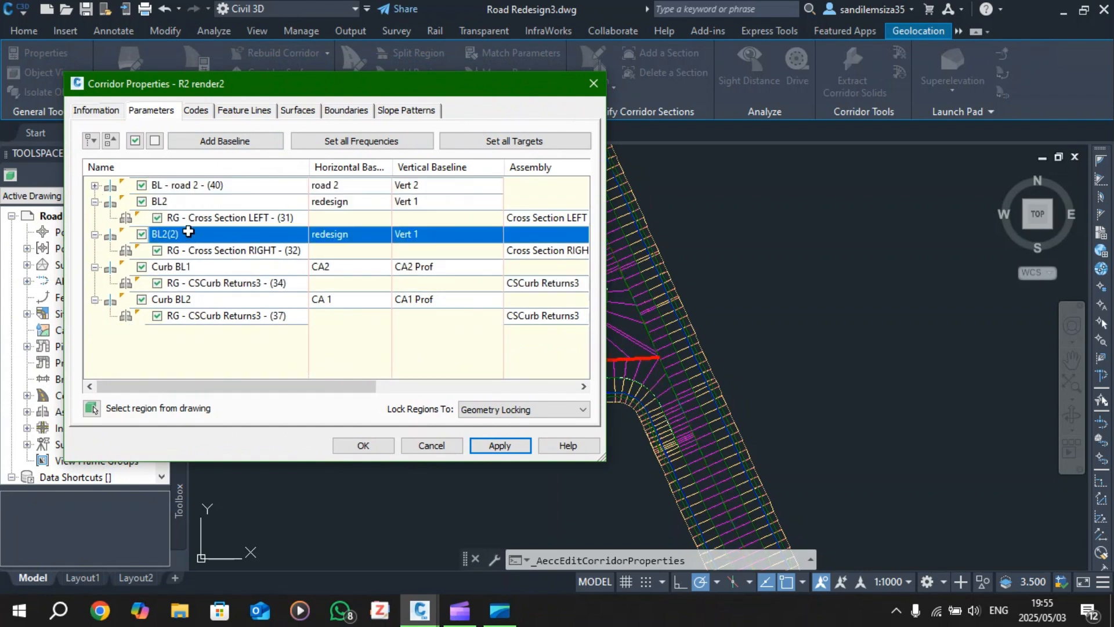
pyautogui.moveTo(262, 95); pyautogui.dragTo(111, 93)
pyautogui.click(113, 199)
pyautogui.moveTo(247, 384); pyautogui.dragTo(424, 384)
pyautogui.click(428, 199)
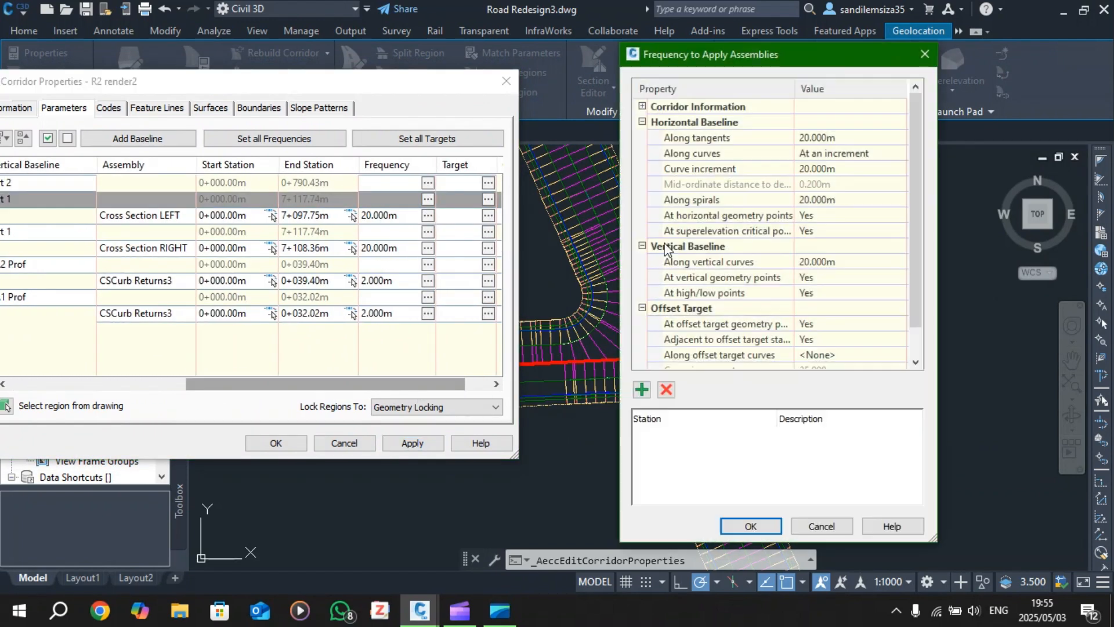
pyautogui.click(811, 136)
pyautogui.write('2')
pyautogui.press('Return')
pyautogui.click(822, 171)
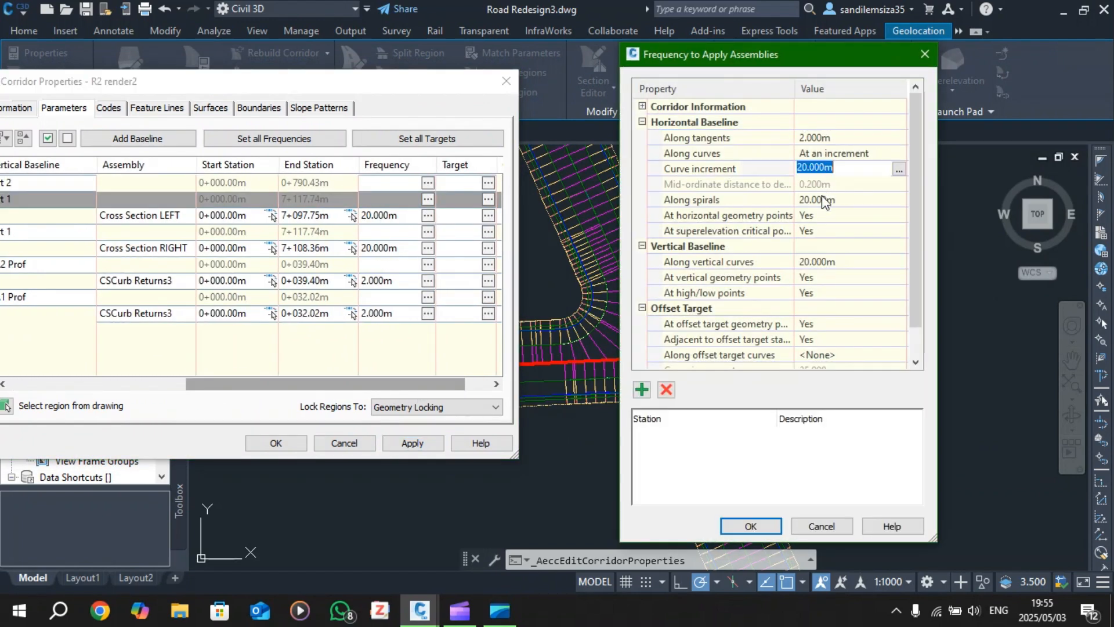
pyautogui.write('2')
pyautogui.press('Return')
# - Set baseline BL2's frequency along spirals and along vertical curves to 2 m and accept the frequencies
pyautogui.click(824, 201)
pyautogui.write('2')
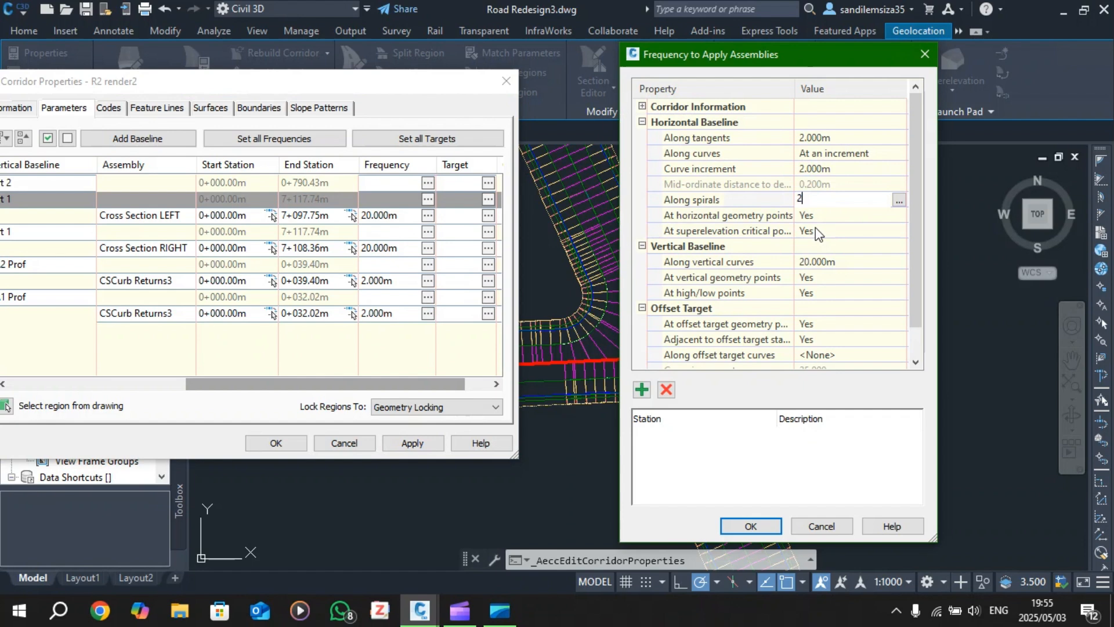
pyautogui.press('Return')
pyautogui.click(818, 261)
pyautogui.write('2')
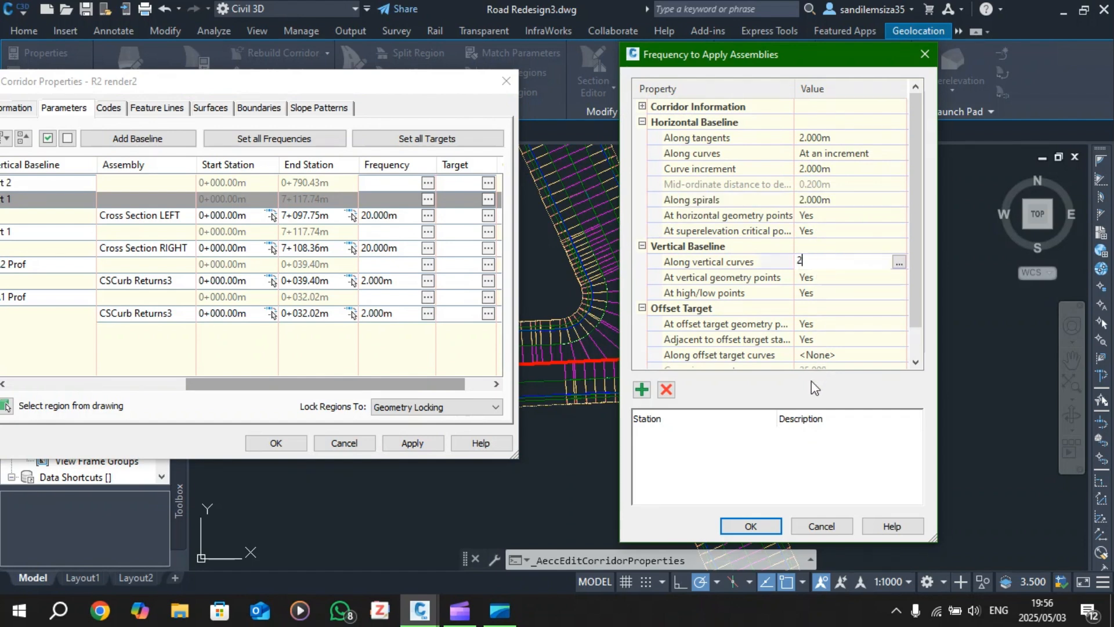
pyautogui.click(754, 526)
# - Set baseline BL2(2)'s frequency along tangents and its curve increment to 2 m
pyautogui.click(426, 232)
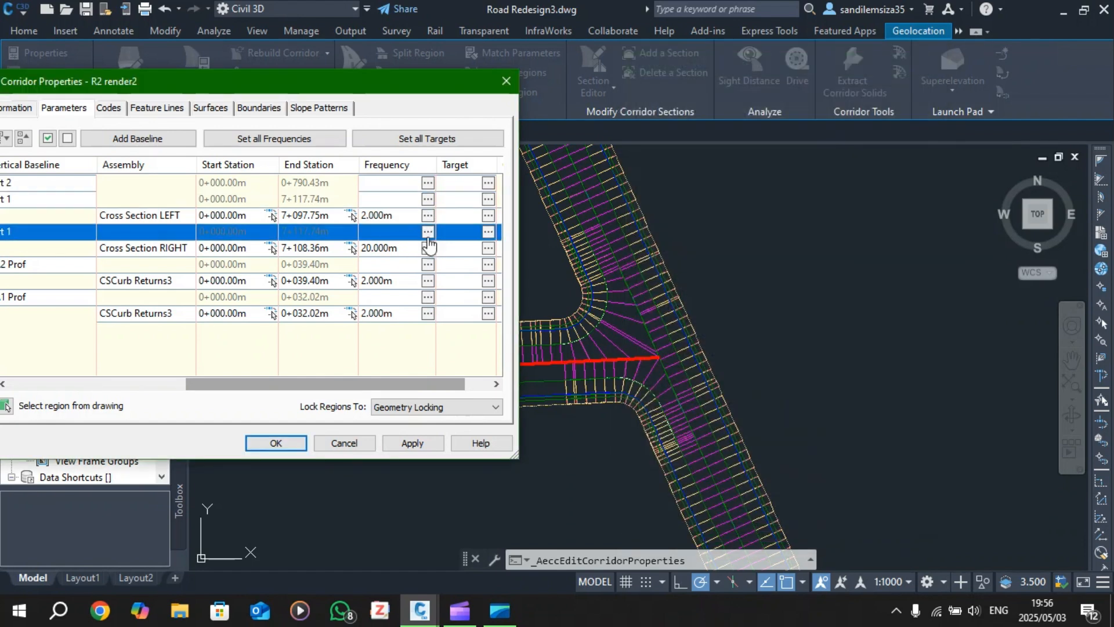
pyautogui.click(429, 235)
pyautogui.write('2')
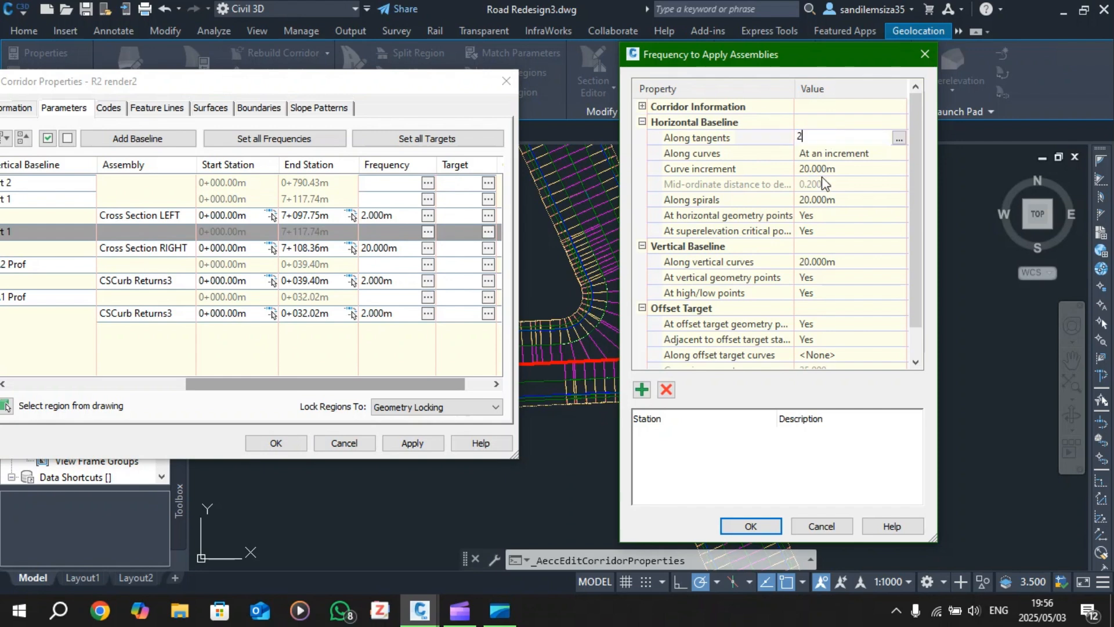
pyautogui.press('Return')
pyautogui.click(820, 169)
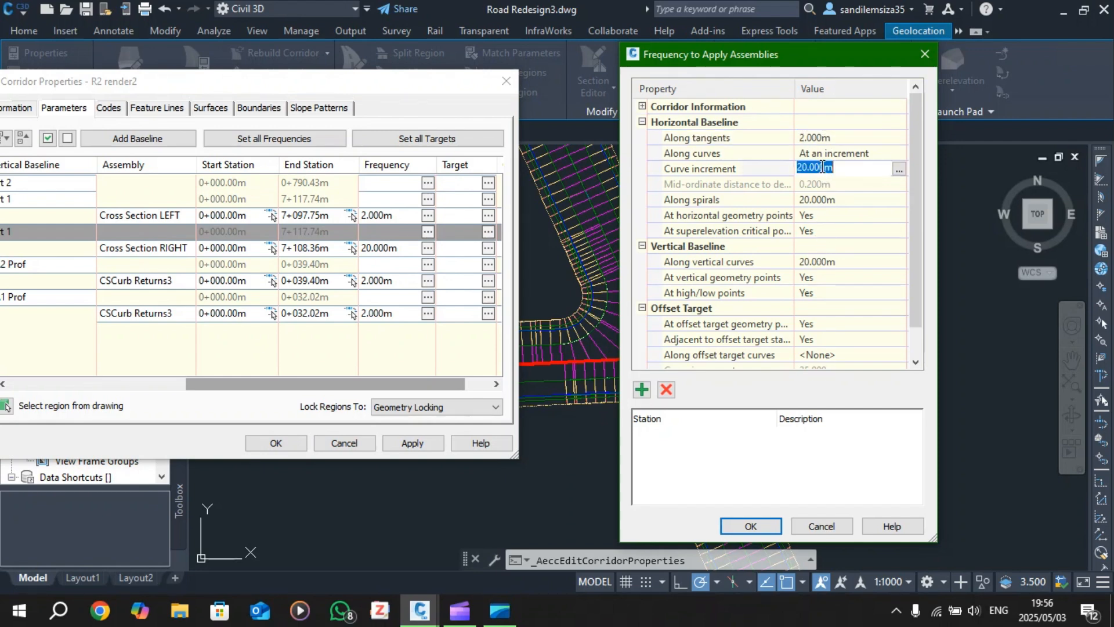
pyautogui.write('2')
pyautogui.press('Return')
# - Set baseline BL2(2)'s frequency along spirals and along vertical curves to 2 m and accept the frequencies
pyautogui.click(825, 201)
pyautogui.write('2')
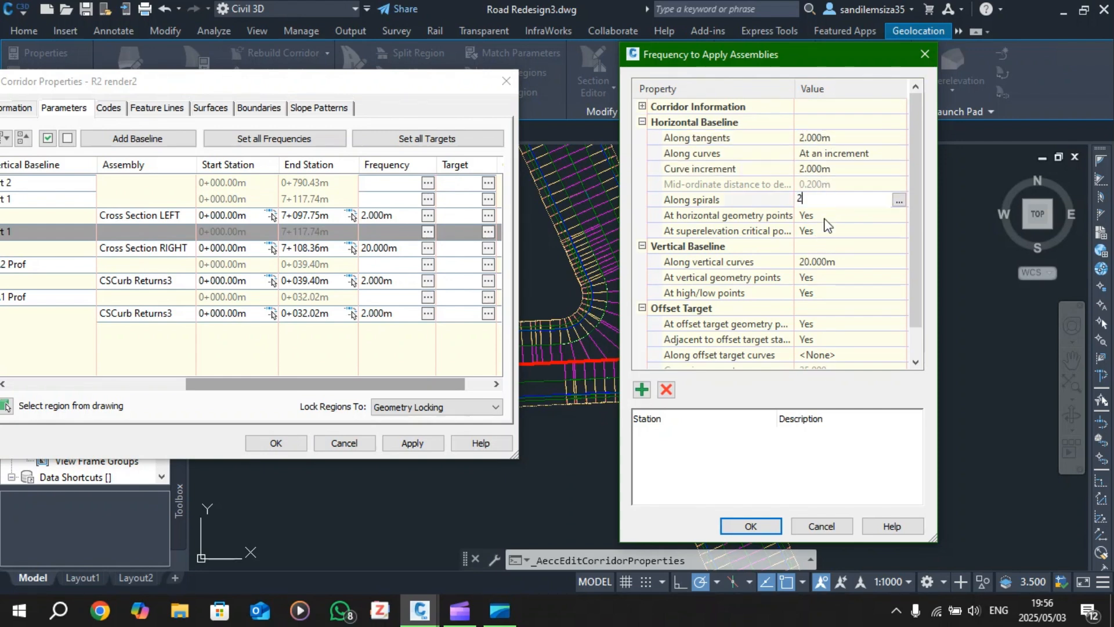
pyautogui.press('Return')
pyautogui.click(821, 262)
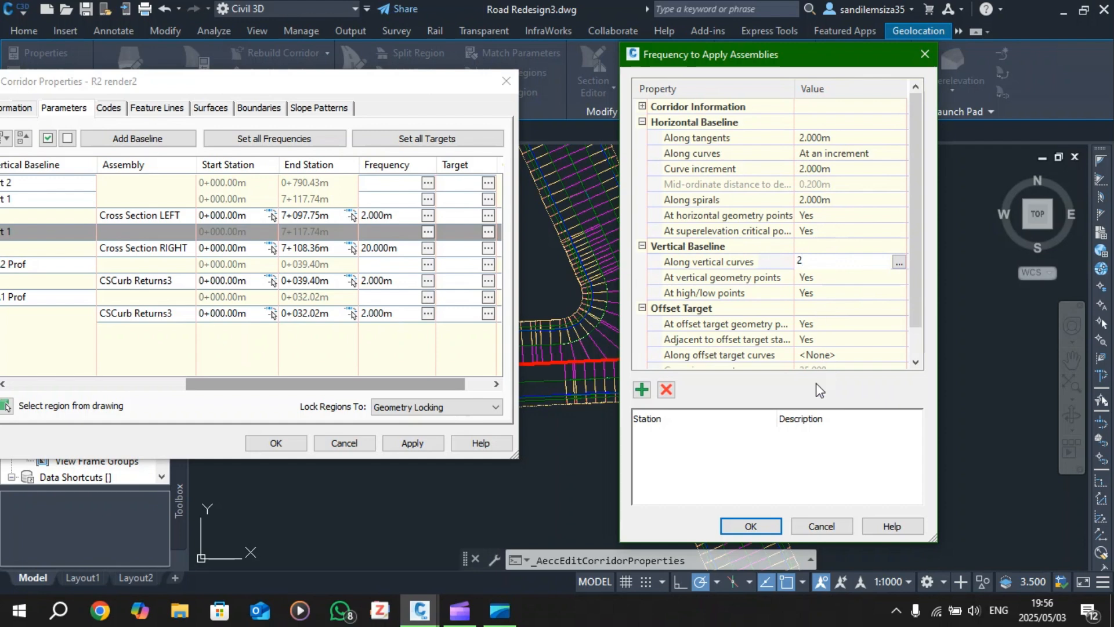
pyautogui.write('2')
pyautogui.click(749, 526)
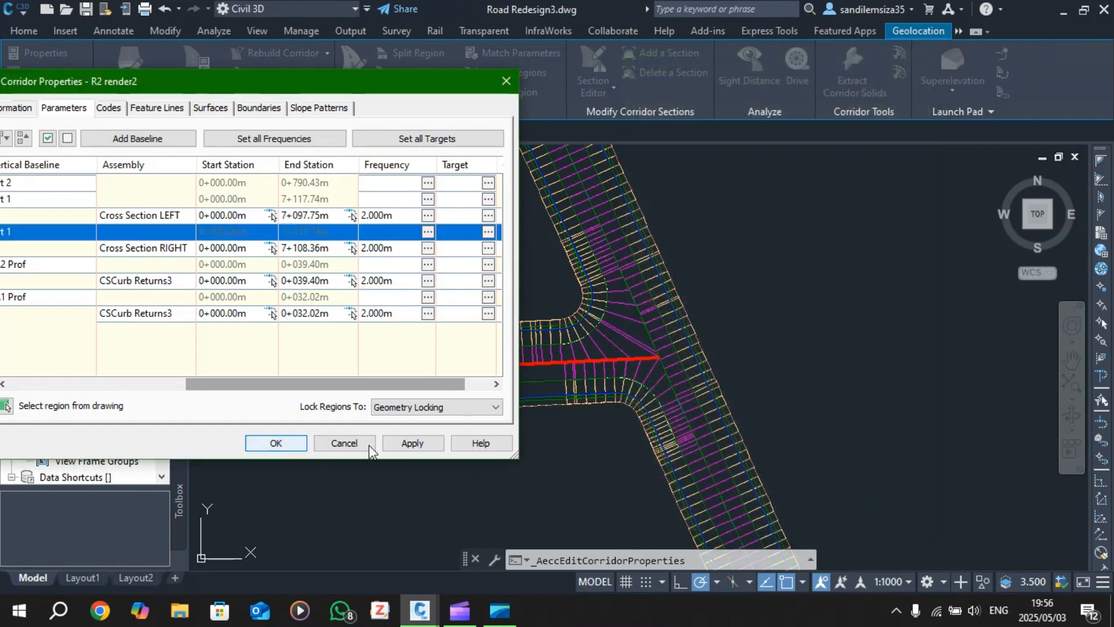
# - Apply the BL2 and BL2(2) frequencies, rebuild the corridor, close its properties and deselect it
pyautogui.click(413, 443)
pyautogui.click(522, 271)
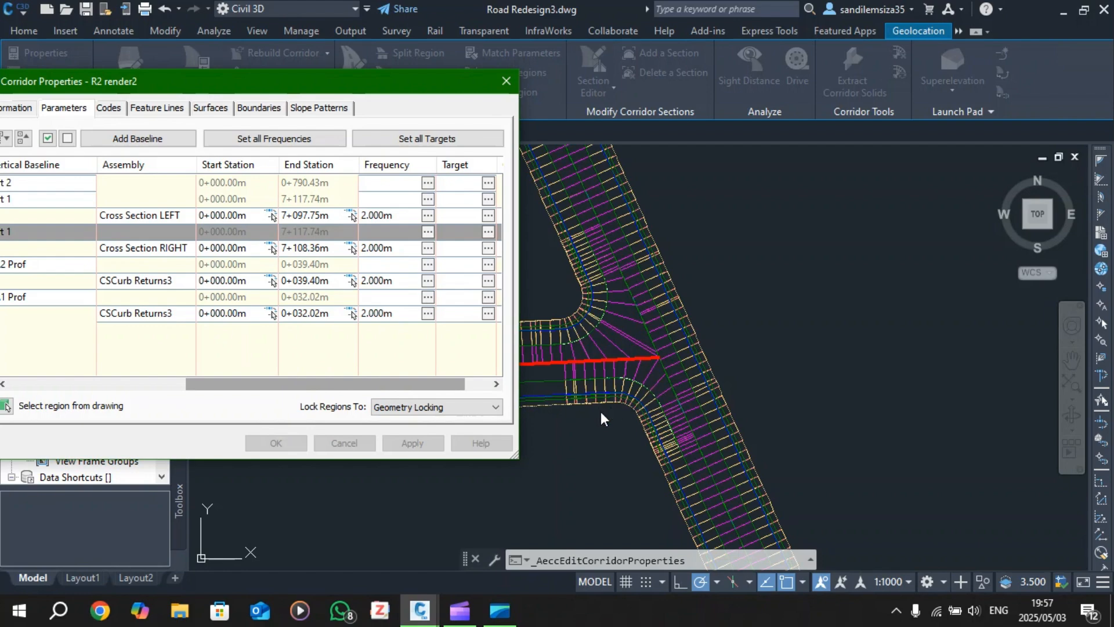
pyautogui.click(554, 355)
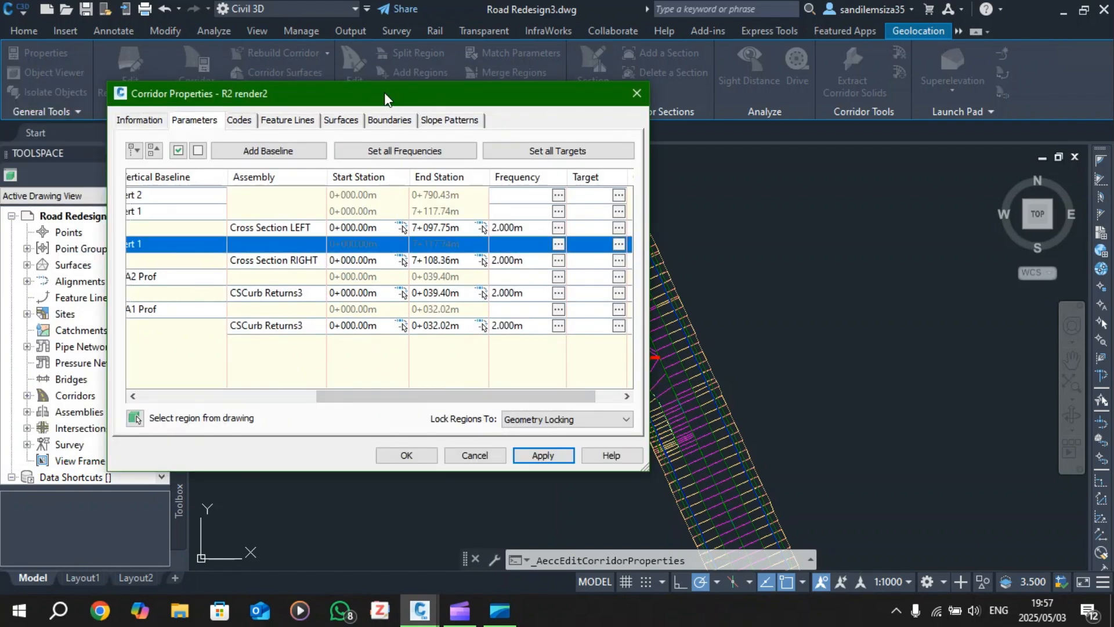
pyautogui.moveTo(449, 87)
pyautogui.mouseDown()
pyautogui.moveTo(652, 132)
pyautogui.moveTo(883, 123)
pyautogui.moveTo(401, 18)
pyautogui.moveTo(230, 19)
pyautogui.mouseUp()
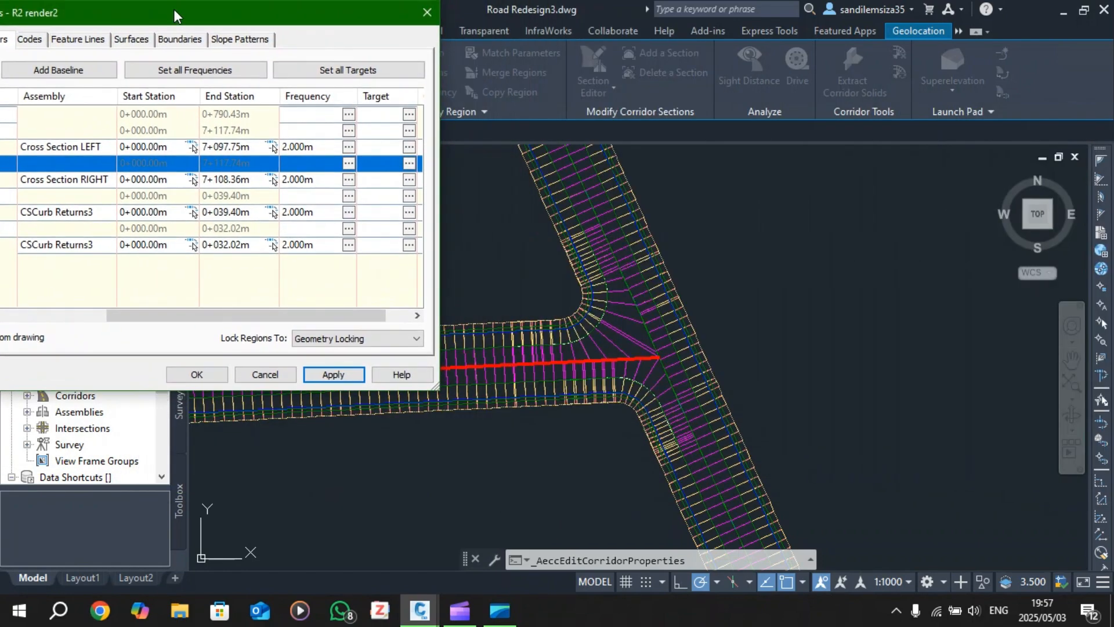
pyautogui.click(196, 374)
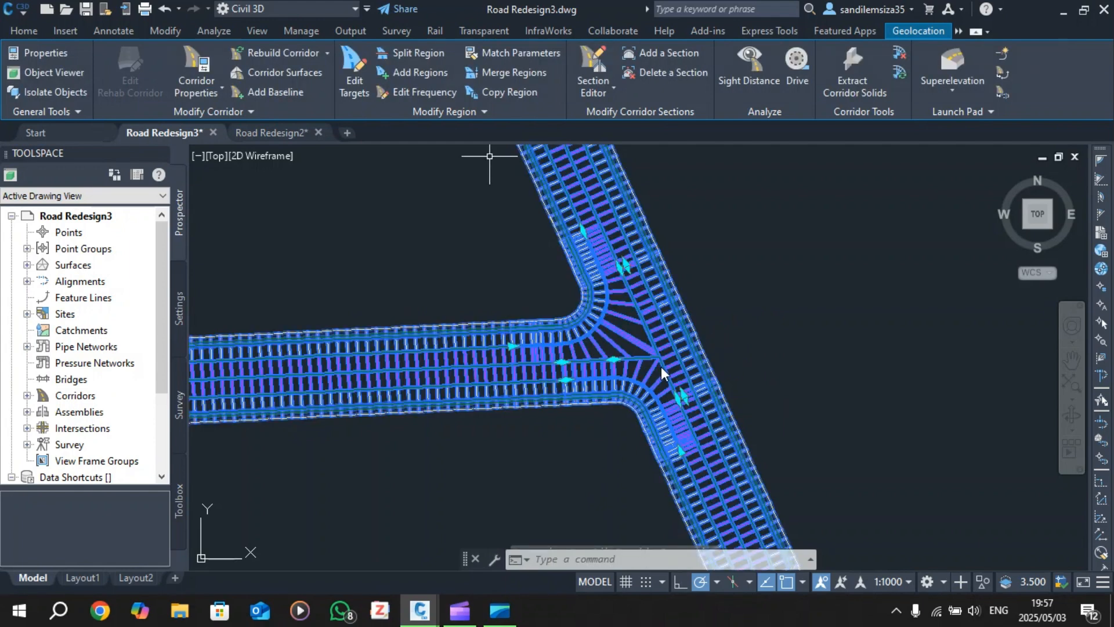
pyautogui.press('Escape')
pyautogui.press('Escape')
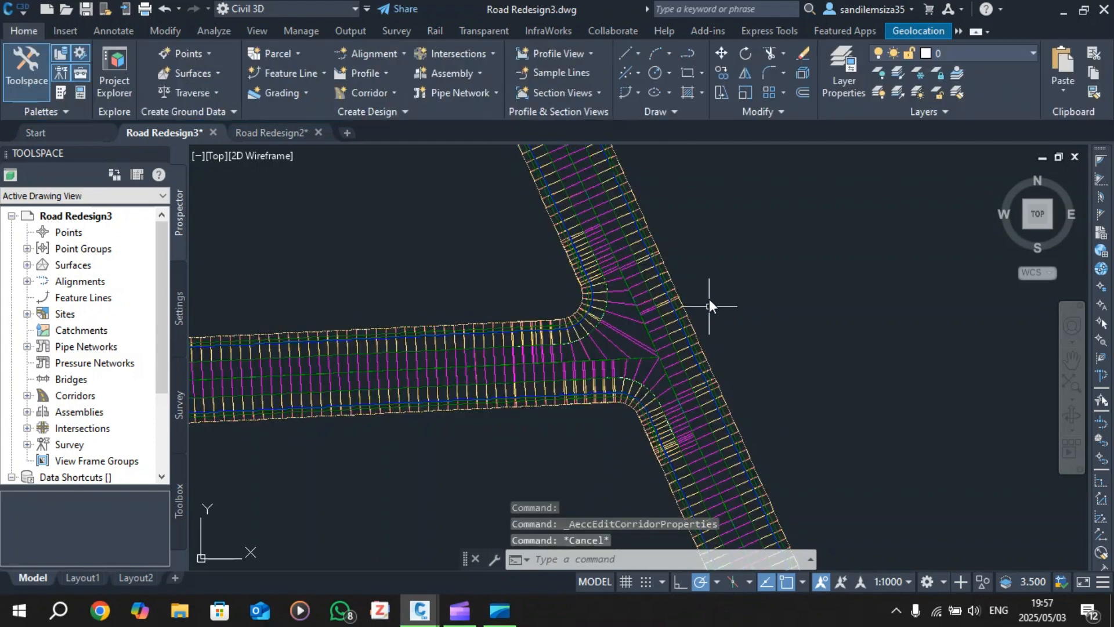
# - Inspect the rebuilt corridor along the main road and the section spacing around the junction's curb returns
pyautogui.scroll(-5, 709, 298)
pyautogui.scroll(2, 716, 298)
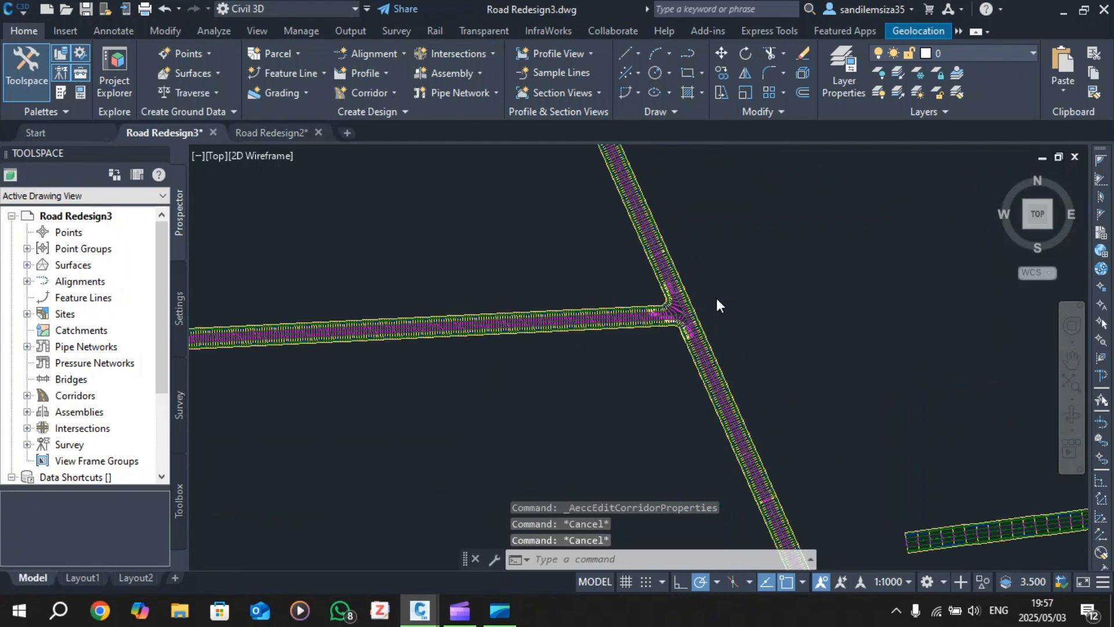
pyautogui.scroll(-5, 716, 298)
pyautogui.scroll(-3, 664, 301)
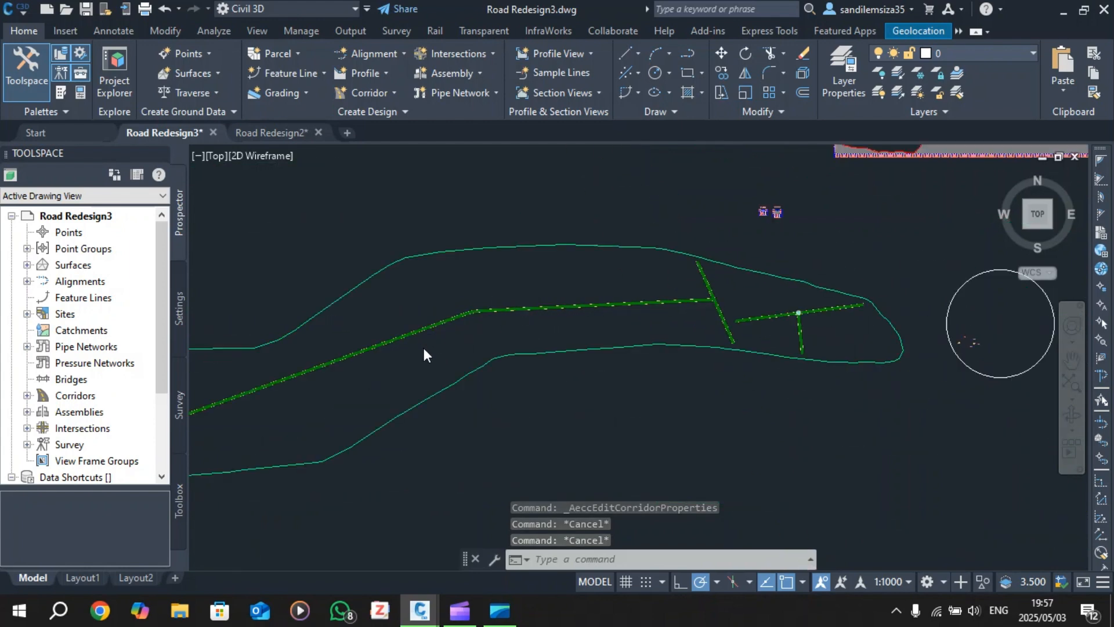
pyautogui.scroll(-4, 410, 351)
pyautogui.scroll(8, 359, 367)
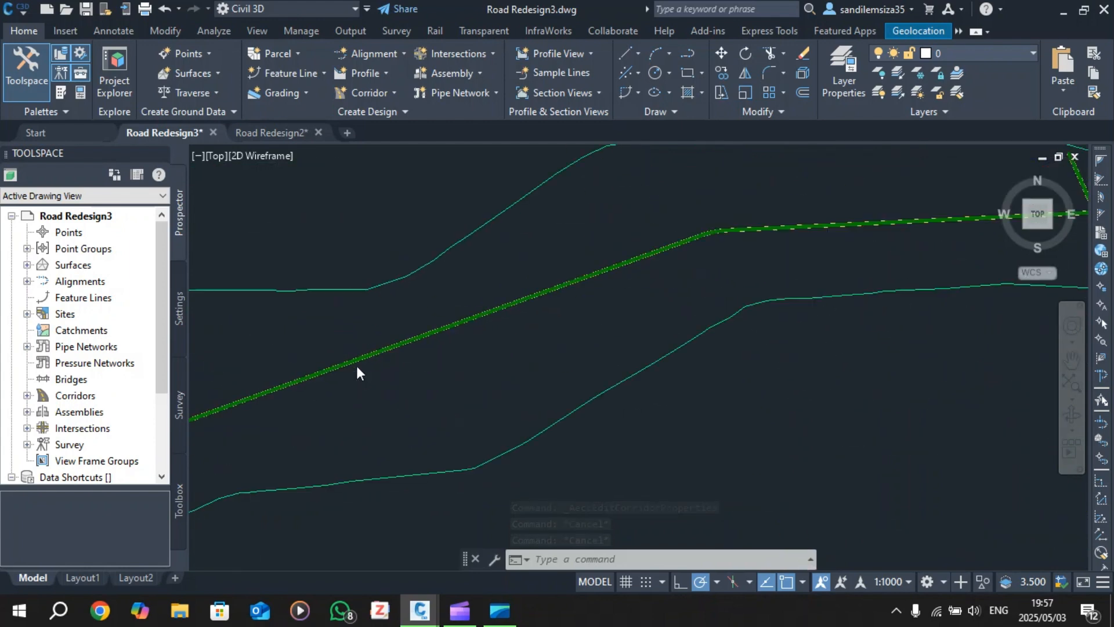
pyautogui.scroll(2, 392, 327)
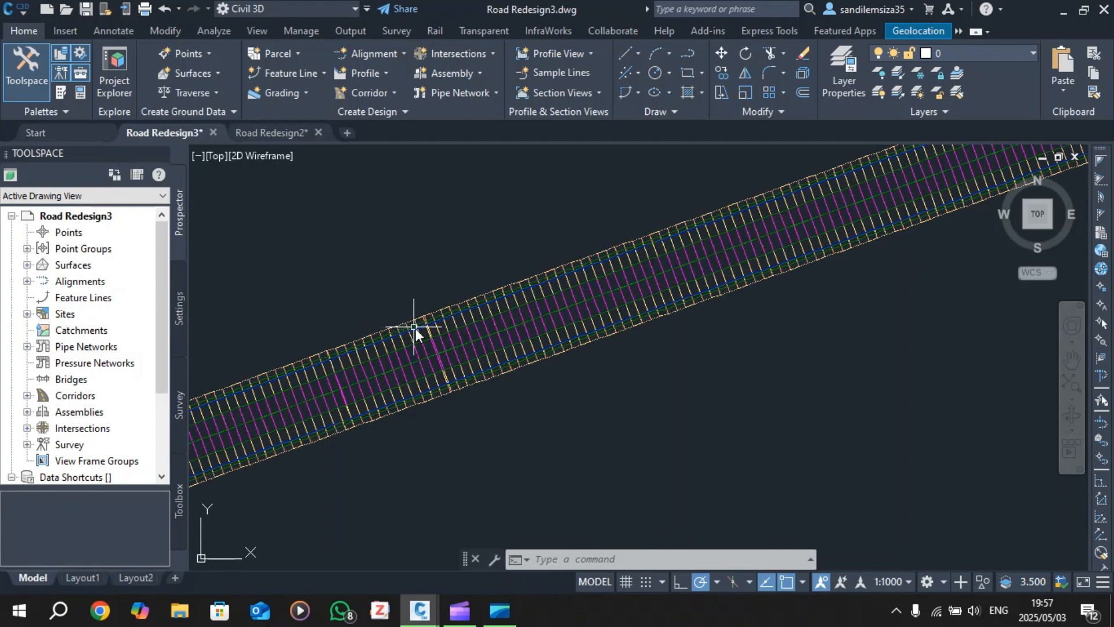
pyautogui.scroll(-4, 417, 336)
pyautogui.scroll(-2, 419, 340)
pyautogui.scroll(-4, 580, 315)
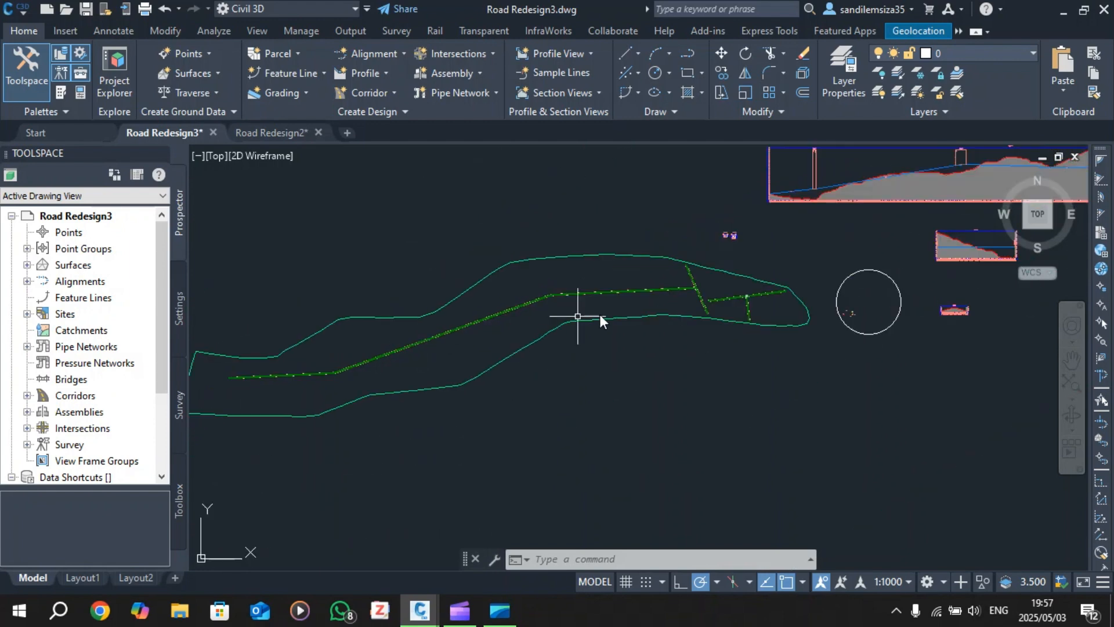
pyautogui.scroll(6, 690, 290)
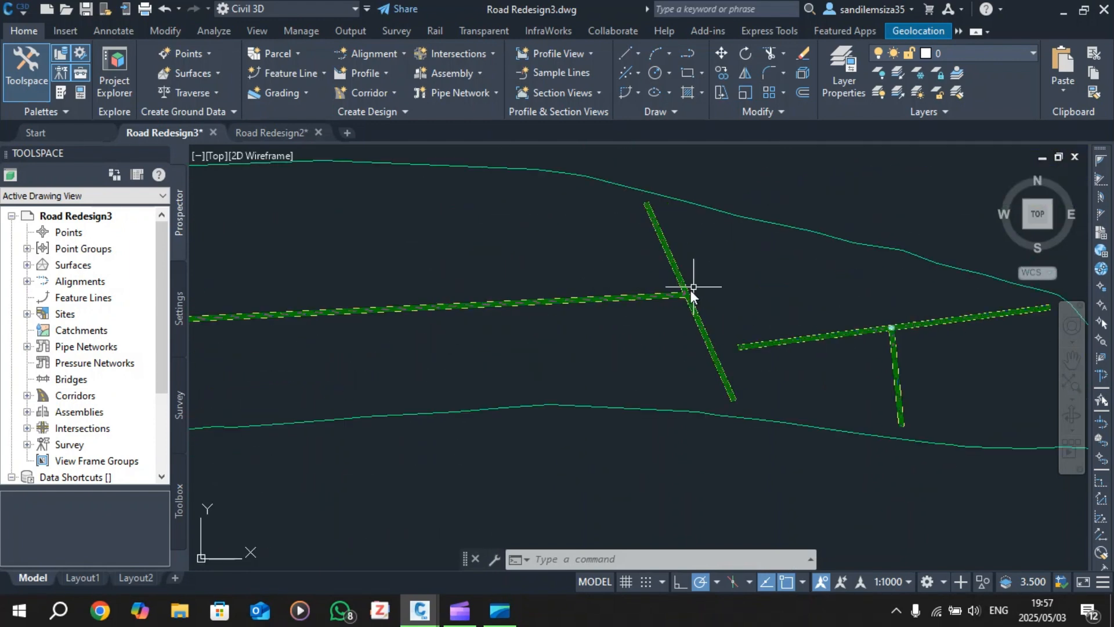
pyautogui.scroll(5, 709, 298)
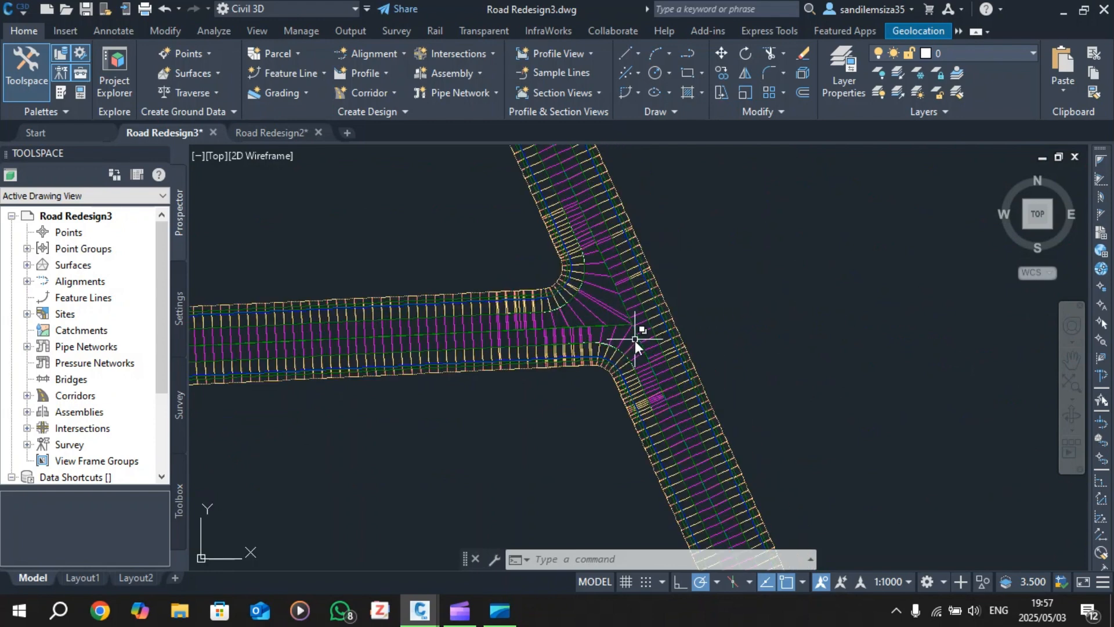
pyautogui.scroll(3, 635, 343)
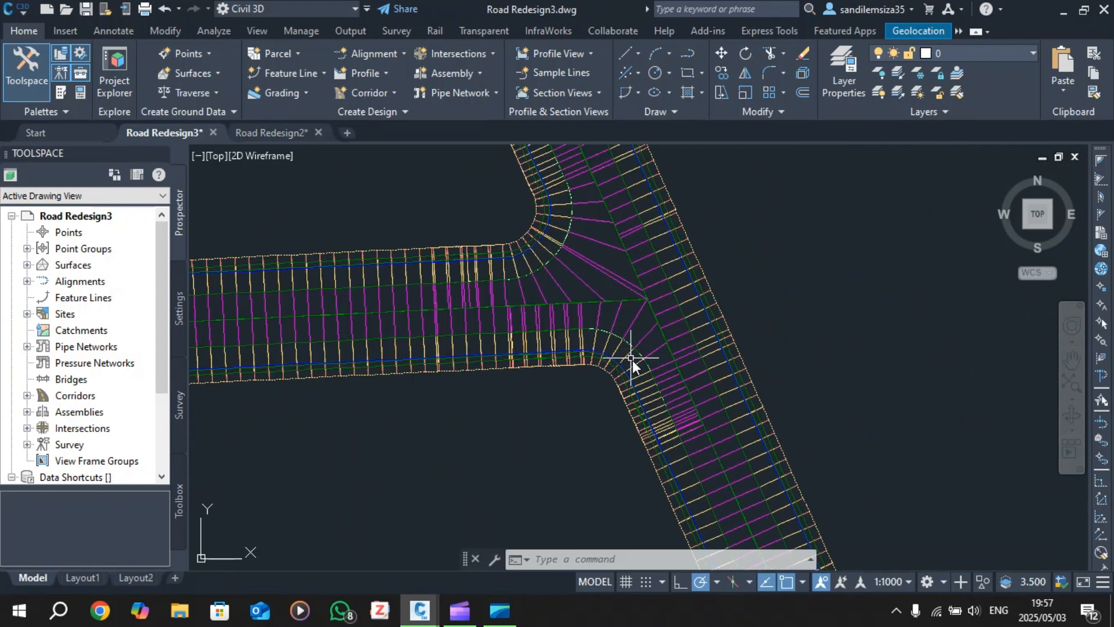
pyautogui.scroll(-2, 634, 361)
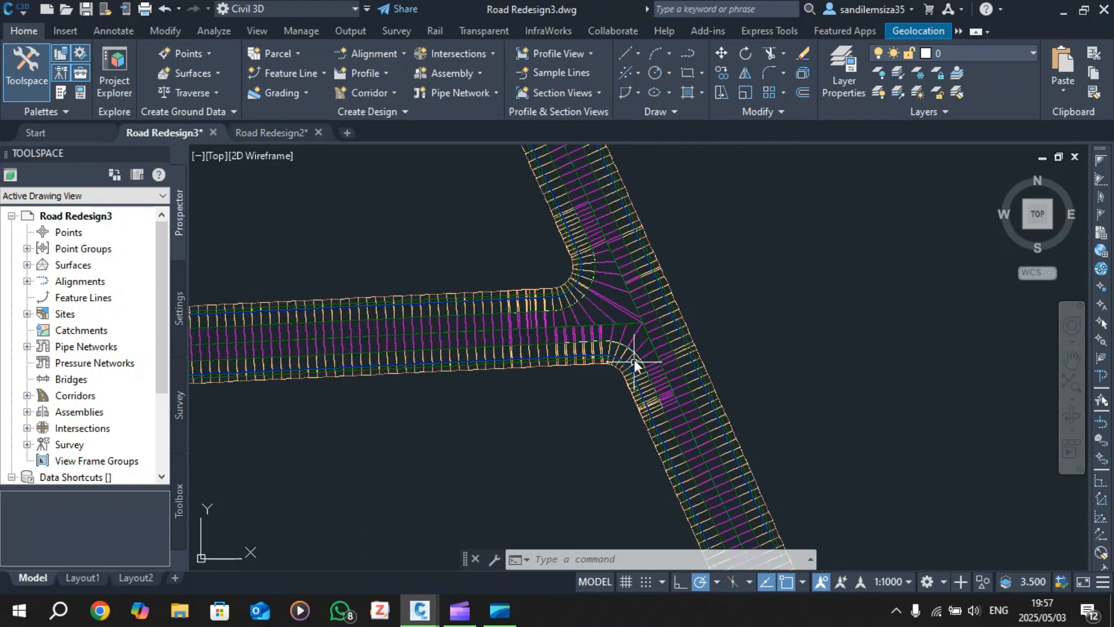
# - Start a Drive through the R2 render2 corridor, using the EPS feature line beside the junction's lower curb return as the path
pyautogui.click(616, 214)
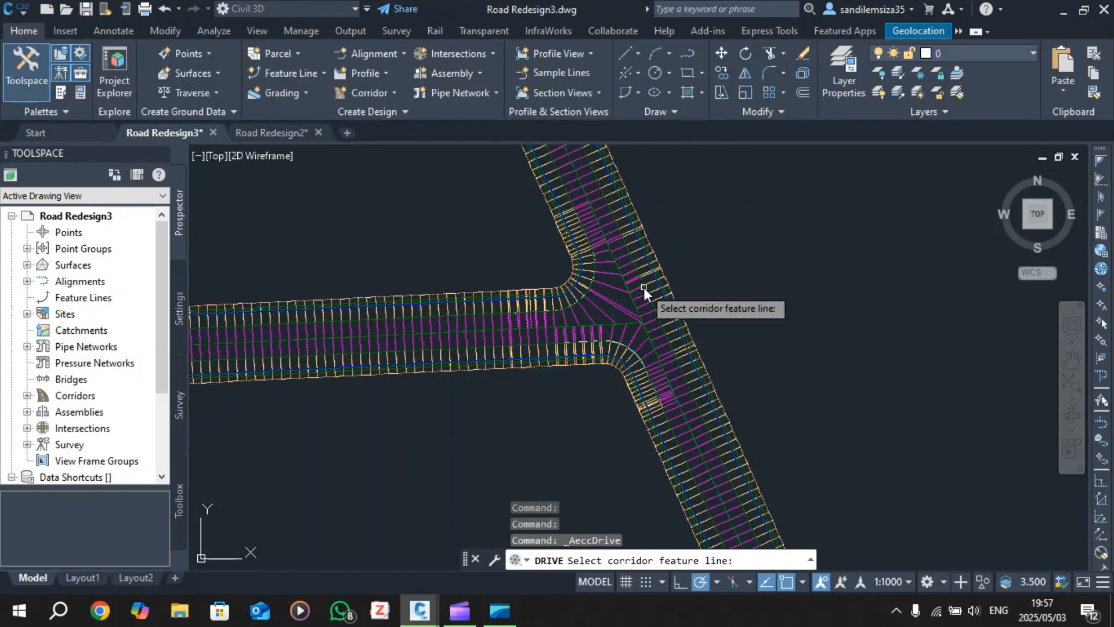
pyautogui.click(650, 321)
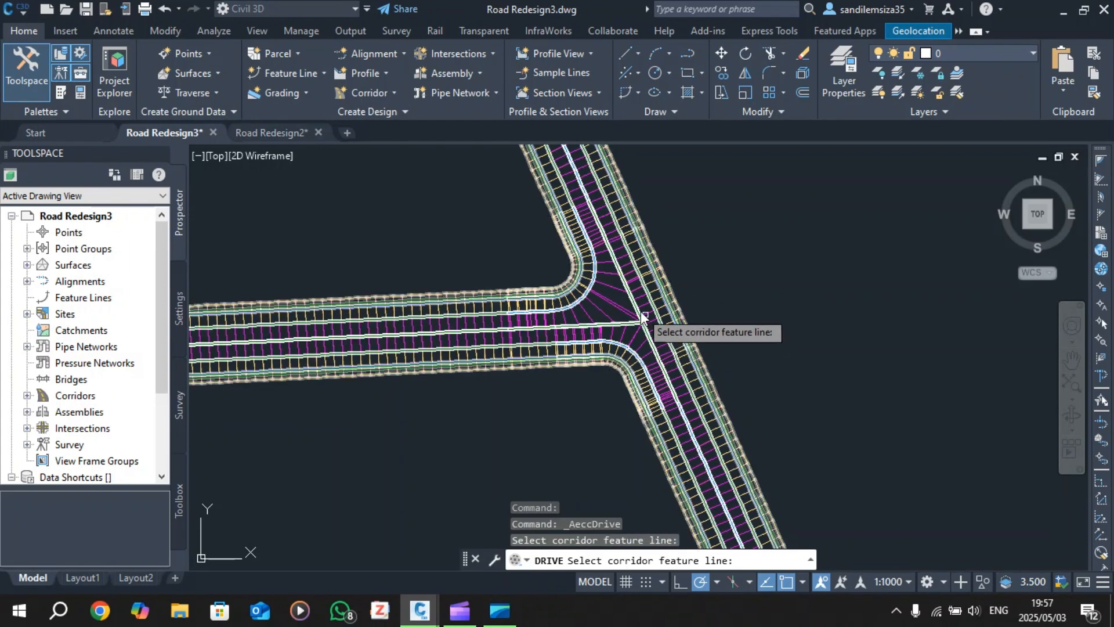
pyautogui.click(634, 311)
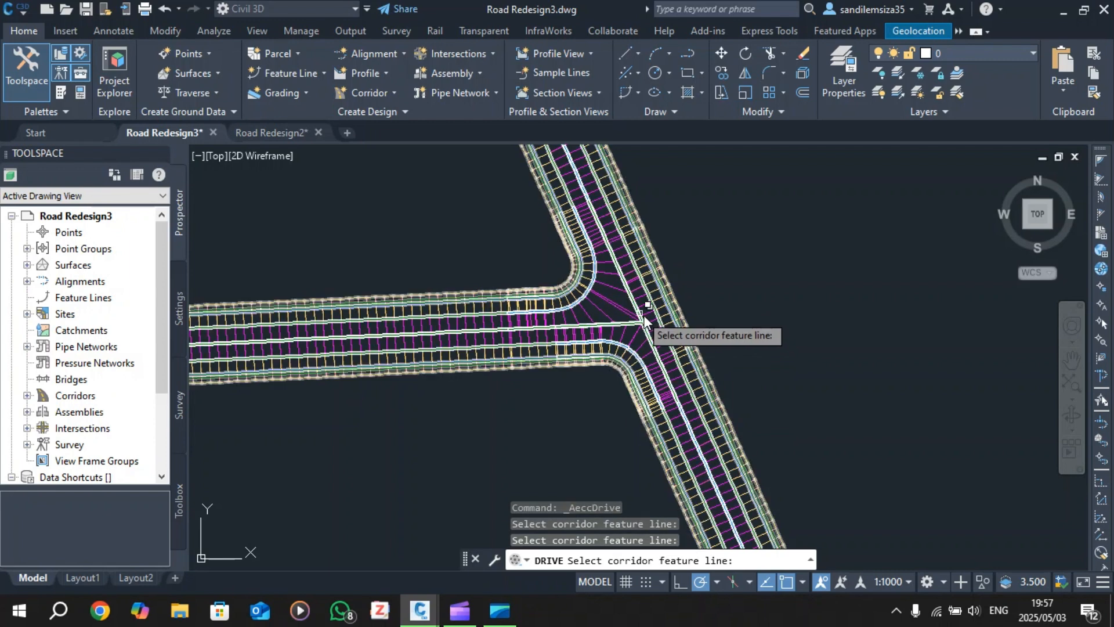
pyautogui.click(594, 251)
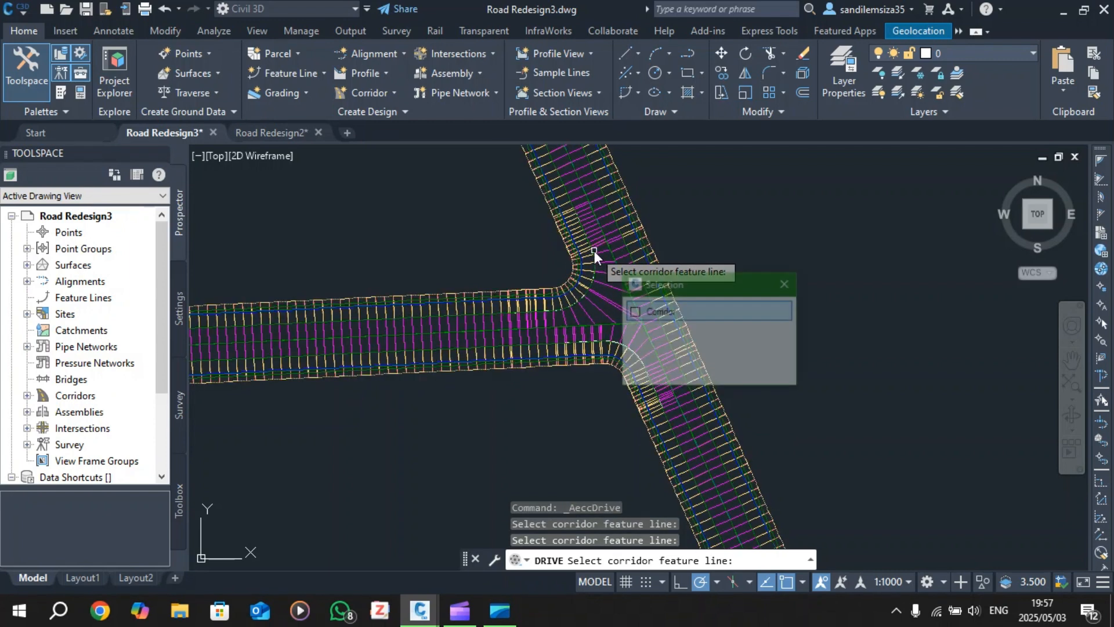
pyautogui.click(652, 313)
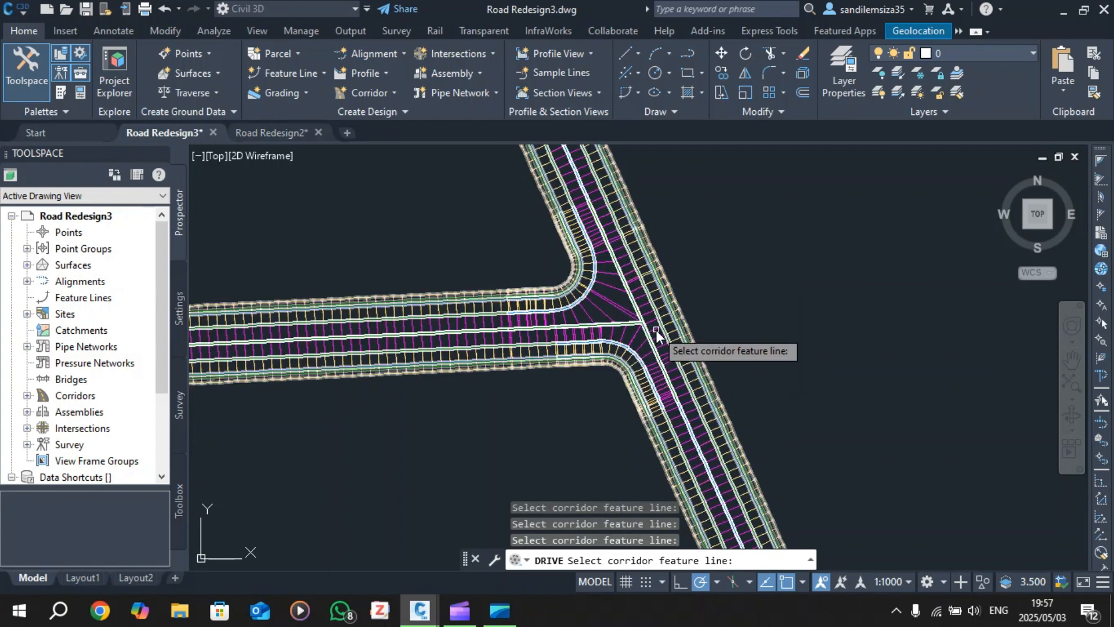
pyautogui.click(649, 342)
pyautogui.click(695, 400)
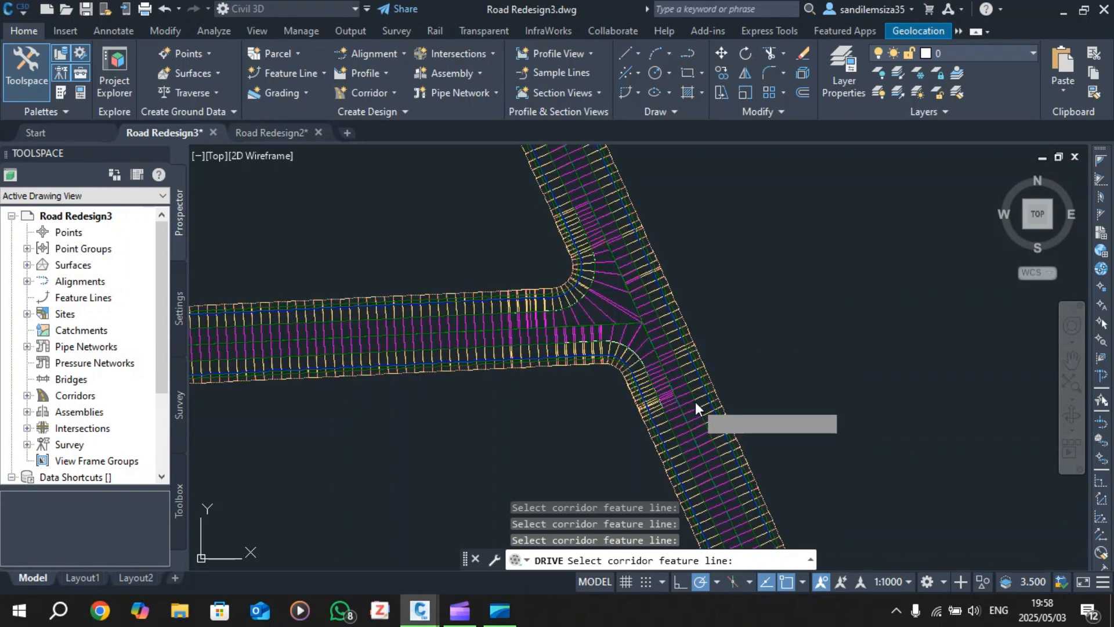
pyautogui.scroll(-3, 688, 401)
pyautogui.scroll(6, 687, 409)
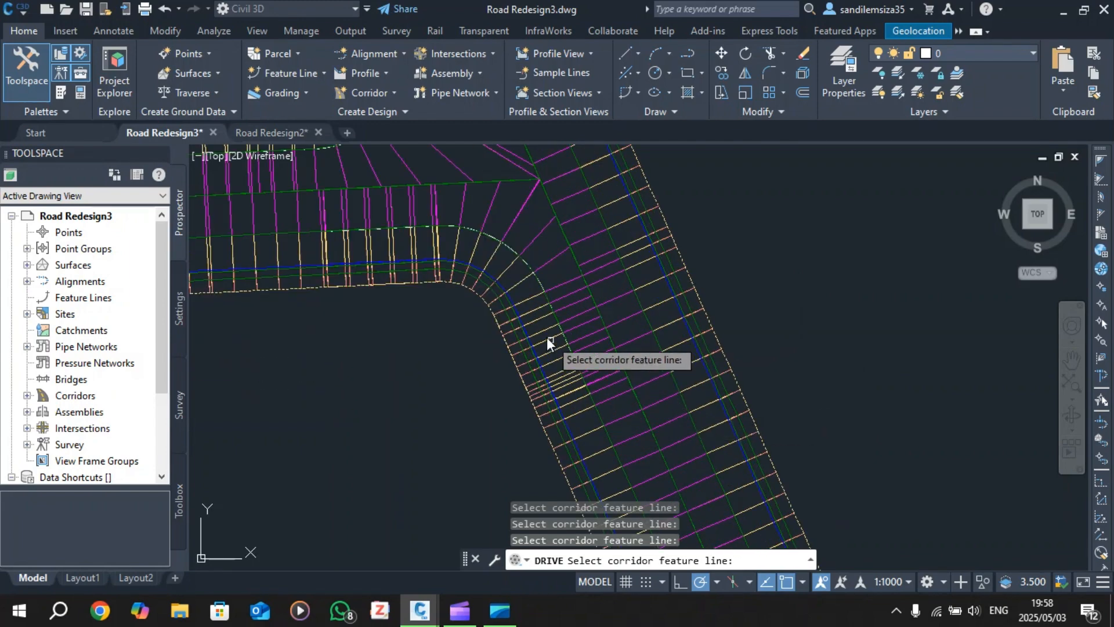
pyautogui.click(538, 363)
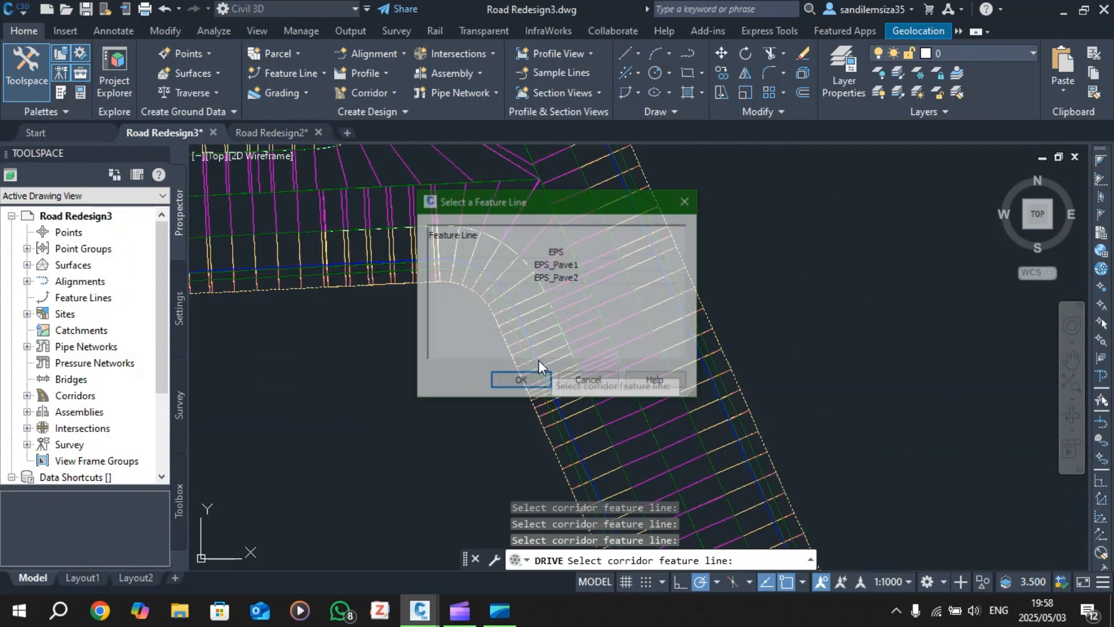
pyautogui.click(574, 252)
pyautogui.click(525, 380)
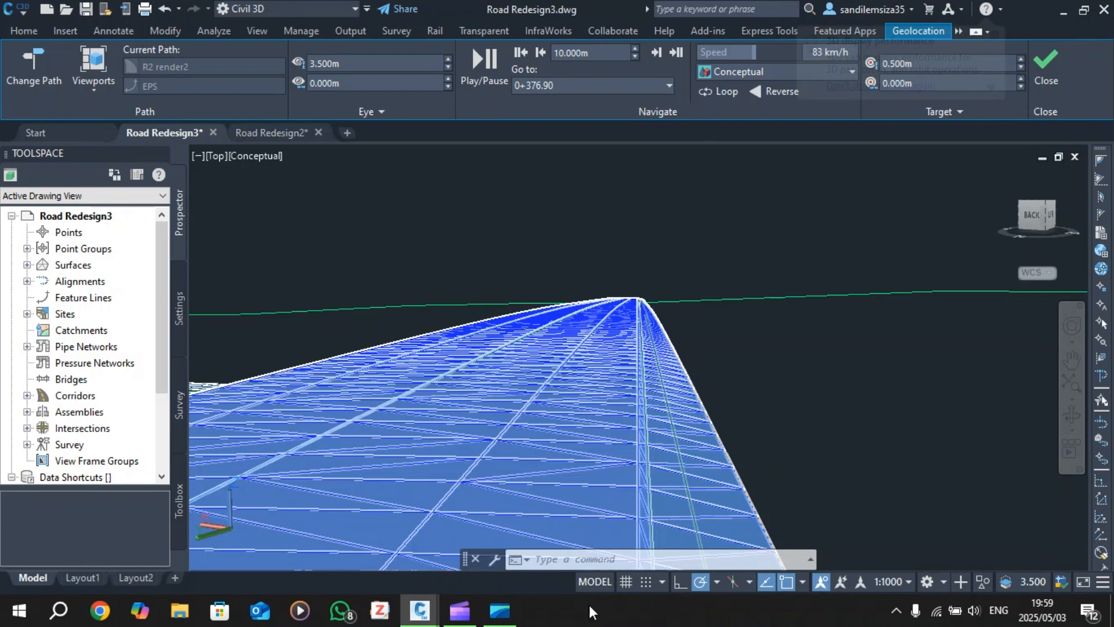
# - Play the drive simulation along the EPS path, pausing and resuming it to view the road in 3D
pyautogui.moveTo(419, 609)
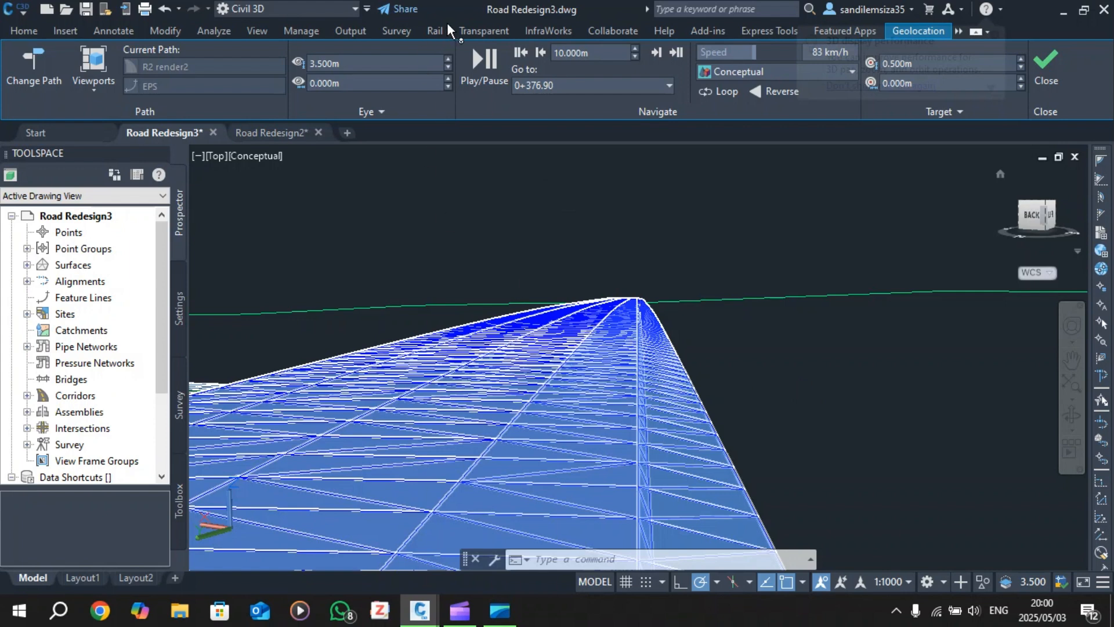
pyautogui.press('Escape')
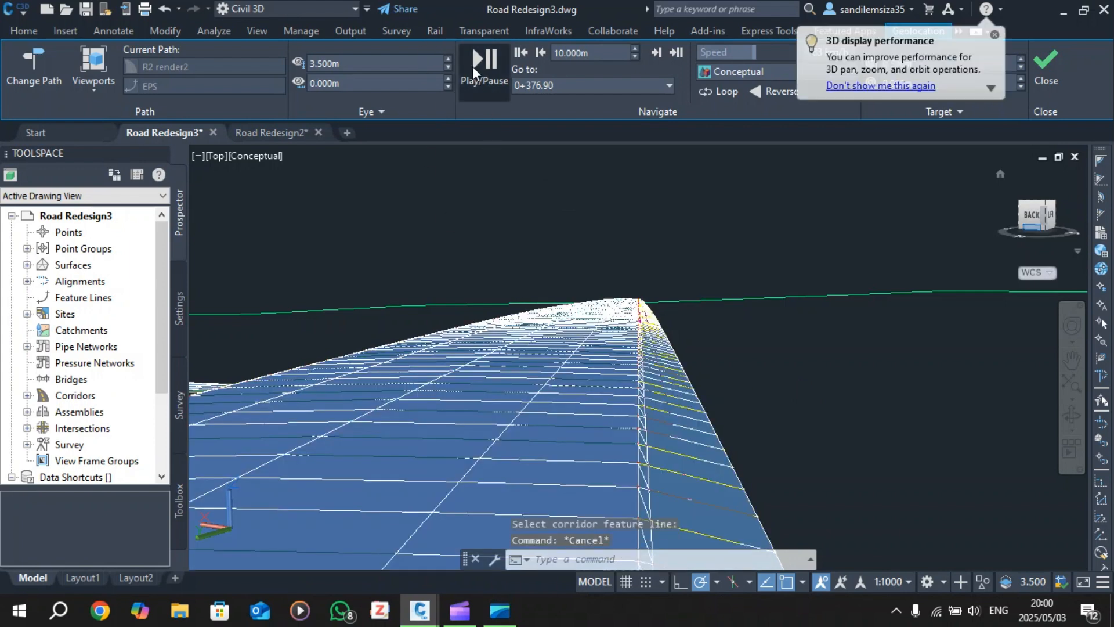
pyautogui.click(475, 73)
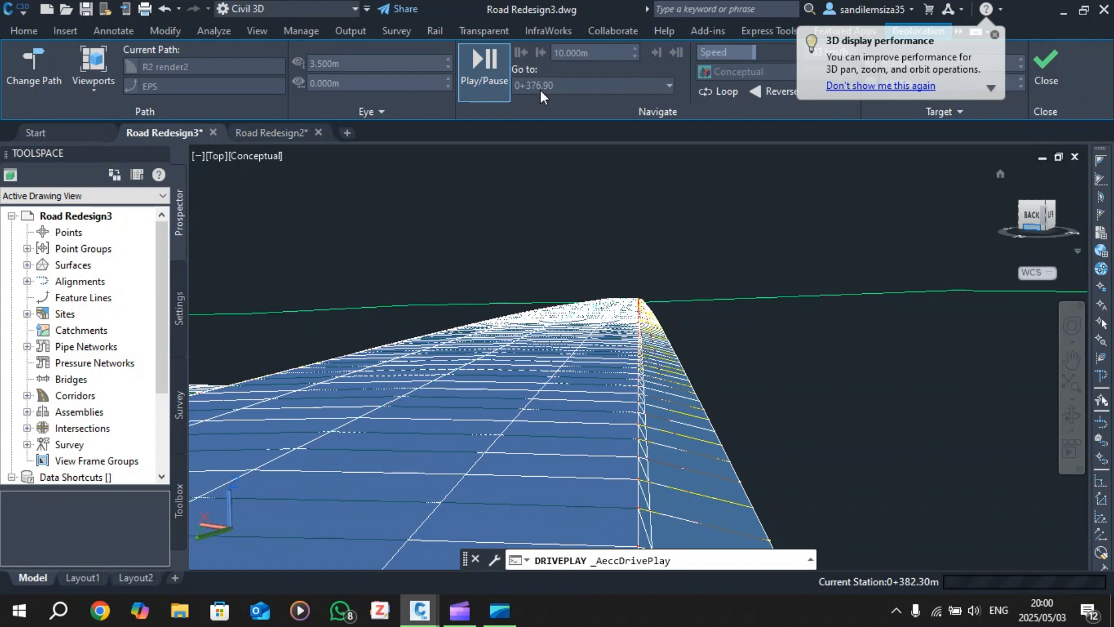
pyautogui.click(475, 76)
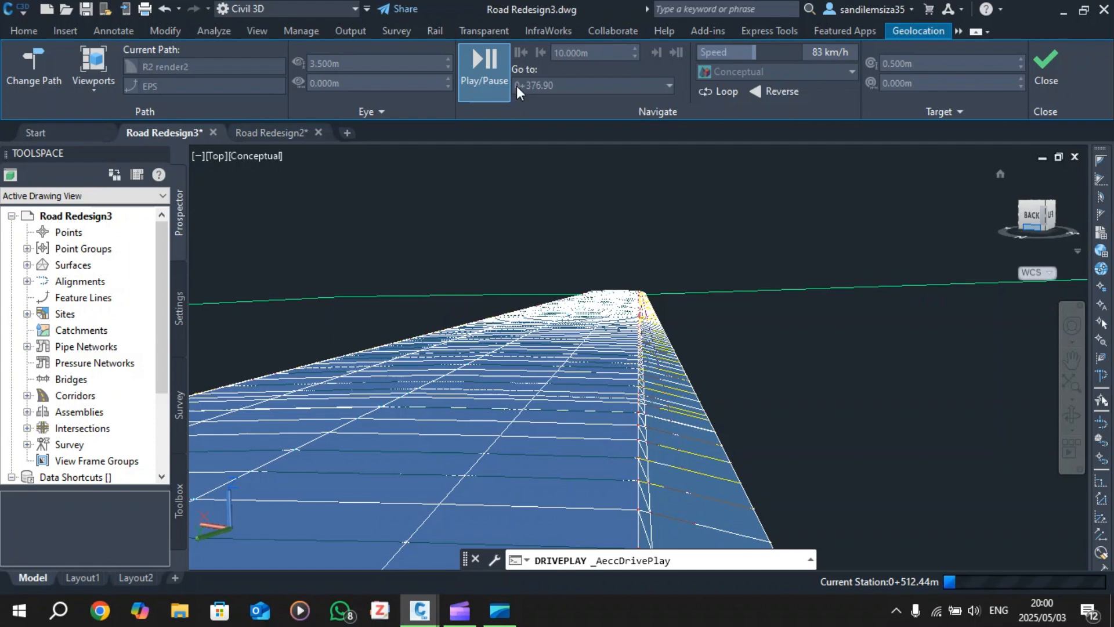
pyautogui.click(476, 74)
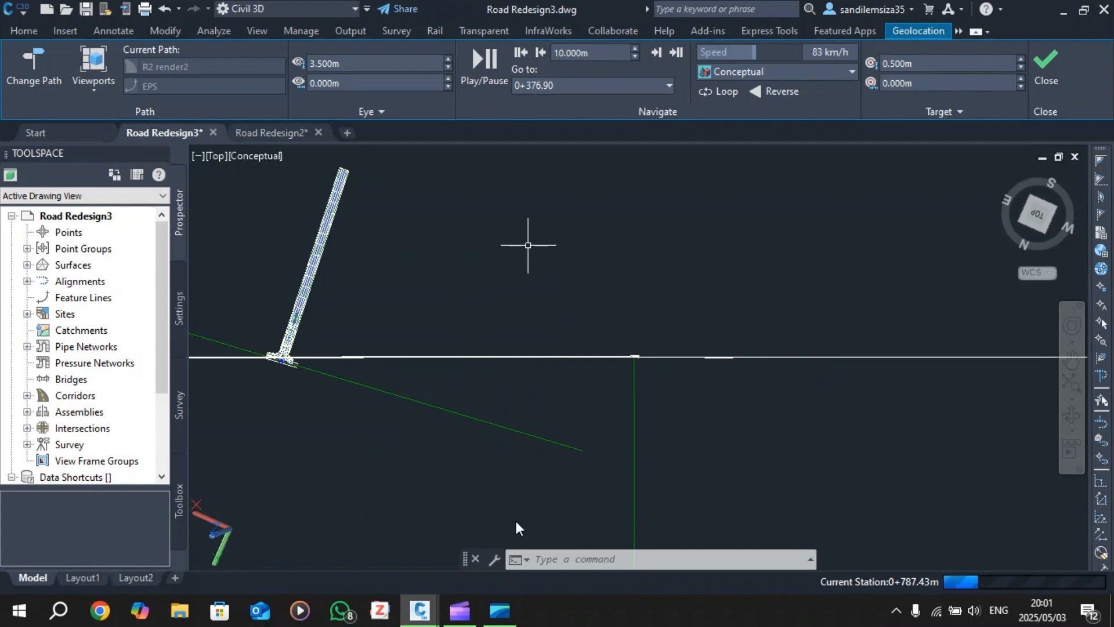
pyautogui.click(500, 610)
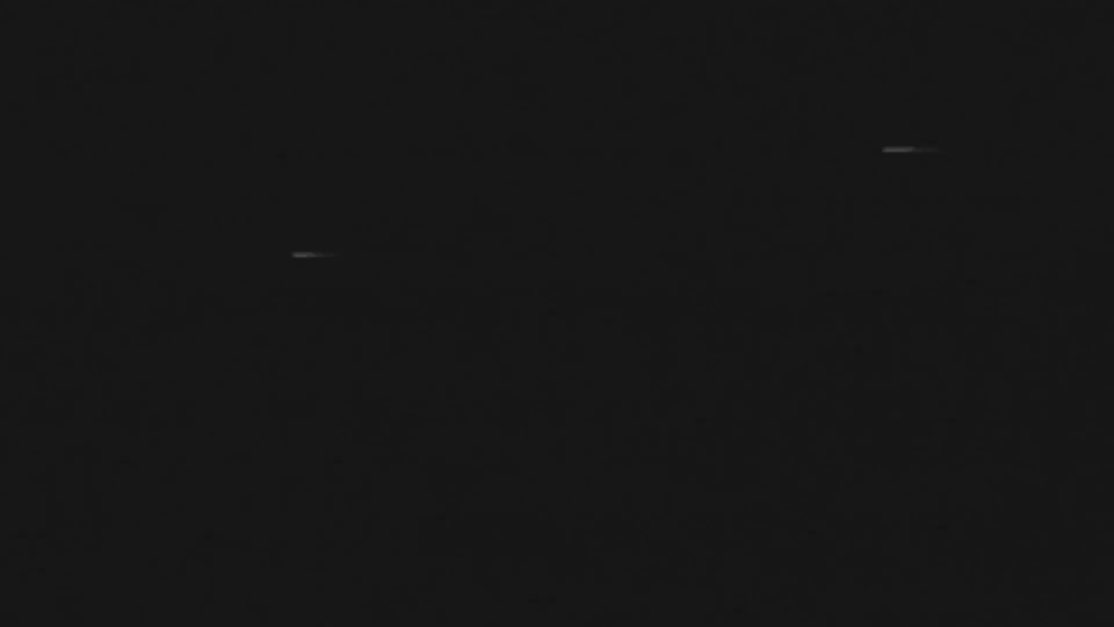